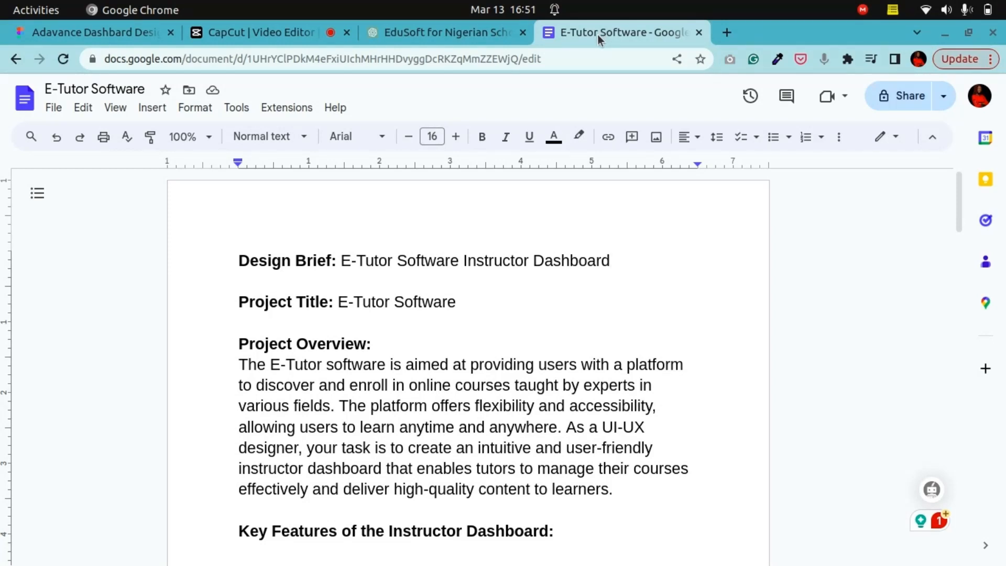
Step: Read through the E-Tutor Software design brief document from the overview to the feedback section
{"action": "scroll", "coordinate": [572, 438], "scroll_direction": "down", "scroll_amount": 5}
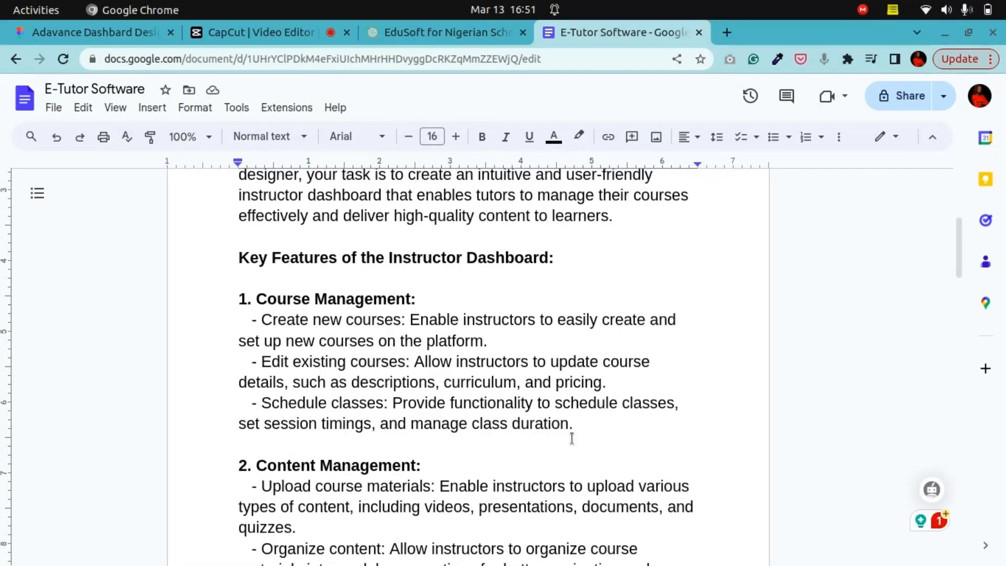
{"action": "scroll", "coordinate": [572, 438], "scroll_direction": "down", "scroll_amount": 7}
{"action": "scroll", "coordinate": [571, 442], "scroll_direction": "down", "scroll_amount": 5}
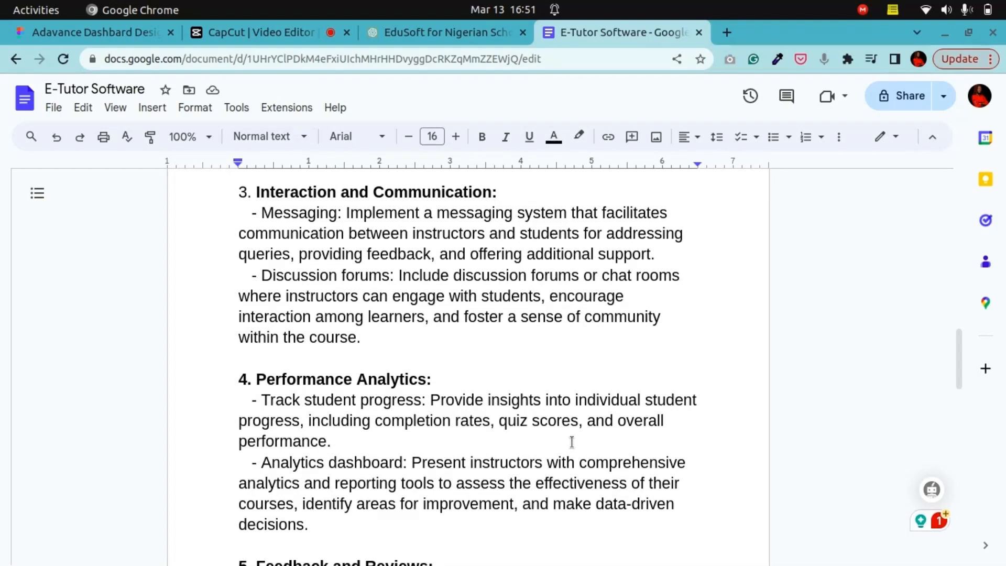
{"action": "scroll", "coordinate": [572, 441], "scroll_direction": "down", "scroll_amount": 6}
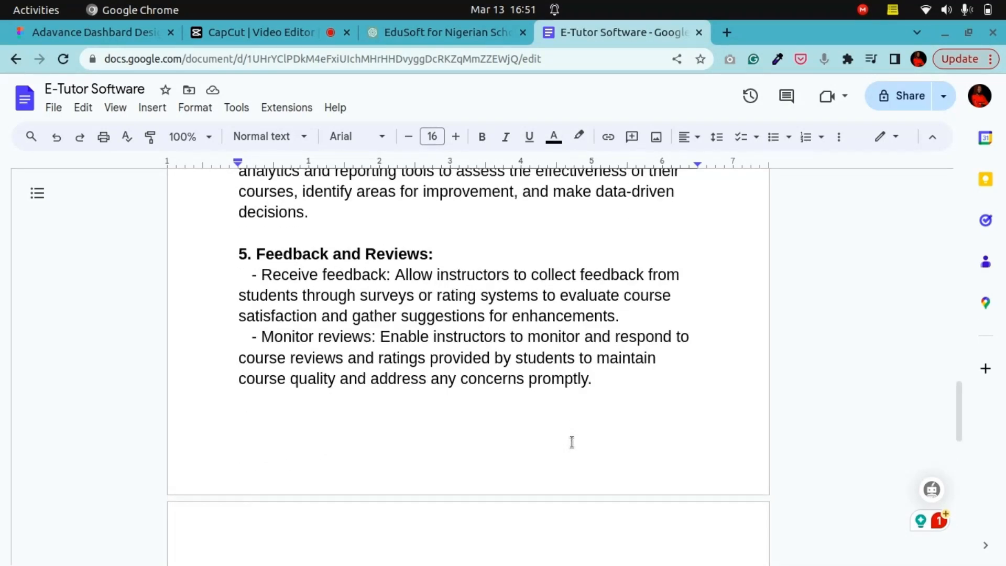
{"action": "scroll", "coordinate": [572, 441], "scroll_direction": "up", "scroll_amount": 20}
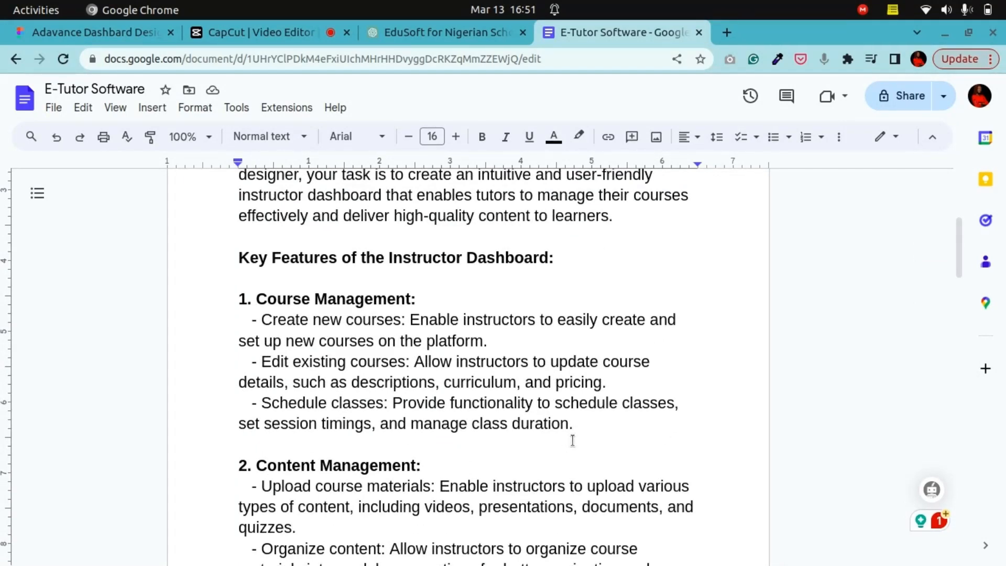
{"action": "scroll", "coordinate": [573, 440], "scroll_direction": "up", "scroll_amount": 3}
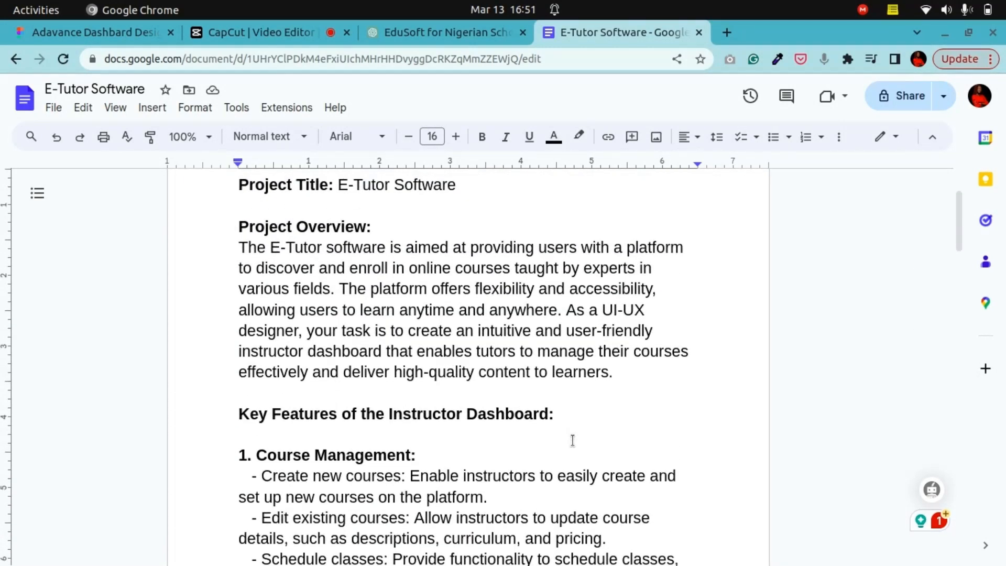
{"action": "scroll", "coordinate": [572, 440], "scroll_direction": "down", "scroll_amount": 2}
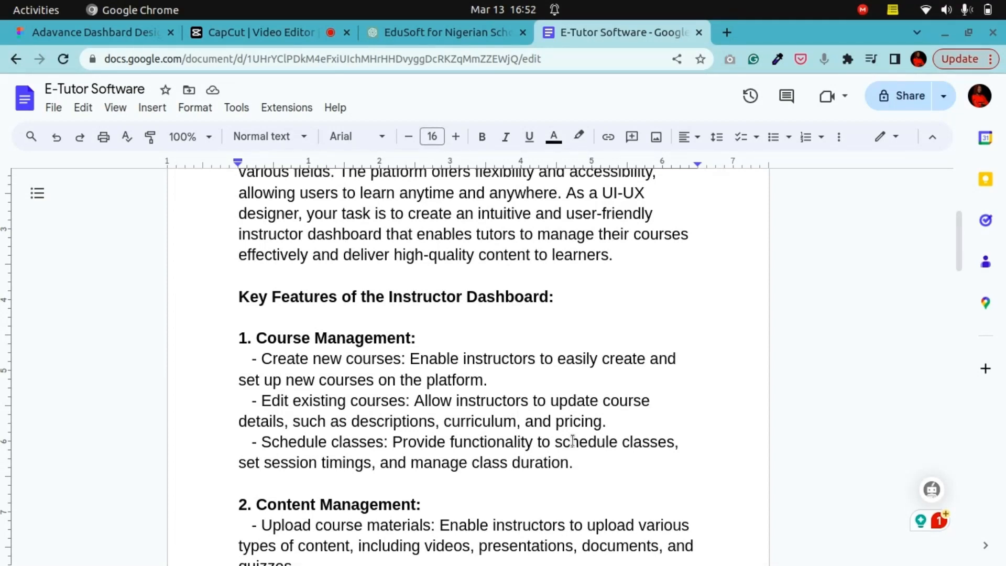
{"action": "scroll", "coordinate": [572, 440], "scroll_direction": "down", "scroll_amount": 12}
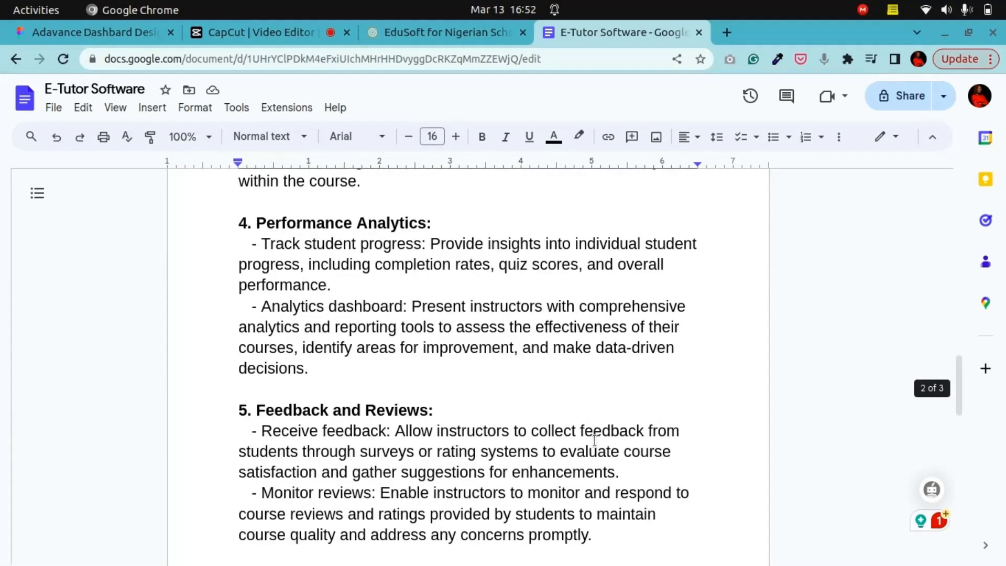
{"action": "scroll", "coordinate": [594, 440], "scroll_direction": "up", "scroll_amount": 10}
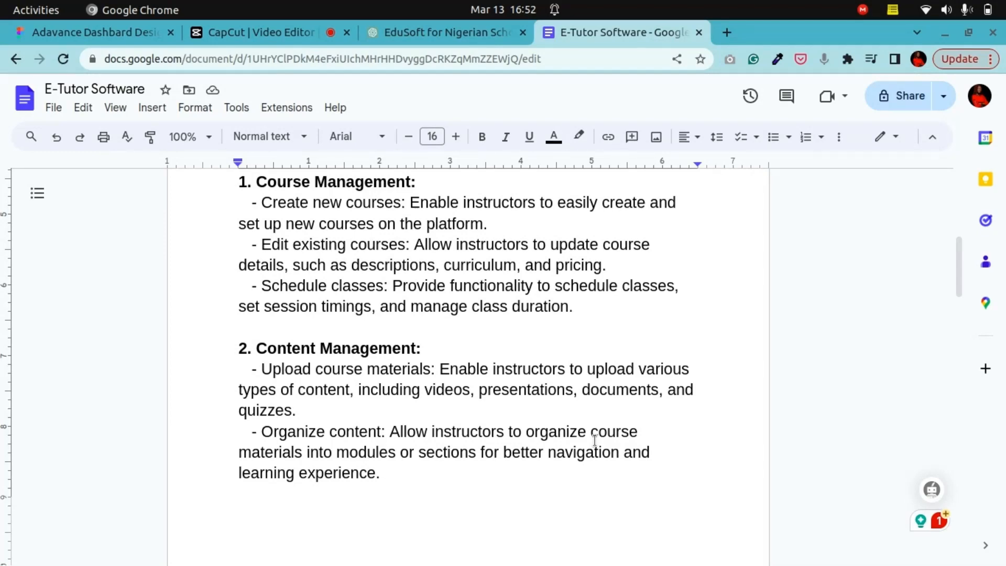
{"action": "scroll", "coordinate": [594, 439], "scroll_direction": "up", "scroll_amount": 8}
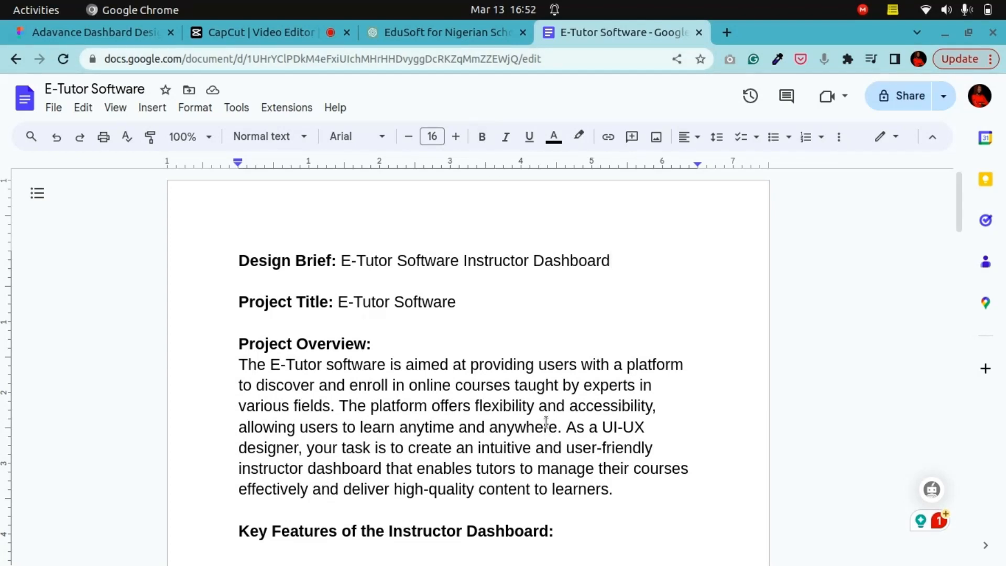
{"action": "scroll", "coordinate": [548, 423], "scroll_direction": "down", "scroll_amount": 3}
{"action": "scroll", "coordinate": [548, 424], "scroll_direction": "up", "scroll_amount": 3}
Step: Open the ChatGPT conversation tab and highlight the original design brief prompt text
{"action": "left_click", "coordinate": [480, 37]}
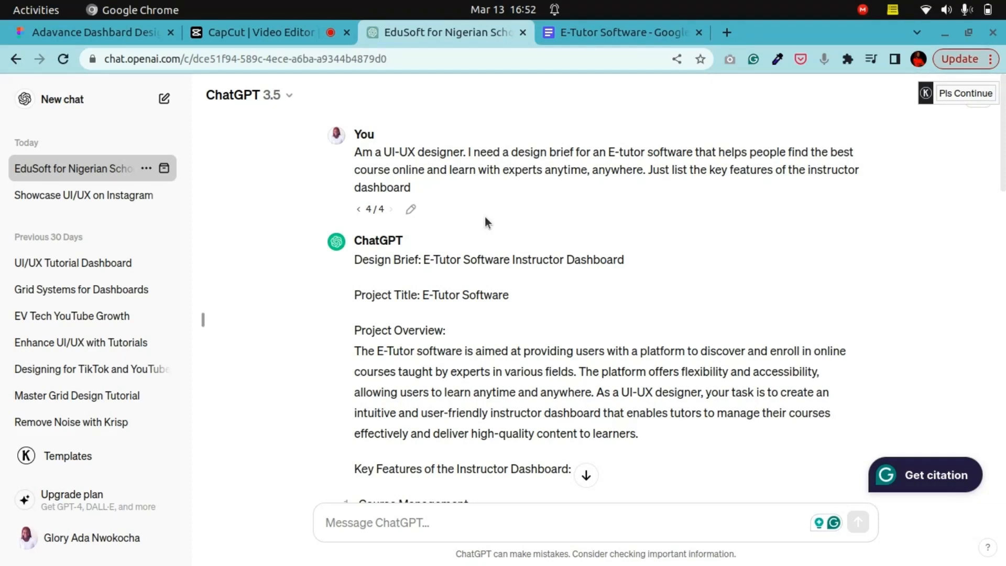
{"action": "scroll", "coordinate": [468, 324], "scroll_direction": "down", "scroll_amount": 5}
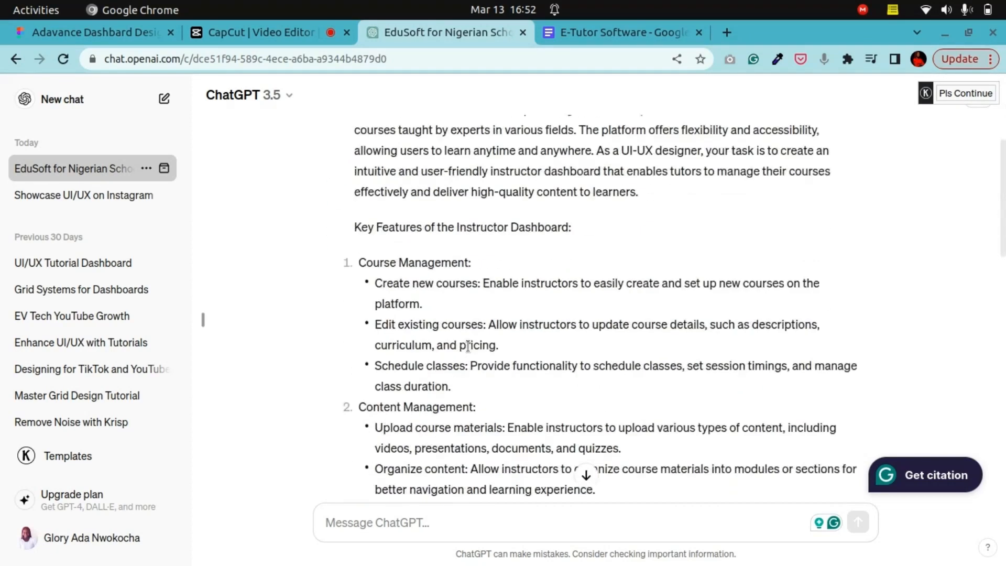
{"action": "scroll", "coordinate": [469, 352], "scroll_direction": "up", "scroll_amount": 5}
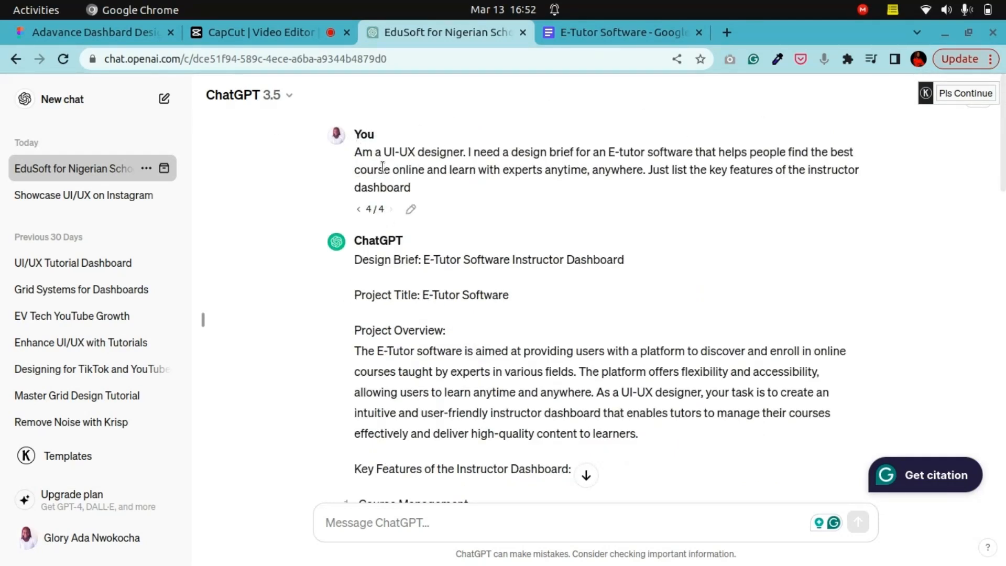
{"action": "left_click_drag", "start_coordinate": [355, 152], "coordinate": [417, 192]}
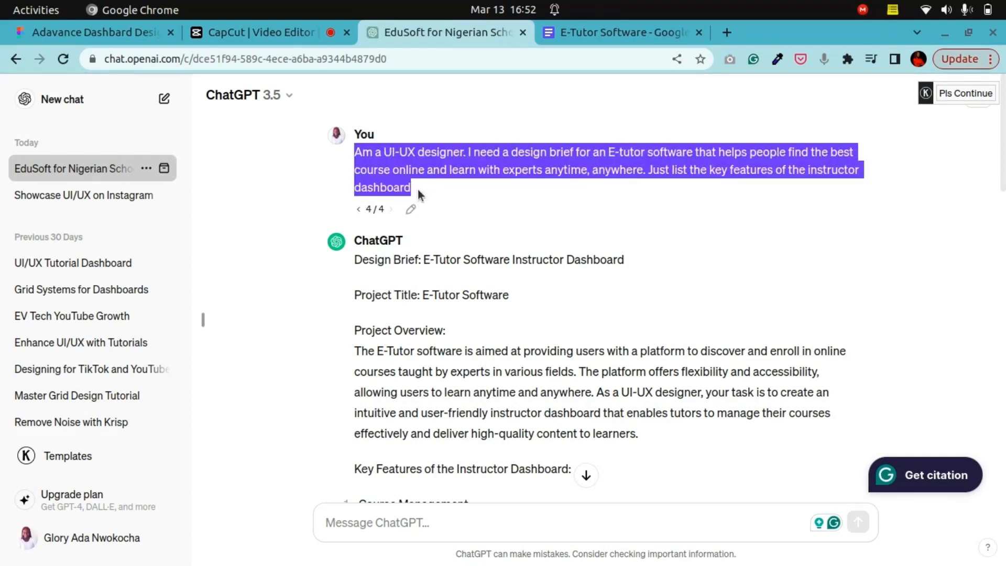
{"action": "left_click", "coordinate": [421, 186]}
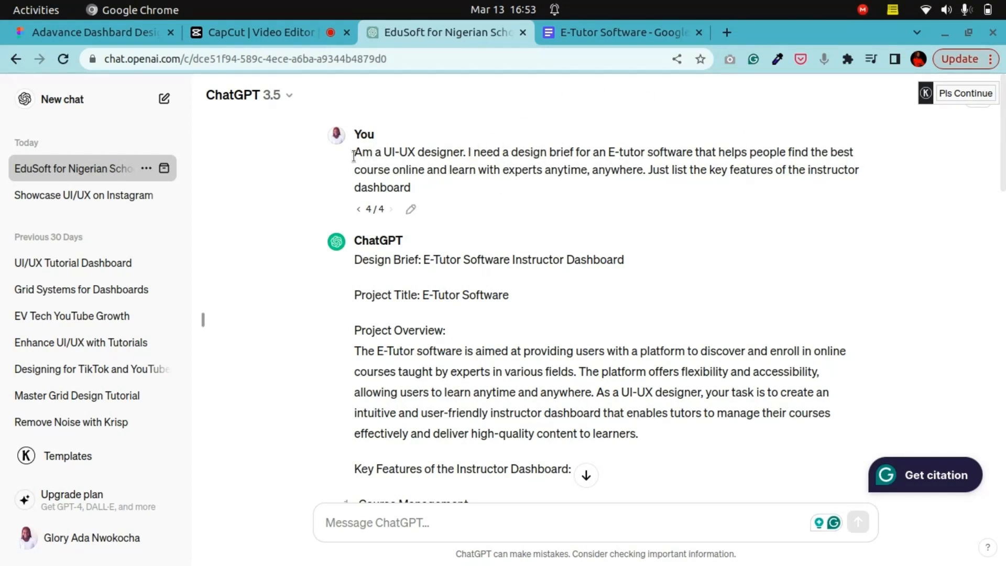
{"action": "left_click_drag", "start_coordinate": [353, 153], "coordinate": [430, 185]}
{"action": "left_click", "coordinate": [422, 186]}
Step: Review ChatGPT's response listing the key features of the instructor dashboard
{"action": "scroll", "coordinate": [533, 295], "scroll_direction": "down", "scroll_amount": 5}
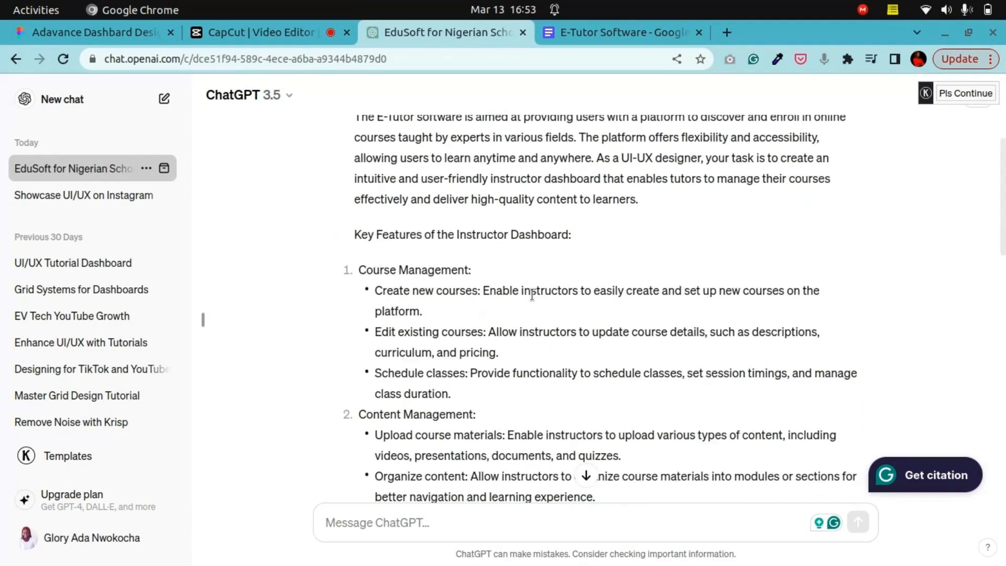
{"action": "scroll", "coordinate": [532, 294], "scroll_direction": "down", "scroll_amount": 15}
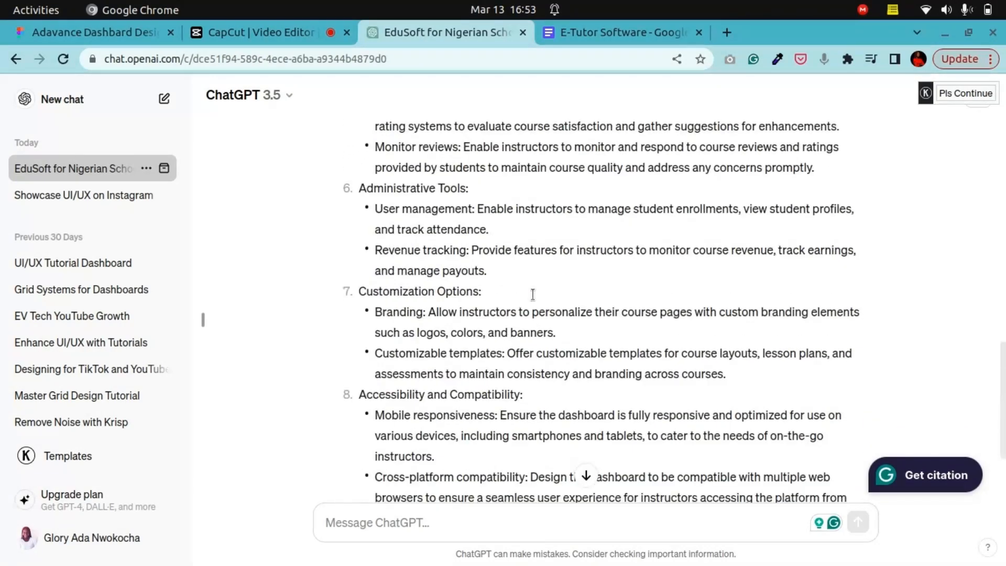
{"action": "scroll", "coordinate": [533, 295], "scroll_direction": "up", "scroll_amount": 12}
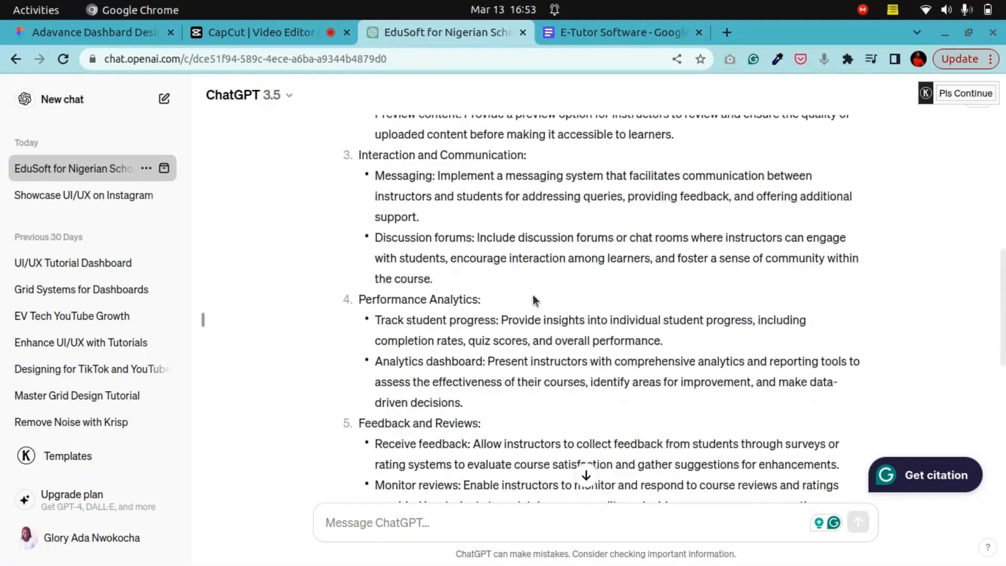
{"action": "scroll", "coordinate": [533, 295], "scroll_direction": "up", "scroll_amount": 6}
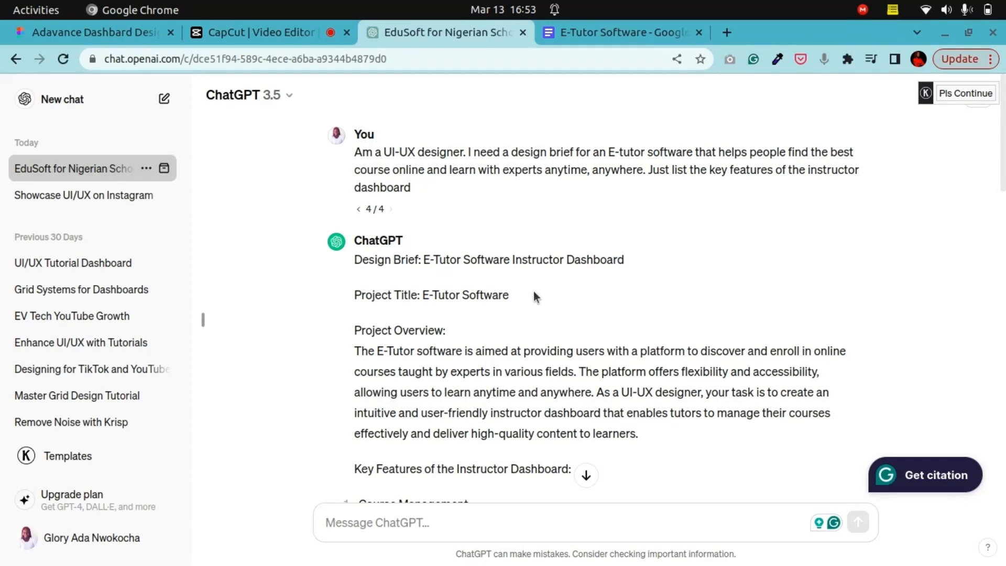
{"action": "scroll", "coordinate": [533, 291], "scroll_direction": "down", "scroll_amount": 5}
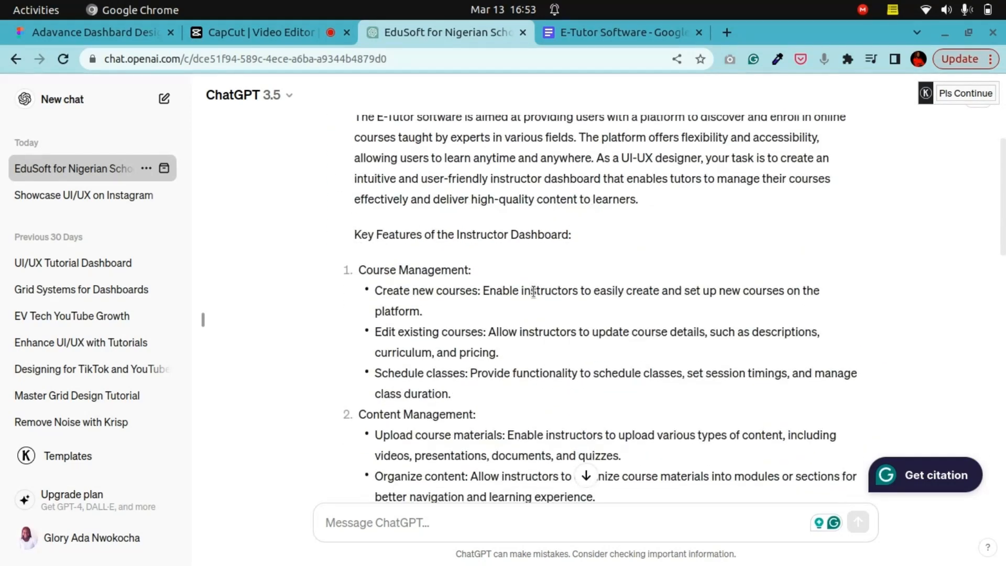
{"action": "scroll", "coordinate": [534, 291], "scroll_direction": "up", "scroll_amount": 3}
{"action": "scroll", "coordinate": [533, 292], "scroll_direction": "down", "scroll_amount": 6}
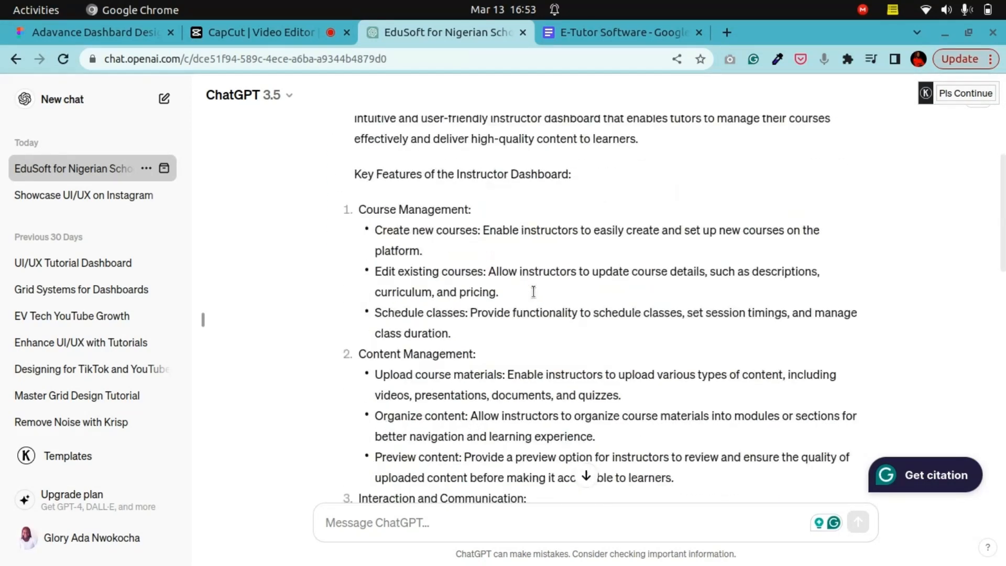
{"action": "scroll", "coordinate": [533, 291], "scroll_direction": "up", "scroll_amount": 8}
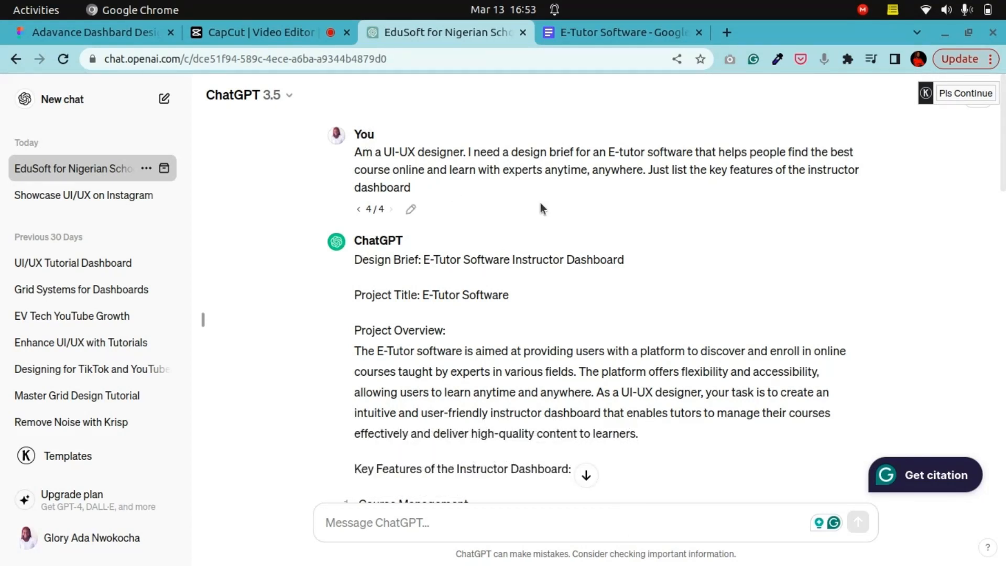
{"action": "scroll", "coordinate": [538, 247], "scroll_direction": "down", "scroll_amount": 7}
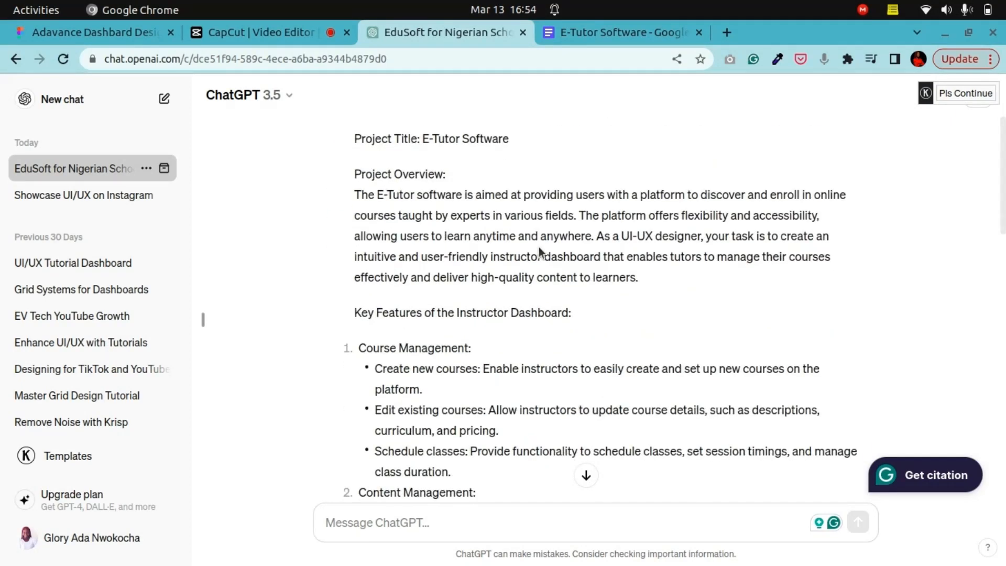
{"action": "scroll", "coordinate": [539, 247], "scroll_direction": "down", "scroll_amount": 15}
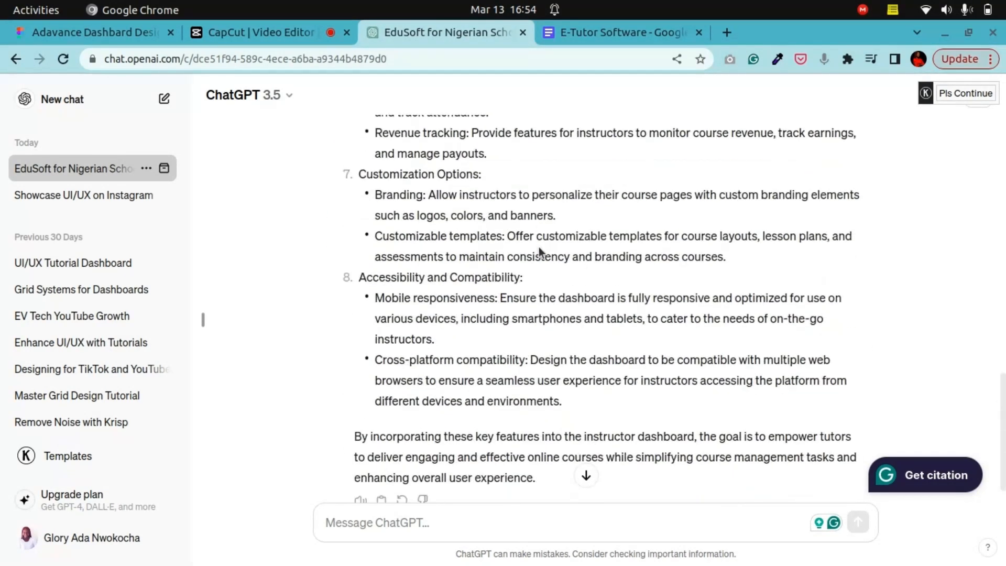
{"action": "scroll", "coordinate": [538, 245], "scroll_direction": "up", "scroll_amount": 18}
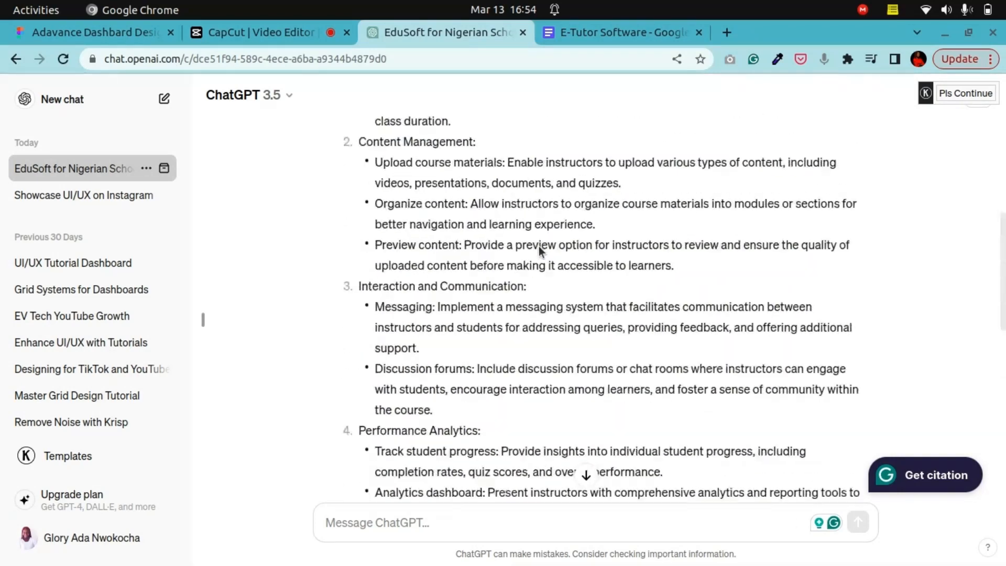
{"action": "scroll", "coordinate": [540, 251], "scroll_direction": "up", "scroll_amount": 3}
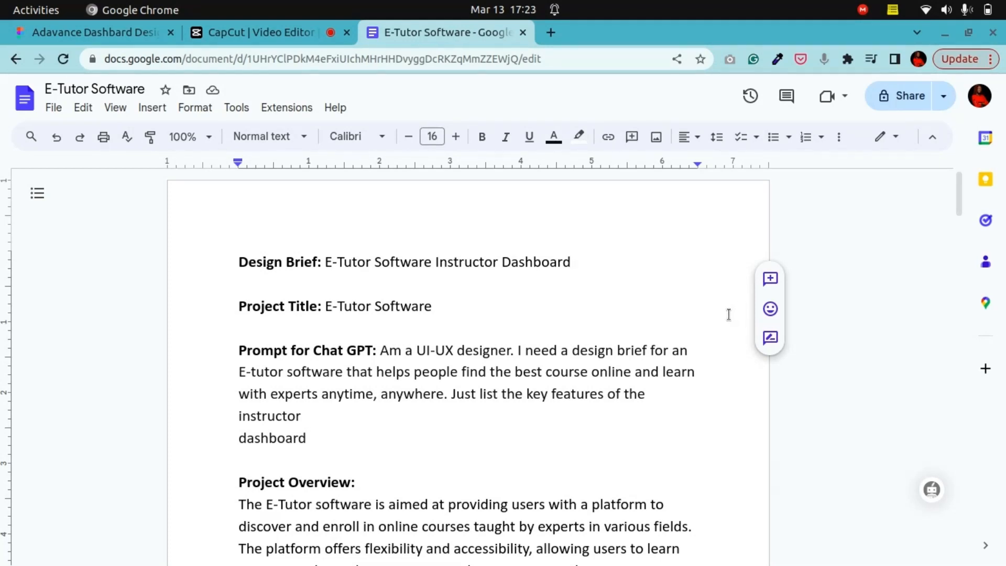
Step: Review the design brief document, including its prompt section and the key feature sections
{"action": "scroll", "coordinate": [660, 314], "scroll_direction": "down", "scroll_amount": 2}
{"action": "scroll", "coordinate": [659, 313], "scroll_direction": "down", "scroll_amount": 2}
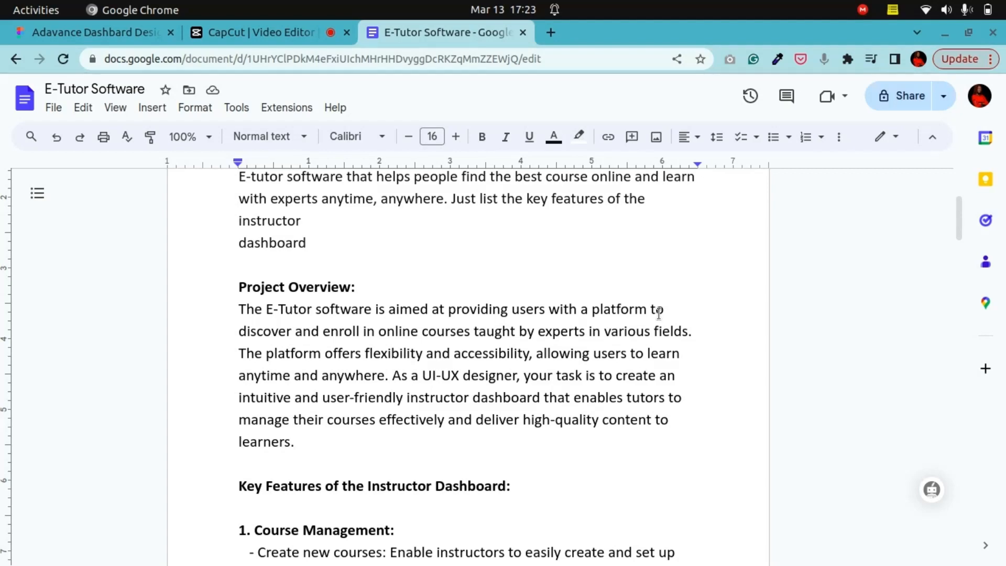
{"action": "scroll", "coordinate": [547, 316], "scroll_direction": "down", "scroll_amount": 8}
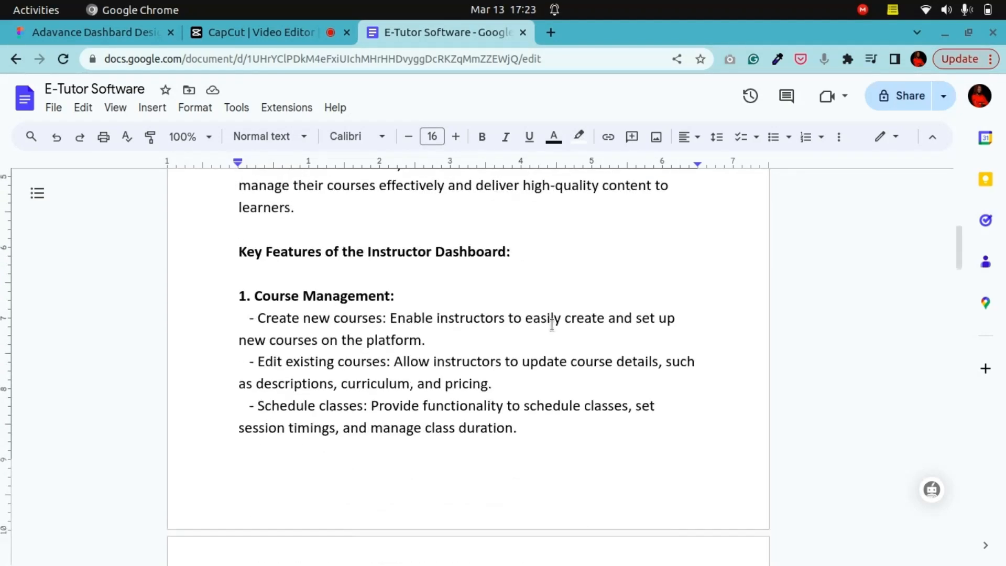
{"action": "scroll", "coordinate": [553, 326], "scroll_direction": "down", "scroll_amount": 15}
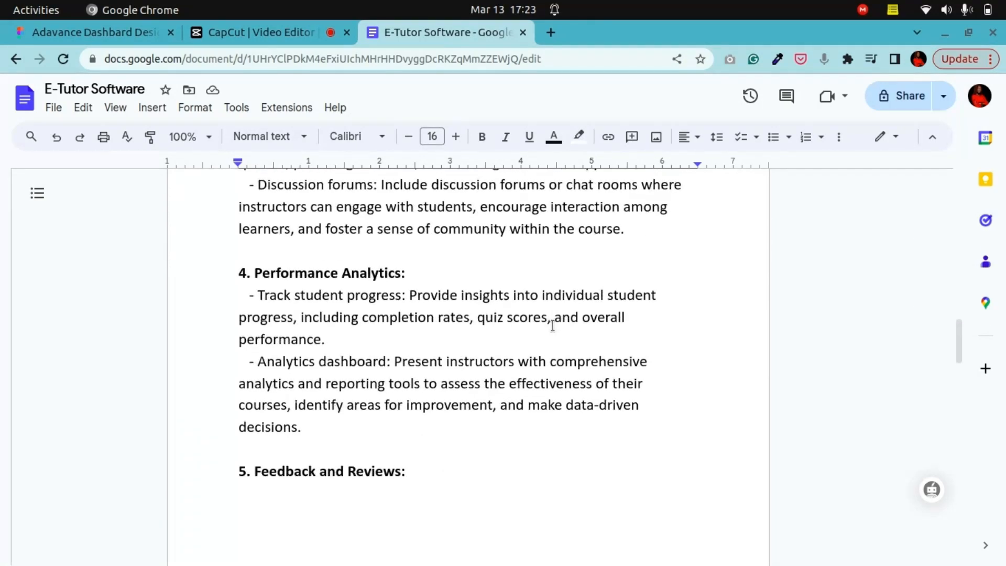
{"action": "scroll", "coordinate": [553, 325], "scroll_direction": "up", "scroll_amount": 17}
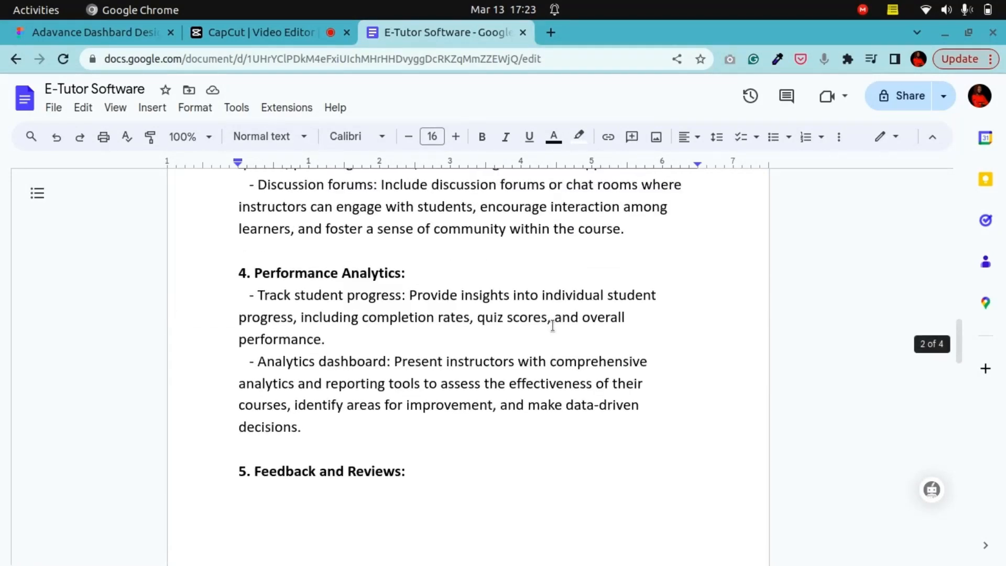
{"action": "scroll", "coordinate": [552, 326], "scroll_direction": "up", "scroll_amount": 10}
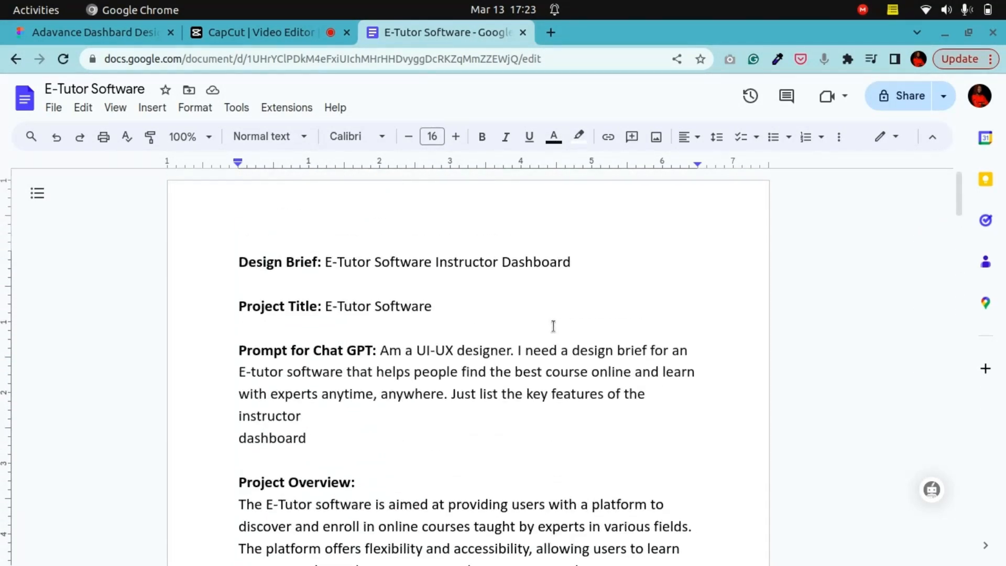
{"action": "scroll", "coordinate": [552, 325], "scroll_direction": "down", "scroll_amount": 8}
{"action": "scroll", "coordinate": [553, 327], "scroll_direction": "down", "scroll_amount": 6}
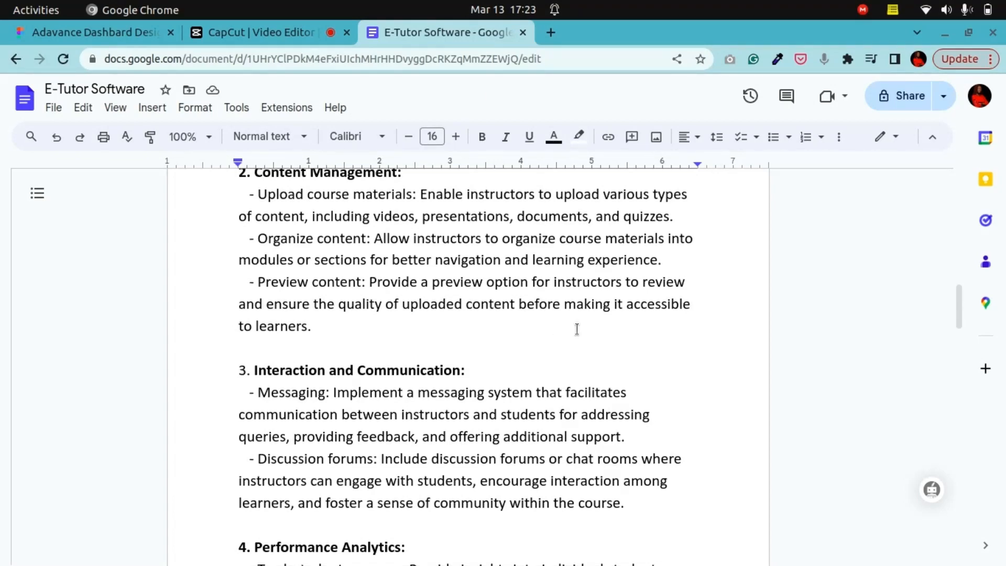
{"action": "scroll", "coordinate": [557, 328], "scroll_direction": "up", "scroll_amount": 10}
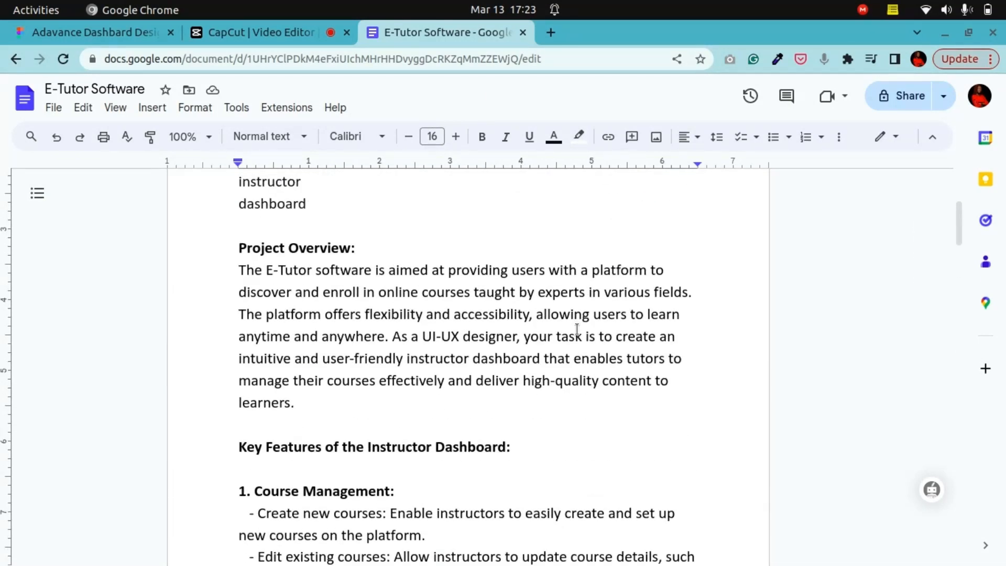
{"action": "scroll", "coordinate": [577, 328], "scroll_direction": "down", "scroll_amount": 5}
{"action": "scroll", "coordinate": [576, 331], "scroll_direction": "down", "scroll_amount": 9}
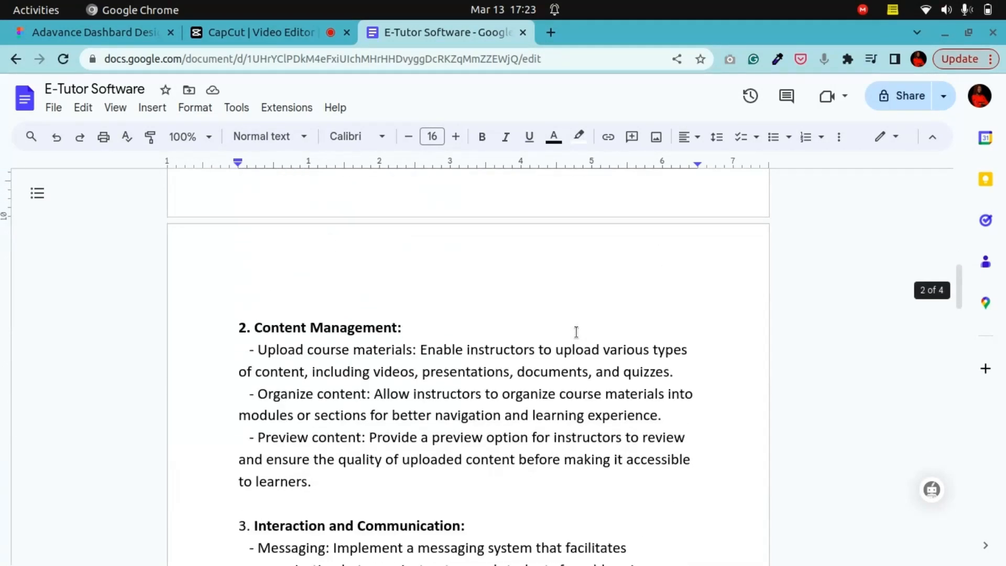
{"action": "scroll", "coordinate": [576, 332], "scroll_direction": "down", "scroll_amount": 2}
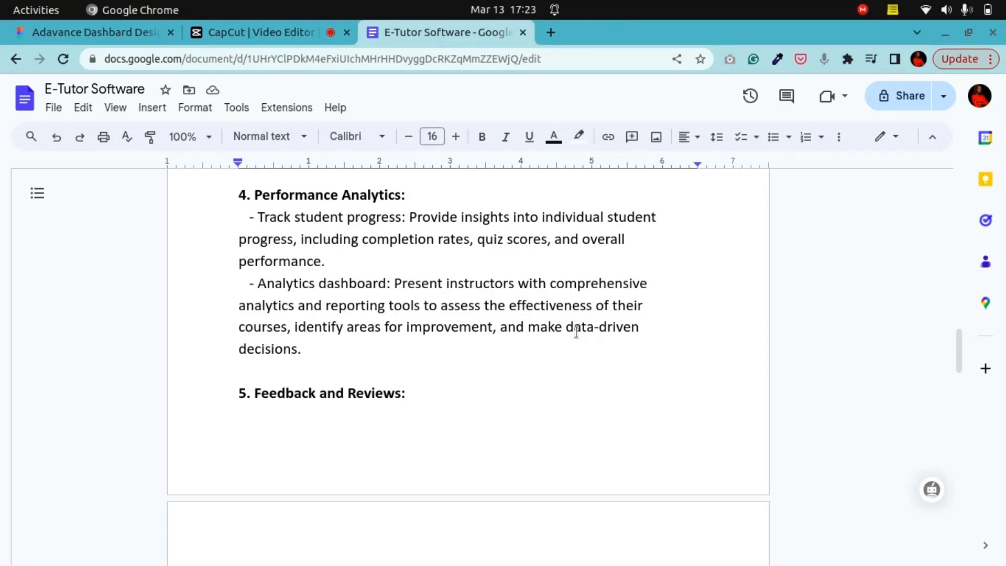
{"action": "scroll", "coordinate": [575, 331], "scroll_direction": "up", "scroll_amount": 5}
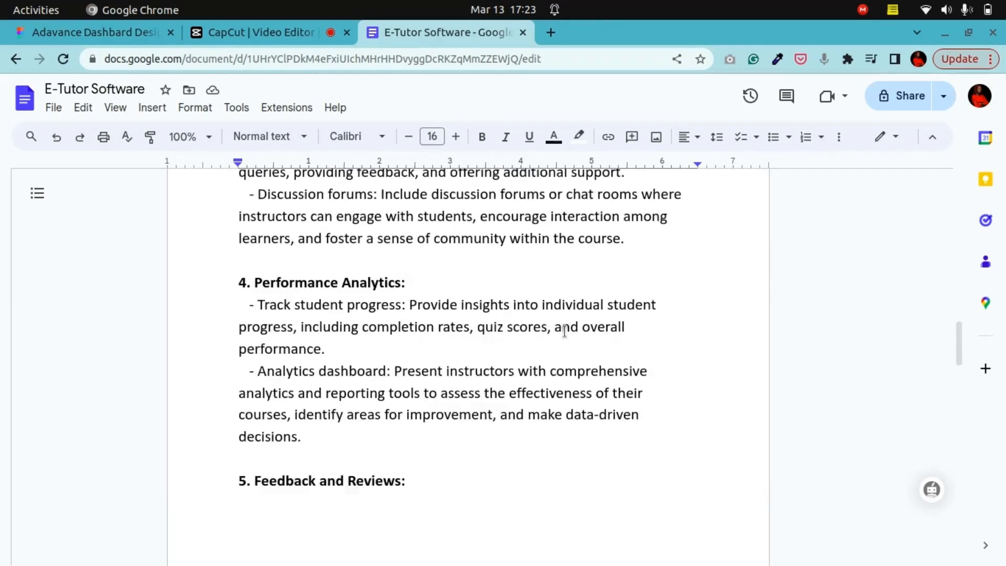
Step: Re-read the brief's performance analytics and administrative tools sections, then return to the prompt at the top
{"action": "scroll", "coordinate": [564, 331], "scroll_direction": "down", "scroll_amount": 10}
{"action": "scroll", "coordinate": [564, 331], "scroll_direction": "down", "scroll_amount": 5}
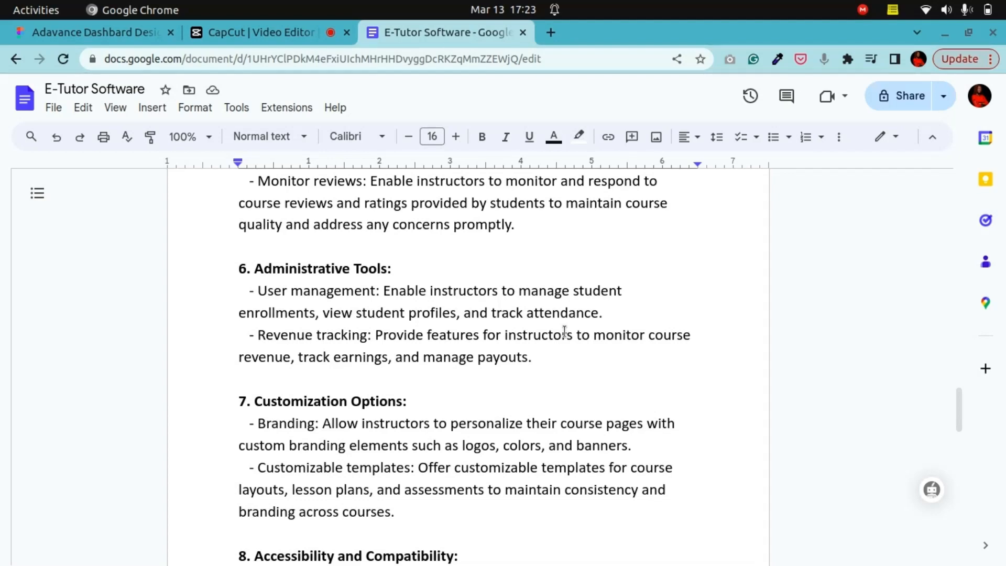
{"action": "scroll", "coordinate": [564, 332], "scroll_direction": "up", "scroll_amount": 15}
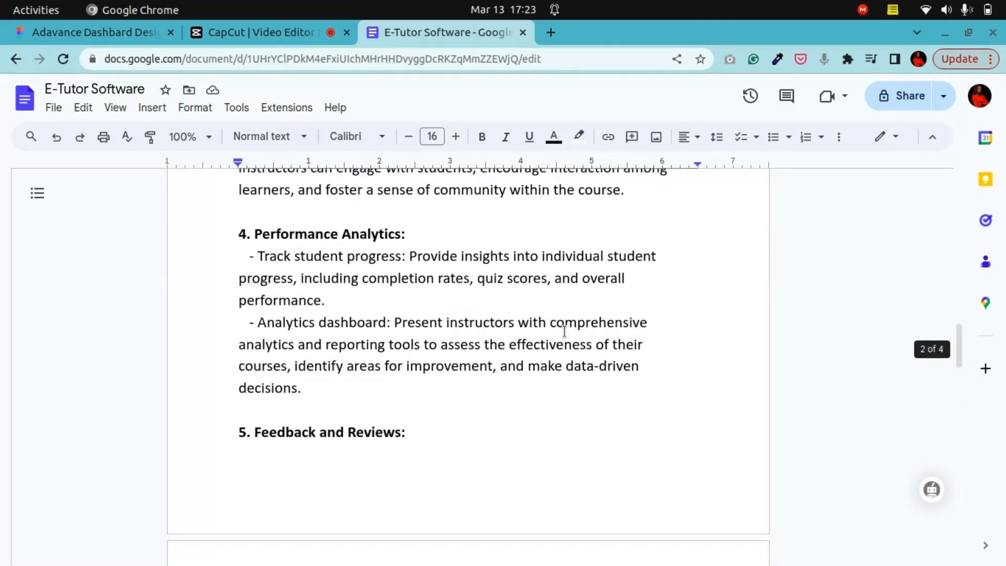
{"action": "scroll", "coordinate": [564, 332], "scroll_direction": "up", "scroll_amount": 15}
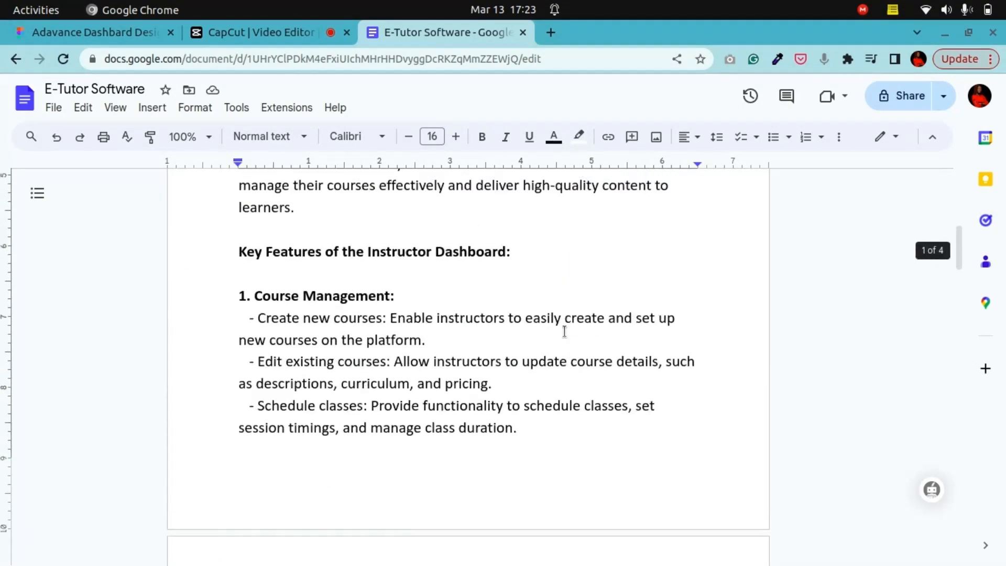
{"action": "scroll", "coordinate": [564, 332], "scroll_direction": "up", "scroll_amount": 4}
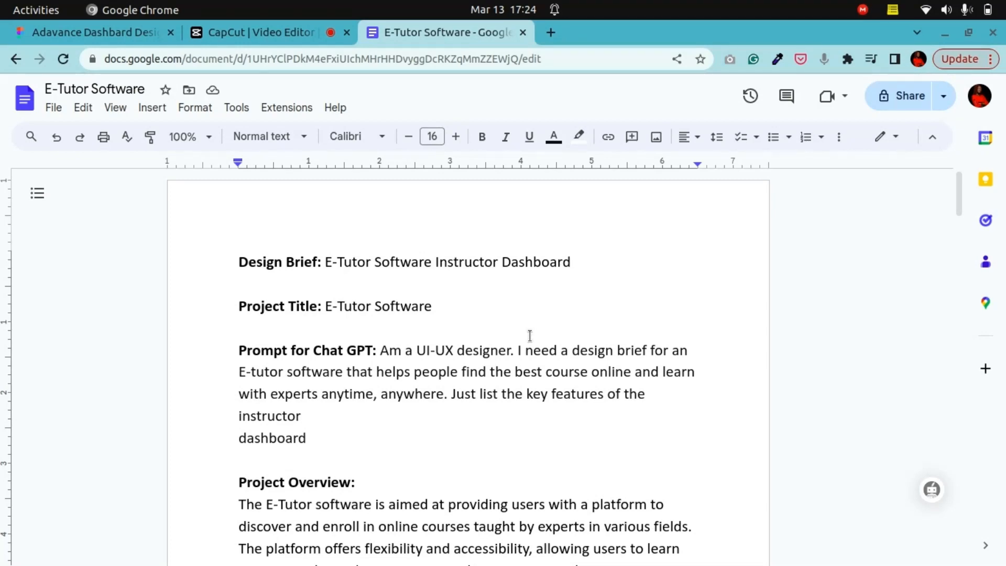
{"action": "scroll", "coordinate": [530, 335], "scroll_direction": "down", "scroll_amount": 7}
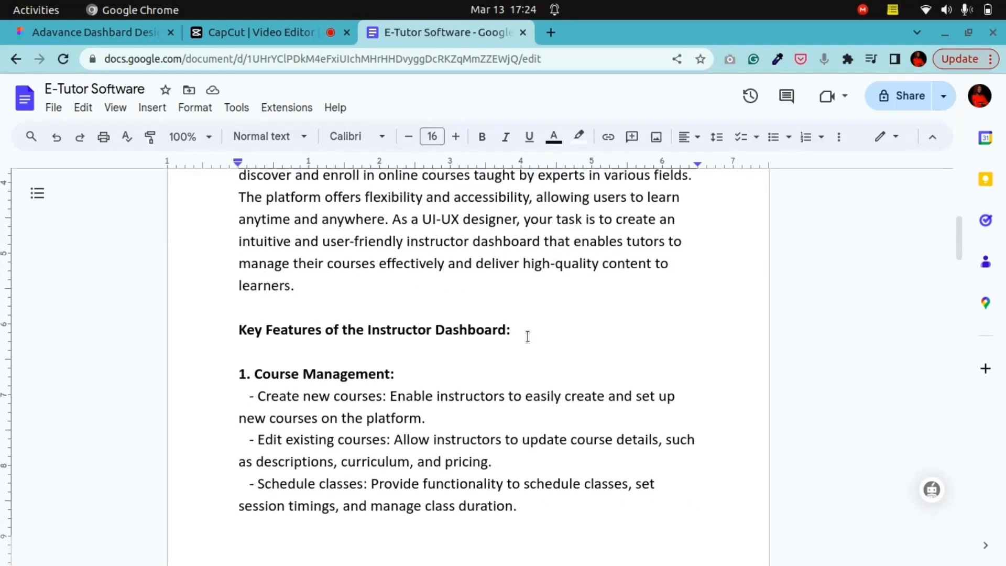
{"action": "scroll", "coordinate": [527, 336], "scroll_direction": "down", "scroll_amount": 5}
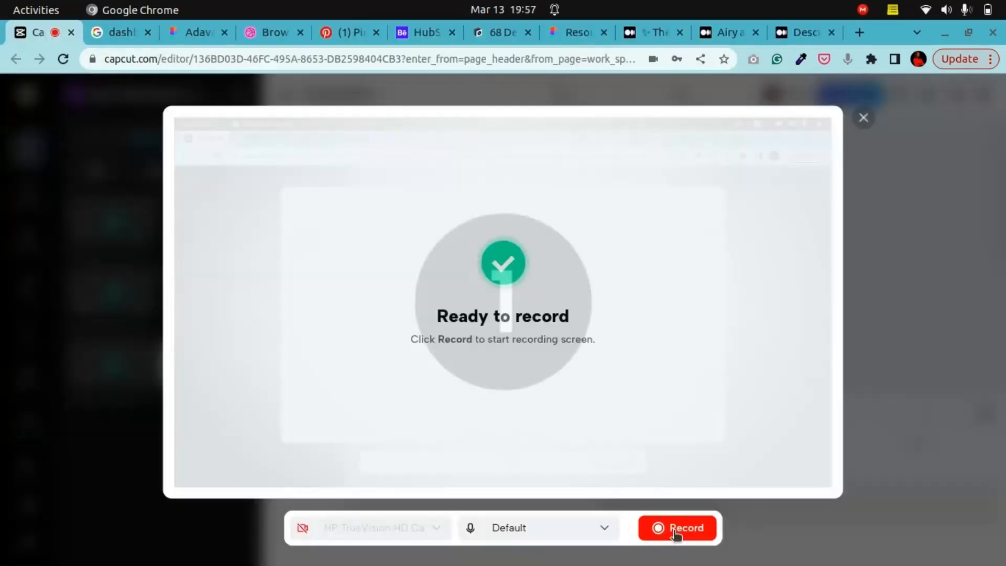
Step: Browse the Google search results for dashboard ui design inspiration, including the image results and related searches
{"action": "left_click", "coordinate": [676, 530]}
{"action": "left_click", "coordinate": [124, 34]}
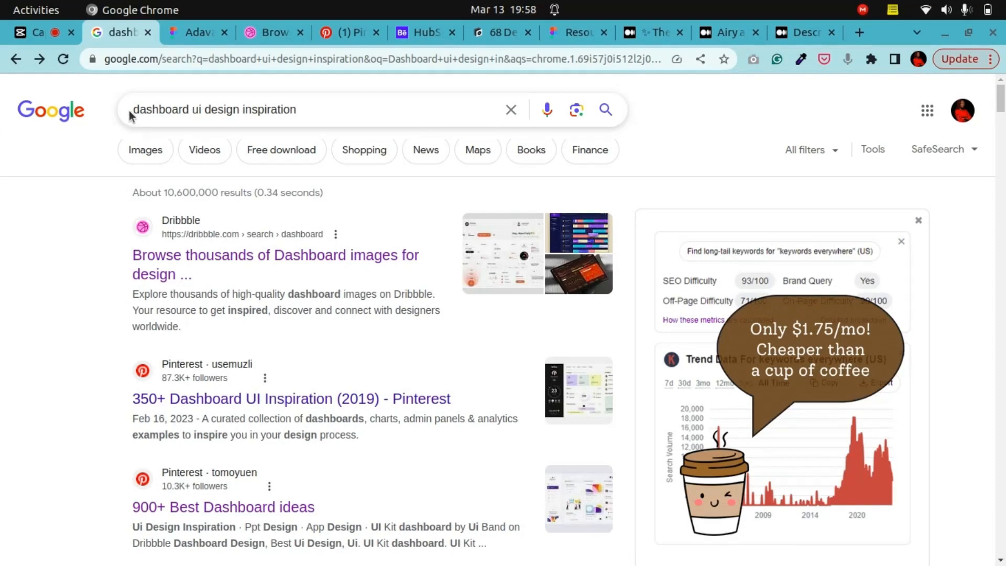
{"action": "left_click", "coordinate": [305, 110]}
{"action": "left_click", "coordinate": [2, 261]}
{"action": "scroll", "coordinate": [257, 322], "scroll_direction": "down", "scroll_amount": 7}
{"action": "scroll", "coordinate": [257, 323], "scroll_direction": "down", "scroll_amount": 12}
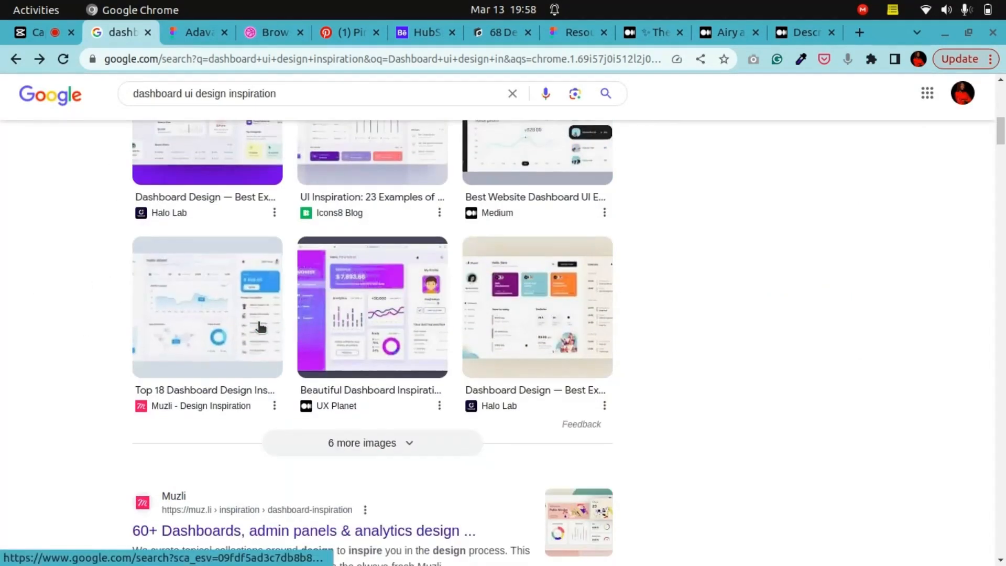
{"action": "scroll", "coordinate": [260, 326], "scroll_direction": "down", "scroll_amount": 20}
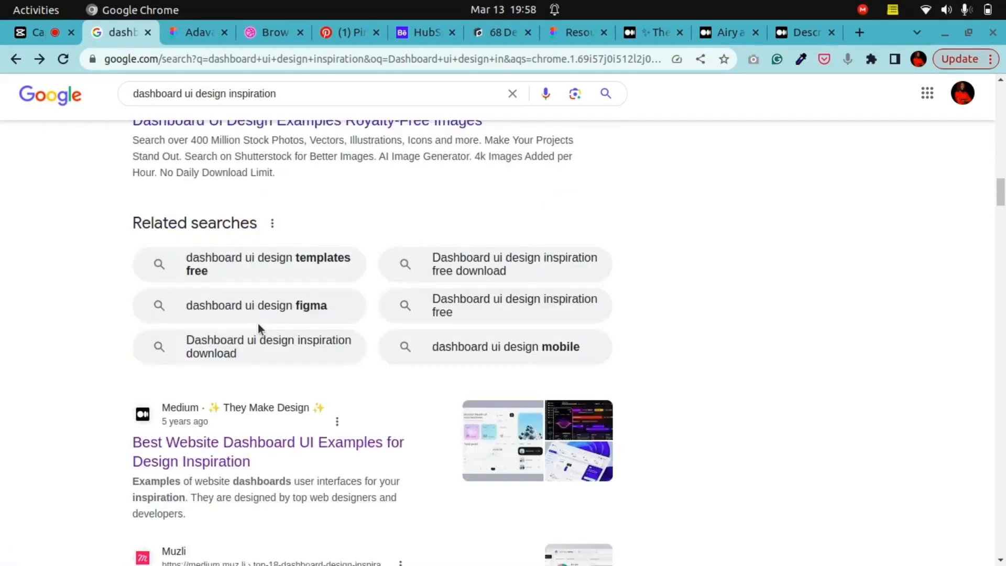
{"action": "scroll", "coordinate": [259, 326], "scroll_direction": "down", "scroll_amount": 20}
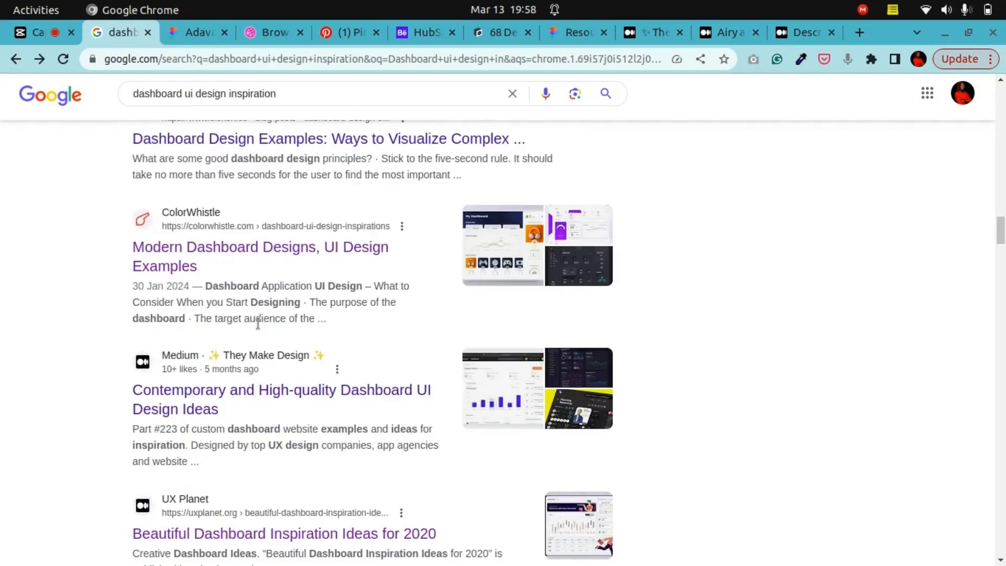
{"action": "scroll", "coordinate": [259, 330], "scroll_direction": "down", "scroll_amount": 10}
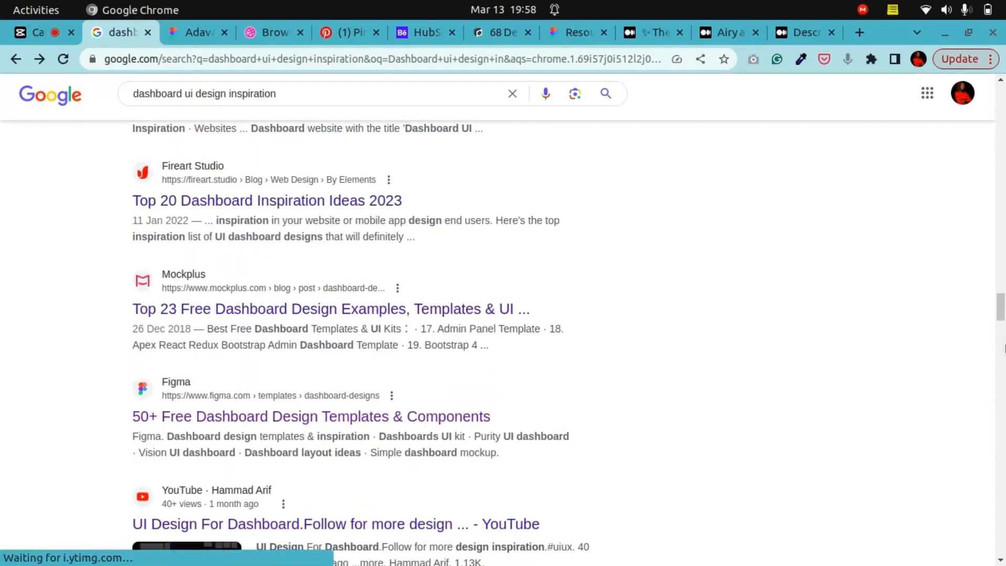
{"action": "left_click_drag", "start_coordinate": [1001, 309], "coordinate": [1000, 90]}
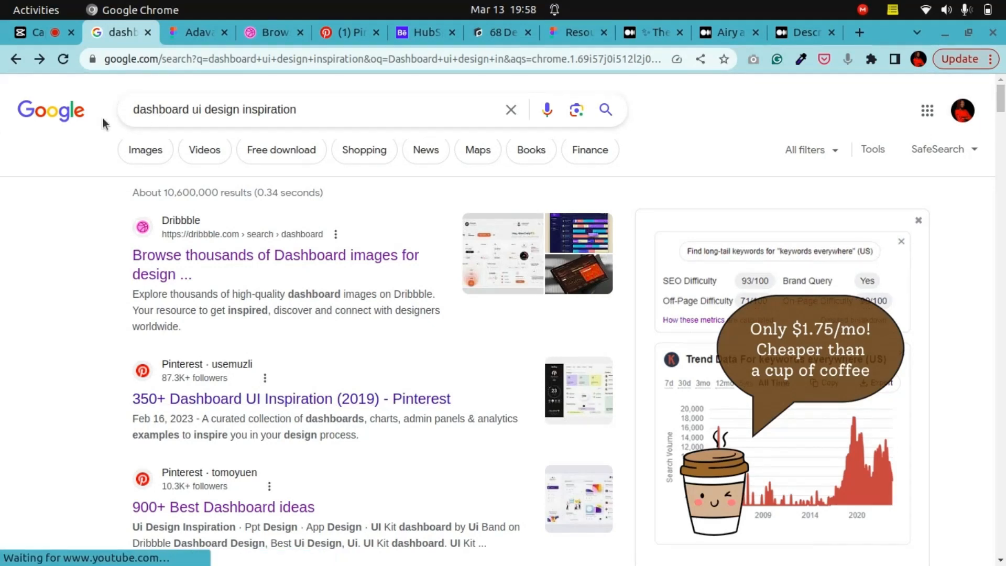
{"action": "scroll", "coordinate": [218, 353], "scroll_direction": "down", "scroll_amount": 10}
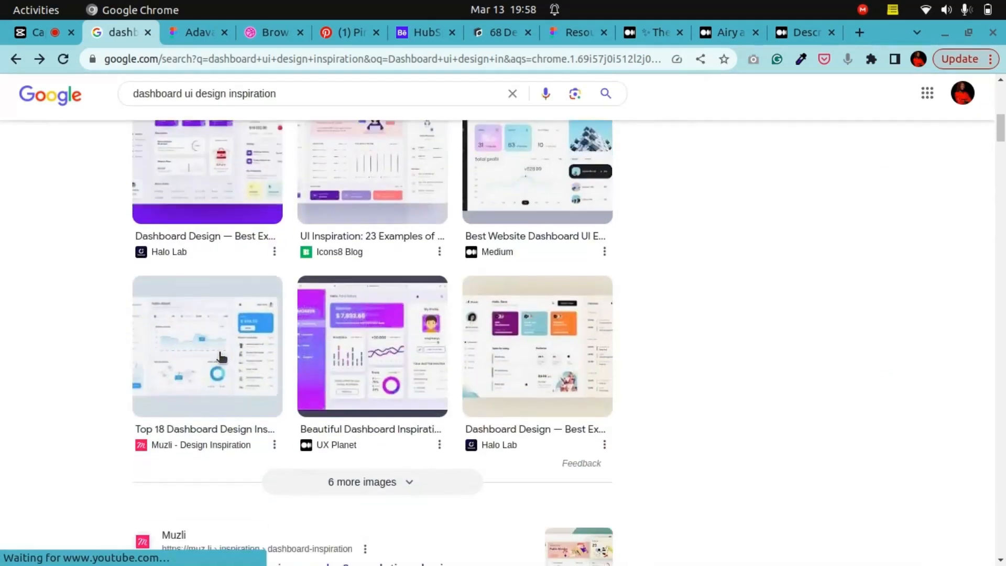
{"action": "scroll", "coordinate": [220, 356], "scroll_direction": "down", "scroll_amount": 5}
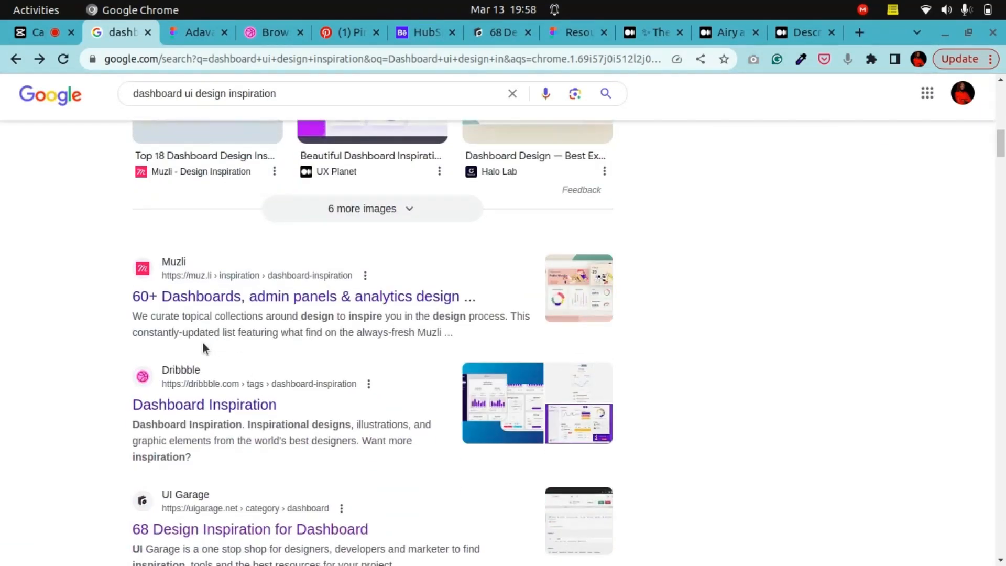
{"action": "scroll", "coordinate": [196, 325], "scroll_direction": "down", "scroll_amount": 3}
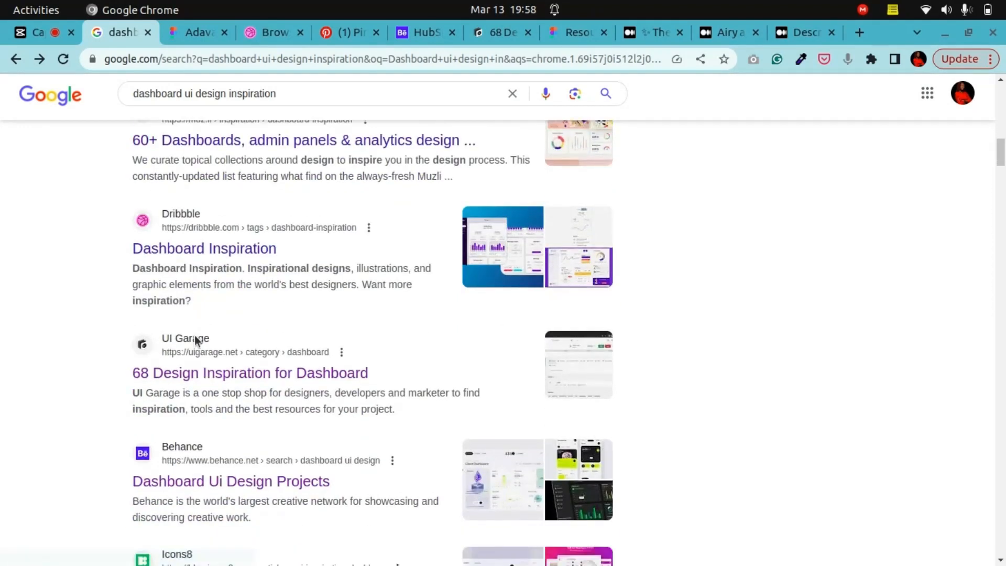
{"action": "scroll", "coordinate": [195, 341], "scroll_direction": "down", "scroll_amount": 15}
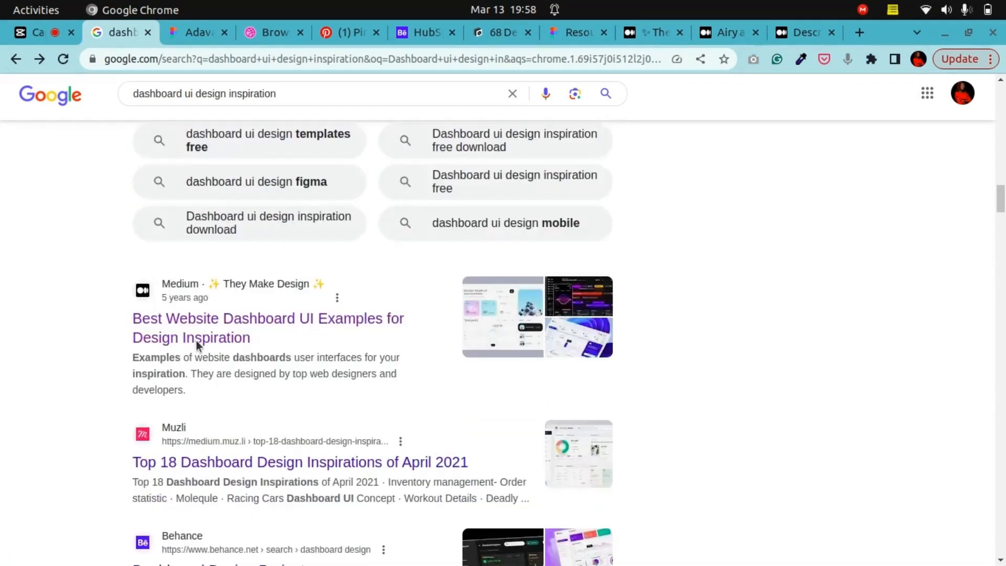
{"action": "scroll", "coordinate": [196, 341], "scroll_direction": "down", "scroll_amount": 2}
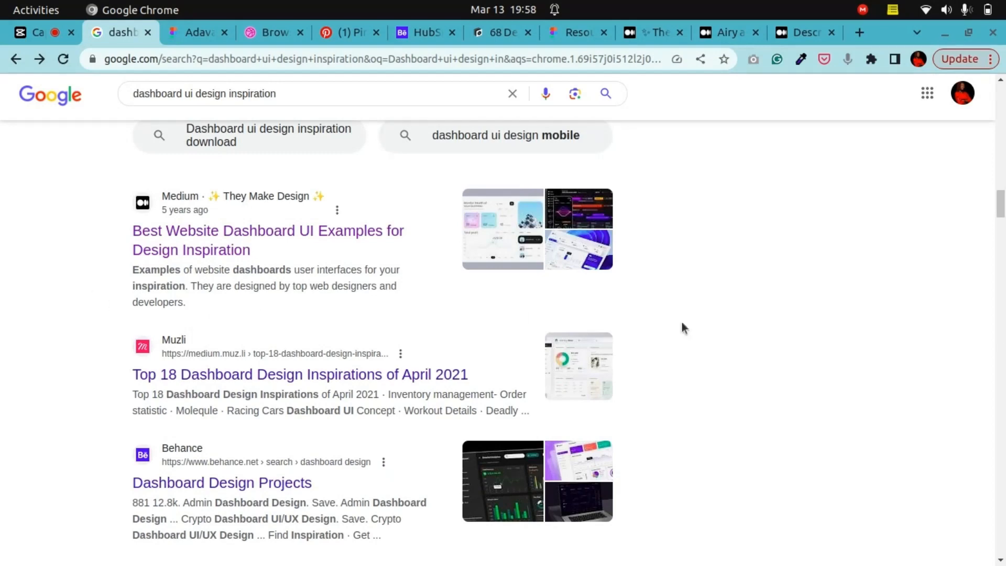
{"action": "left_click_drag", "start_coordinate": [1003, 201], "coordinate": [1002, 87]}
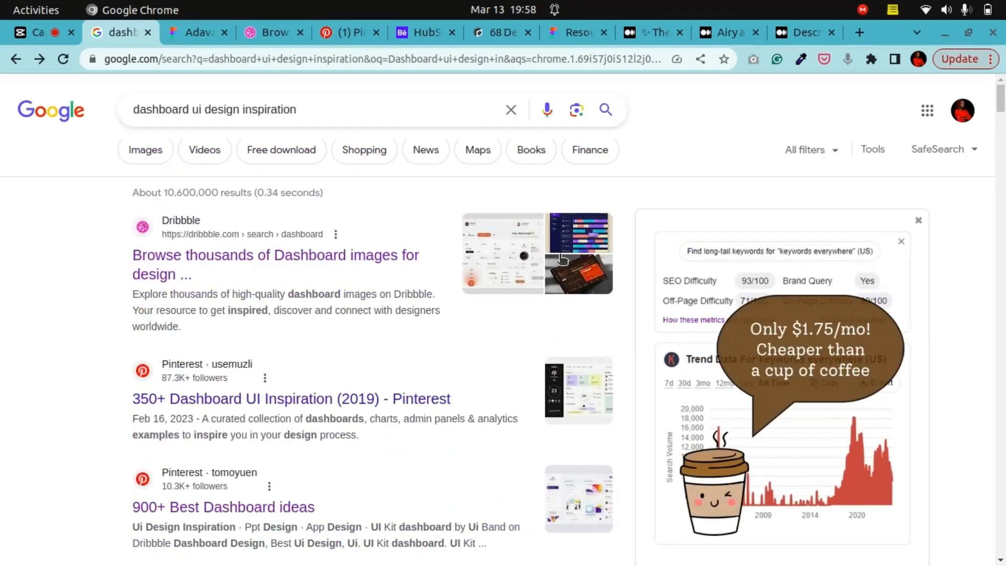
Step: Switch to the Dribbble dashboard search and scroll through the dashboard shots for inspiration
{"action": "left_click", "coordinate": [249, 33]}
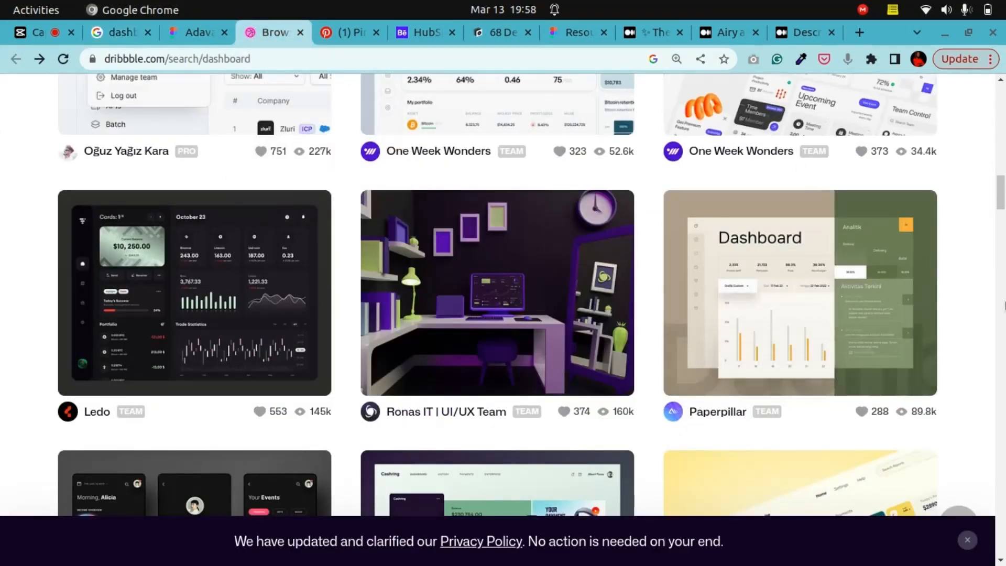
{"action": "left_click_drag", "start_coordinate": [1001, 193], "coordinate": [1004, 101]}
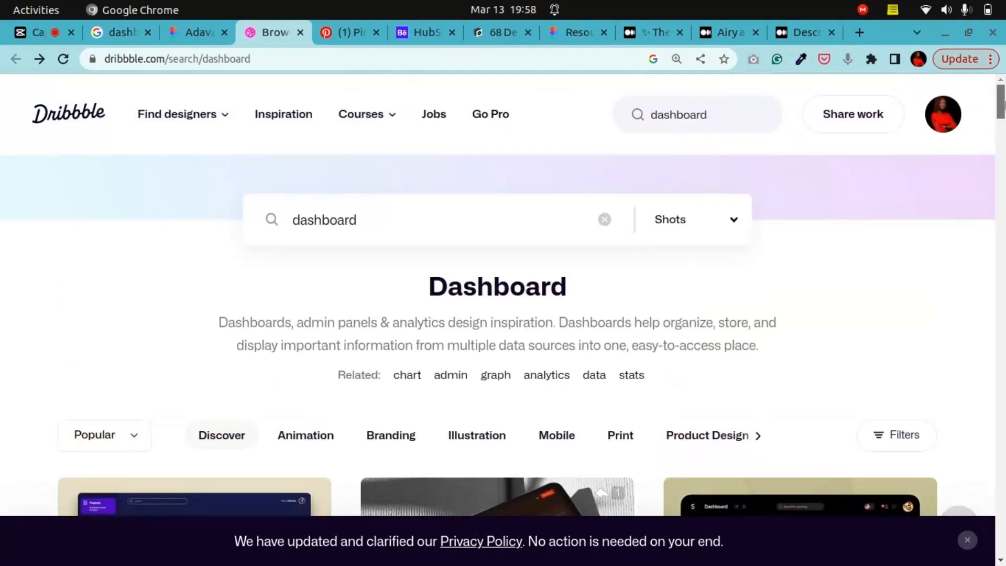
{"action": "left_click", "coordinate": [104, 32]}
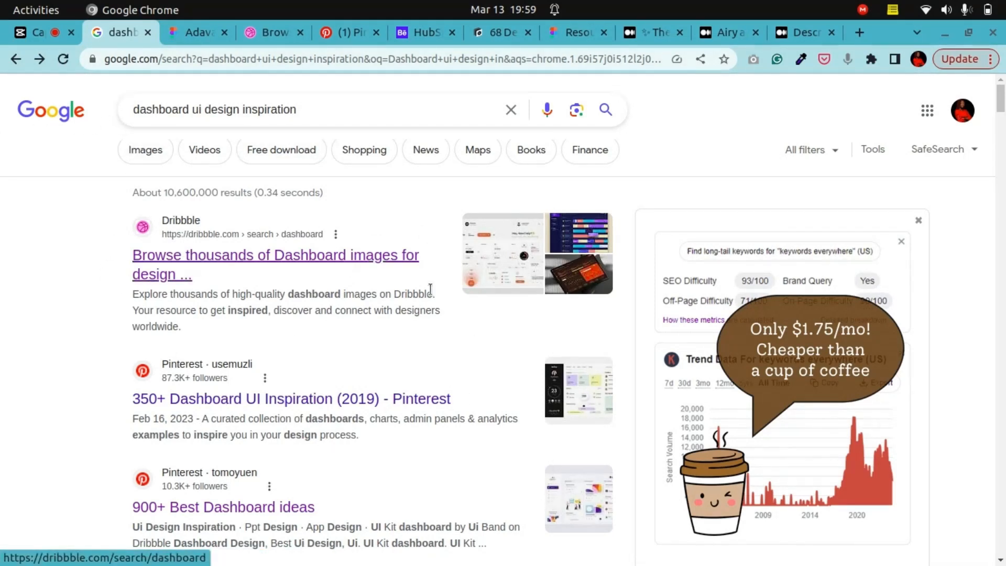
{"action": "left_click", "coordinate": [247, 35]}
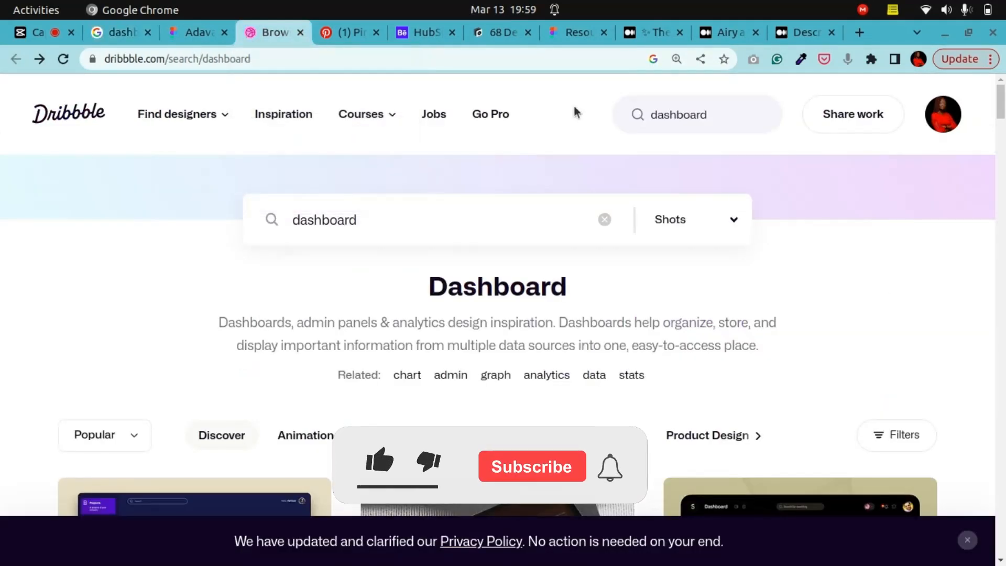
{"action": "scroll", "coordinate": [706, 343], "scroll_direction": "down", "scroll_amount": 20}
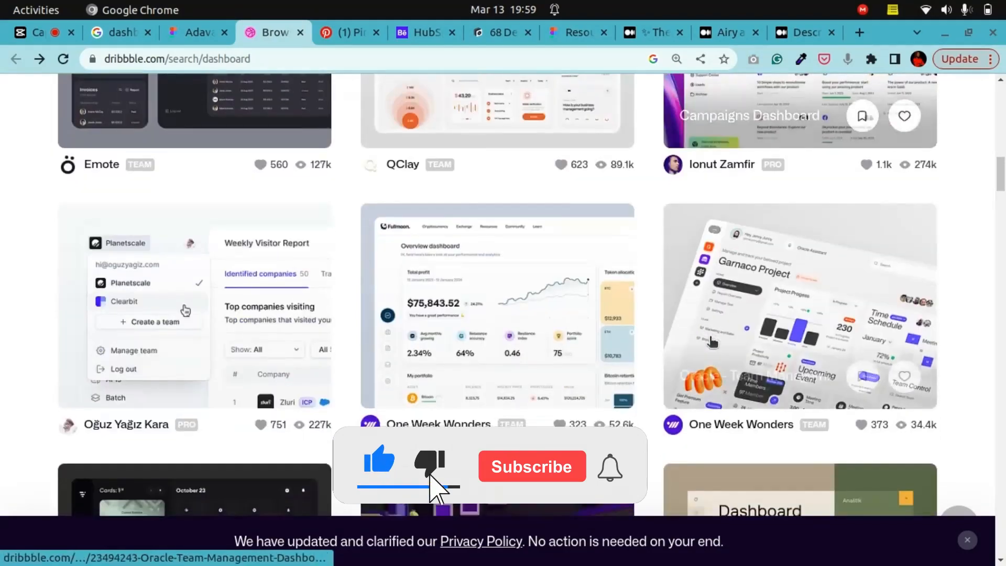
{"action": "scroll", "coordinate": [711, 340], "scroll_direction": "down", "scroll_amount": 20}
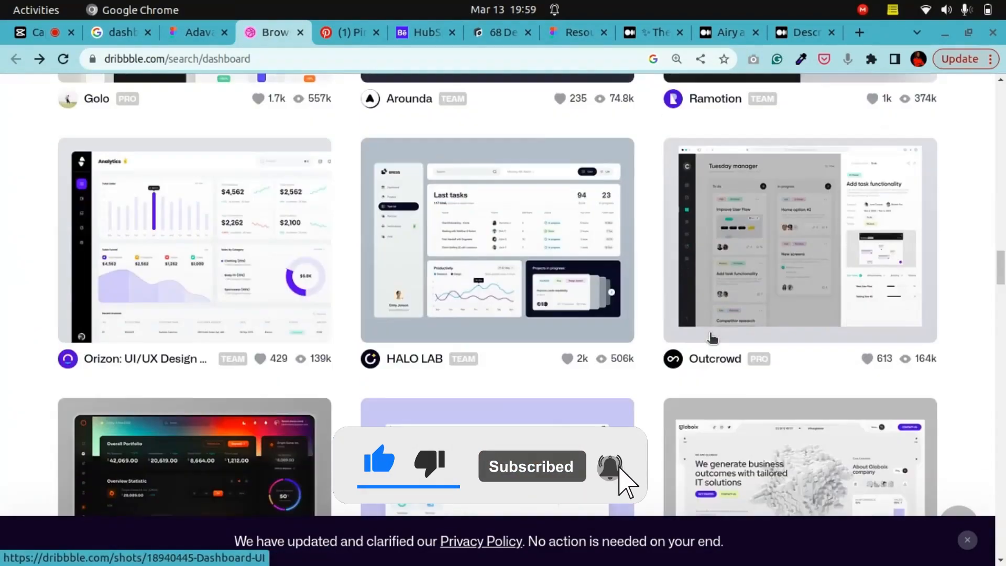
{"action": "scroll", "coordinate": [711, 338], "scroll_direction": "down", "scroll_amount": 20}
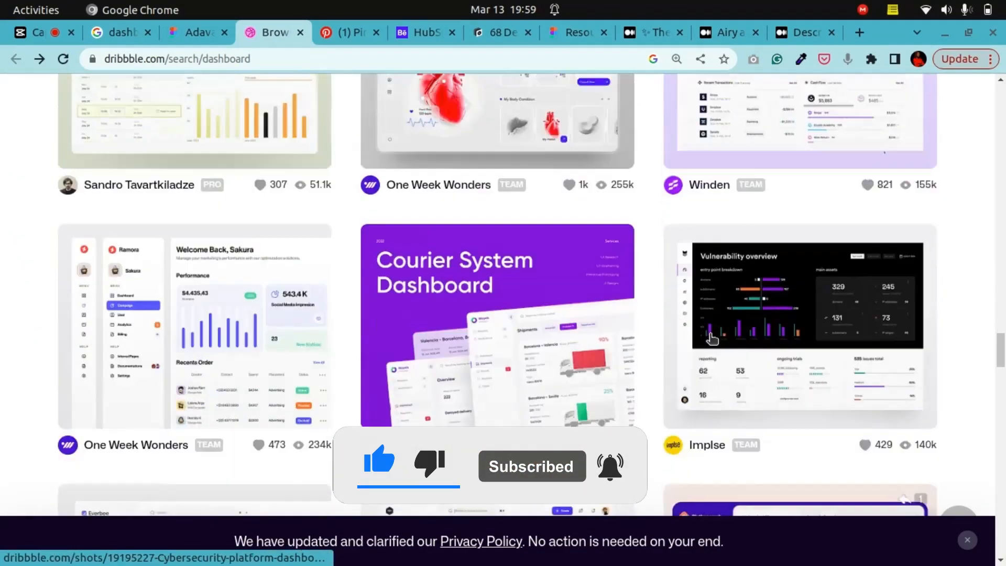
{"action": "scroll", "coordinate": [711, 339], "scroll_direction": "down", "scroll_amount": 20}
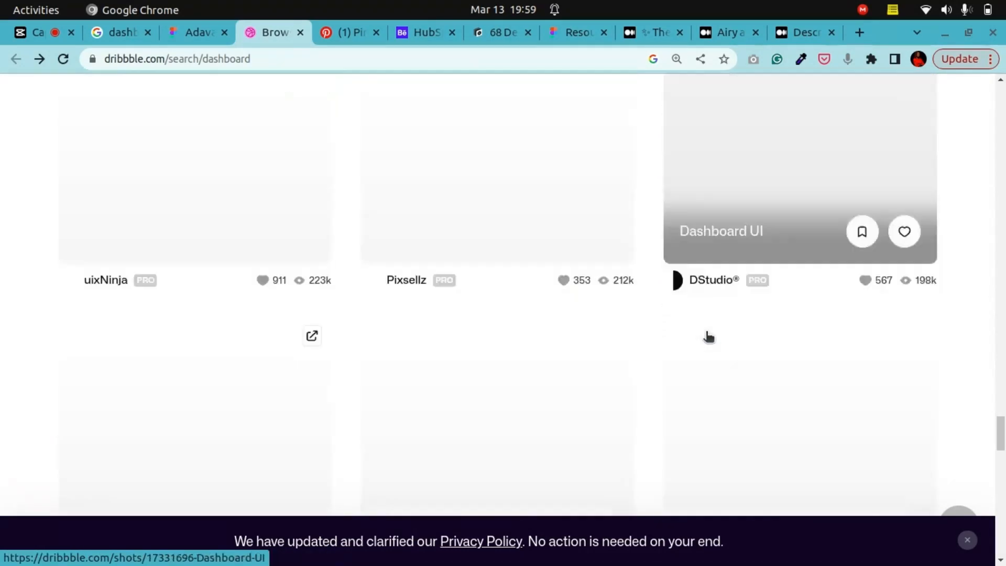
{"action": "scroll", "coordinate": [708, 333], "scroll_direction": "up", "scroll_amount": 4}
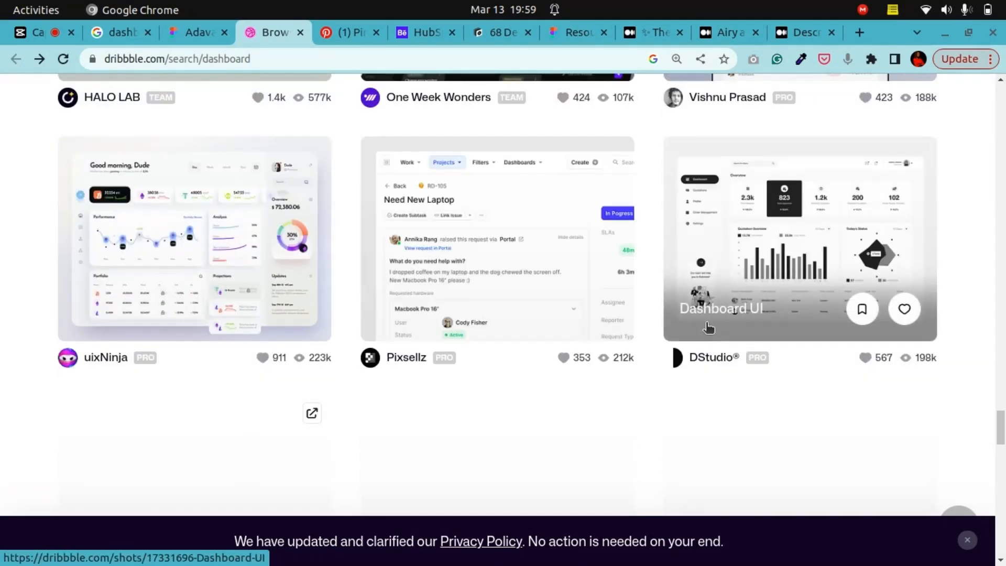
{"action": "scroll", "coordinate": [703, 325], "scroll_direction": "down", "scroll_amount": 1}
{"action": "scroll", "coordinate": [704, 325], "scroll_direction": "down", "scroll_amount": 3}
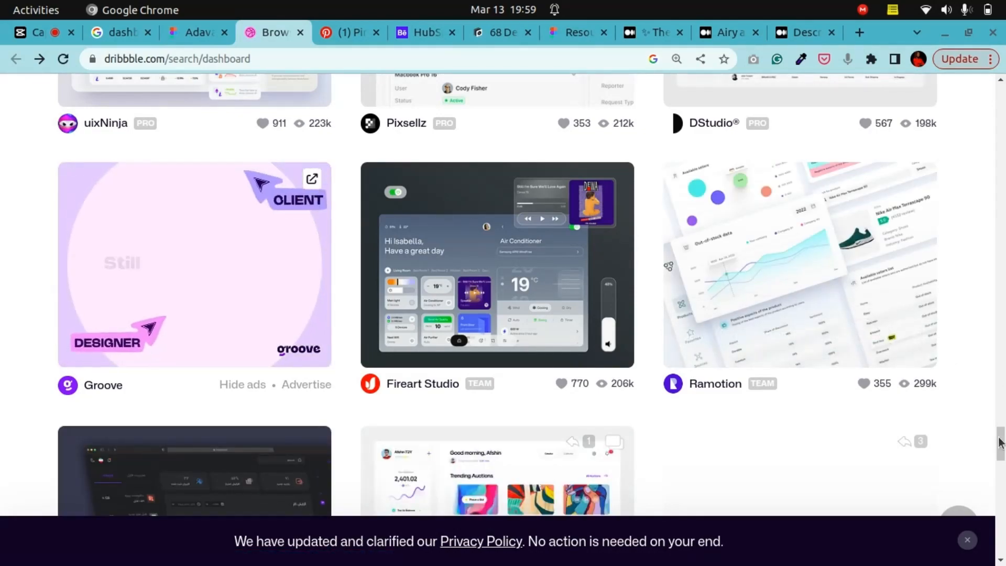
{"action": "left_click_drag", "start_coordinate": [998, 438], "coordinate": [1002, 220]}
{"action": "scroll", "coordinate": [410, 333], "scroll_direction": "down", "scroll_amount": 3}
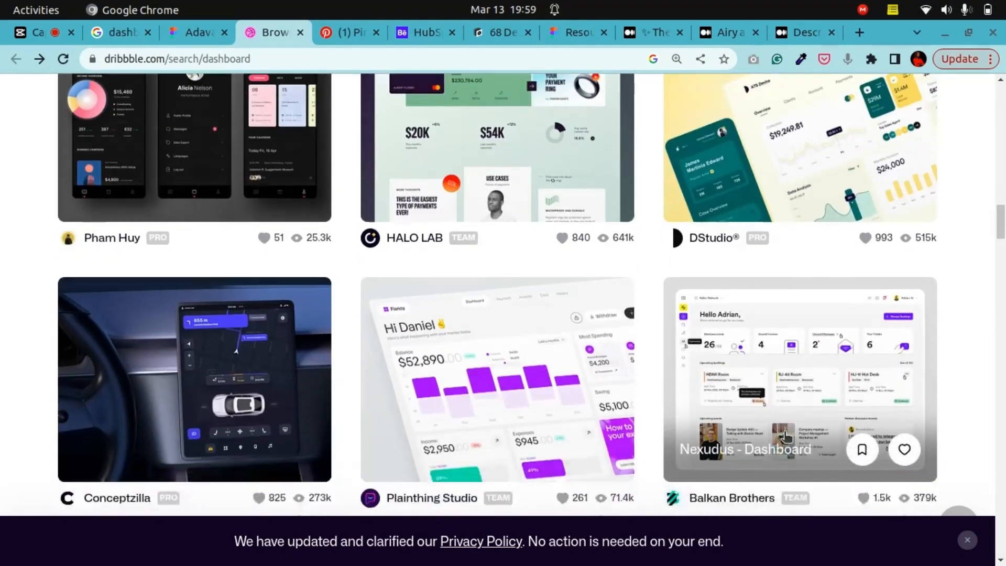
Step: Open the Fiancy Finance Dashboard shot and examine its balance chart, spending and savings cards
{"action": "left_click", "coordinate": [410, 334]}
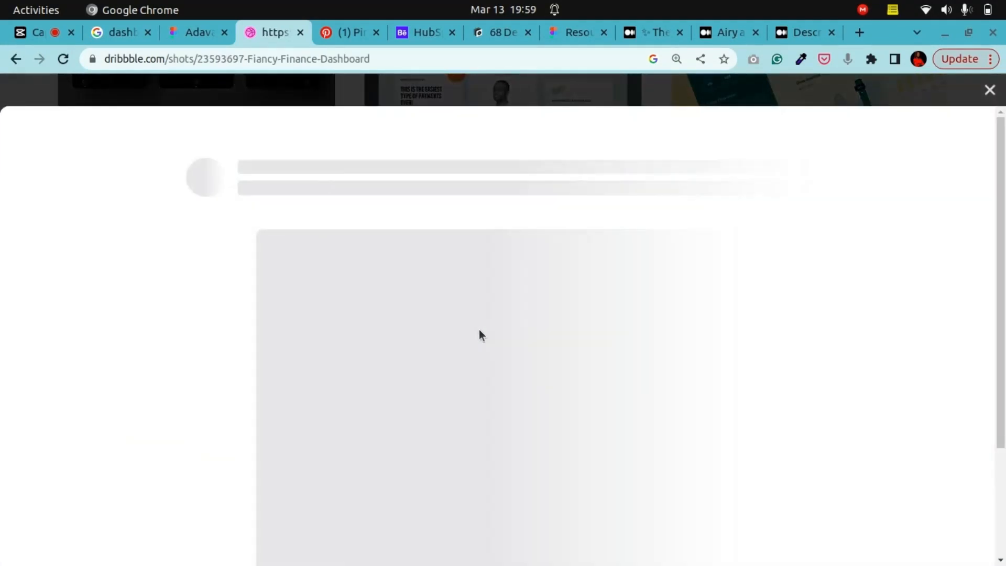
{"action": "scroll", "coordinate": [526, 366], "scroll_direction": "down", "scroll_amount": 3}
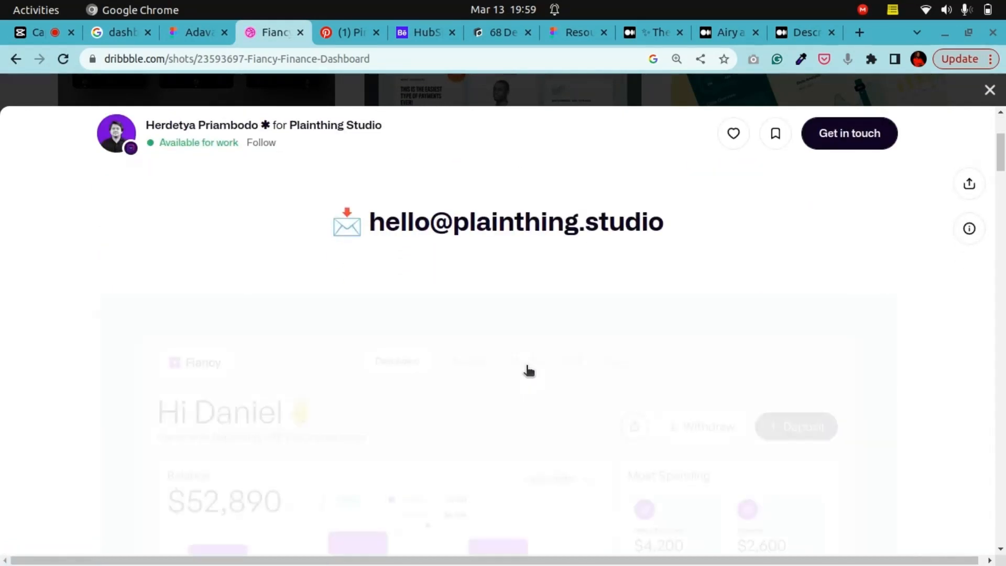
{"action": "scroll", "coordinate": [526, 366], "scroll_direction": "down", "scroll_amount": 3}
{"action": "scroll", "coordinate": [528, 369], "scroll_direction": "down", "scroll_amount": 3}
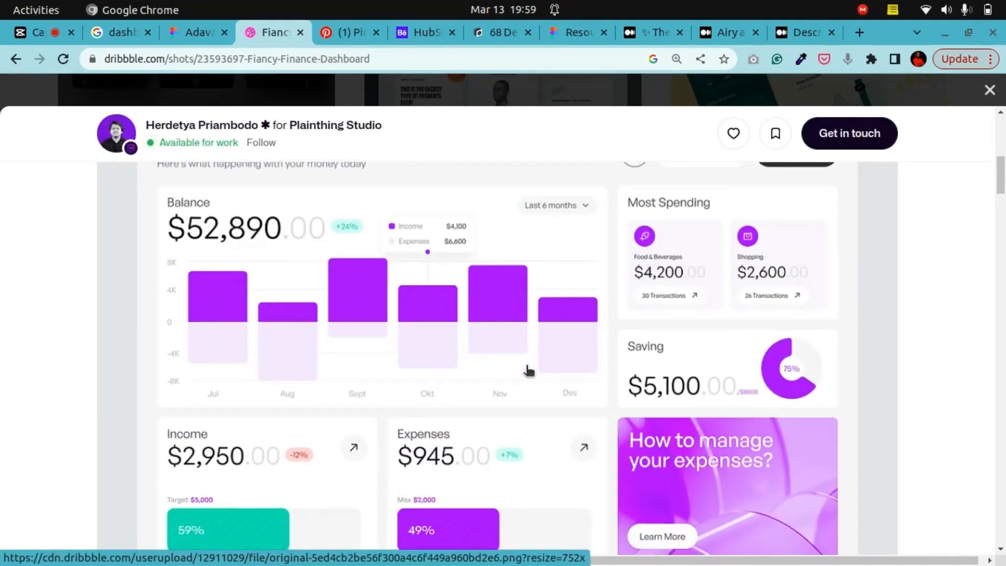
{"action": "scroll", "coordinate": [528, 369], "scroll_direction": "up", "scroll_amount": 3}
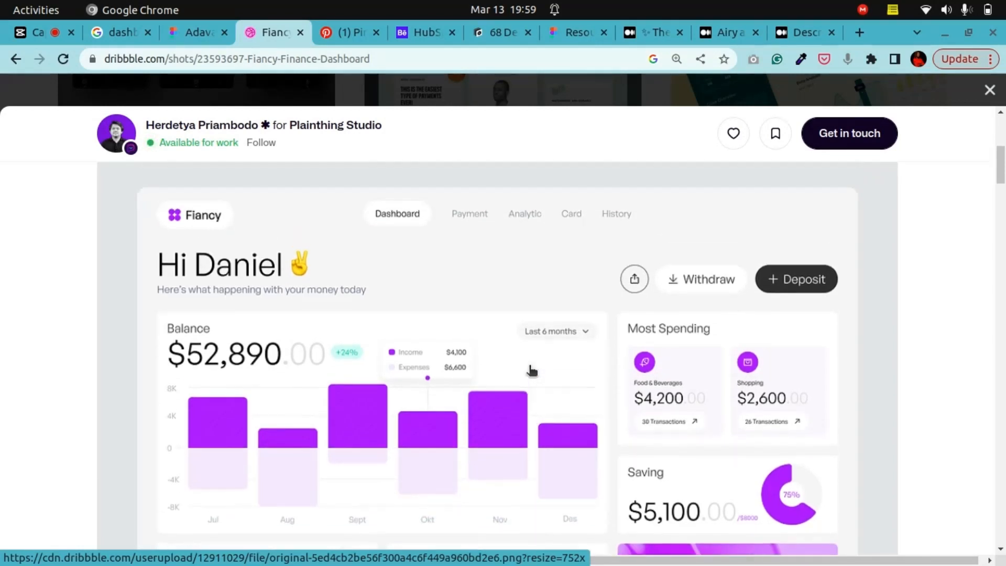
{"action": "scroll", "coordinate": [531, 370], "scroll_direction": "down", "scroll_amount": 4}
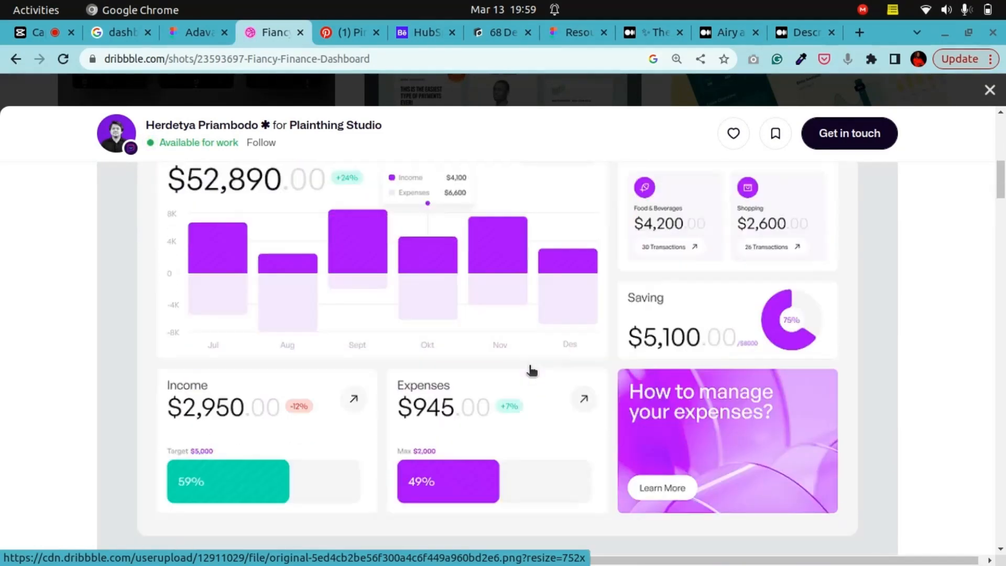
{"action": "scroll", "coordinate": [531, 370], "scroll_direction": "up", "scroll_amount": 4}
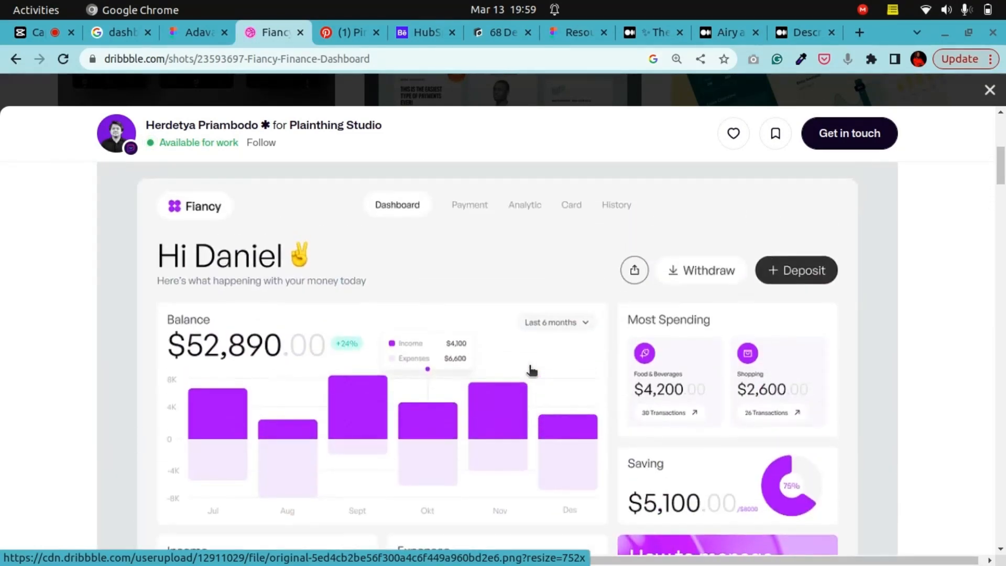
Step: Scroll up and down the Fiancy dashboard shot to study its income, expenses and promo cards
{"action": "scroll", "coordinate": [524, 369], "scroll_direction": "down", "scroll_amount": 1}
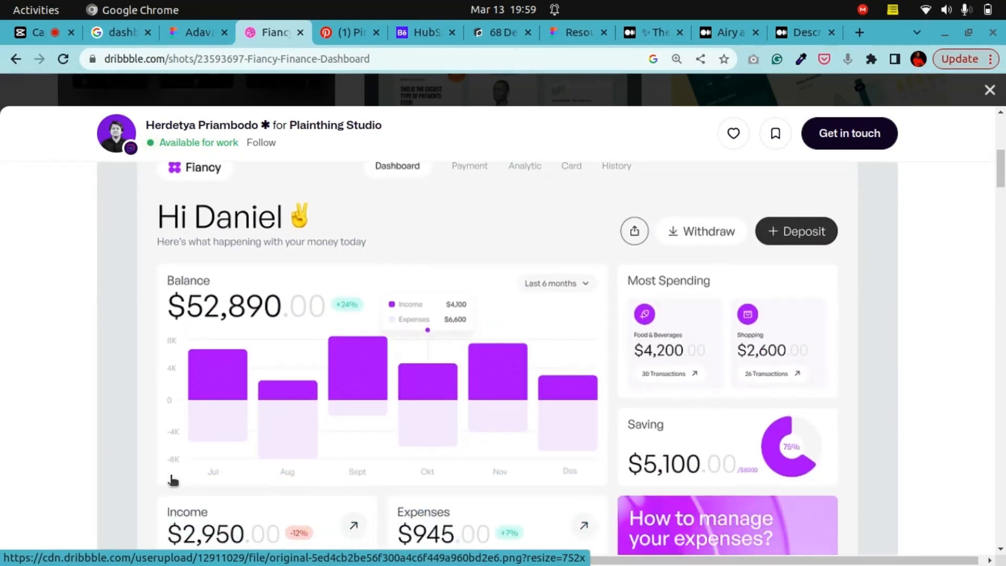
{"action": "scroll", "coordinate": [230, 511], "scroll_direction": "up", "scroll_amount": 1}
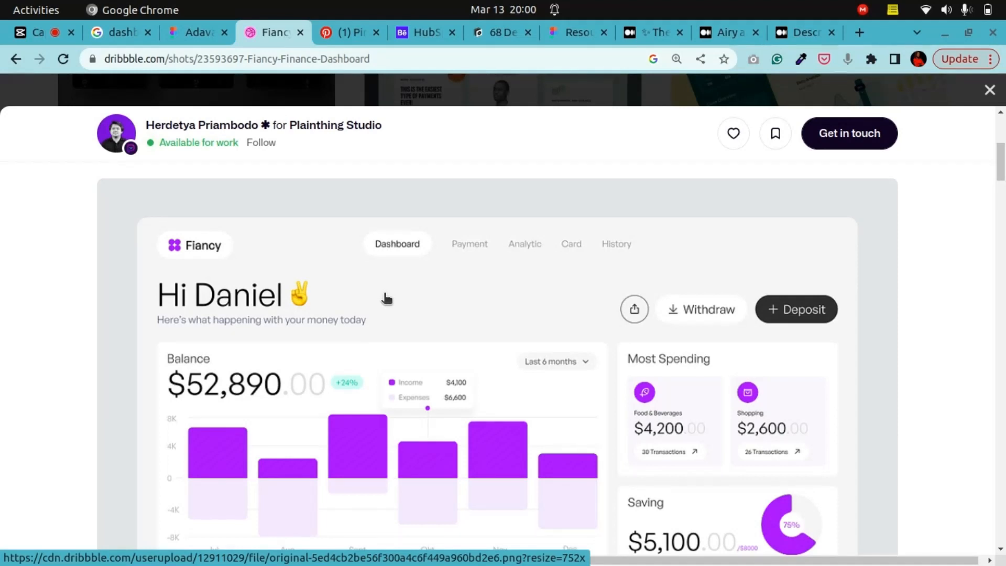
{"action": "scroll", "coordinate": [200, 490], "scroll_direction": "down", "scroll_amount": 2}
{"action": "scroll", "coordinate": [256, 428], "scroll_direction": "up", "scroll_amount": 2}
{"action": "scroll", "coordinate": [439, 381], "scroll_direction": "down", "scroll_amount": 8}
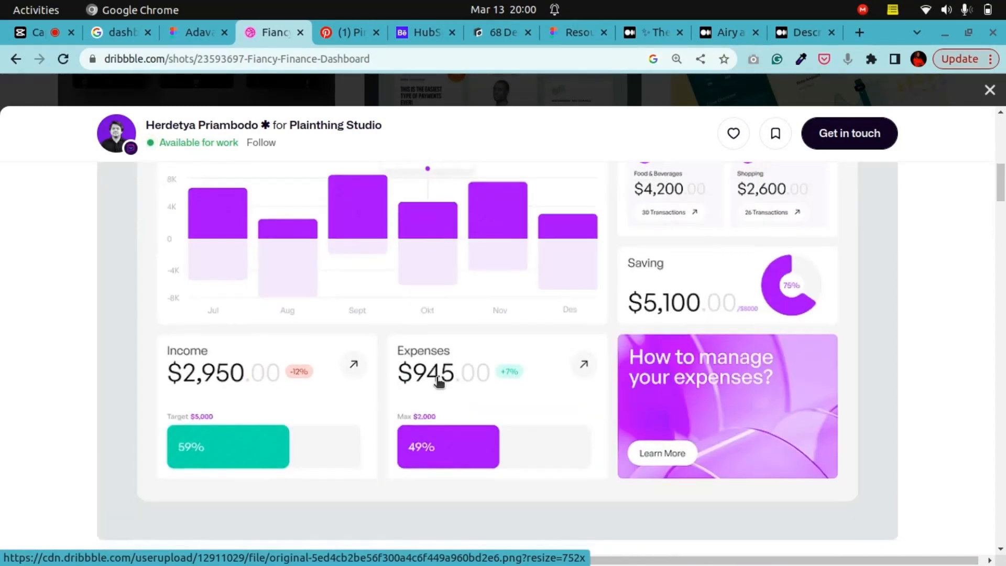
{"action": "scroll", "coordinate": [439, 381], "scroll_direction": "up", "scroll_amount": 4}
{"action": "scroll", "coordinate": [440, 378], "scroll_direction": "up", "scroll_amount": 3}
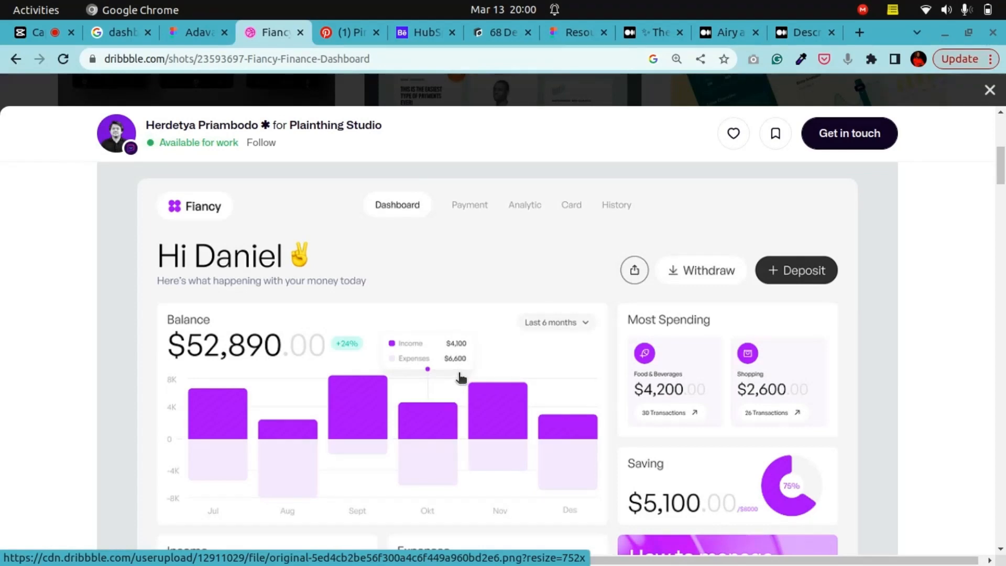
{"action": "scroll", "coordinate": [460, 377], "scroll_direction": "down", "scroll_amount": 3}
{"action": "scroll", "coordinate": [460, 377], "scroll_direction": "up", "scroll_amount": 3}
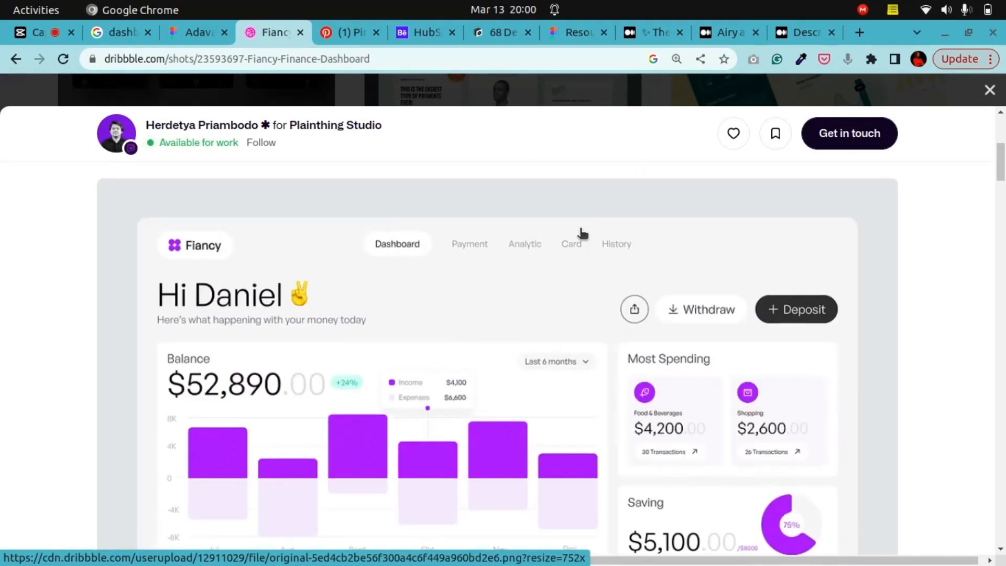
{"action": "scroll", "coordinate": [545, 262], "scroll_direction": "down", "scroll_amount": 3}
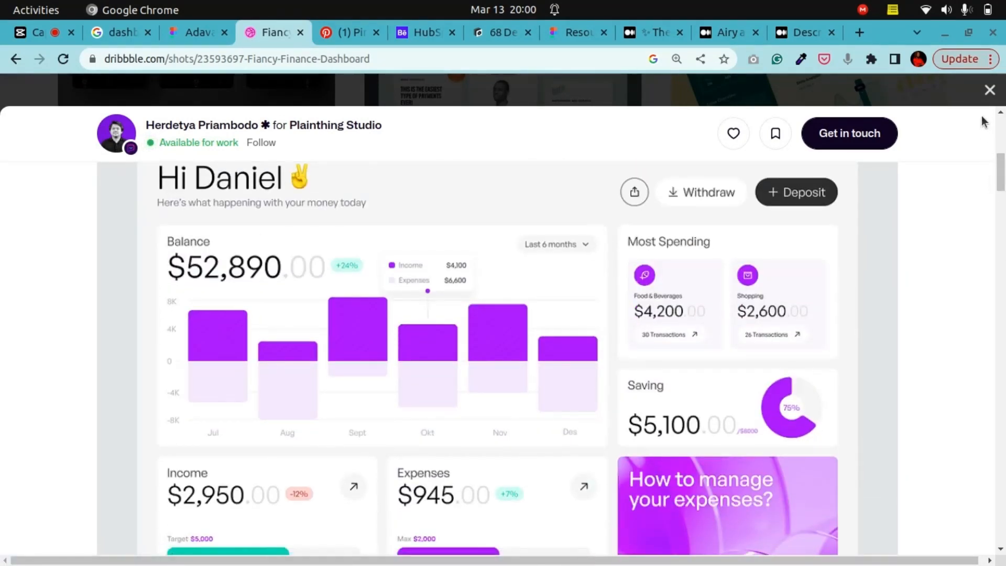
Step: Copy the Fiancy Finance Dashboard shot image
{"action": "mouse_move", "coordinate": [1000, 173]}
{"action": "left_mouse_down"}
{"action": "mouse_move", "coordinate": [1003, 150]}
{"action": "mouse_move", "coordinate": [1004, 192]}
{"action": "mouse_move", "coordinate": [1005, 164]}
{"action": "mouse_move", "coordinate": [1004, 178]}
{"action": "left_mouse_up"}
{"action": "right_click", "coordinate": [625, 350]}
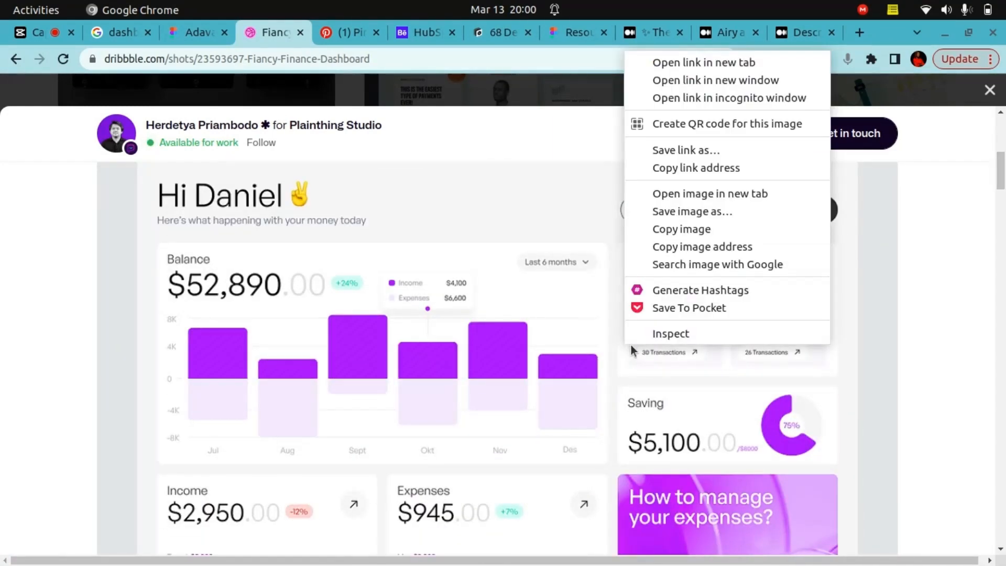
{"action": "left_click", "coordinate": [694, 230]}
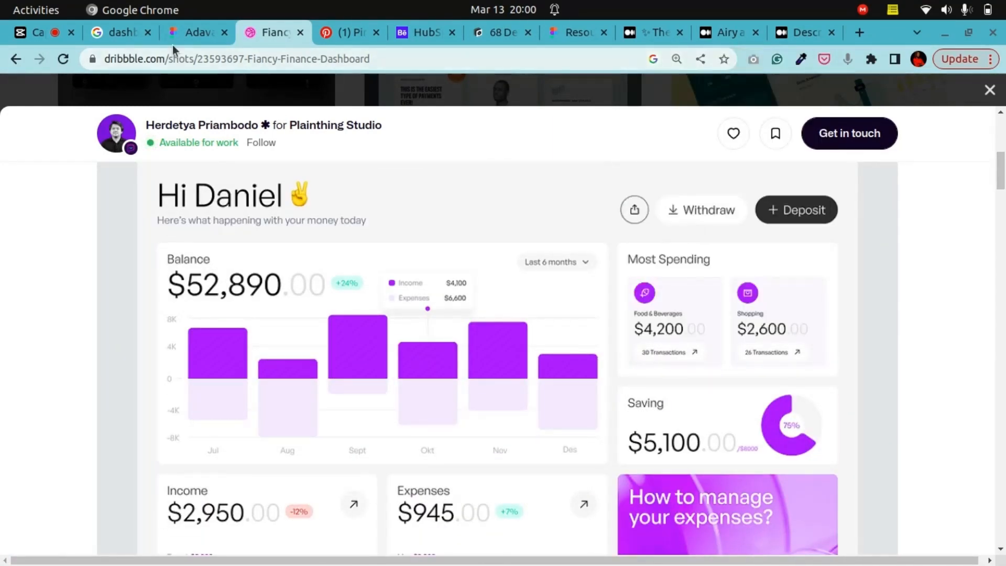
Step: Paste the Fiancy dashboard image onto the MoodBoard page and place it beside the dark dashboard screenshot
{"action": "left_click", "coordinate": [184, 33]}
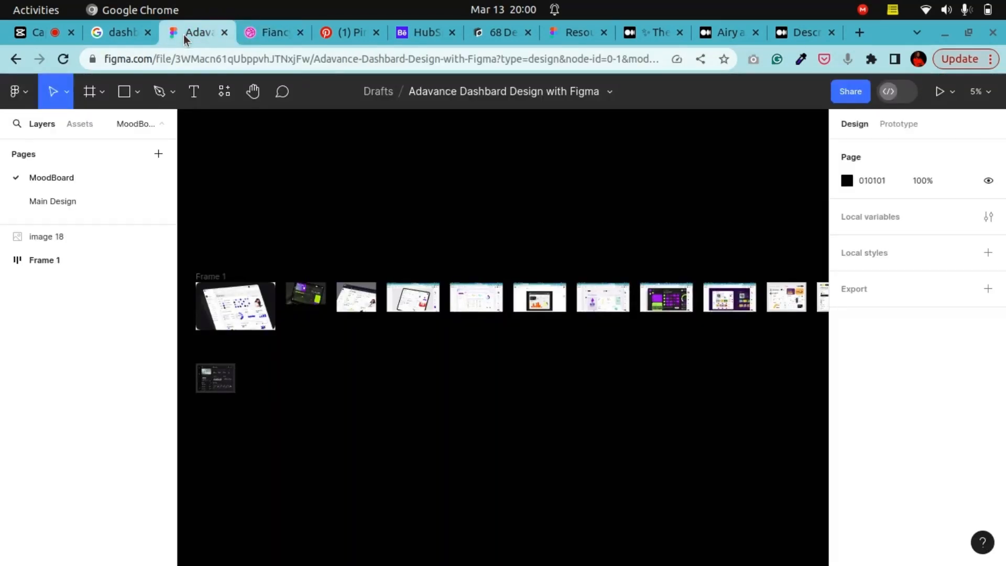
{"action": "left_click", "coordinate": [253, 92]}
{"action": "left_click_drag", "start_coordinate": [258, 335], "coordinate": [423, 273]}
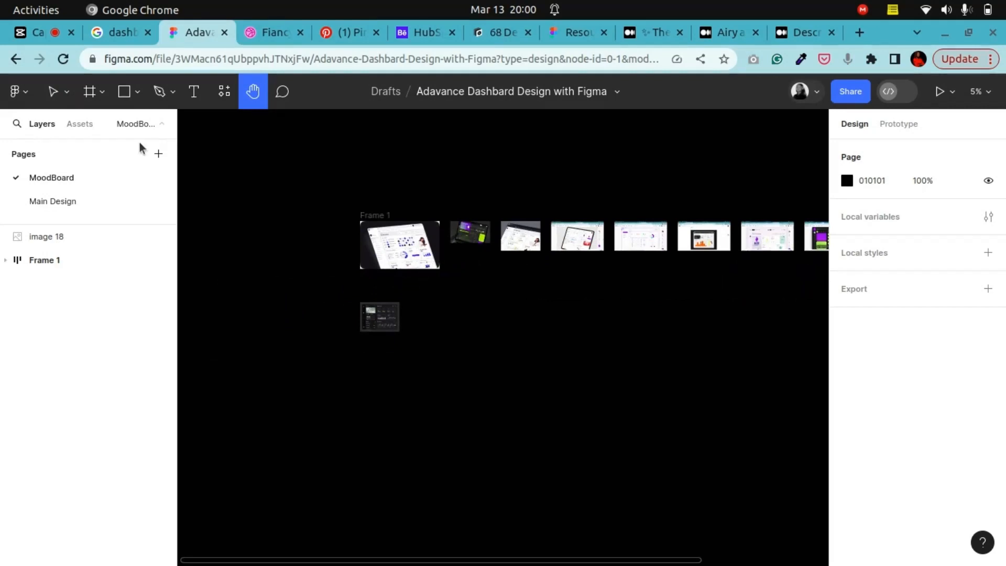
{"action": "left_click", "coordinate": [53, 92]}
{"action": "right_click", "coordinate": [451, 314]}
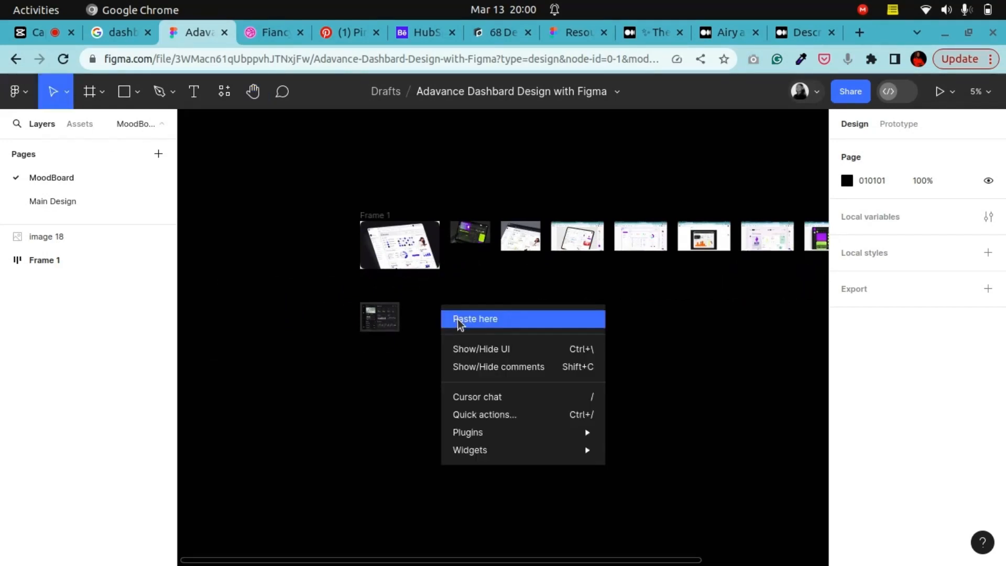
{"action": "left_click", "coordinate": [456, 320]}
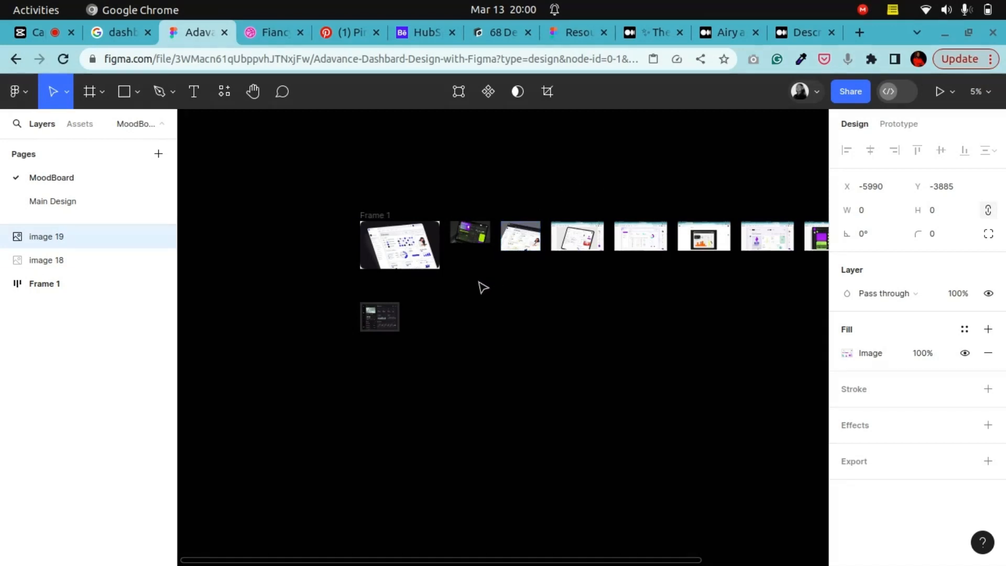
{"action": "left_click", "coordinate": [488, 312]}
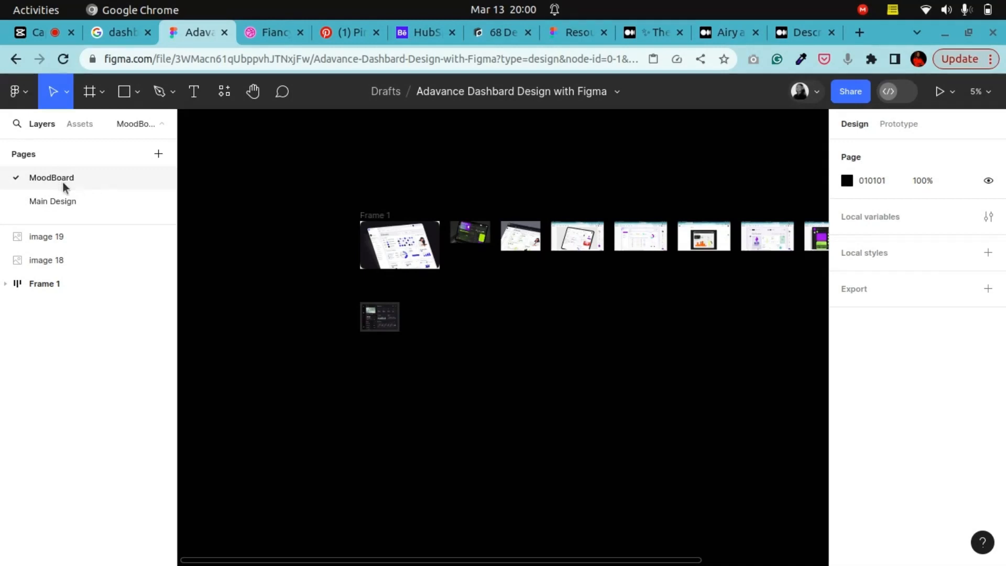
{"action": "right_click", "coordinate": [440, 313]}
{"action": "left_click", "coordinate": [445, 320]}
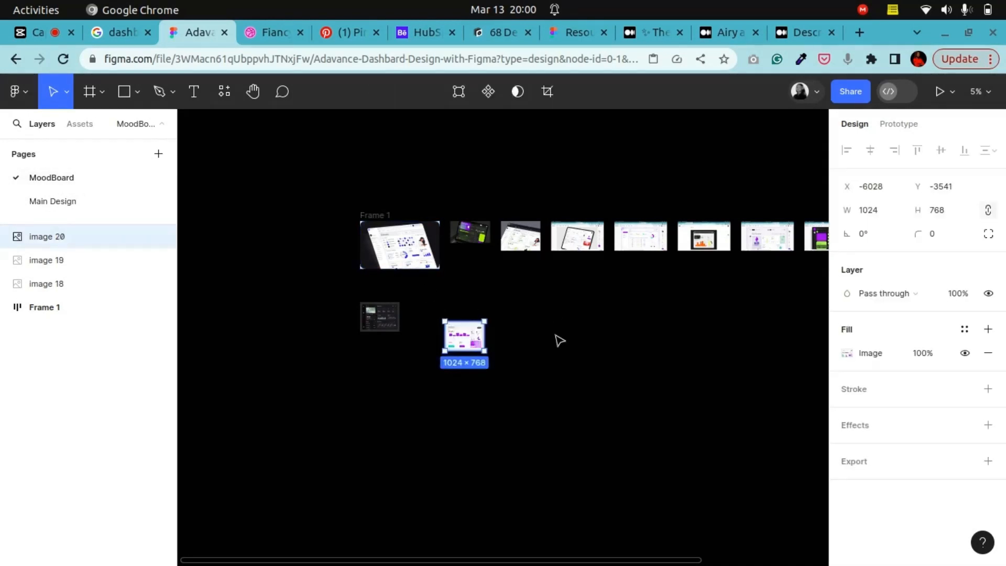
{"action": "left_click_drag", "start_coordinate": [462, 341], "coordinate": [430, 320]}
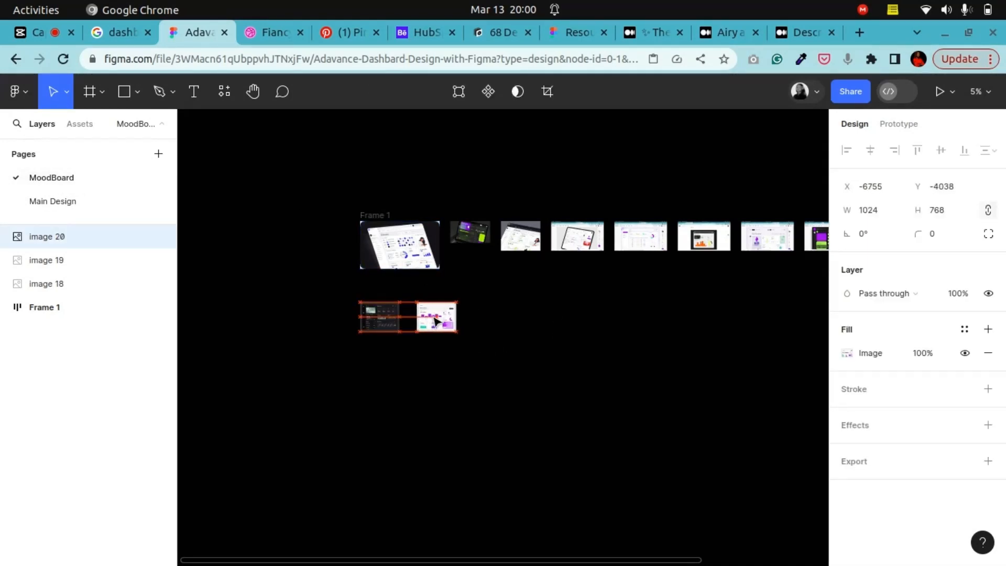
Step: Zoom in to inspect the pasted Fiancy image, glancing at the Main Design page before returning to MoodBoard
{"action": "left_click", "coordinate": [252, 92]}
{"action": "left_click_drag", "start_coordinate": [335, 268], "coordinate": [403, 283]}
{"action": "key", "text": "ctrl+plus"}
{"action": "key", "text": "ctrl+plus"}
{"action": "key", "text": "ctrl+plus"}
{"action": "key", "text": "ctrl+plus"}
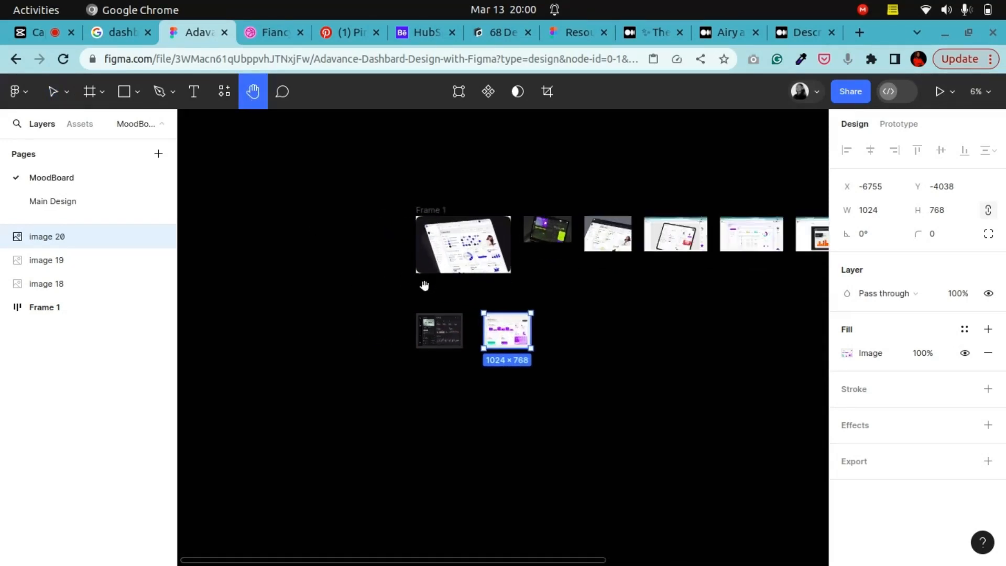
{"action": "left_click_drag", "start_coordinate": [560, 310], "coordinate": [534, 355]}
{"action": "key", "text": "ctrl+plus"}
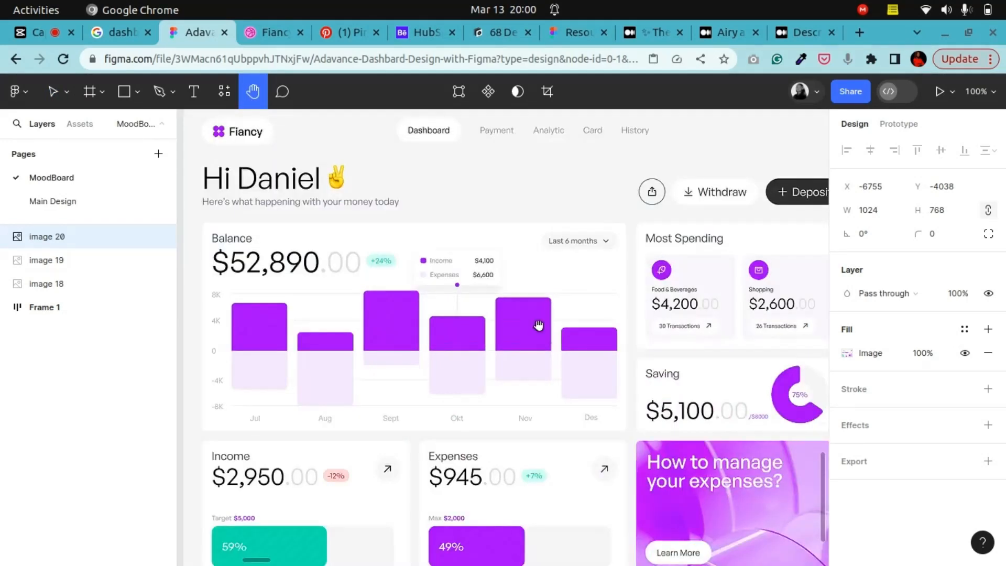
{"action": "scroll", "coordinate": [530, 283], "scroll_direction": "left", "scroll_amount": 1}
{"action": "key", "text": "ctrl+minus"}
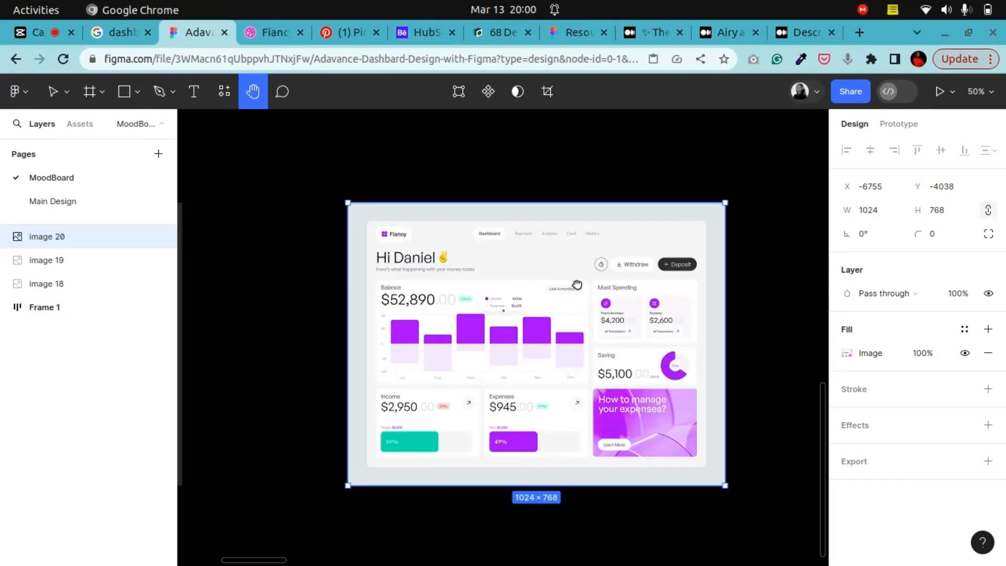
{"action": "left_click_drag", "start_coordinate": [577, 284], "coordinate": [598, 272]}
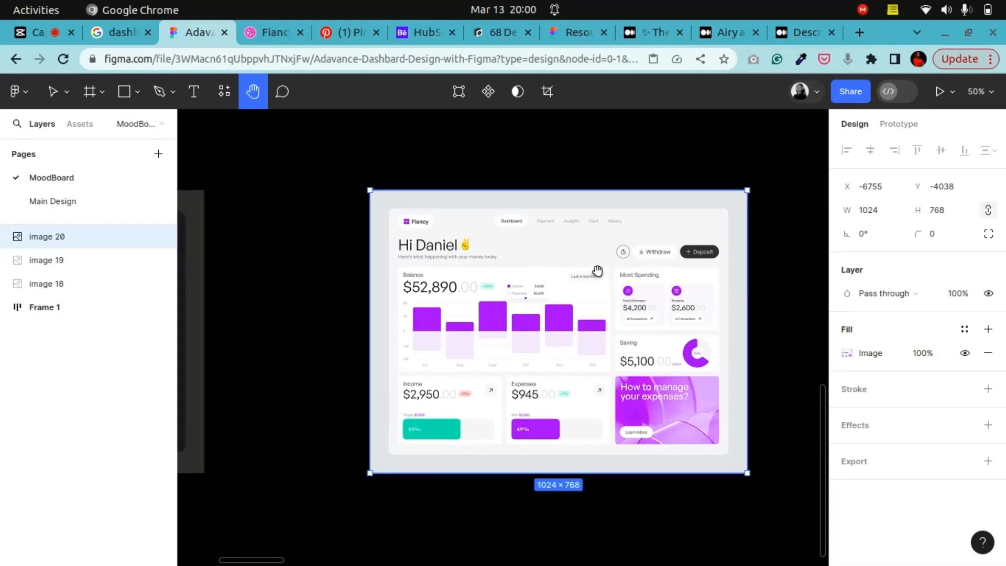
{"action": "left_click", "coordinate": [56, 200]}
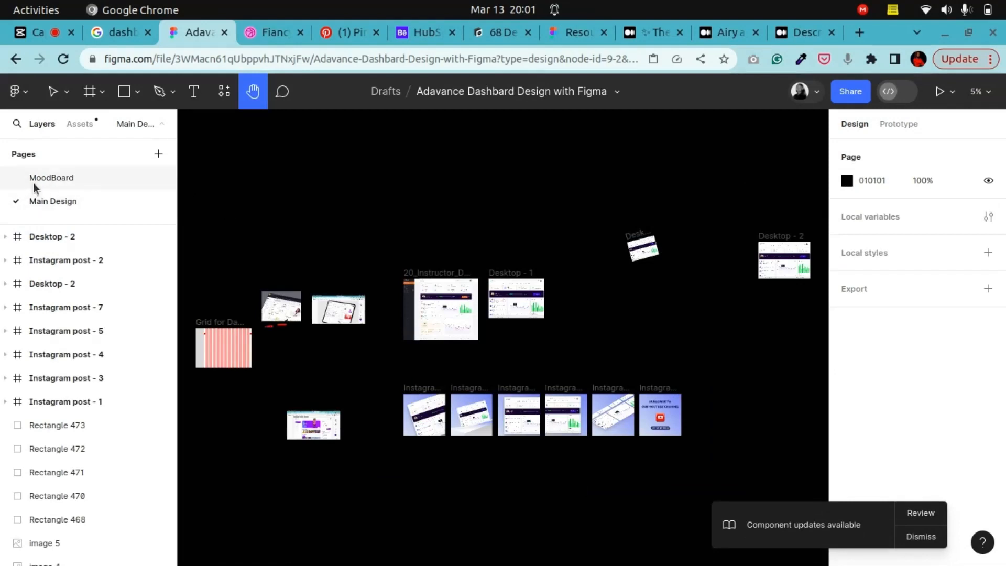
{"action": "left_click", "coordinate": [70, 177]}
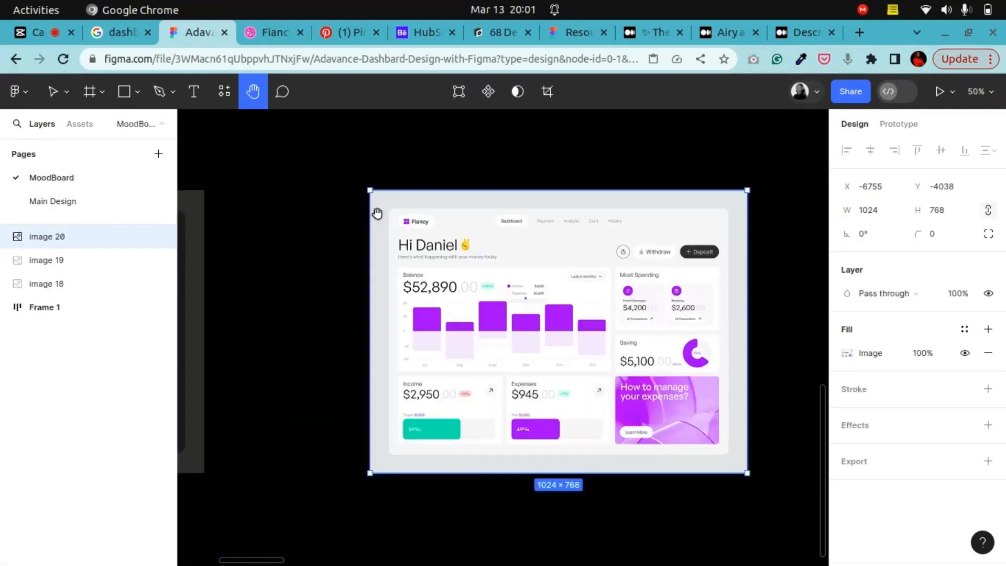
Step: Zoom and pan across the moodboard to review each collected dashboard screenshot
{"action": "key", "text": "ctrl+minus"}
{"action": "key", "text": "ctrl+minus"}
{"action": "left_click_drag", "start_coordinate": [472, 220], "coordinate": [413, 292]}
{"action": "left_click_drag", "start_coordinate": [659, 268], "coordinate": [547, 388]}
{"action": "scroll", "coordinate": [445, 285], "scroll_direction": "right", "scroll_amount": 2}
{"action": "scroll", "coordinate": [337, 240], "scroll_direction": "left", "scroll_amount": 10}
{"action": "key", "text": "ctrl+plus"}
{"action": "key", "text": "ctrl+plus"}
{"action": "left_click_drag", "start_coordinate": [487, 286], "coordinate": [602, 308]}
{"action": "left_click_drag", "start_coordinate": [534, 299], "coordinate": [571, 302]}
{"action": "left_click_drag", "start_coordinate": [656, 295], "coordinate": [363, 276]}
{"action": "left_click_drag", "start_coordinate": [628, 286], "coordinate": [461, 397]}
{"action": "left_click_drag", "start_coordinate": [677, 334], "coordinate": [312, 315]}
{"action": "left_click_drag", "start_coordinate": [654, 309], "coordinate": [401, 294]}
{"action": "left_click_drag", "start_coordinate": [622, 283], "coordinate": [361, 273]}
{"action": "left_click_drag", "start_coordinate": [697, 283], "coordinate": [356, 278]}
{"action": "left_click_drag", "start_coordinate": [666, 285], "coordinate": [281, 283]}
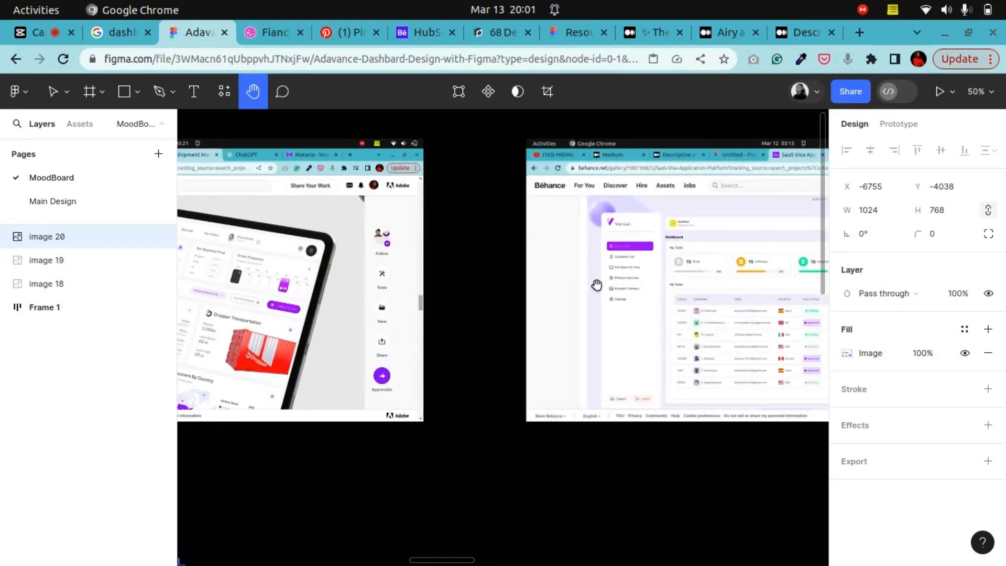
{"action": "left_click_drag", "start_coordinate": [595, 285], "coordinate": [295, 281]}
{"action": "left_click_drag", "start_coordinate": [544, 283], "coordinate": [386, 276]}
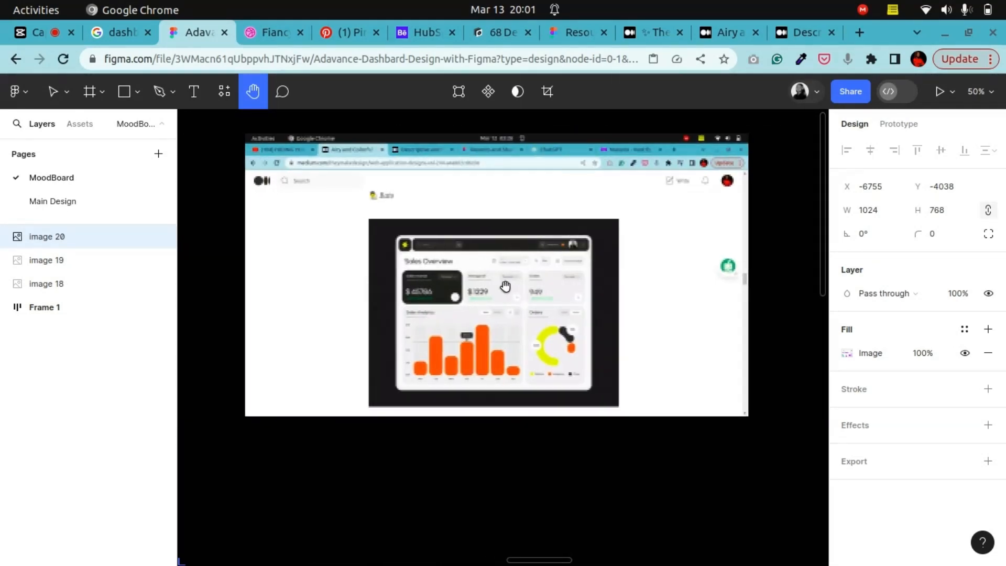
{"action": "left_click_drag", "start_coordinate": [620, 275], "coordinate": [380, 272]}
{"action": "left_click_drag", "start_coordinate": [649, 286], "coordinate": [411, 282]}
{"action": "left_click_drag", "start_coordinate": [702, 294], "coordinate": [412, 284]}
{"action": "left_click_drag", "start_coordinate": [647, 293], "coordinate": [423, 273]}
{"action": "left_click_drag", "start_coordinate": [568, 281], "coordinate": [310, 283]}
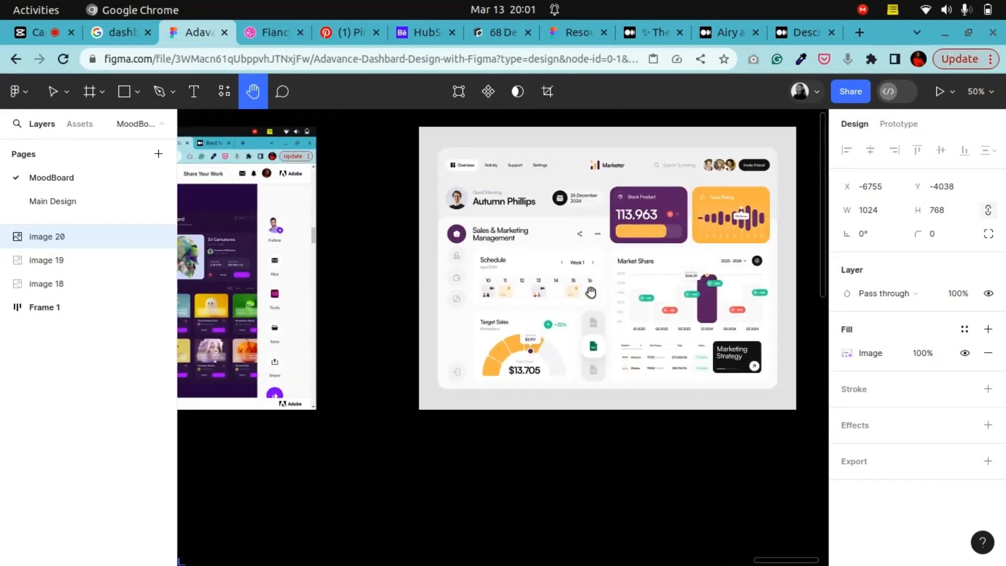
{"action": "left_click_drag", "start_coordinate": [755, 290], "coordinate": [415, 295]}
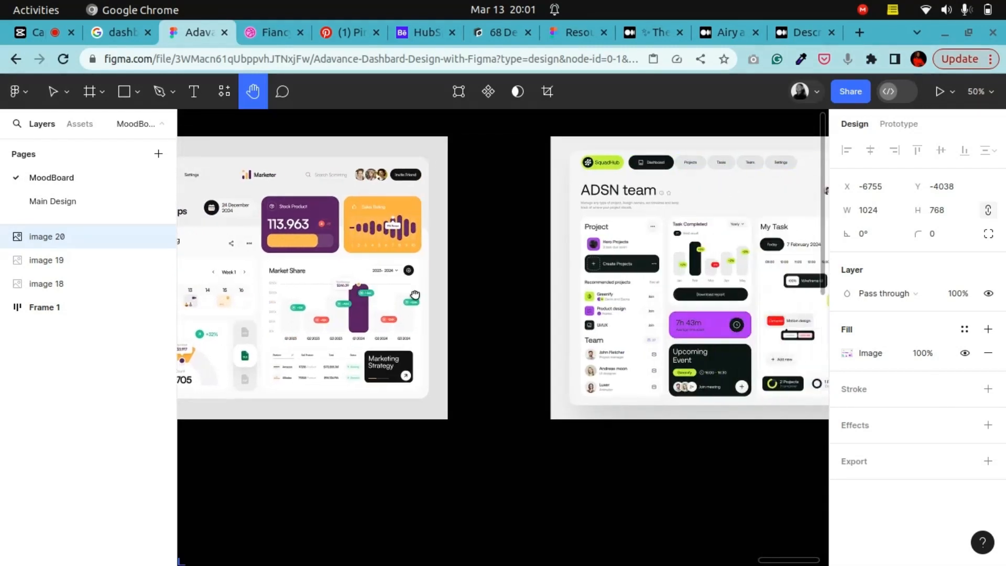
{"action": "left_click_drag", "start_coordinate": [546, 302], "coordinate": [447, 305]}
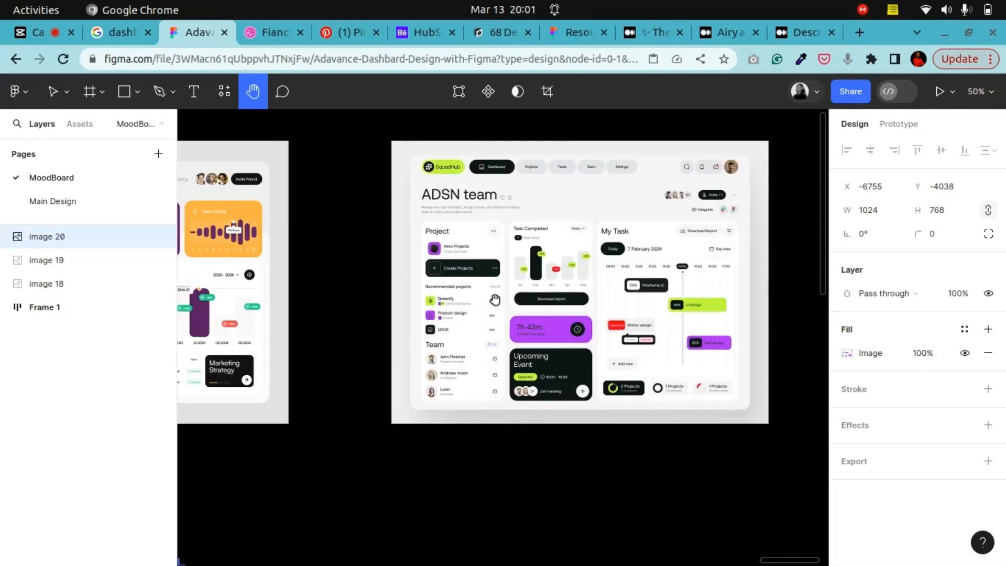
{"action": "left_click_drag", "start_coordinate": [813, 309], "coordinate": [353, 302]}
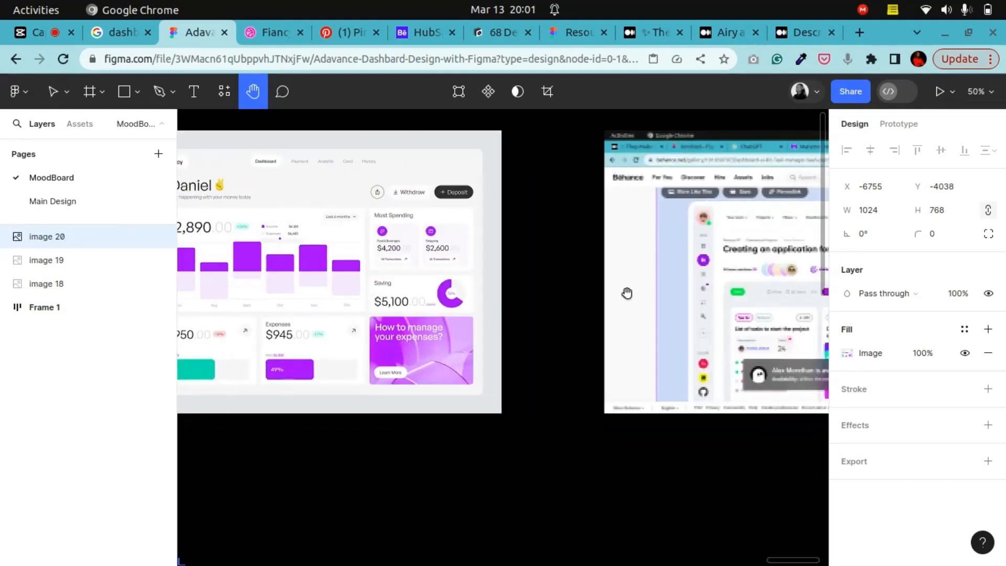
{"action": "left_click_drag", "start_coordinate": [560, 297], "coordinate": [301, 292]}
{"action": "left_click_drag", "start_coordinate": [812, 299], "coordinate": [290, 281]}
{"action": "left_click_drag", "start_coordinate": [569, 293], "coordinate": [353, 291]}
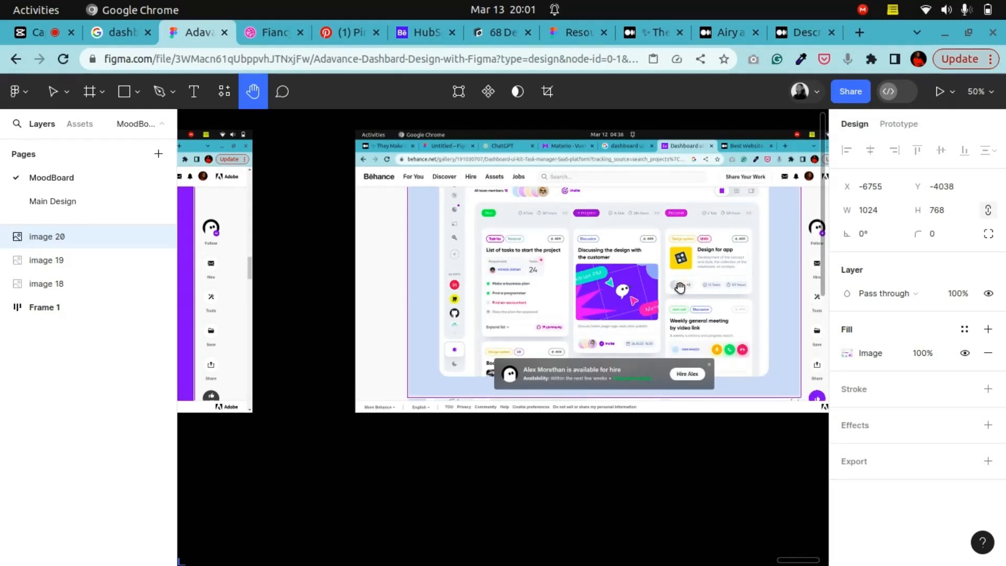
{"action": "left_click_drag", "start_coordinate": [679, 287], "coordinate": [377, 285]}
{"action": "left_click_drag", "start_coordinate": [589, 282], "coordinate": [214, 278]}
{"action": "left_click_drag", "start_coordinate": [691, 272], "coordinate": [696, 302]}
{"action": "left_click_drag", "start_coordinate": [443, 293], "coordinate": [685, 305]}
{"action": "left_click_drag", "start_coordinate": [411, 293], "coordinate": [715, 314]}
{"action": "left_click_drag", "start_coordinate": [315, 312], "coordinate": [678, 283]}
{"action": "left_click_drag", "start_coordinate": [375, 289], "coordinate": [707, 255]}
{"action": "left_click_drag", "start_coordinate": [401, 272], "coordinate": [733, 244]}
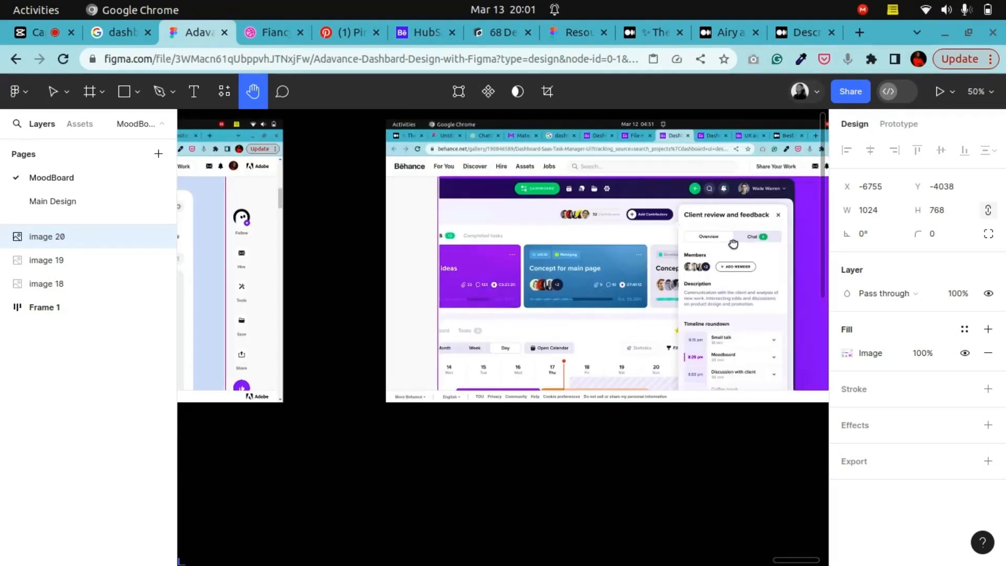
{"action": "left_click_drag", "start_coordinate": [386, 252], "coordinate": [653, 253]}
{"action": "left_click_drag", "start_coordinate": [455, 249], "coordinate": [665, 247]}
{"action": "left_click_drag", "start_coordinate": [419, 236], "coordinate": [666, 230]}
{"action": "left_click_drag", "start_coordinate": [359, 223], "coordinate": [602, 240]}
{"action": "left_click_drag", "start_coordinate": [401, 269], "coordinate": [649, 260]}
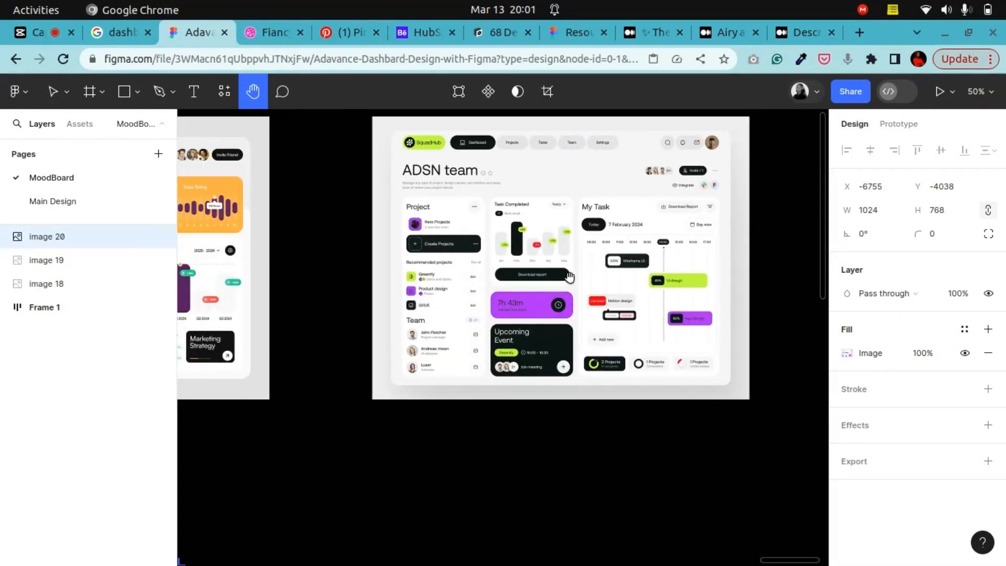
{"action": "left_click_drag", "start_coordinate": [569, 276], "coordinate": [766, 279]}
{"action": "left_click_drag", "start_coordinate": [453, 264], "coordinate": [733, 267]}
{"action": "left_click_drag", "start_coordinate": [475, 265], "coordinate": [832, 251]}
{"action": "left_click_drag", "start_coordinate": [406, 253], "coordinate": [685, 269]}
{"action": "left_click_drag", "start_coordinate": [390, 252], "coordinate": [685, 266]}
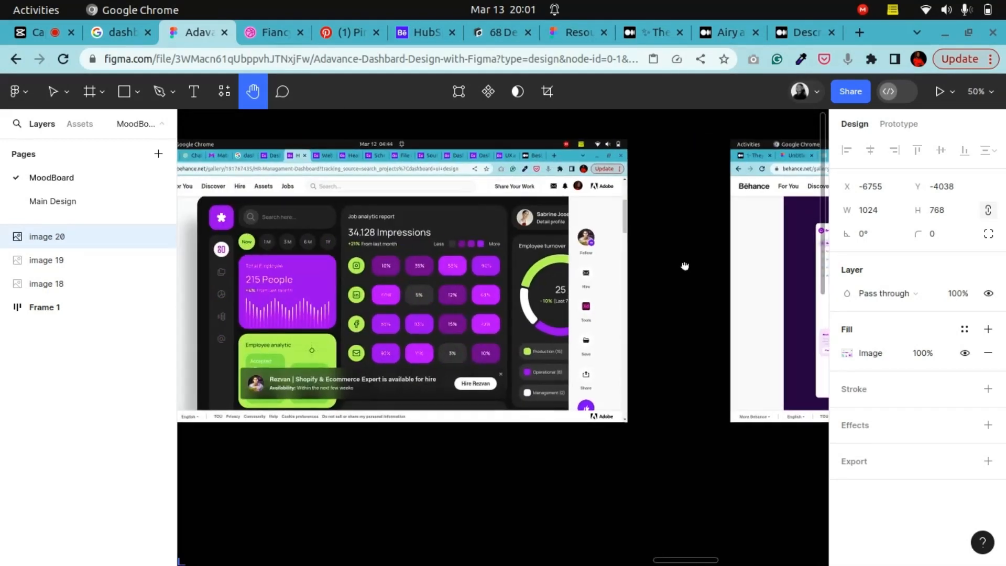
{"action": "left_click_drag", "start_coordinate": [431, 256], "coordinate": [601, 255]}
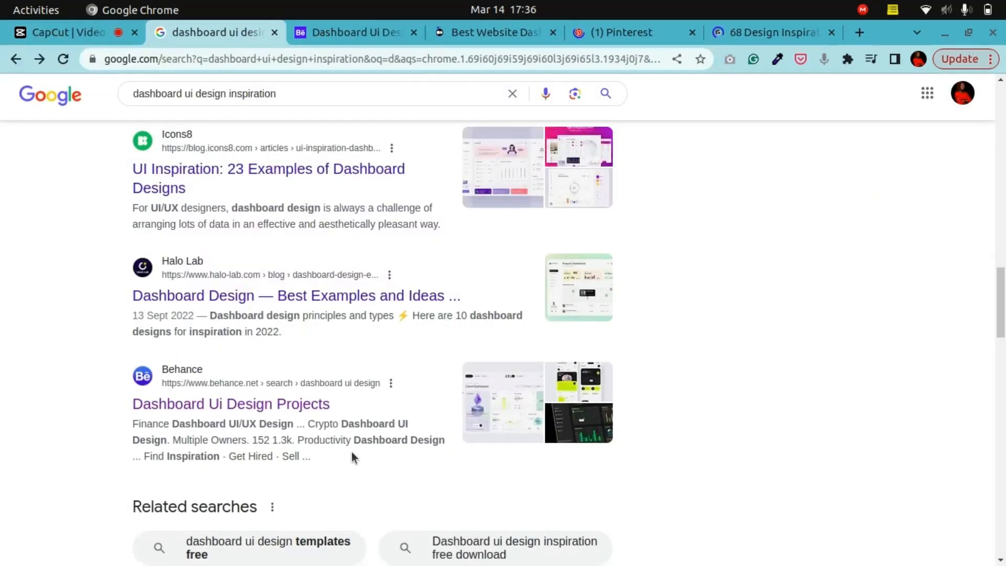
Step: Switch to the Behance dashboard ui design search results and scroll through the projects
{"action": "left_click", "coordinate": [328, 35]}
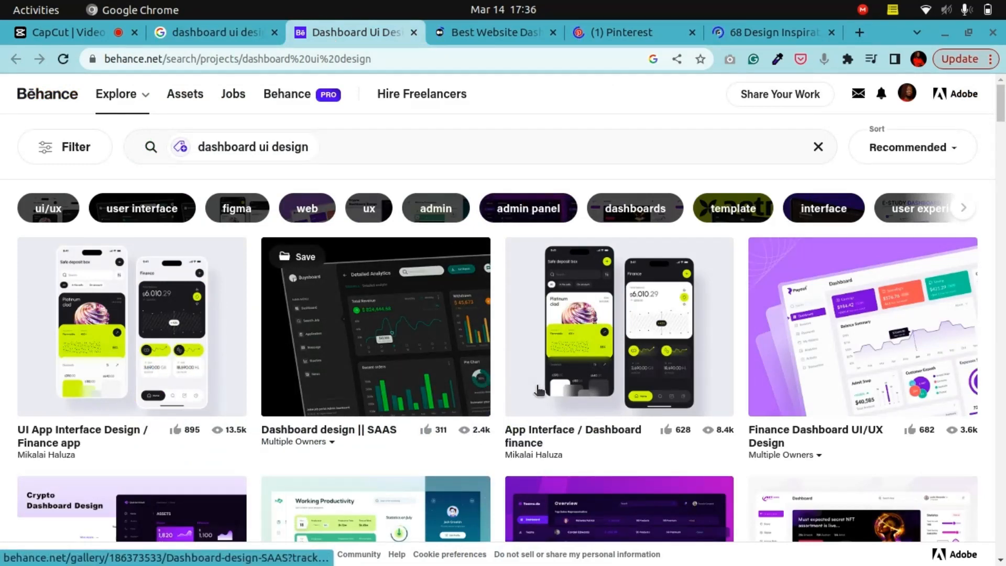
{"action": "scroll", "coordinate": [444, 418], "scroll_direction": "down", "scroll_amount": 10}
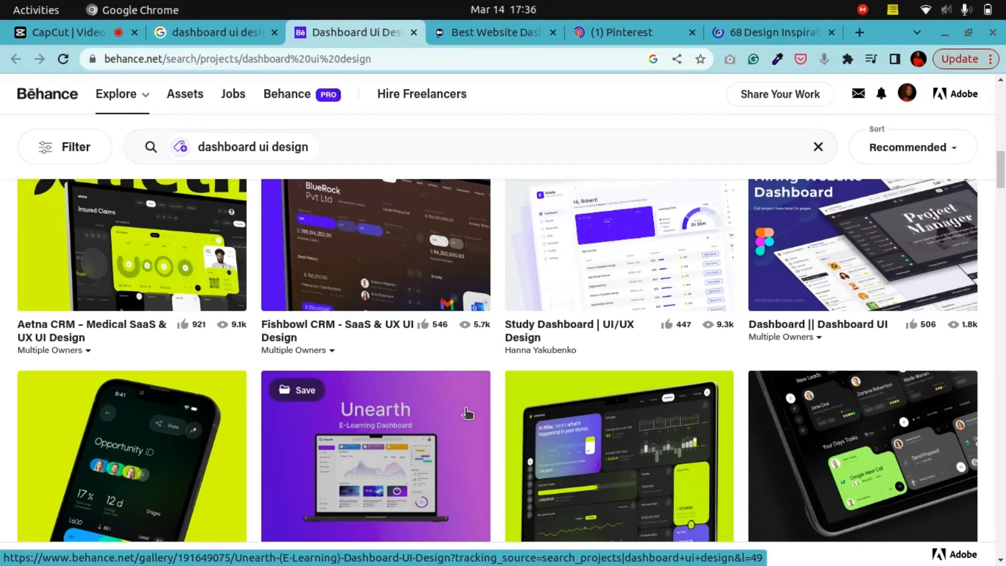
{"action": "scroll", "coordinate": [470, 412], "scroll_direction": "up", "scroll_amount": 2}
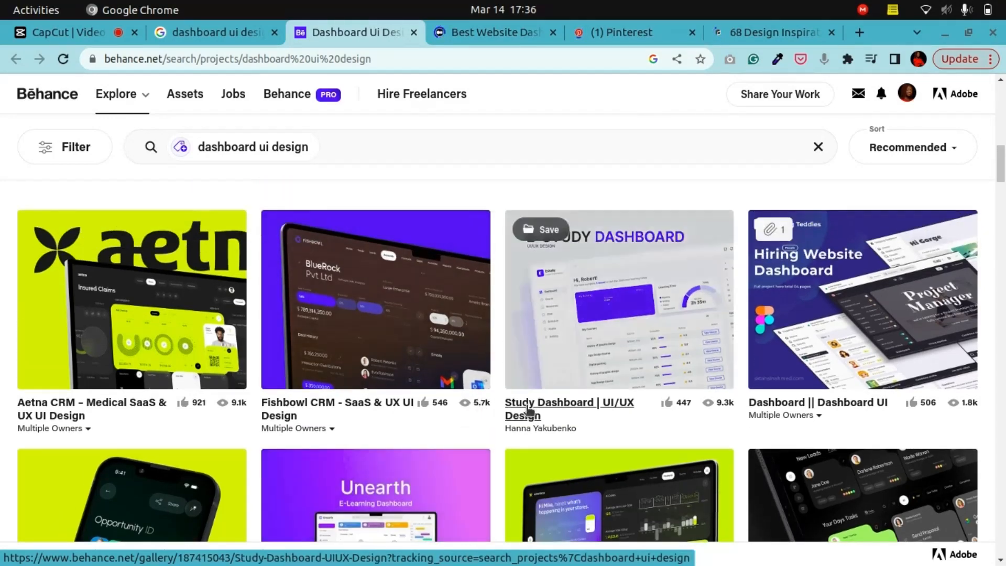
Step: Browse further through the Behance dashboard ui design results, scrolling down and back up the project grid
{"action": "scroll", "coordinate": [535, 410], "scroll_direction": "down", "scroll_amount": 2}
{"action": "scroll", "coordinate": [535, 410], "scroll_direction": "down", "scroll_amount": 15}
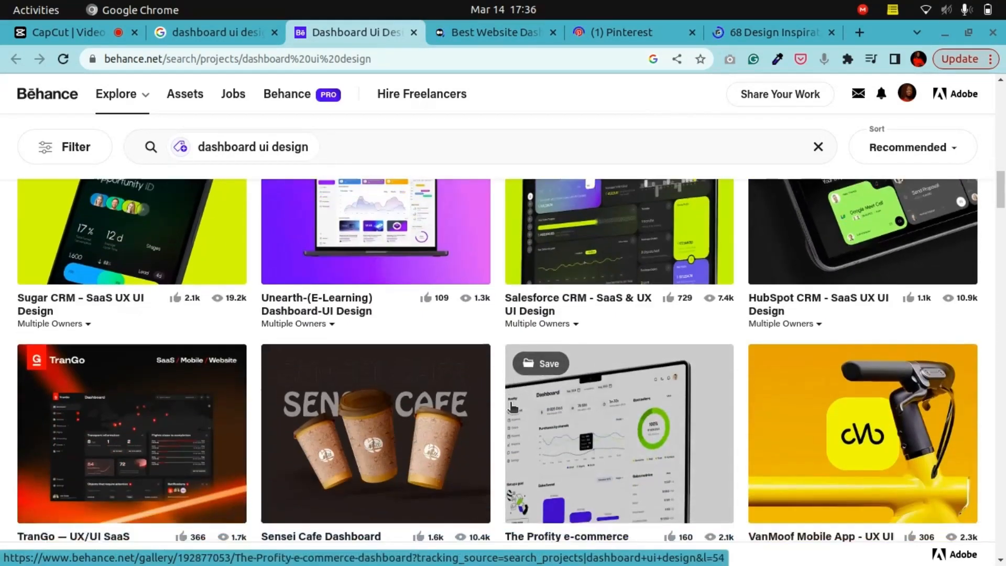
{"action": "scroll", "coordinate": [510, 406], "scroll_direction": "down", "scroll_amount": 20}
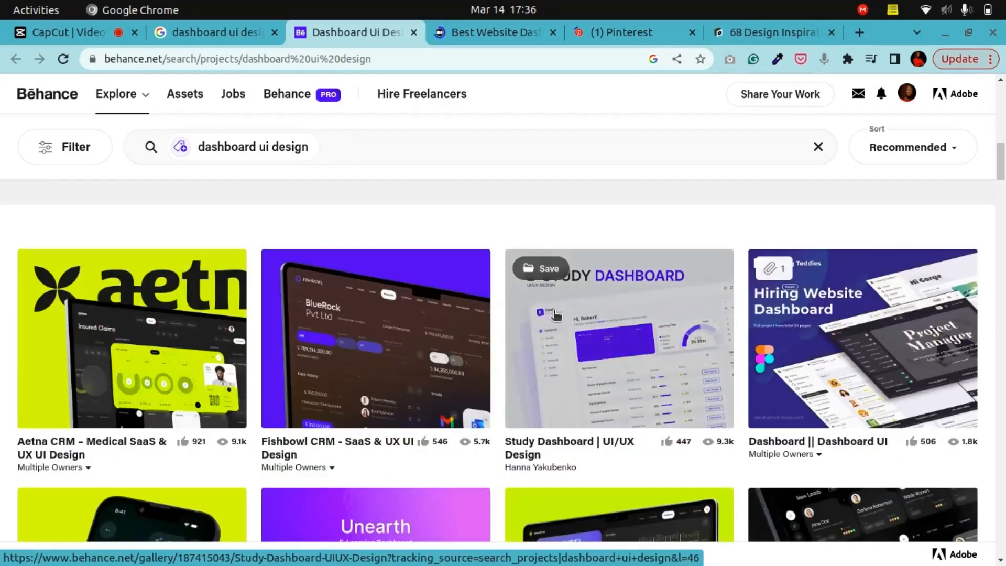
{"action": "scroll", "coordinate": [559, 320], "scroll_direction": "up", "scroll_amount": 12}
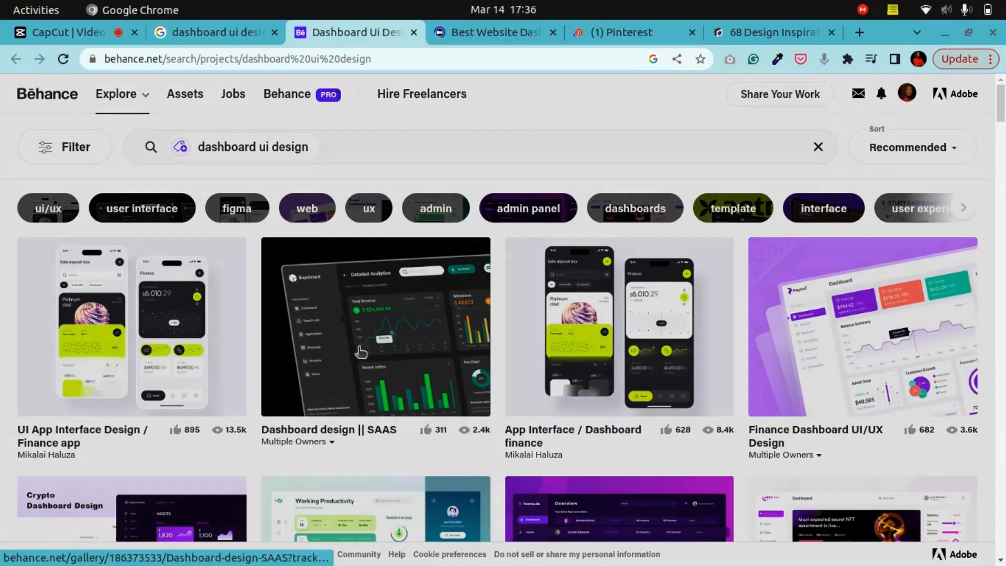
{"action": "scroll", "coordinate": [528, 406], "scroll_direction": "down", "scroll_amount": 13}
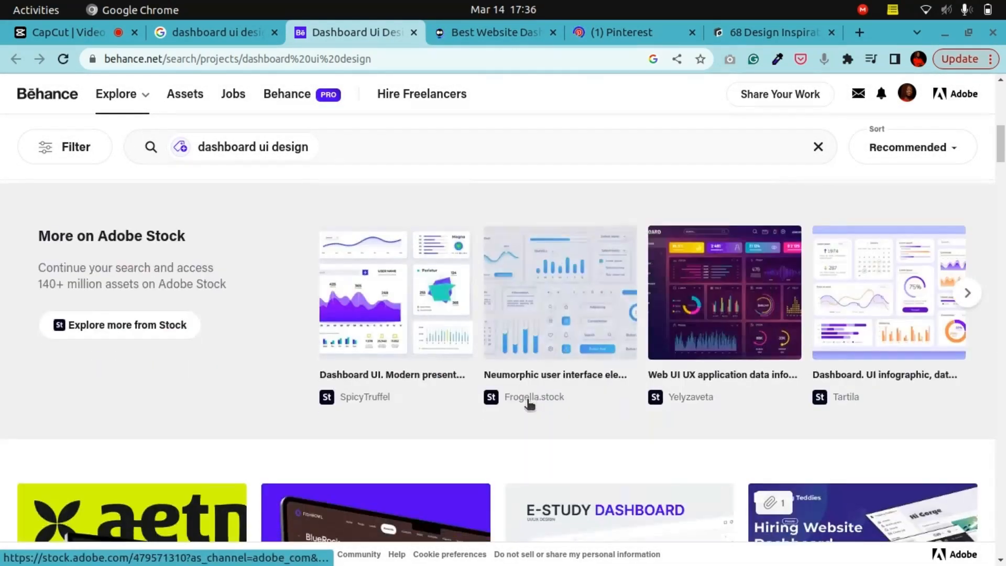
{"action": "scroll", "coordinate": [529, 404], "scroll_direction": "down", "scroll_amount": 10}
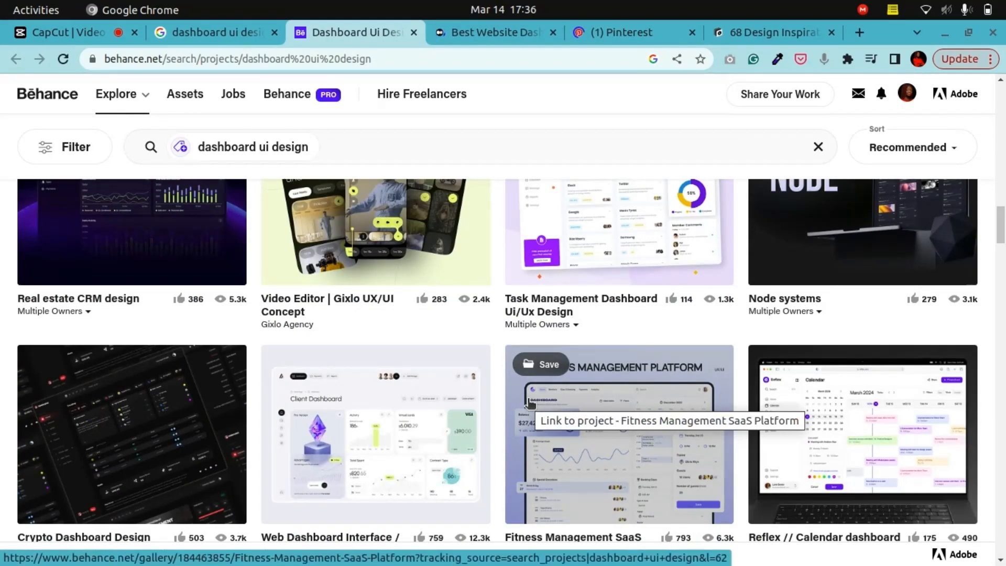
{"action": "scroll", "coordinate": [529, 402], "scroll_direction": "down", "scroll_amount": 6}
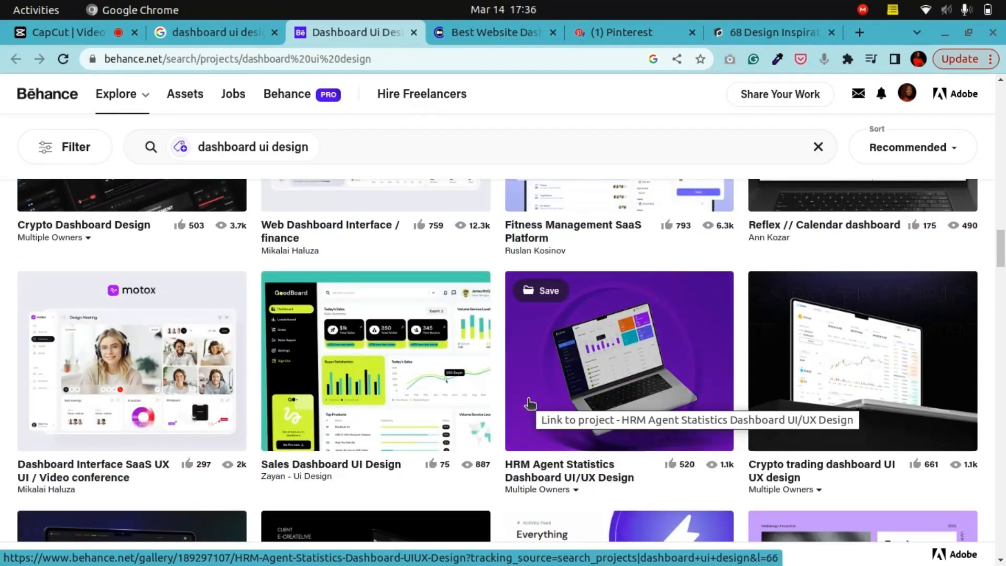
{"action": "scroll", "coordinate": [529, 402], "scroll_direction": "down", "scroll_amount": 12}
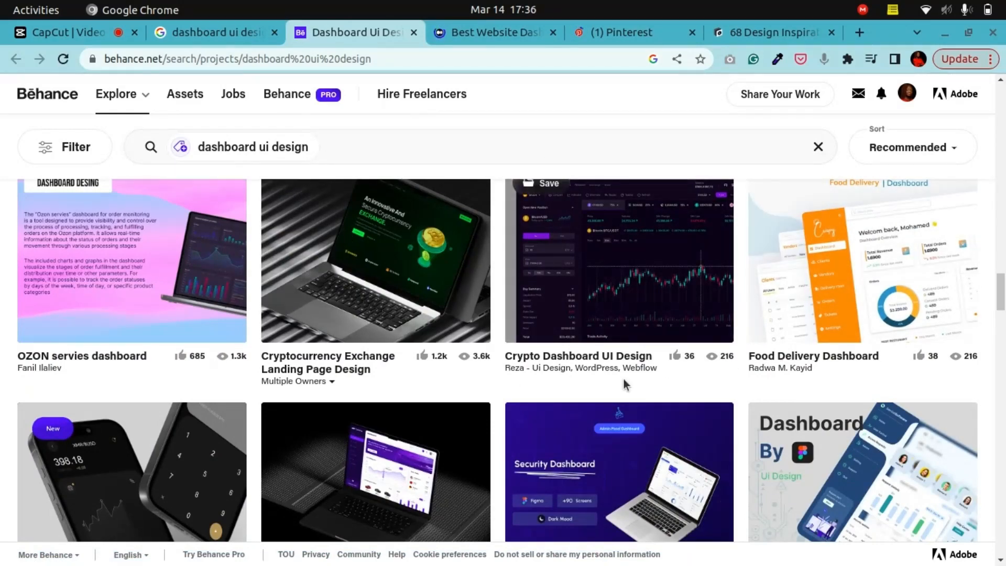
{"action": "scroll", "coordinate": [578, 360], "scroll_direction": "down", "scroll_amount": 14}
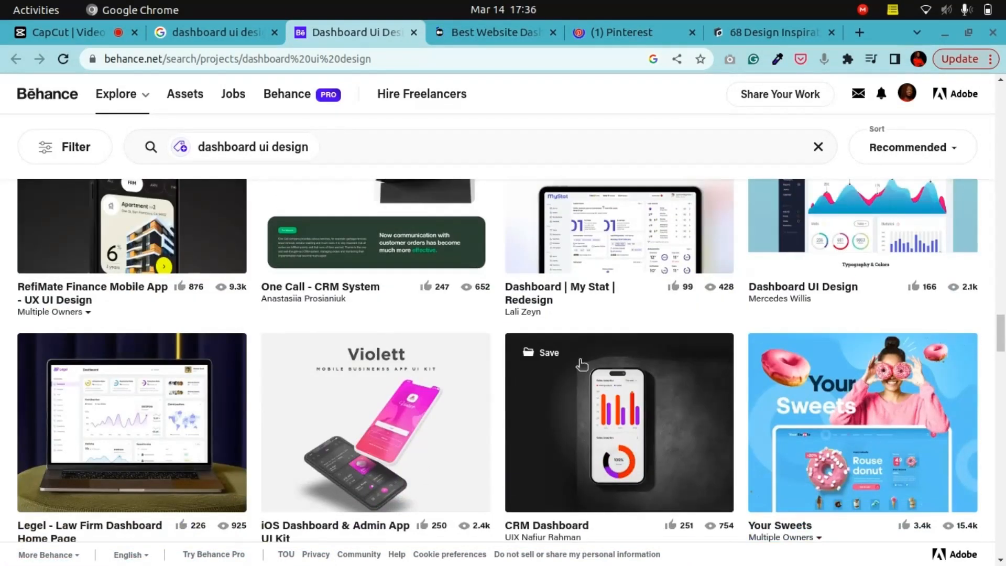
{"action": "scroll", "coordinate": [581, 364], "scroll_direction": "down", "scroll_amount": 4}
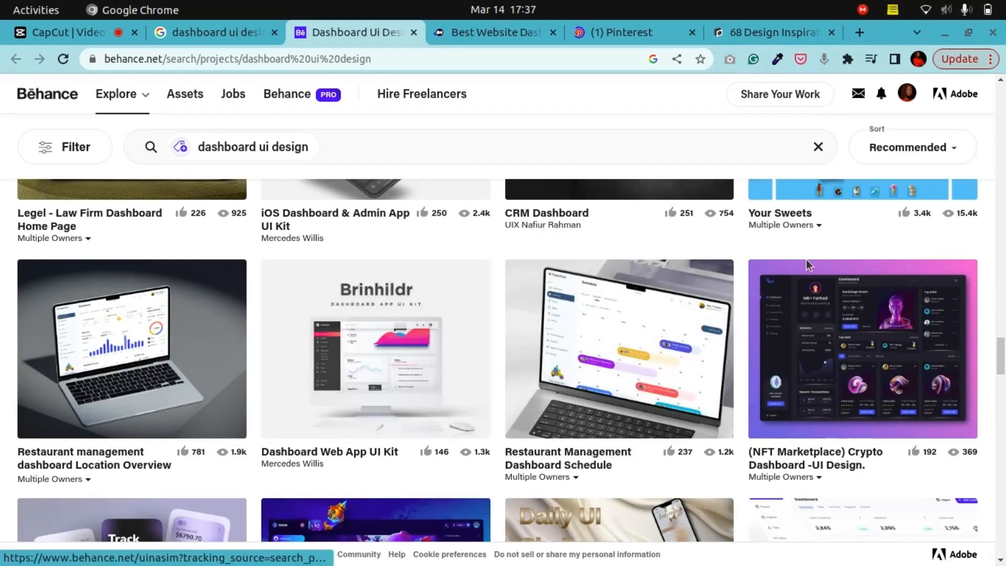
{"action": "scroll", "coordinate": [586, 476], "scroll_direction": "down", "scroll_amount": 20}
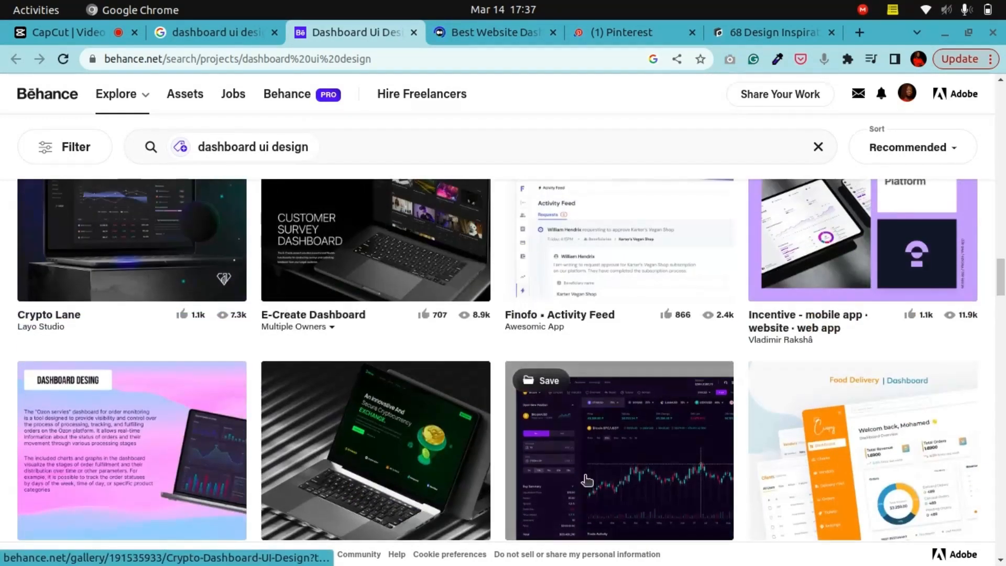
{"action": "scroll", "coordinate": [587, 479], "scroll_direction": "up", "scroll_amount": 15}
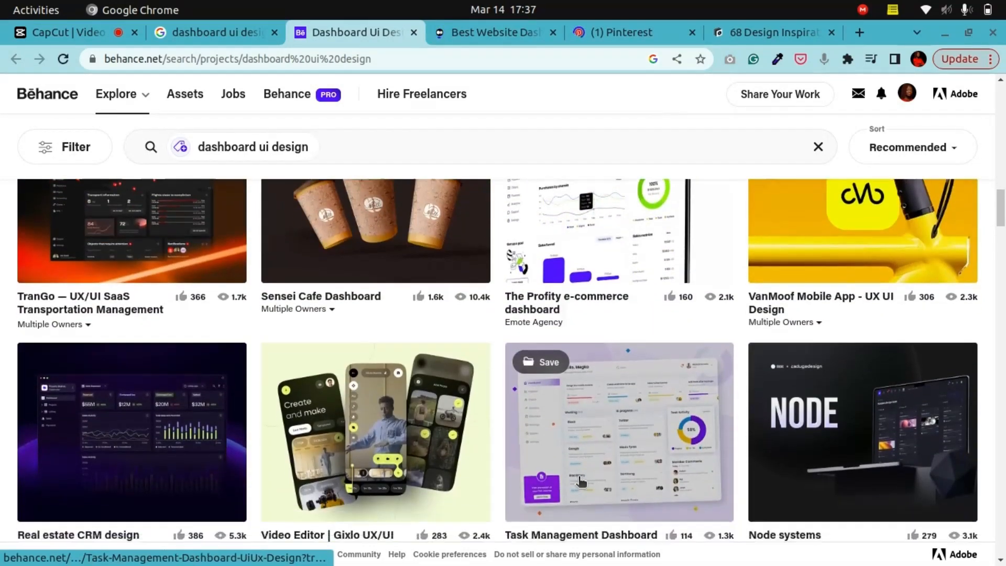
{"action": "scroll", "coordinate": [581, 481], "scroll_direction": "up", "scroll_amount": 10}
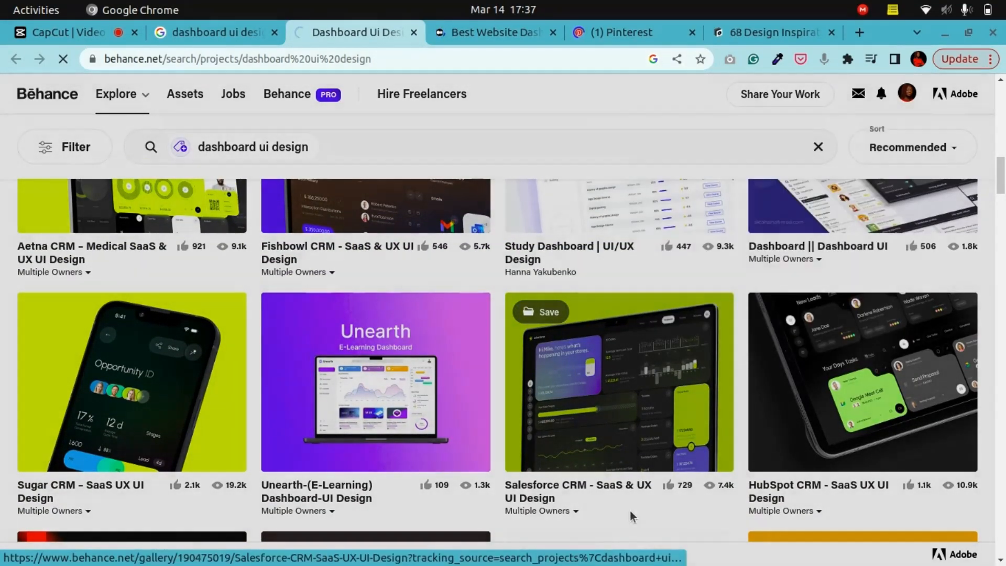
Step: Open the Salesforce CRM – SaaS & UX UI Design project and scroll through its case study images
{"action": "left_click", "coordinate": [630, 510]}
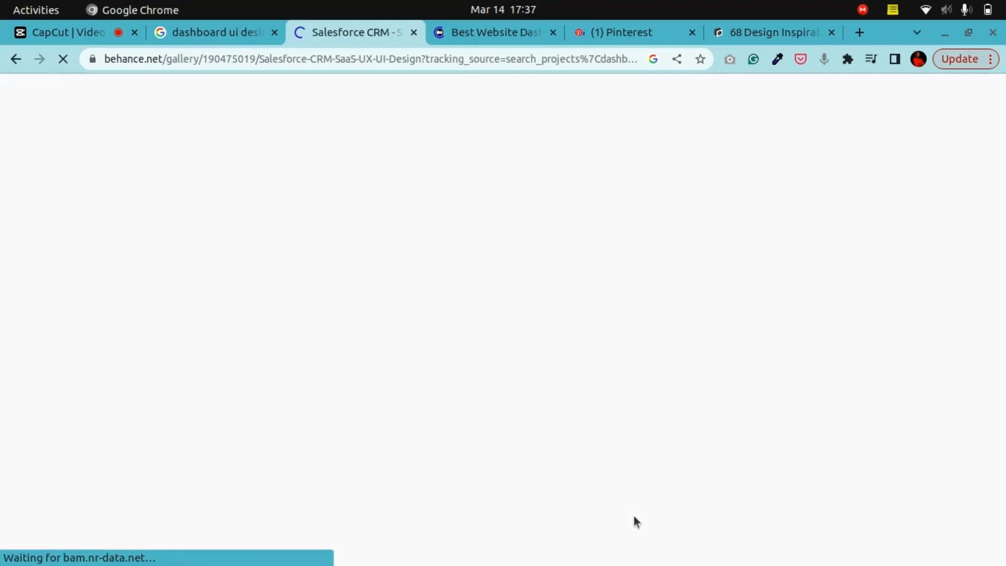
{"action": "scroll", "coordinate": [687, 472], "scroll_direction": "down", "scroll_amount": 4}
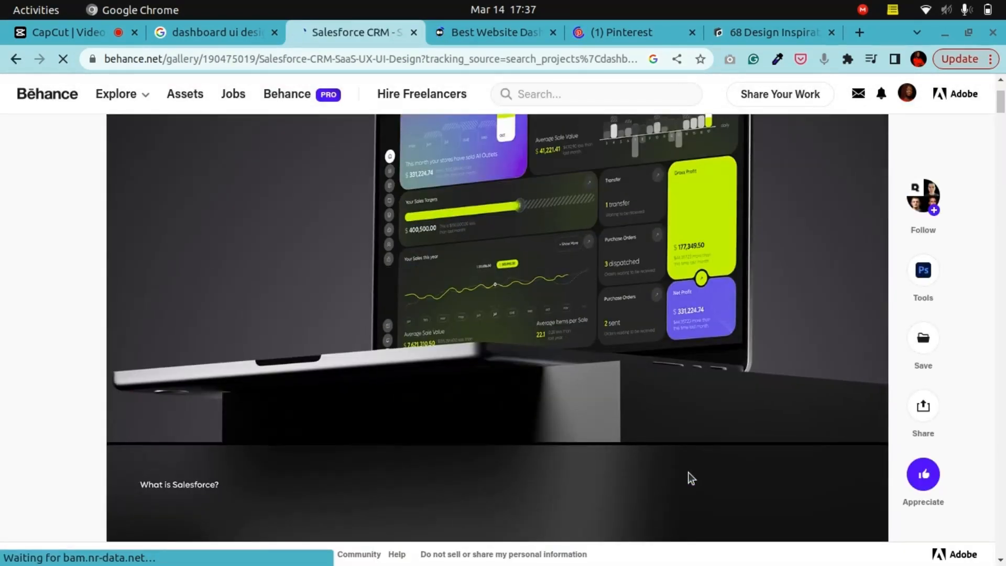
{"action": "scroll", "coordinate": [688, 472], "scroll_direction": "down", "scroll_amount": 15}
{"action": "scroll", "coordinate": [687, 472], "scroll_direction": "down", "scroll_amount": 6}
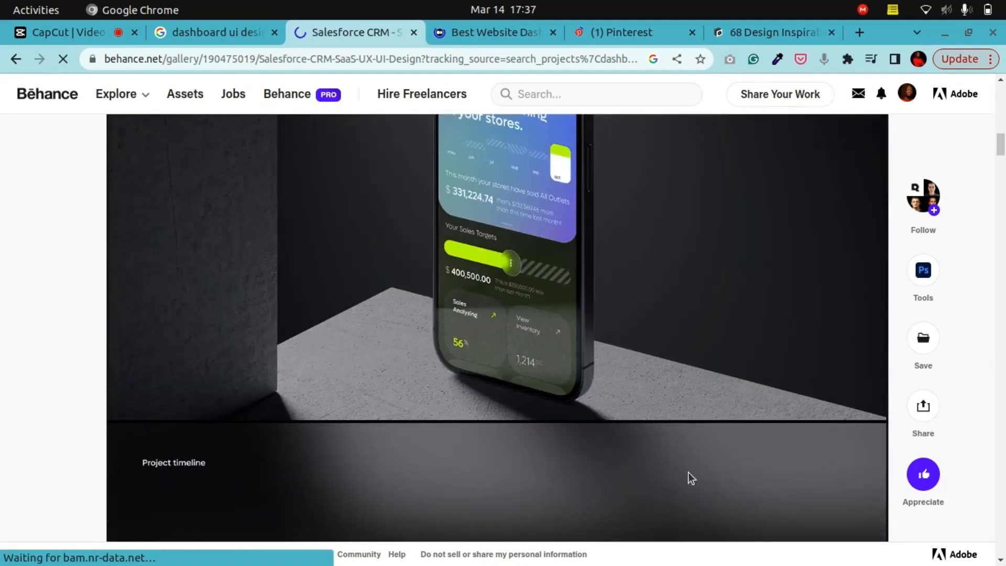
{"action": "scroll", "coordinate": [687, 473], "scroll_direction": "up", "scroll_amount": 10}
{"action": "scroll", "coordinate": [691, 476], "scroll_direction": "down", "scroll_amount": 15}
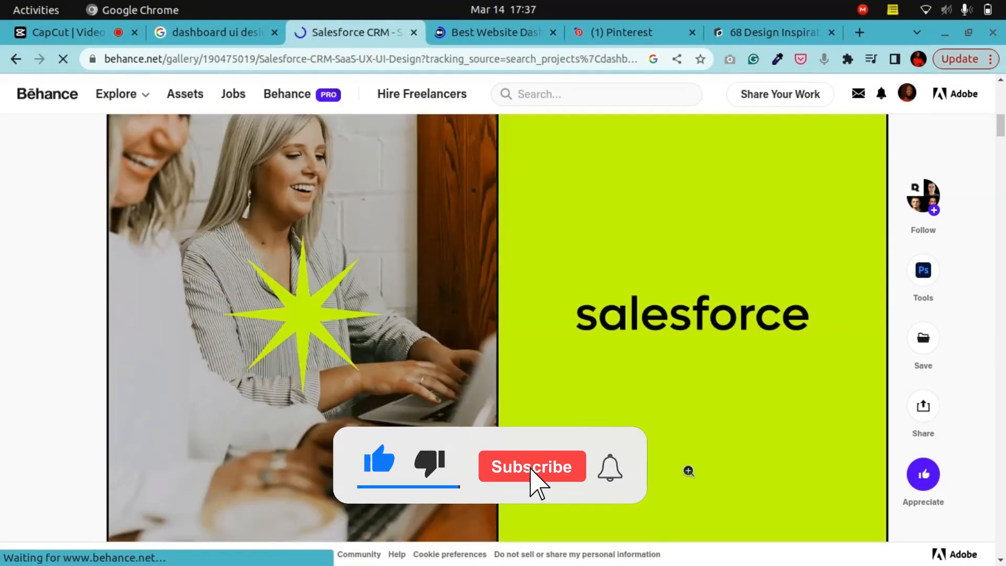
{"action": "scroll", "coordinate": [663, 468], "scroll_direction": "down", "scroll_amount": 5}
{"action": "scroll", "coordinate": [664, 468], "scroll_direction": "down", "scroll_amount": 8}
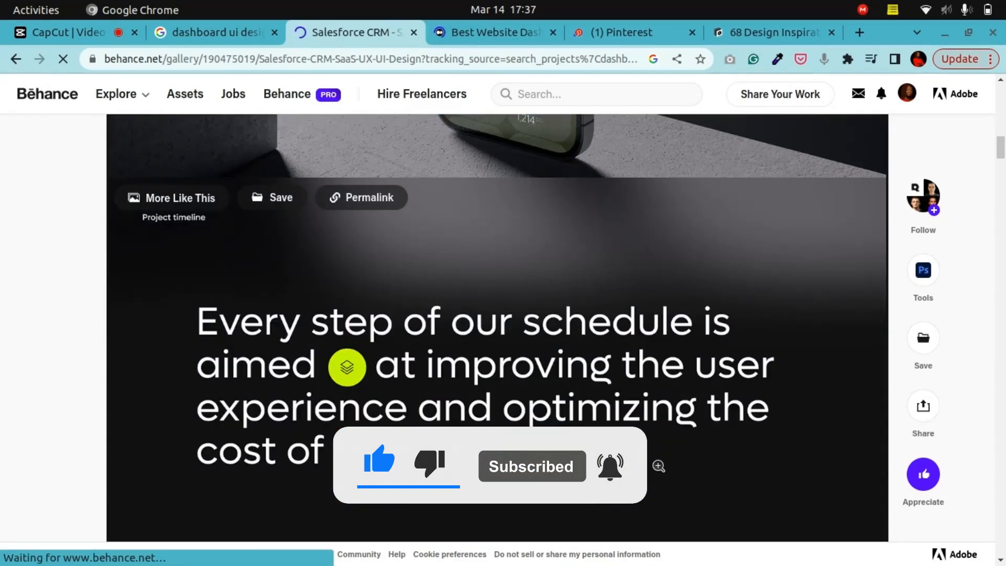
{"action": "scroll", "coordinate": [621, 432], "scroll_direction": "down", "scroll_amount": 5}
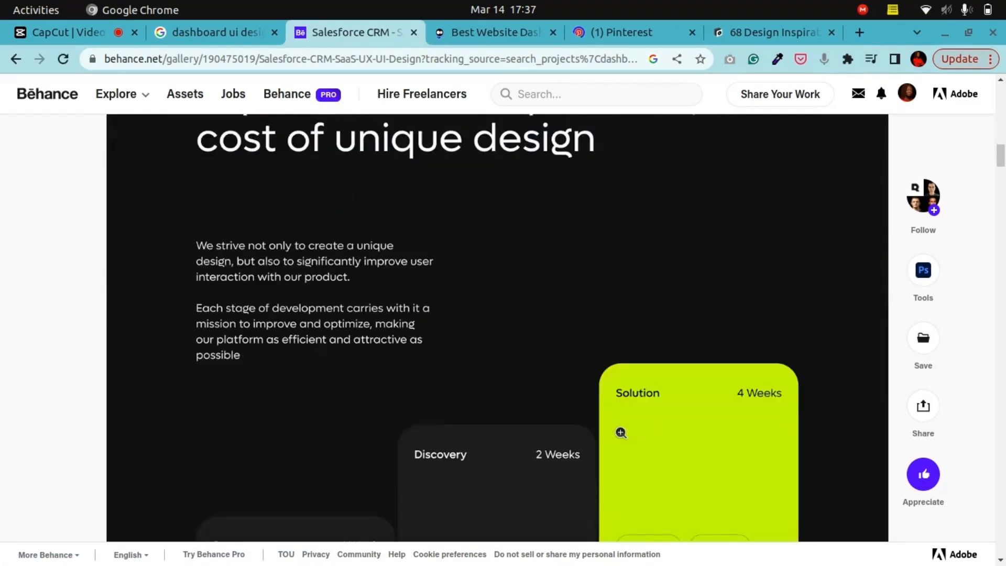
{"action": "scroll", "coordinate": [621, 432], "scroll_direction": "down", "scroll_amount": 12}
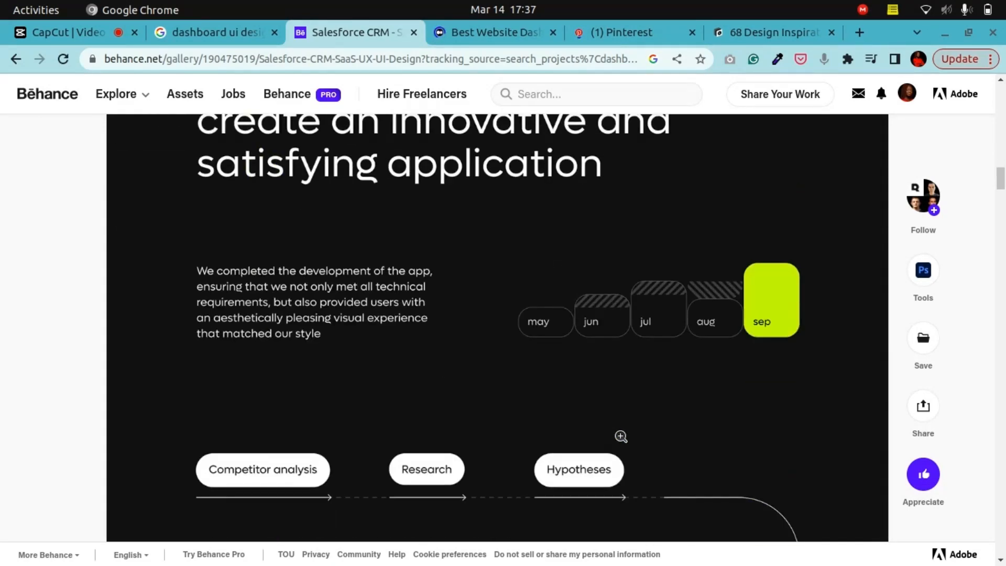
{"action": "scroll", "coordinate": [620, 436], "scroll_direction": "down", "scroll_amount": 6}
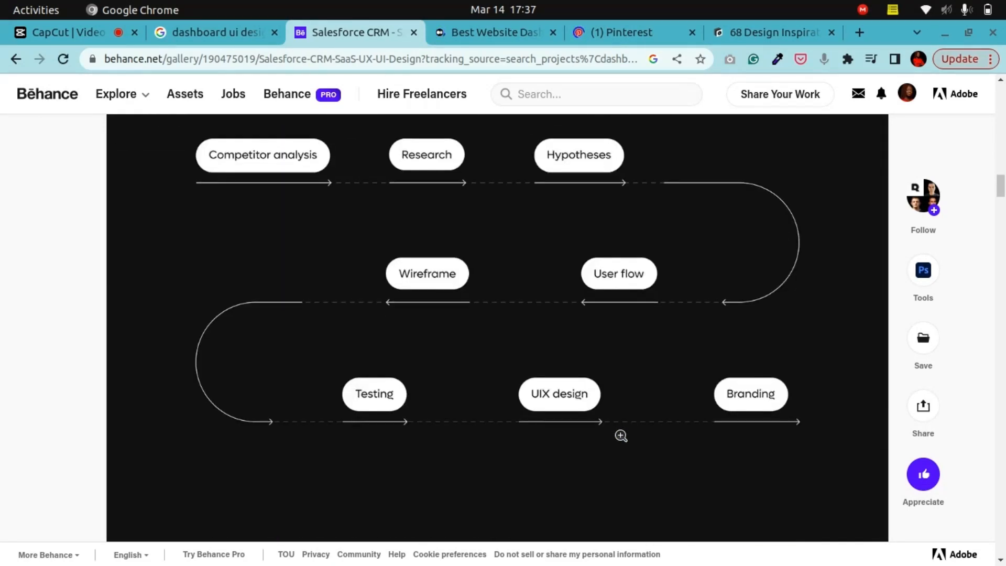
{"action": "scroll", "coordinate": [620, 436], "scroll_direction": "down", "scroll_amount": 18}
{"action": "scroll", "coordinate": [621, 436], "scroll_direction": "down", "scroll_amount": 20}
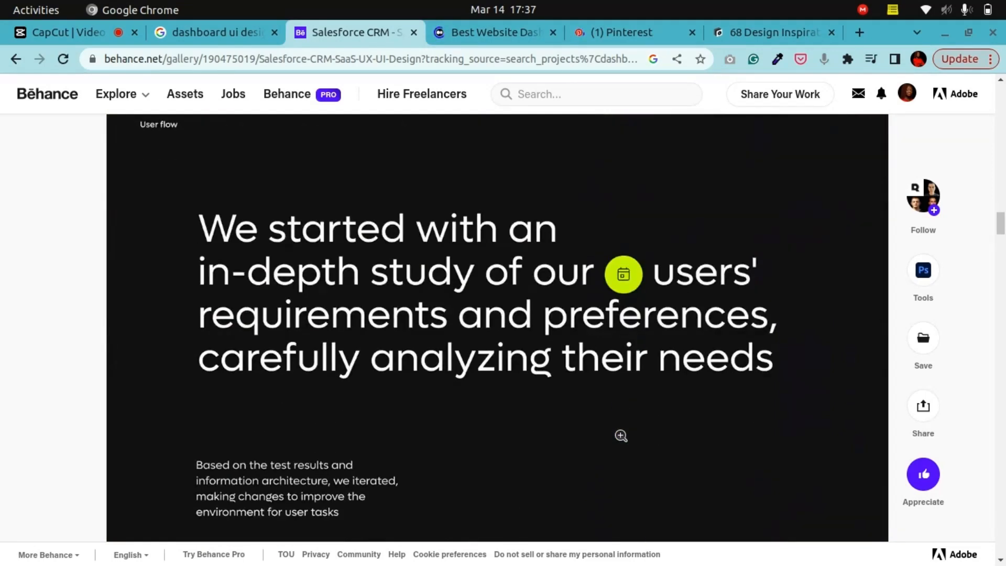
{"action": "scroll", "coordinate": [621, 434], "scroll_direction": "down", "scroll_amount": 6}
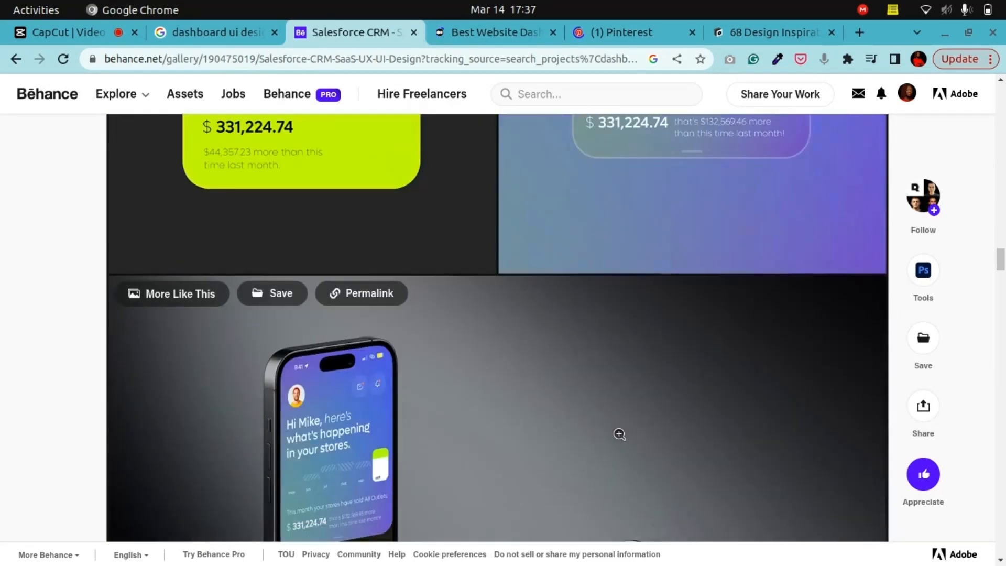
{"action": "scroll", "coordinate": [620, 432], "scroll_direction": "down", "scroll_amount": 15}
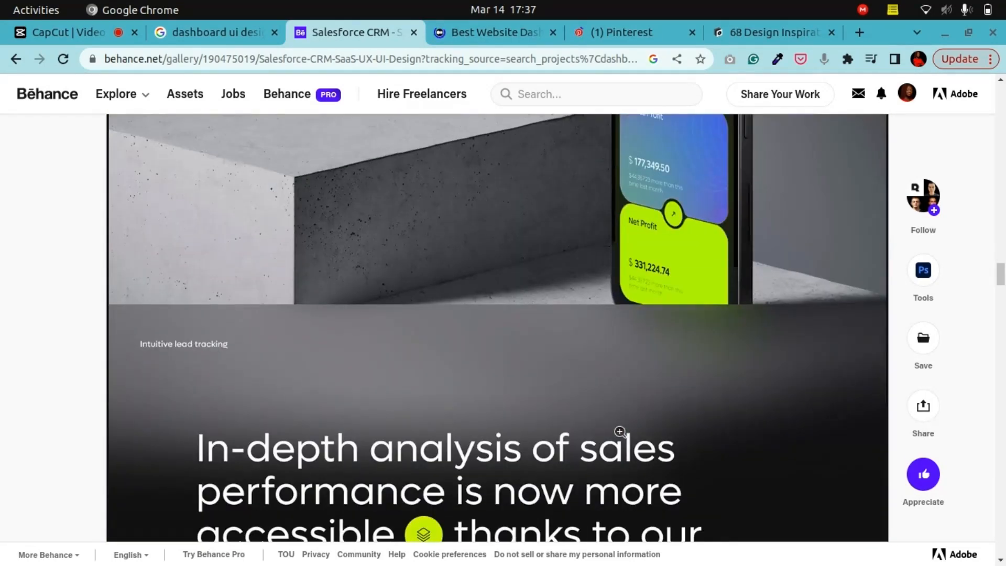
{"action": "scroll", "coordinate": [621, 432], "scroll_direction": "down", "scroll_amount": 6}
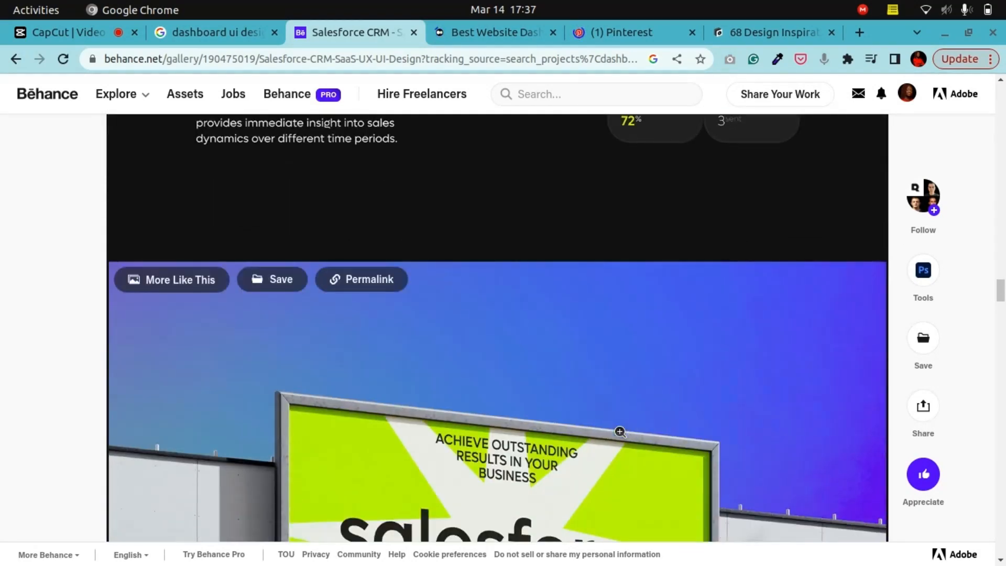
{"action": "scroll", "coordinate": [614, 427], "scroll_direction": "down", "scroll_amount": 6}
{"action": "scroll", "coordinate": [612, 421], "scroll_direction": "down", "scroll_amount": 20}
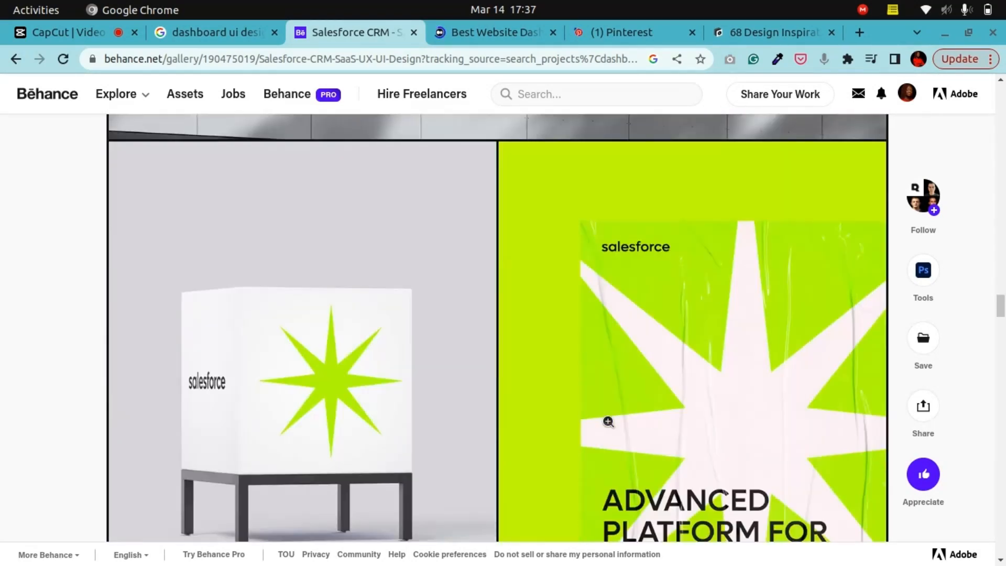
{"action": "scroll", "coordinate": [608, 422], "scroll_direction": "down", "scroll_amount": 15}
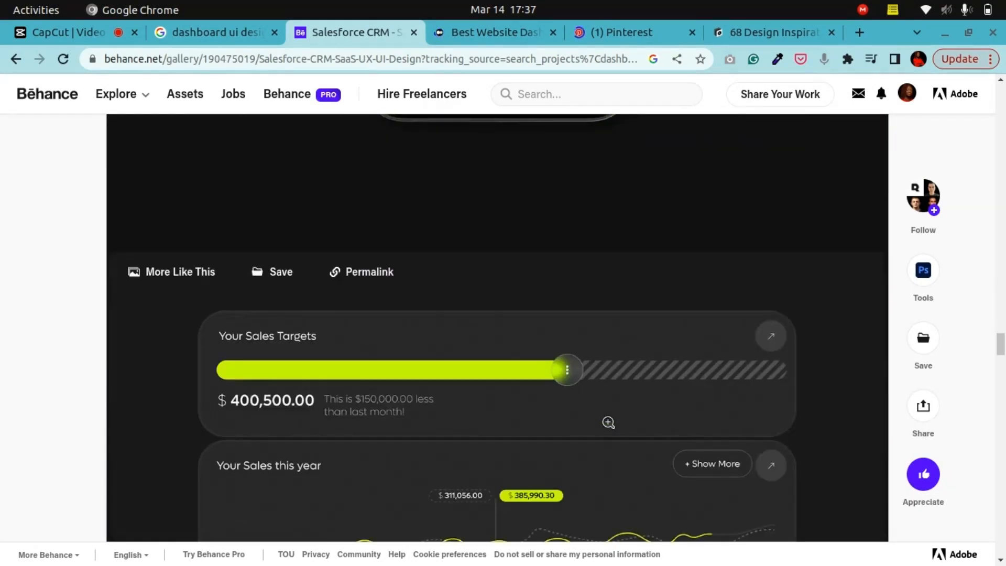
{"action": "scroll", "coordinate": [609, 421], "scroll_direction": "down", "scroll_amount": 5}
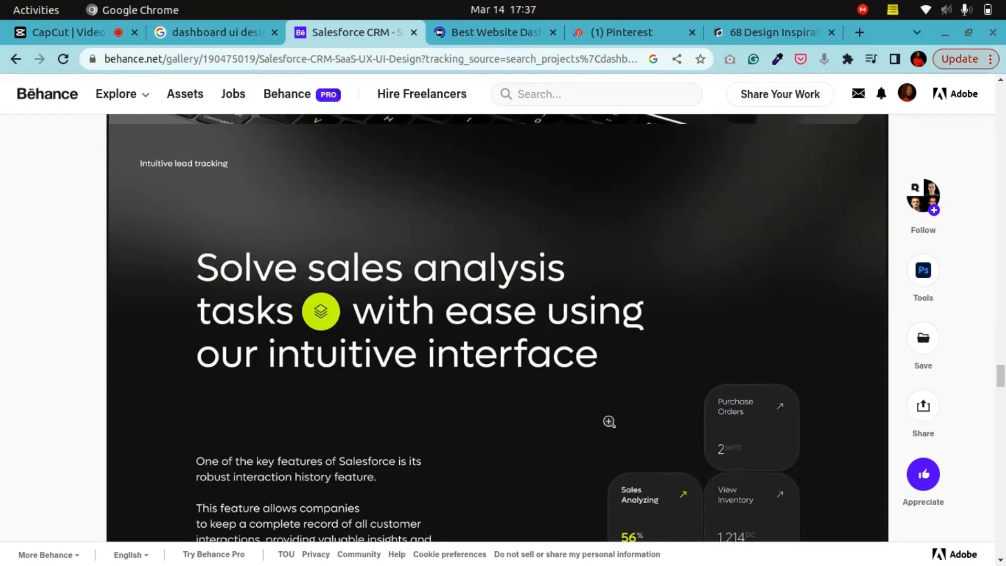
{"action": "scroll", "coordinate": [608, 421], "scroll_direction": "up", "scroll_amount": 9}
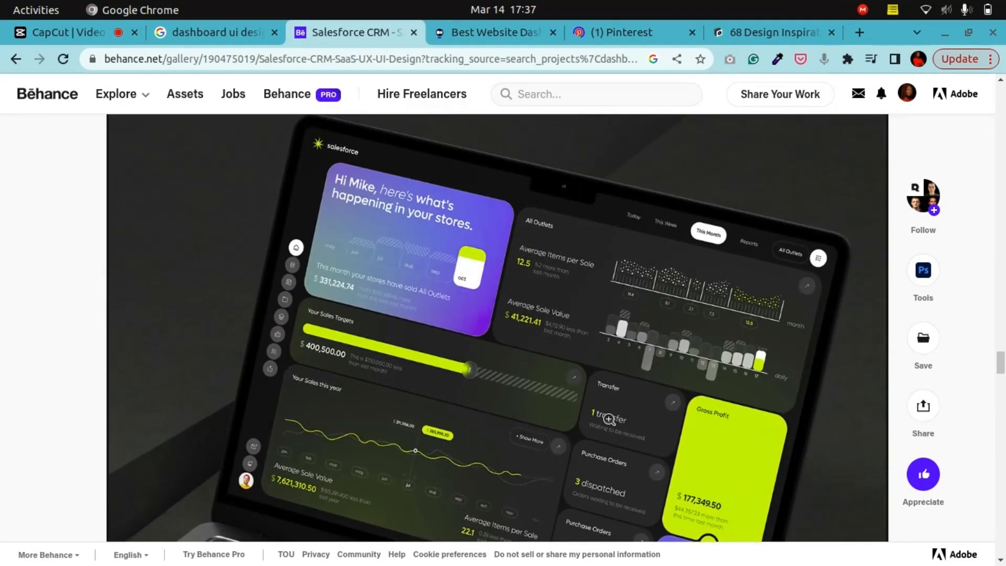
{"action": "scroll", "coordinate": [608, 419], "scroll_direction": "down", "scroll_amount": 2}
{"action": "scroll", "coordinate": [608, 419], "scroll_direction": "up", "scroll_amount": 3}
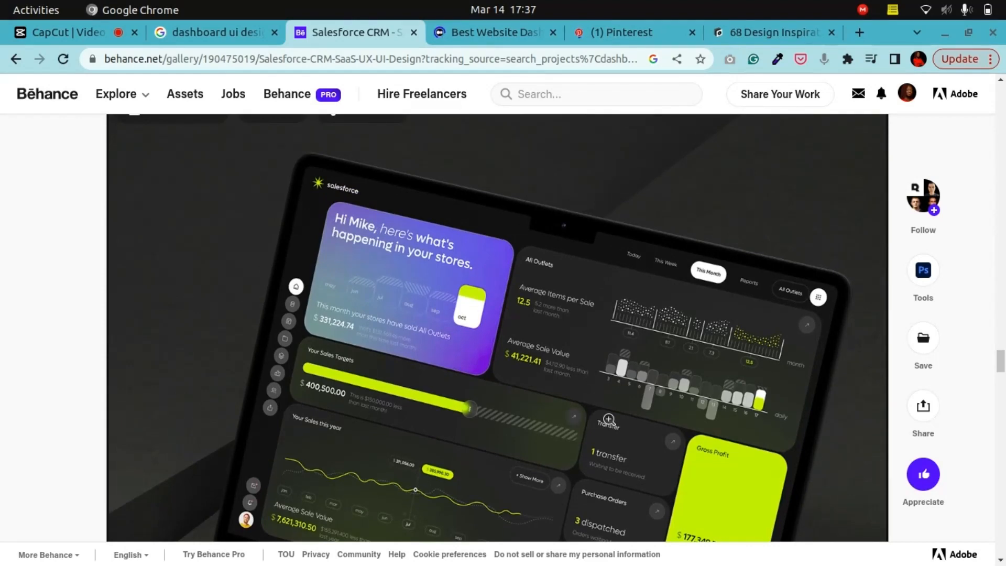
{"action": "scroll", "coordinate": [608, 419], "scroll_direction": "down", "scroll_amount": 8}
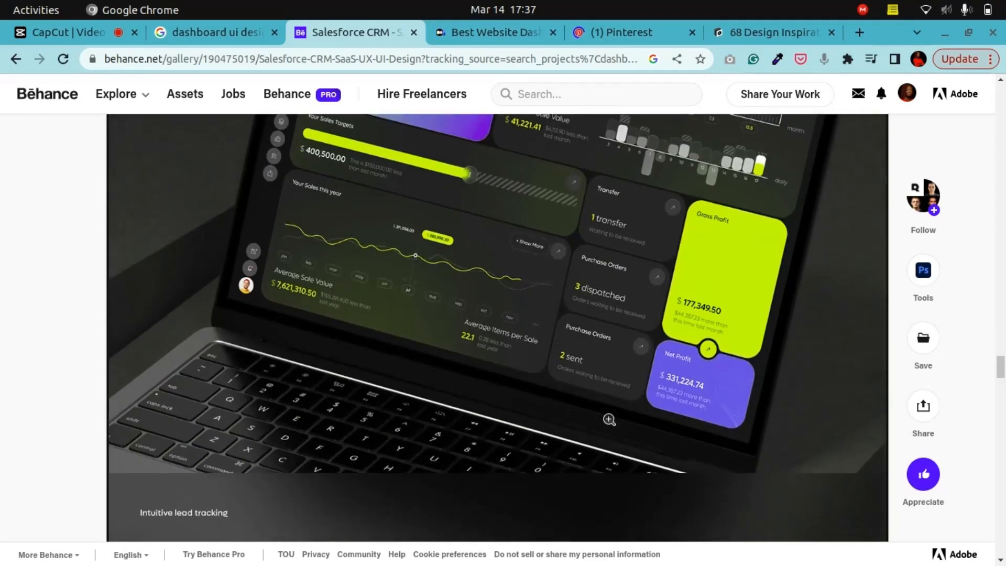
{"action": "scroll", "coordinate": [608, 419], "scroll_direction": "up", "scroll_amount": 6}
{"action": "scroll", "coordinate": [609, 419], "scroll_direction": "up", "scroll_amount": 1}
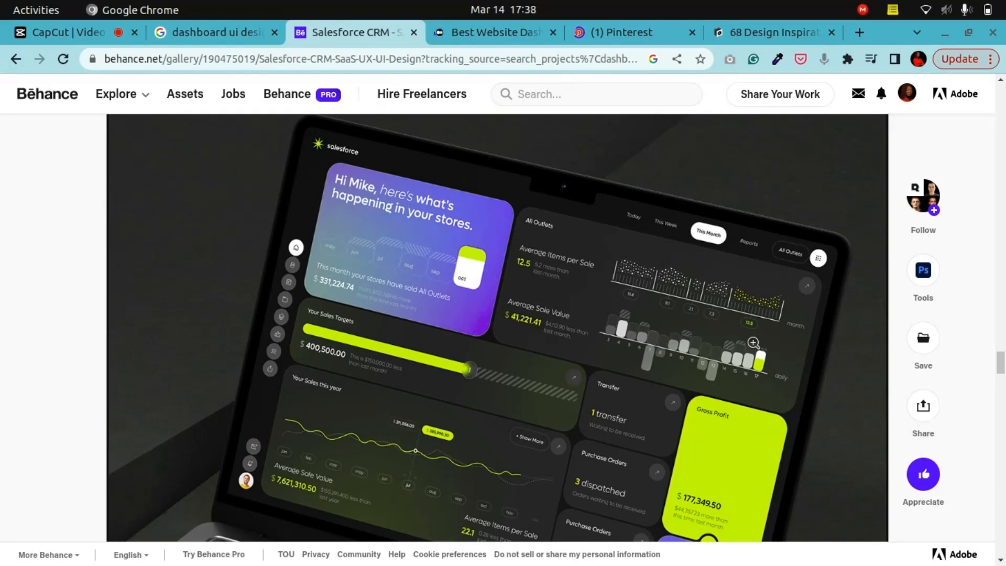
Step: Capture a screenshot of the Salesforce dashboard laptop mockup to the clipboard
{"action": "key", "text": "shift+Print"}
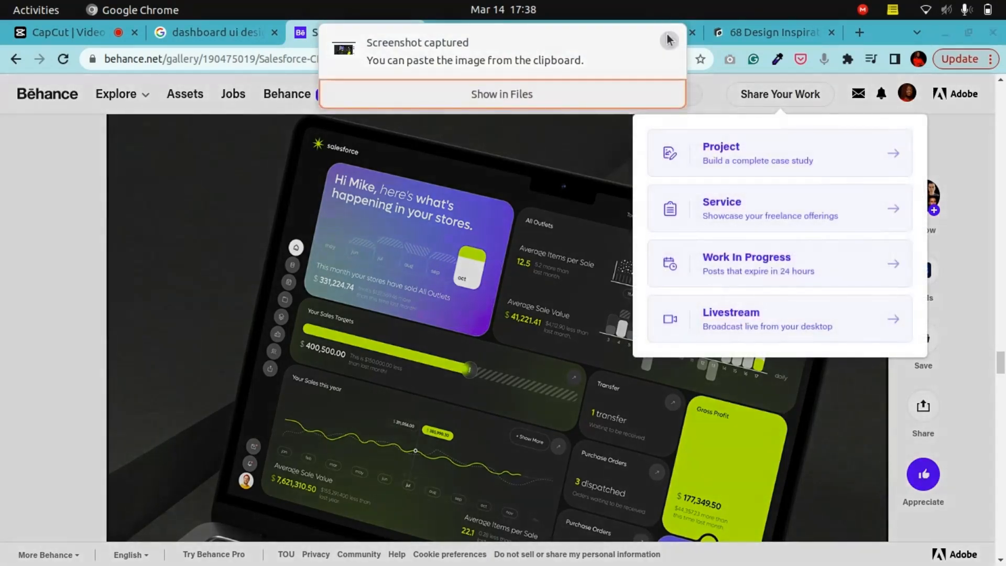
{"action": "left_click", "coordinate": [669, 39]}
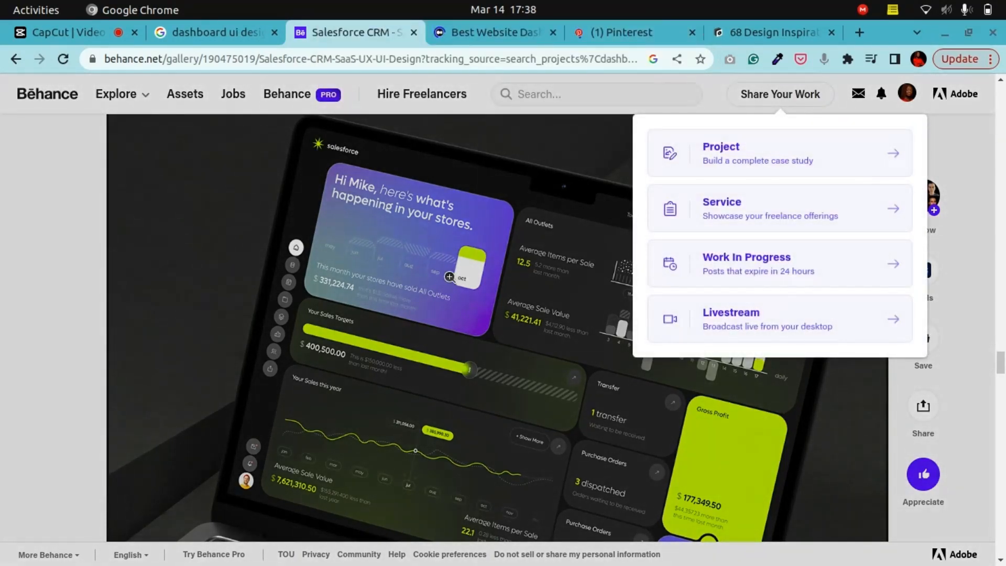
{"action": "scroll", "coordinate": [475, 317], "scroll_direction": "down", "scroll_amount": 15}
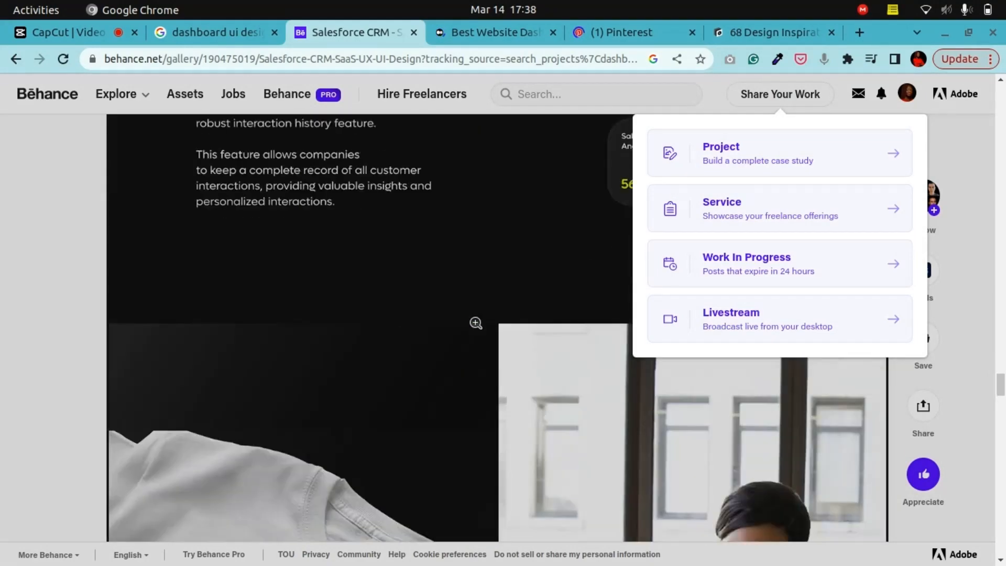
{"action": "scroll", "coordinate": [475, 321], "scroll_direction": "down", "scroll_amount": 20}
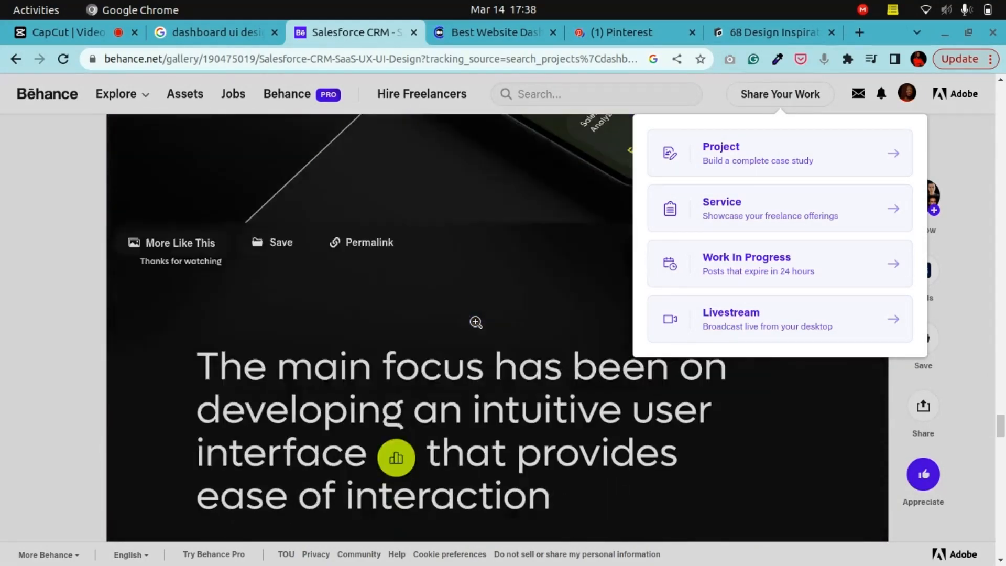
Step: Browse back and forth through the Salesforce CRM case study images on Behance
{"action": "scroll", "coordinate": [475, 319], "scroll_direction": "down", "scroll_amount": 18}
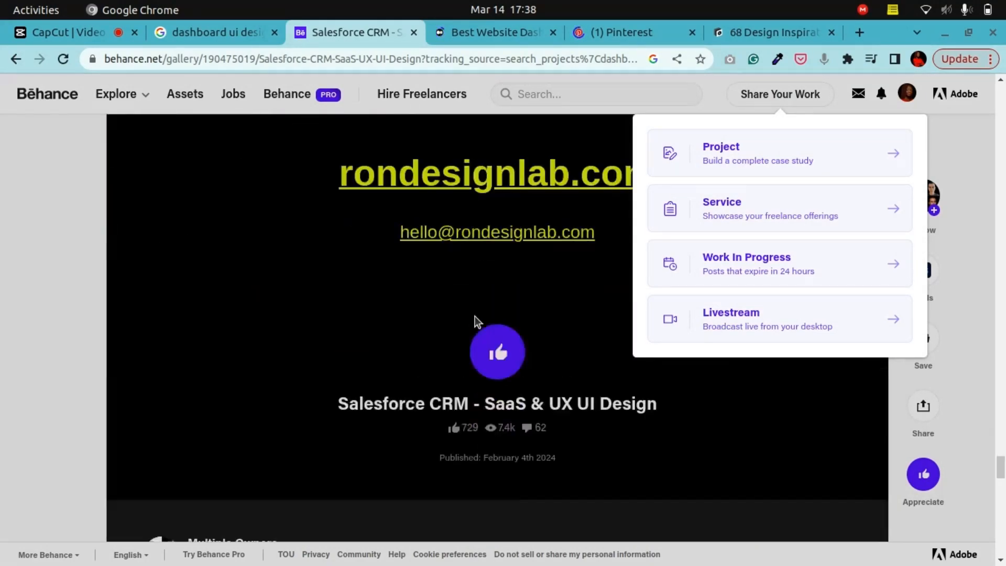
{"action": "scroll", "coordinate": [474, 302], "scroll_direction": "up", "scroll_amount": 7}
{"action": "scroll", "coordinate": [474, 301], "scroll_direction": "up", "scroll_amount": 12}
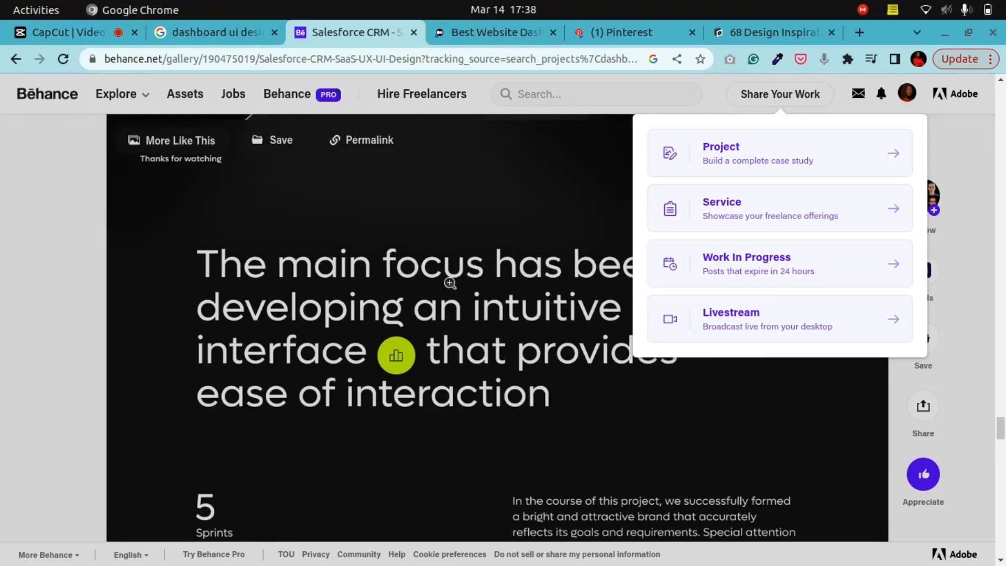
{"action": "right_click", "coordinate": [451, 285]}
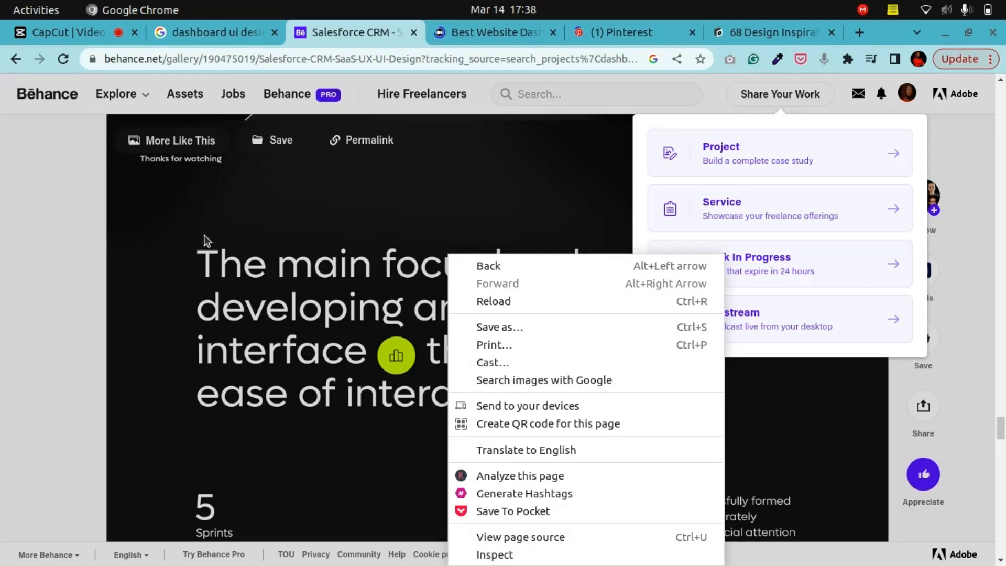
{"action": "left_click", "coordinate": [104, 265]}
{"action": "scroll", "coordinate": [359, 278], "scroll_direction": "up", "scroll_amount": 10}
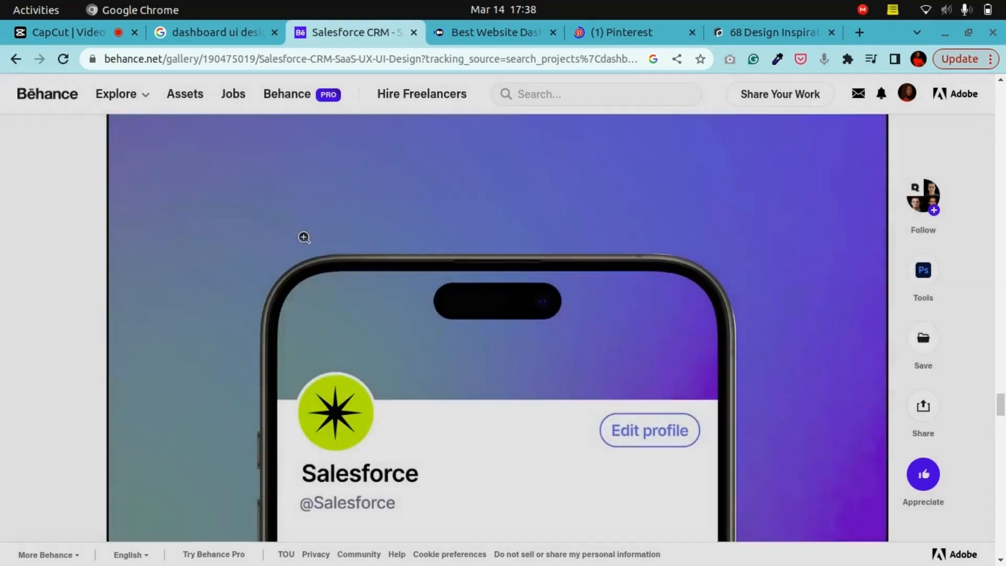
{"action": "scroll", "coordinate": [366, 257], "scroll_direction": "up", "scroll_amount": 15}
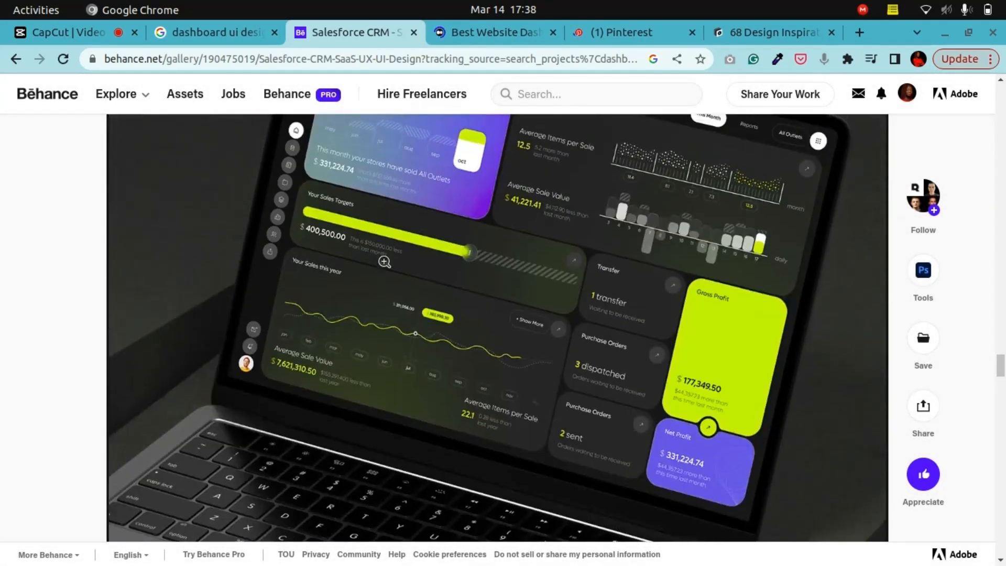
{"action": "scroll", "coordinate": [384, 262], "scroll_direction": "down", "scroll_amount": 12}
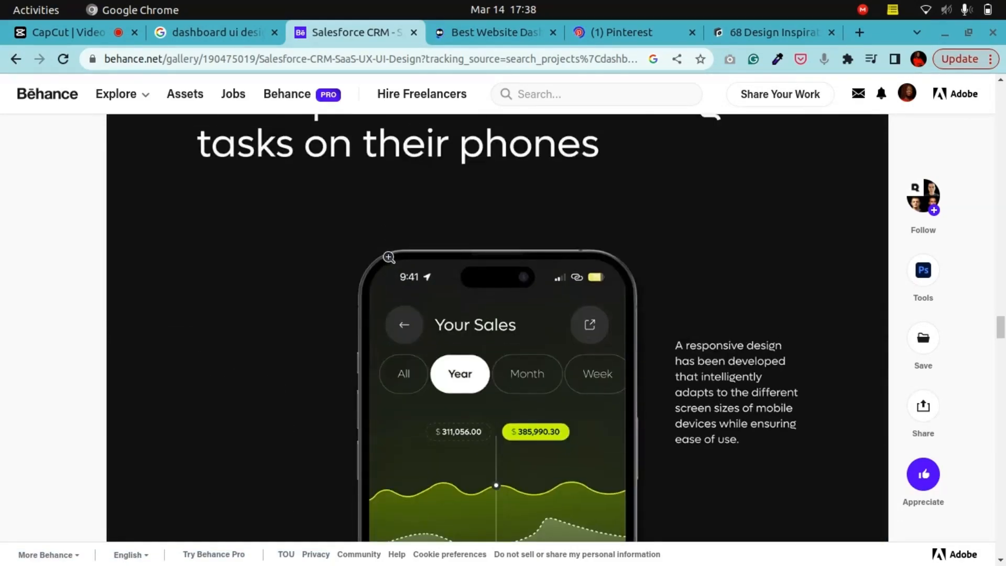
{"action": "scroll", "coordinate": [388, 257], "scroll_direction": "up", "scroll_amount": 20}
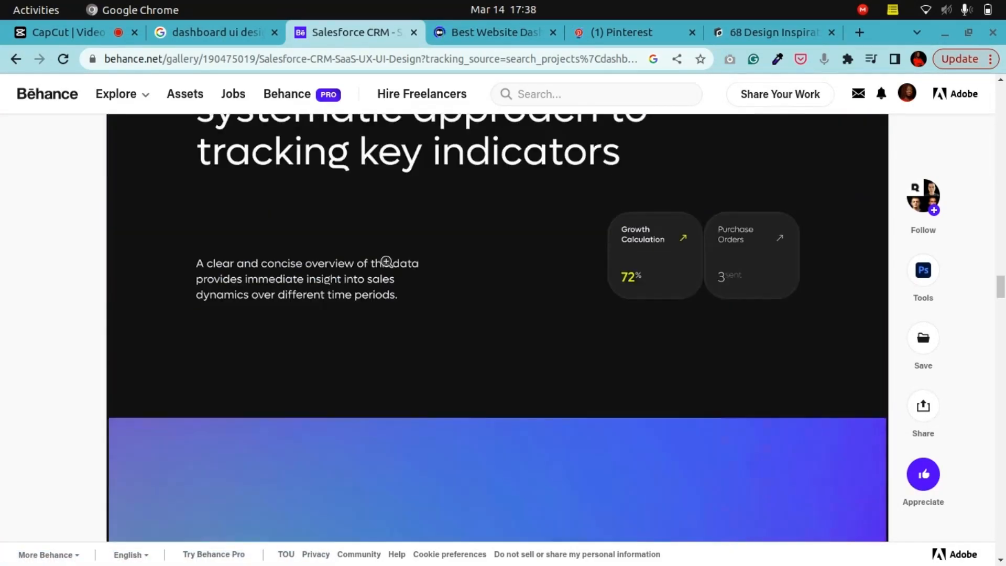
{"action": "scroll", "coordinate": [386, 260], "scroll_direction": "up", "scroll_amount": 15}
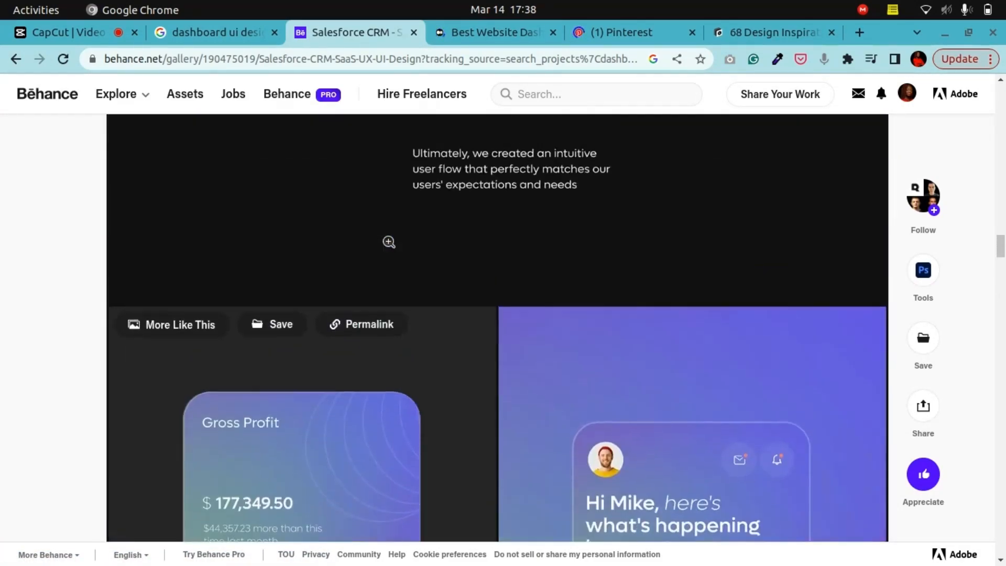
{"action": "scroll", "coordinate": [388, 242], "scroll_direction": "up", "scroll_amount": 5}
Step: Switch to the Best Website Dashboard UI Examples article and scroll through its dashboard examples
{"action": "left_click", "coordinate": [491, 33]}
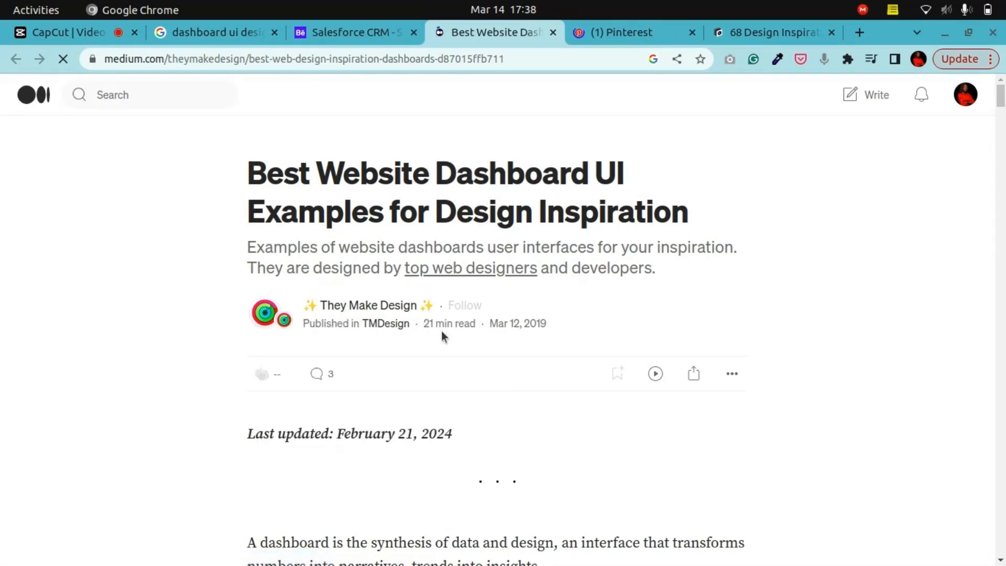
{"action": "scroll", "coordinate": [454, 340], "scroll_direction": "down", "scroll_amount": 15}
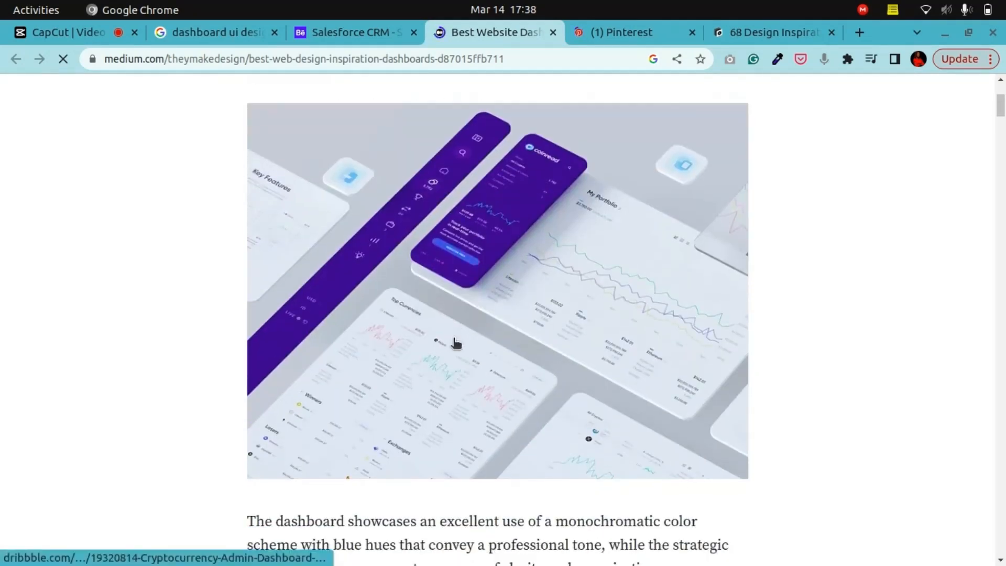
{"action": "scroll", "coordinate": [455, 342], "scroll_direction": "down", "scroll_amount": 15}
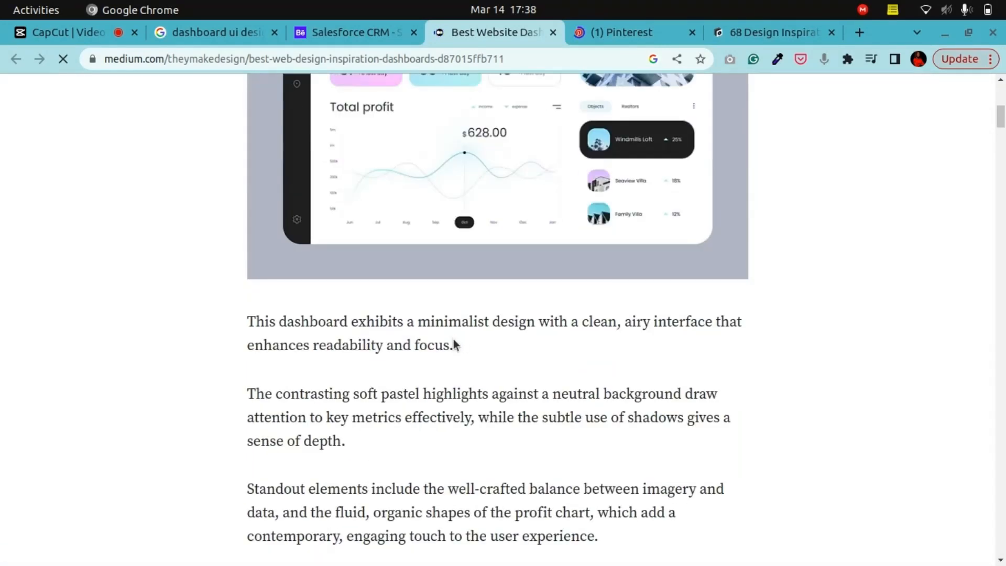
{"action": "scroll", "coordinate": [453, 338], "scroll_direction": "up", "scroll_amount": 8}
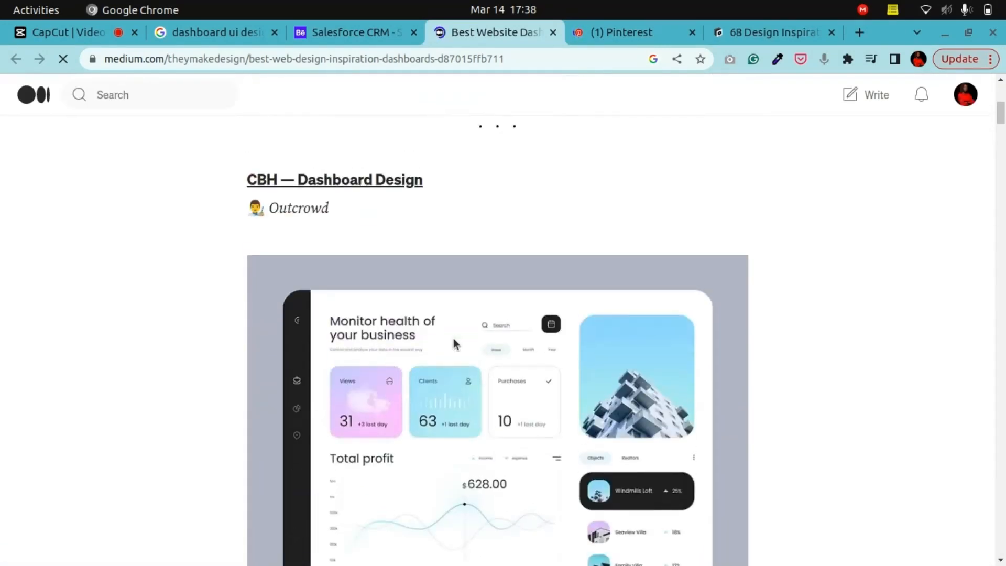
{"action": "scroll", "coordinate": [454, 338], "scroll_direction": "down", "scroll_amount": 4}
{"action": "scroll", "coordinate": [454, 338], "scroll_direction": "down", "scroll_amount": 12}
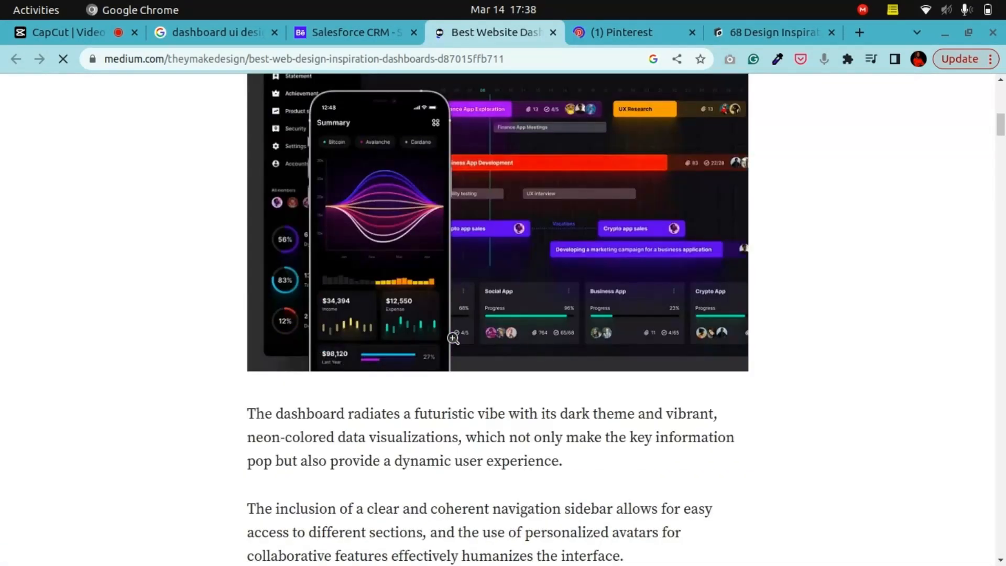
{"action": "scroll", "coordinate": [452, 338], "scroll_direction": "down", "scroll_amount": 5}
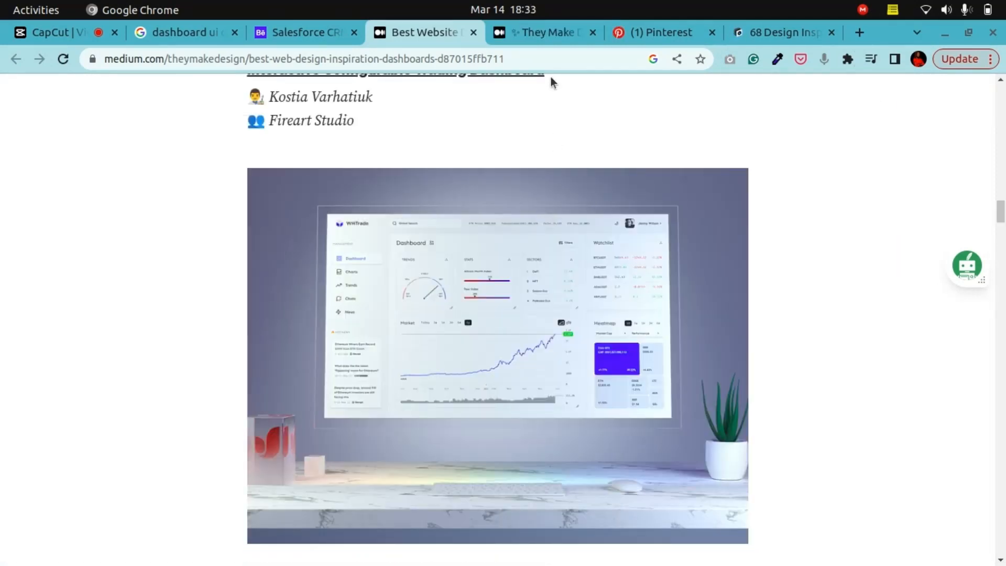
Step: Switch to the Pinterest Dashboard board and browse through its pinned dashboard designs
{"action": "left_click", "coordinate": [640, 32]}
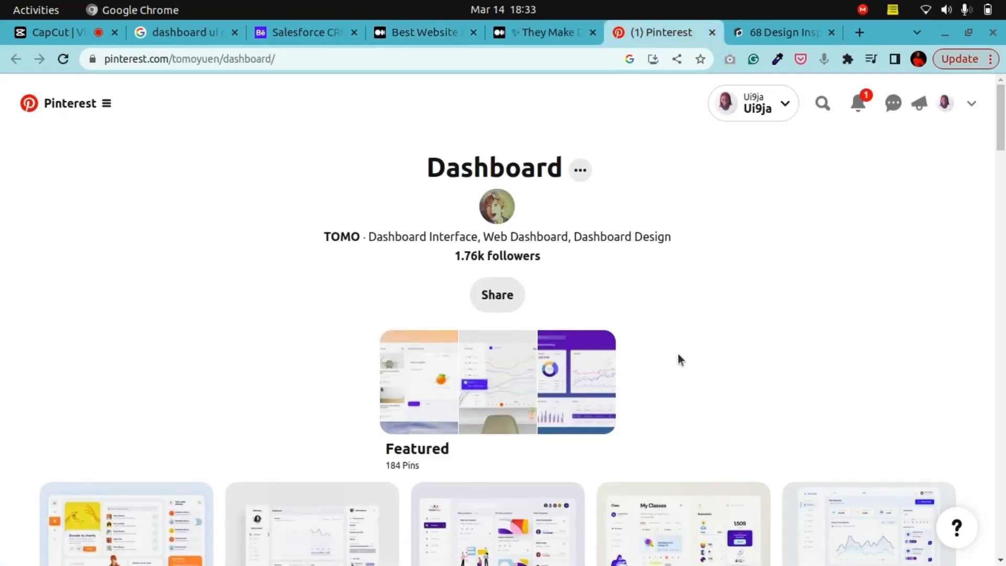
{"action": "scroll", "coordinate": [678, 356], "scroll_direction": "down", "scroll_amount": 5}
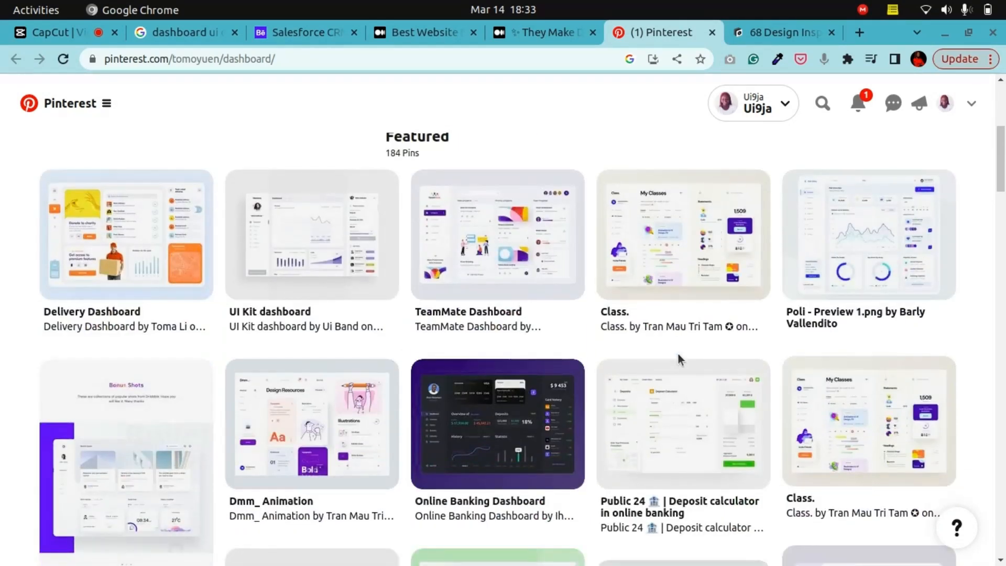
{"action": "scroll", "coordinate": [677, 354], "scroll_direction": "down", "scroll_amount": 5}
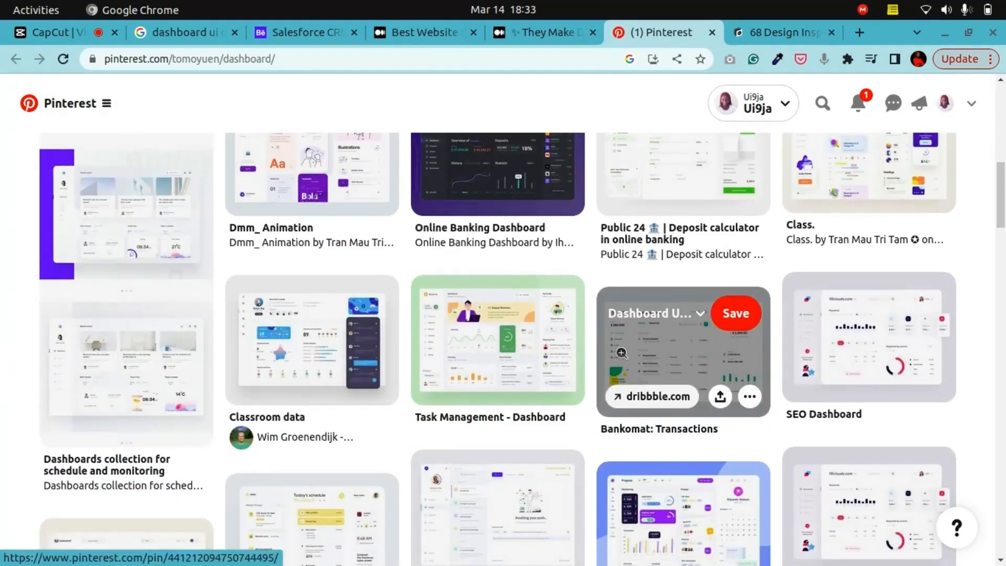
{"action": "scroll", "coordinate": [513, 344], "scroll_direction": "down", "scroll_amount": 4}
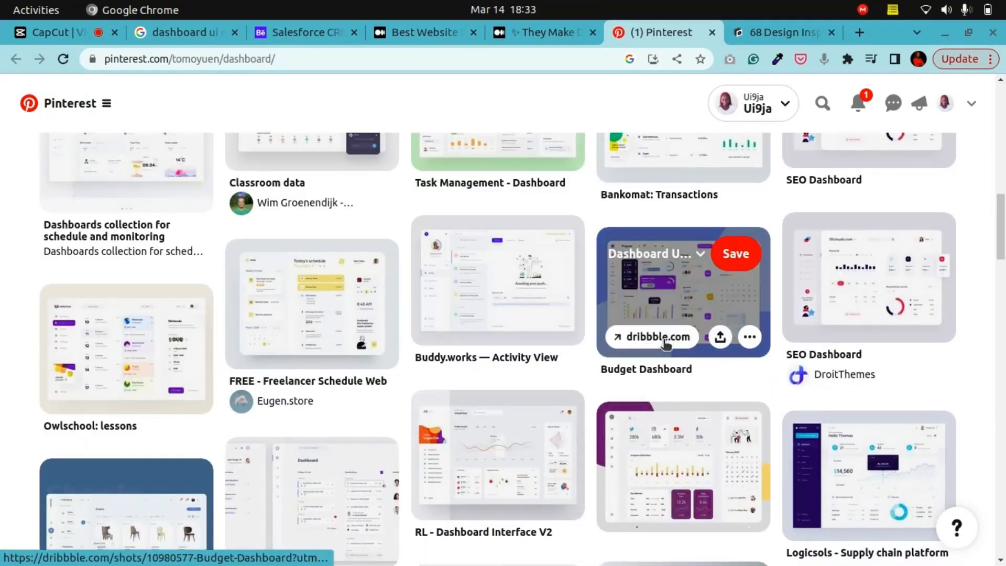
{"action": "scroll", "coordinate": [666, 343], "scroll_direction": "up", "scroll_amount": 8}
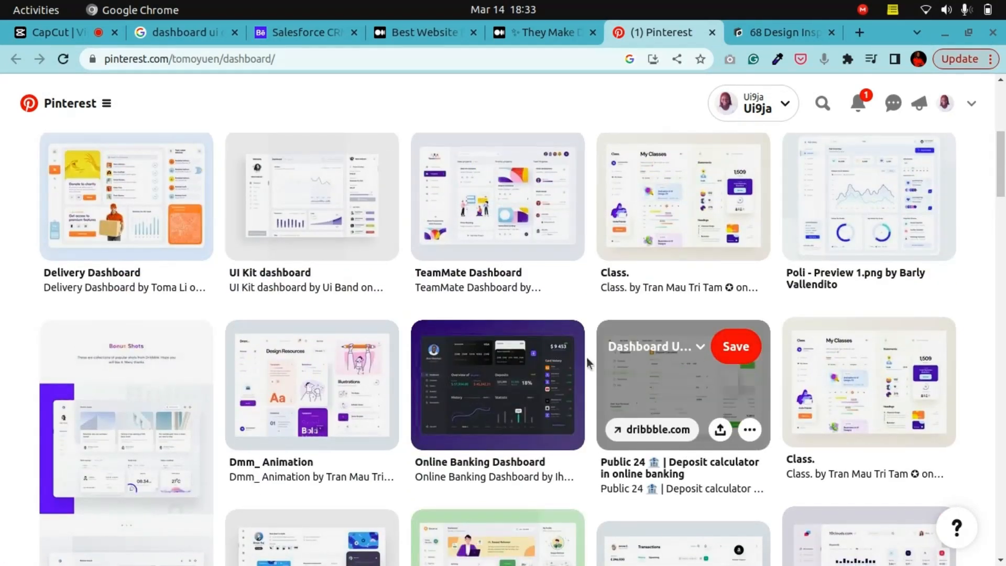
{"action": "scroll", "coordinate": [498, 340], "scroll_direction": "down", "scroll_amount": 4}
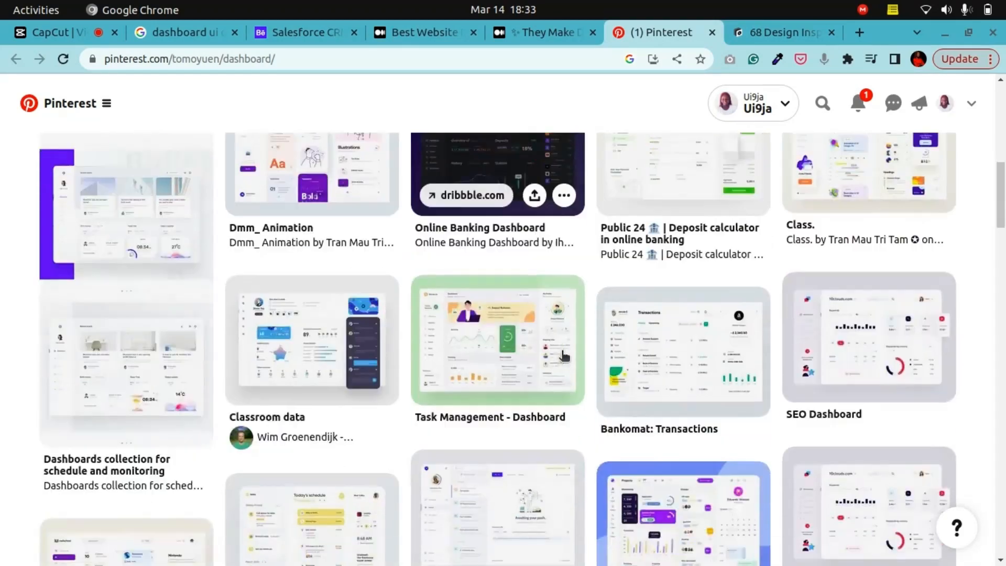
{"action": "scroll", "coordinate": [497, 341], "scroll_direction": "down", "scroll_amount": 3}
Step: Switch to the UI Garage 68 Design Inspiration for Dashboard page and browse its examples
{"action": "left_click", "coordinate": [759, 36]}
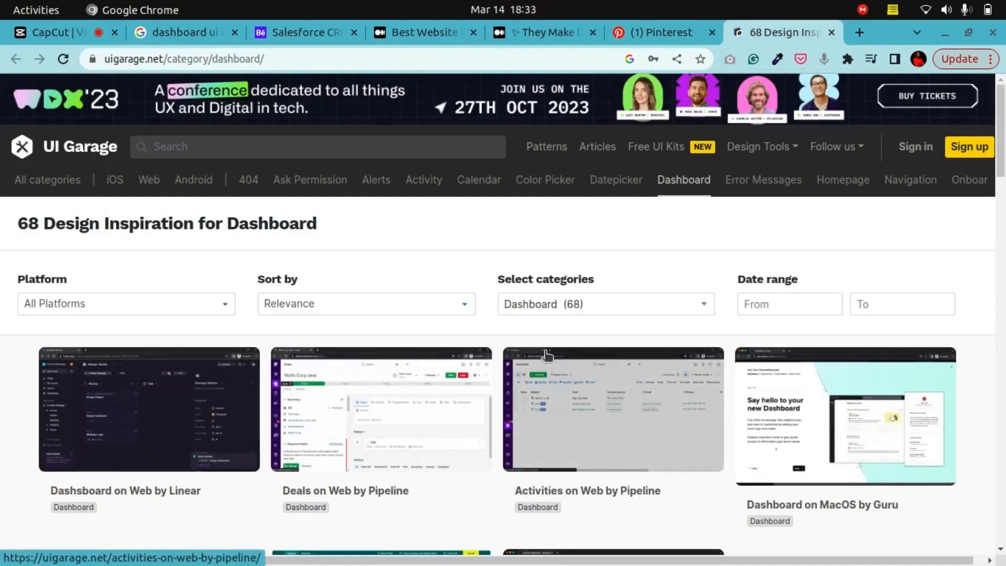
{"action": "scroll", "coordinate": [545, 351], "scroll_direction": "down", "scroll_amount": 4}
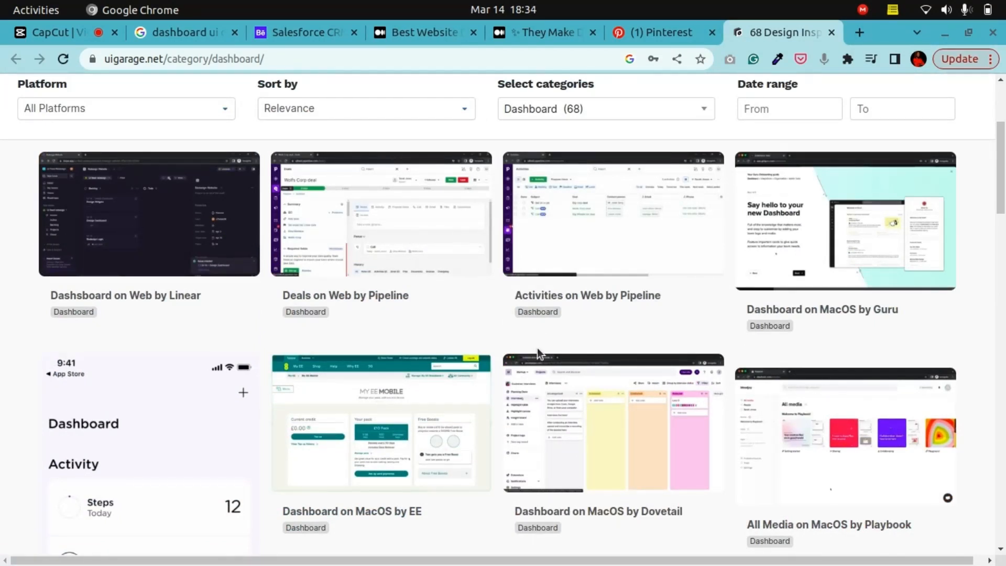
{"action": "scroll", "coordinate": [558, 347], "scroll_direction": "down", "scroll_amount": 10}
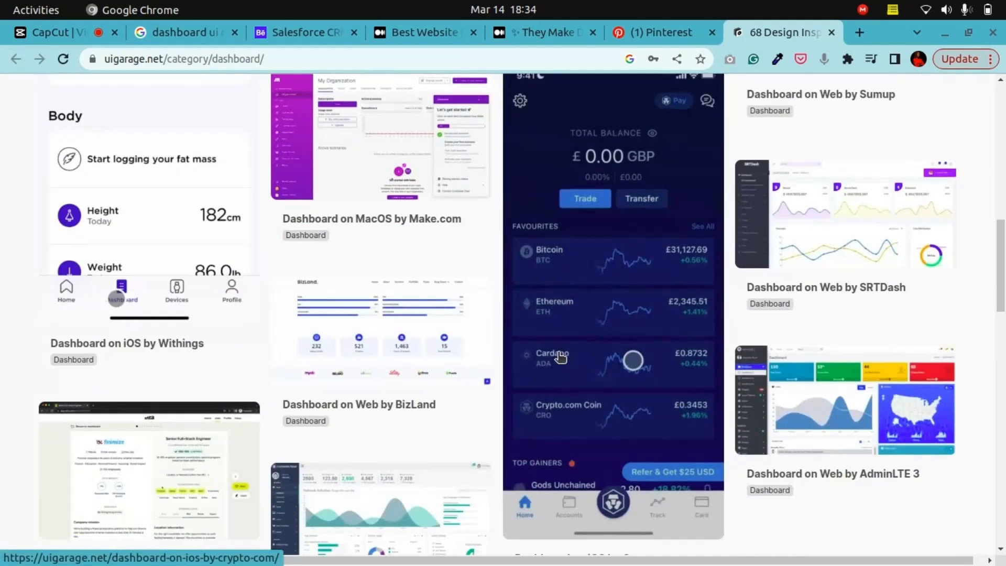
{"action": "scroll", "coordinate": [560, 356], "scroll_direction": "down", "scroll_amount": 5}
{"action": "scroll", "coordinate": [382, 321], "scroll_direction": "up", "scroll_amount": 6}
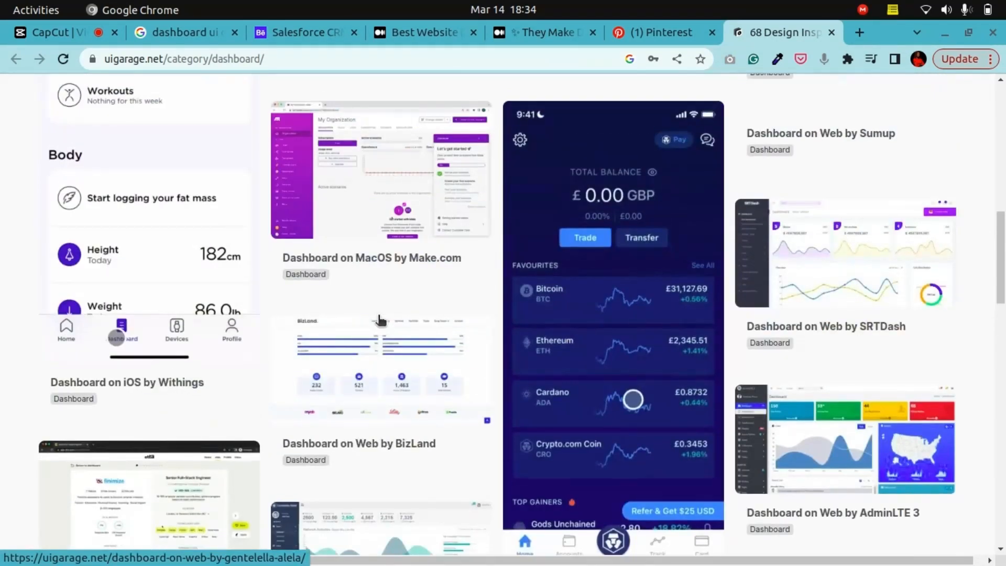
{"action": "scroll", "coordinate": [381, 320], "scroll_direction": "up", "scroll_amount": 13}
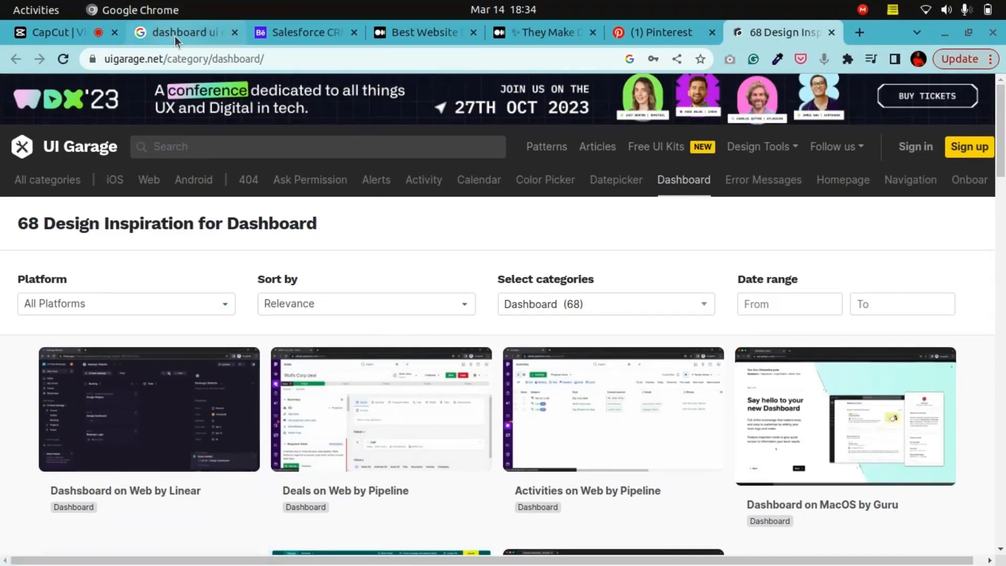
Step: Return to the dashboard ui design inspiration search results and scroll through the listed sites
{"action": "left_click", "coordinate": [175, 36]}
{"action": "scroll", "coordinate": [345, 430], "scroll_direction": "up", "scroll_amount": 10}
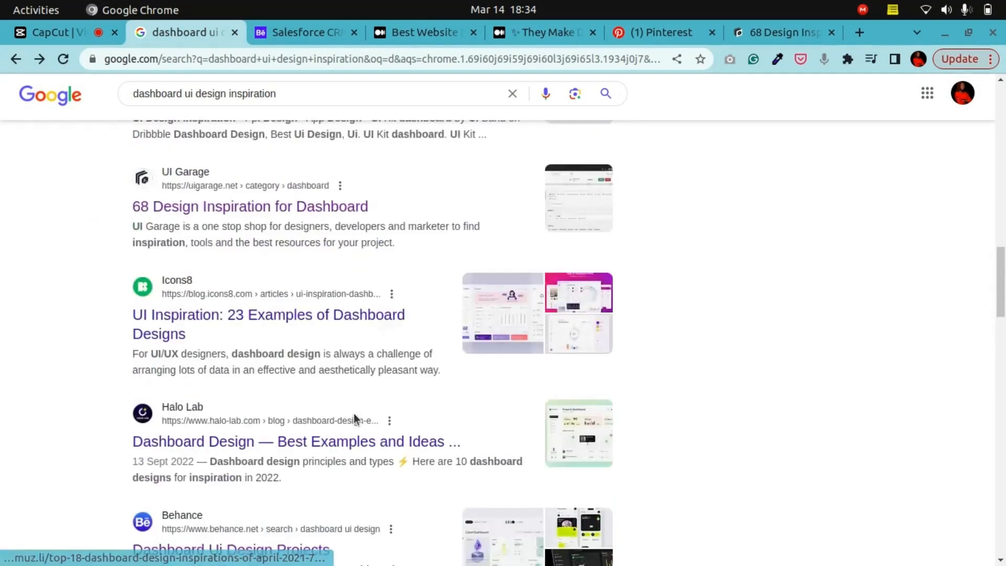
{"action": "scroll", "coordinate": [353, 419], "scroll_direction": "up", "scroll_amount": 6}
{"action": "scroll", "coordinate": [354, 419], "scroll_direction": "down", "scroll_amount": 10}
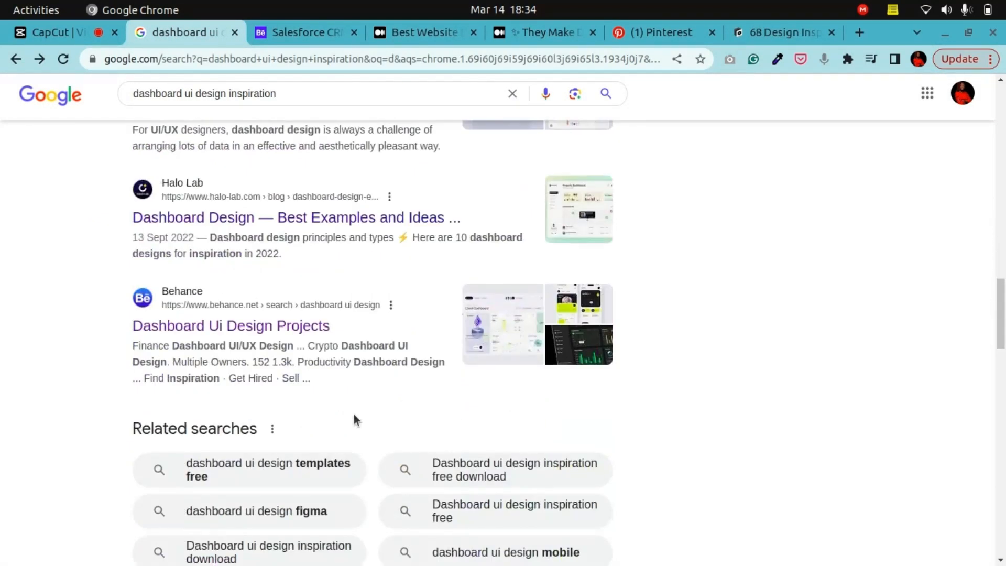
{"action": "scroll", "coordinate": [354, 419], "scroll_direction": "down", "scroll_amount": 10}
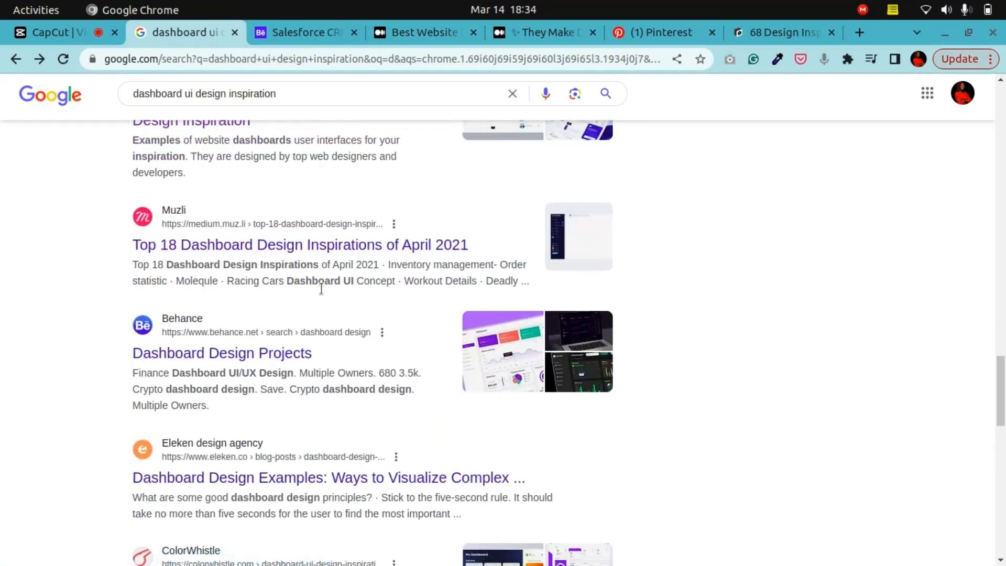
{"action": "scroll", "coordinate": [321, 289], "scroll_direction": "down", "scroll_amount": 5}
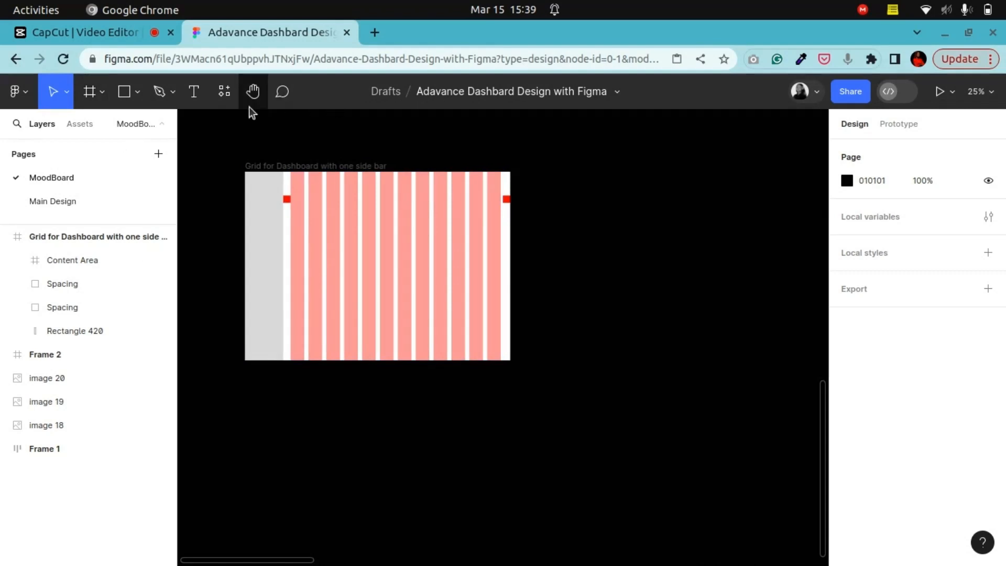
Step: Zoom and pan around the MoodBoard page in Figma to review the collected dashboard images
{"action": "left_click_drag", "start_coordinate": [518, 311], "coordinate": [510, 447]}
{"action": "key", "text": "ctrl+minus"}
{"action": "key", "text": "ctrl+minus"}
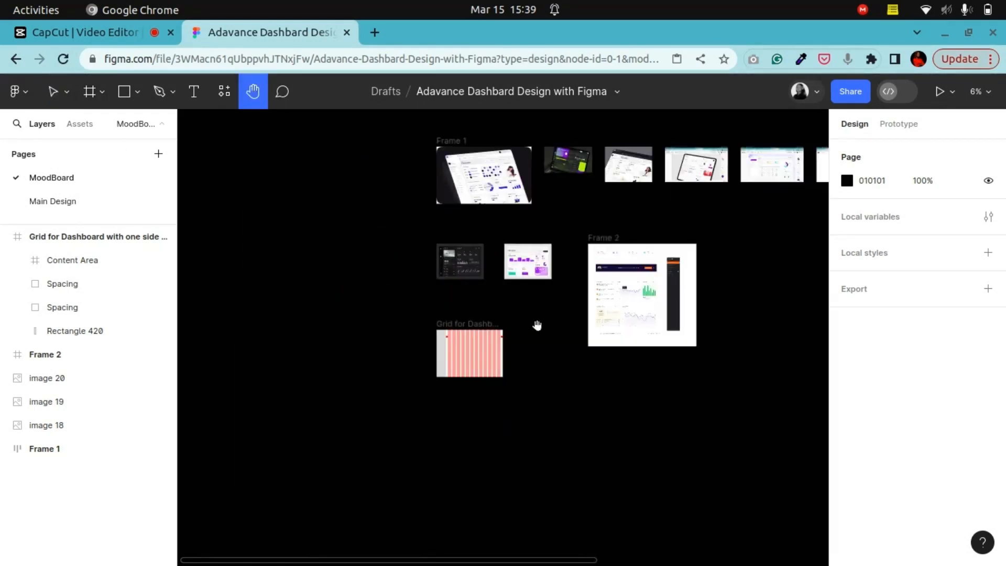
{"action": "left_click_drag", "start_coordinate": [571, 298], "coordinate": [447, 351]}
{"action": "key", "text": "ctrl+plus"}
{"action": "key", "text": "ctrl+plus"}
{"action": "left_click_drag", "start_coordinate": [363, 341], "coordinate": [669, 340]}
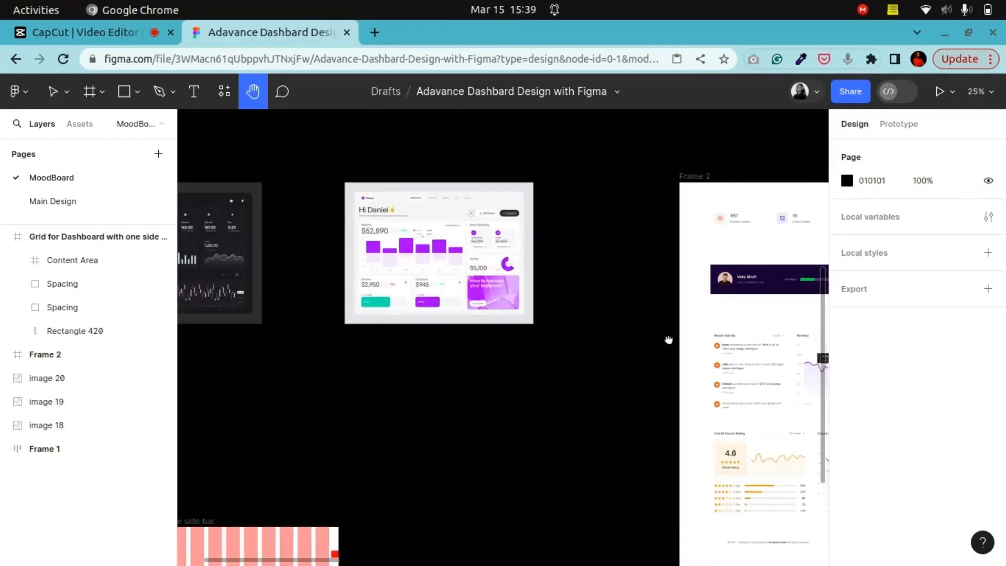
{"action": "left_click_drag", "start_coordinate": [569, 426], "coordinate": [673, 250]}
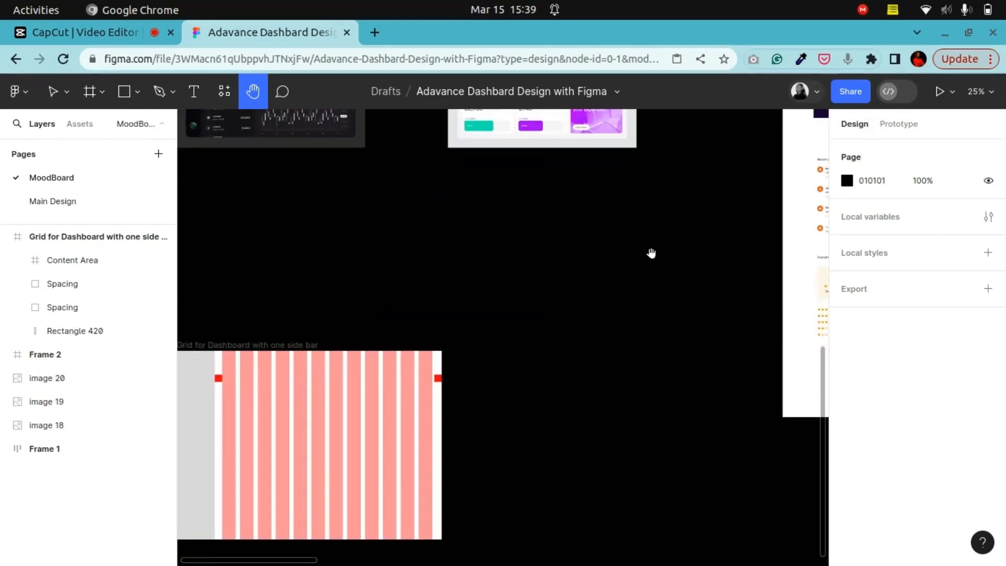
{"action": "scroll", "coordinate": [466, 276], "scroll_direction": "up", "scroll_amount": 10}
{"action": "scroll", "coordinate": [455, 358], "scroll_direction": "right", "scroll_amount": 3}
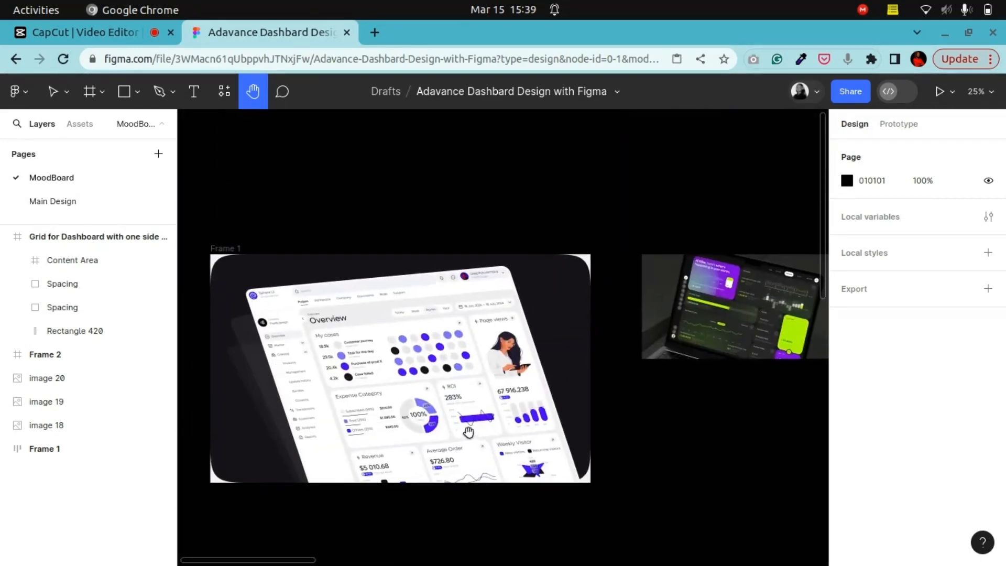
{"action": "scroll", "coordinate": [455, 358], "scroll_direction": "right", "scroll_amount": 10}
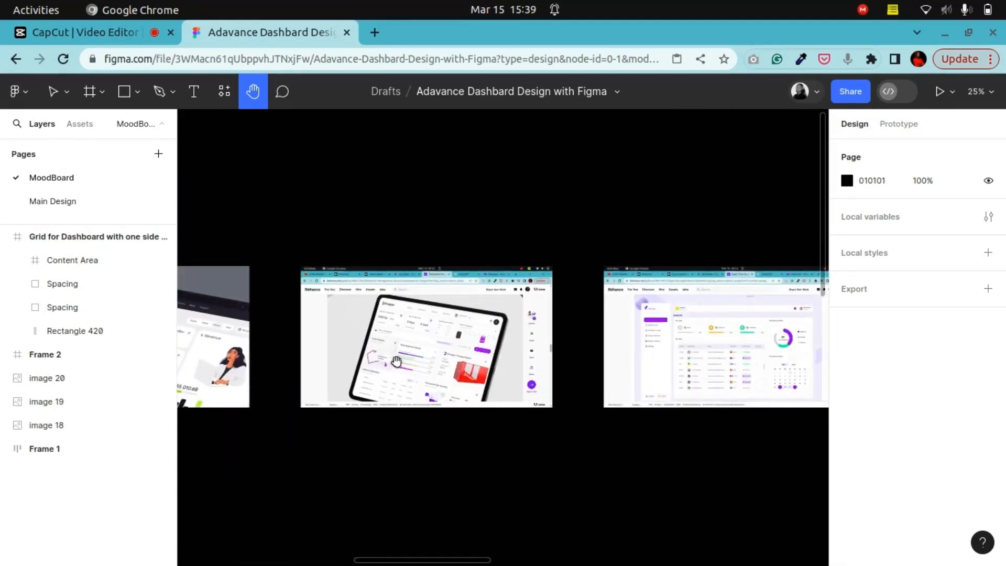
{"action": "scroll", "coordinate": [320, 338], "scroll_direction": "right", "scroll_amount": 3}
{"action": "scroll", "coordinate": [622, 339], "scroll_direction": "left", "scroll_amount": 4}
{"action": "scroll", "coordinate": [622, 345], "scroll_direction": "up", "scroll_amount": 6}
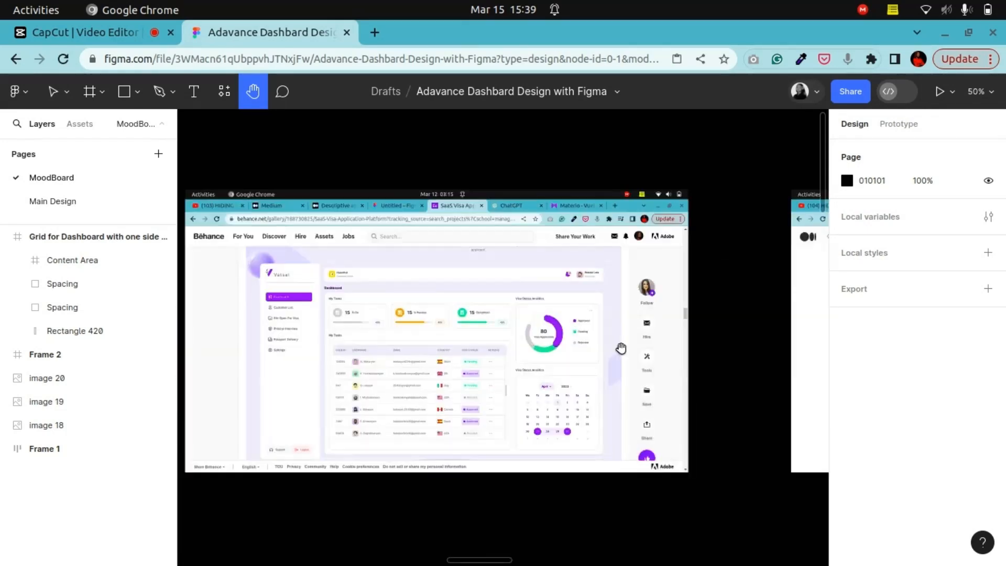
Step: Zoom into and pan across the moodboard's dashboard screenshots to examine their layouts
{"action": "scroll", "coordinate": [624, 321], "scroll_direction": "left", "scroll_amount": 4}
{"action": "scroll", "coordinate": [624, 321], "scroll_direction": "down", "scroll_amount": 1}
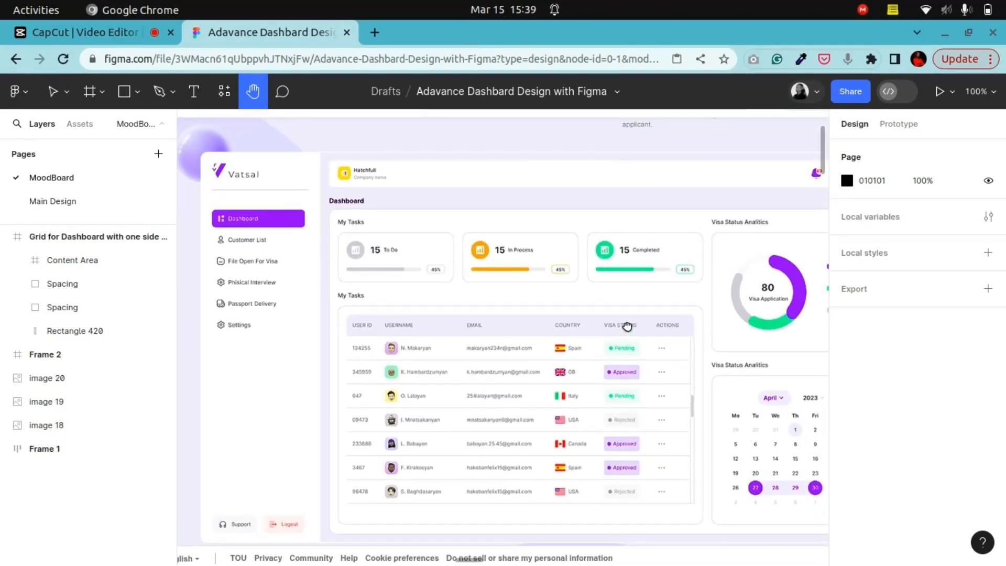
{"action": "scroll", "coordinate": [627, 326], "scroll_direction": "right", "scroll_amount": 5}
{"action": "scroll", "coordinate": [622, 321], "scroll_direction": "left", "scroll_amount": 5}
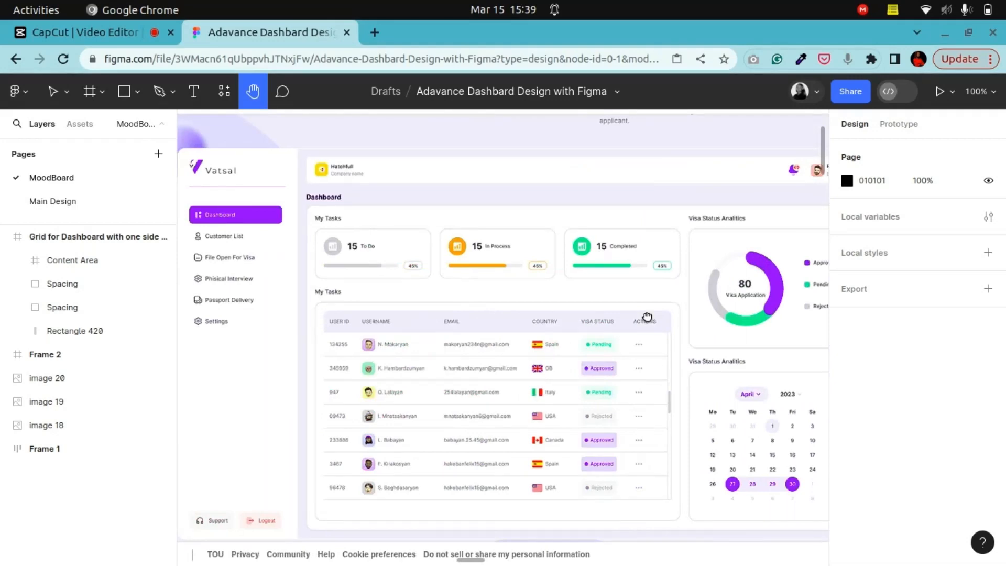
{"action": "scroll", "coordinate": [647, 317], "scroll_direction": "down", "scroll_amount": 5}
{"action": "key", "text": "ctrl+plus"}
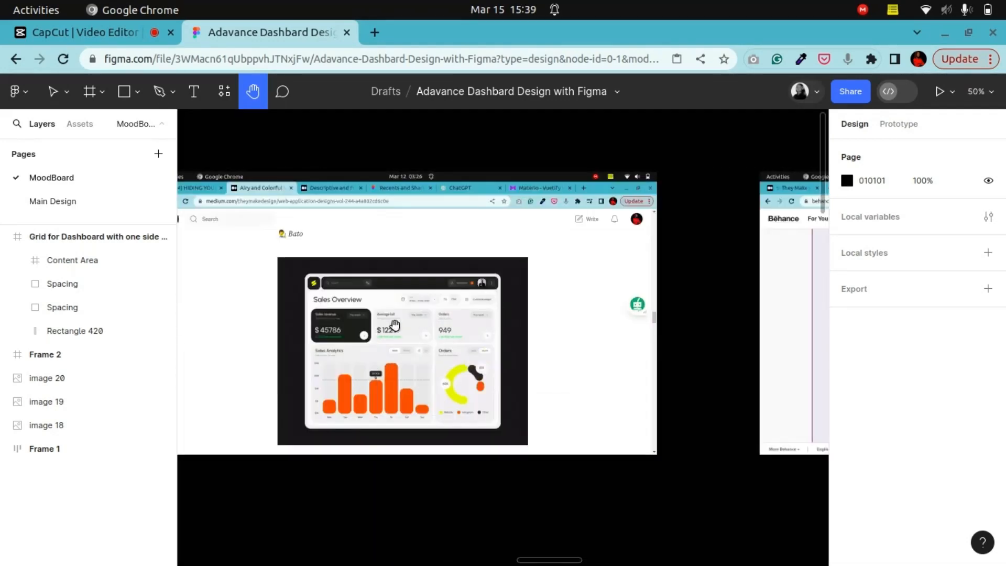
{"action": "left_click_drag", "start_coordinate": [395, 324], "coordinate": [362, 325]}
{"action": "key", "text": "ctrl+plus"}
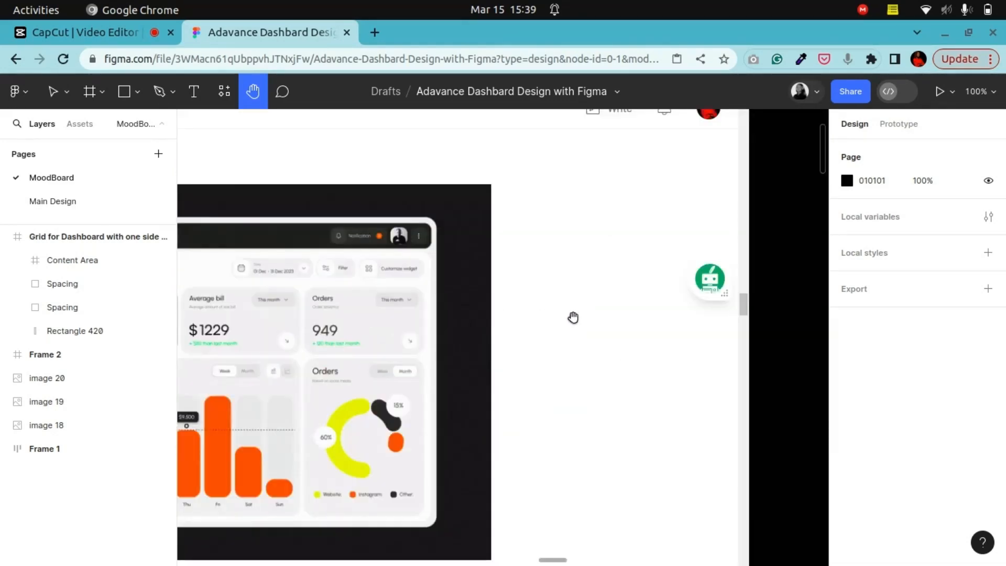
{"action": "left_click_drag", "start_coordinate": [754, 319], "coordinate": [274, 318]}
{"action": "left_click_drag", "start_coordinate": [547, 310], "coordinate": [386, 319]}
{"action": "key", "text": "ctrl+minus"}
{"action": "left_click_drag", "start_coordinate": [507, 314], "coordinate": [248, 320]}
{"action": "key", "text": "ctrl+plus"}
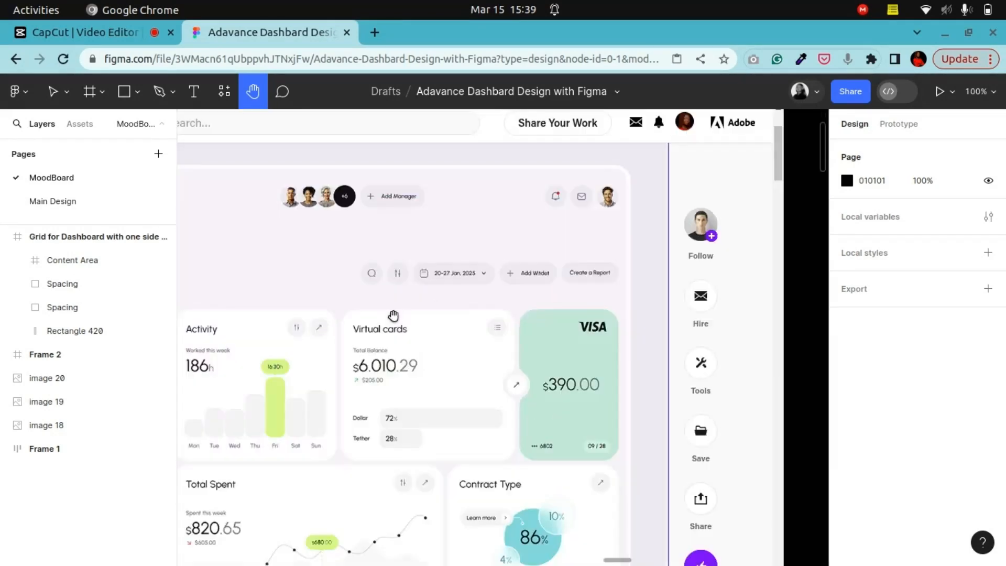
{"action": "left_click_drag", "start_coordinate": [392, 316], "coordinate": [566, 321]}
{"action": "key", "text": "ctrl+minus"}
{"action": "key", "text": "ctrl+minus"}
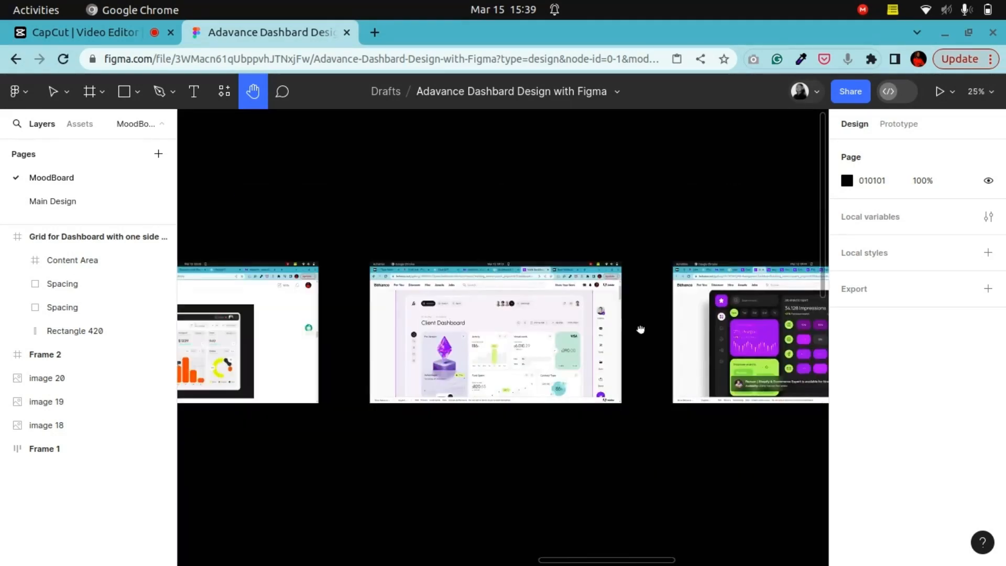
{"action": "scroll", "coordinate": [606, 322], "scroll_direction": "right", "scroll_amount": 10}
{"action": "left_click_drag", "start_coordinate": [606, 317], "coordinate": [544, 317]}
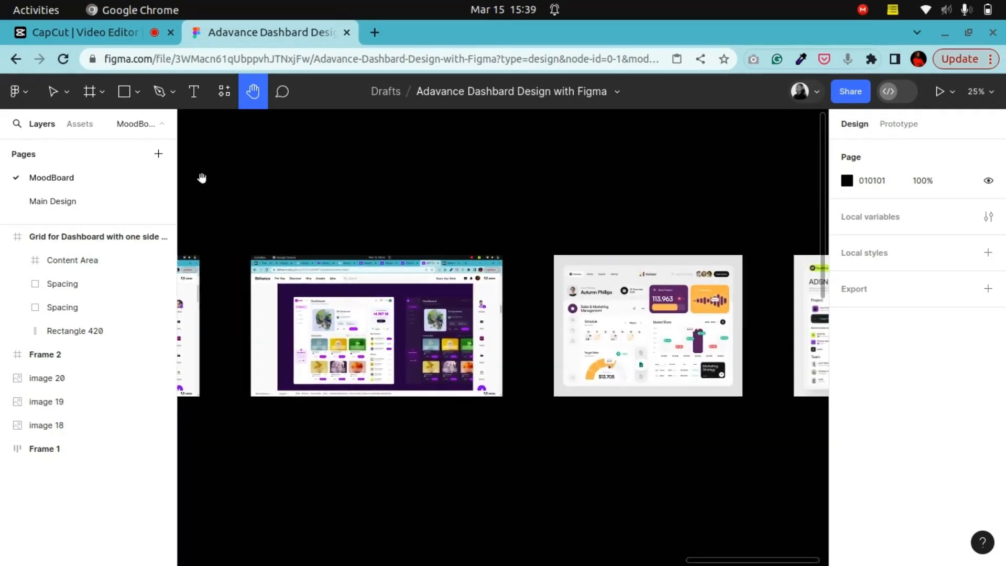
{"action": "scroll", "coordinate": [601, 284], "scroll_direction": "right", "scroll_amount": 15}
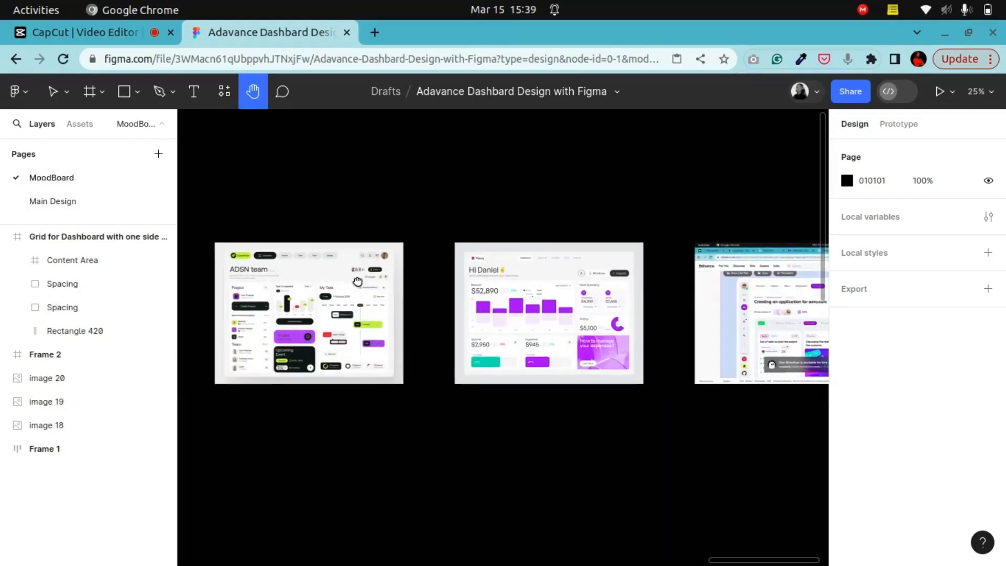
{"action": "scroll", "coordinate": [362, 291], "scroll_direction": "right", "scroll_amount": 15}
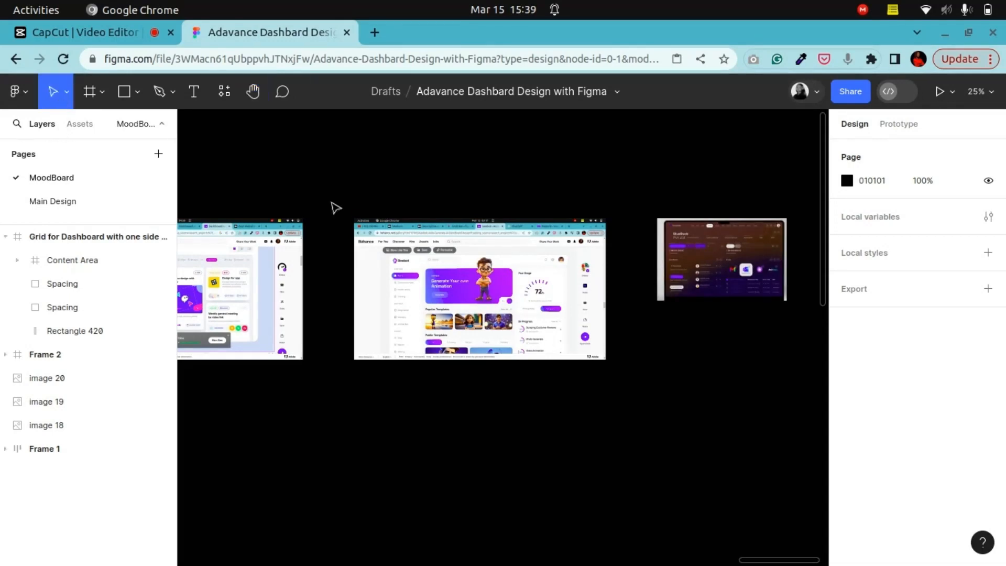
Step: Copy the Geobot dashboard screenshot from Frame 1 and paste it on the canvas beside the dashboard grid frame
{"action": "left_click", "coordinate": [412, 283]}
{"action": "right_click", "coordinate": [412, 284]}
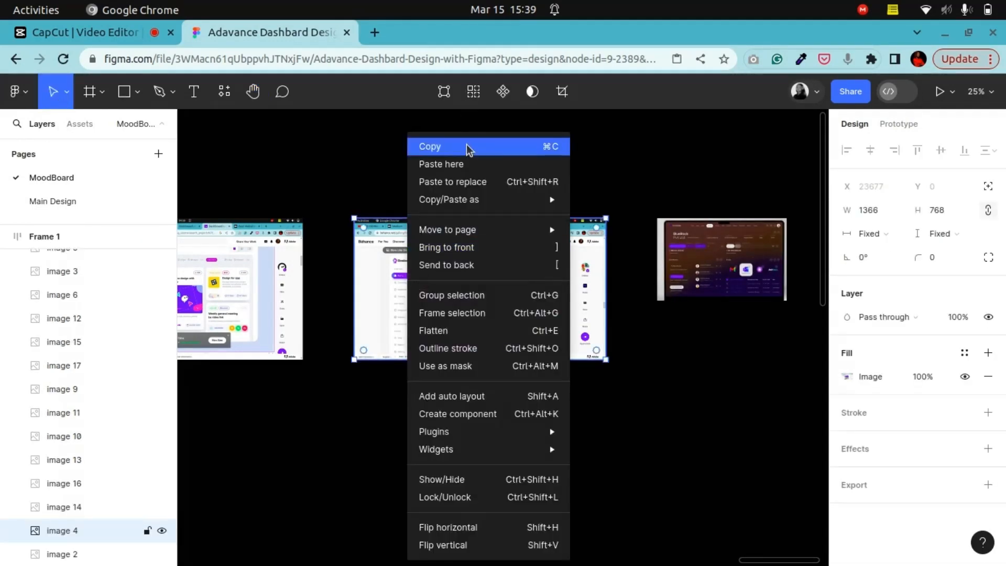
{"action": "left_click", "coordinate": [468, 150]}
{"action": "left_click", "coordinate": [270, 95]}
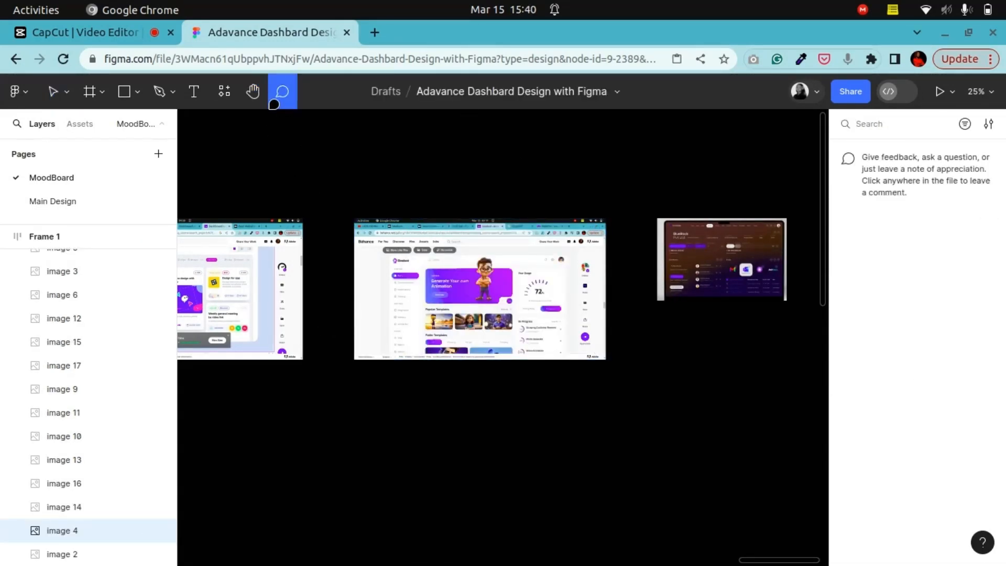
{"action": "left_click", "coordinate": [253, 92]}
{"action": "scroll", "coordinate": [396, 405], "scroll_direction": "down", "scroll_amount": 6}
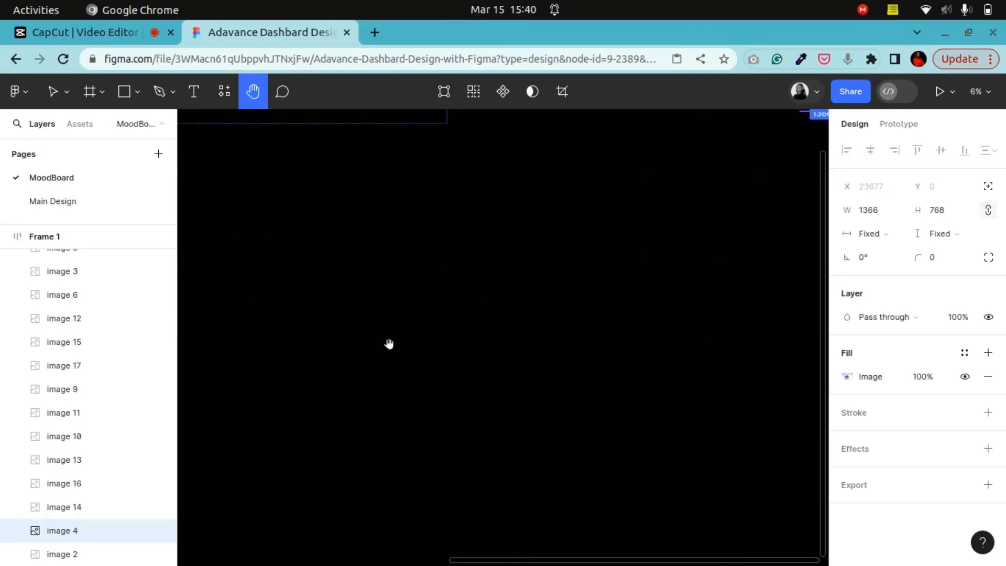
{"action": "left_click_drag", "start_coordinate": [396, 354], "coordinate": [473, 332]}
{"action": "scroll", "coordinate": [498, 337], "scroll_direction": "up", "scroll_amount": 6}
{"action": "left_click_drag", "start_coordinate": [366, 370], "coordinate": [465, 250]}
{"action": "key", "text": "v"}
{"action": "right_click", "coordinate": [557, 200]}
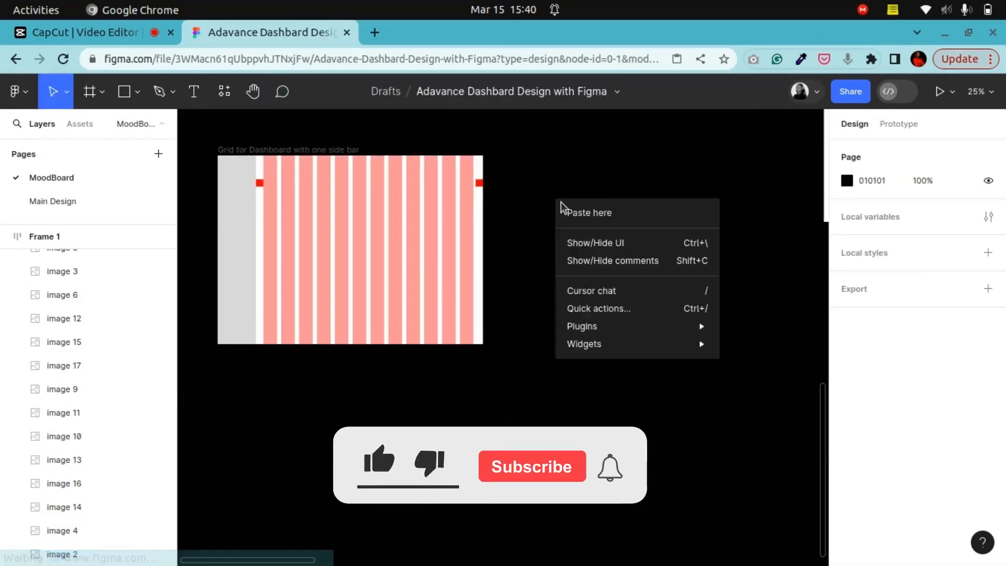
{"action": "left_click", "coordinate": [572, 215]}
{"action": "left_click_drag", "start_coordinate": [690, 314], "coordinate": [662, 314]}
{"action": "scroll", "coordinate": [662, 314], "scroll_direction": "up", "scroll_amount": 8}
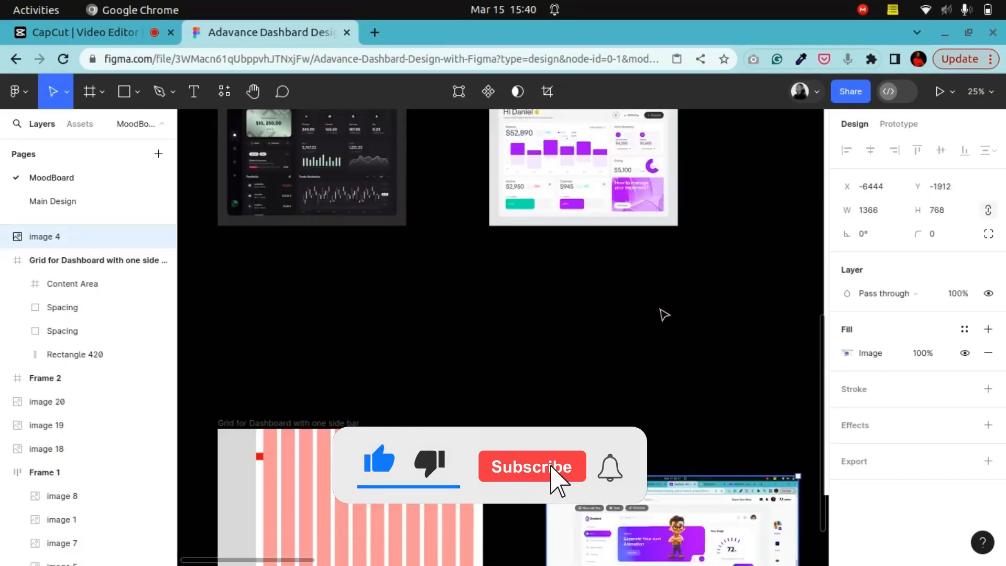
{"action": "scroll", "coordinate": [605, 317], "scroll_direction": "up", "scroll_amount": 5}
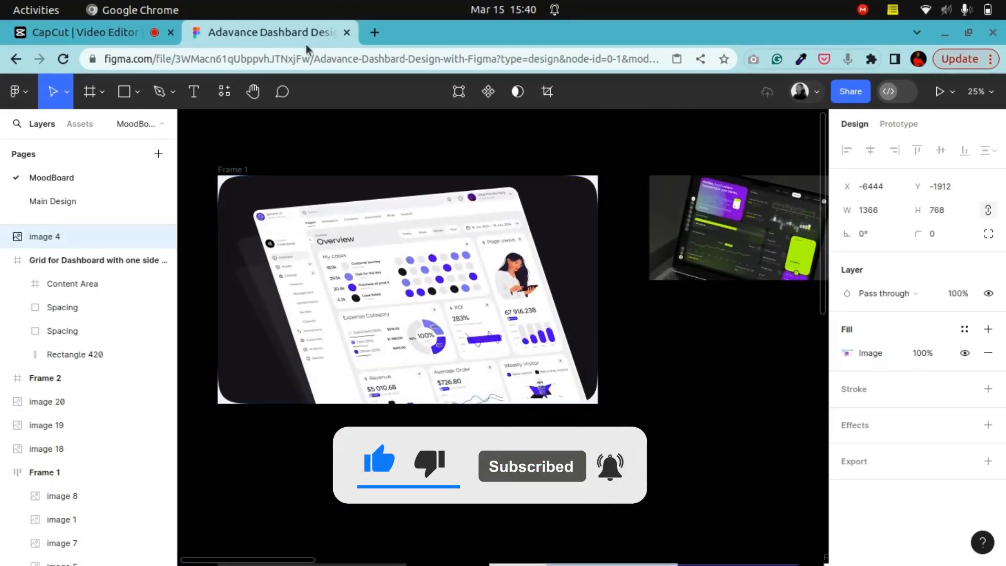
Step: Move the tilted Overview dashboard image out of Frame 1 to sit below the pasted Geobot screenshot
{"action": "left_click", "coordinate": [344, 277]}
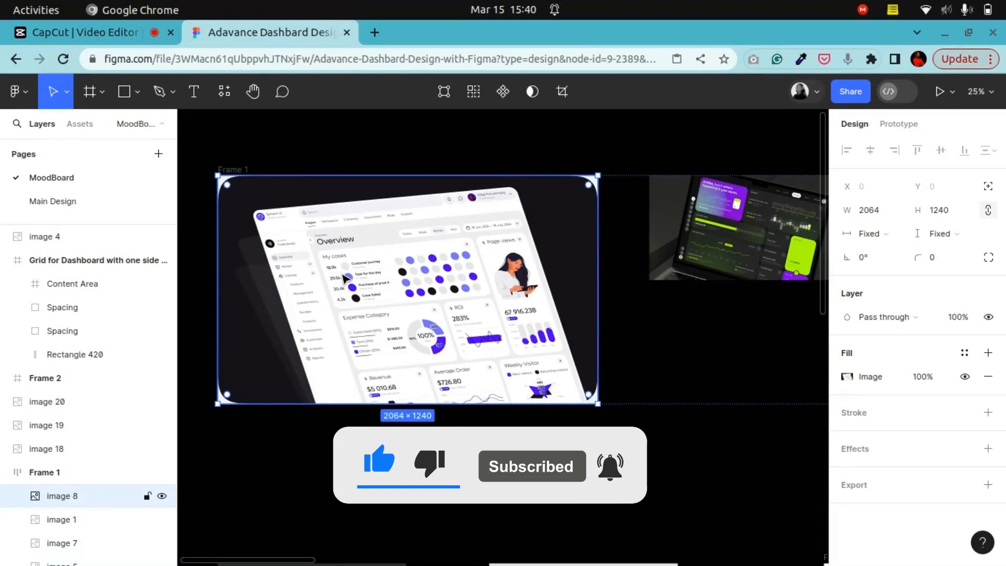
{"action": "left_click_drag", "start_coordinate": [347, 269], "coordinate": [601, 530]}
{"action": "left_click", "coordinate": [519, 183]}
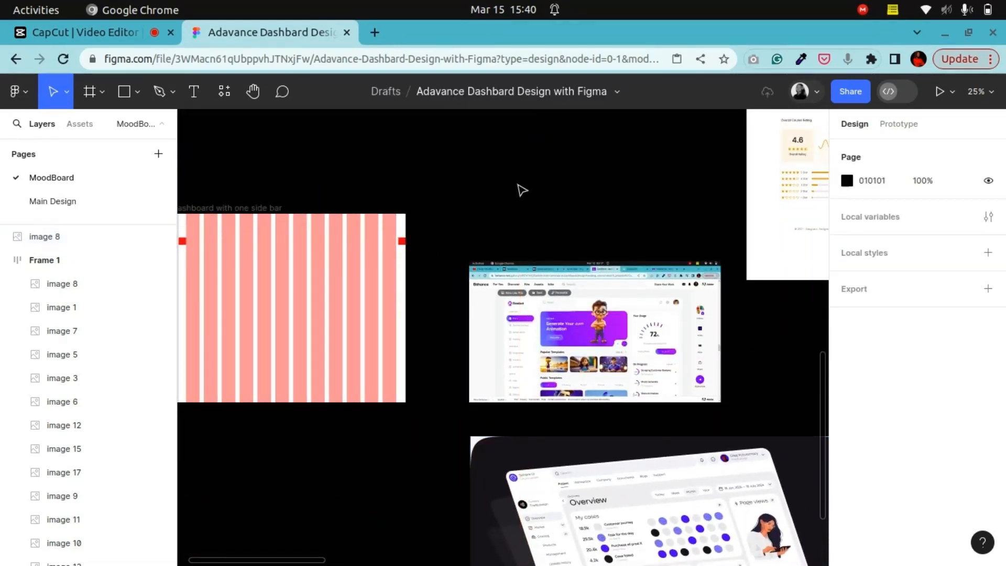
Step: Zoom in on the screenshots inside Frame 1 to examine individual dashboard designs
{"action": "scroll", "coordinate": [520, 191], "scroll_direction": "up", "scroll_amount": 12}
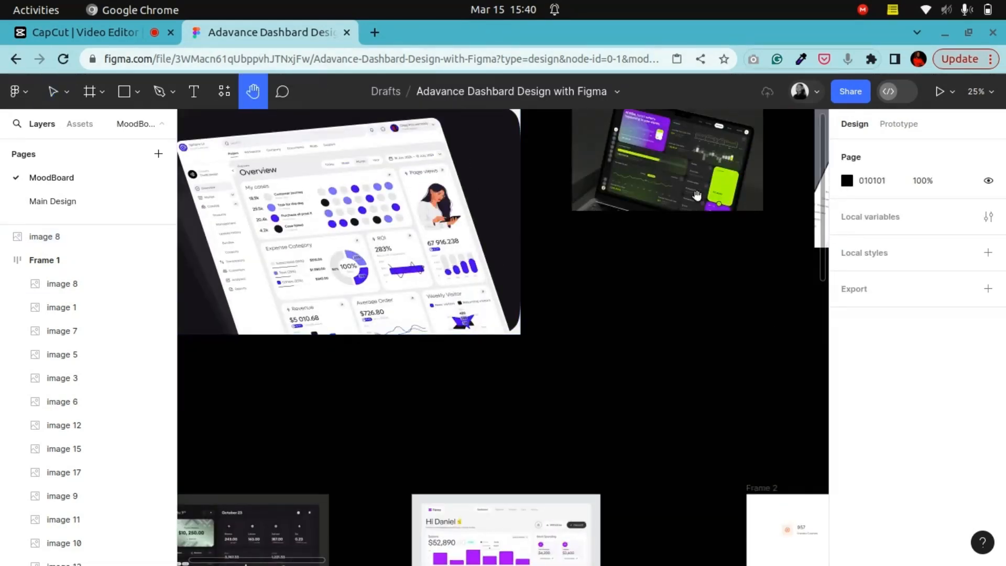
{"action": "scroll", "coordinate": [697, 196], "scroll_direction": "right", "scroll_amount": 8}
{"action": "scroll", "coordinate": [697, 195], "scroll_direction": "up", "scroll_amount": 2}
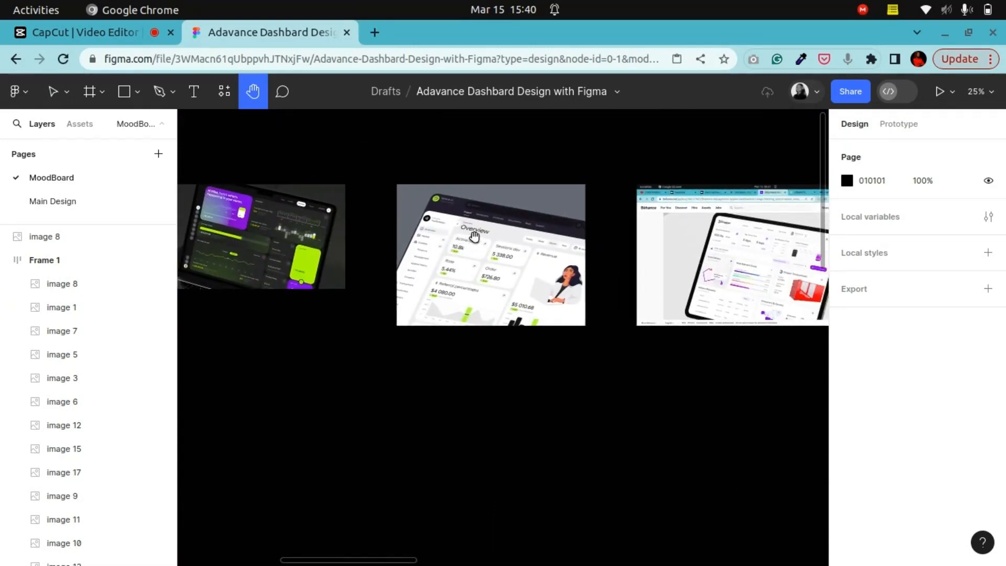
{"action": "scroll", "coordinate": [474, 237], "scroll_direction": "right", "scroll_amount": 7}
{"action": "scroll", "coordinate": [474, 237], "scroll_direction": "up", "scroll_amount": 1}
{"action": "scroll", "coordinate": [456, 324], "scroll_direction": "left", "scroll_amount": 2}
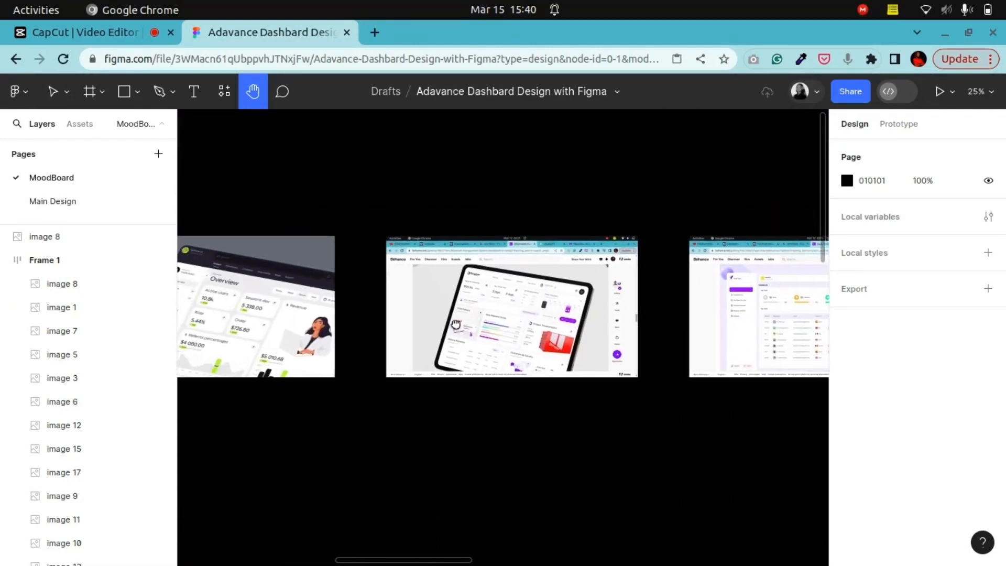
{"action": "key", "text": "shift+0"}
{"action": "scroll", "coordinate": [589, 245], "scroll_direction": "right", "scroll_amount": 20}
{"action": "scroll", "coordinate": [589, 245], "scroll_direction": "up", "scroll_amount": 2}
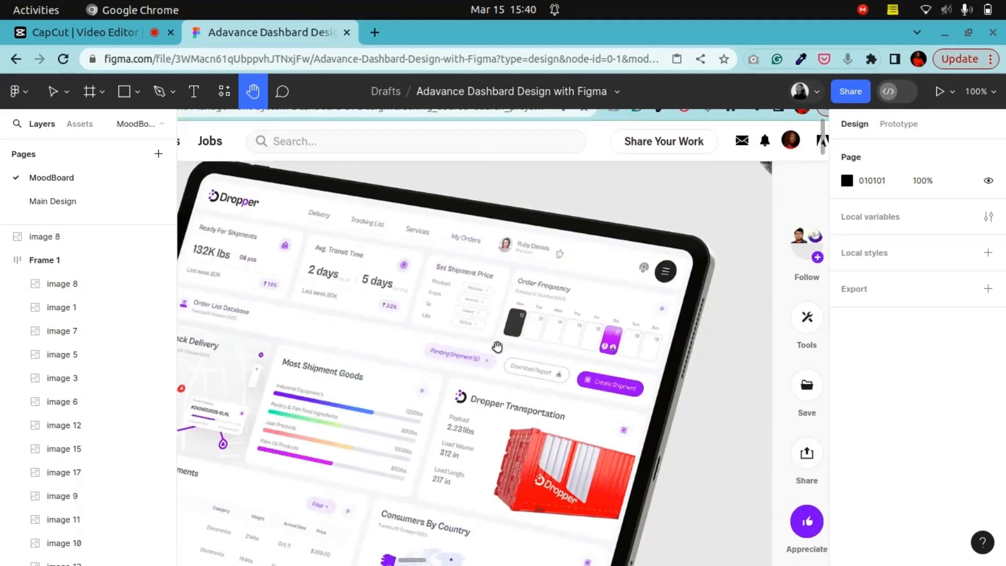
{"action": "key", "text": "minus"}
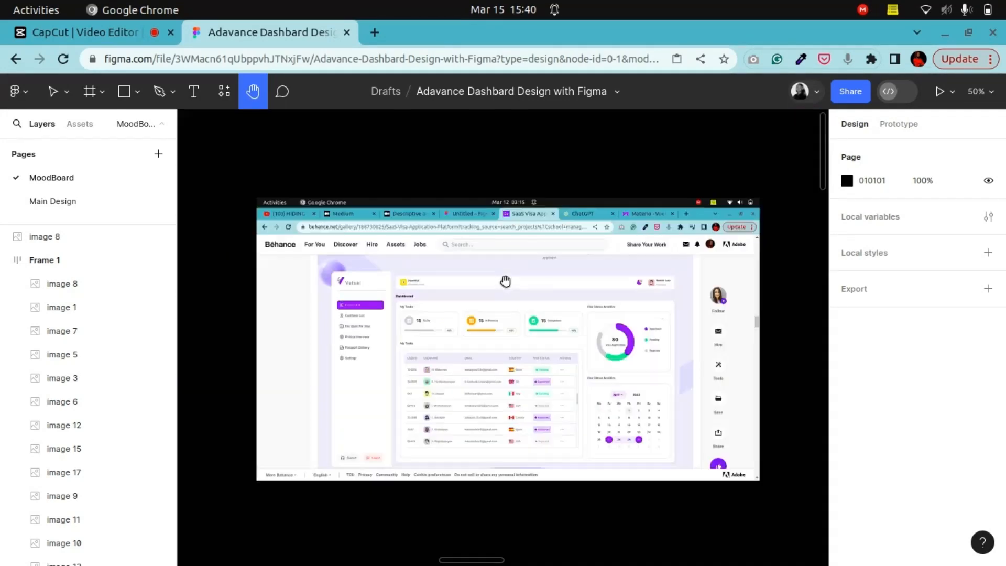
{"action": "scroll", "coordinate": [485, 265], "scroll_direction": "down", "scroll_amount": 1}
{"action": "left_click", "coordinate": [57, 93]}
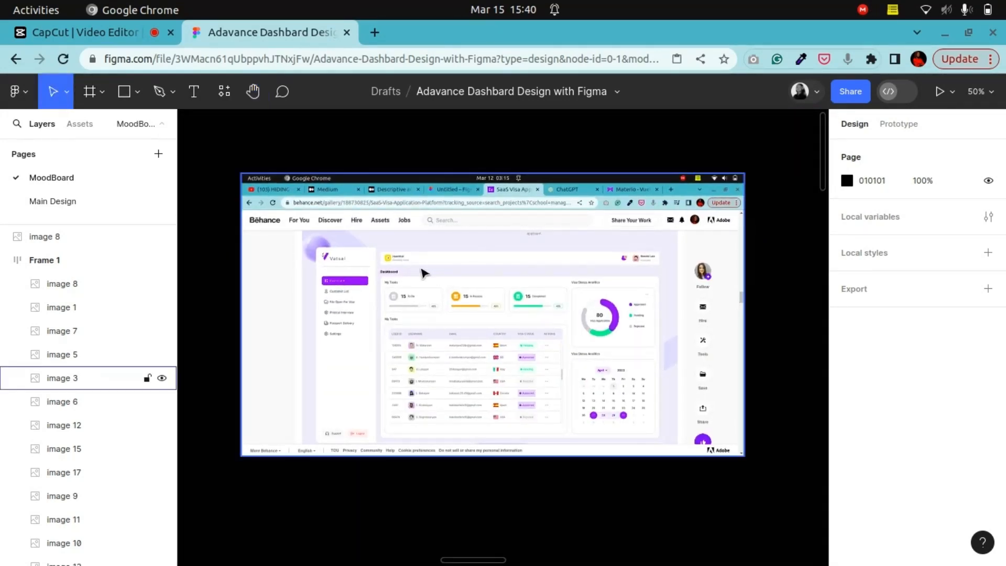
Step: Copy the Vatsal visa dashboard screenshot and paste it below the Overview image beside the grid frame
{"action": "left_click", "coordinate": [412, 262]}
{"action": "right_click", "coordinate": [385, 257]}
{"action": "left_click", "coordinate": [428, 131]}
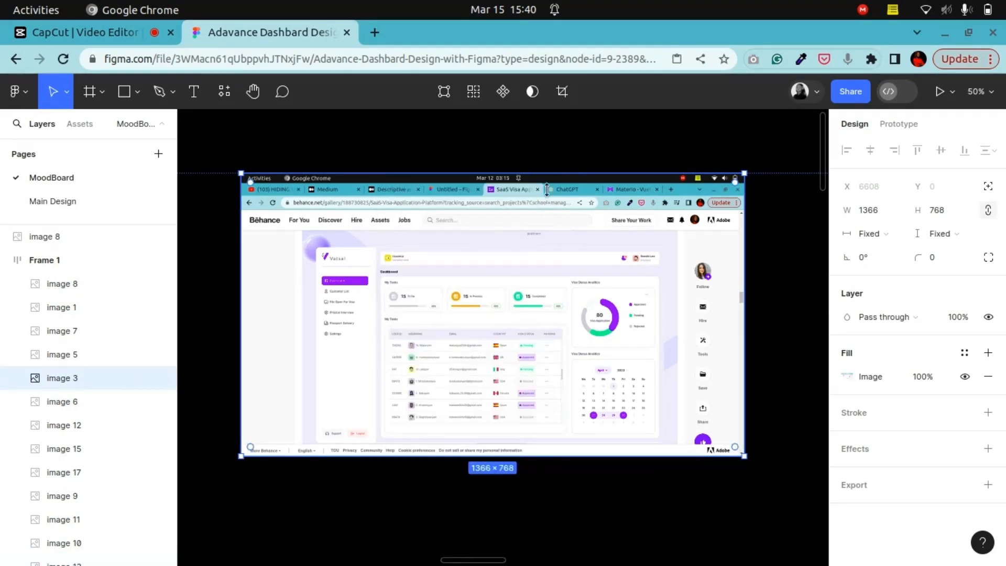
{"action": "key", "text": "minus"}
{"action": "key", "text": "minus"}
{"action": "scroll", "coordinate": [584, 262], "scroll_direction": "down", "scroll_amount": 5}
{"action": "key", "text": "minus"}
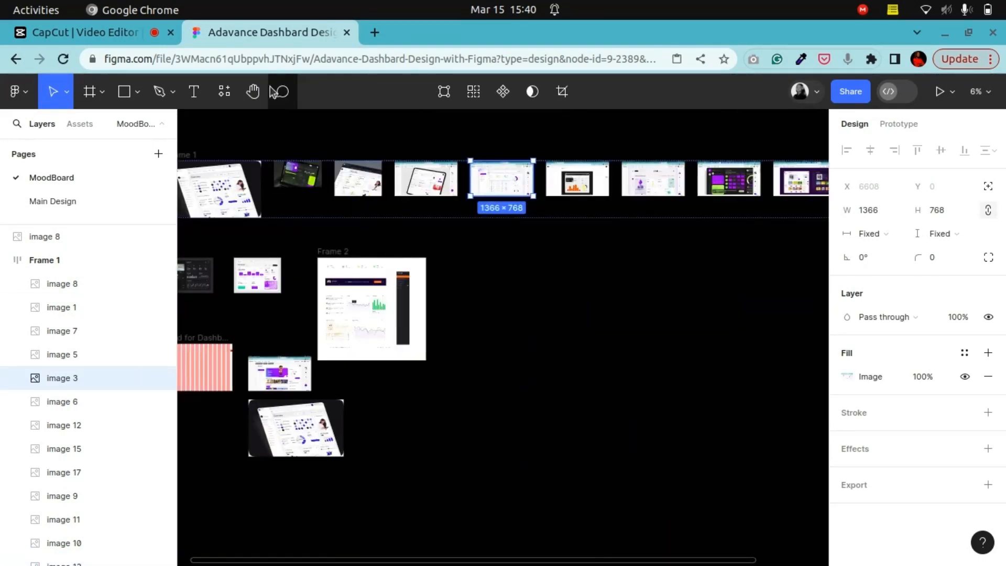
{"action": "left_click_drag", "start_coordinate": [325, 384], "coordinate": [563, 232]}
{"action": "key", "text": "plus"}
{"action": "left_click_drag", "start_coordinate": [566, 322], "coordinate": [430, 367]}
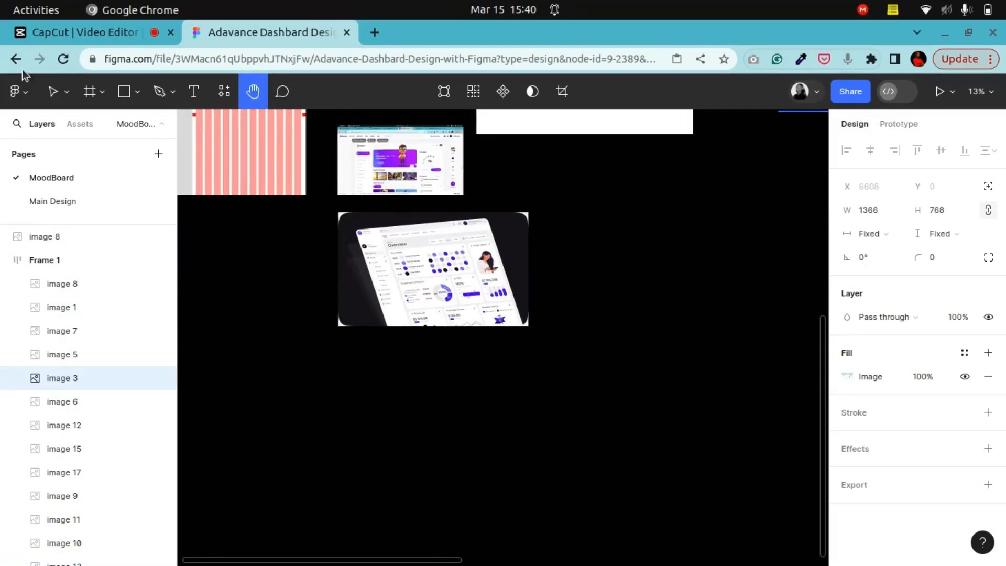
{"action": "left_click", "coordinate": [409, 397]}
{"action": "right_click", "coordinate": [409, 395]}
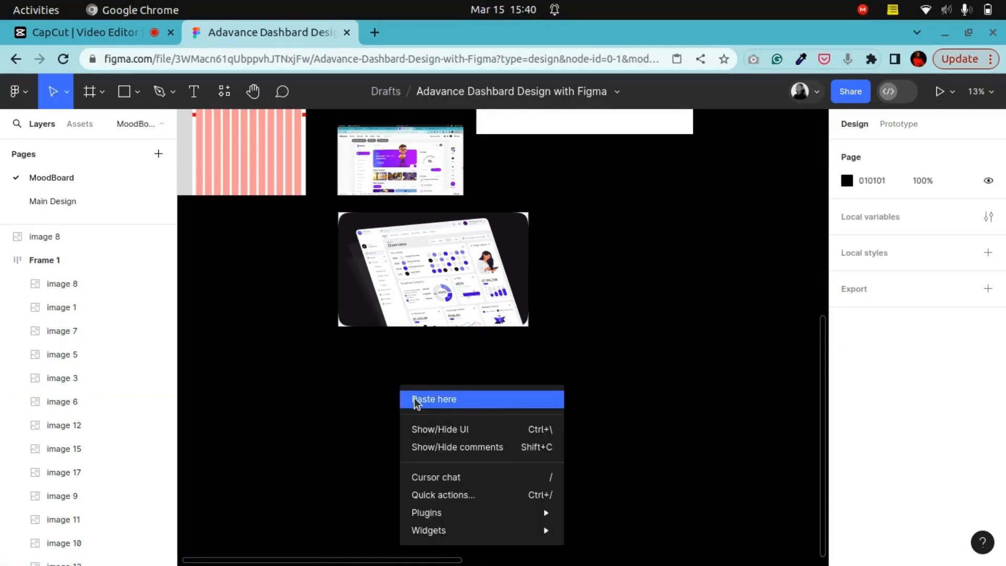
{"action": "left_click", "coordinate": [414, 398]}
{"action": "left_click_drag", "start_coordinate": [503, 447], "coordinate": [426, 396]}
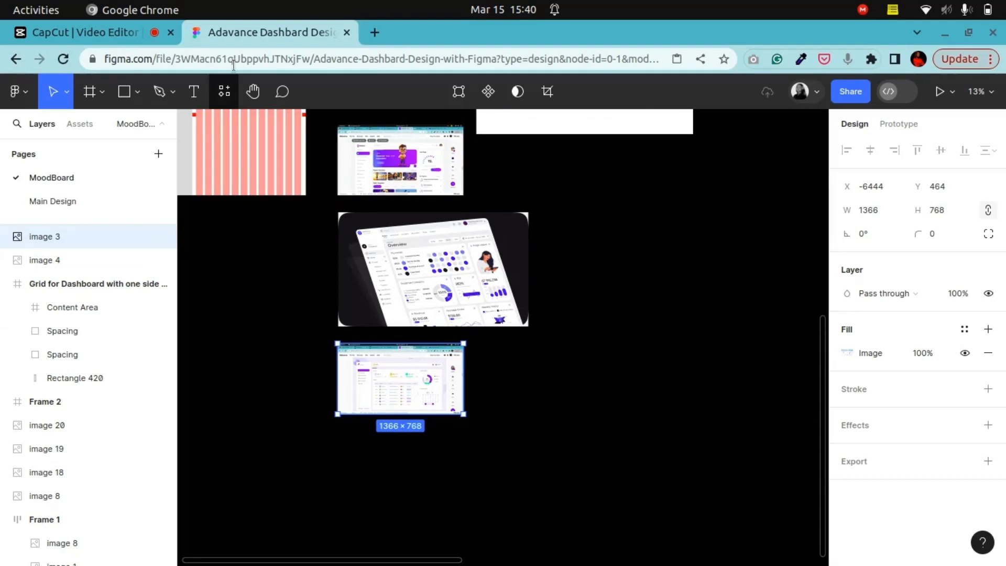
Step: Zoom in and pan through the placed references and the E-Tutor dashboard in Frame 2 to compare them
{"action": "left_click", "coordinate": [253, 92]}
{"action": "left_click_drag", "start_coordinate": [315, 257], "coordinate": [516, 351]}
{"action": "key", "text": "ctrl+plus"}
{"action": "key", "text": "ctrl+plus"}
{"action": "left_click_drag", "start_coordinate": [440, 346], "coordinate": [301, 561]}
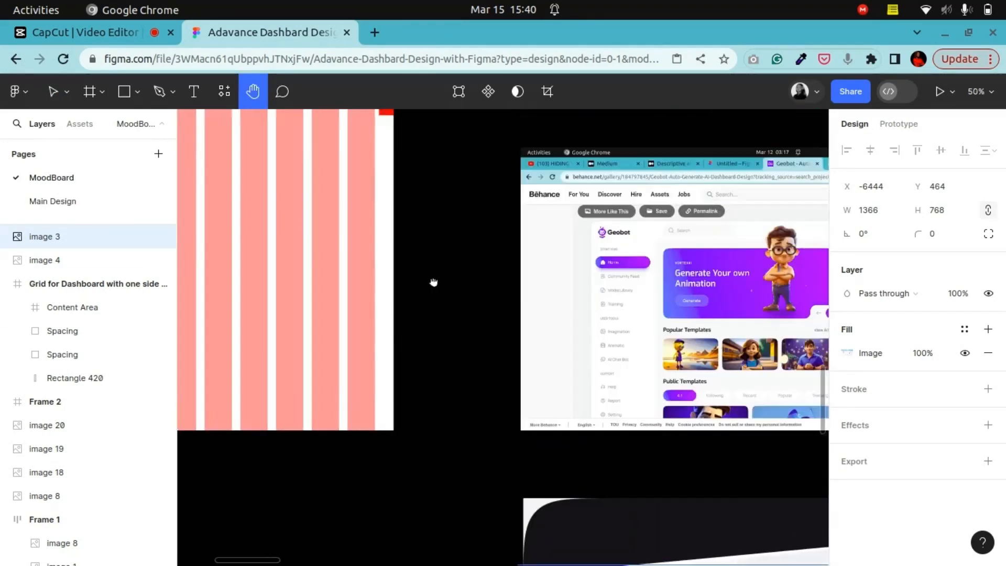
{"action": "left_click_drag", "start_coordinate": [433, 283], "coordinate": [244, 324]}
{"action": "left_click_drag", "start_coordinate": [512, 313], "coordinate": [693, 516]}
{"action": "left_click_drag", "start_coordinate": [407, 292], "coordinate": [706, 505]}
{"action": "left_click_drag", "start_coordinate": [620, 209], "coordinate": [340, 309]}
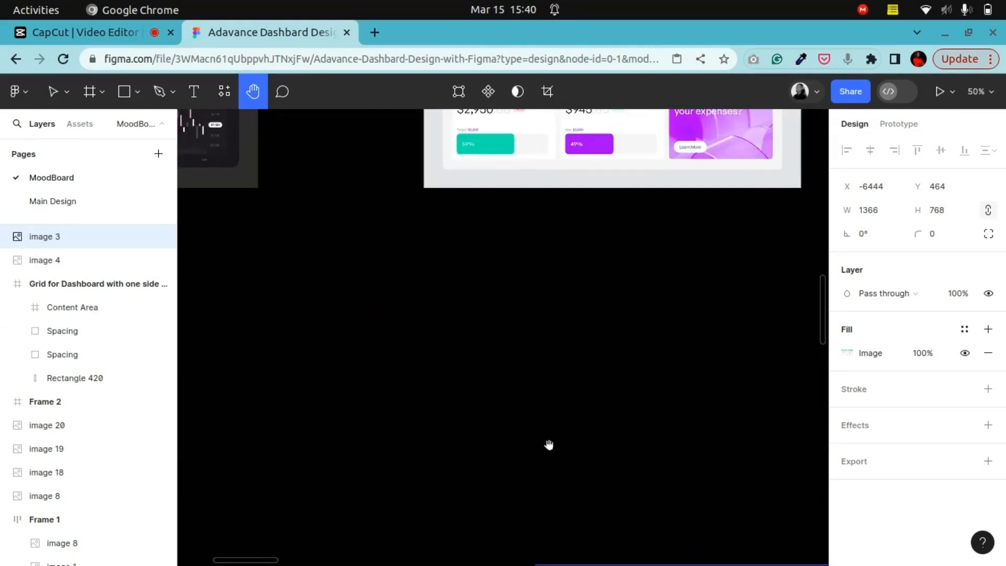
{"action": "left_click_drag", "start_coordinate": [548, 444], "coordinate": [487, 113]}
{"action": "left_click_drag", "start_coordinate": [608, 334], "coordinate": [529, 113]}
{"action": "left_click_drag", "start_coordinate": [521, 249], "coordinate": [435, 332]}
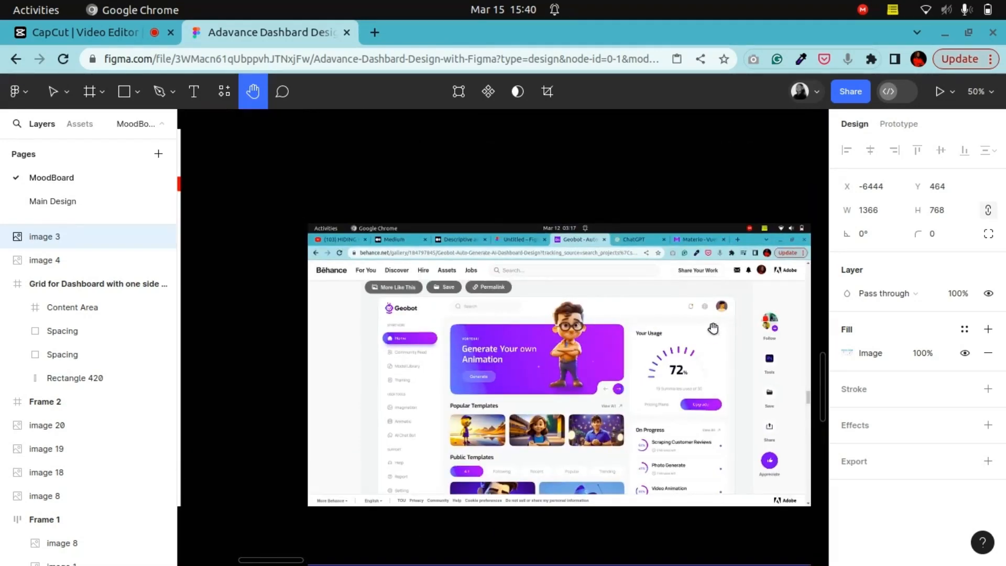
{"action": "left_click_drag", "start_coordinate": [713, 328], "coordinate": [704, 305]}
{"action": "left_click_drag", "start_coordinate": [736, 232], "coordinate": [617, 466]}
{"action": "left_click_drag", "start_coordinate": [664, 224], "coordinate": [421, 396]}
{"action": "left_click_drag", "start_coordinate": [610, 285], "coordinate": [425, 530]}
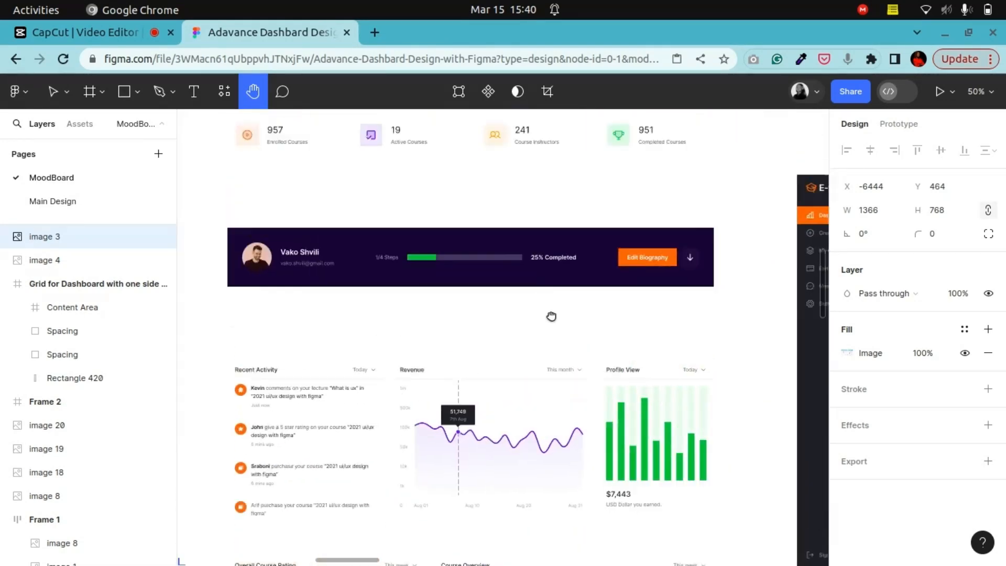
{"action": "left_click_drag", "start_coordinate": [551, 316], "coordinate": [633, 486]}
{"action": "left_click_drag", "start_coordinate": [587, 435], "coordinate": [549, 346]}
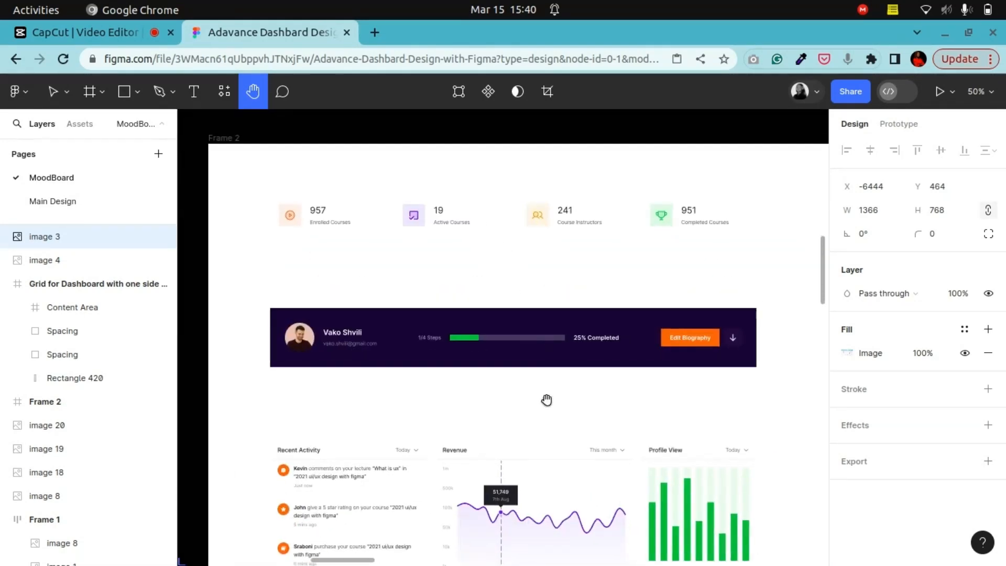
{"action": "left_click_drag", "start_coordinate": [546, 400], "coordinate": [536, 375]}
{"action": "left_click_drag", "start_coordinate": [560, 469], "coordinate": [538, 244]}
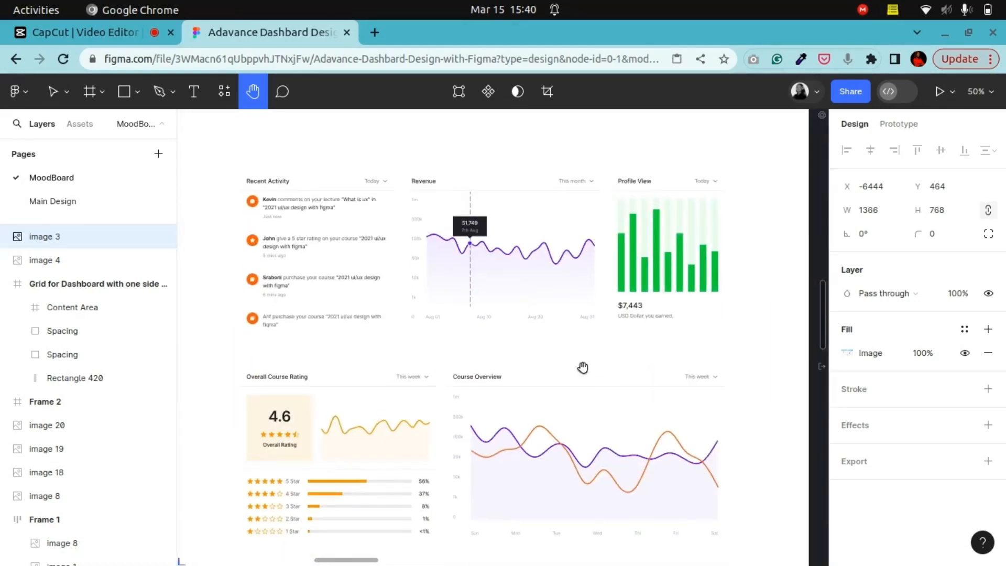
{"action": "left_click_drag", "start_coordinate": [583, 368], "coordinate": [586, 278]}
{"action": "left_click_drag", "start_coordinate": [601, 366], "coordinate": [398, 527]}
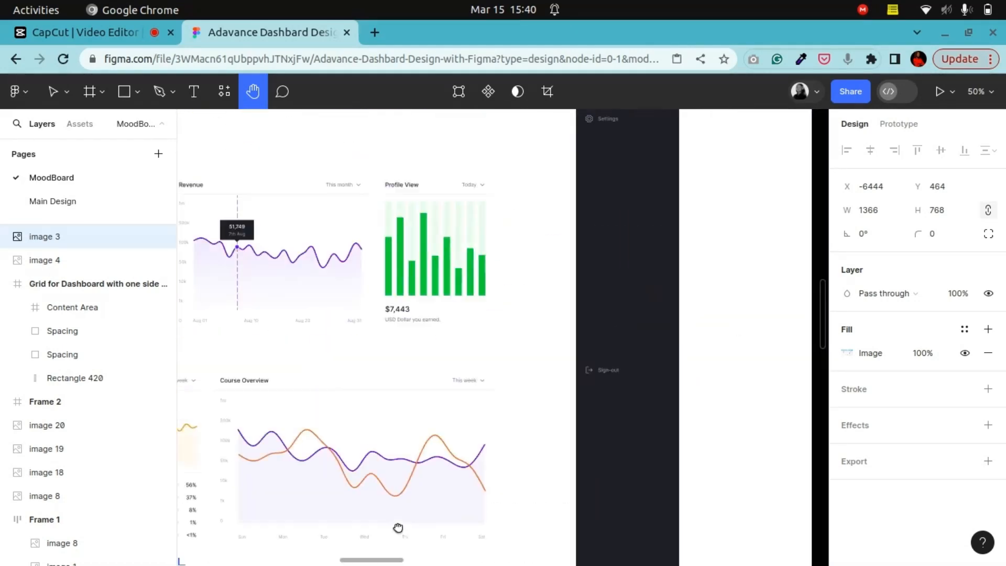
Step: Pan and zoom across the E-Tutor dashboard's activity, revenue, rating and course overview sections to study them closely
{"action": "left_click_drag", "start_coordinate": [472, 184], "coordinate": [405, 491]}
{"action": "left_click_drag", "start_coordinate": [353, 395], "coordinate": [577, 310]}
{"action": "left_click_drag", "start_coordinate": [398, 309], "coordinate": [644, 264]}
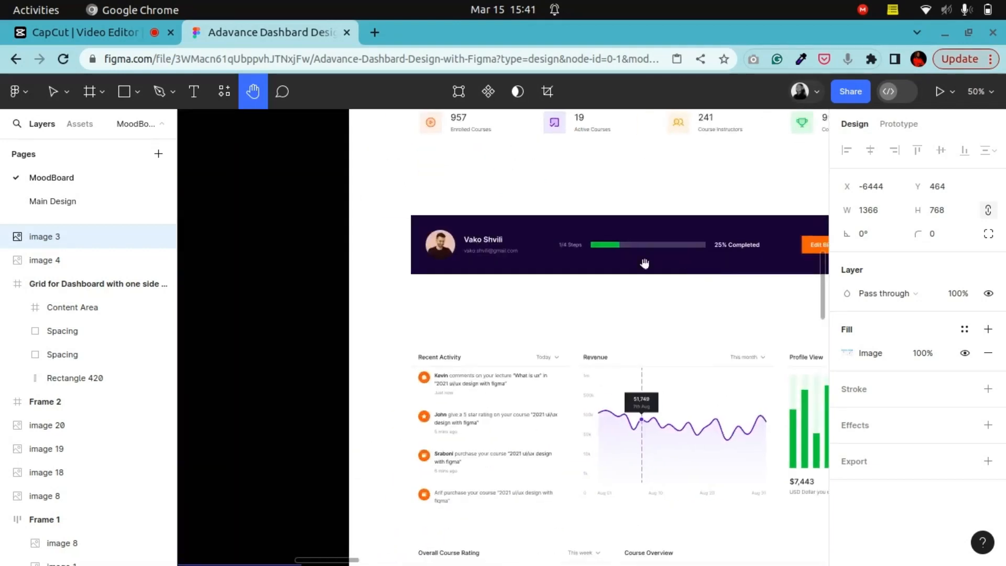
{"action": "left_click_drag", "start_coordinate": [473, 252], "coordinate": [415, 328]}
{"action": "left_click_drag", "start_coordinate": [596, 339], "coordinate": [516, 171]}
{"action": "left_click_drag", "start_coordinate": [505, 321], "coordinate": [504, 296]}
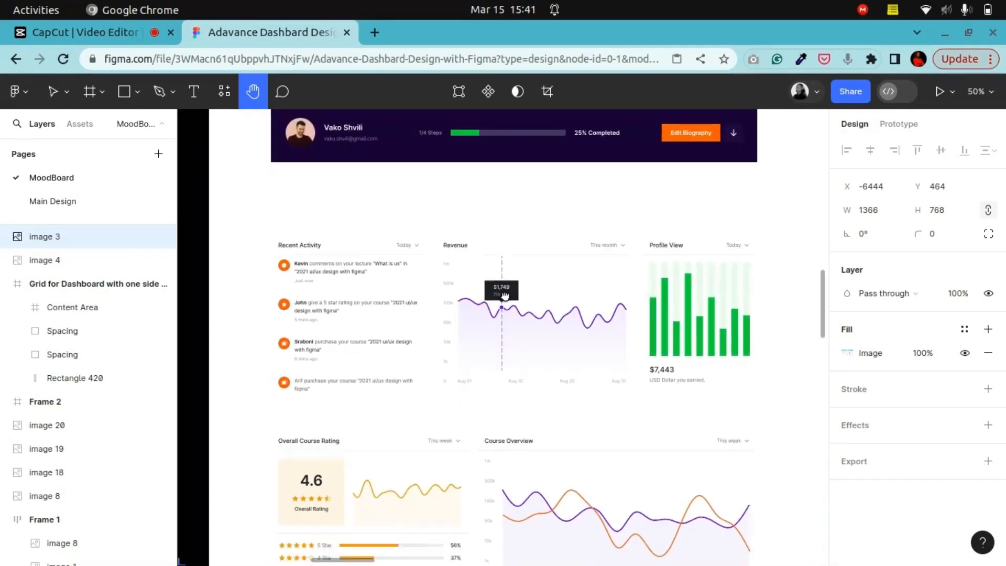
{"action": "scroll", "coordinate": [534, 332], "scroll_direction": "down", "scroll_amount": 5}
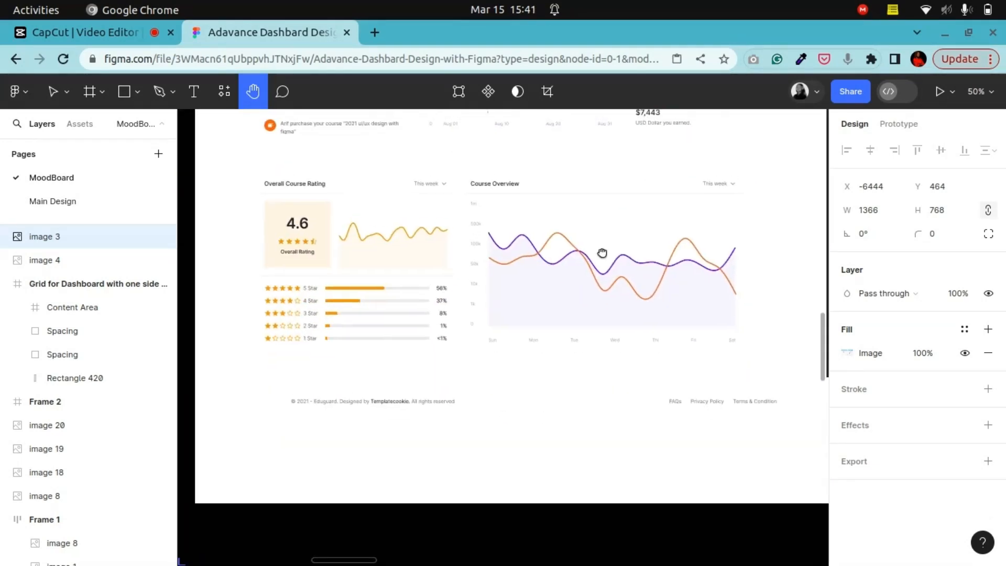
{"action": "scroll", "coordinate": [601, 253], "scroll_direction": "up", "scroll_amount": 10}
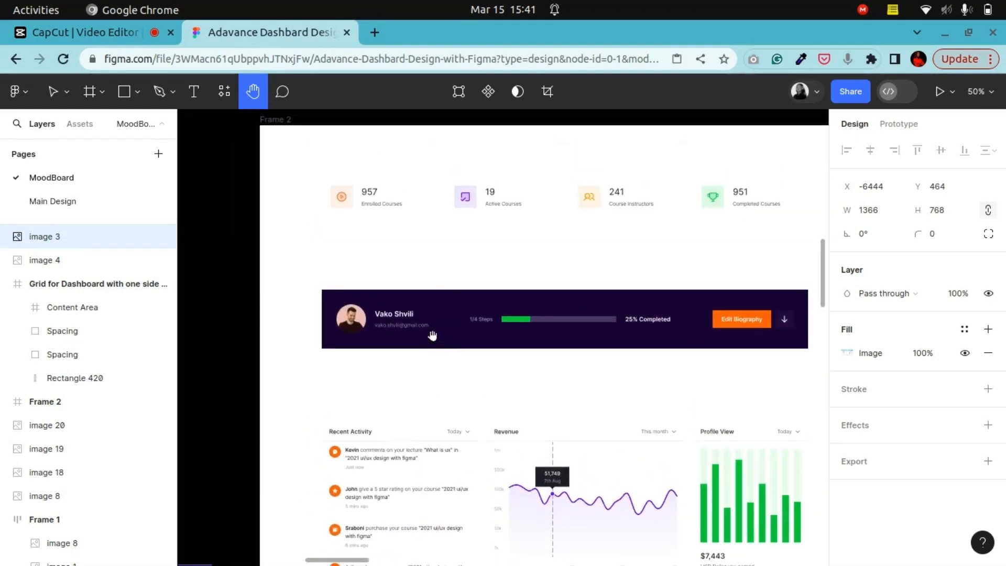
{"action": "scroll", "coordinate": [508, 301], "scroll_direction": "down", "scroll_amount": 3}
{"action": "scroll", "coordinate": [508, 301], "scroll_direction": "right", "scroll_amount": 2}
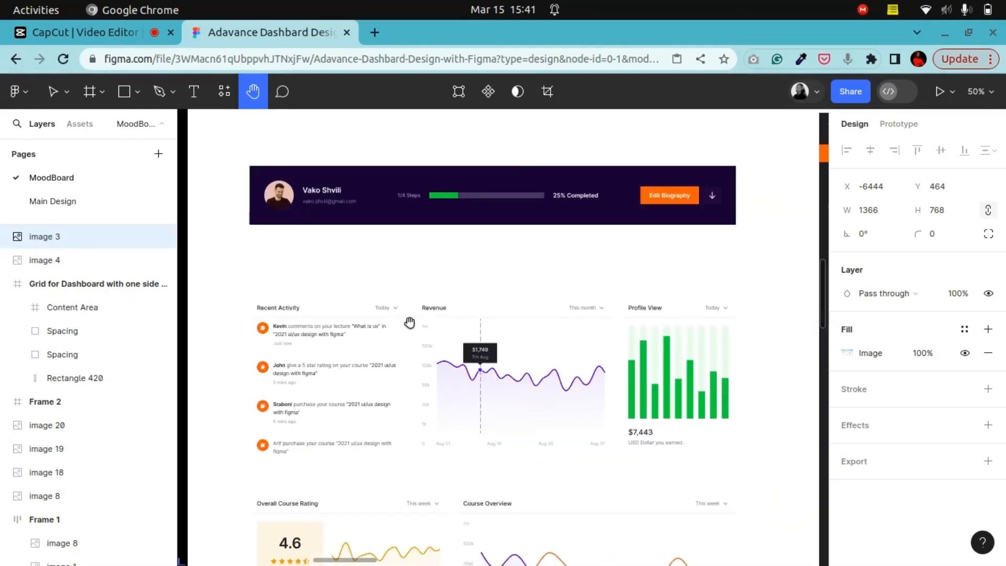
{"action": "scroll", "coordinate": [554, 374], "scroll_direction": "down", "scroll_amount": 3}
{"action": "scroll", "coordinate": [554, 375], "scroll_direction": "left", "scroll_amount": 1}
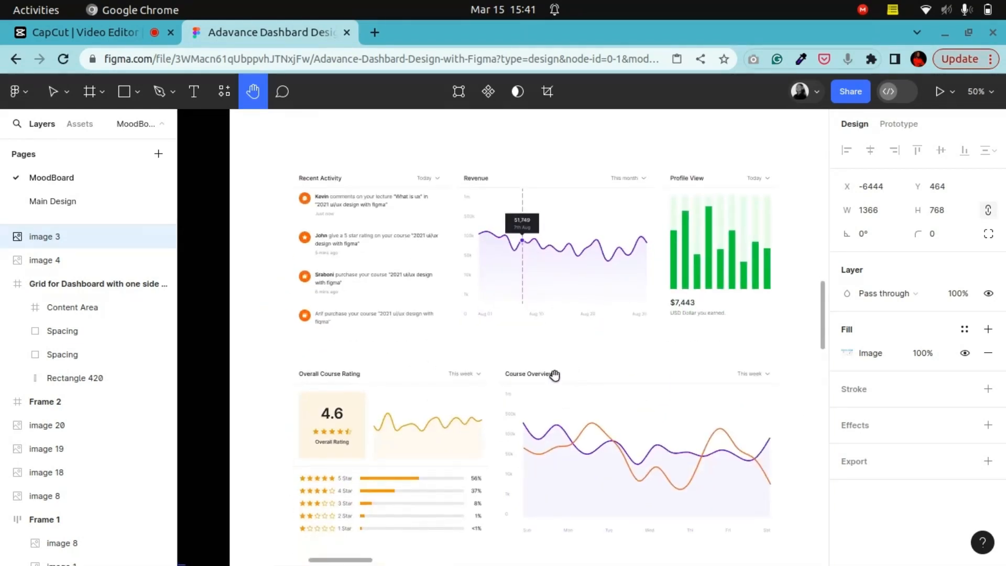
{"action": "left_click_drag", "start_coordinate": [554, 374], "coordinate": [600, 343]}
{"action": "left_click_drag", "start_coordinate": [657, 382], "coordinate": [544, 292]}
{"action": "left_click_drag", "start_coordinate": [413, 325], "coordinate": [498, 374]}
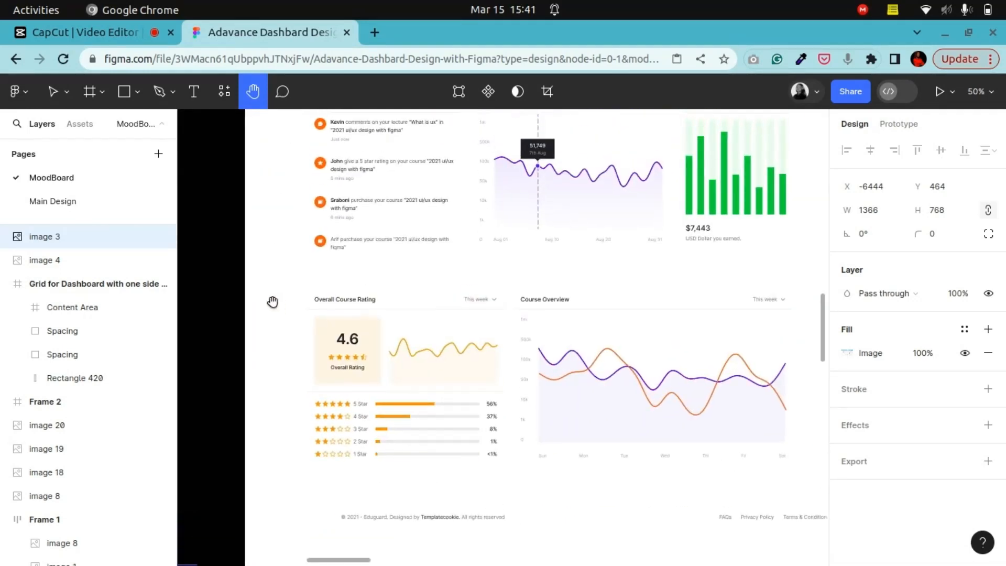
{"action": "left_click_drag", "start_coordinate": [547, 245], "coordinate": [538, 454]}
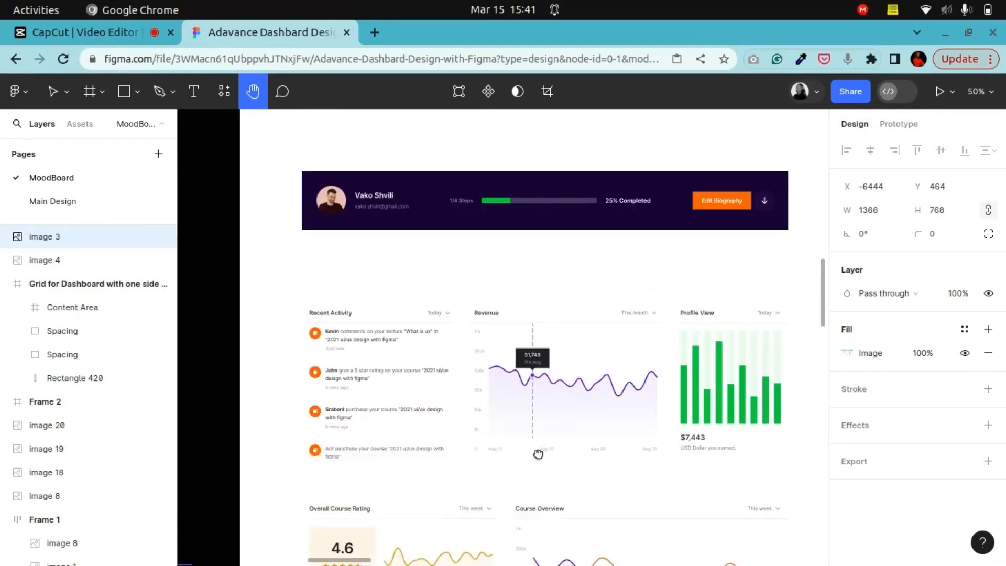
{"action": "scroll", "coordinate": [544, 341], "scroll_direction": "up", "scroll_amount": 4}
{"action": "scroll", "coordinate": [550, 373], "scroll_direction": "down", "scroll_amount": 5, "text": "ctrl"}
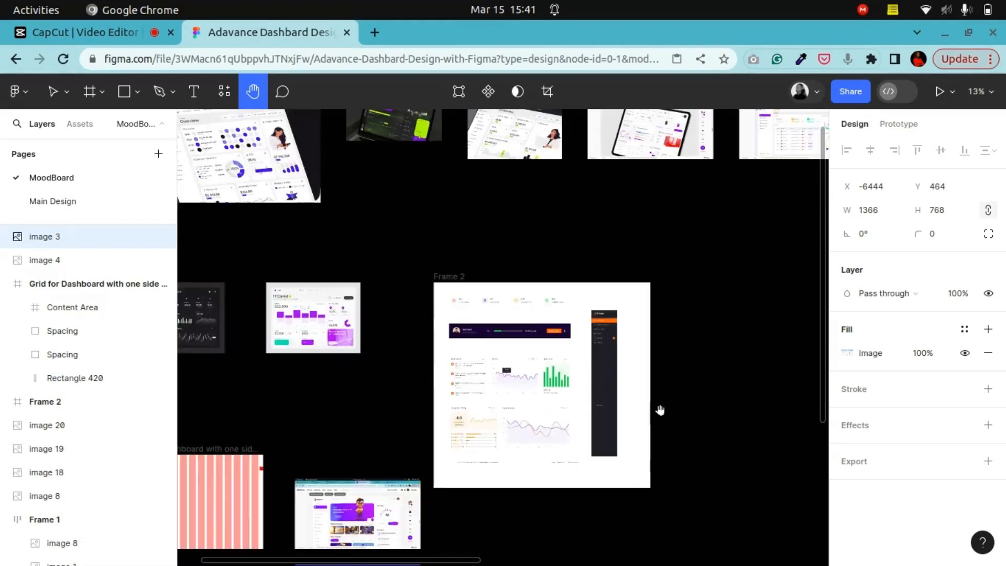
{"action": "scroll", "coordinate": [662, 335], "scroll_direction": "down", "scroll_amount": 3}
{"action": "scroll", "coordinate": [576, 279], "scroll_direction": "left", "scroll_amount": 4}
{"action": "scroll", "coordinate": [524, 262], "scroll_direction": "down", "scroll_amount": 3}
{"action": "scroll", "coordinate": [529, 301], "scroll_direction": "up", "scroll_amount": 3, "text": "ctrl"}
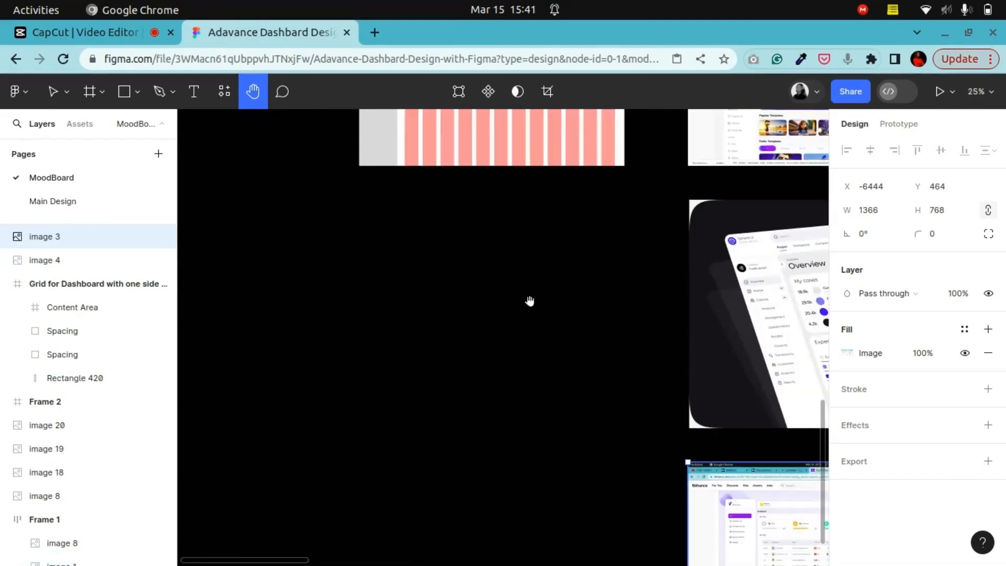
{"action": "scroll", "coordinate": [530, 301], "scroll_direction": "right", "scroll_amount": 4}
{"action": "scroll", "coordinate": [440, 226], "scroll_direction": "down", "scroll_amount": 1}
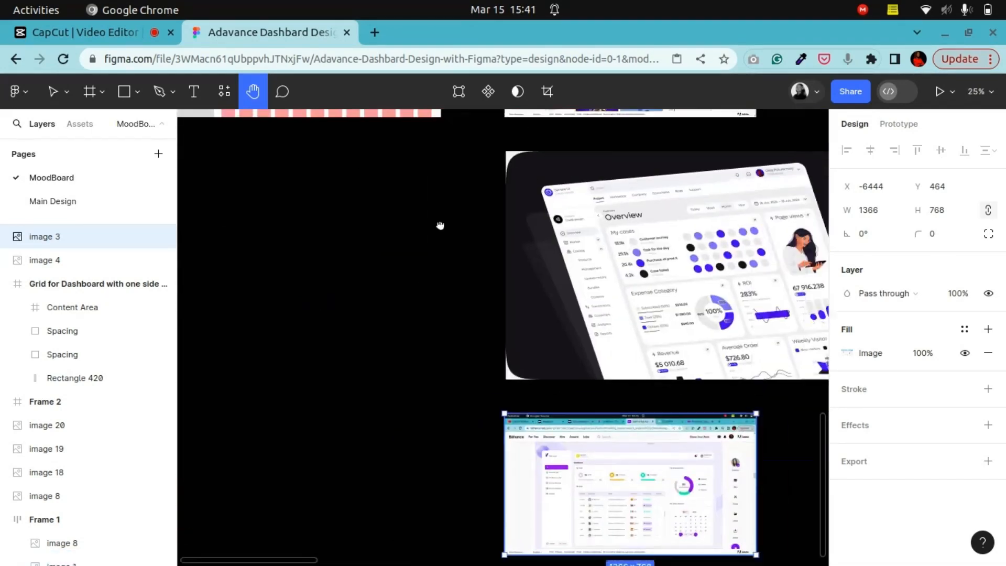
Step: Add a 1440 × 1024 Wireframe frame and move it below the grid reference frame
{"action": "left_click", "coordinate": [53, 93]}
{"action": "left_click", "coordinate": [81, 99]}
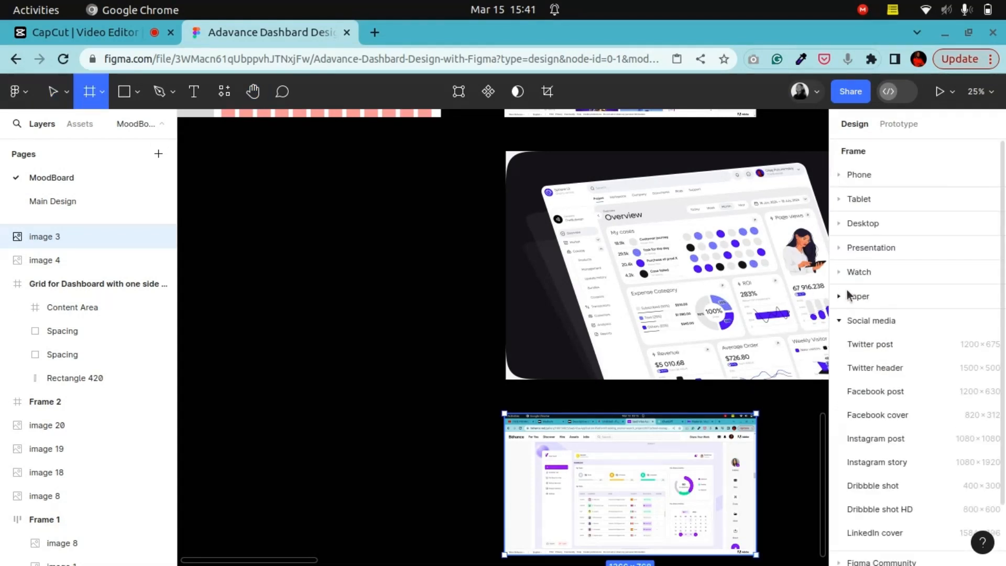
{"action": "left_click", "coordinate": [843, 227]}
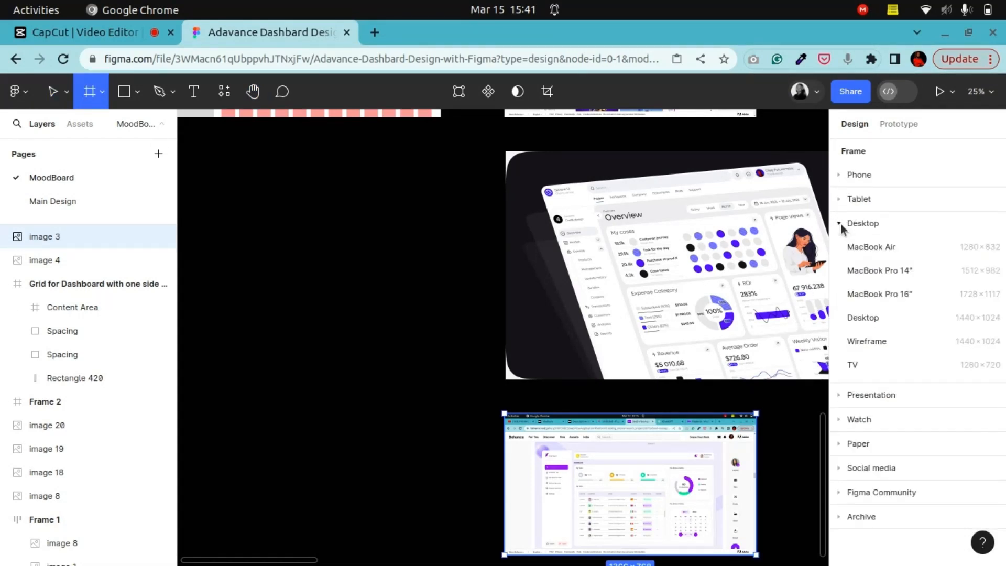
{"action": "left_click", "coordinate": [874, 340]}
{"action": "left_click_drag", "start_coordinate": [744, 342], "coordinate": [312, 368]}
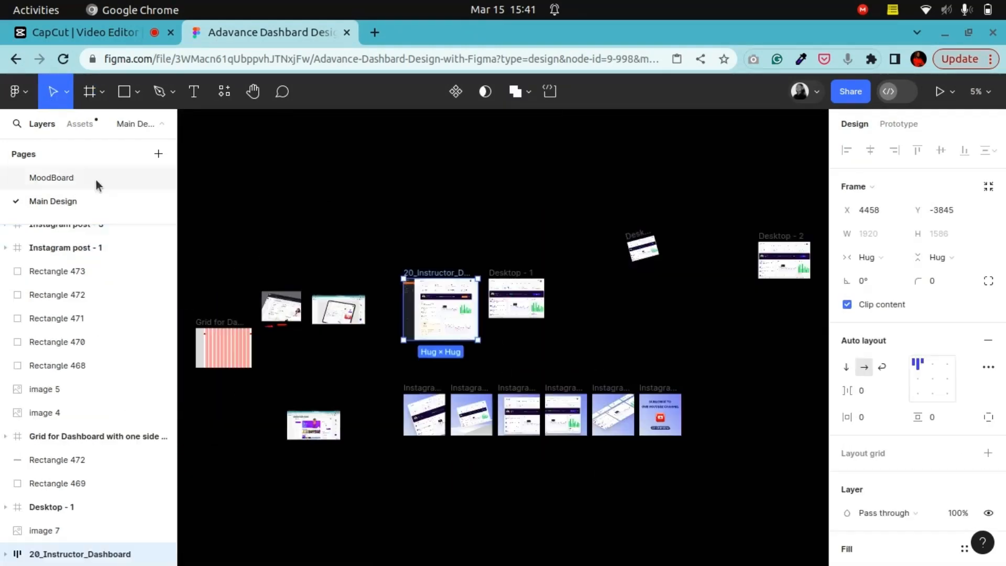
{"action": "left_click", "coordinate": [96, 180]}
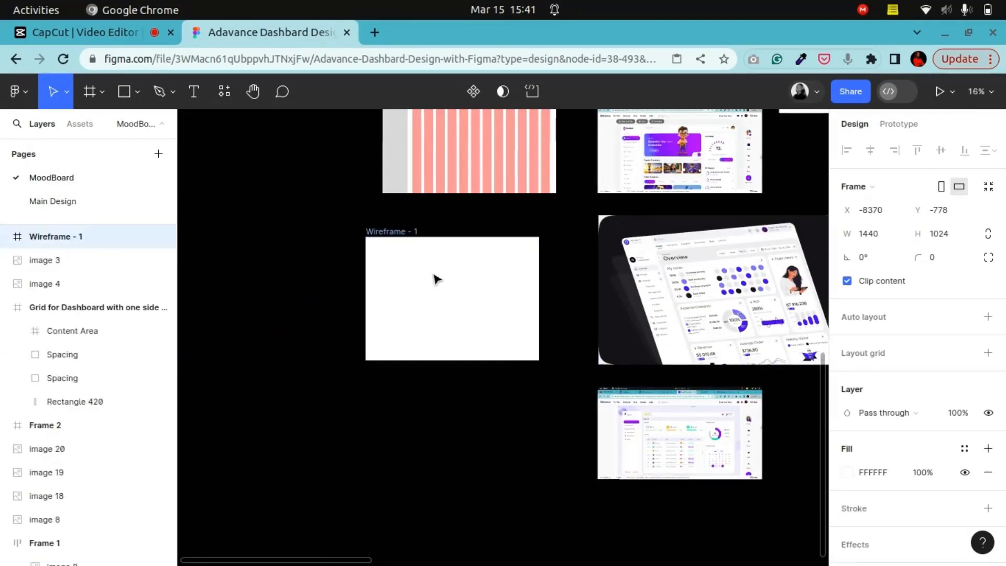
{"action": "left_click_drag", "start_coordinate": [435, 277], "coordinate": [439, 272]}
{"action": "scroll", "coordinate": [453, 328], "scroll_direction": "up", "scroll_amount": 3}
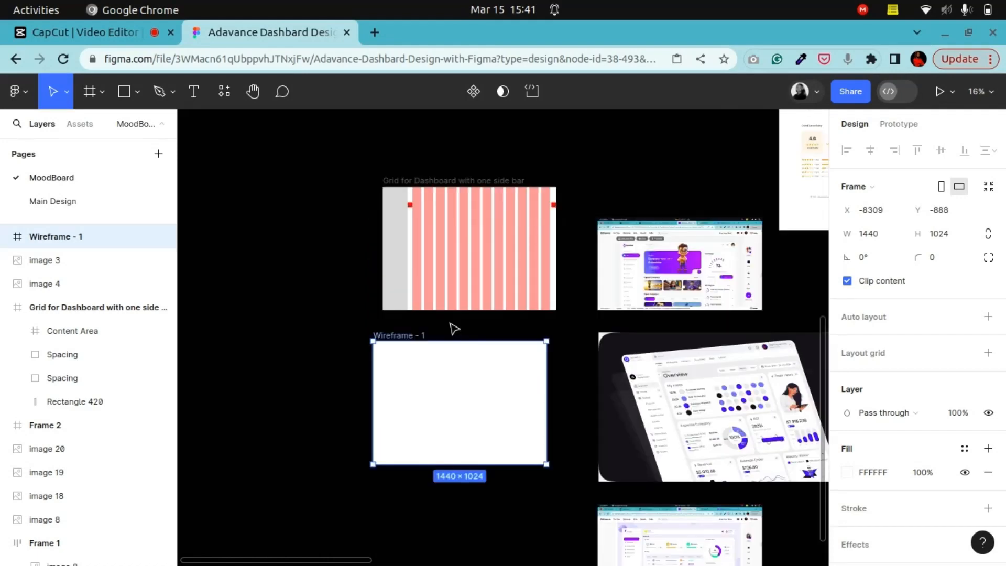
{"action": "scroll", "coordinate": [503, 341], "scroll_direction": "up", "scroll_amount": 3}
{"action": "scroll", "coordinate": [550, 361], "scroll_direction": "down", "scroll_amount": 3}
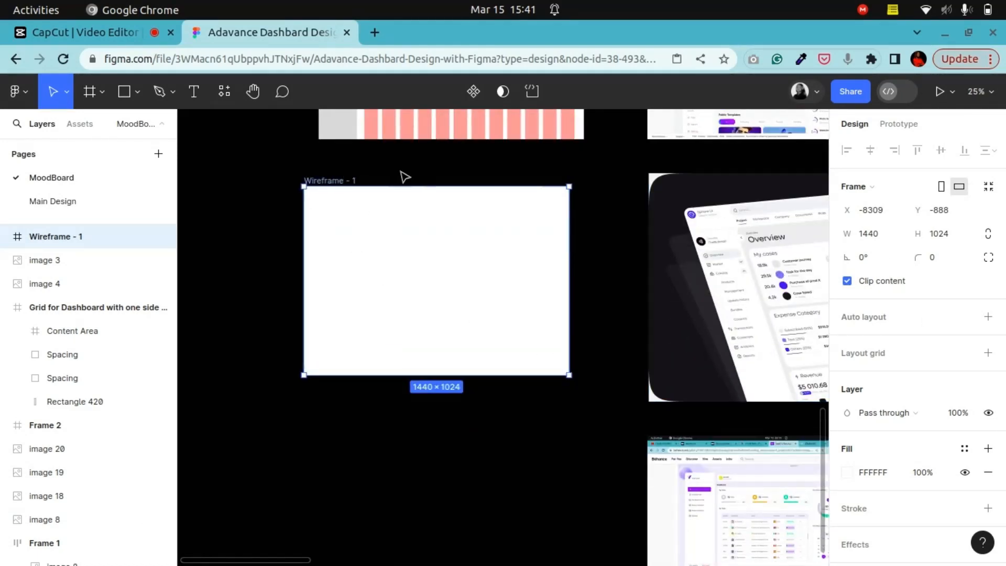
Step: Add a 1440 × 1024 Desktop frame, place it below the Wireframe frame, and delete the Wireframe frame
{"action": "key", "text": "f"}
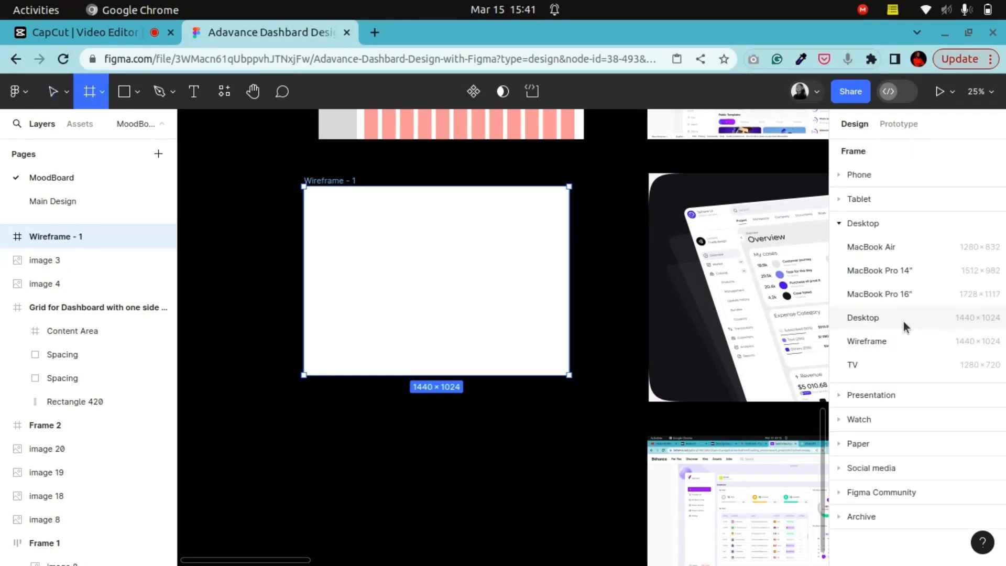
{"action": "left_click", "coordinate": [483, 260]}
{"action": "key", "text": "Delete"}
{"action": "key", "text": "f"}
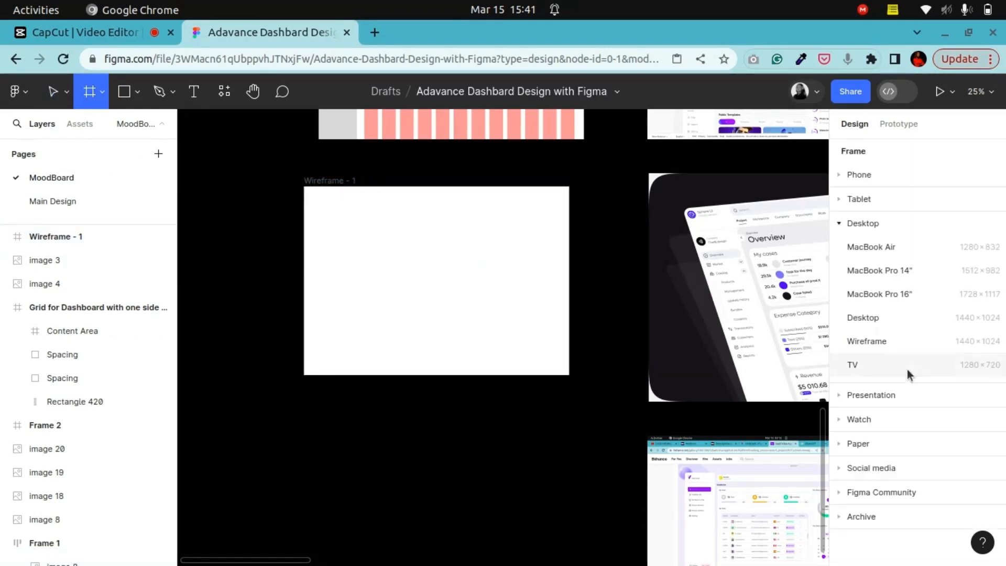
{"action": "left_click", "coordinate": [857, 315]}
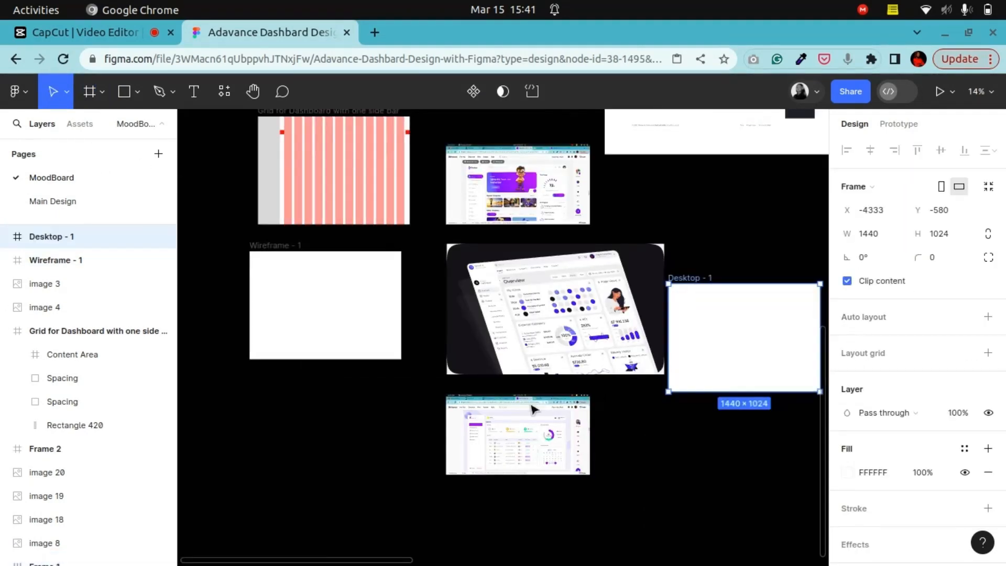
{"action": "left_click_drag", "start_coordinate": [768, 330], "coordinate": [349, 392]}
{"action": "left_click", "coordinate": [319, 278]}
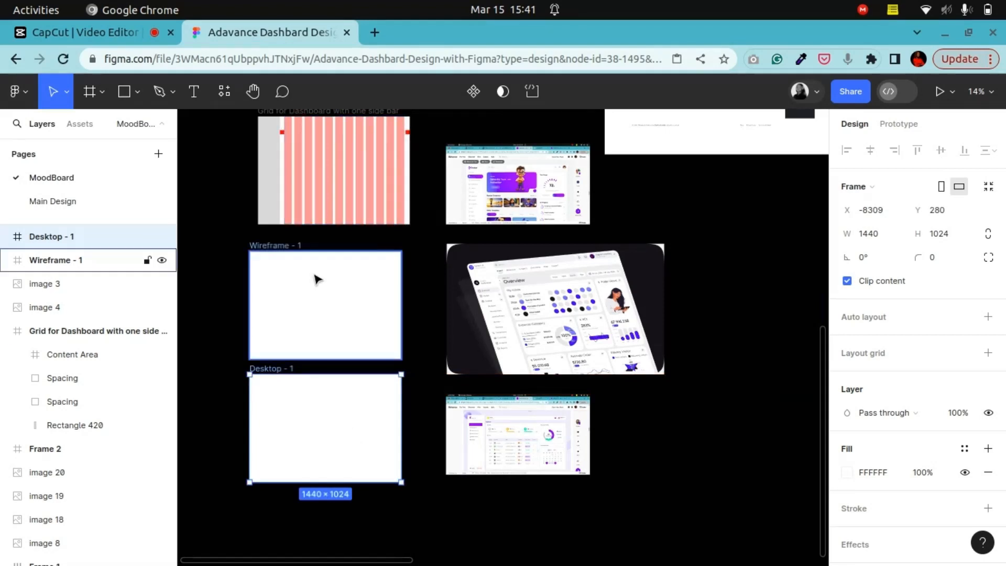
{"action": "key", "text": "Delete"}
Step: Position the Desktop frame directly below the sidebar grid reference frame
{"action": "left_click", "coordinate": [253, 92]}
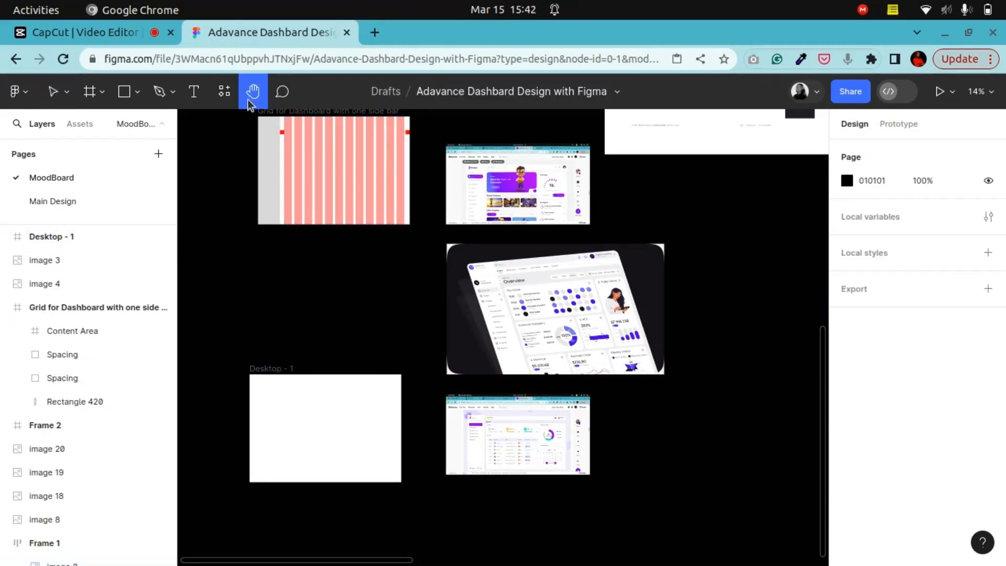
{"action": "left_click_drag", "start_coordinate": [367, 343], "coordinate": [559, 350]}
{"action": "scroll", "coordinate": [577, 395], "scroll_direction": "up", "scroll_amount": 3}
{"action": "left_click_drag", "start_coordinate": [577, 395], "coordinate": [475, 316]}
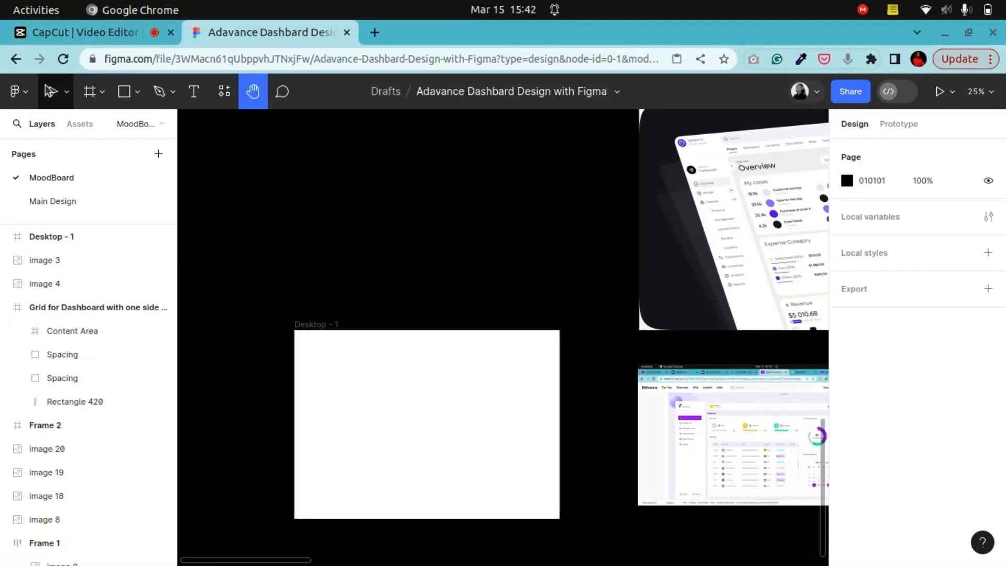
{"action": "left_click", "coordinate": [53, 91]}
{"action": "left_click", "coordinate": [365, 424]}
{"action": "left_click_drag", "start_coordinate": [407, 447], "coordinate": [413, 294]}
{"action": "scroll", "coordinate": [414, 296], "scroll_direction": "up", "scroll_amount": 4}
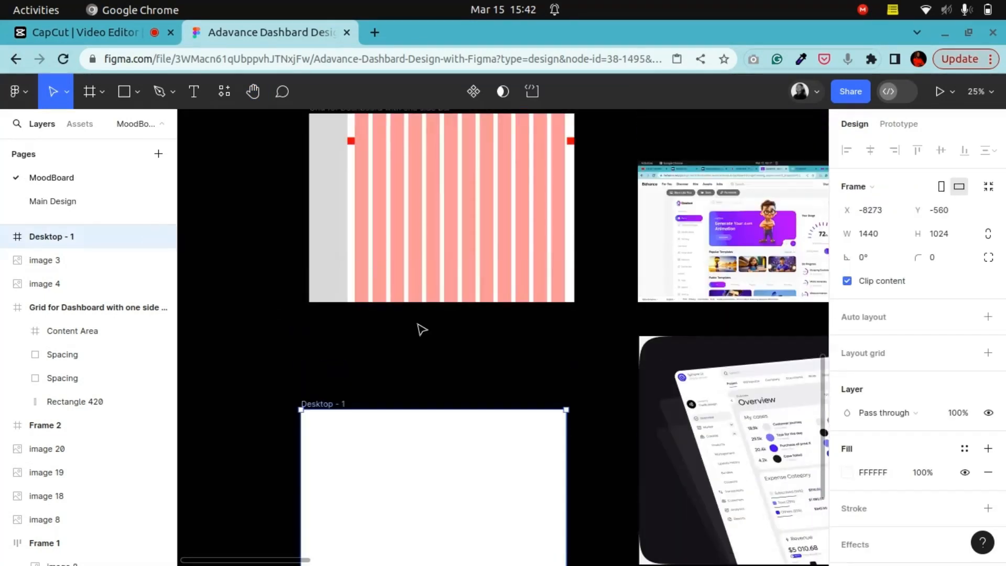
{"action": "left_click_drag", "start_coordinate": [424, 454], "coordinate": [432, 397]}
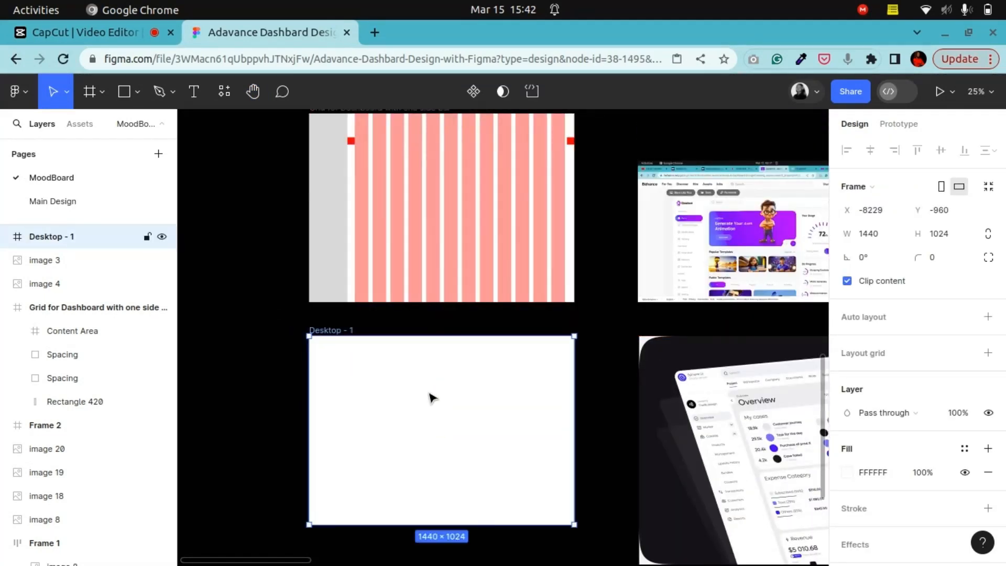
Step: Rename the Desktop frame to Dashboard Home Page
{"action": "double_click", "coordinate": [336, 330]}
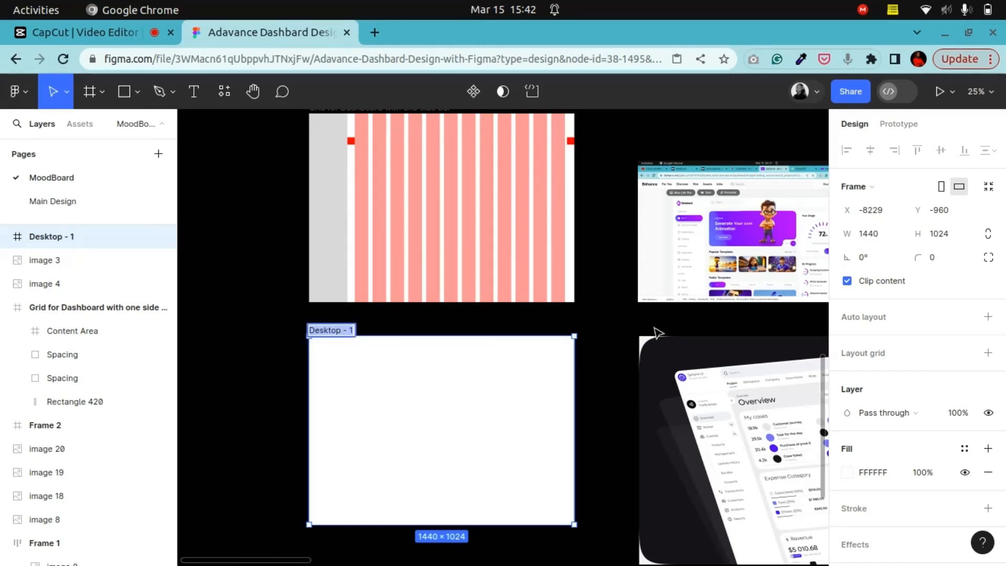
{"action": "type", "text": "Dashboar"}
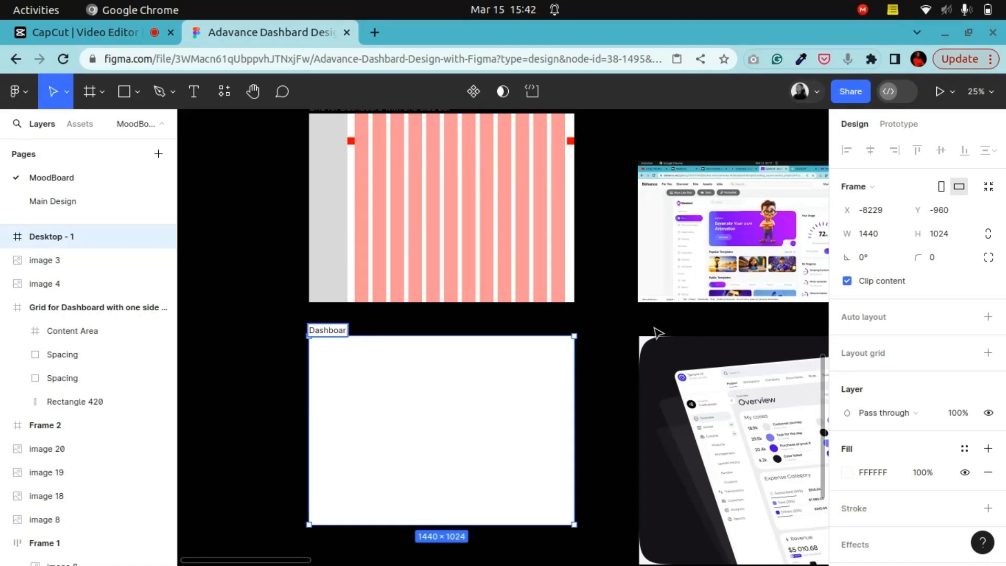
{"action": "type", "text": "d Boa"}
{"action": "key", "text": "BackSpace"}
{"action": "key", "text": "BackSpace"}
{"action": "key", "text": "BackSpace"}
{"action": "type", "text": "age"}
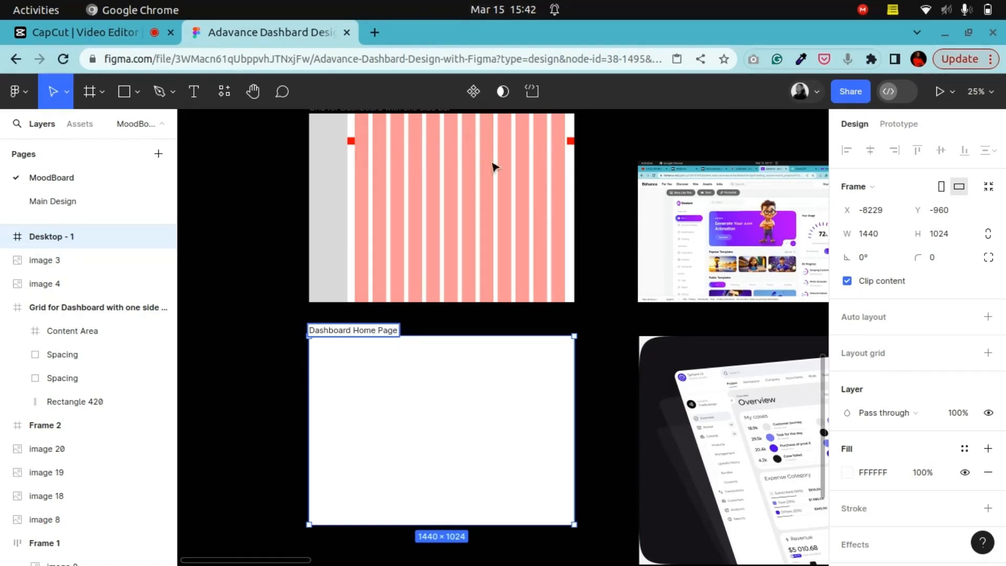
{"action": "left_click", "coordinate": [269, 403]}
{"action": "left_click", "coordinate": [338, 338]}
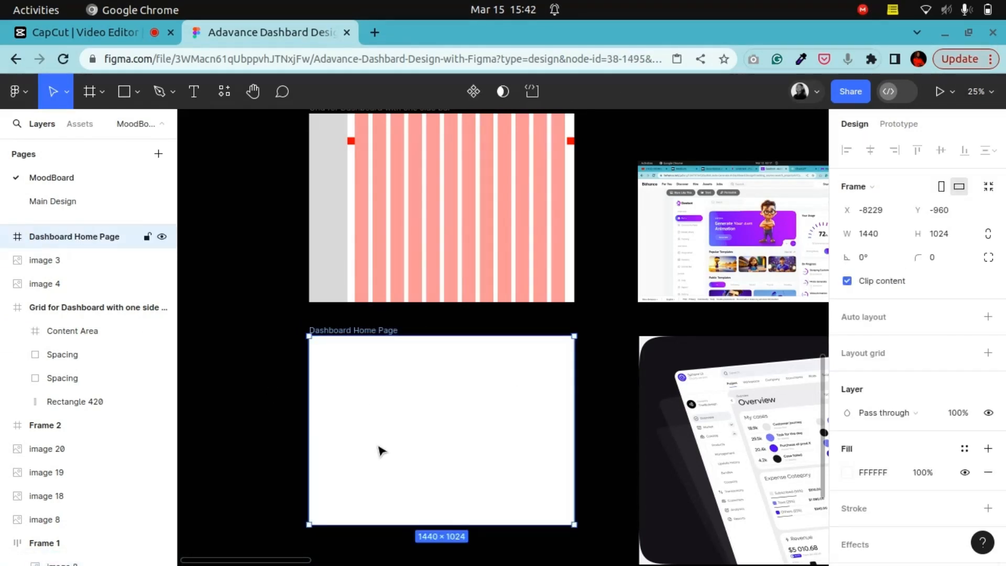
Step: Draw a sidebar rectangle about 221 × 1024 along the left edge of the Dashboard Home Page frame
{"action": "scroll", "coordinate": [446, 450], "scroll_direction": "down", "scroll_amount": 1}
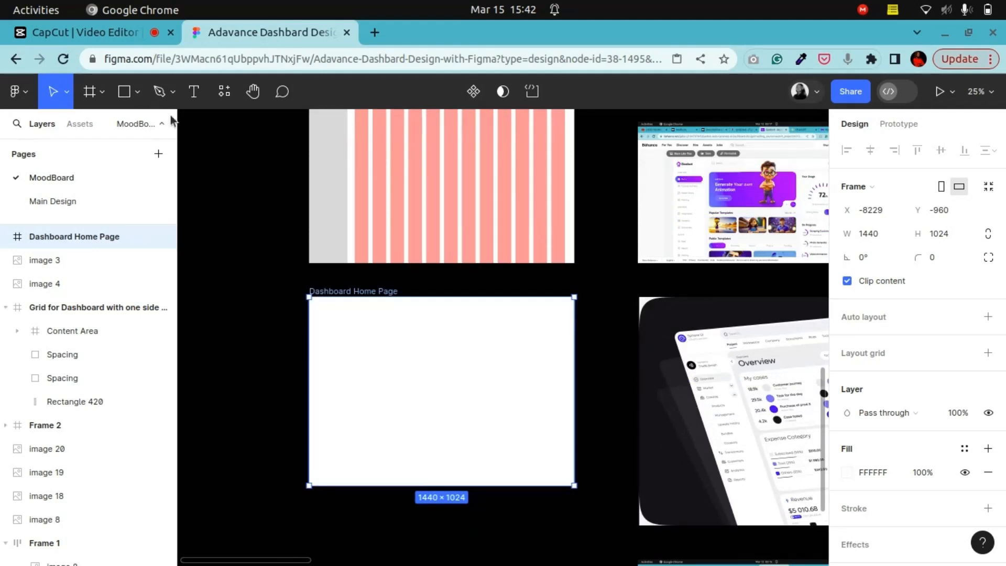
{"action": "left_click", "coordinate": [124, 95]}
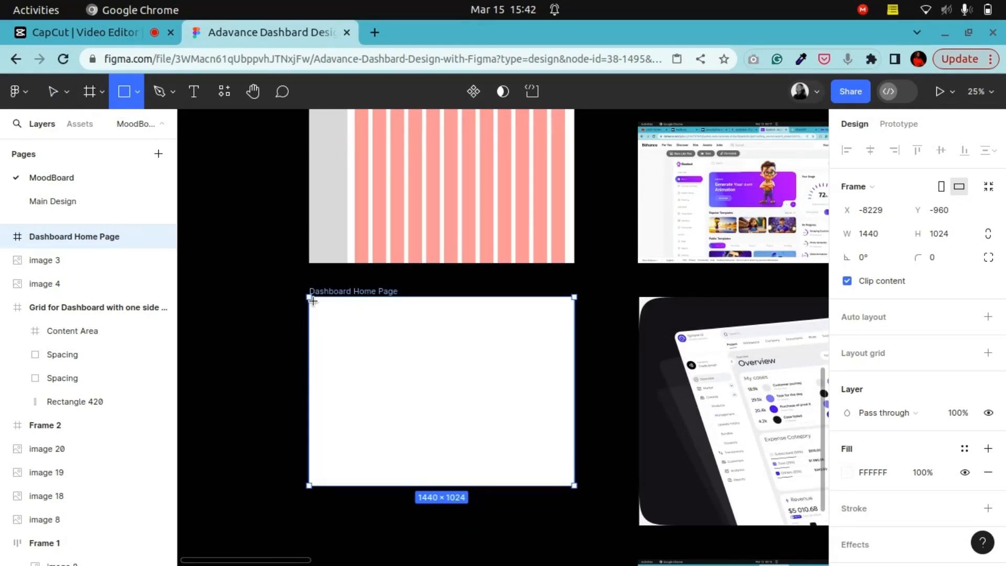
{"action": "mouse_move", "coordinate": [309, 296]}
{"action": "left_mouse_down"}
{"action": "mouse_move", "coordinate": [325, 486]}
{"action": "mouse_move", "coordinate": [349, 486]}
{"action": "left_mouse_up"}
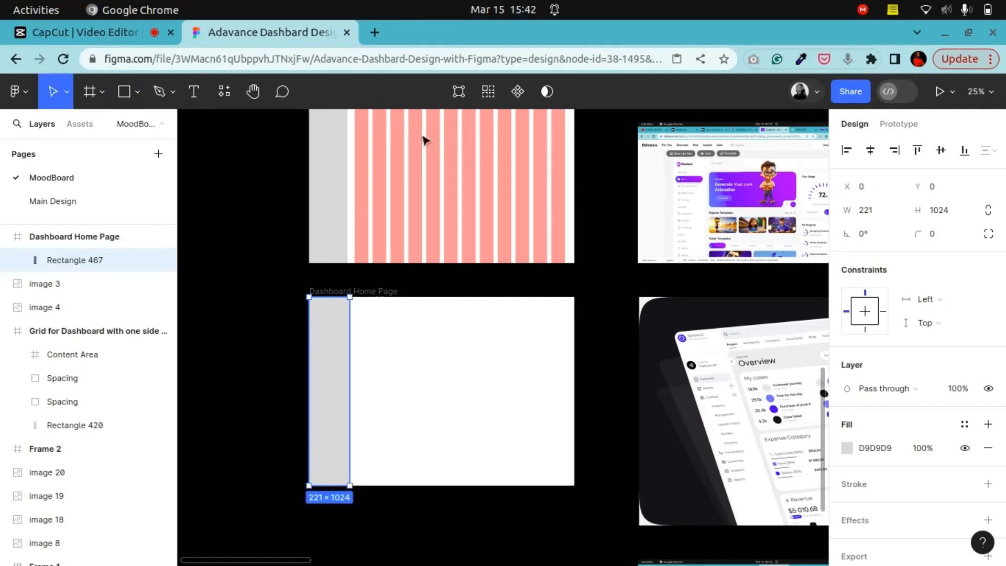
Step: Check the grid's sidebar rectangle width and set the new sidebar rectangle's width to 208
{"action": "left_click", "coordinate": [336, 229]}
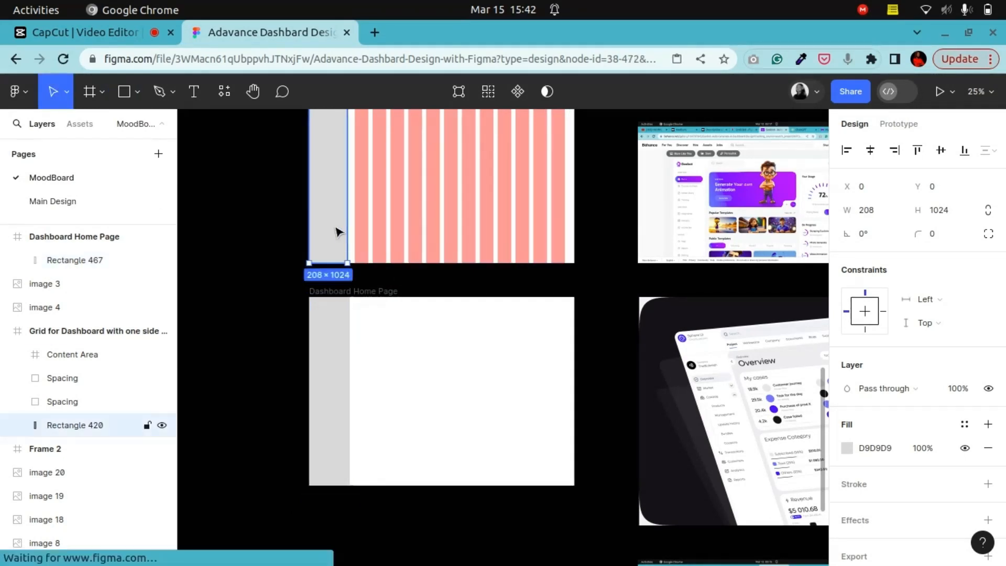
{"action": "left_click", "coordinate": [348, 378]}
{"action": "left_click", "coordinate": [875, 212]}
{"action": "double_click", "coordinate": [878, 211]}
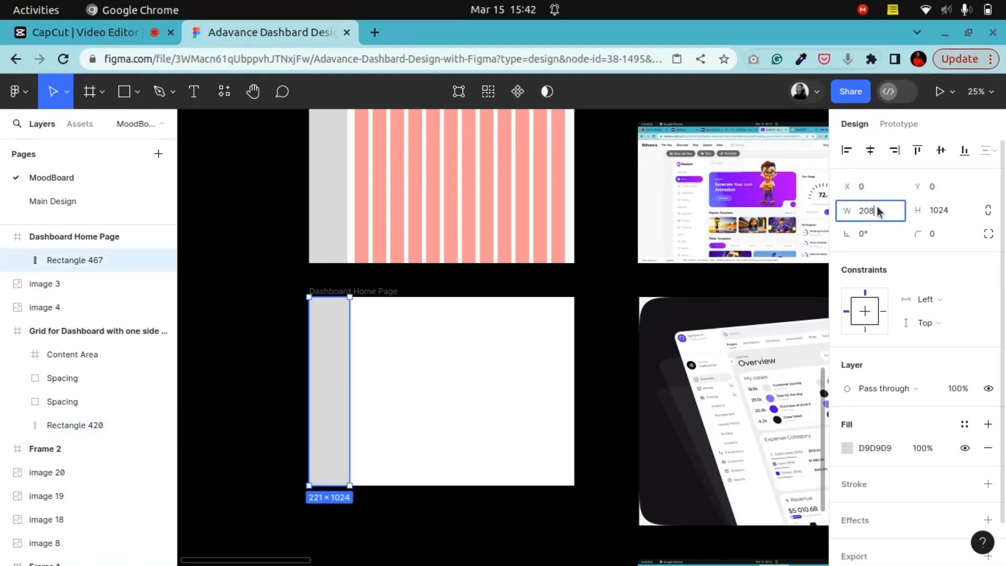
{"action": "type", "text": "208"}
{"action": "key", "text": "Return"}
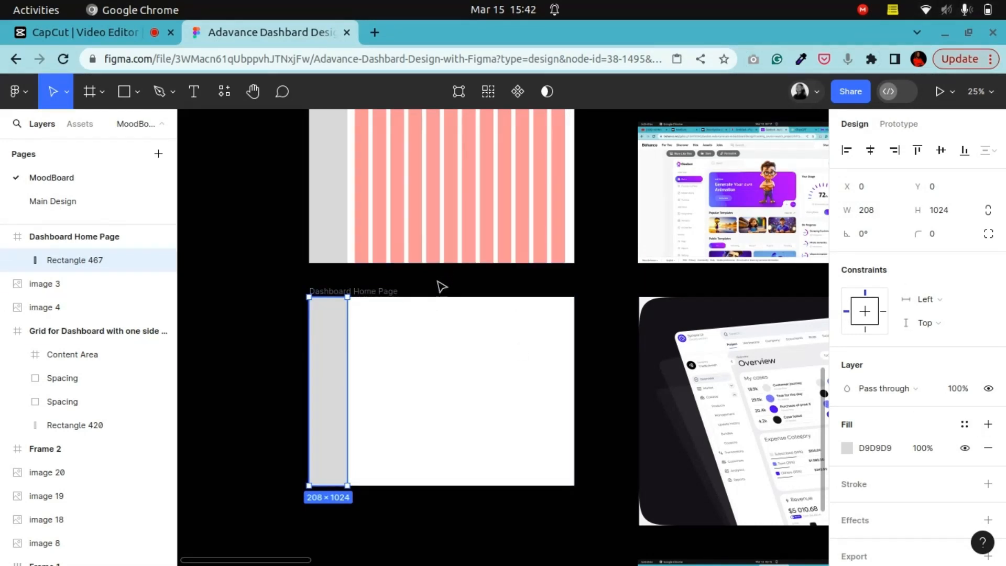
Step: Zoom to 100% and draw a small square about 26 × 26 above the Dashboard Home Page frame
{"action": "scroll", "coordinate": [435, 303], "scroll_direction": "up", "scroll_amount": 1}
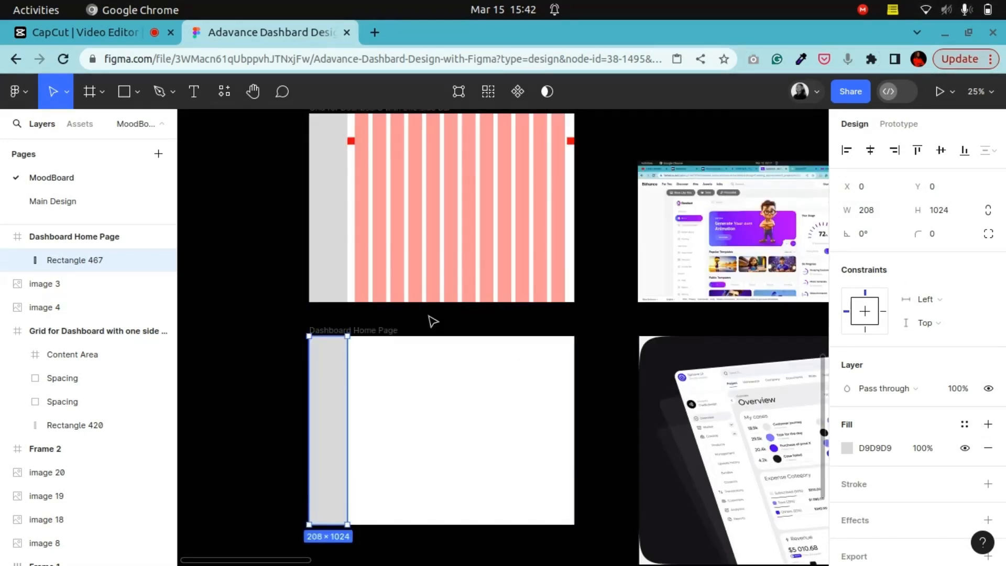
{"action": "left_click", "coordinate": [253, 91]}
{"action": "left_click_drag", "start_coordinate": [433, 368], "coordinate": [545, 351]}
{"action": "key", "text": "shift+0"}
{"action": "mouse_move", "coordinate": [472, 328]}
{"action": "left_mouse_down"}
{"action": "mouse_move", "coordinate": [580, 355]}
{"action": "mouse_move", "coordinate": [474, 330]}
{"action": "mouse_move", "coordinate": [484, 331]}
{"action": "left_mouse_up"}
{"action": "left_click", "coordinate": [125, 93]}
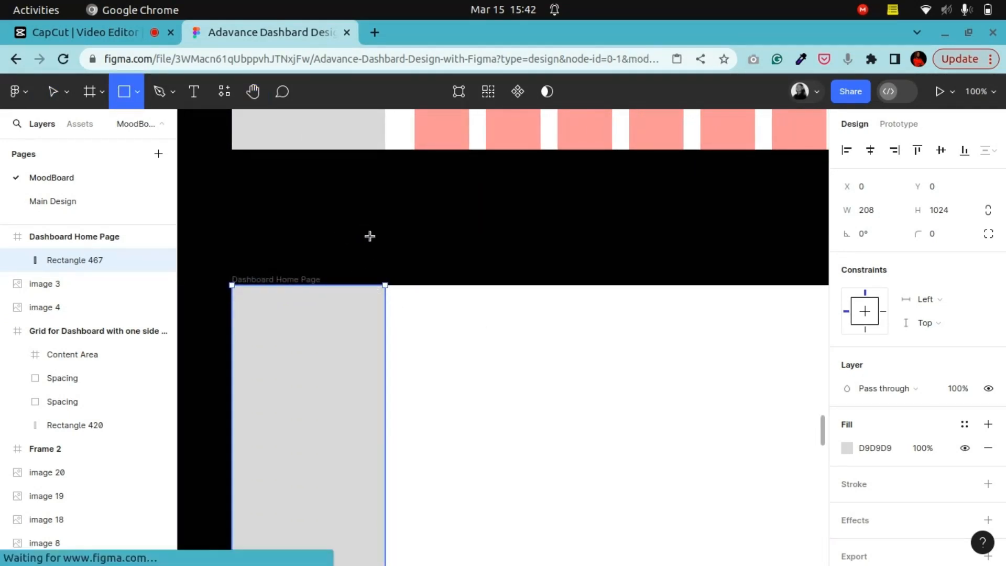
{"action": "left_click_drag", "start_coordinate": [359, 224], "coordinate": [379, 243]}
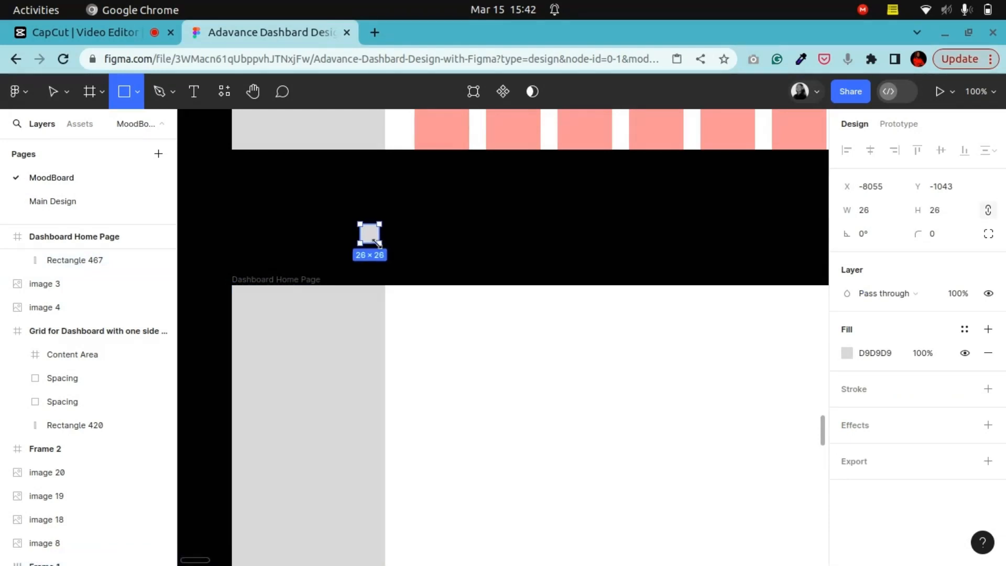
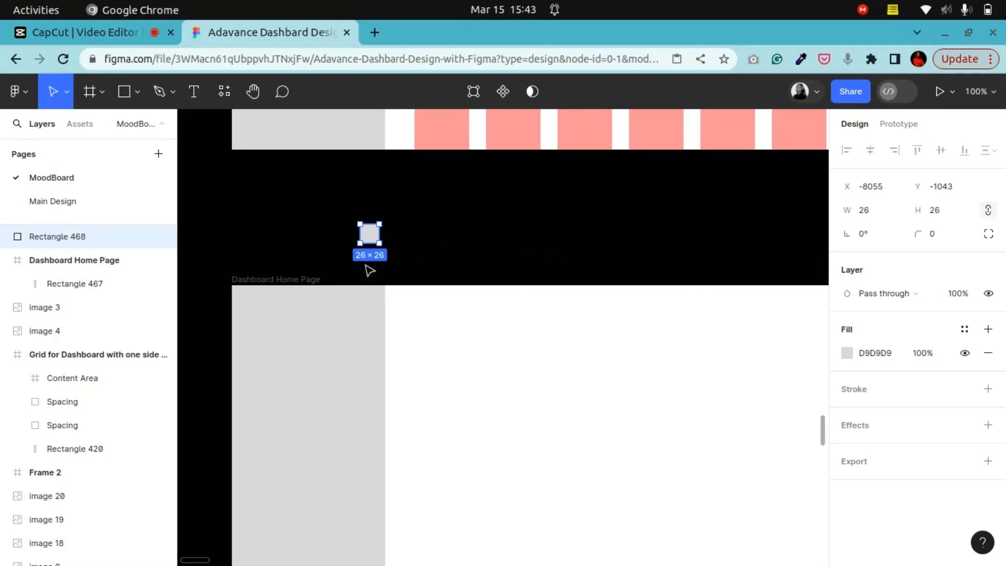
Step: Resize the small square to 8 × 8
{"action": "left_click", "coordinate": [957, 215]}
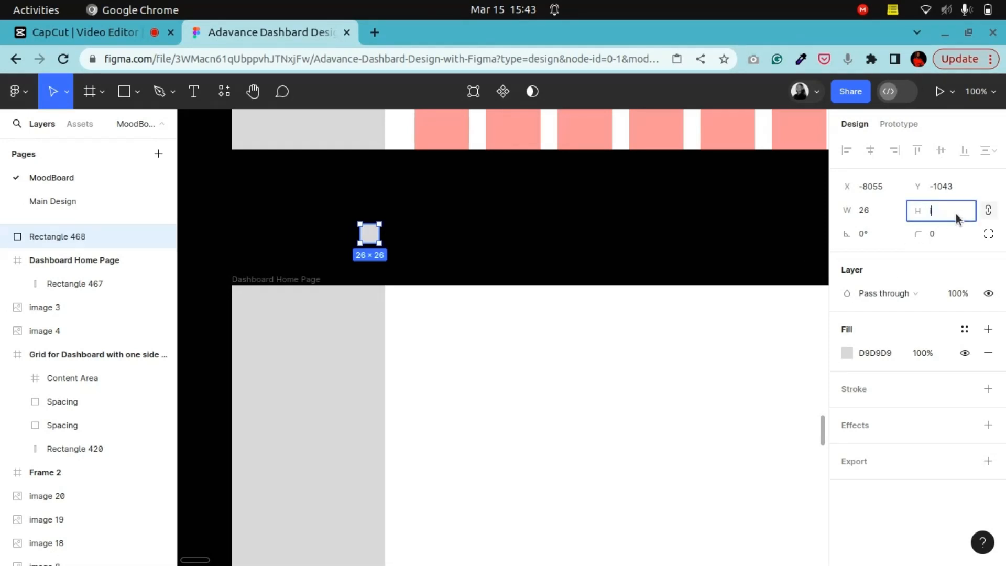
{"action": "type", "text": "8"}
{"action": "key", "text": "Return"}
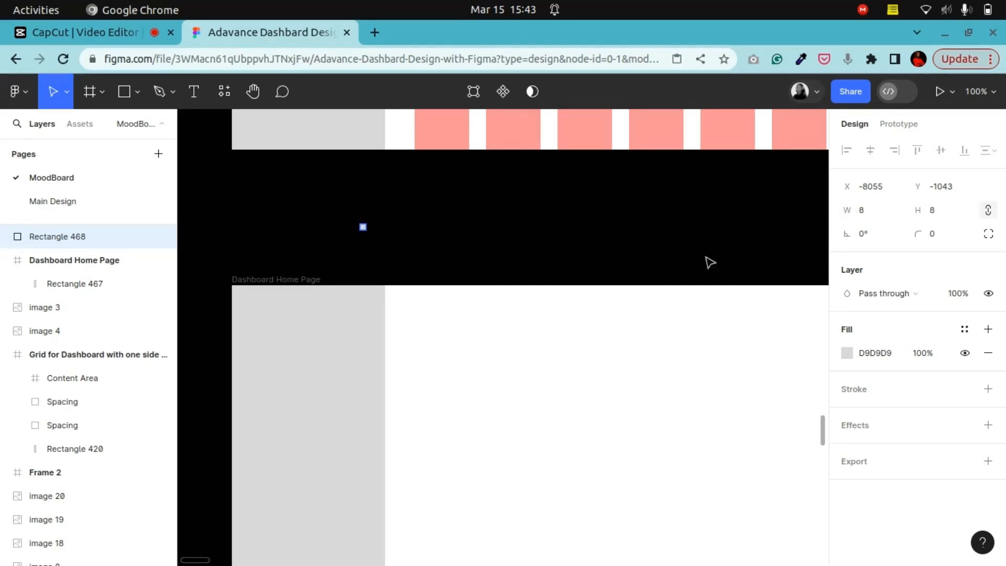
Step: Fill the 8 × 8 square with red D21515
{"action": "left_click", "coordinate": [847, 352]}
{"action": "mouse_move", "coordinate": [763, 303]}
{"action": "left_mouse_down"}
{"action": "mouse_move", "coordinate": [768, 347]}
{"action": "mouse_move", "coordinate": [796, 286]}
{"action": "left_mouse_up"}
{"action": "left_click", "coordinate": [814, 140]}
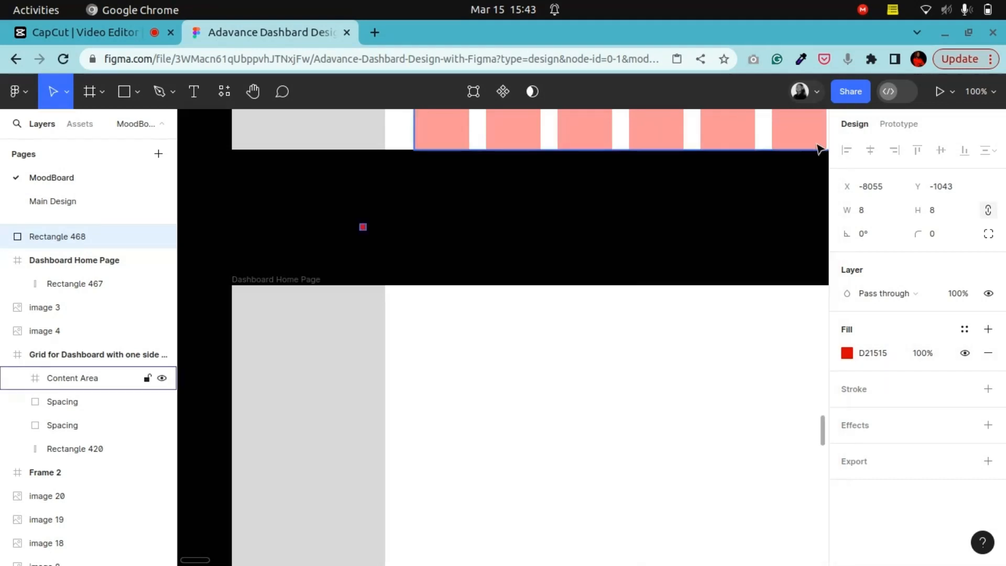
{"action": "left_click", "coordinate": [450, 236]}
Step: Duplicate the red square, placing the copy just to its right
{"action": "left_click", "coordinate": [262, 98]}
{"action": "scroll", "coordinate": [395, 348], "scroll_direction": "up", "scroll_amount": 10, "text": "ctrl"}
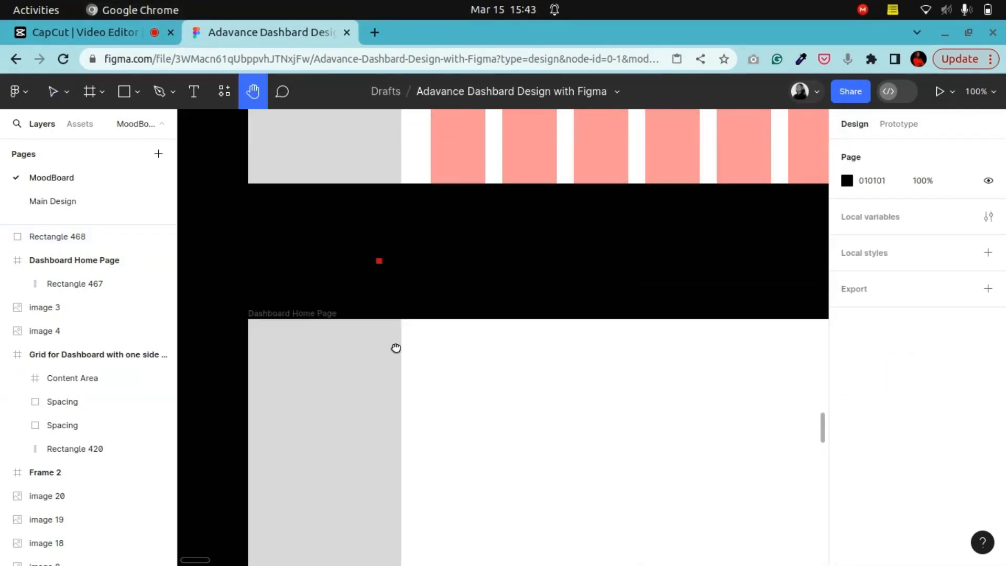
{"action": "left_click_drag", "start_coordinate": [419, 315], "coordinate": [427, 302]}
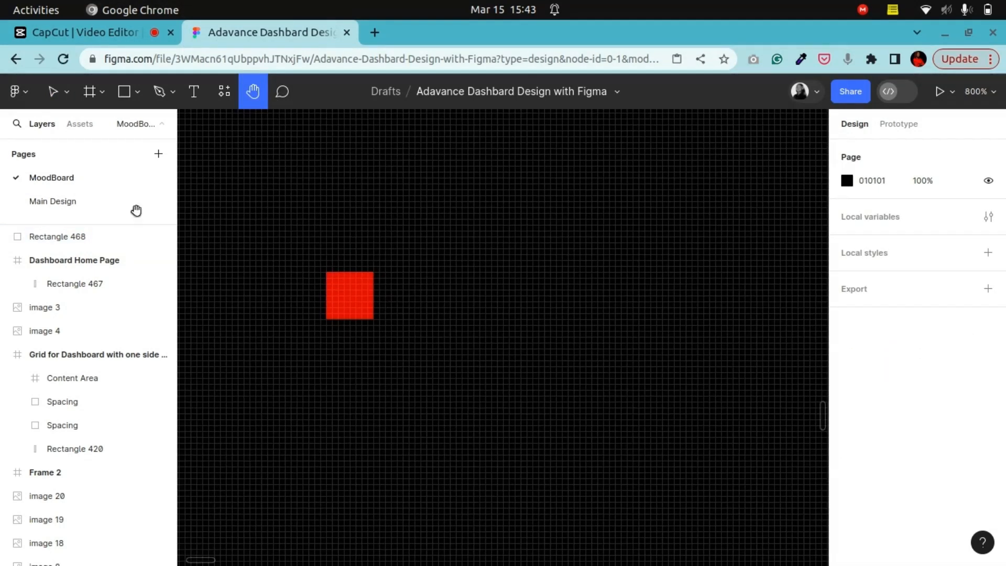
{"action": "left_click", "coordinate": [53, 92]}
{"action": "left_click", "coordinate": [350, 307]}
{"action": "left_click", "coordinate": [350, 308]}
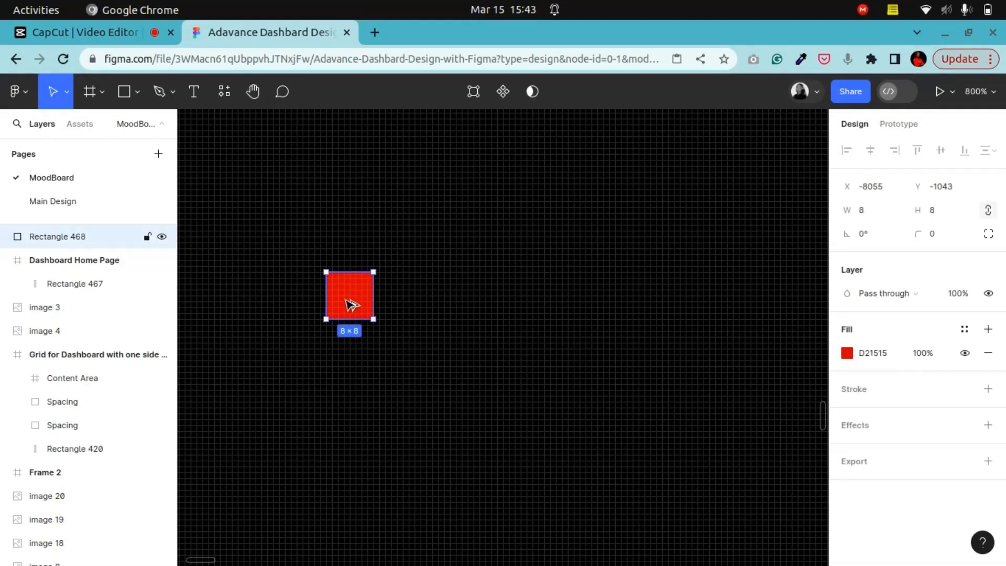
{"action": "left_click_drag", "start_coordinate": [351, 305], "coordinate": [413, 299], "text": "alt"}
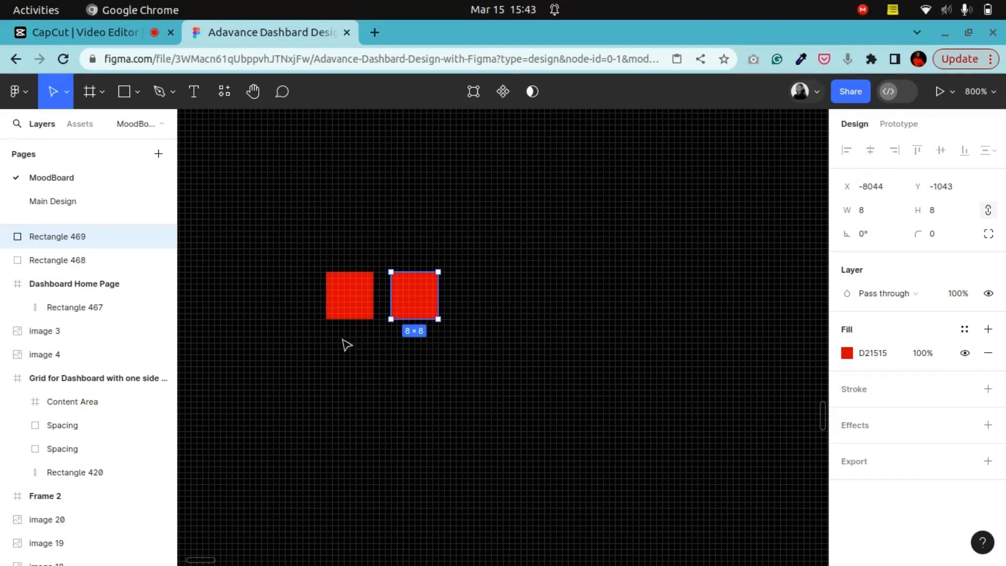
Step: Resize the copy to 16 × 16 and move it up so its bottom aligns with the first square
{"action": "left_click", "coordinate": [354, 305]}
{"action": "left_click", "coordinate": [431, 297]}
{"action": "left_click", "coordinate": [944, 213]}
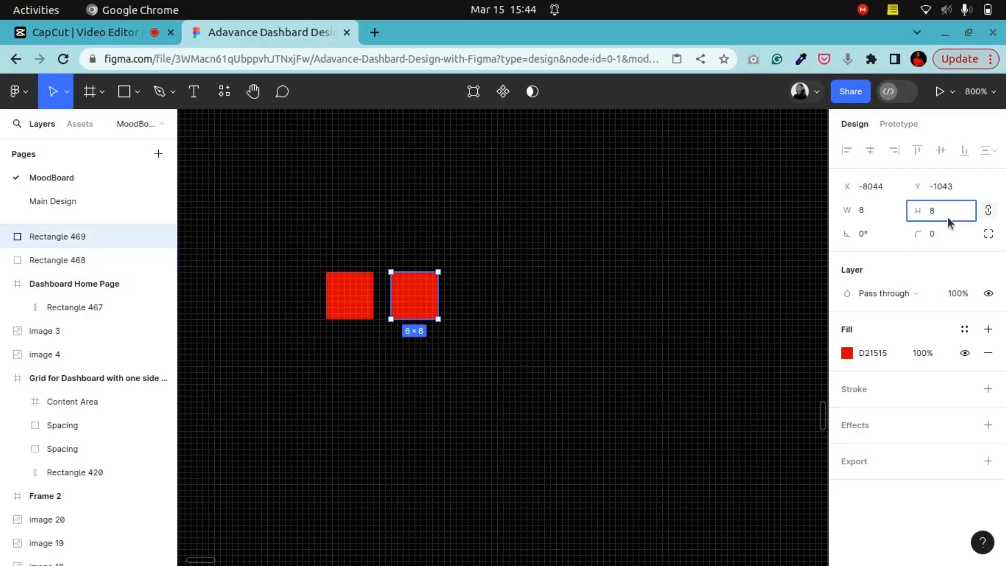
{"action": "type", "text": "+8"}
{"action": "key", "text": "Return"}
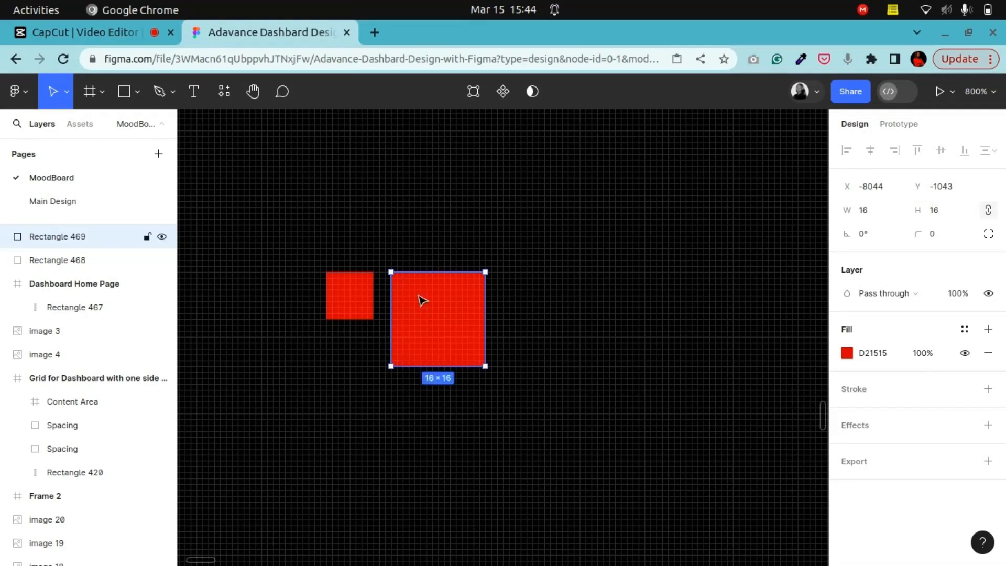
{"action": "left_click_drag", "start_coordinate": [422, 300], "coordinate": [421, 282]}
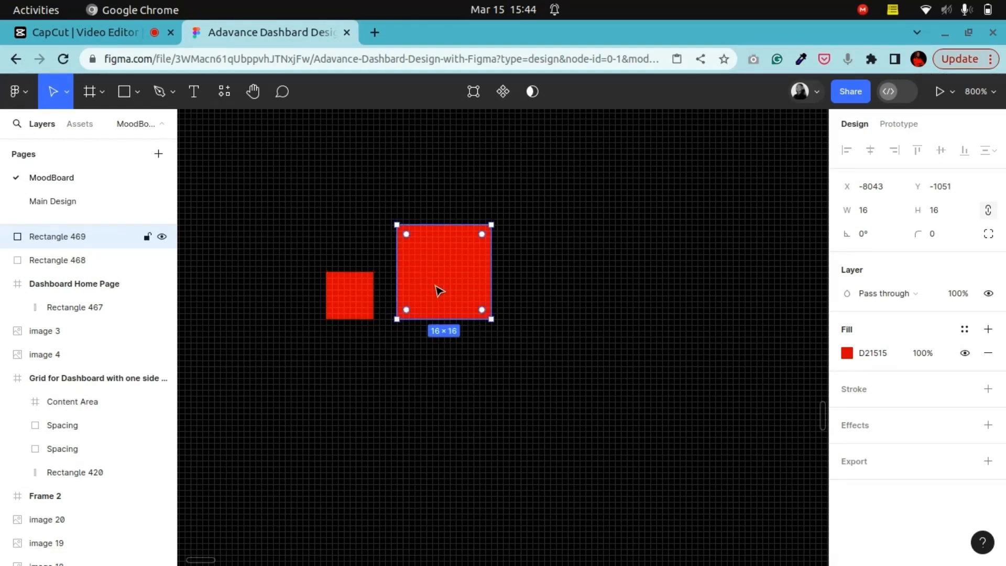
Step: Duplicate the 16 square to its right and set the copy to 24 × 24
{"action": "left_click_drag", "start_coordinate": [442, 291], "coordinate": [568, 292]}
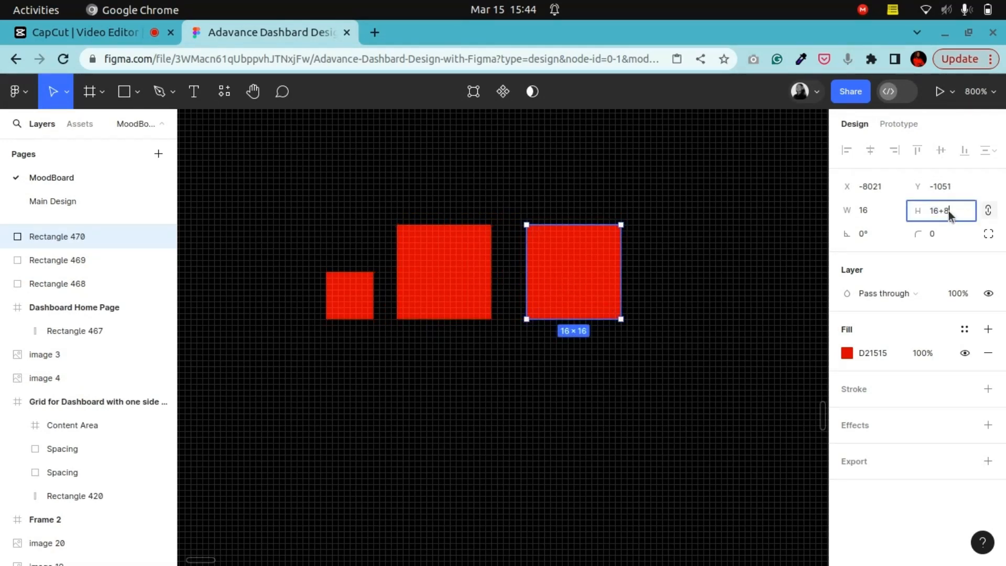
{"action": "key", "text": "Return"}
Step: Duplicate the 24 square to its right and set the copy to 32 × 32
{"action": "left_click_drag", "start_coordinate": [624, 336], "coordinate": [805, 287]}
{"action": "left_click", "coordinate": [966, 219]}
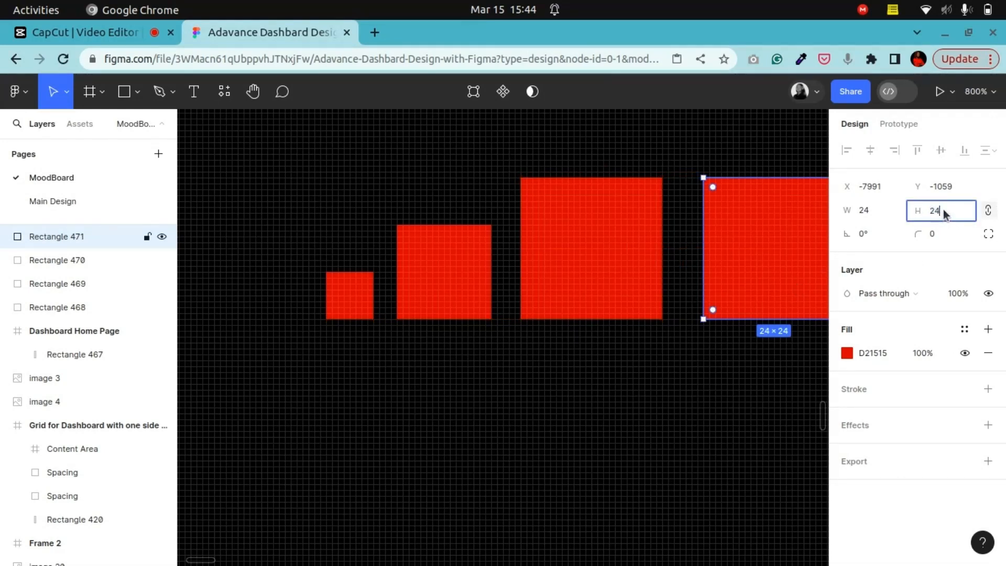
{"action": "type", "text": "+8"}
{"action": "key", "text": "Return"}
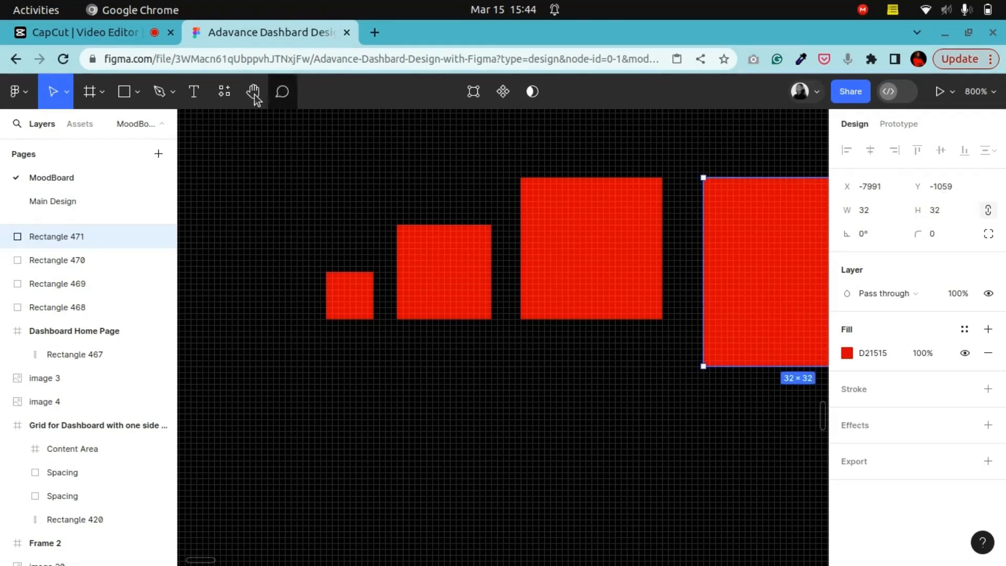
Step: Duplicate the 32 square to its right and set the copy to 40 × 40
{"action": "left_click", "coordinate": [255, 96]}
{"action": "left_click_drag", "start_coordinate": [470, 305], "coordinate": [221, 382]}
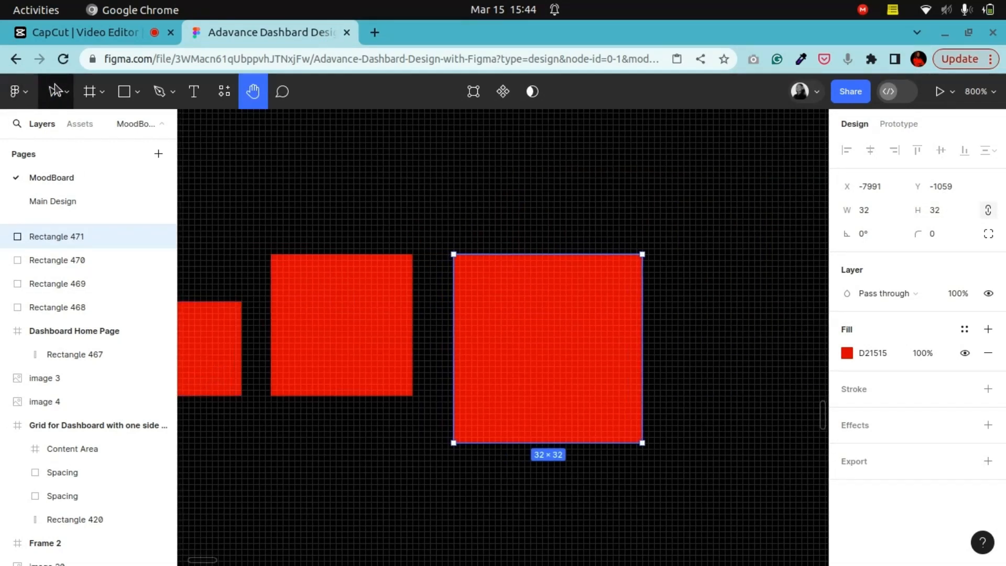
{"action": "left_click", "coordinate": [52, 91]}
{"action": "left_click_drag", "start_coordinate": [516, 377], "coordinate": [647, 333]}
{"action": "key", "text": "minus"}
{"action": "left_click", "coordinate": [953, 215]}
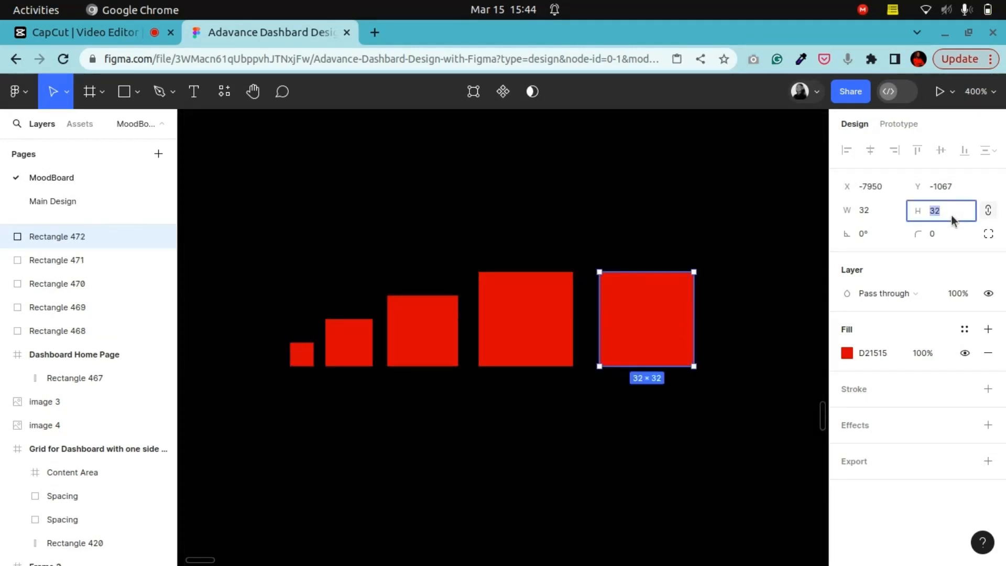
{"action": "left_click", "coordinate": [943, 215]}
{"action": "type", "text": "+8"}
{"action": "key", "text": "Return"}
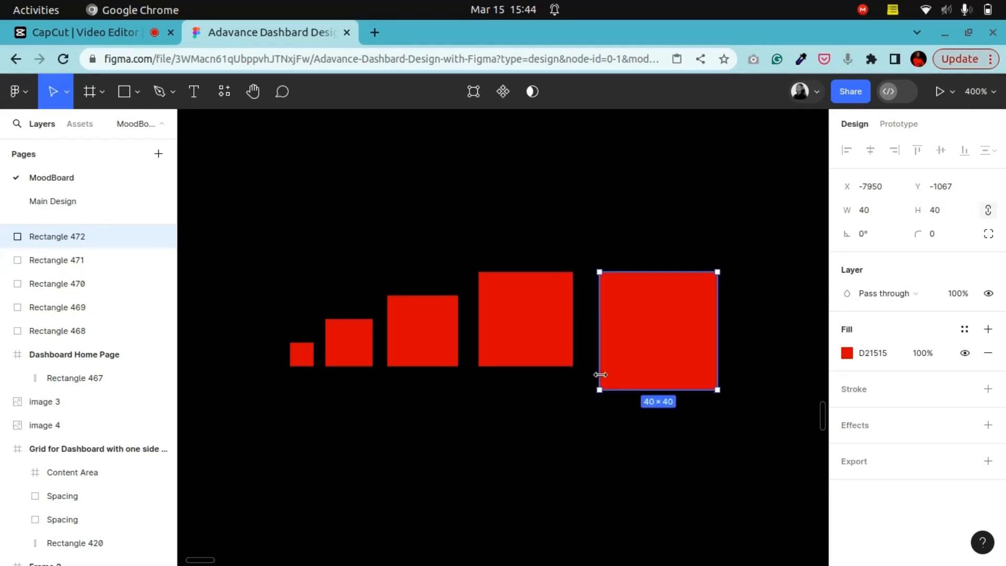
Step: Duplicate the 40 square to its right, set the copy to 48 × 48 and align its bottom with the row
{"action": "key", "text": "alt"}
{"action": "left_click_drag", "start_coordinate": [640, 319], "coordinate": [783, 324]}
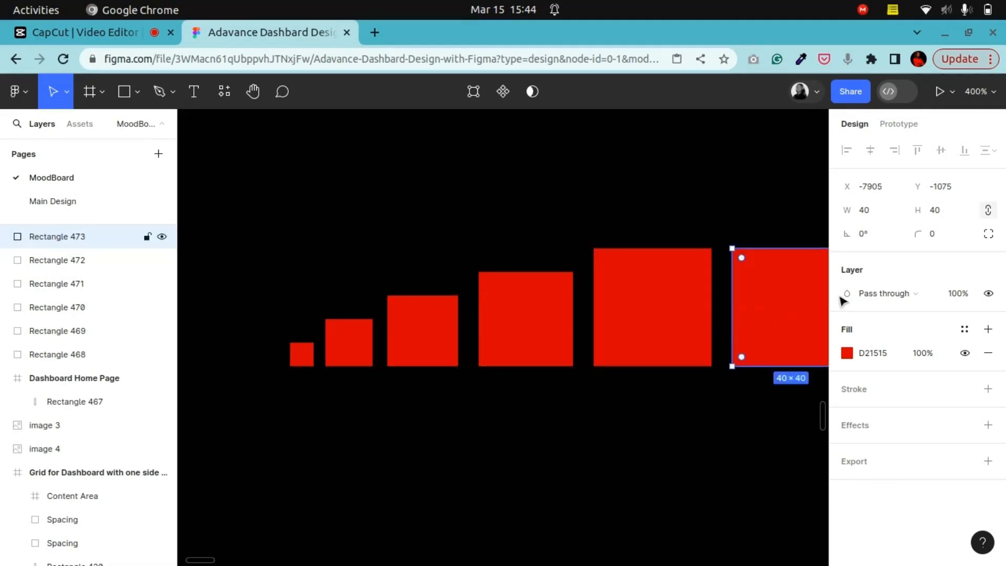
{"action": "left_click", "coordinate": [947, 219]}
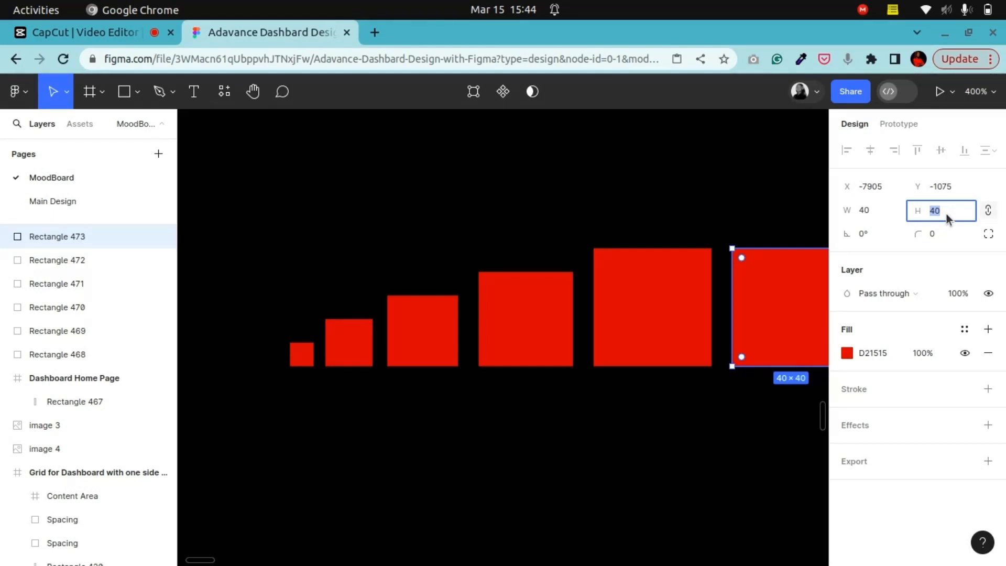
{"action": "type", "text": "48"}
{"action": "key", "text": "Return"}
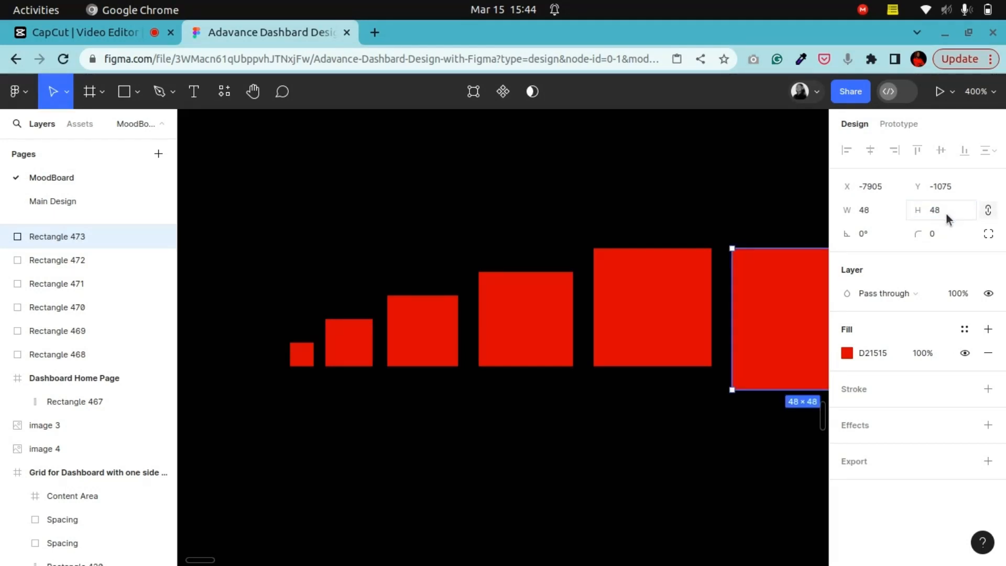
{"action": "left_click_drag", "start_coordinate": [765, 350], "coordinate": [763, 328]}
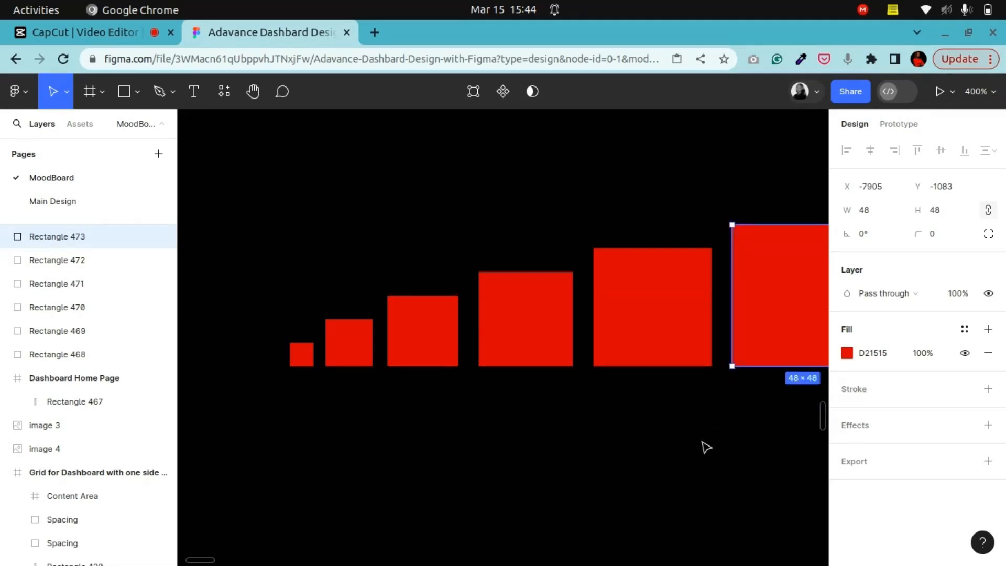
Step: Examine the Sphere UI dashboard inspiration image on the moodboard
{"action": "left_click", "coordinate": [702, 447]}
{"action": "key", "text": "shift+0"}
{"action": "key", "text": "minus"}
{"action": "key", "text": "minus"}
{"action": "key", "text": "minus"}
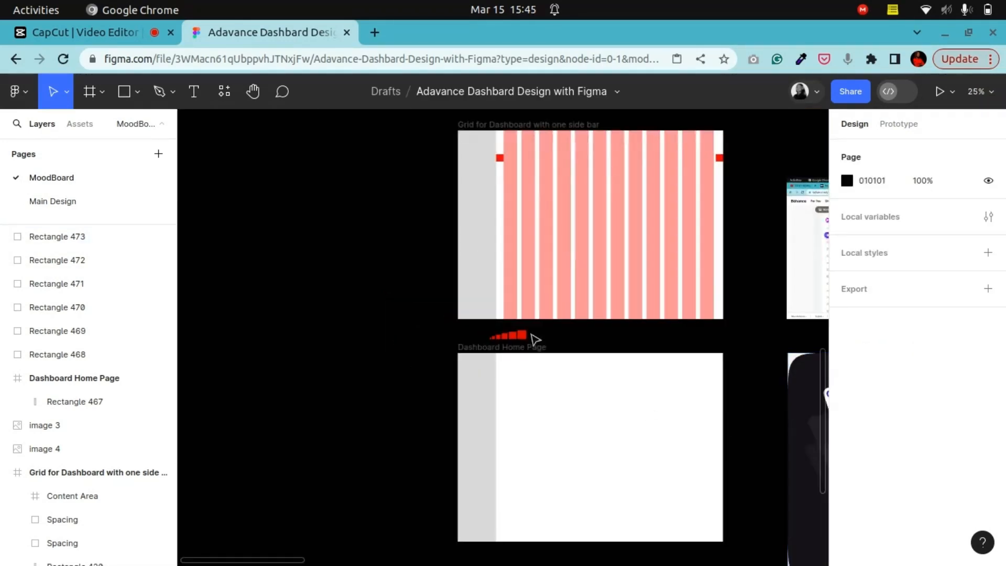
{"action": "left_click", "coordinate": [254, 92]}
{"action": "left_click_drag", "start_coordinate": [604, 380], "coordinate": [451, 293]}
{"action": "key", "text": "plus"}
{"action": "key", "text": "plus"}
{"action": "left_click_drag", "start_coordinate": [680, 301], "coordinate": [451, 475]}
{"action": "key", "text": "plus"}
{"action": "key", "text": "minus"}
{"action": "left_click_drag", "start_coordinate": [482, 398], "coordinate": [379, 338]}
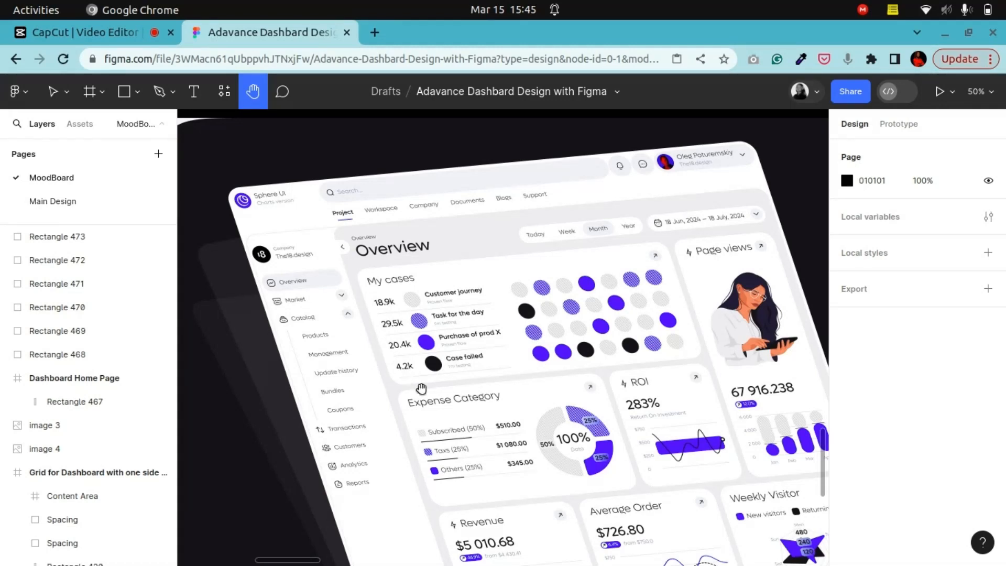
{"action": "left_click_drag", "start_coordinate": [421, 388], "coordinate": [353, 315]}
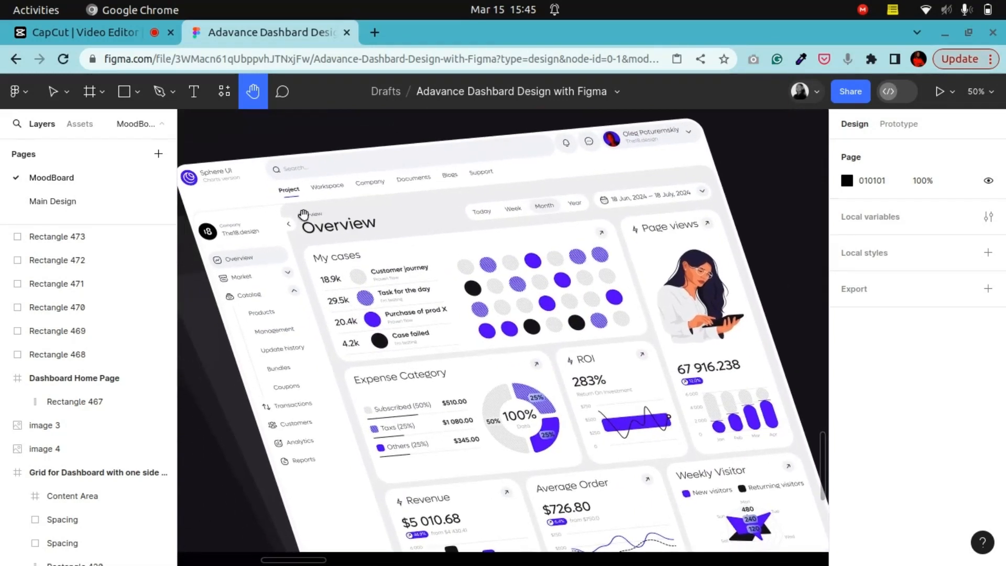
{"action": "left_click", "coordinate": [57, 95]}
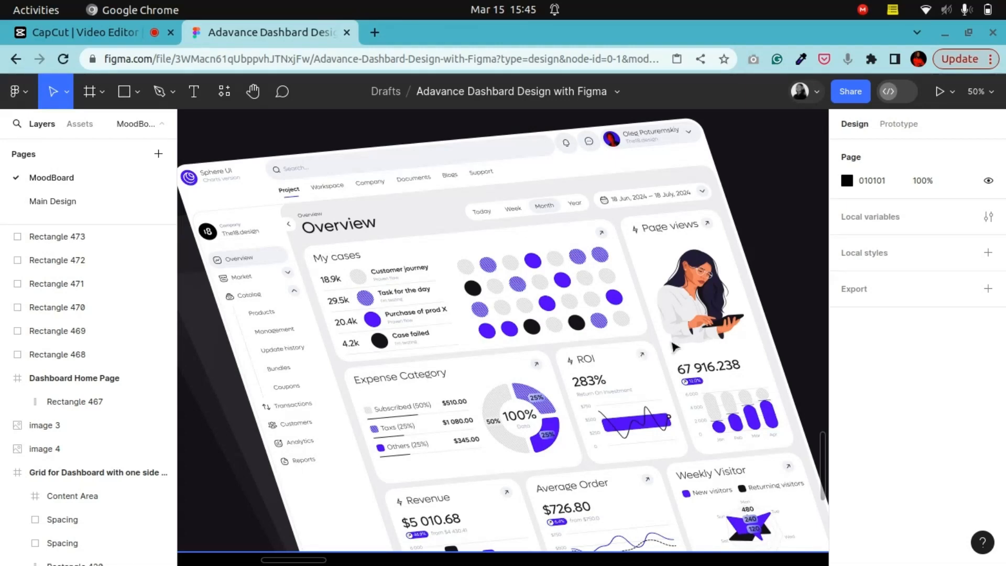
{"action": "scroll", "coordinate": [579, 452], "scroll_direction": "down", "scroll_amount": 2}
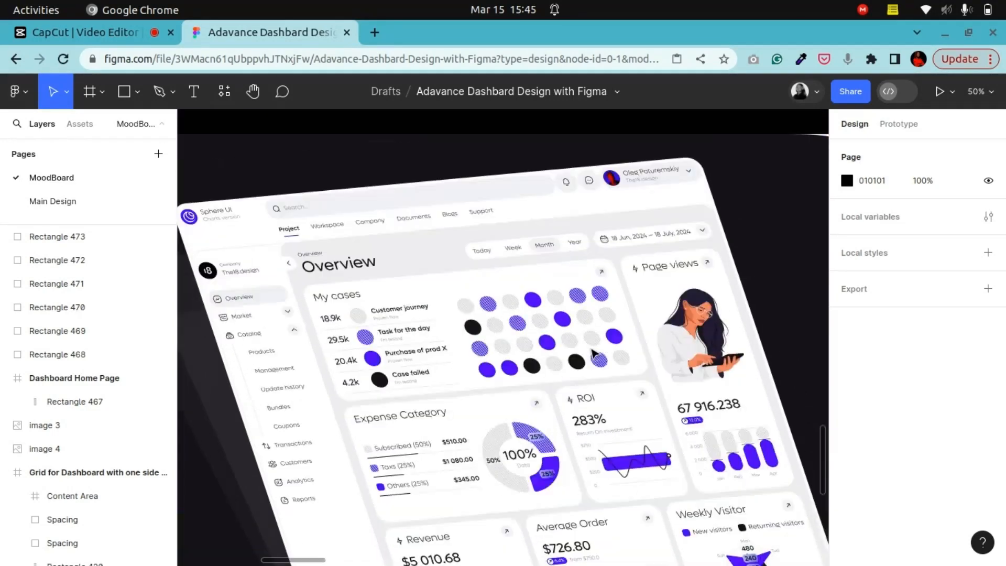
{"action": "scroll", "coordinate": [589, 355], "scroll_direction": "down", "scroll_amount": 4}
{"action": "key", "text": "ctrl+minus"}
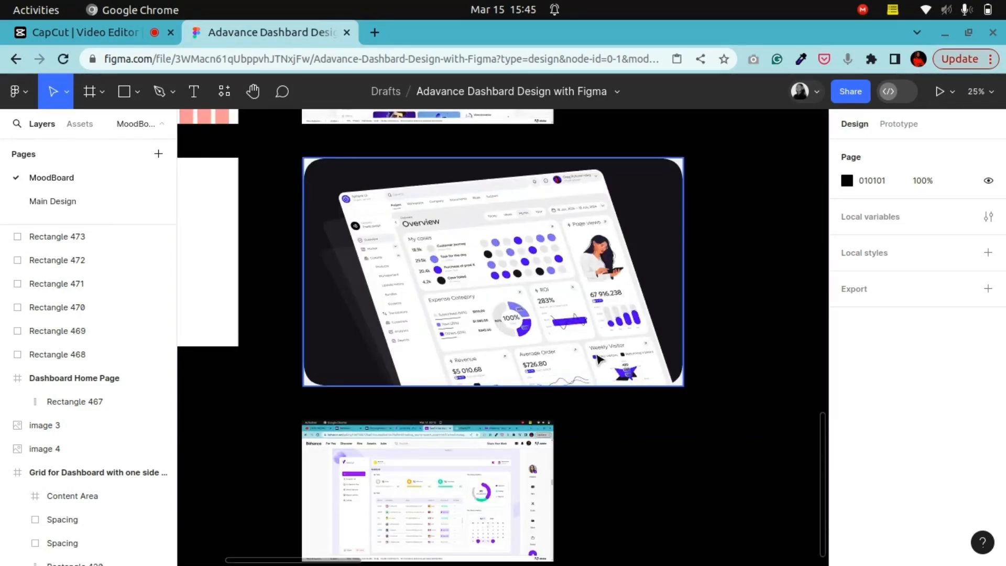
{"action": "scroll", "coordinate": [599, 360], "scroll_direction": "up", "scroll_amount": 2}
{"action": "key", "text": "ctrl+plus"}
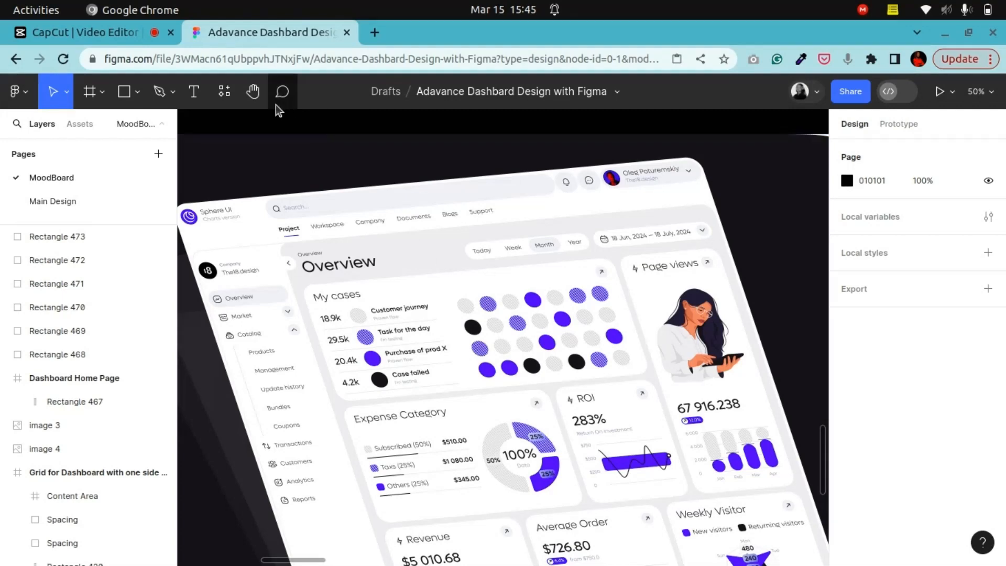
Step: Examine the E-tutor reference sidebar with its logo and navigation items
{"action": "left_click", "coordinate": [253, 92]}
{"action": "left_click_drag", "start_coordinate": [248, 275], "coordinate": [545, 283]}
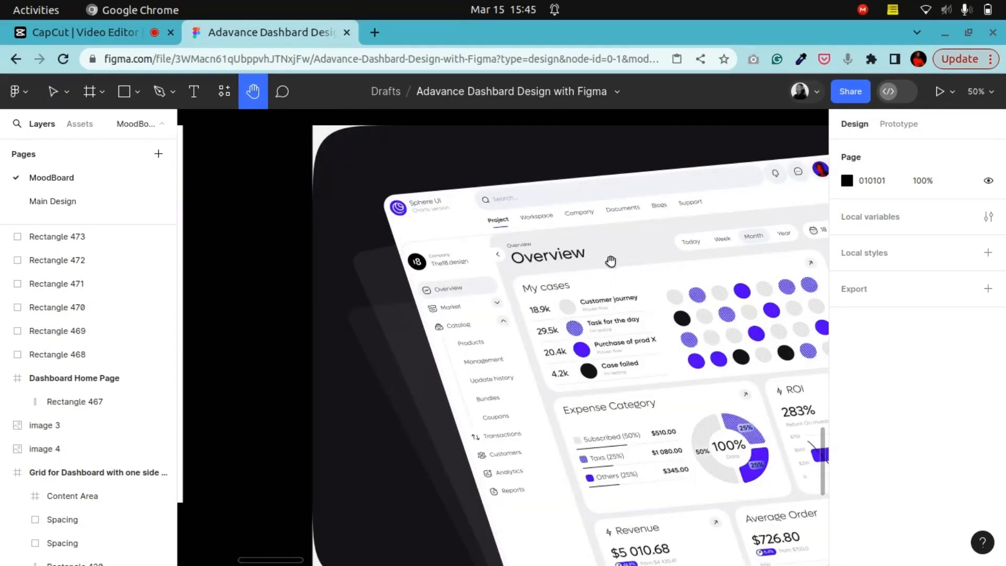
{"action": "scroll", "coordinate": [569, 327], "scroll_direction": "down", "scroll_amount": 5}
{"action": "scroll", "coordinate": [568, 399], "scroll_direction": "up", "scroll_amount": 5}
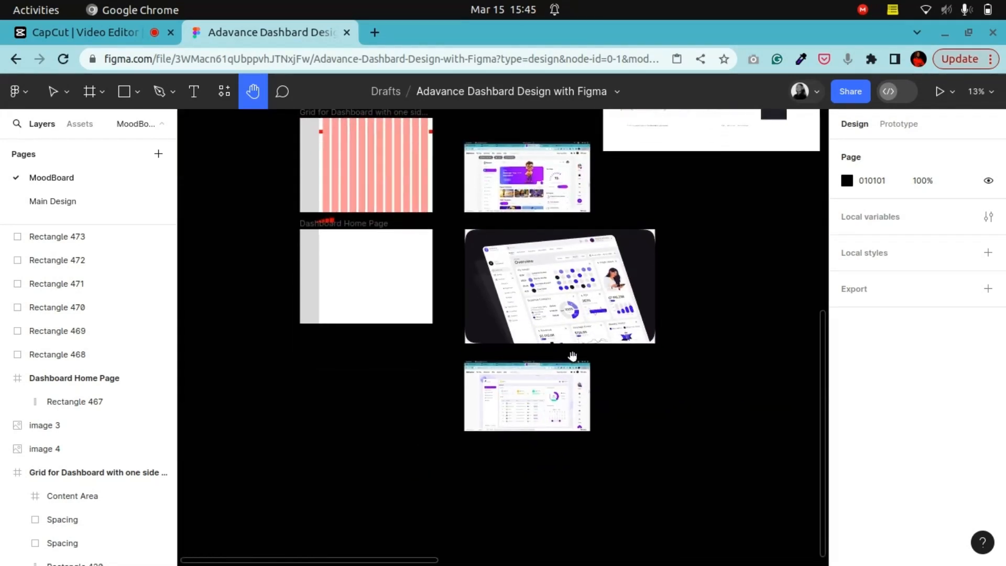
{"action": "scroll", "coordinate": [634, 338], "scroll_direction": "down", "scroll_amount": 5}
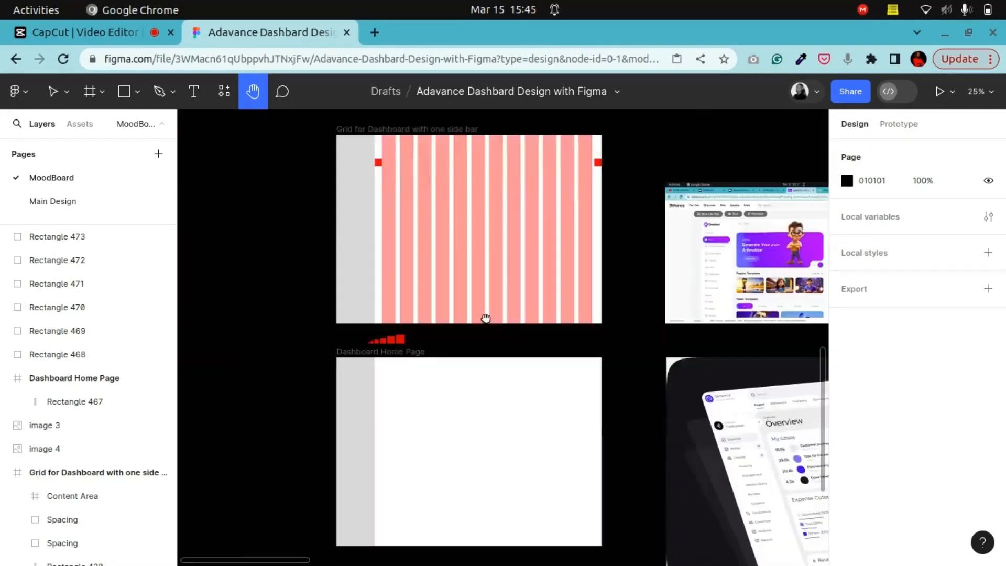
{"action": "left_click_drag", "start_coordinate": [638, 332], "coordinate": [555, 399]}
{"action": "left_click_drag", "start_coordinate": [545, 351], "coordinate": [529, 461]}
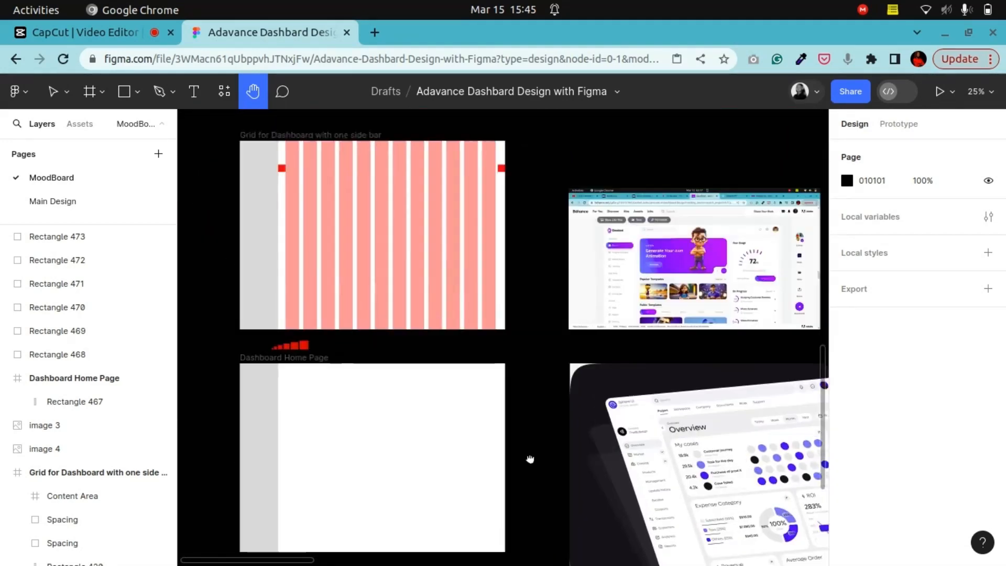
{"action": "left_click_drag", "start_coordinate": [539, 213], "coordinate": [413, 422]}
{"action": "left_click_drag", "start_coordinate": [770, 234], "coordinate": [386, 429]}
{"action": "left_click_drag", "start_coordinate": [631, 344], "coordinate": [468, 360]}
{"action": "key", "text": "ctrl+plus"}
{"action": "key", "text": "ctrl+plus"}
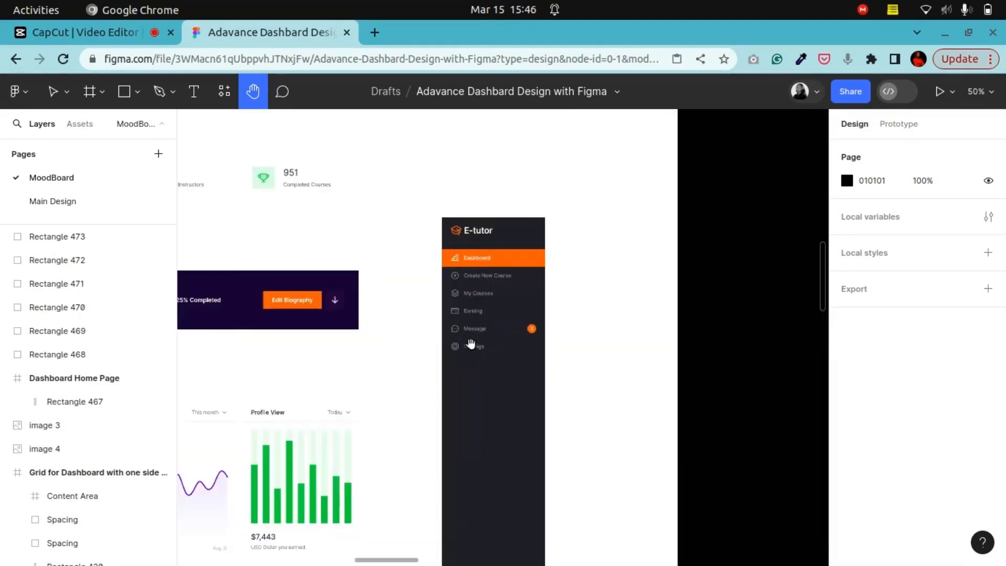
{"action": "left_click_drag", "start_coordinate": [508, 297], "coordinate": [490, 467]}
{"action": "key", "text": "v"}
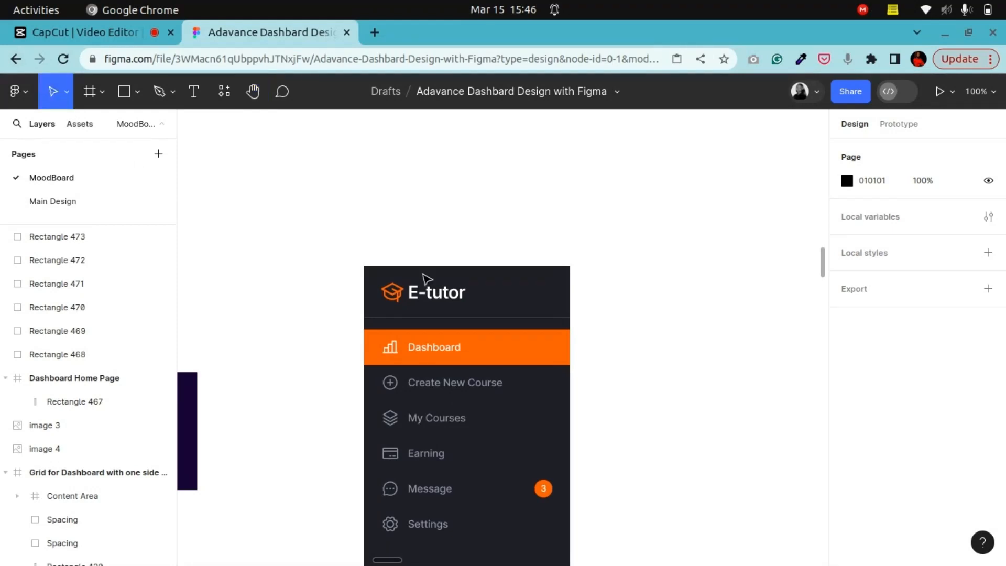
Step: Select the E-tutor logo in the reference sidebar and open its context menu
{"action": "left_click", "coordinate": [471, 307], "text": "ctrl"}
{"action": "left_click", "coordinate": [464, 300]}
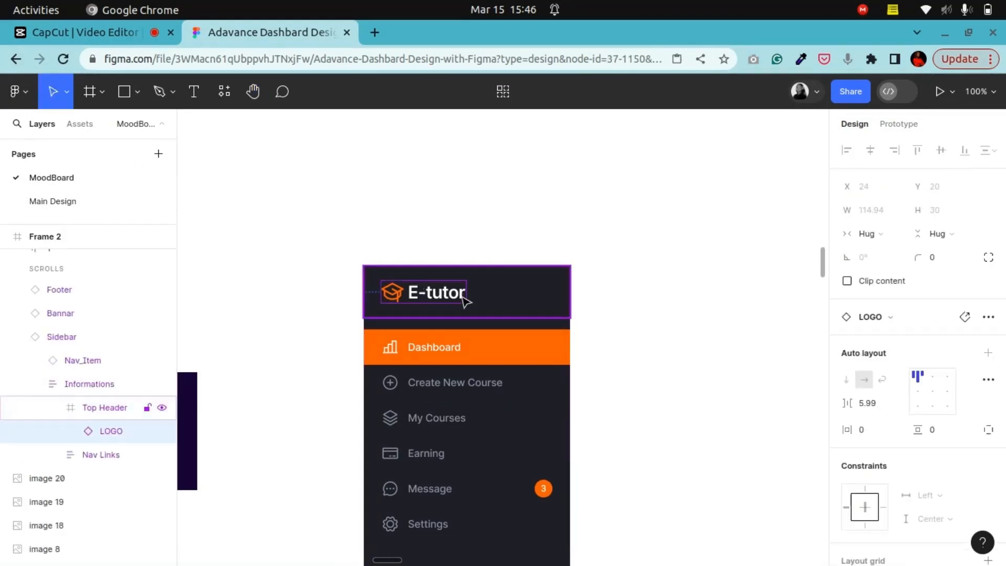
{"action": "right_click", "coordinate": [450, 305]}
{"action": "left_click", "coordinate": [467, 231]}
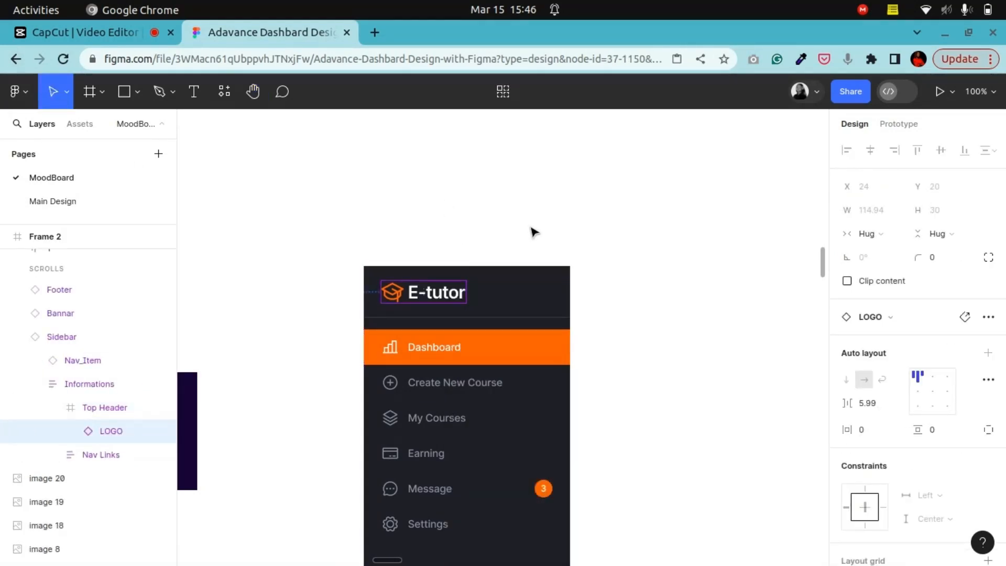
Step: Paste the E-tutor logo onto the canvas just above the Dashboard Home Page frame's top-left corner
{"action": "key", "text": "ctrl+minus"}
{"action": "key", "text": "ctrl+minus"}
{"action": "key", "text": "ctrl+minus"}
{"action": "left_click", "coordinate": [249, 97]}
{"action": "left_click_drag", "start_coordinate": [461, 358], "coordinate": [792, 249]}
{"action": "left_click_drag", "start_coordinate": [473, 420], "coordinate": [568, 429]}
{"action": "key", "text": "ctrl+plus"}
{"action": "key", "text": "ctrl+plus"}
{"action": "left_click_drag", "start_coordinate": [463, 434], "coordinate": [602, 254]}
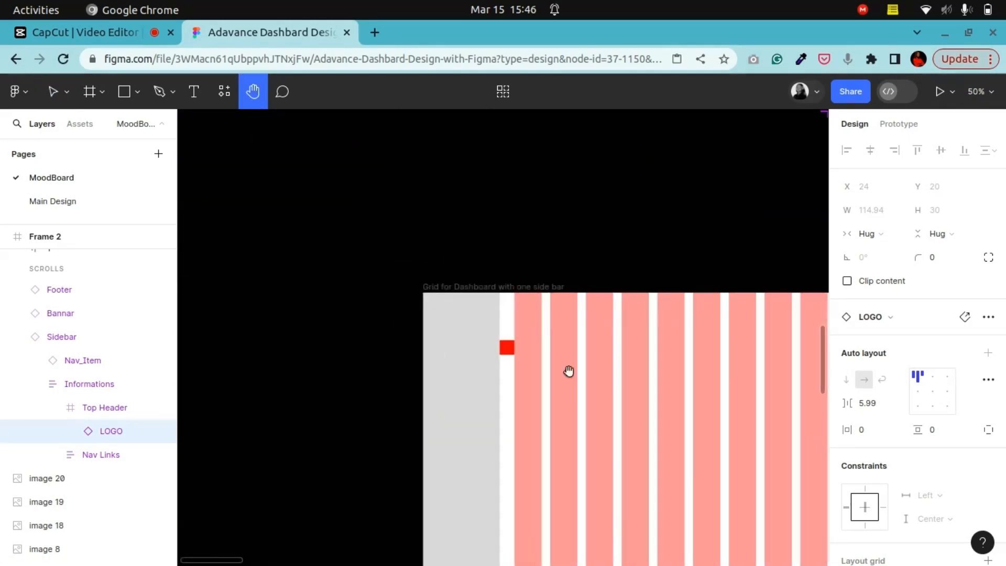
{"action": "left_click_drag", "start_coordinate": [567, 390], "coordinate": [443, 103]}
{"action": "left_click_drag", "start_coordinate": [501, 404], "coordinate": [547, 259]}
{"action": "key", "text": "ctrl+plus"}
{"action": "left_click_drag", "start_coordinate": [388, 299], "coordinate": [580, 352]}
{"action": "key", "text": "ctrl+plus"}
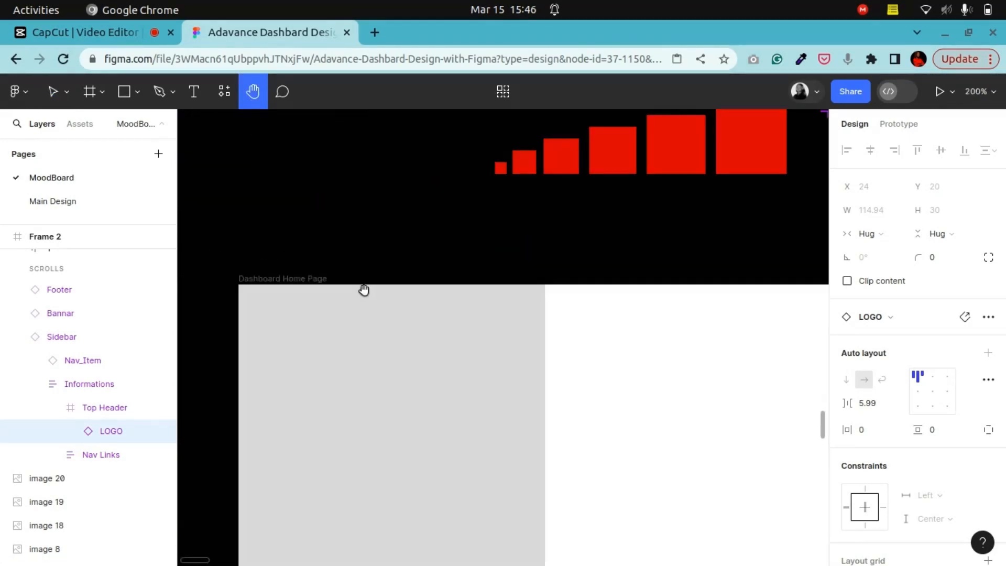
{"action": "left_click", "coordinate": [52, 92]}
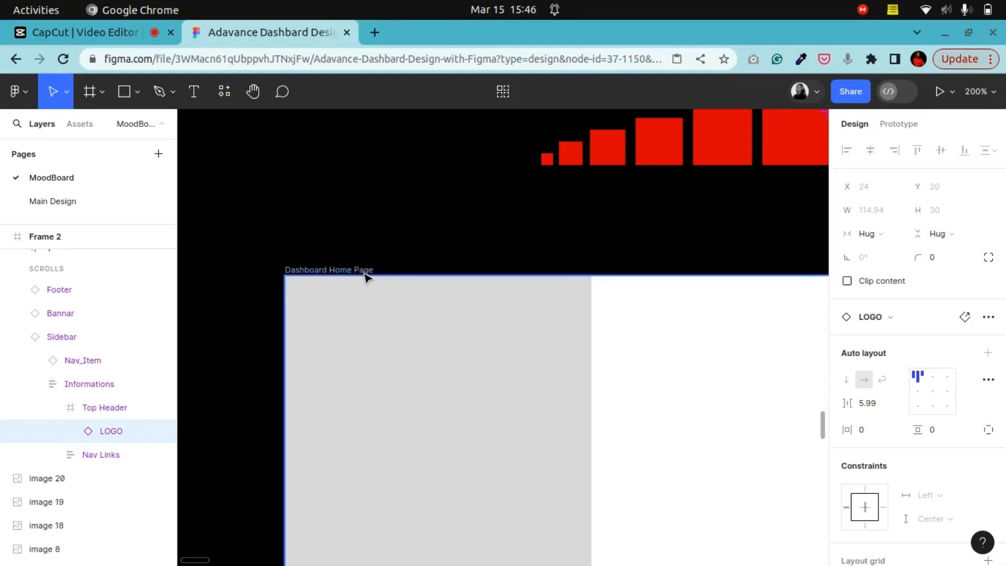
{"action": "right_click", "coordinate": [368, 226]}
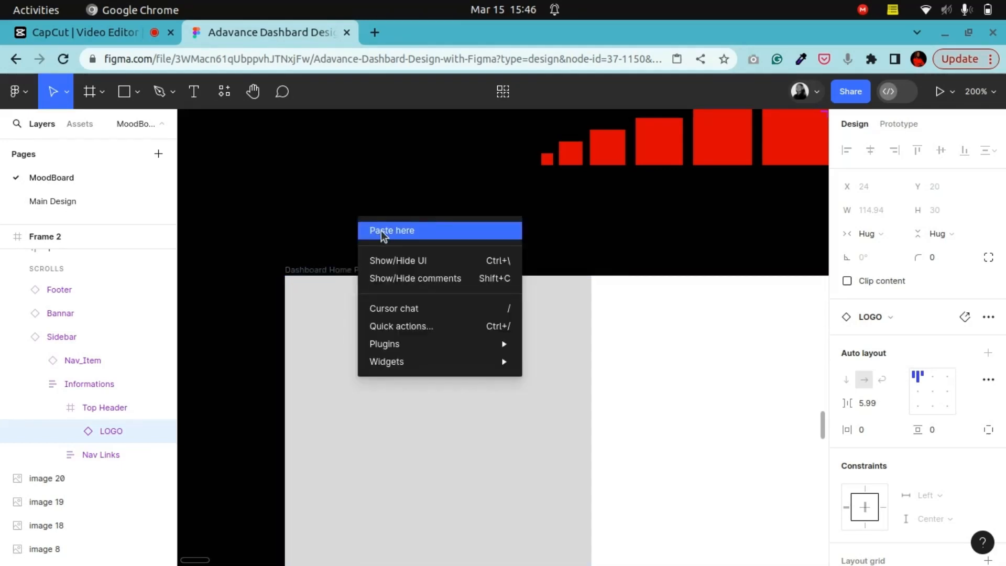
{"action": "left_click", "coordinate": [380, 230]}
{"action": "left_click_drag", "start_coordinate": [419, 253], "coordinate": [346, 230]}
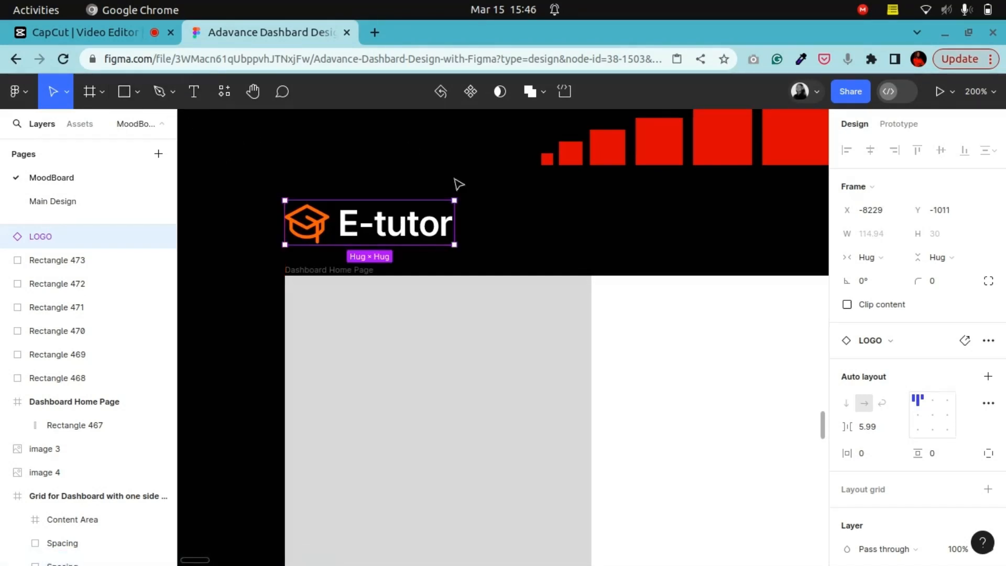
{"action": "right_click", "coordinate": [484, 195]}
{"action": "mouse_move", "coordinate": [624, 321]}
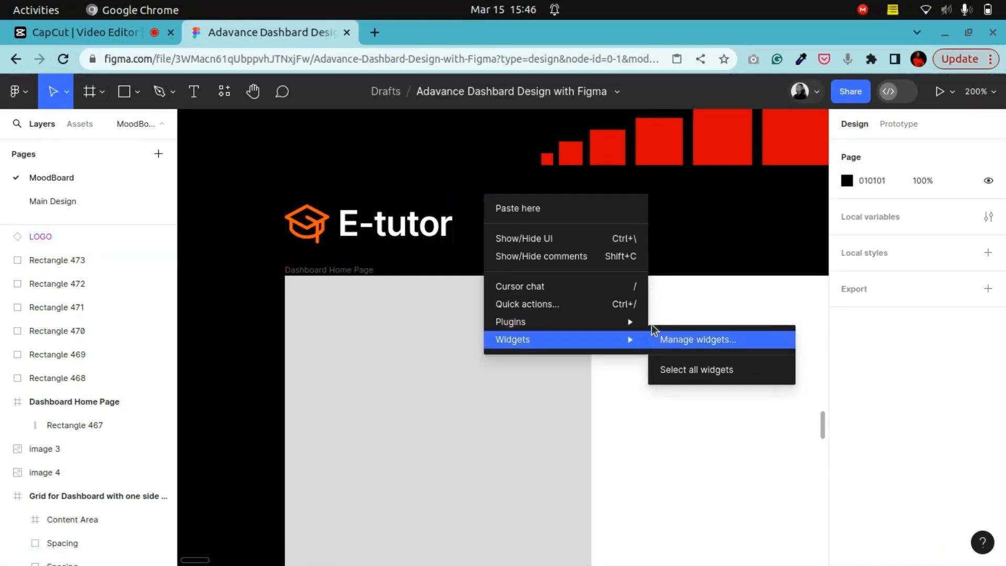
{"action": "mouse_move", "coordinate": [696, 457]}
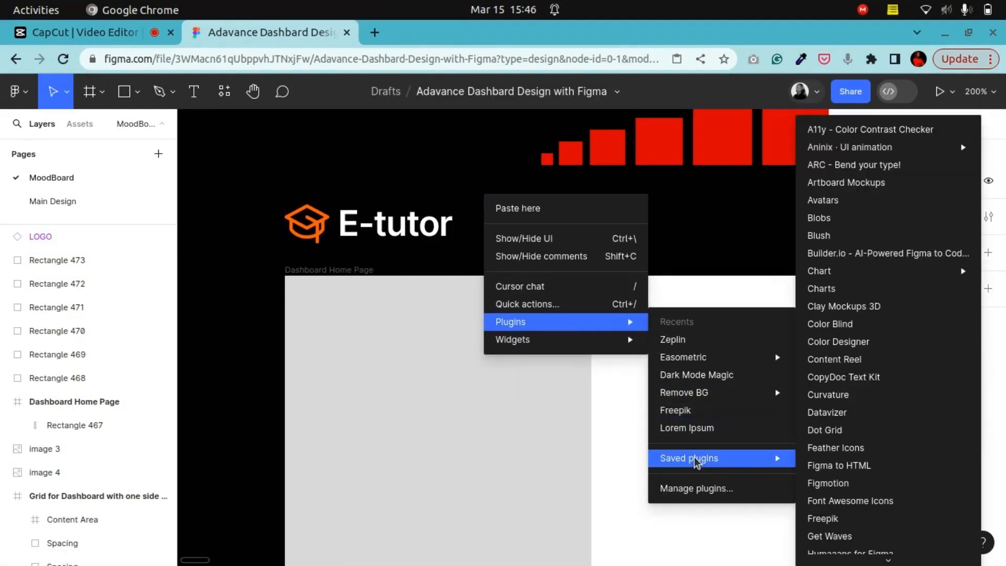
{"action": "scroll", "coordinate": [876, 451], "scroll_direction": "down", "scroll_amount": 5}
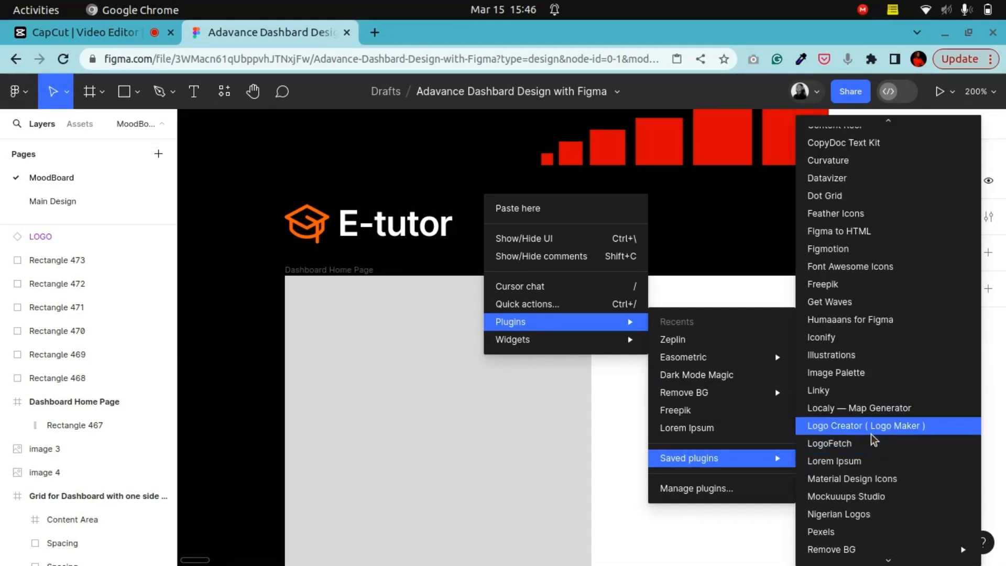
{"action": "scroll", "coordinate": [877, 434], "scroll_direction": "down", "scroll_amount": 4}
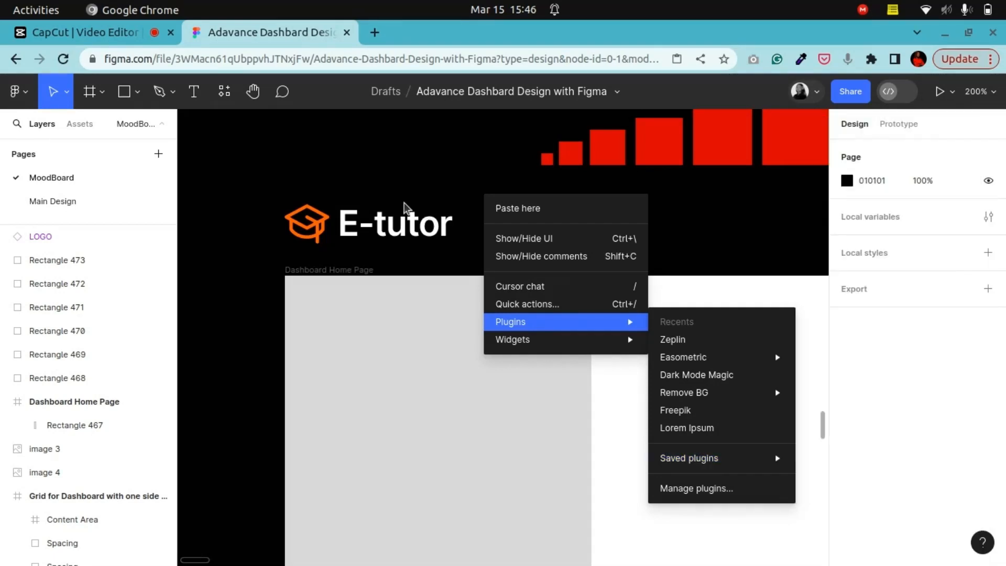
{"action": "left_click", "coordinate": [411, 191]}
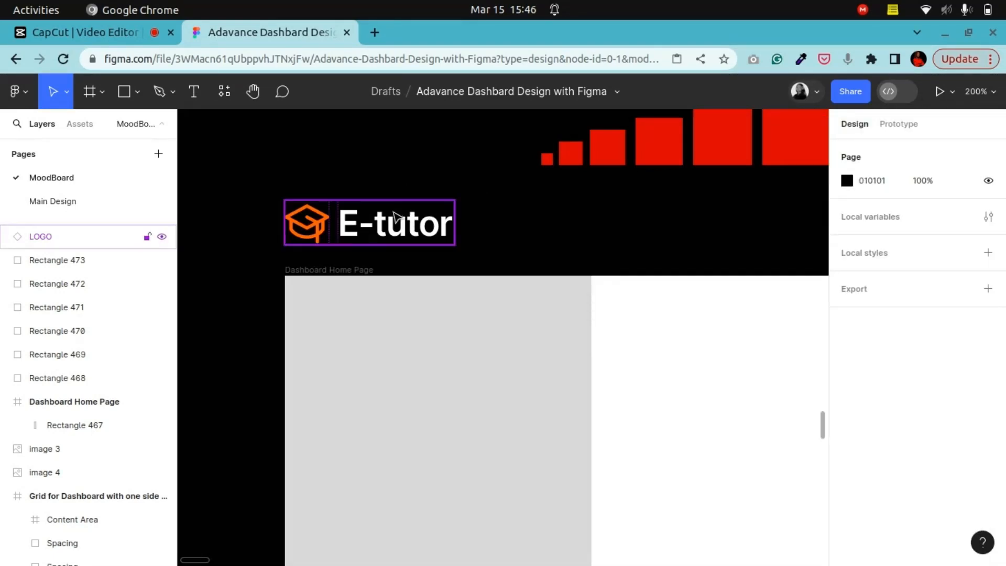
Step: Detach the logo's Primary/500 colour and recolour the graduation cap icon to 045CE0 from the document colours
{"action": "double_click", "coordinate": [345, 236]}
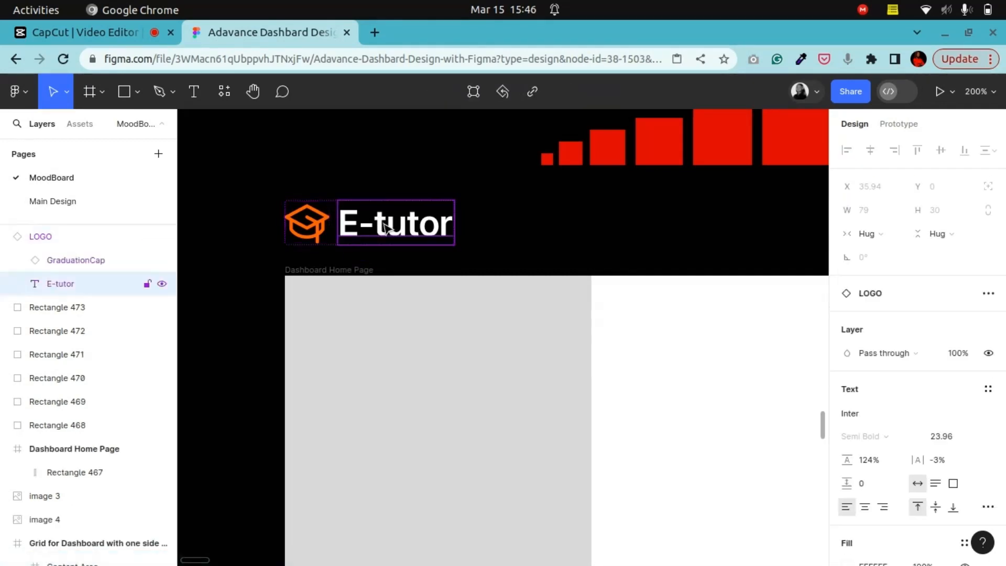
{"action": "left_click", "coordinate": [465, 215]}
{"action": "left_click", "coordinate": [432, 232]}
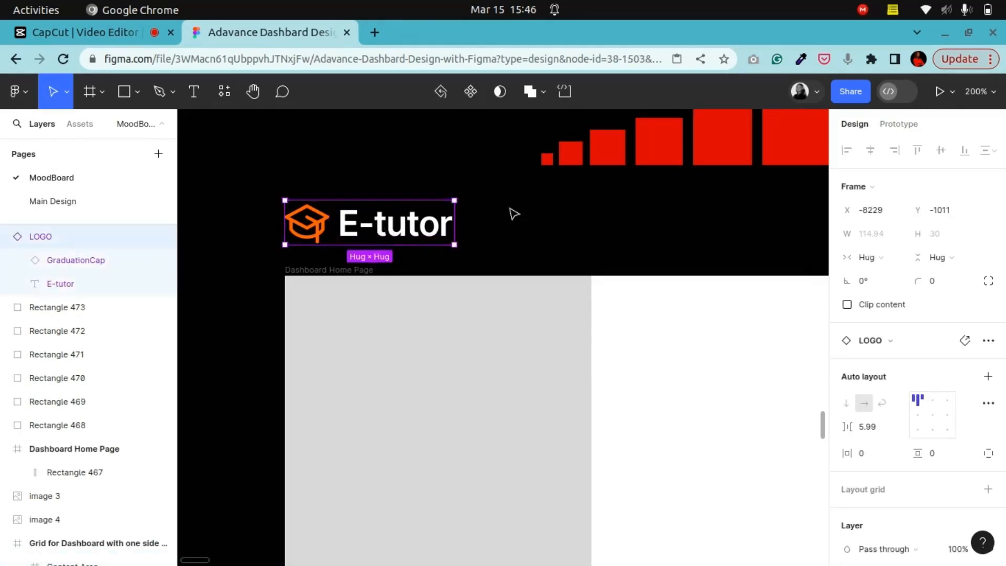
{"action": "scroll", "coordinate": [916, 314], "scroll_direction": "down", "scroll_amount": 5}
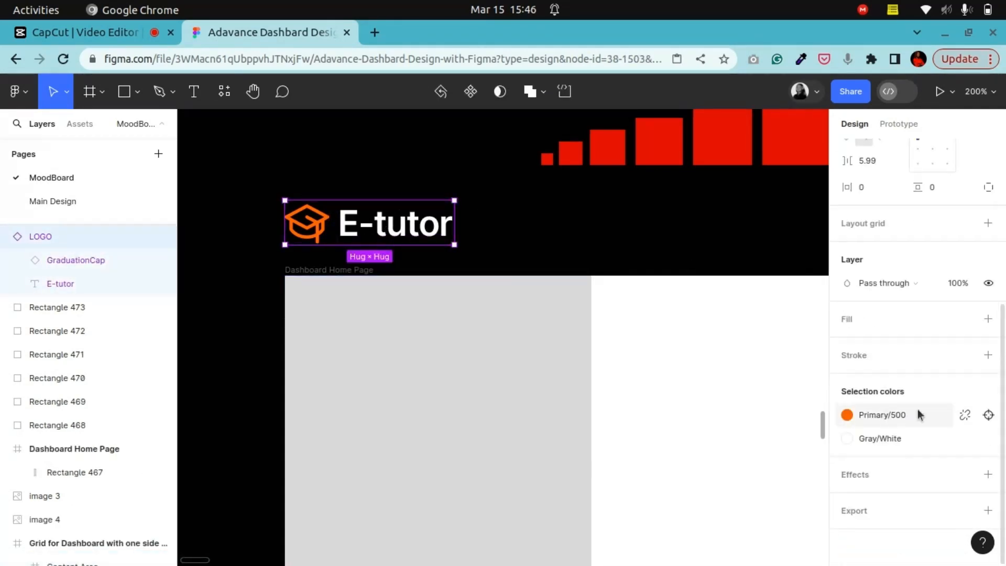
{"action": "left_click", "coordinate": [964, 414]}
{"action": "left_click", "coordinate": [844, 444]}
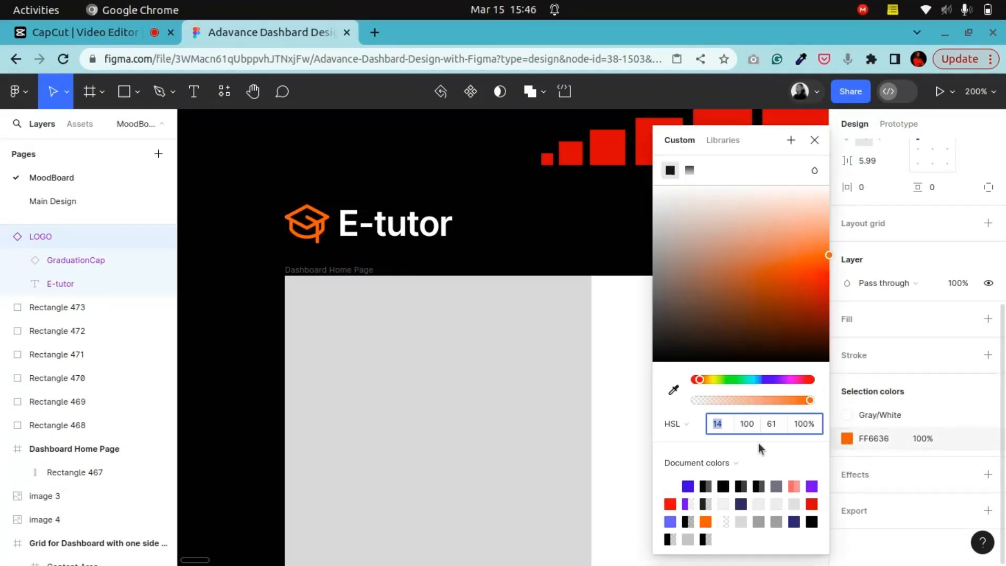
{"action": "left_click", "coordinate": [689, 484]}
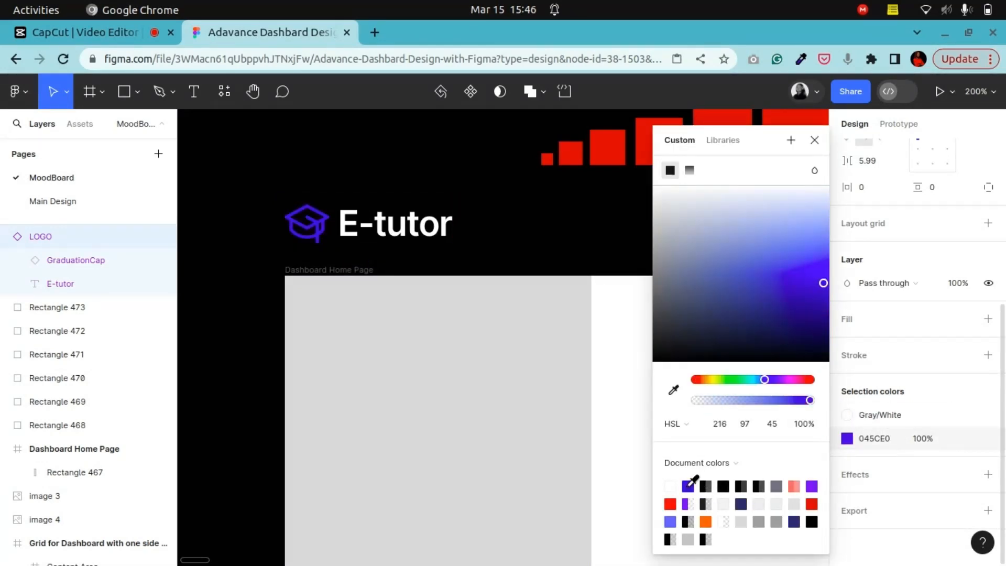
{"action": "left_click", "coordinate": [816, 484]}
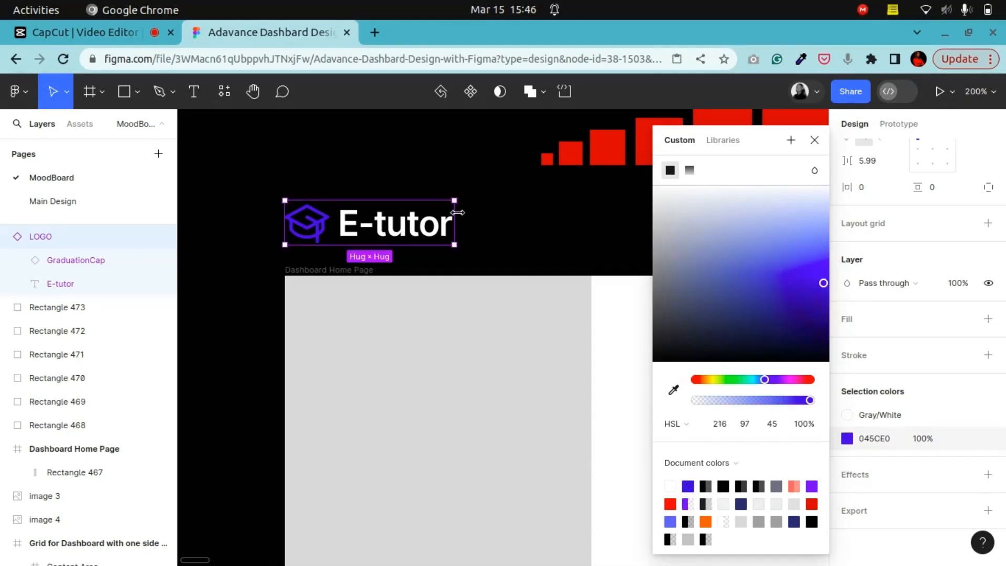
{"action": "left_click", "coordinate": [485, 212]}
{"action": "left_click", "coordinate": [336, 231]}
{"action": "scroll", "coordinate": [964, 435], "scroll_direction": "down", "scroll_amount": 5}
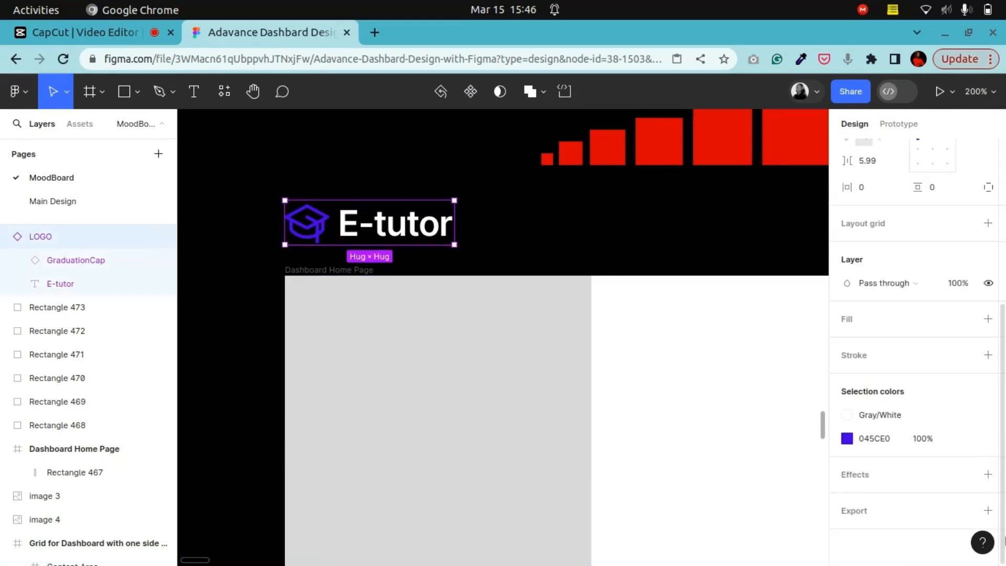
Step: Try to create a colour variable named Primary Color from the 045CE0 selection colour
{"action": "left_click", "coordinate": [964, 439]}
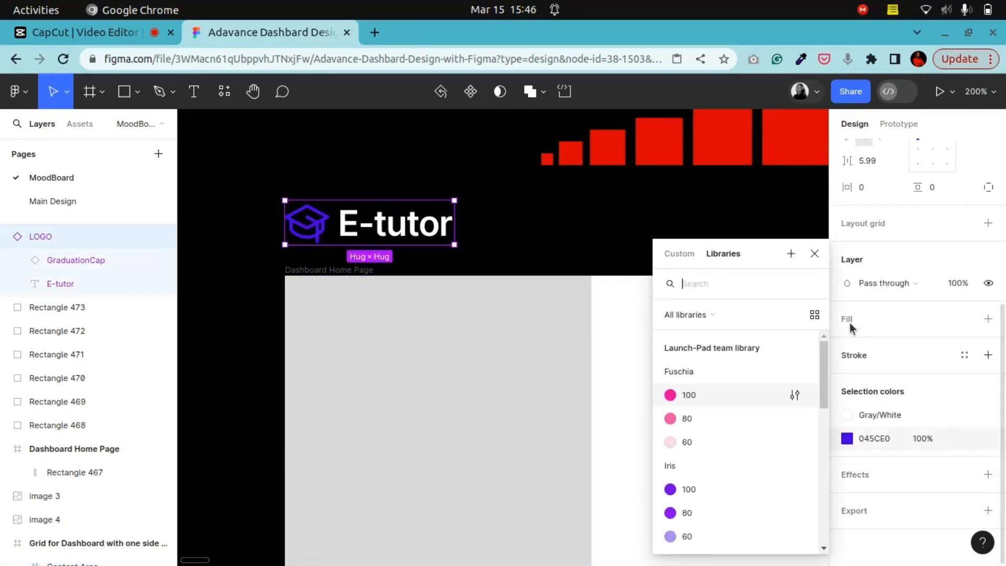
{"action": "left_click", "coordinate": [789, 253]}
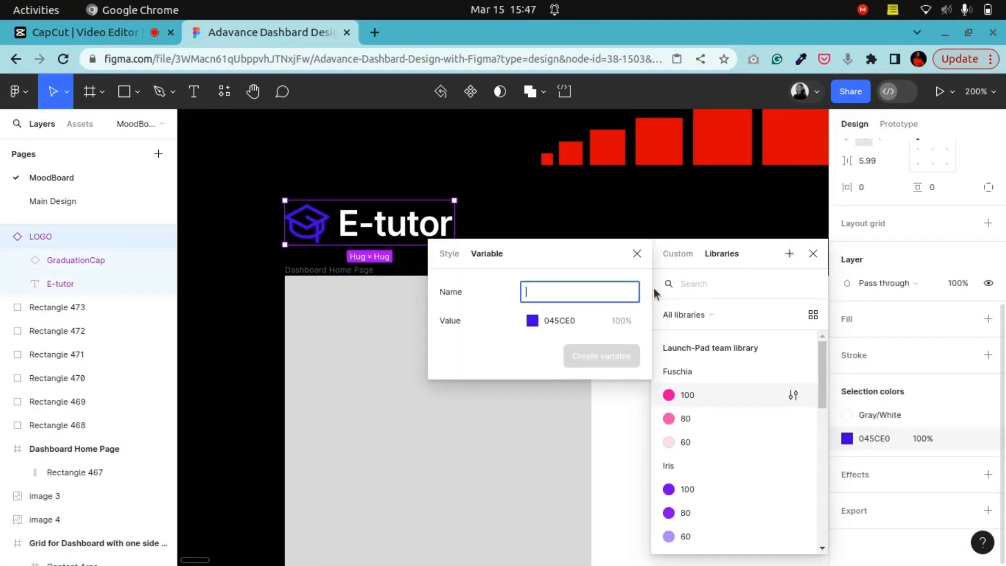
{"action": "type", "text": "Main"}
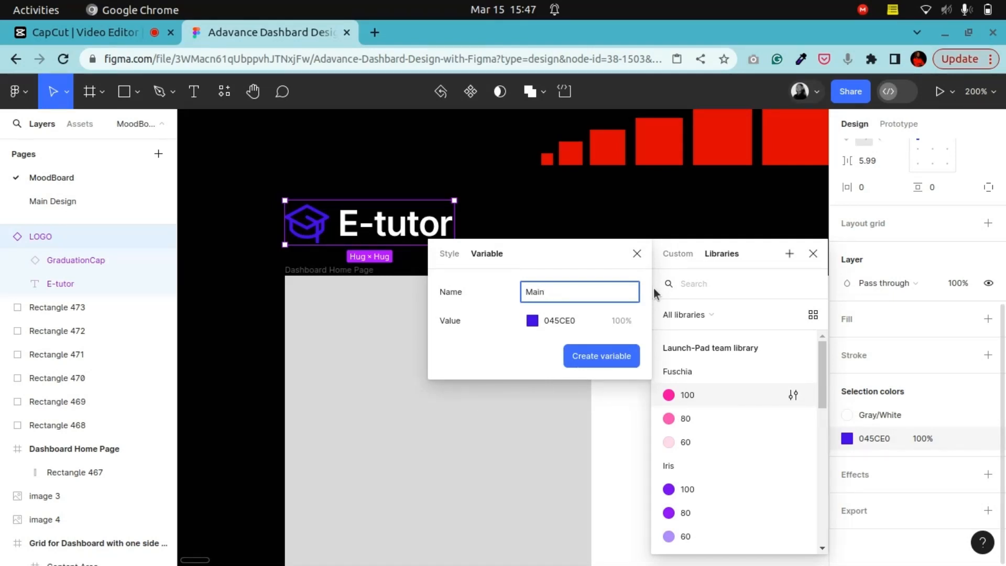
{"action": "key", "text": "BackSpace"}
{"action": "key", "text": "BackSpace"}
{"action": "key", "text": "BackSpace"}
{"action": "key", "text": "BackSpace"}
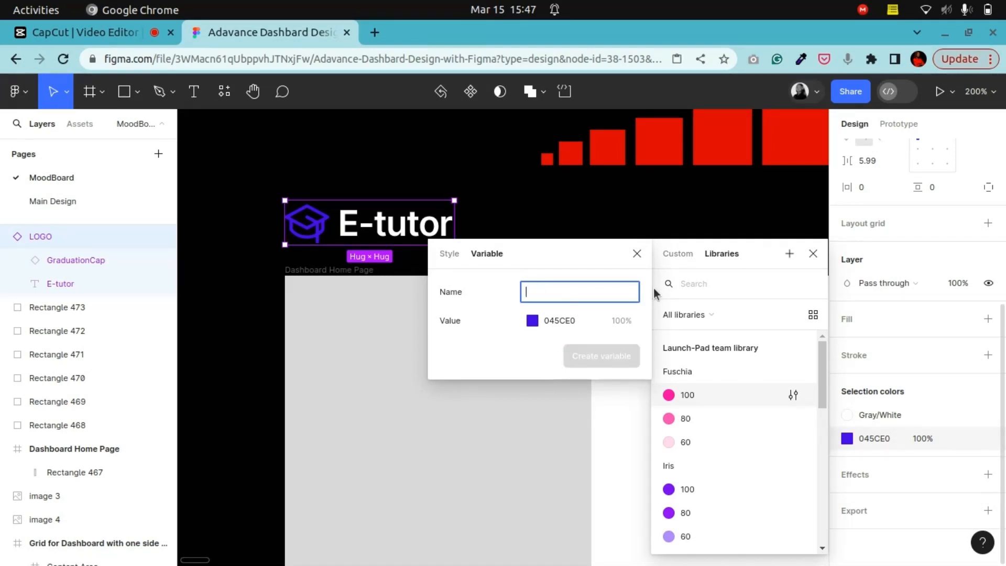
{"action": "type", "text": "Prima"}
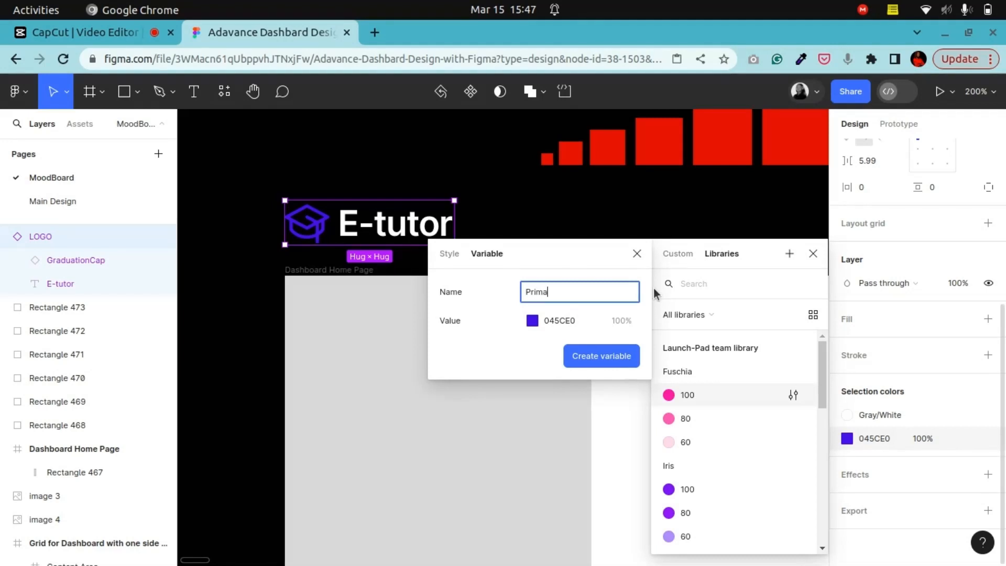
{"action": "type", "text": "ry Color"}
{"action": "left_click", "coordinate": [637, 254]}
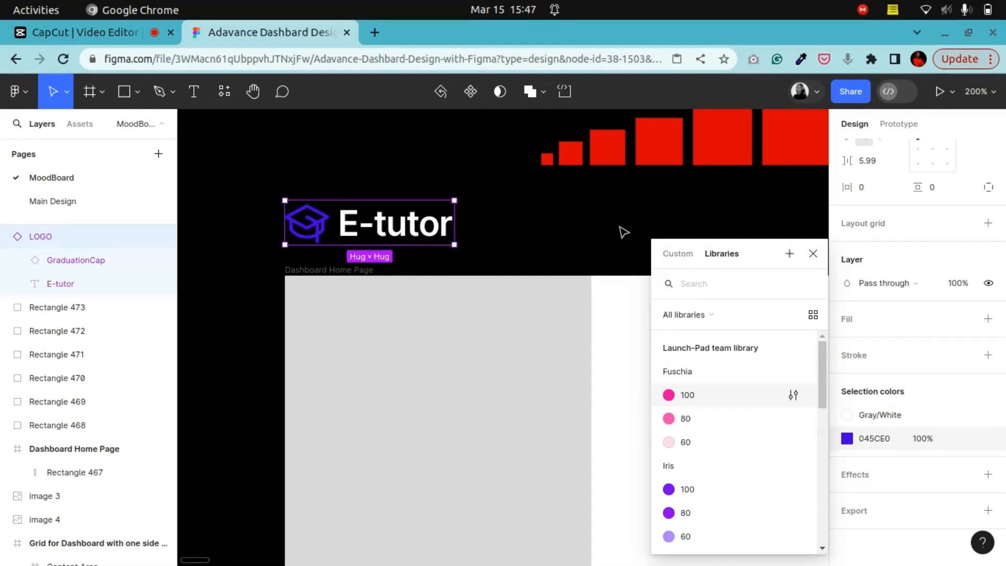
{"action": "left_click", "coordinate": [813, 234]}
Step: Browse the library and local colour styles available for the Dashboard Home Page frame's fill
{"action": "left_click", "coordinate": [372, 321]}
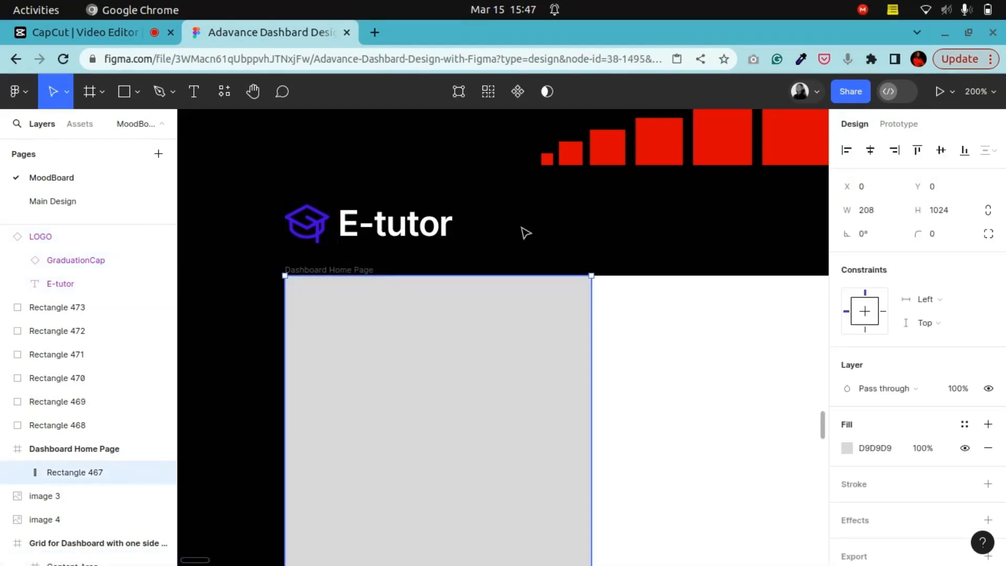
{"action": "key", "text": "ctrl+minus"}
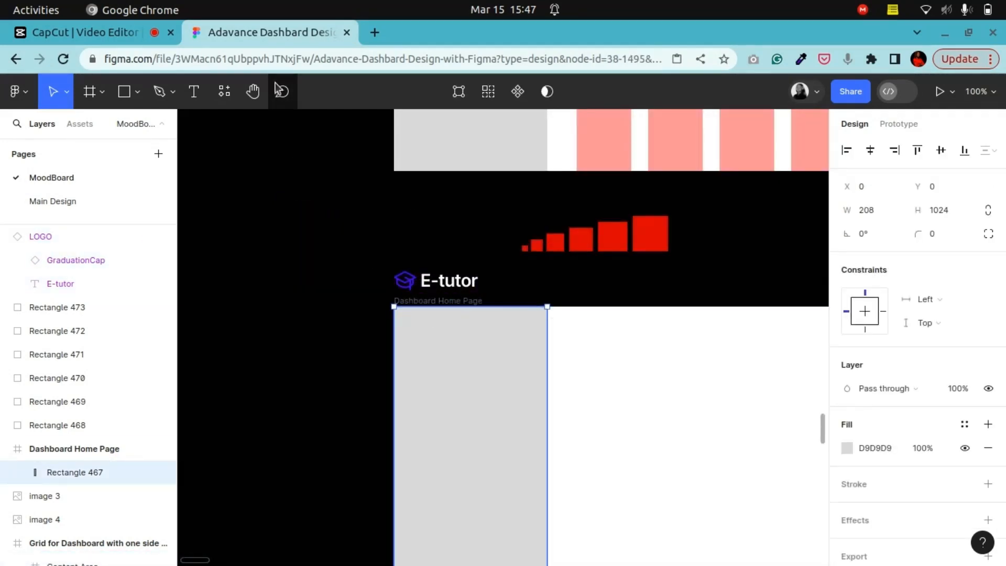
{"action": "left_click", "coordinate": [253, 92]}
{"action": "left_click_drag", "start_coordinate": [445, 374], "coordinate": [248, 258]}
{"action": "key", "text": "ctrl+minus"}
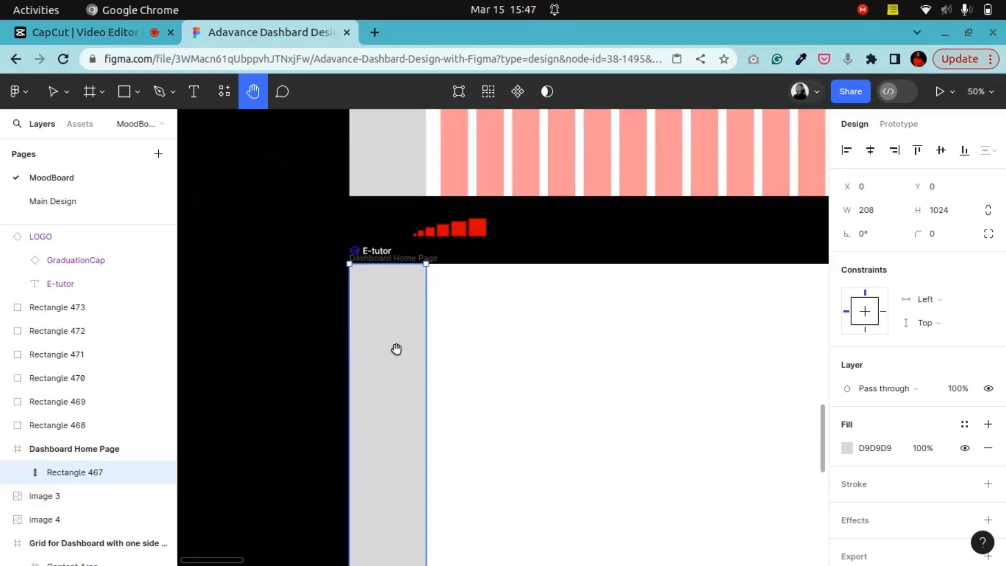
{"action": "left_click_drag", "start_coordinate": [439, 350], "coordinate": [349, 366]}
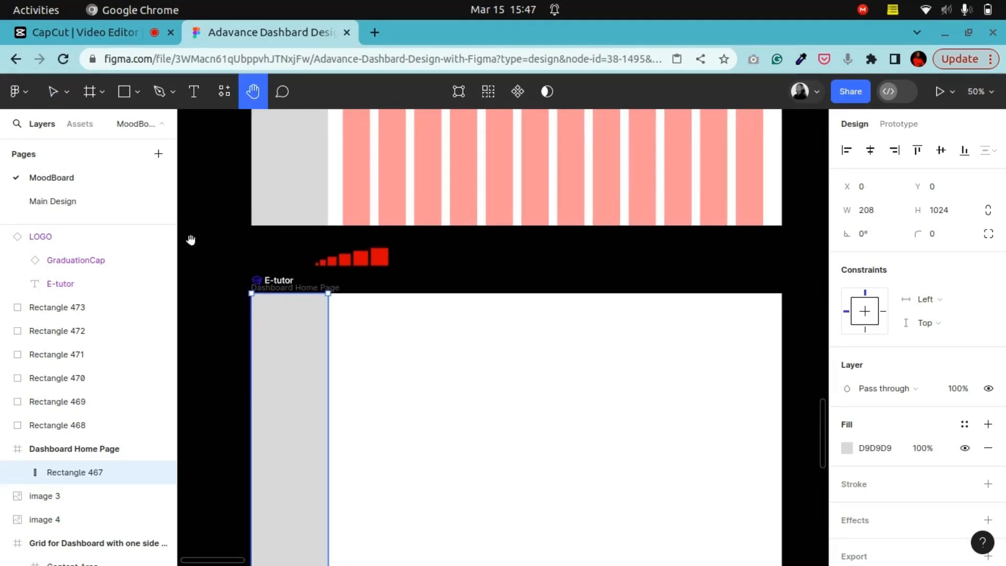
{"action": "left_click", "coordinate": [52, 92]}
{"action": "left_click", "coordinate": [309, 288]}
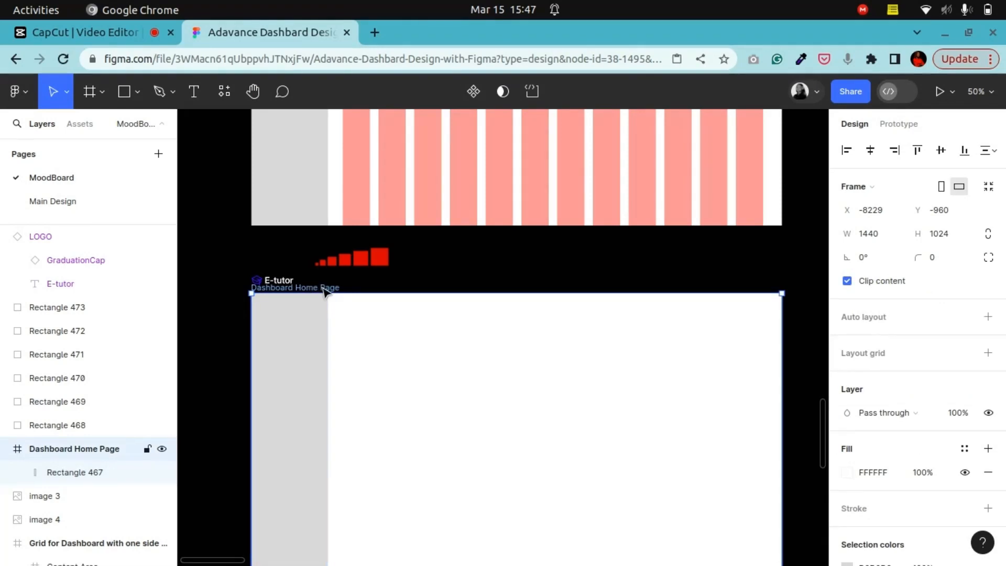
{"action": "scroll", "coordinate": [895, 282], "scroll_direction": "down", "scroll_amount": 3}
{"action": "left_click", "coordinate": [854, 319]}
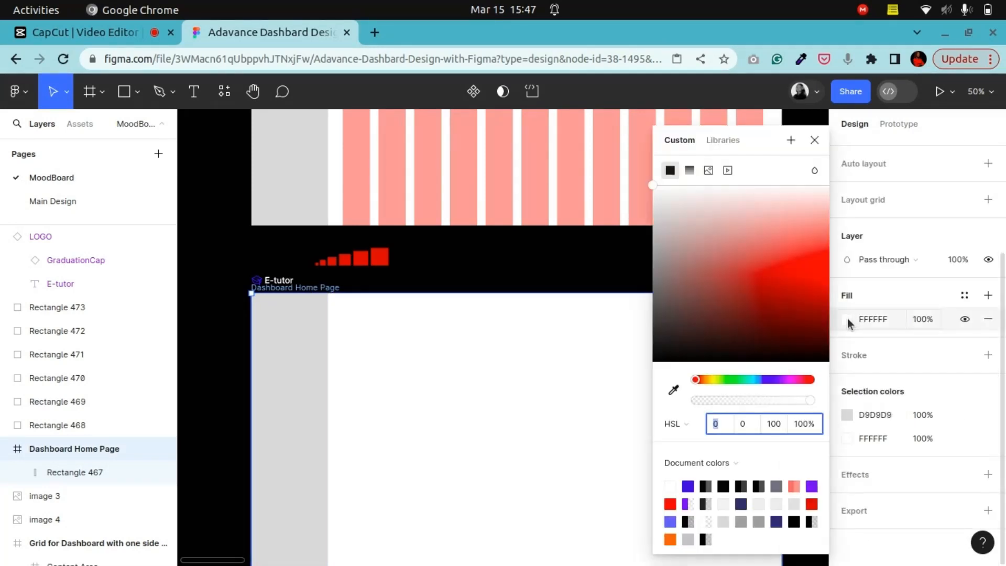
{"action": "left_click", "coordinate": [964, 294]}
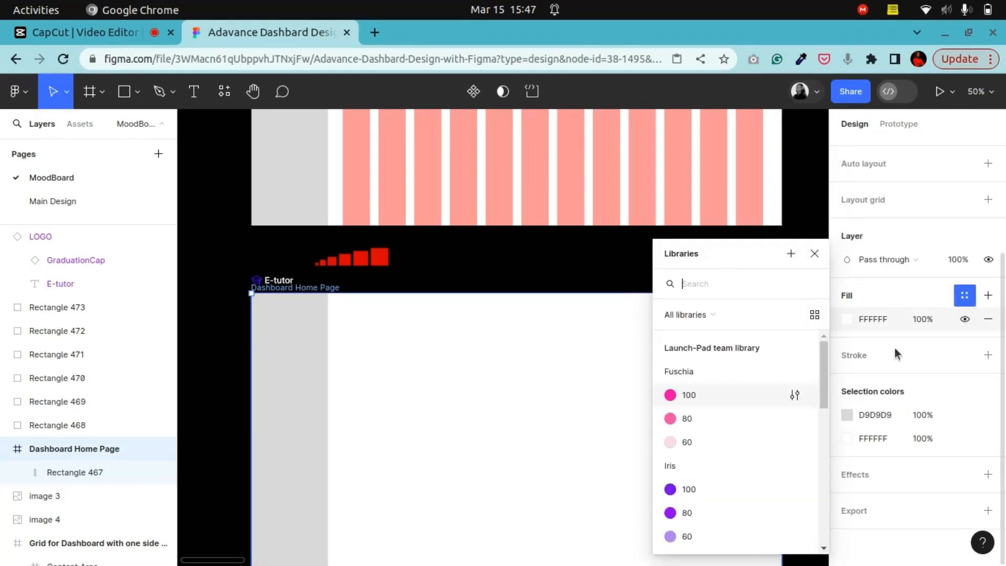
{"action": "scroll", "coordinate": [707, 482], "scroll_direction": "down", "scroll_amount": 5}
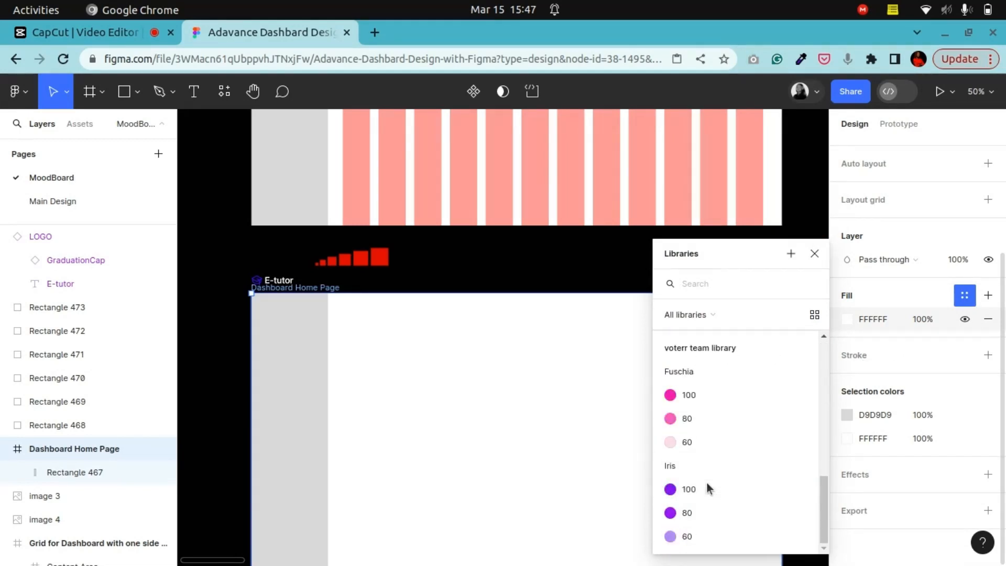
{"action": "scroll", "coordinate": [706, 482], "scroll_direction": "up", "scroll_amount": 5}
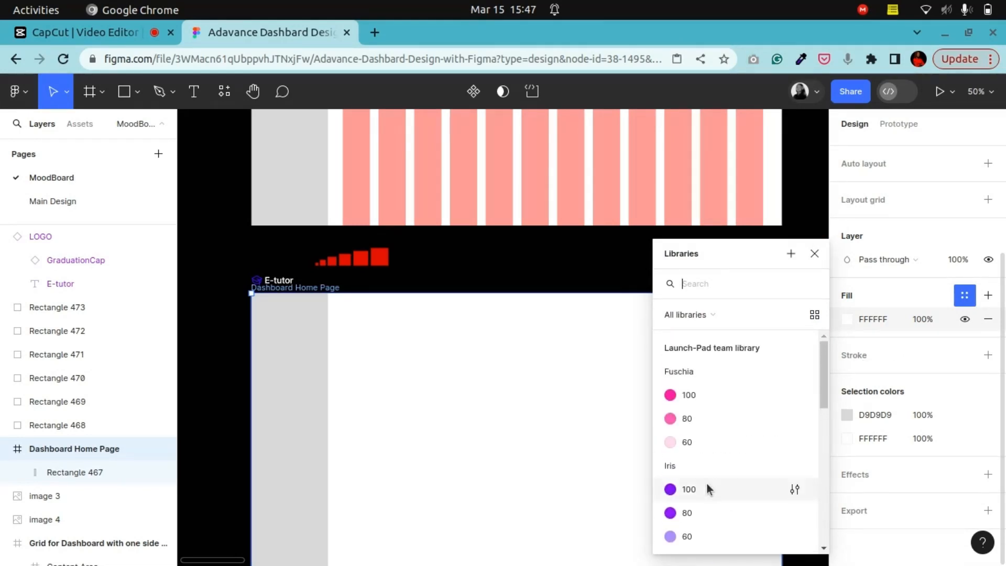
{"action": "scroll", "coordinate": [704, 486], "scroll_direction": "down", "scroll_amount": 3}
{"action": "scroll", "coordinate": [703, 473], "scroll_direction": "up", "scroll_amount": 5}
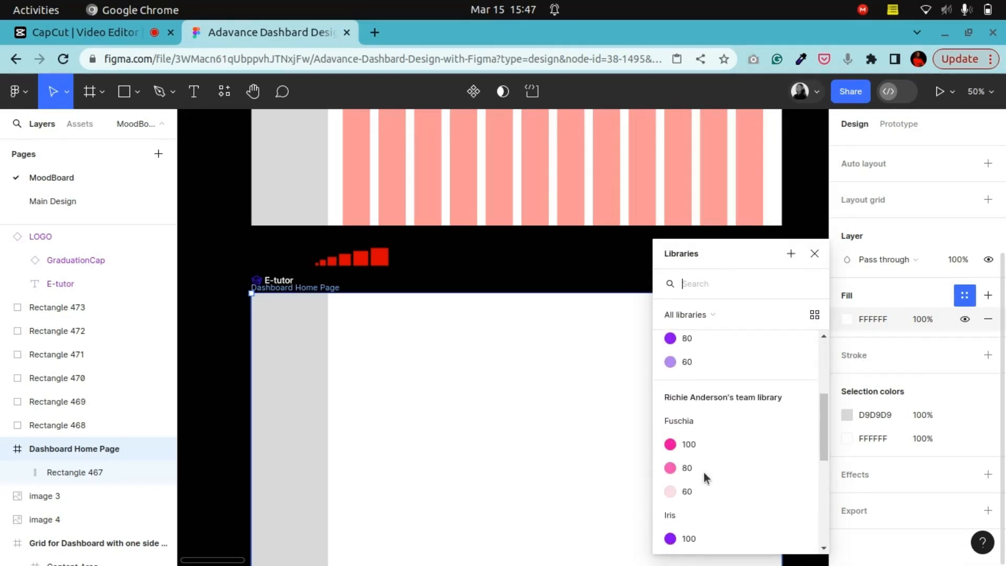
{"action": "scroll", "coordinate": [703, 472], "scroll_direction": "up", "scroll_amount": 5}
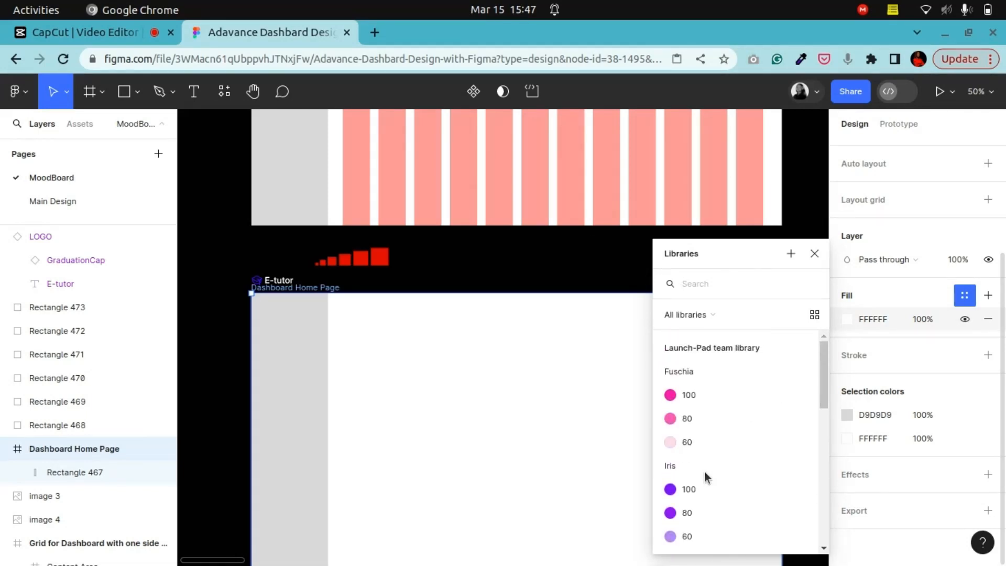
{"action": "left_click", "coordinate": [722, 315]}
{"action": "left_click", "coordinate": [725, 316]}
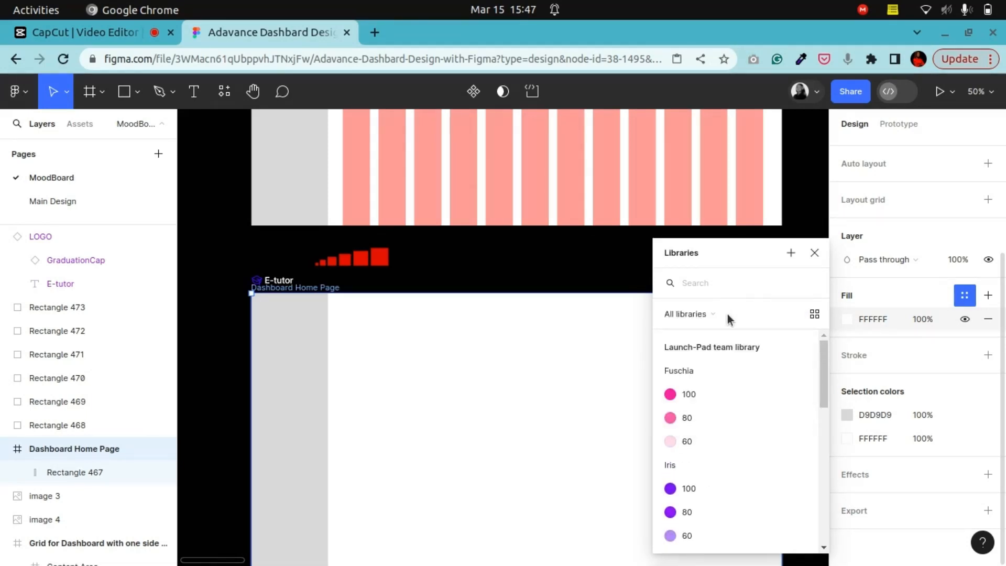
{"action": "left_click", "coordinate": [718, 314]}
{"action": "left_click", "coordinate": [716, 343]}
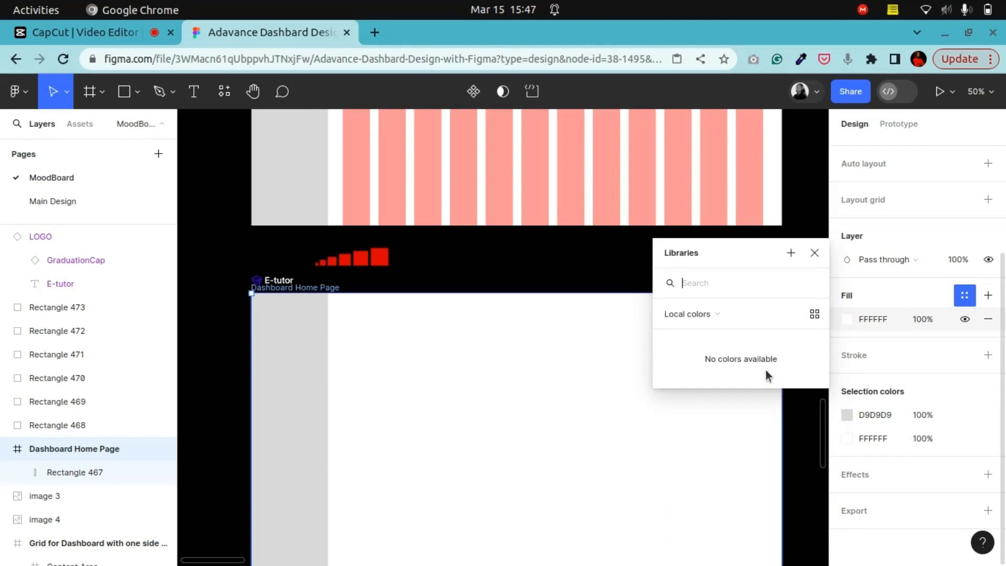
Step: Set the Dashboard Home Page frame's background fill to a light grey, EEEFF0
{"action": "left_click", "coordinate": [921, 298]}
{"action": "left_click", "coordinate": [846, 319]}
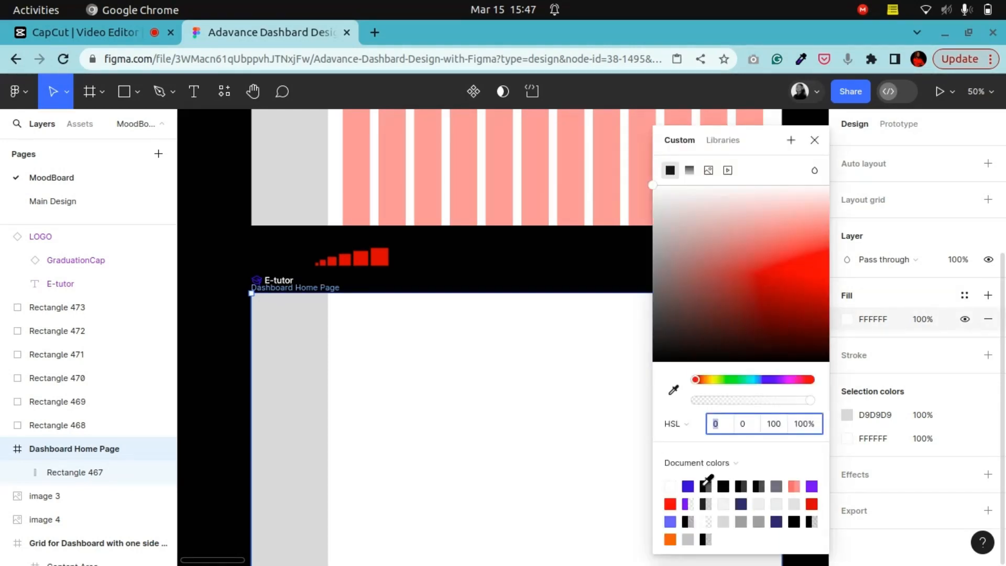
{"action": "left_click", "coordinate": [689, 485]}
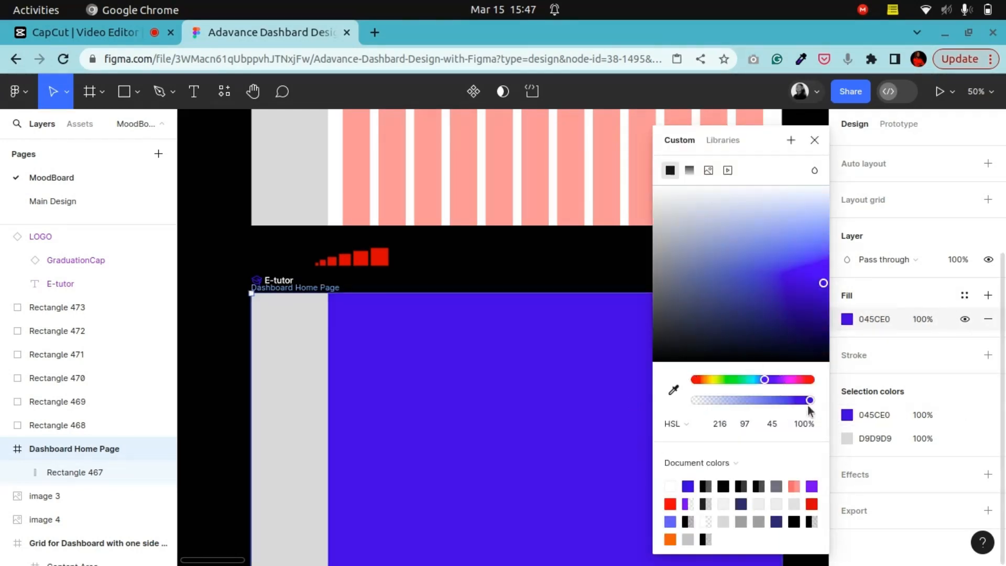
{"action": "left_click", "coordinate": [660, 198]}
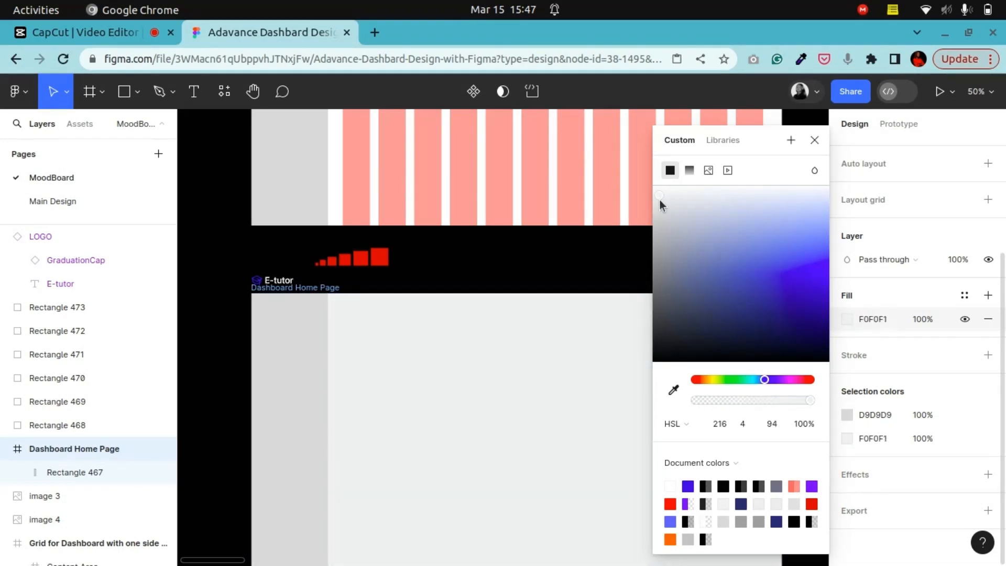
{"action": "left_click_drag", "start_coordinate": [659, 200], "coordinate": [664, 201]}
Step: Change the sidebar rectangle's fill to white FFFFFF from the document colours
{"action": "left_click", "coordinate": [312, 377]}
{"action": "left_click", "coordinate": [846, 403]}
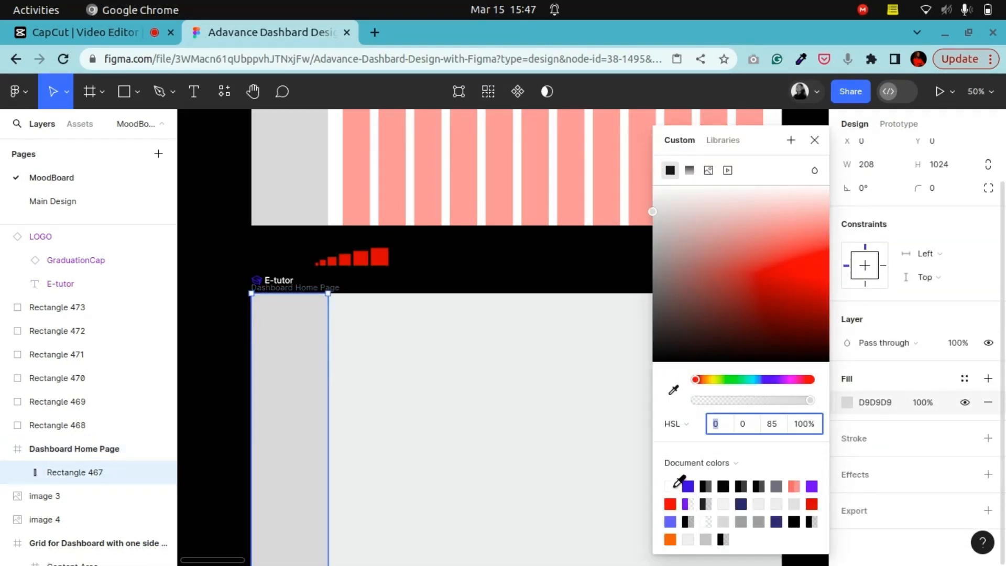
{"action": "left_click", "coordinate": [671, 486]}
{"action": "left_click", "coordinate": [511, 279]}
{"action": "scroll", "coordinate": [597, 425], "scroll_direction": "down", "scroll_amount": 4}
{"action": "scroll", "coordinate": [597, 427], "scroll_direction": "up", "scroll_amount": 7}
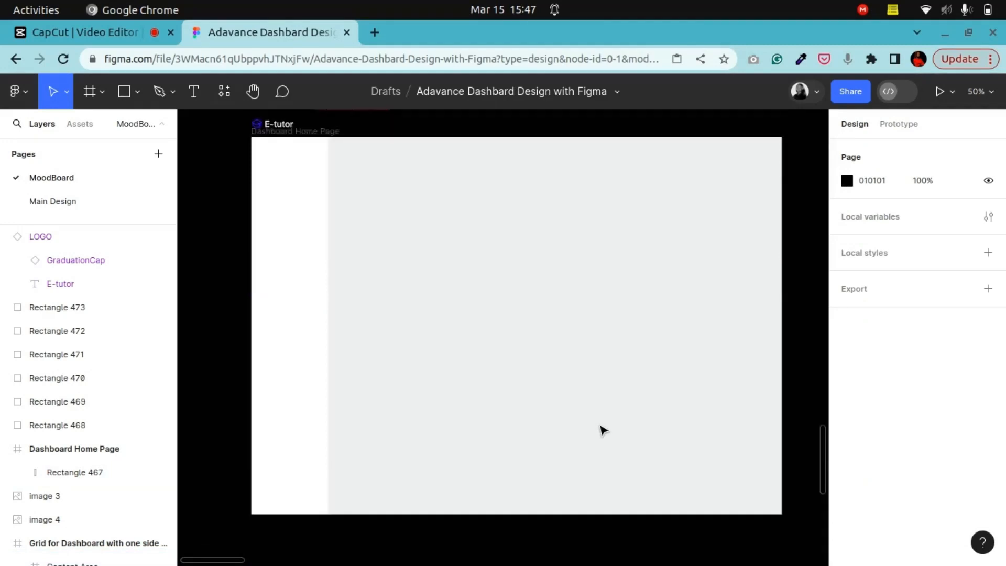
{"action": "scroll", "coordinate": [591, 429], "scroll_direction": "up", "scroll_amount": 2}
{"action": "scroll", "coordinate": [313, 386], "scroll_direction": "down", "scroll_amount": 4}
{"action": "left_click", "coordinate": [313, 386]}
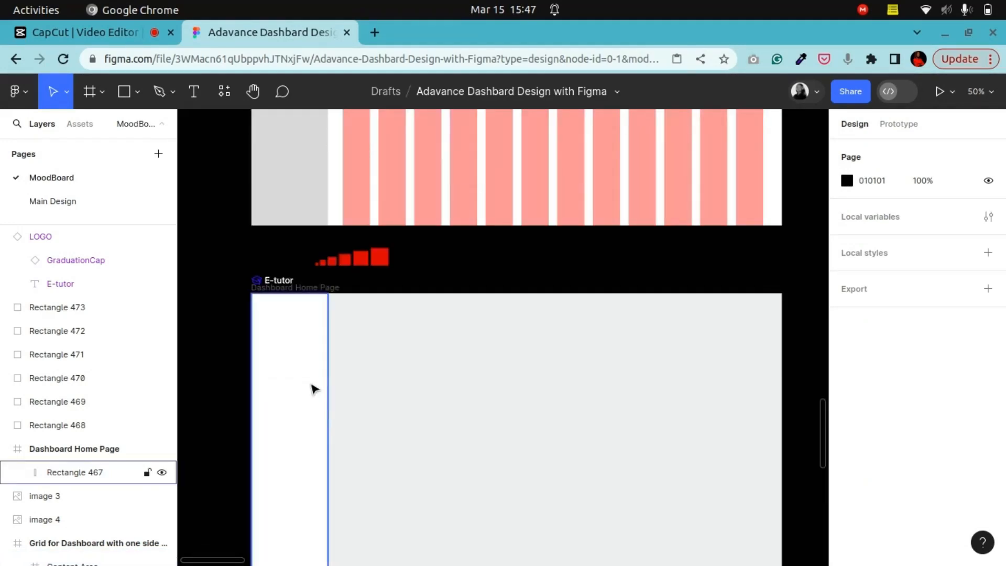
{"action": "scroll", "coordinate": [317, 386], "scroll_direction": "down", "scroll_amount": 2}
{"action": "left_click", "coordinate": [253, 92]}
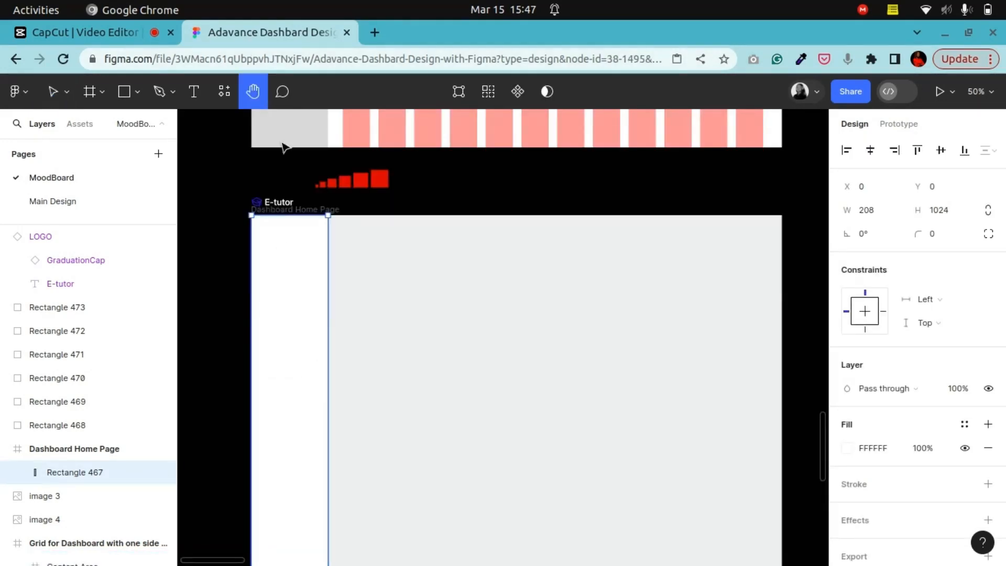
{"action": "left_click_drag", "start_coordinate": [400, 329], "coordinate": [510, 317]}
{"action": "key", "text": "ctrl+plus"}
{"action": "left_click_drag", "start_coordinate": [455, 255], "coordinate": [494, 439]}
{"action": "left_click_drag", "start_coordinate": [452, 369], "coordinate": [451, 331]}
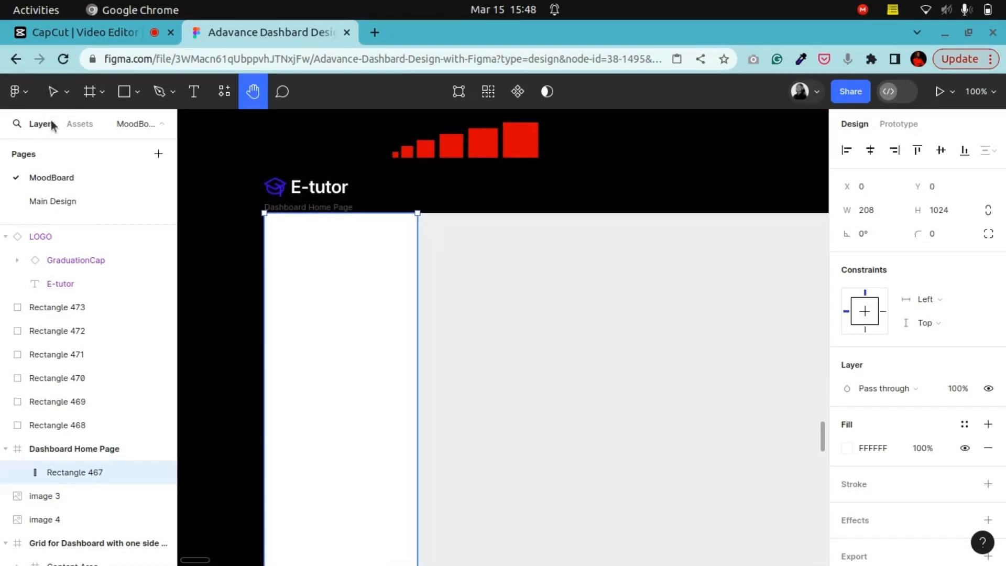
{"action": "left_click", "coordinate": [54, 92]}
{"action": "left_click", "coordinate": [877, 212]}
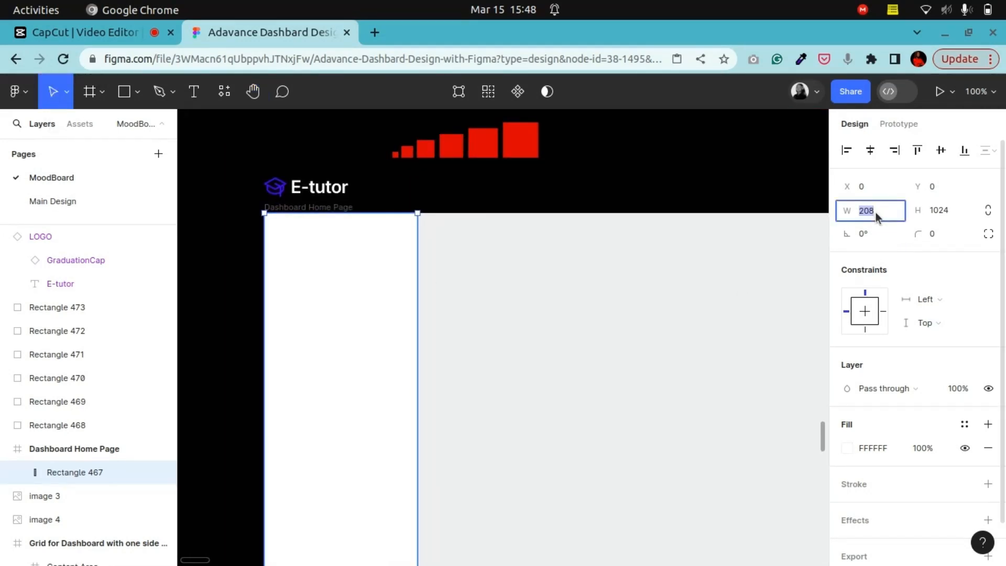
{"action": "left_click", "coordinate": [876, 214]}
{"action": "key", "text": "BackSpace"}
{"action": "key", "text": "BackSpace"}
{"action": "key", "text": "BackSpace"}
{"action": "type", "text": "26"}
{"action": "key", "text": "Return"}
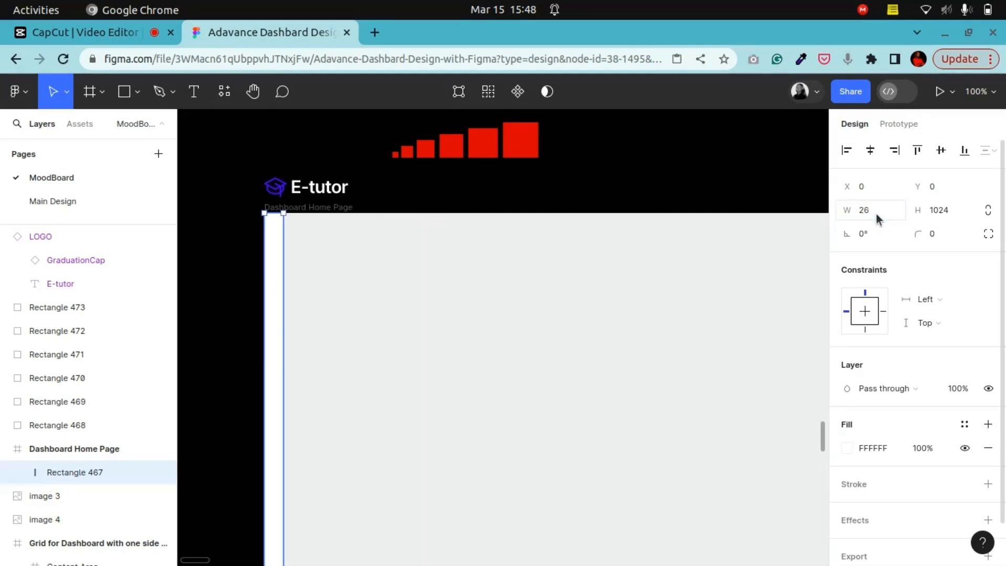
{"action": "key", "text": "ctrl+z"}
Step: Widen the sidebar rectangle by 8 px twice, bringing its width to 224
{"action": "left_click", "coordinate": [878, 212]}
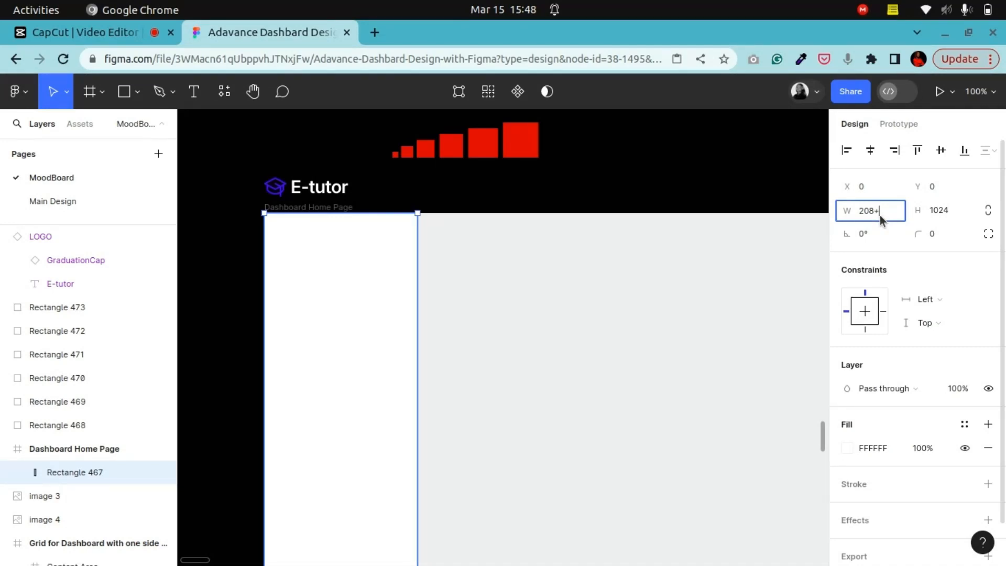
{"action": "key", "text": "Return"}
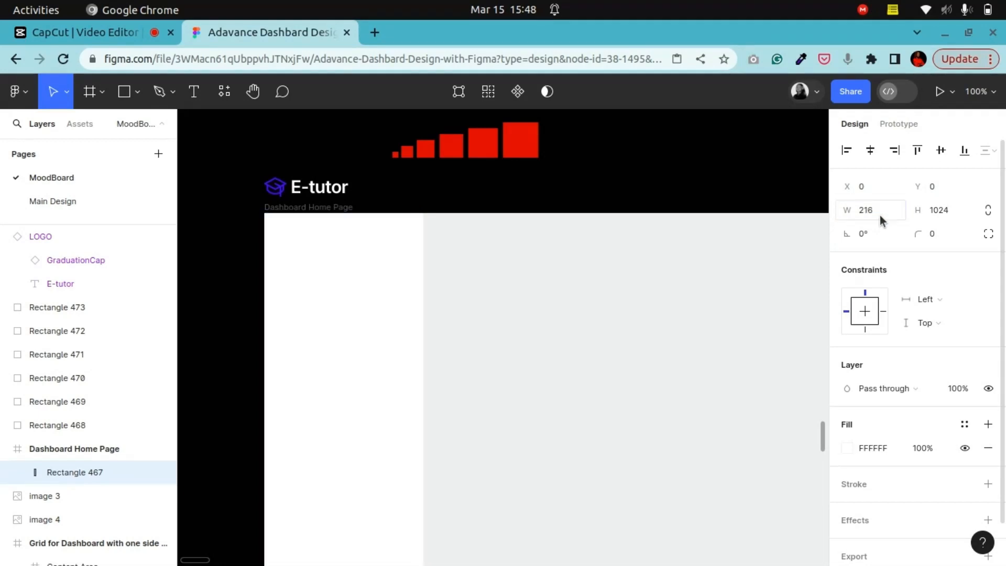
{"action": "left_click", "coordinate": [879, 214]}
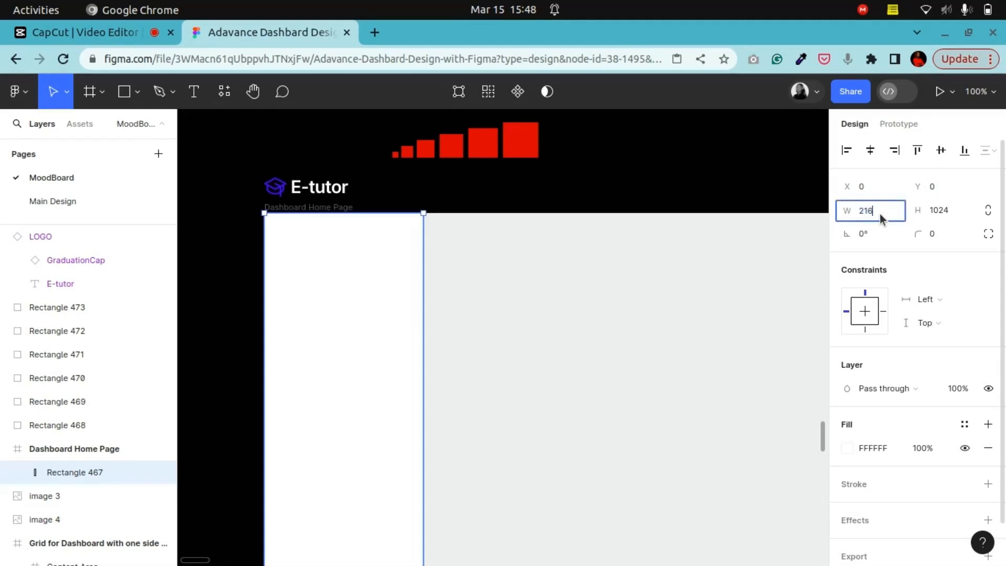
{"action": "type", "text": "+8"}
{"action": "key", "text": "Return"}
{"action": "left_click", "coordinate": [591, 186]}
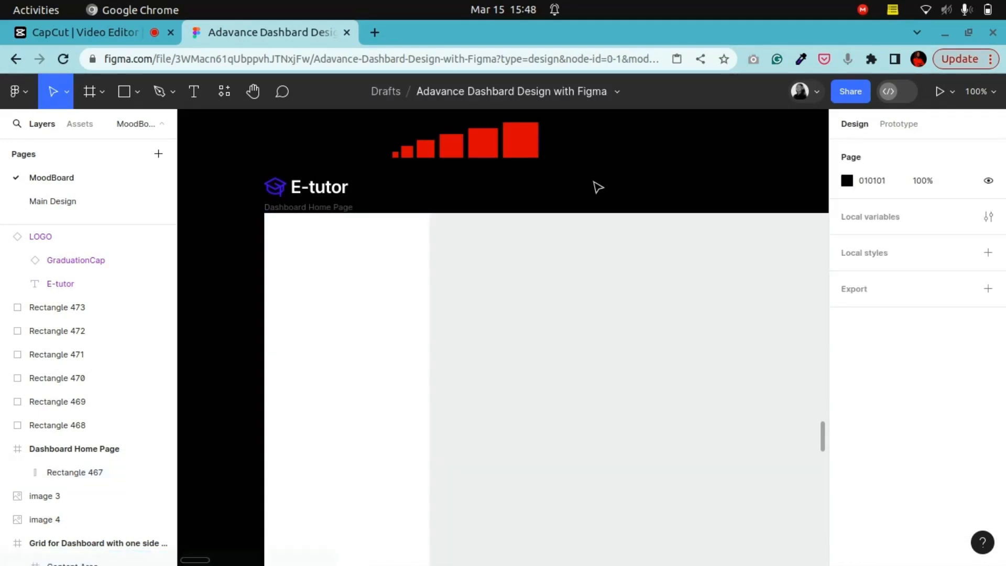
Step: Inspect the sidebar rectangle, the page frame and a square from the size scale
{"action": "key", "text": "ctrl+minus"}
{"action": "left_click", "coordinate": [245, 97]}
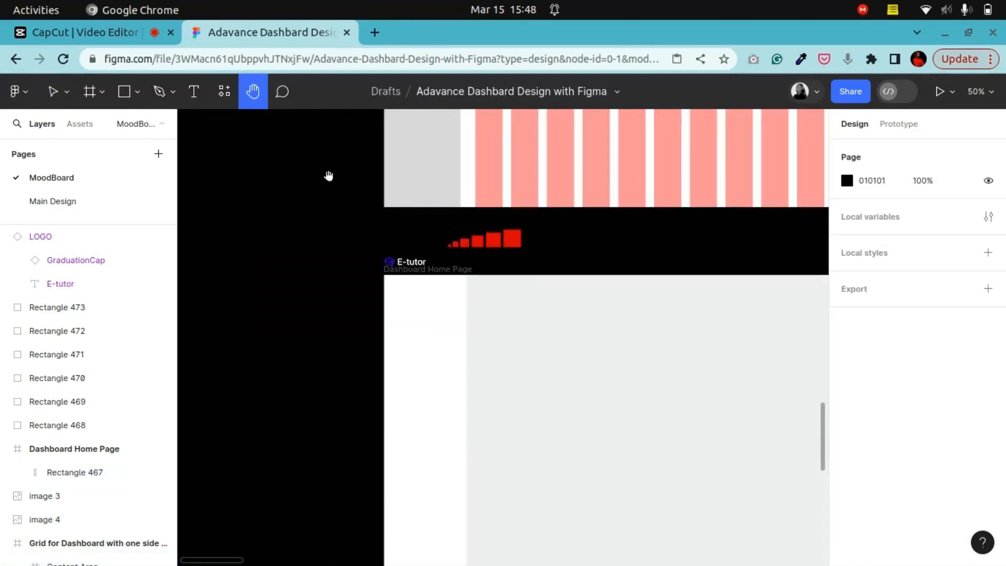
{"action": "left_click_drag", "start_coordinate": [523, 378], "coordinate": [365, 283]}
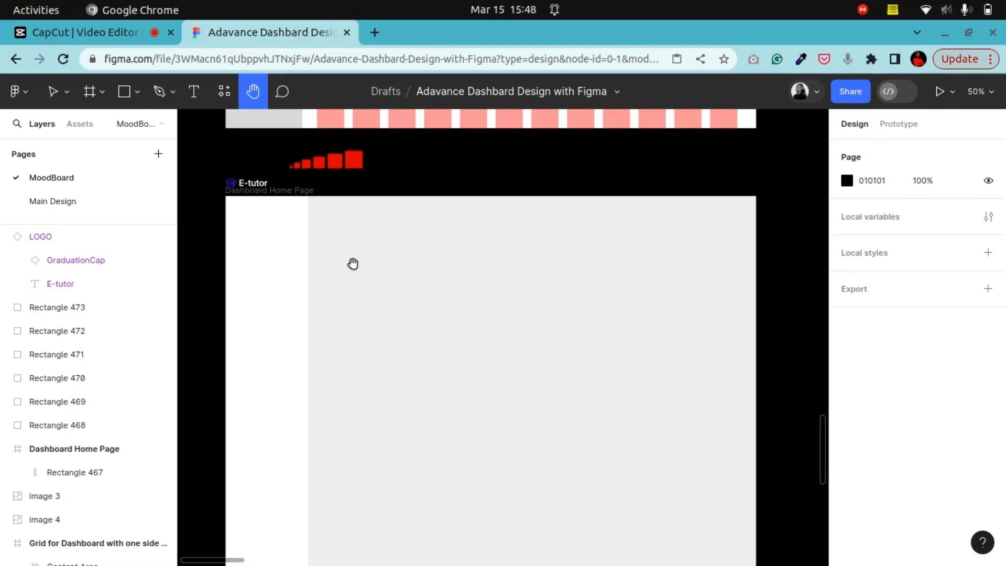
{"action": "key", "text": "v"}
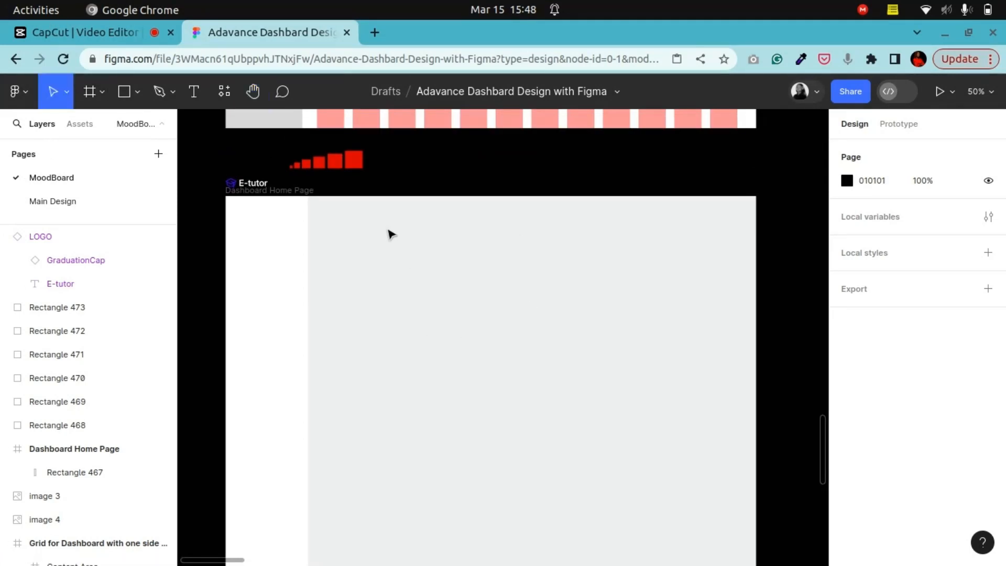
{"action": "left_click", "coordinate": [321, 170]}
{"action": "left_click", "coordinate": [283, 278]}
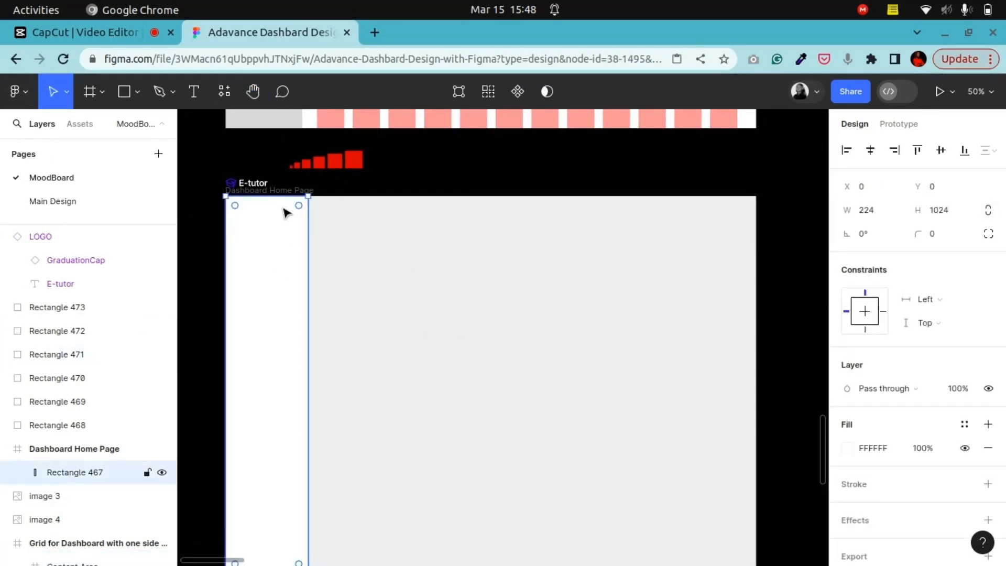
{"action": "left_click", "coordinate": [399, 180]}
{"action": "left_click", "coordinate": [297, 190]}
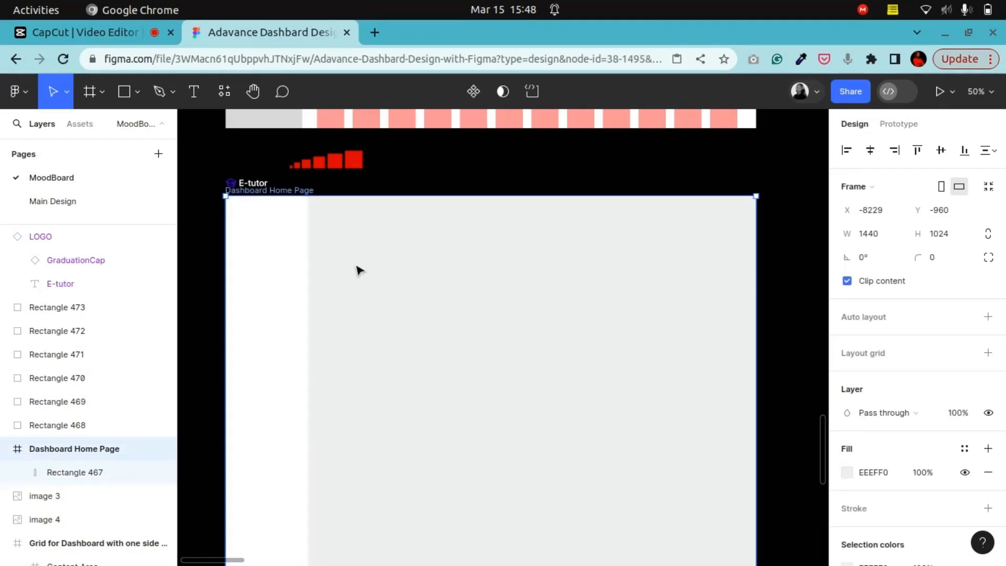
{"action": "scroll", "coordinate": [512, 394], "scroll_direction": "down", "scroll_amount": 2}
{"action": "scroll", "coordinate": [512, 394], "scroll_direction": "up", "scroll_amount": 1}
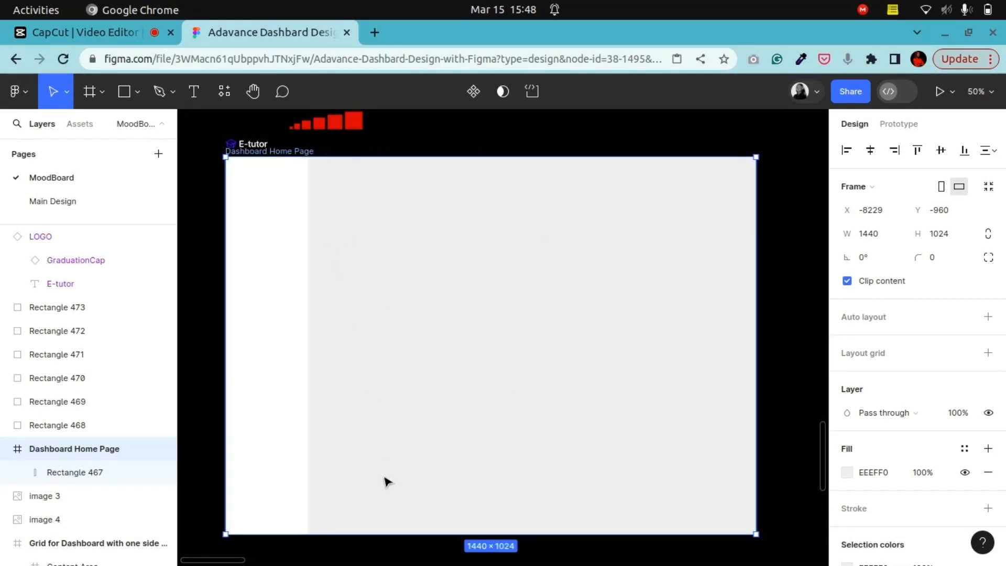
{"action": "left_click", "coordinate": [322, 127]}
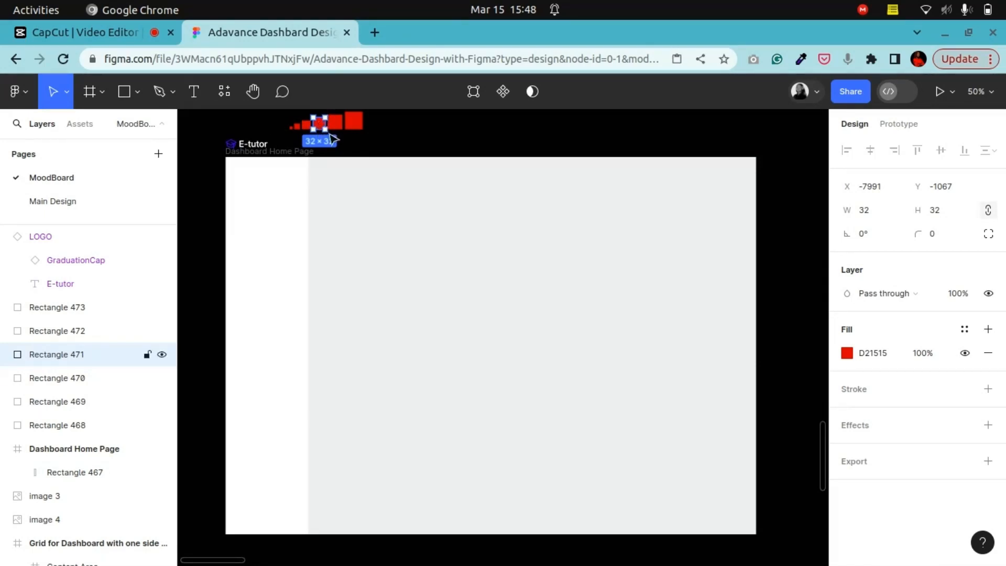
{"action": "scroll", "coordinate": [331, 138], "scroll_direction": "up", "scroll_amount": 3}
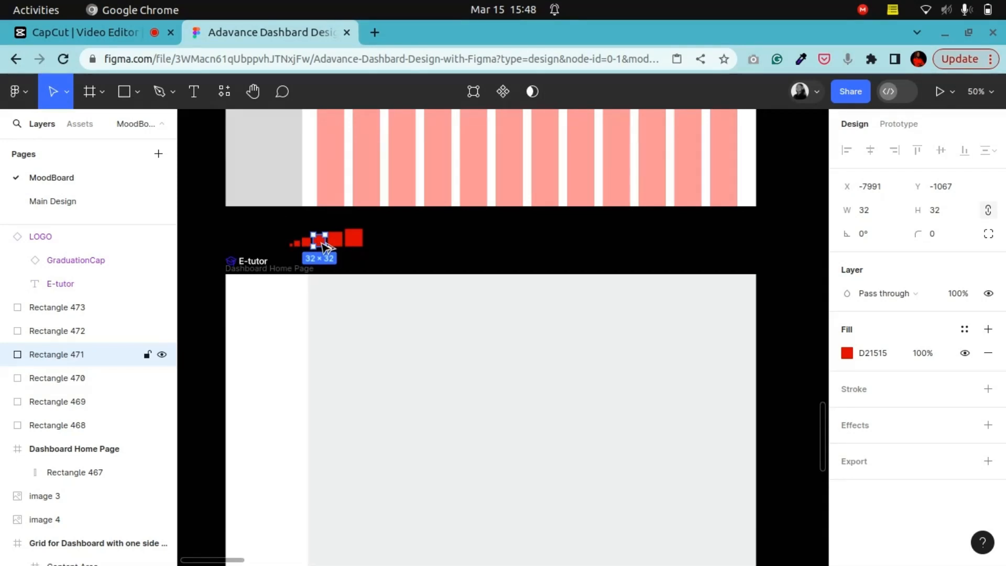
Step: Place a 32×32 square from the size scale at the page frame's right edge as a margin marker
{"action": "left_click_drag", "start_coordinate": [325, 246], "coordinate": [750, 338]}
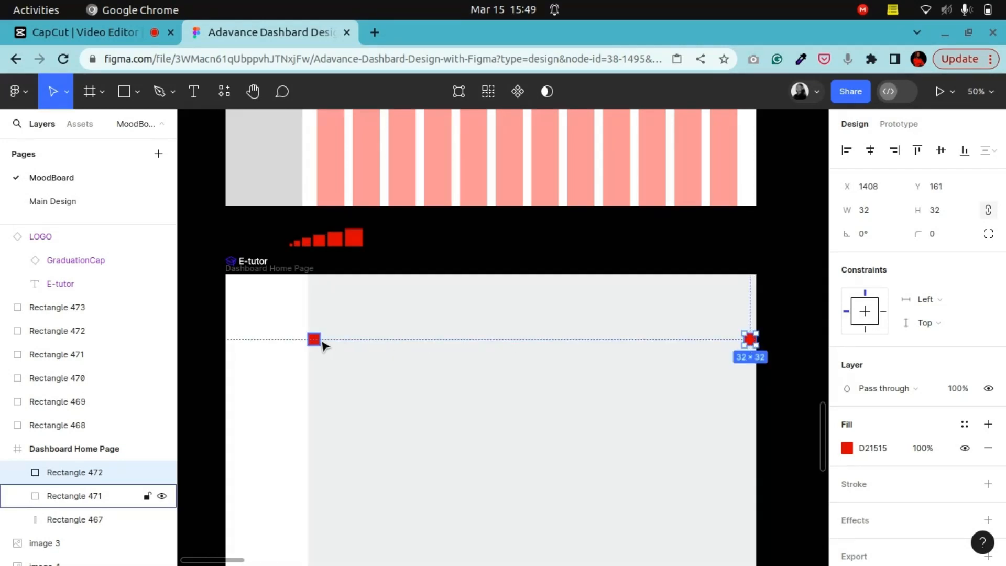
{"action": "scroll", "coordinate": [322, 344], "scroll_direction": "down", "scroll_amount": 4}
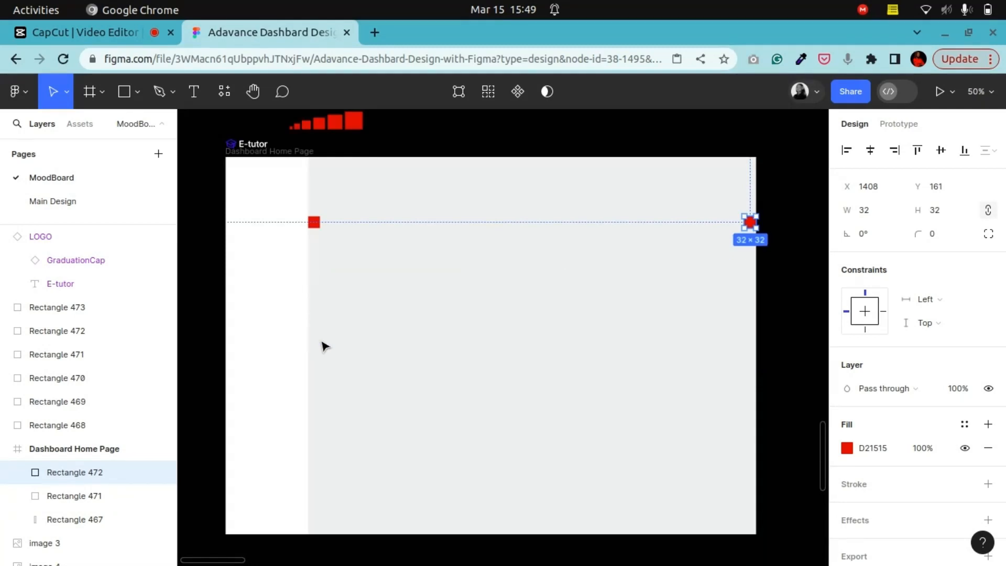
{"action": "scroll", "coordinate": [730, 250], "scroll_direction": "up", "scroll_amount": 4}
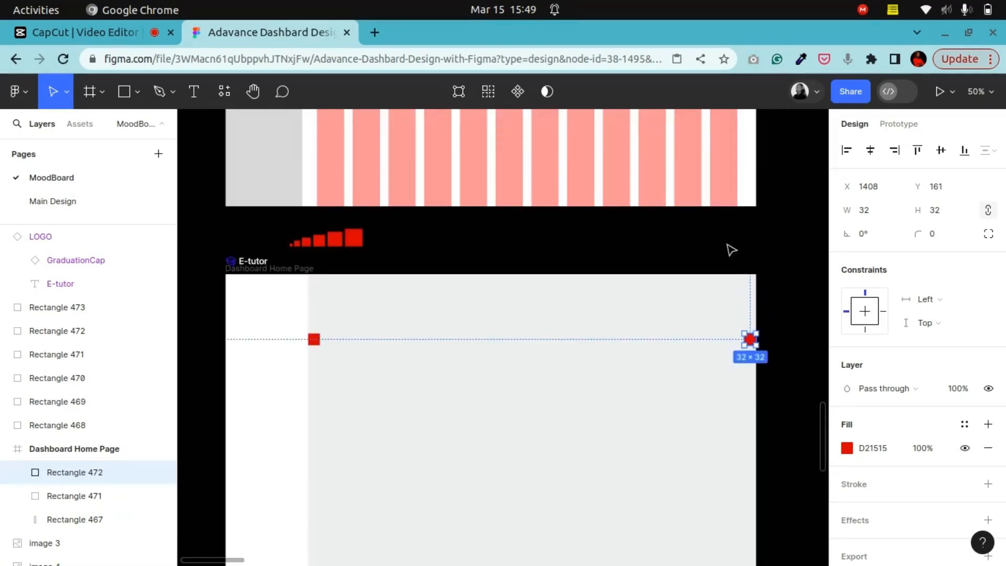
{"action": "scroll", "coordinate": [731, 250], "scroll_direction": "down", "scroll_amount": 1}
{"action": "scroll", "coordinate": [731, 250], "scroll_direction": "down", "scroll_amount": 1}
Step: Draw a content frame inside the Dashboard Home Page between the margin markers, sized 1152×1024 at X 256, Y 0
{"action": "left_click", "coordinate": [90, 92]}
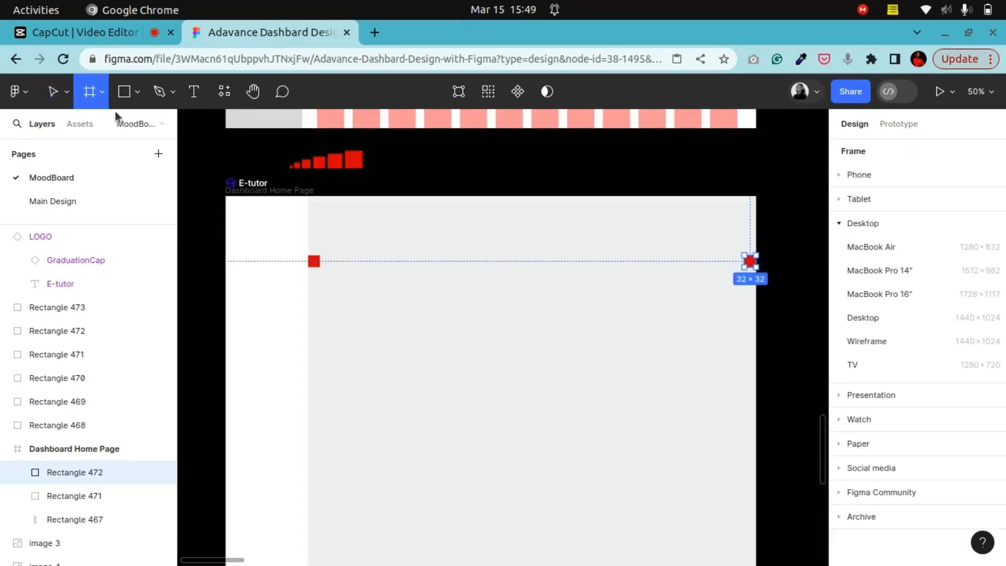
{"action": "left_click_drag", "start_coordinate": [319, 201], "coordinate": [744, 404]}
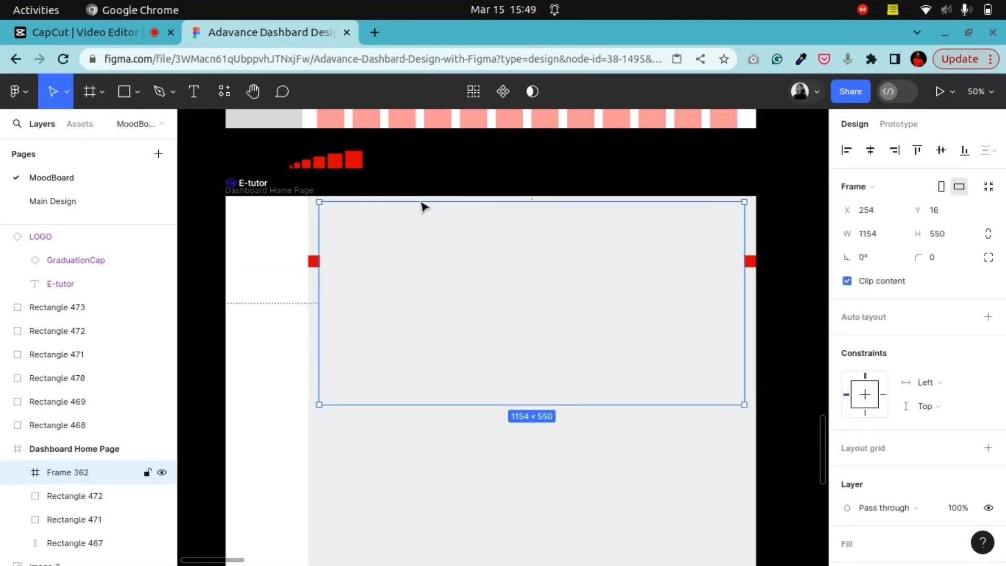
{"action": "left_click_drag", "start_coordinate": [421, 202], "coordinate": [419, 194]}
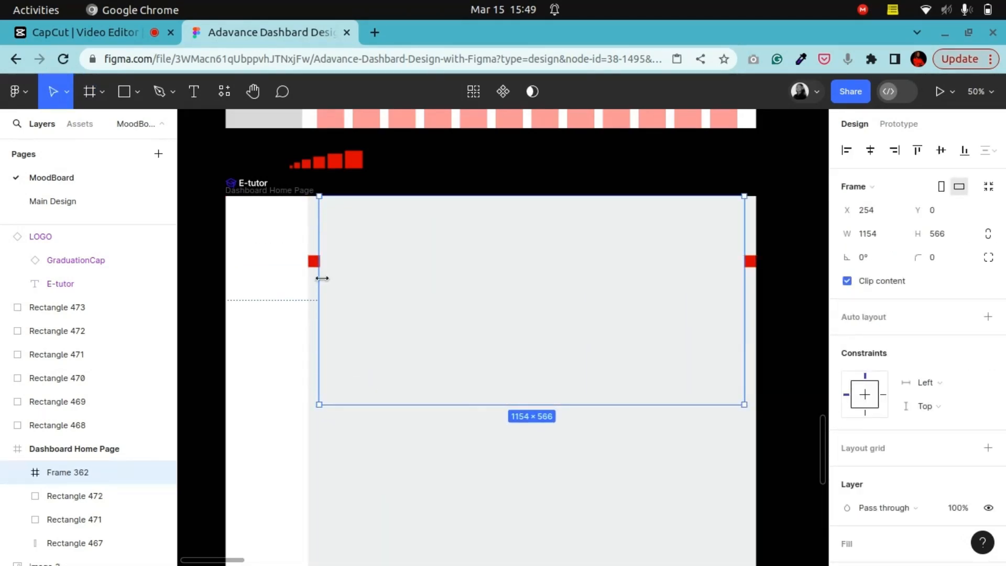
{"action": "left_click_drag", "start_coordinate": [320, 279], "coordinate": [319, 277]}
{"action": "scroll", "coordinate": [459, 323], "scroll_direction": "down", "scroll_amount": 3}
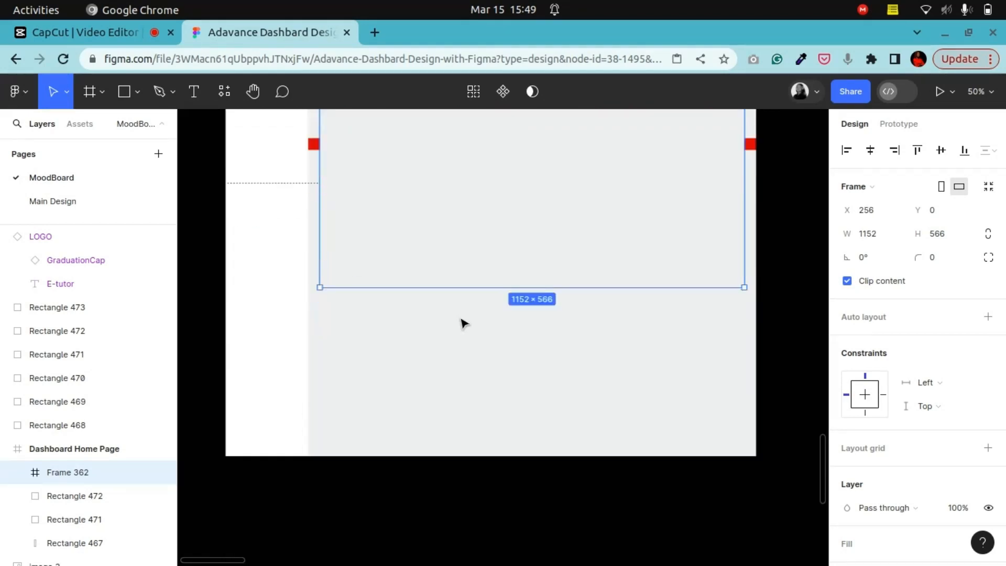
{"action": "left_click_drag", "start_coordinate": [461, 291], "coordinate": [471, 454]}
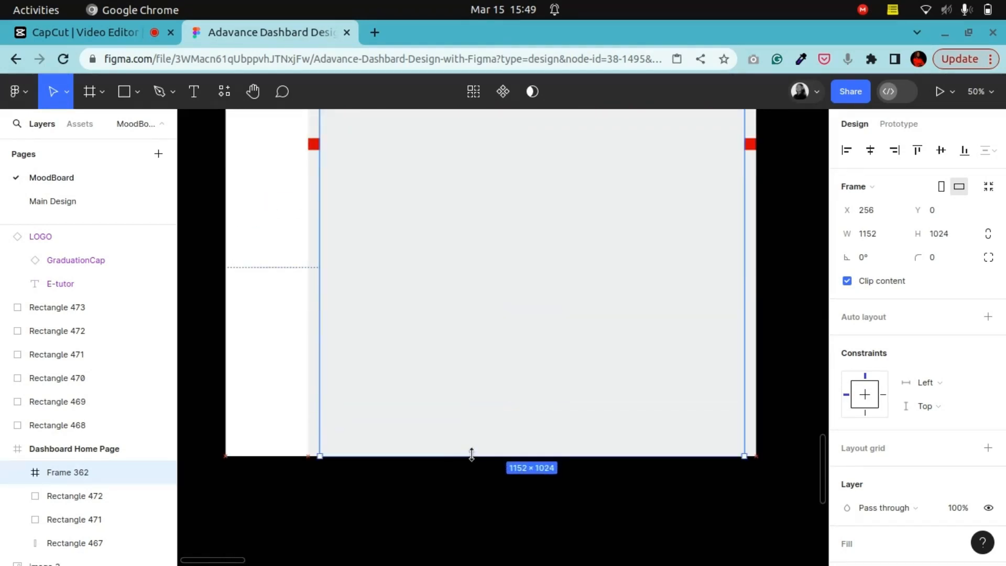
Step: Zoom and pan around the content frame to inspect its edges against the sidebar and margin squares
{"action": "scroll", "coordinate": [472, 456], "scroll_direction": "up", "scroll_amount": 5}
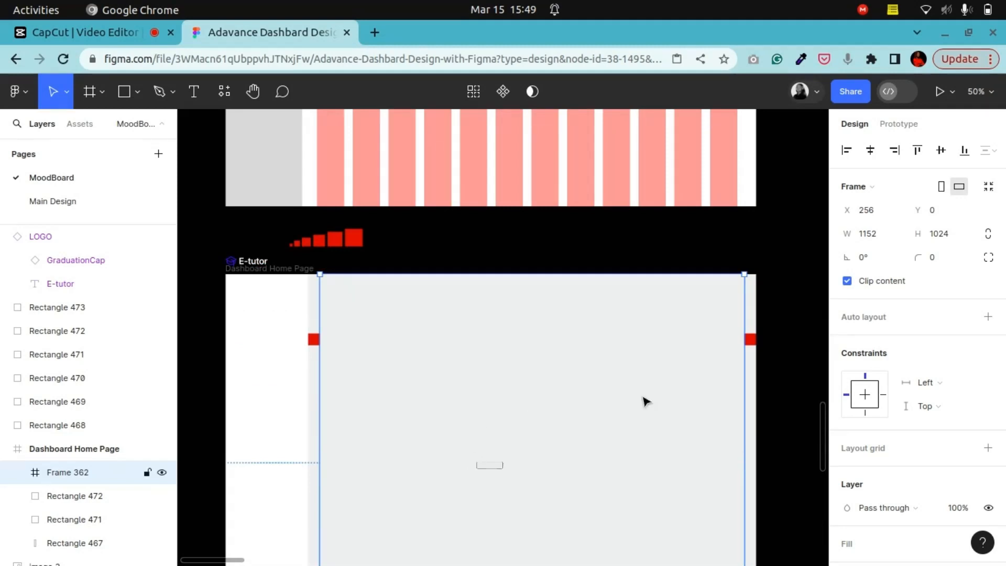
{"action": "key", "text": "ctrl+plus"}
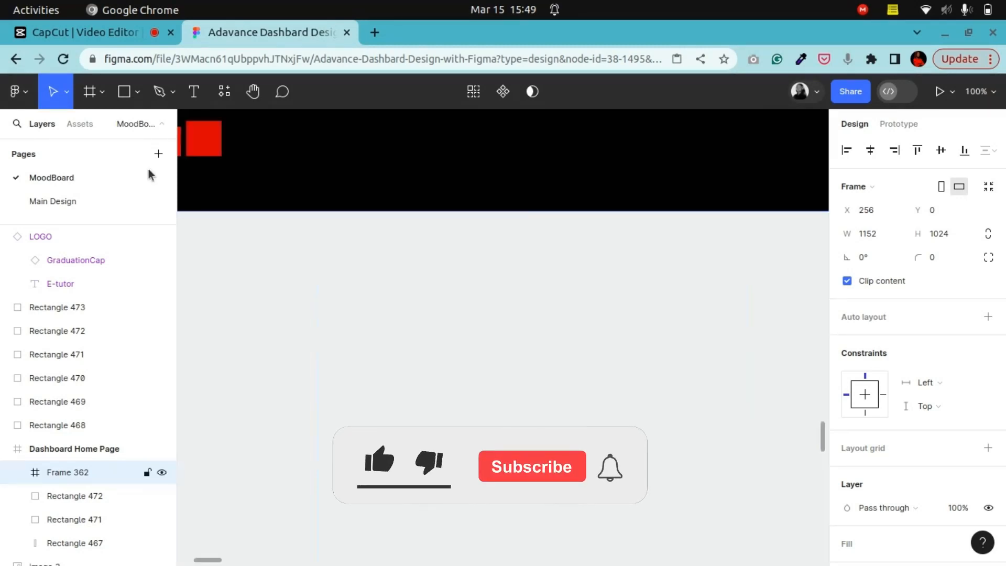
{"action": "left_click", "coordinate": [253, 92]}
{"action": "left_click_drag", "start_coordinate": [408, 340], "coordinate": [631, 320]}
{"action": "left_click_drag", "start_coordinate": [400, 323], "coordinate": [503, 314]}
{"action": "key", "text": "ctrl+plus"}
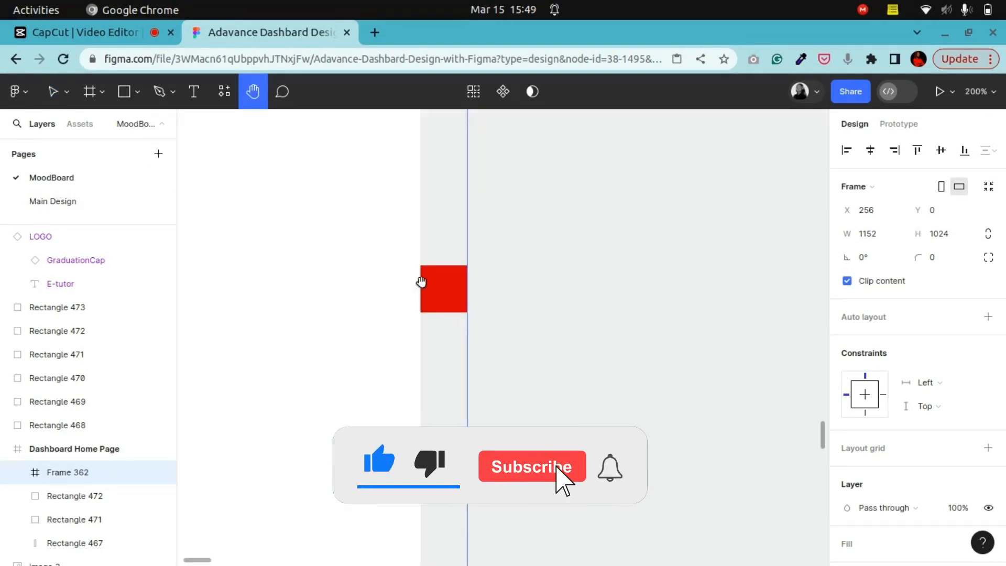
{"action": "left_click_drag", "start_coordinate": [617, 286], "coordinate": [375, 319]}
{"action": "key", "text": "ctrl+minus"}
{"action": "key", "text": "ctrl+minus"}
{"action": "left_click_drag", "start_coordinate": [656, 295], "coordinate": [305, 303]}
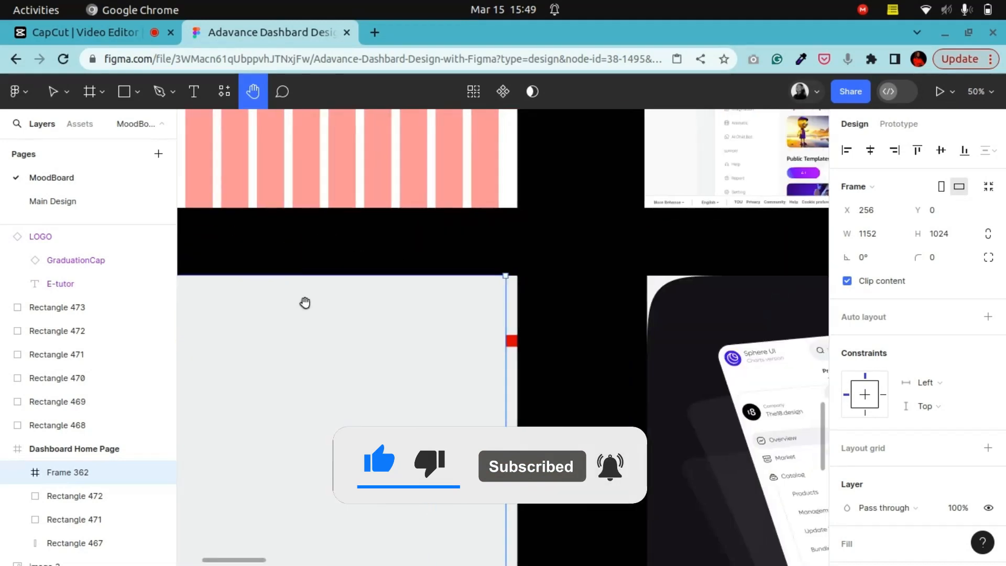
{"action": "left_click_drag", "start_coordinate": [590, 349], "coordinate": [587, 331]}
{"action": "key", "text": "ctrl+plus"}
{"action": "key", "text": "ctrl+plus"}
{"action": "left_click_drag", "start_coordinate": [470, 327], "coordinate": [680, 314]}
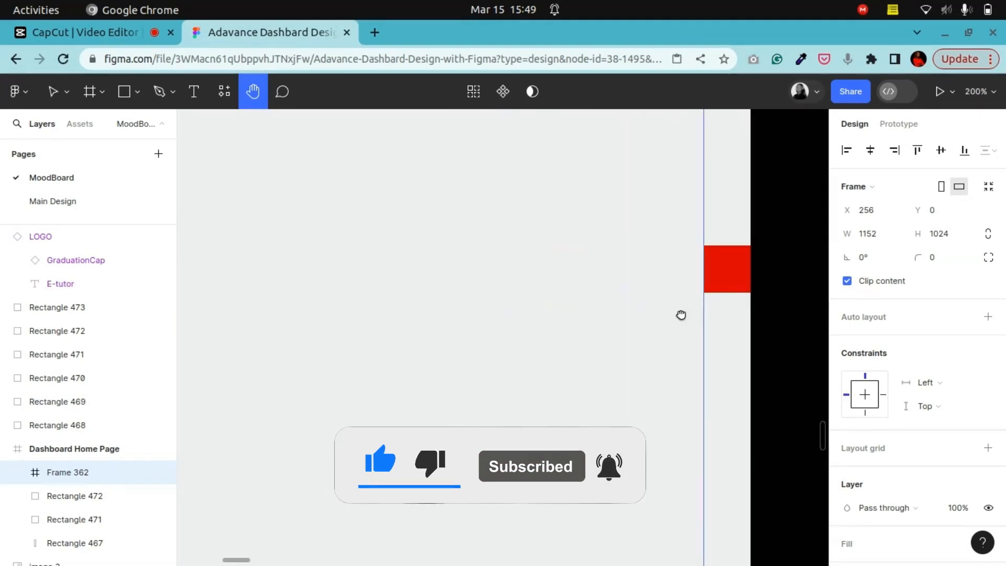
{"action": "key", "text": "ctrl+minus"}
{"action": "key", "text": "ctrl+minus"}
{"action": "left_click_drag", "start_coordinate": [561, 323], "coordinate": [695, 293]}
{"action": "mouse_move", "coordinate": [470, 320]}
{"action": "left_mouse_down"}
{"action": "mouse_move", "coordinate": [559, 263]}
{"action": "mouse_move", "coordinate": [508, 247]}
{"action": "left_mouse_up"}
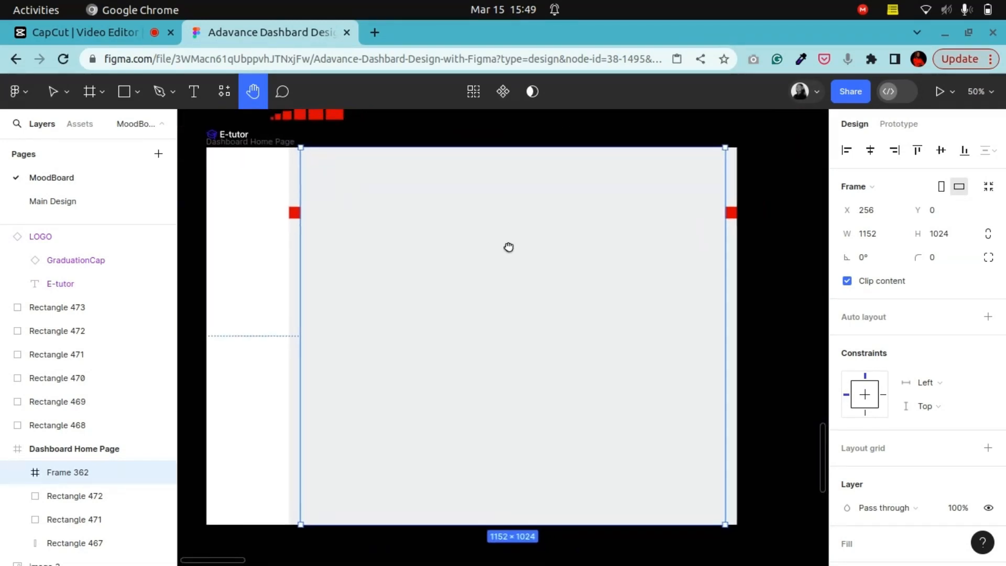
{"action": "left_click", "coordinate": [50, 90]}
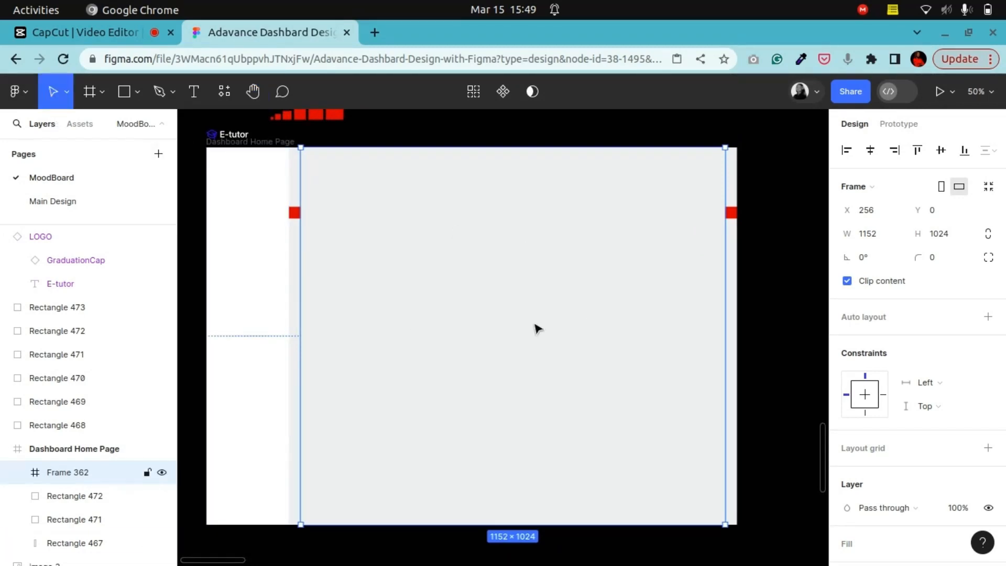
{"action": "scroll", "coordinate": [540, 330], "scroll_direction": "up", "scroll_amount": 4}
{"action": "scroll", "coordinate": [541, 332], "scroll_direction": "down", "scroll_amount": 5}
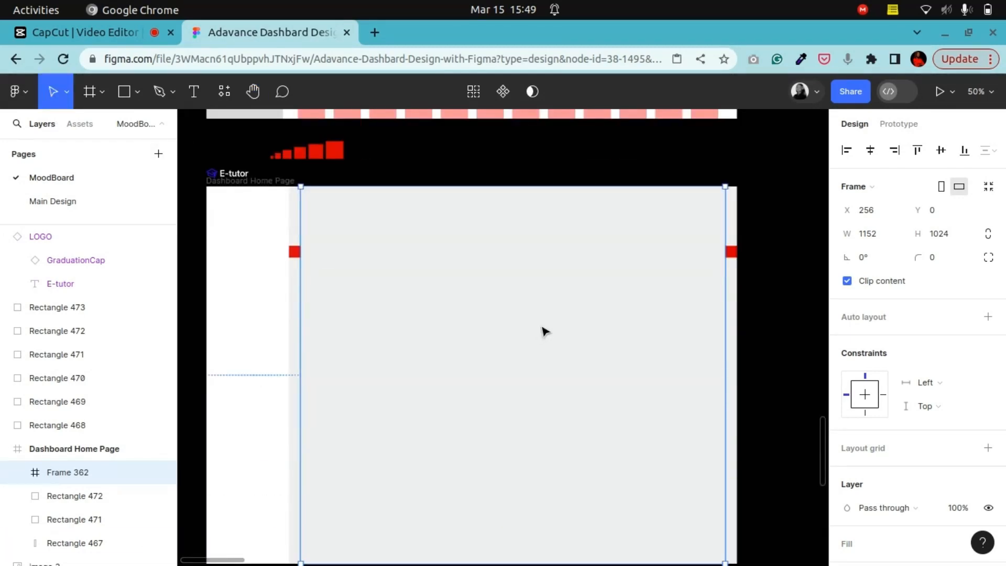
{"action": "scroll", "coordinate": [724, 377], "scroll_direction": "down", "scroll_amount": 2}
{"action": "scroll", "coordinate": [400, 288], "scroll_direction": "up", "scroll_amount": 2}
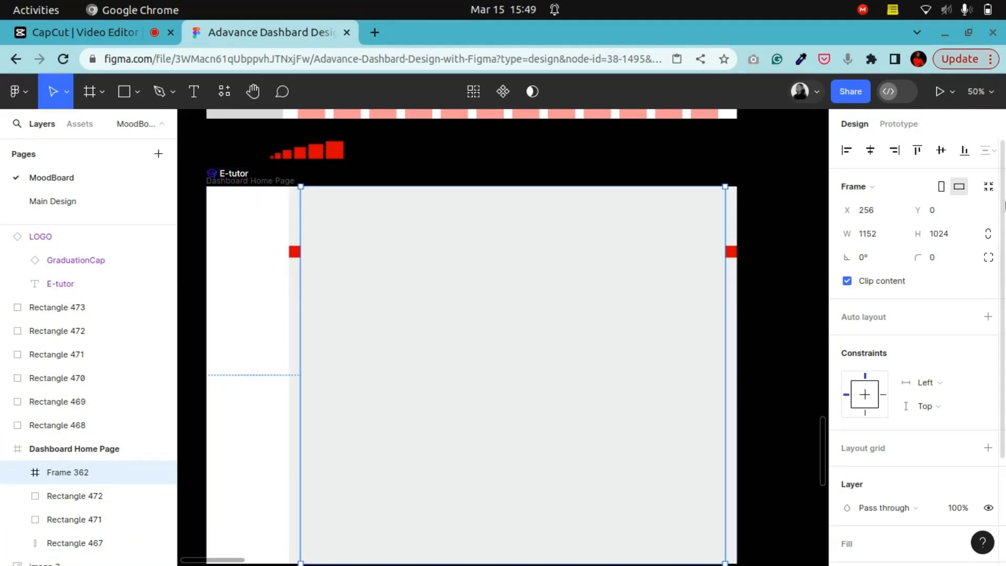
{"action": "scroll", "coordinate": [1004, 451], "scroll_direction": "down", "scroll_amount": 3}
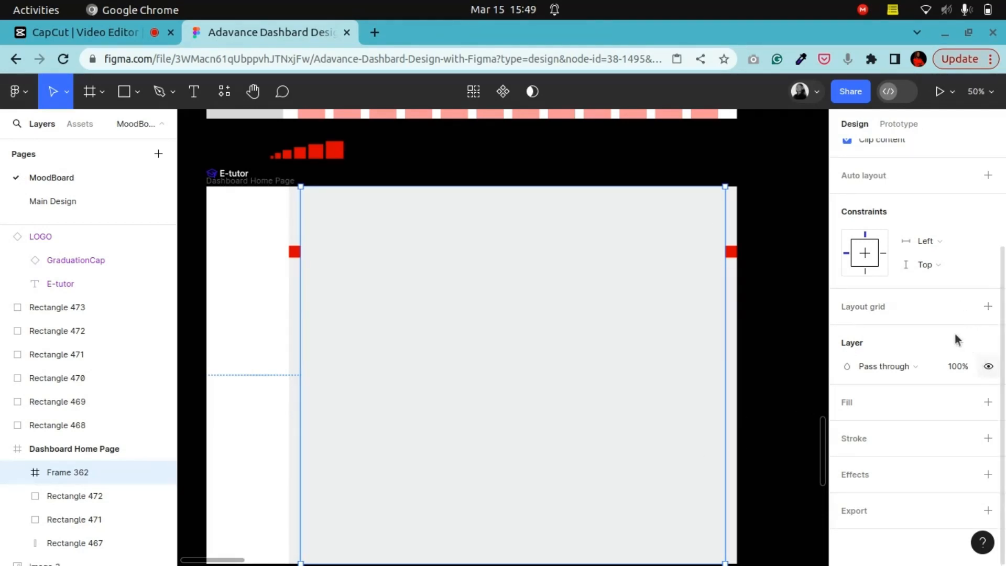
Step: Add a layout grid to the content frame and switch it to 12 columns
{"action": "left_click", "coordinate": [988, 306]}
{"action": "left_click", "coordinate": [846, 331]}
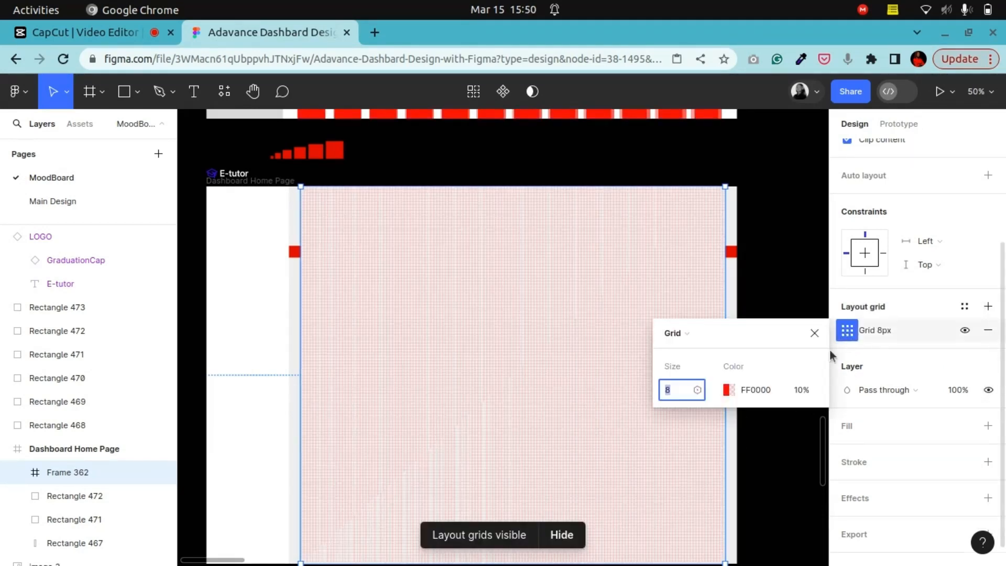
{"action": "left_click", "coordinate": [700, 335]}
{"action": "left_click", "coordinate": [697, 348]}
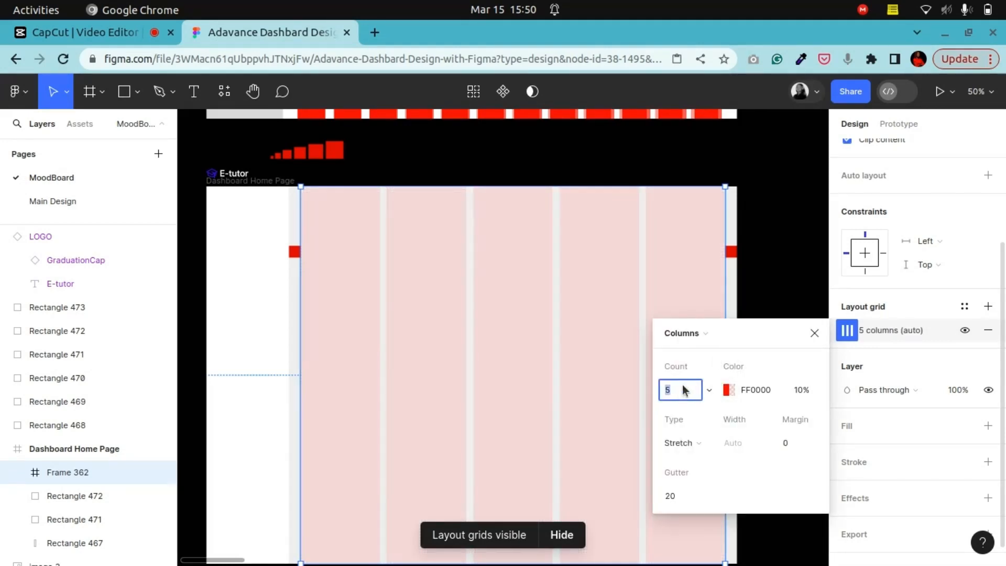
{"action": "key", "text": "Return"}
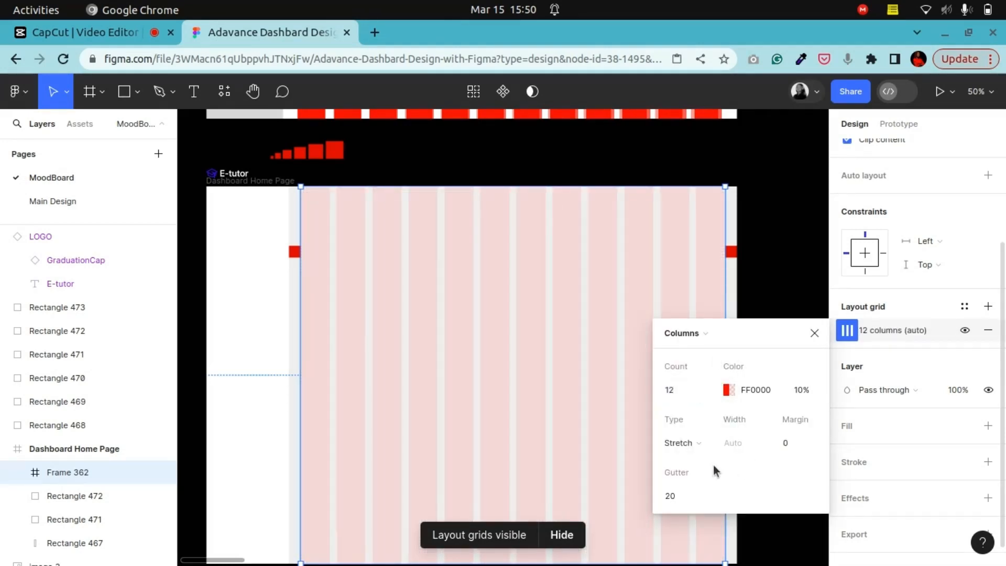
Step: Set the column grid's gutter to 24 and its type to Center
{"action": "left_click", "coordinate": [681, 496]}
{"action": "type", "text": "24"}
{"action": "key", "text": "Return"}
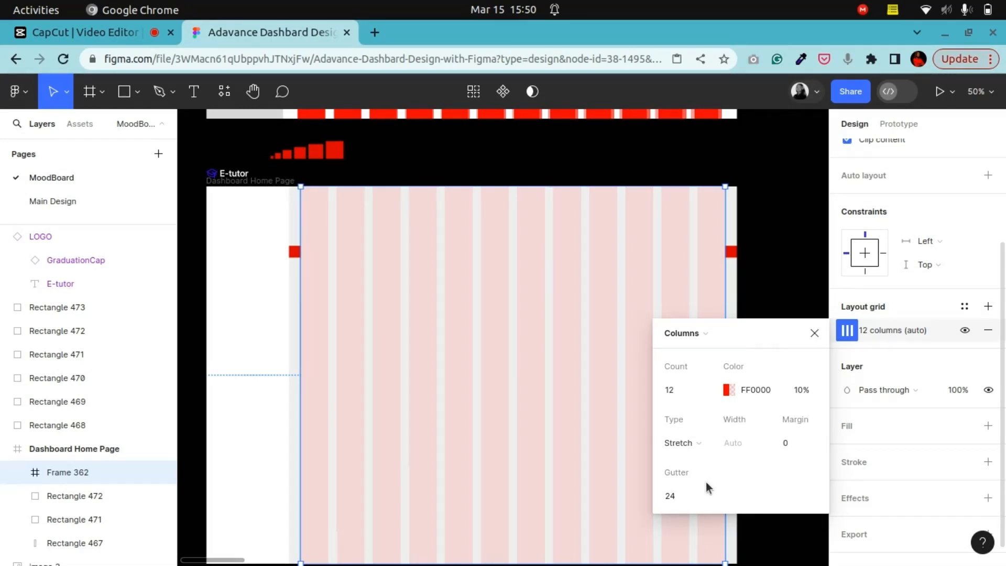
{"action": "left_click", "coordinate": [684, 443]}
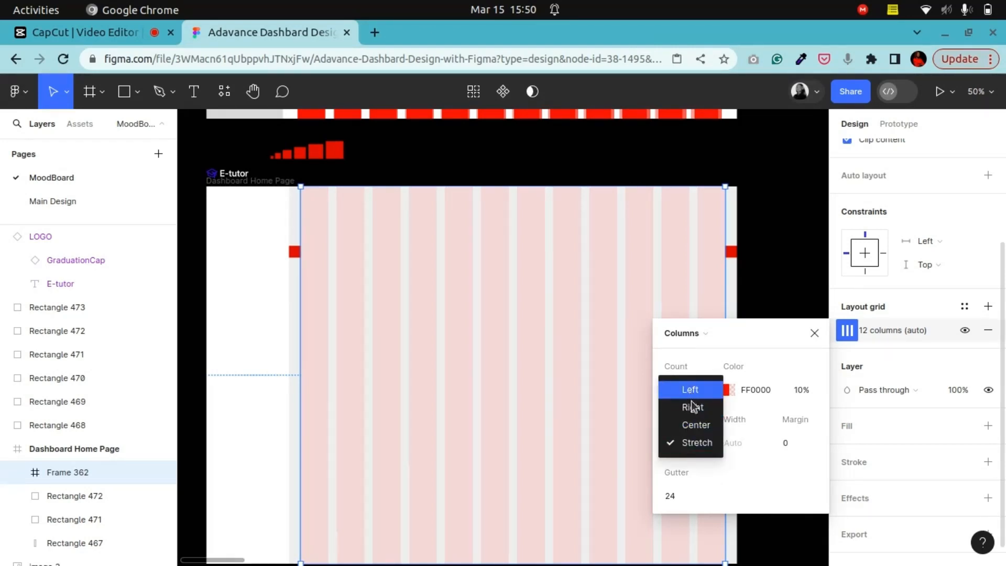
{"action": "left_click", "coordinate": [695, 425]}
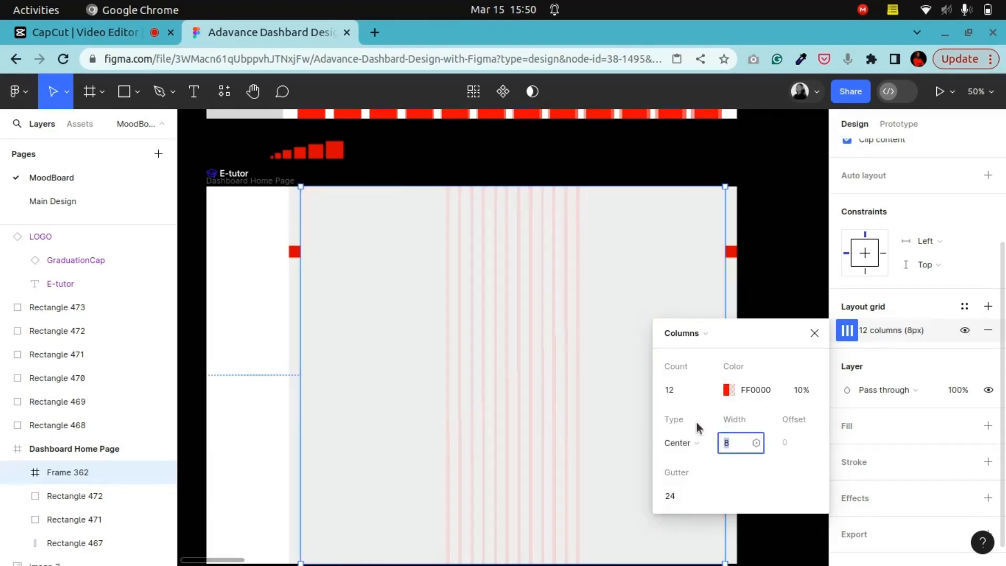
Step: Set the grid's column width to 74
{"action": "double_click", "coordinate": [729, 444]}
{"action": "key", "text": "Up"}
{"action": "key", "text": "Up"}
{"action": "key", "text": "Up"}
{"action": "key", "text": "Up"}
{"action": "key", "text": "Up"}
{"action": "key", "text": "Up"}
{"action": "key", "text": "Up"}
{"action": "key", "text": "Up"}
{"action": "key", "text": "Up"}
{"action": "key", "text": "Up"}
{"action": "key", "text": "Up"}
{"action": "key", "text": "Up"}
{"action": "key", "text": "Up"}
{"action": "key", "text": "Up"}
{"action": "key", "text": "Up"}
{"action": "key", "text": "Up"}
{"action": "key", "text": "Up"}
{"action": "key", "text": "Up"}
{"action": "key", "text": "Up"}
{"action": "key", "text": "Up"}
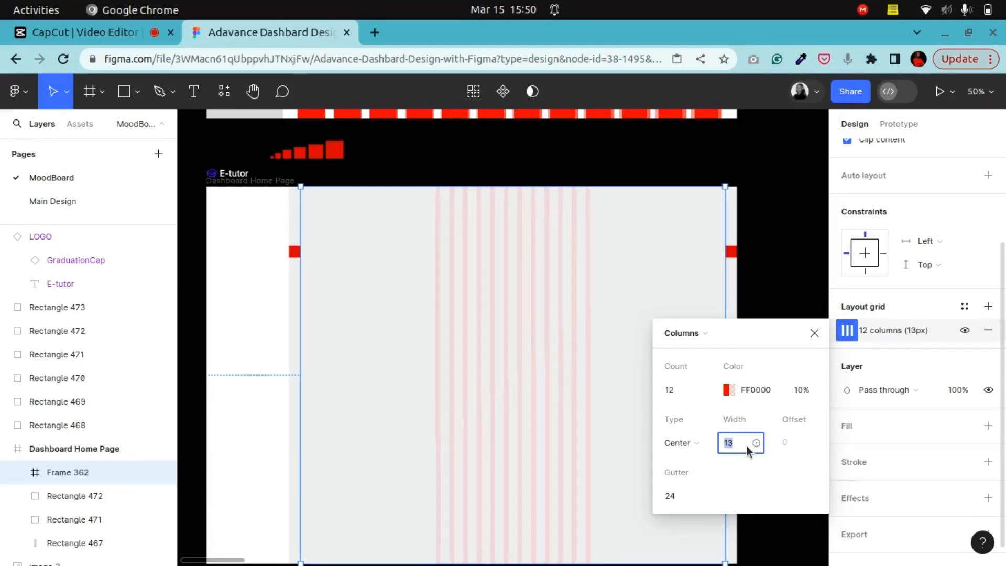
{"action": "key", "text": "Up"}
{"action": "key", "text": "Up"}
{"action": "key", "text": "Up"}
{"action": "key", "text": "Up"}
{"action": "key", "text": "Up"}
{"action": "key", "text": "Up"}
{"action": "key", "text": "Up"}
{"action": "key", "text": "Up"}
{"action": "key", "text": "Up"}
{"action": "key", "text": "Up"}
{"action": "key", "text": "Up"}
{"action": "key", "text": "Up"}
{"action": "key", "text": "Up"}
{"action": "key", "text": "Up"}
{"action": "key", "text": "Up"}
{"action": "key", "text": "Up"}
{"action": "key", "text": "Up"}
{"action": "key", "text": "Up"}
{"action": "key", "text": "Up"}
{"action": "key", "text": "Up"}
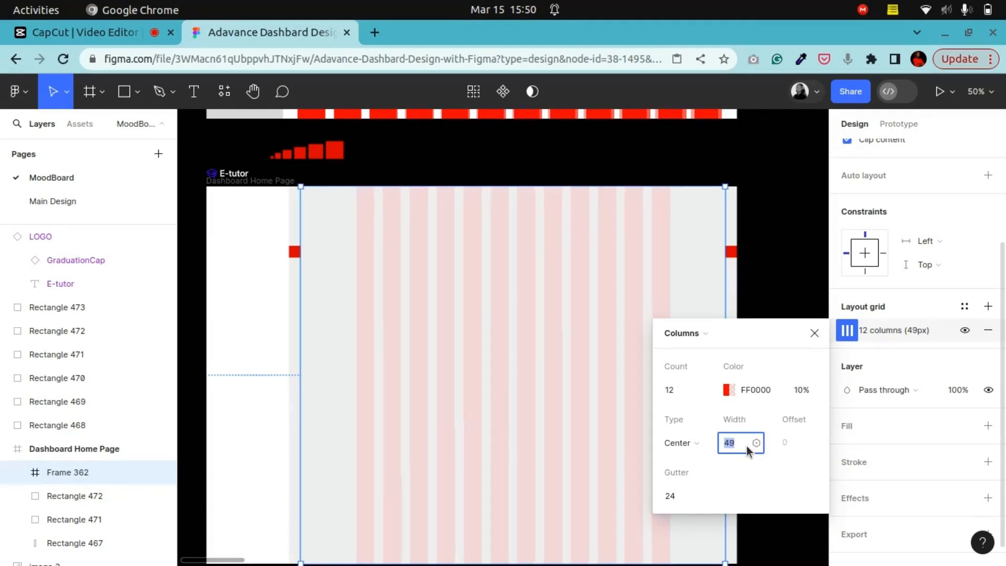
{"action": "key", "text": "Up"}
{"action": "key", "text": "Up"}
{"action": "key", "text": "Up"}
{"action": "key", "text": "Up"}
{"action": "key", "text": "Up"}
{"action": "key", "text": "Up"}
{"action": "key", "text": "Up"}
{"action": "key", "text": "Up"}
{"action": "key", "text": "Up"}
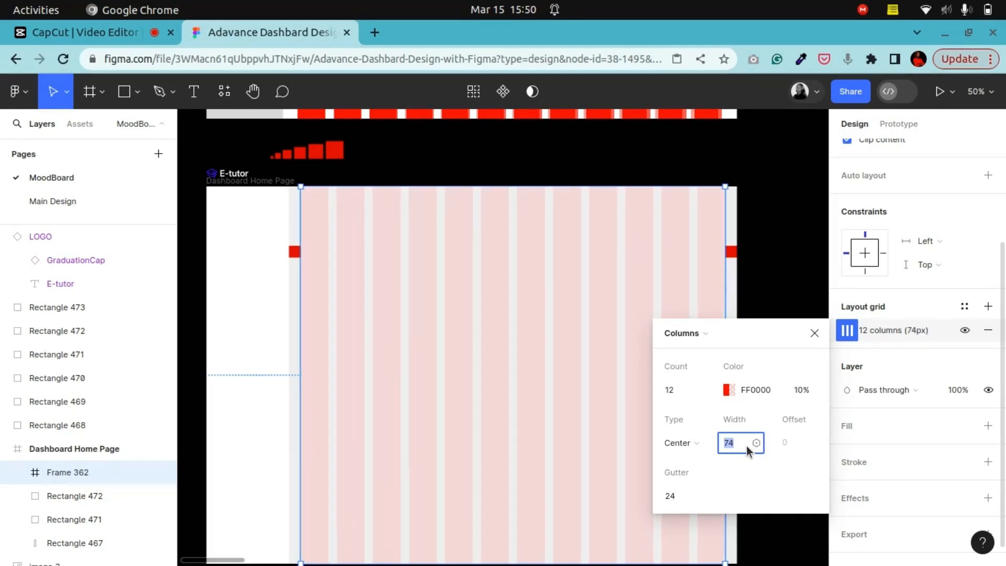
{"action": "key", "text": "Up"}
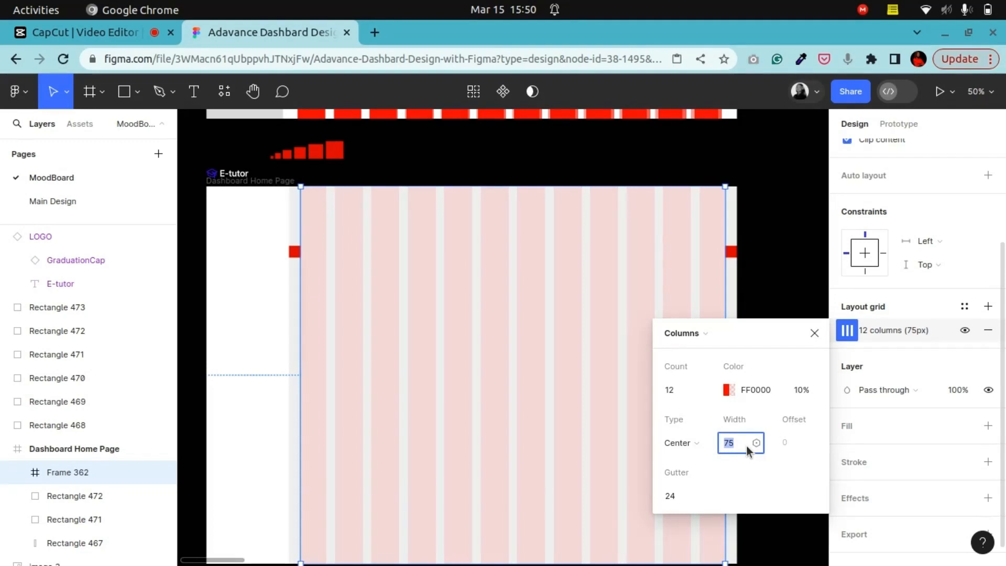
{"action": "key", "text": "Down"}
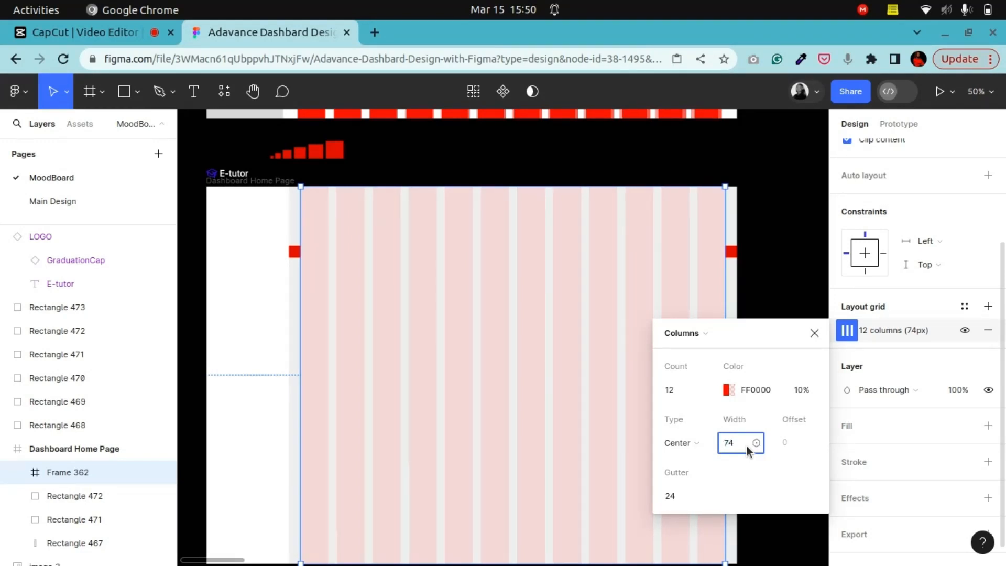
Step: Try a column width of 9, then undo it
{"action": "key", "text": "BackSpace"}
{"action": "key", "text": "BackSpace"}
{"action": "type", "text": "9"}
{"action": "key", "text": "Return"}
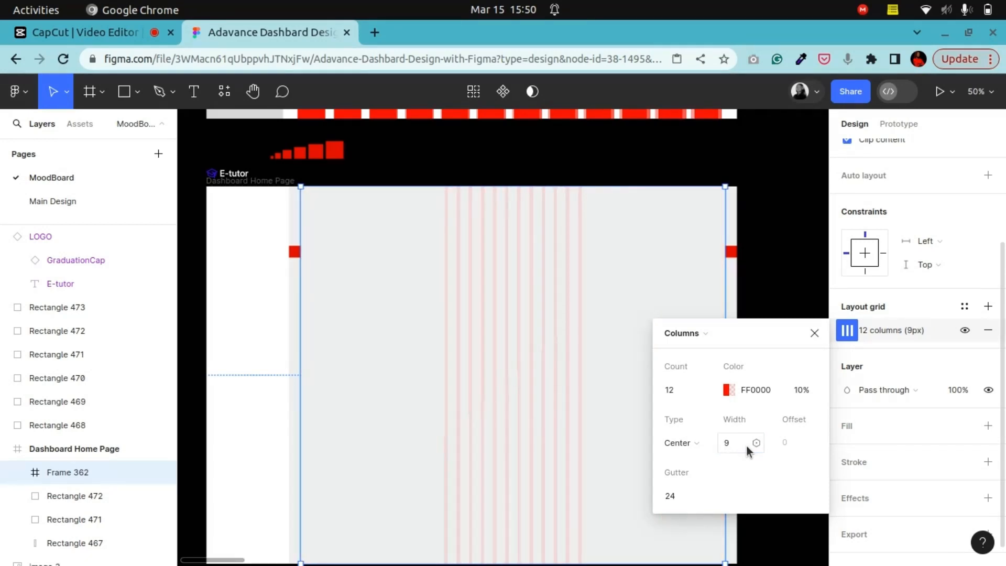
{"action": "key", "text": "ctrl+z"}
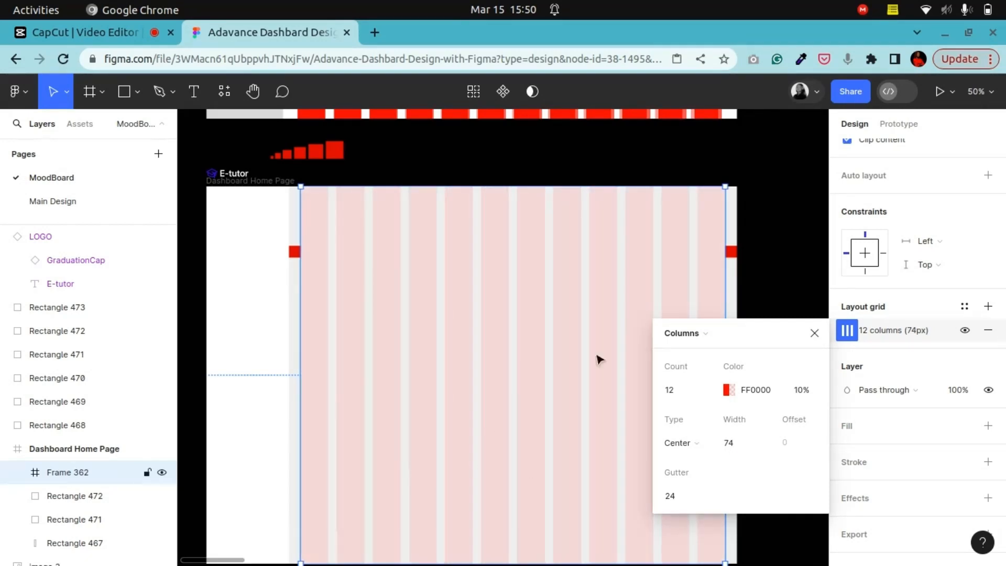
Step: Close the grid settings and pan across the page to review the column grid
{"action": "left_click", "coordinate": [814, 332]}
{"action": "left_click", "coordinate": [777, 256]}
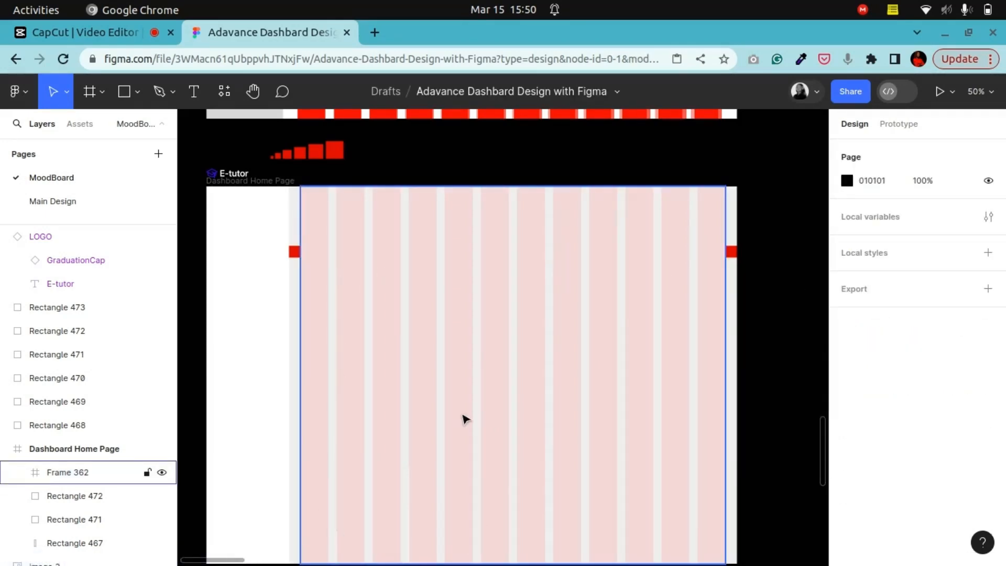
{"action": "scroll", "coordinate": [461, 435], "scroll_direction": "up", "scroll_amount": 6}
{"action": "scroll", "coordinate": [450, 419], "scroll_direction": "down", "scroll_amount": 5}
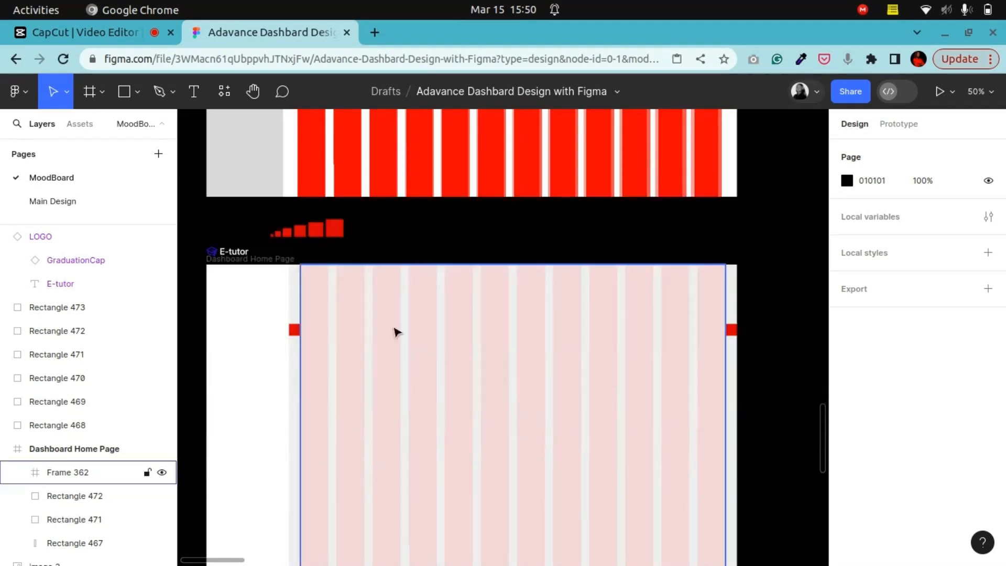
{"action": "left_click", "coordinate": [252, 91]}
{"action": "left_click_drag", "start_coordinate": [273, 321], "coordinate": [556, 358]}
{"action": "left_click_drag", "start_coordinate": [511, 314], "coordinate": [367, 380]}
{"action": "left_click_drag", "start_coordinate": [443, 291], "coordinate": [444, 122]}
{"action": "left_click_drag", "start_coordinate": [575, 346], "coordinate": [458, 298]}
{"action": "left_click_drag", "start_coordinate": [376, 270], "coordinate": [437, 302]}
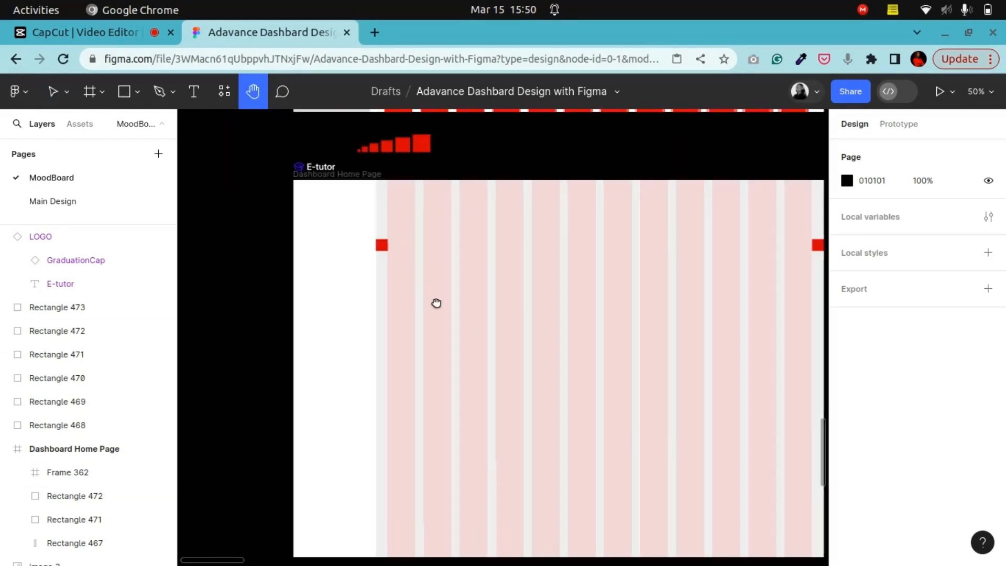
Step: Pan and zoom around the moodboard to examine the Geobot and Sphere UI dashboard reference designs
{"action": "left_click", "coordinate": [53, 91]}
{"action": "left_click", "coordinate": [315, 226]}
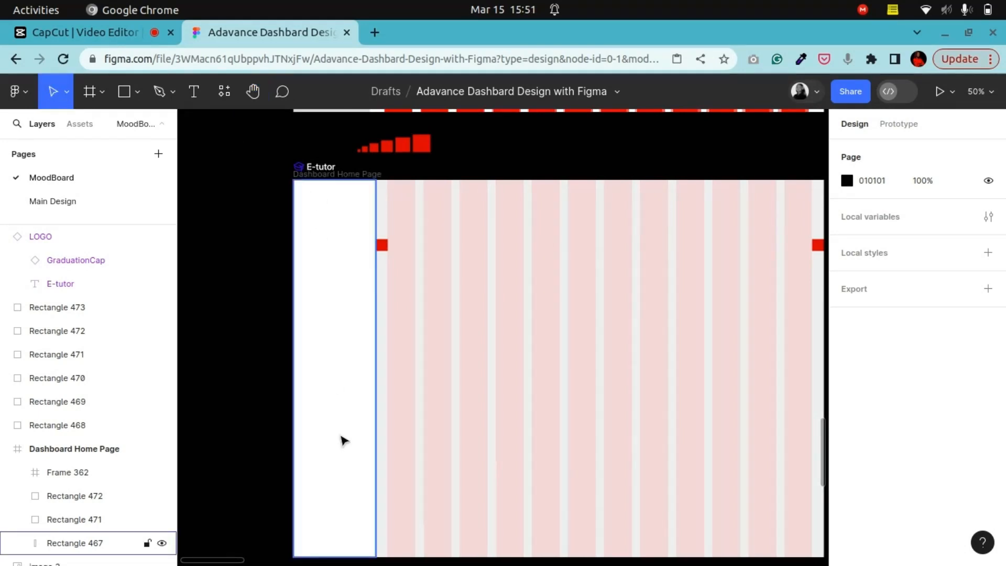
{"action": "left_click_drag", "start_coordinate": [549, 238], "coordinate": [449, 534]}
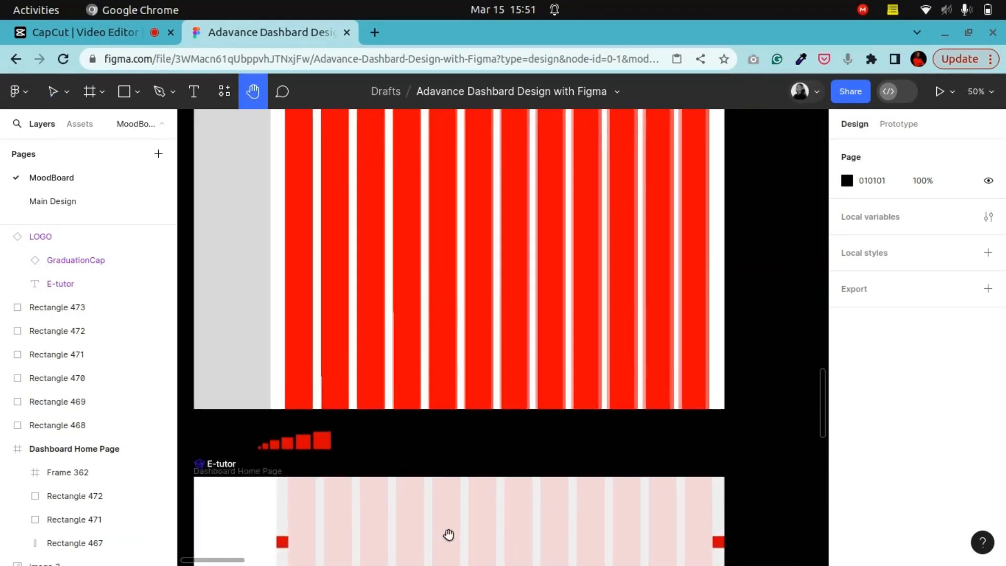
{"action": "left_click_drag", "start_coordinate": [759, 276], "coordinate": [401, 325]}
{"action": "left_click_drag", "start_coordinate": [666, 358], "coordinate": [449, 225]}
{"action": "left_click_drag", "start_coordinate": [587, 309], "coordinate": [611, 355]}
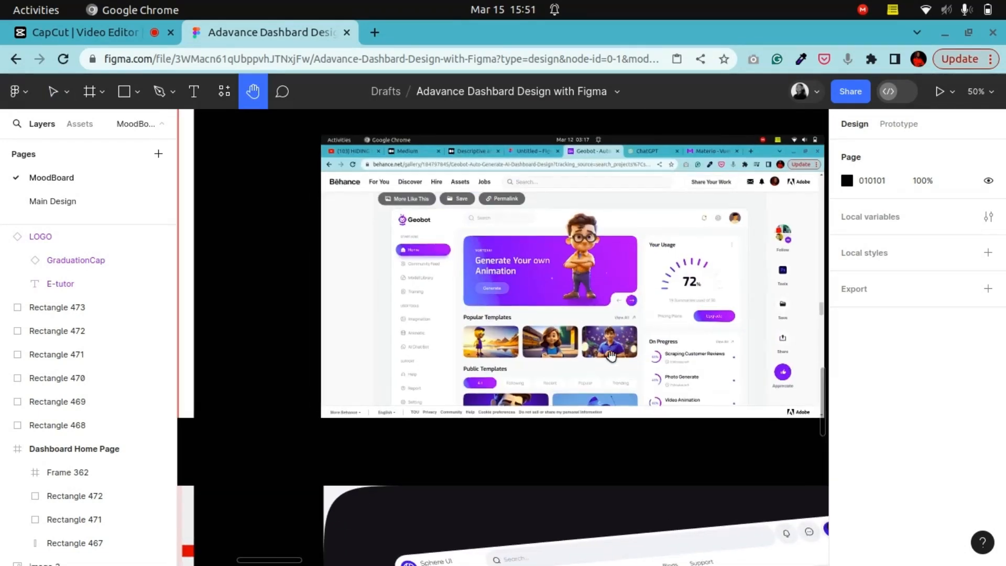
{"action": "key", "text": "ctrl+plus"}
{"action": "left_click_drag", "start_coordinate": [381, 216], "coordinate": [386, 321]}
{"action": "left_click_drag", "start_coordinate": [473, 346], "coordinate": [356, 259]}
{"action": "left_click_drag", "start_coordinate": [548, 335], "coordinate": [609, 315]}
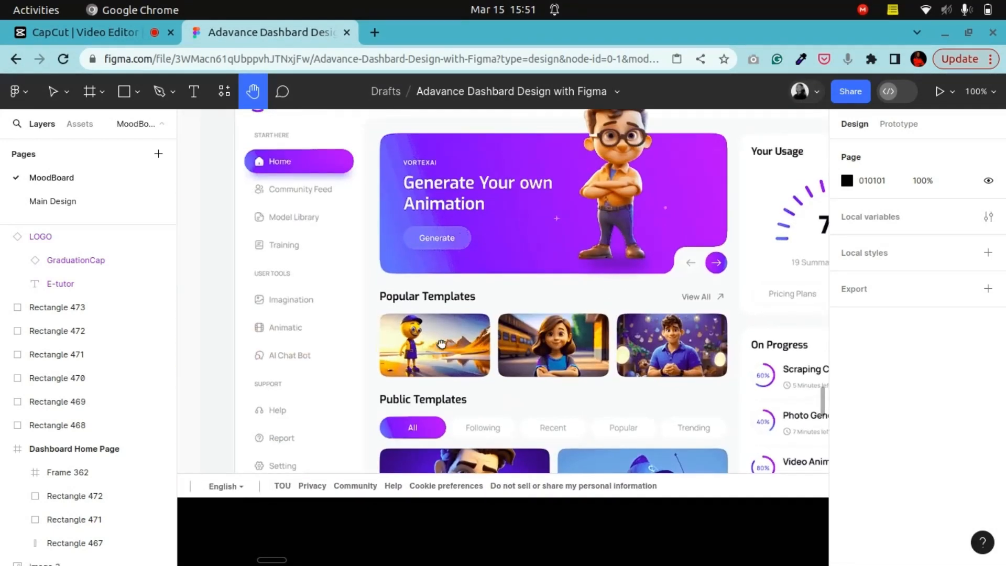
{"action": "left_click_drag", "start_coordinate": [440, 342], "coordinate": [466, 411]}
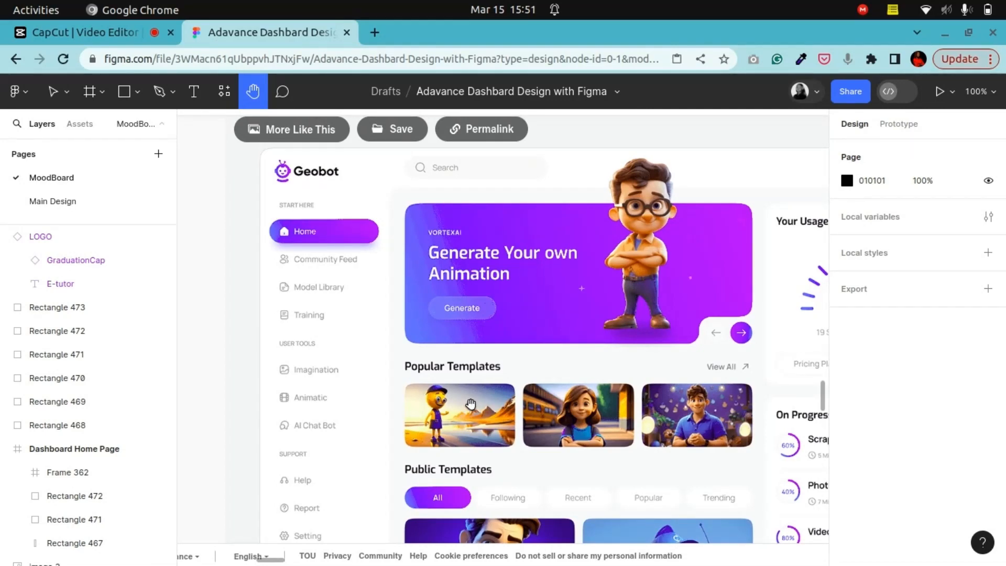
{"action": "left_click_drag", "start_coordinate": [523, 422], "coordinate": [621, 419]}
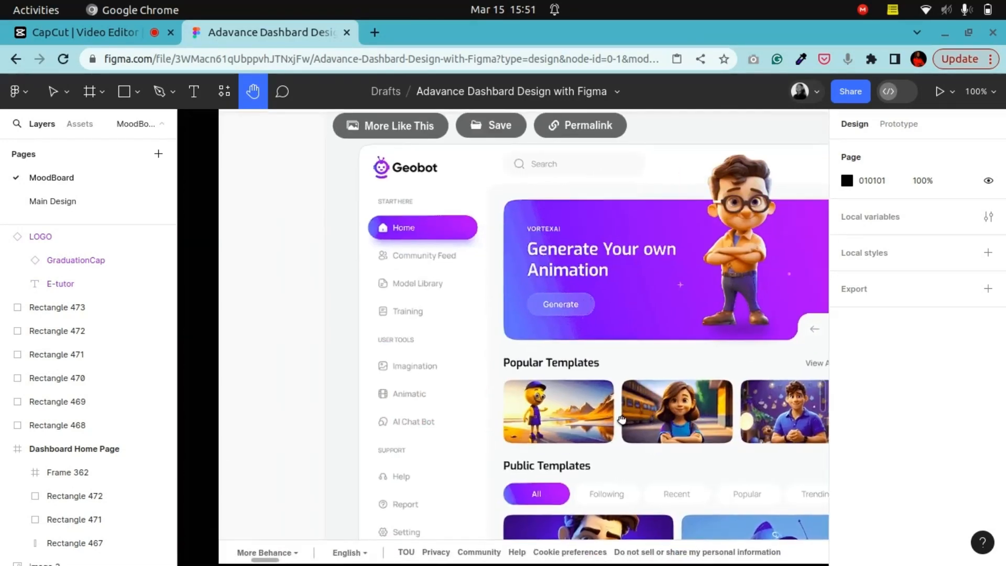
{"action": "left_click_drag", "start_coordinate": [472, 417], "coordinate": [418, 411]}
{"action": "left_click_drag", "start_coordinate": [456, 371], "coordinate": [246, 369]}
{"action": "left_click_drag", "start_coordinate": [308, 411], "coordinate": [489, 377]}
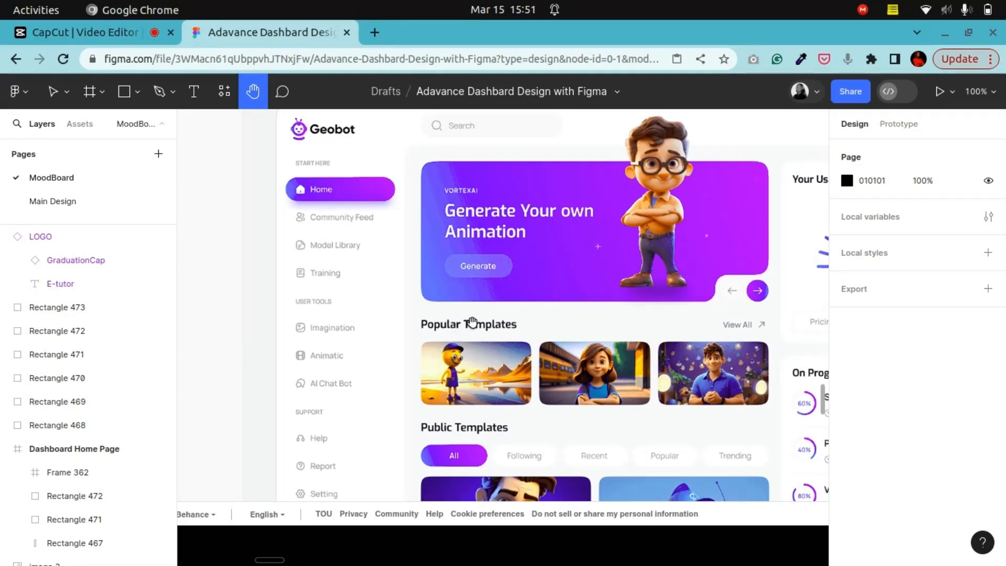
{"action": "left_click_drag", "start_coordinate": [505, 314], "coordinate": [503, 385]}
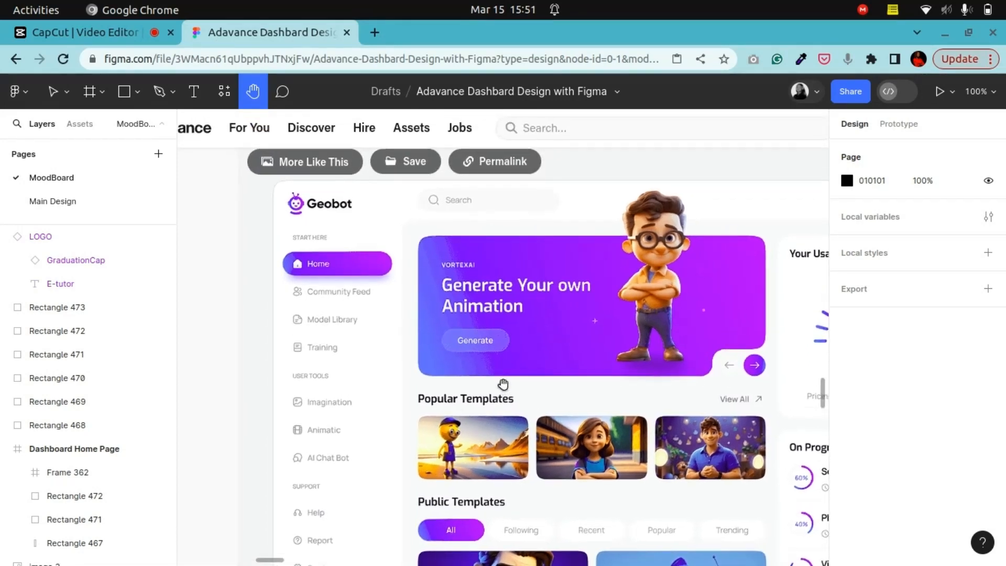
{"action": "left_click_drag", "start_coordinate": [638, 404], "coordinate": [552, 447]}
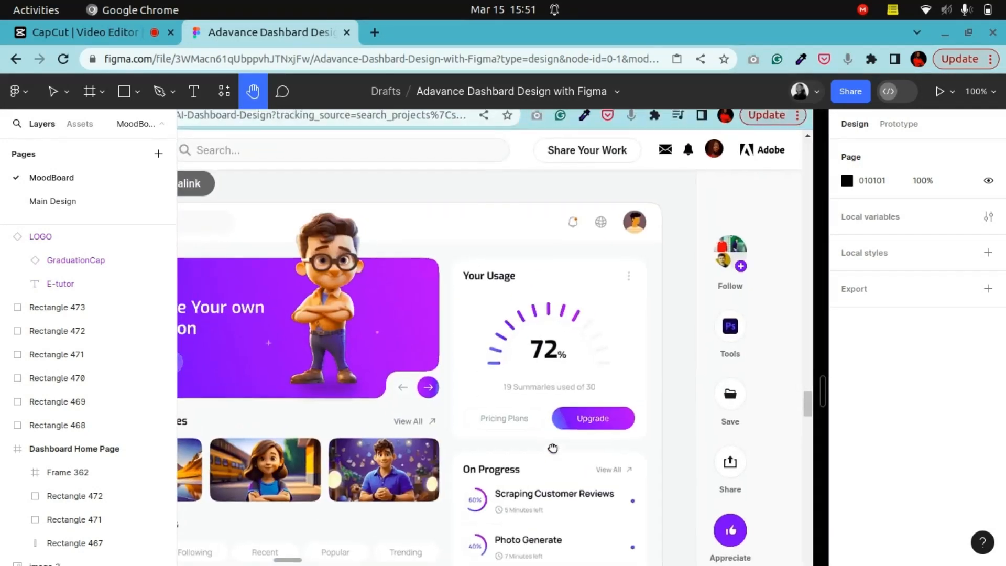
{"action": "scroll", "coordinate": [699, 259], "scroll_direction": "left", "scroll_amount": 4}
{"action": "scroll", "coordinate": [604, 252], "scroll_direction": "down", "scroll_amount": 10}
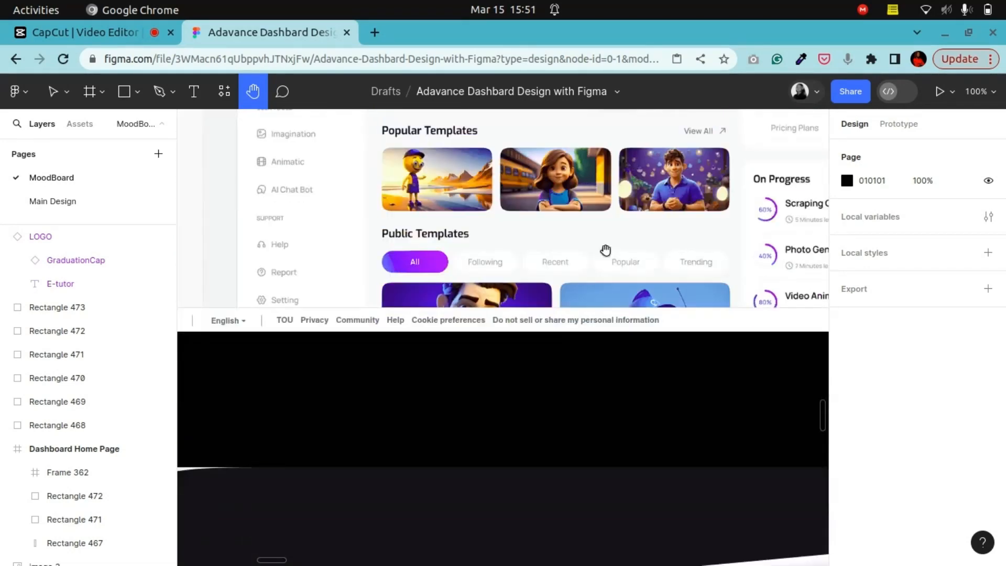
{"action": "scroll", "coordinate": [552, 183], "scroll_direction": "down", "scroll_amount": 5}
{"action": "scroll", "coordinate": [438, 332], "scroll_direction": "right", "scroll_amount": 10}
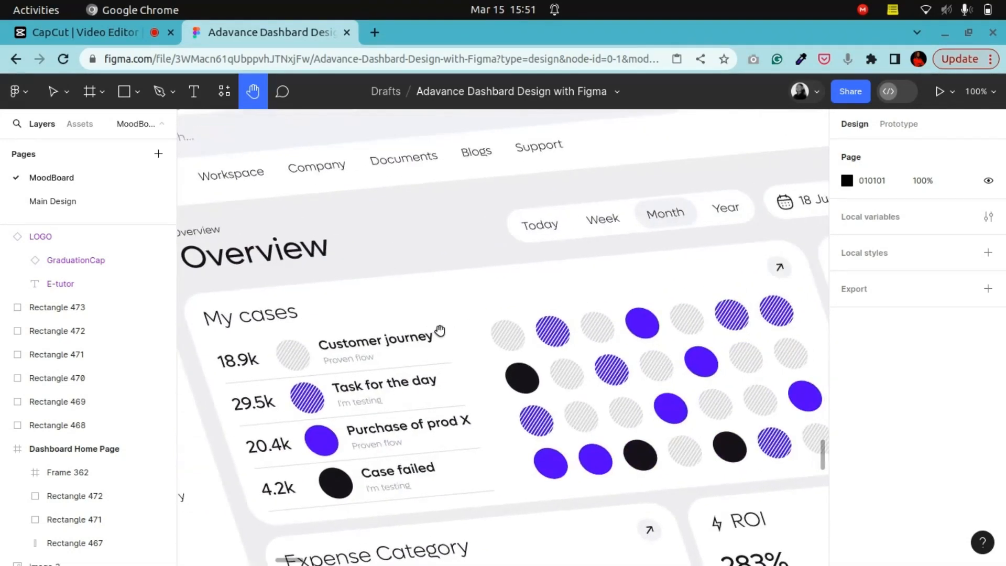
{"action": "left_click_drag", "start_coordinate": [341, 355], "coordinate": [626, 368]}
{"action": "left_click_drag", "start_coordinate": [398, 295], "coordinate": [792, 302]}
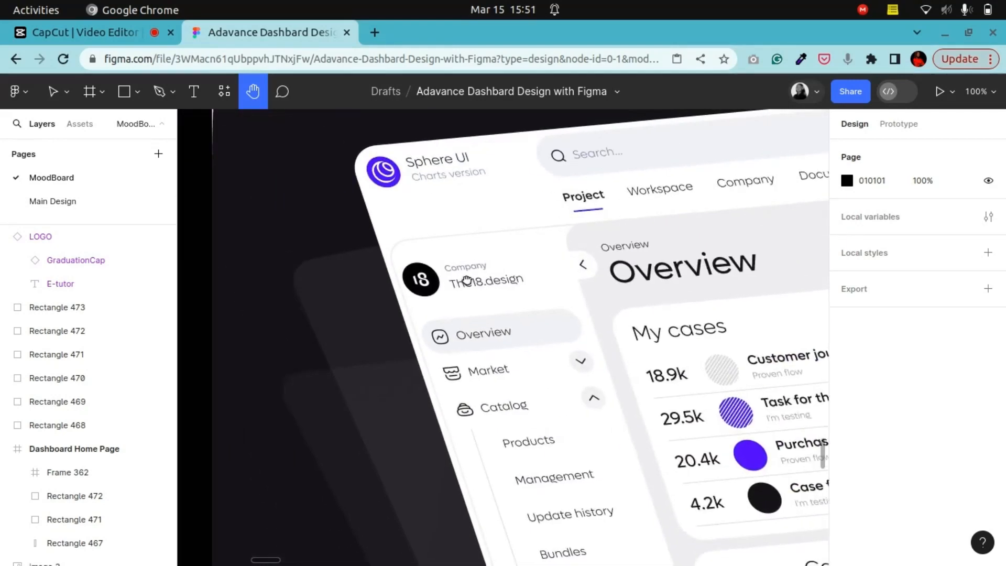
{"action": "left_click_drag", "start_coordinate": [556, 285], "coordinate": [450, 269]}
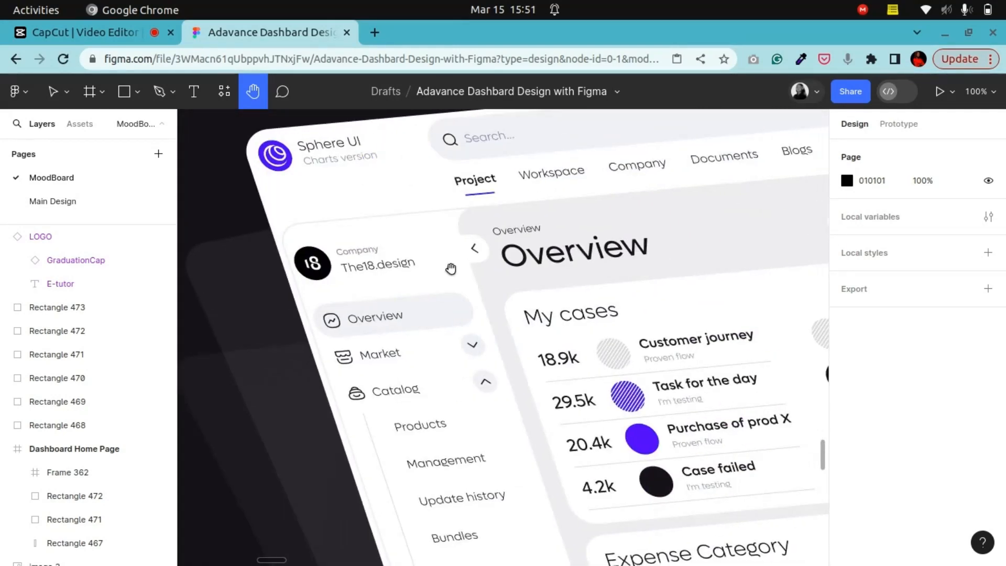
{"action": "scroll", "coordinate": [451, 269], "scroll_direction": "down", "scroll_amount": 10}
{"action": "scroll", "coordinate": [441, 304], "scroll_direction": "up", "scroll_amount": 5}
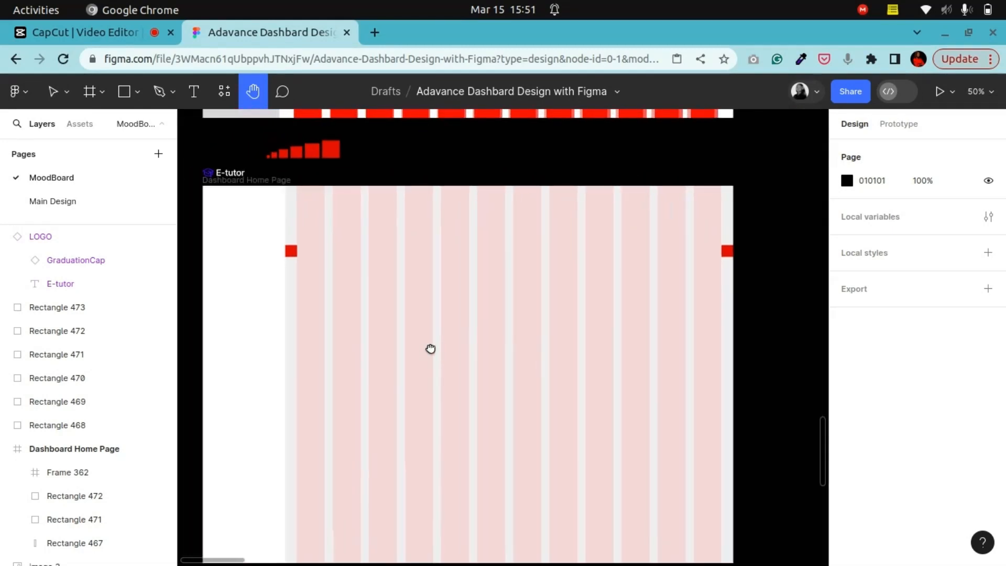
{"action": "left_click_drag", "start_coordinate": [430, 348], "coordinate": [443, 351]}
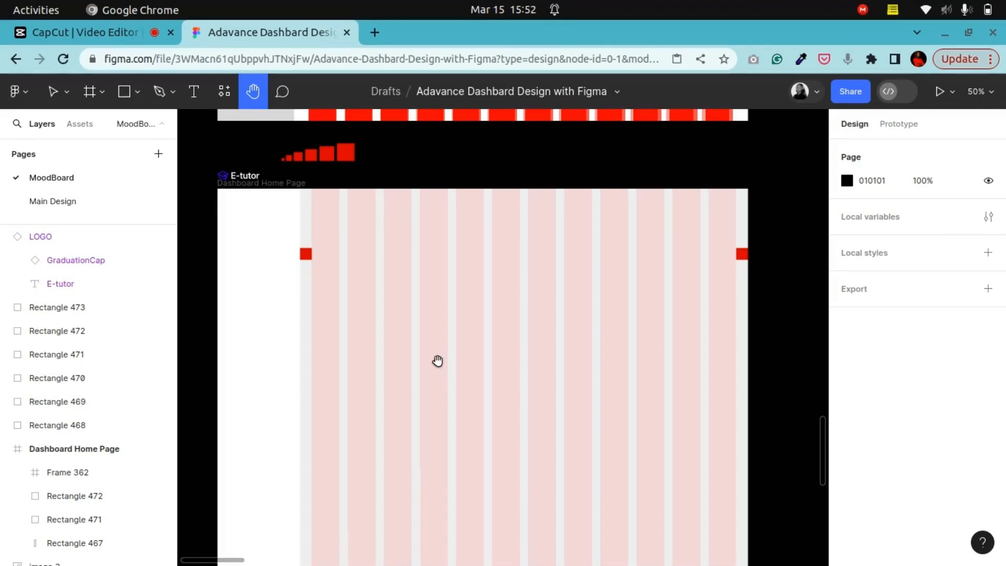
Step: Select the E-tutor logo and recolor its white text to the dark 010101 document color
{"action": "scroll", "coordinate": [451, 367], "scroll_direction": "up", "scroll_amount": 3}
{"action": "scroll", "coordinate": [471, 366], "scroll_direction": "left", "scroll_amount": 8}
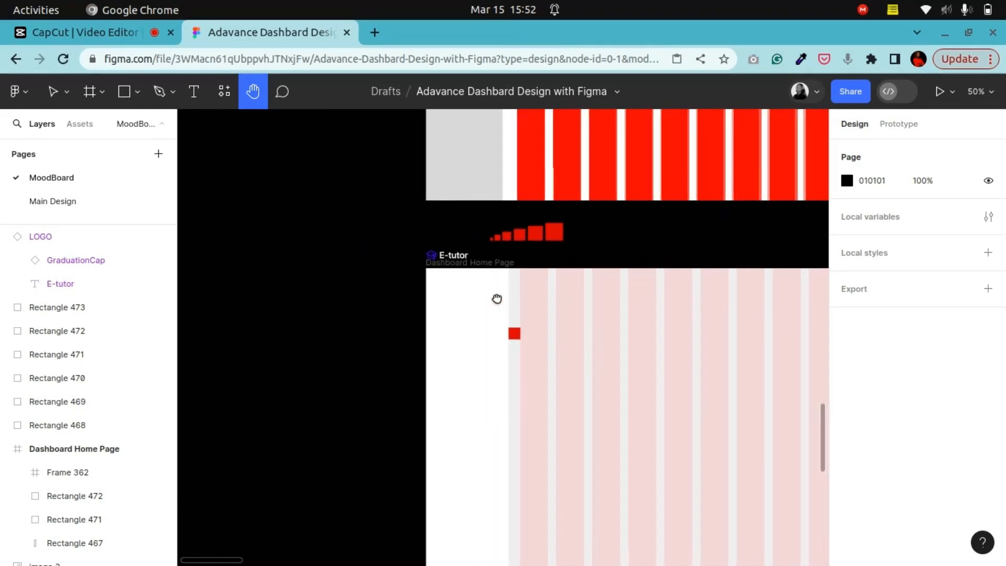
{"action": "scroll", "coordinate": [497, 299], "scroll_direction": "up", "scroll_amount": 5}
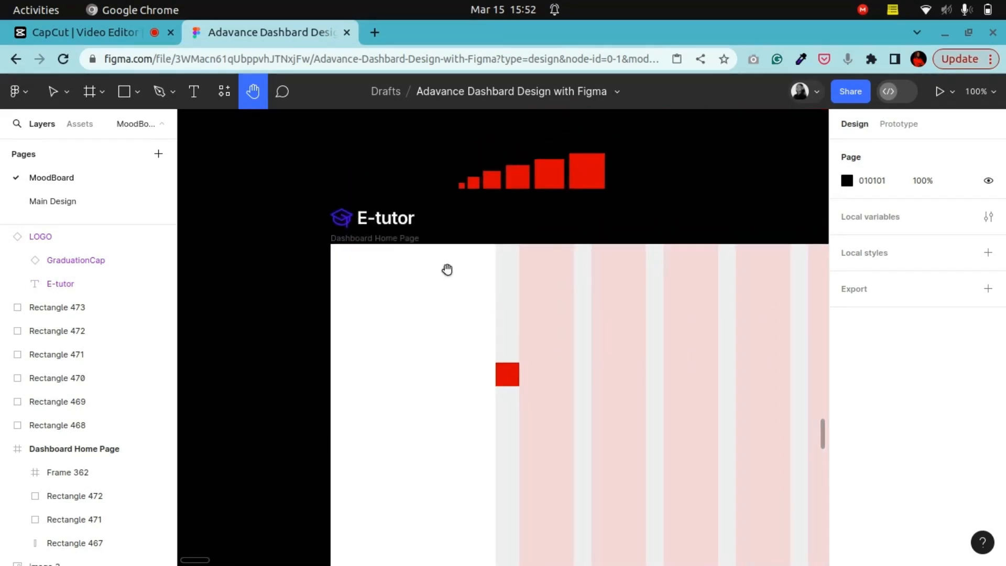
{"action": "key", "text": "v"}
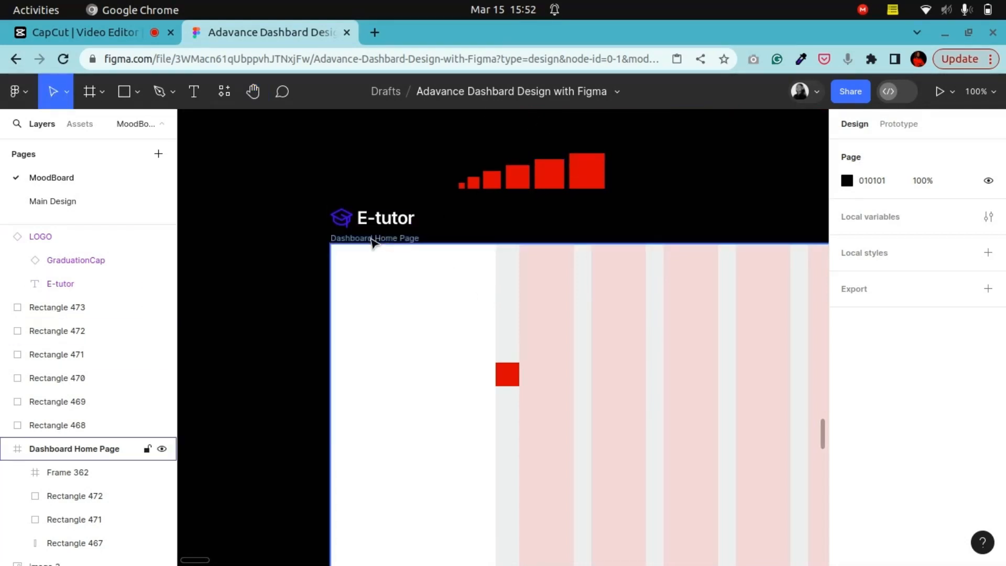
{"action": "left_click", "coordinate": [367, 219]}
{"action": "scroll", "coordinate": [873, 450], "scroll_direction": "down", "scroll_amount": 5}
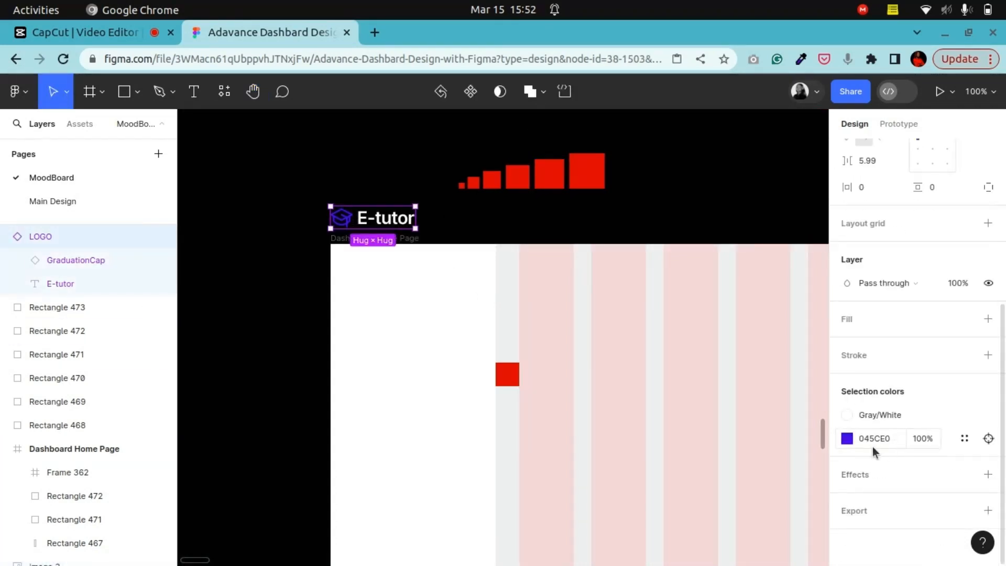
{"action": "left_click", "coordinate": [847, 415]}
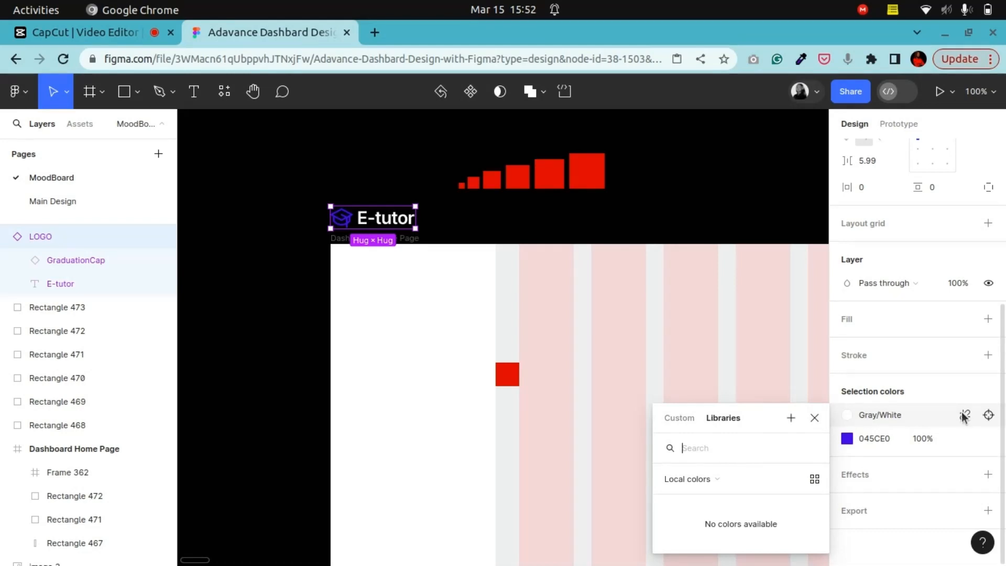
{"action": "left_click", "coordinate": [964, 416]}
{"action": "left_click", "coordinate": [848, 438]}
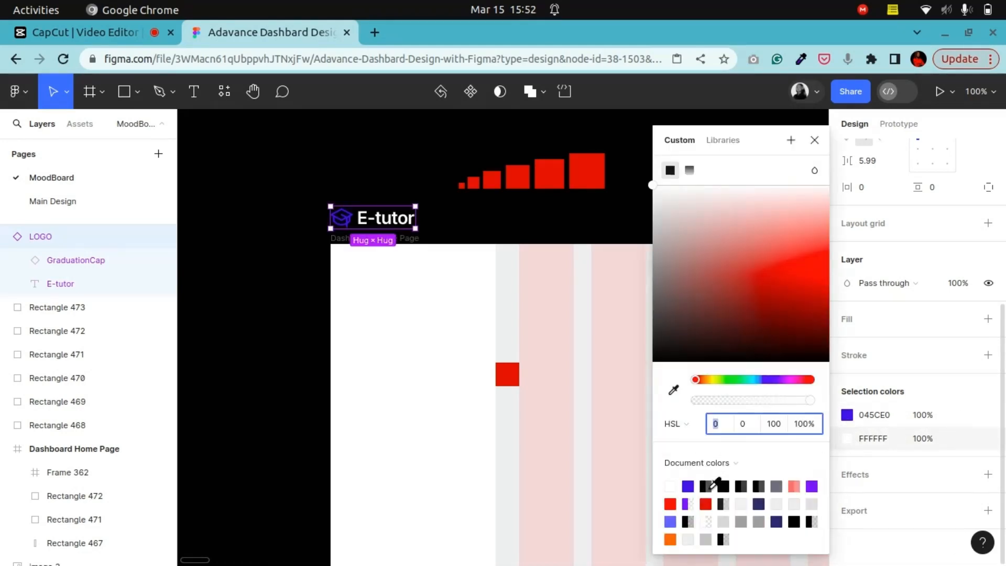
{"action": "left_click", "coordinate": [707, 486]}
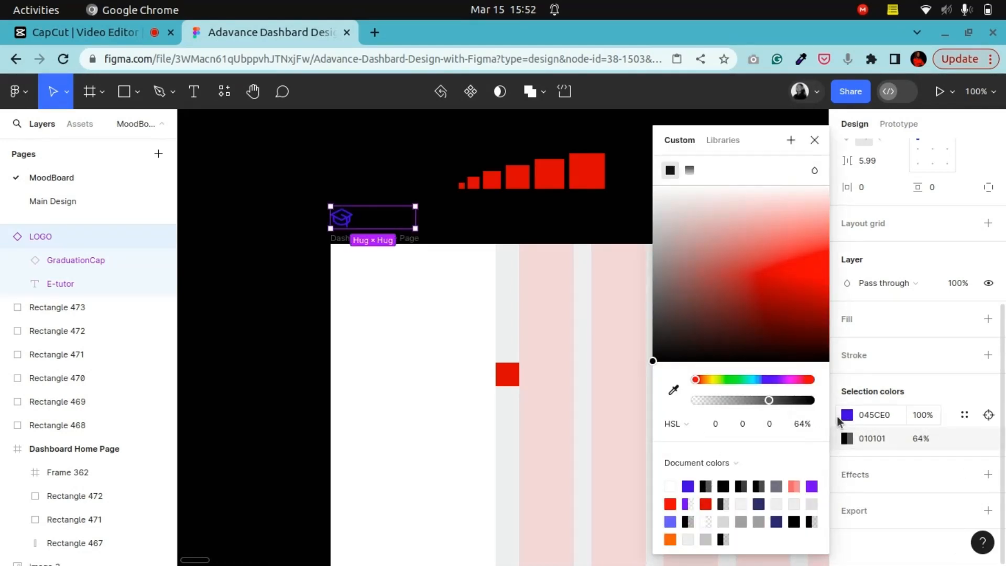
{"action": "left_click", "coordinate": [845, 415]}
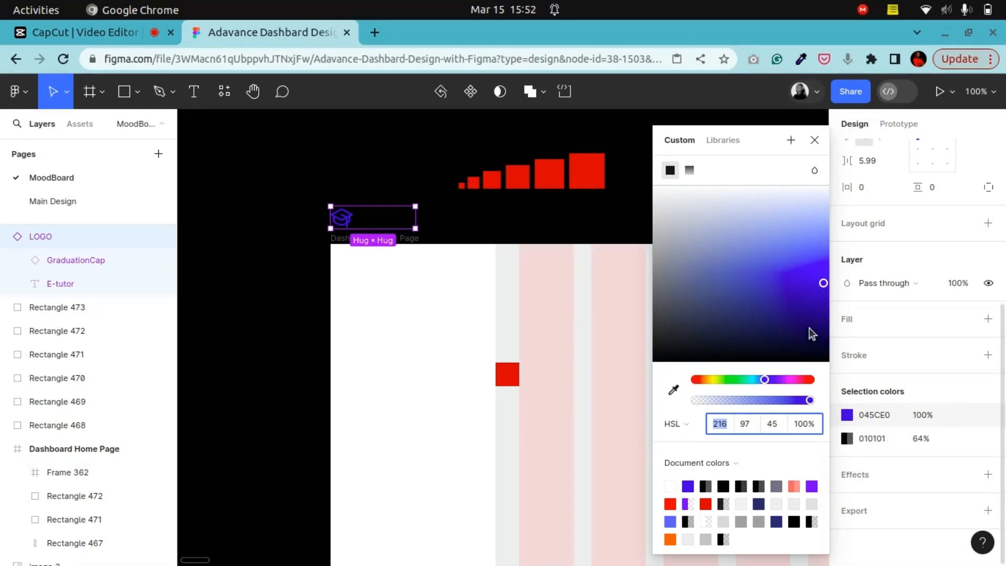
{"action": "left_click", "coordinate": [845, 439]}
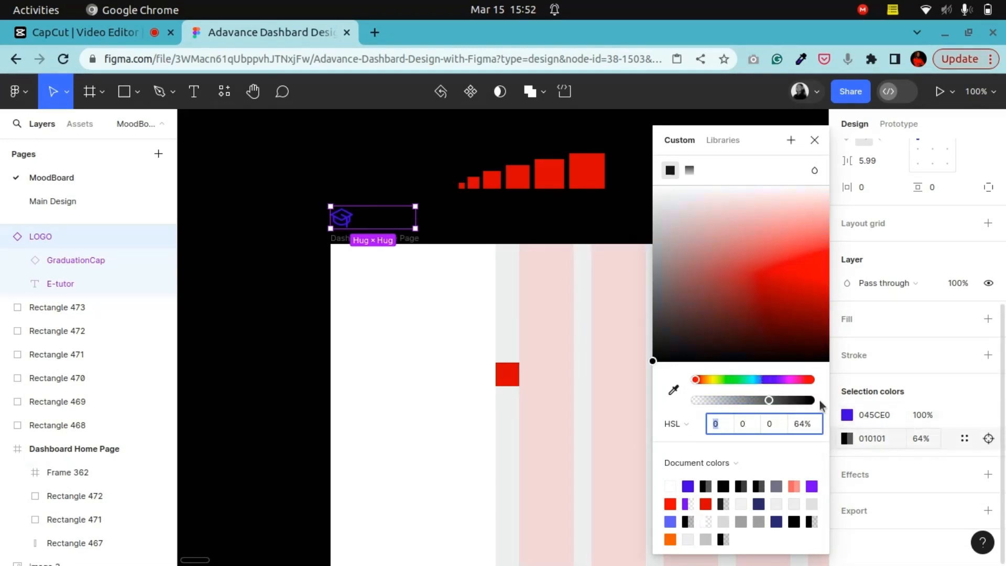
{"action": "left_click", "coordinate": [687, 486]}
{"action": "left_click_drag", "start_coordinate": [783, 314], "coordinate": [781, 358]}
{"action": "left_click", "coordinate": [446, 201]}
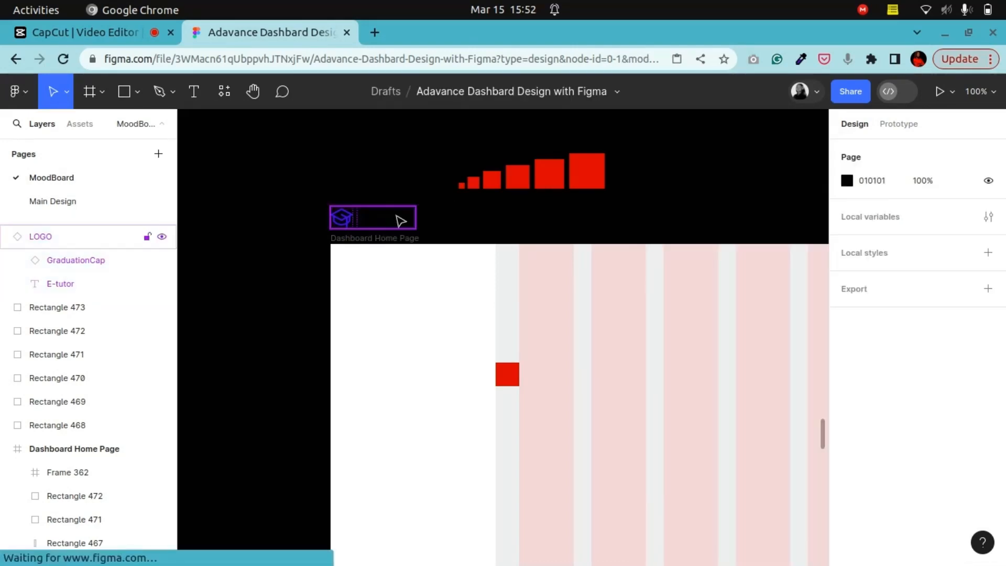
Step: Move the logo into the top-left corner of the Dashboard Home Page frame, about X 30, Y 36
{"action": "left_click_drag", "start_coordinate": [378, 222], "coordinate": [483, 330]}
{"action": "left_click", "coordinate": [253, 91]}
{"action": "key", "text": "ctrl+plus"}
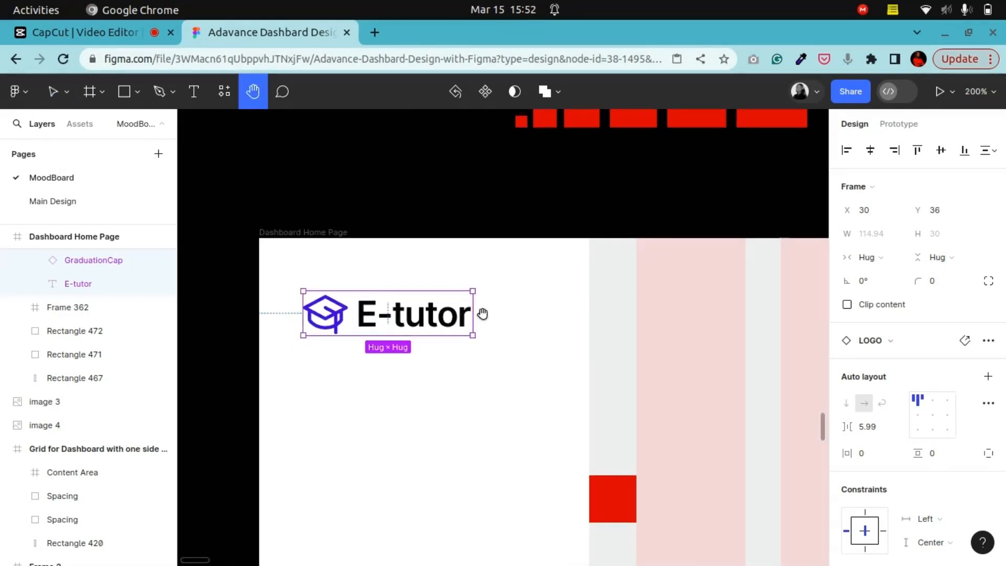
{"action": "left_click", "coordinate": [55, 92]}
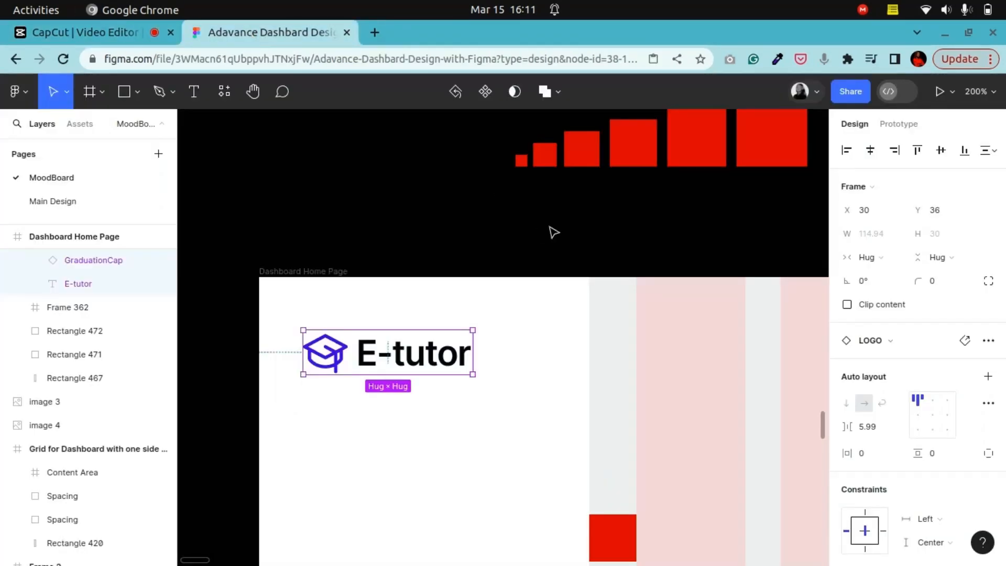
{"action": "scroll", "coordinate": [552, 231], "scroll_direction": "up", "scroll_amount": 3}
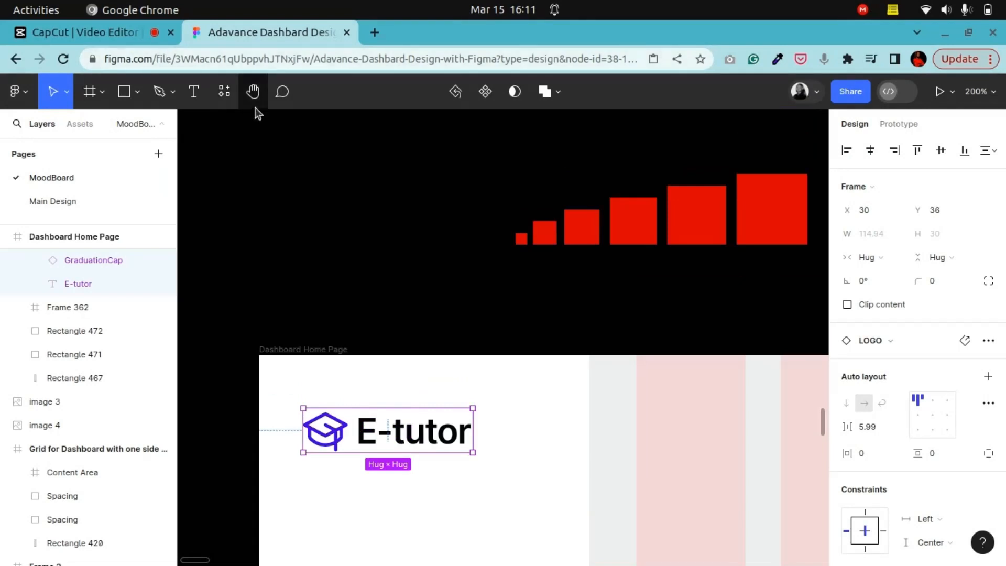
{"action": "left_click", "coordinate": [255, 109]}
{"action": "left_click_drag", "start_coordinate": [634, 278], "coordinate": [458, 308]}
{"action": "left_click_drag", "start_coordinate": [647, 251], "coordinate": [628, 245]}
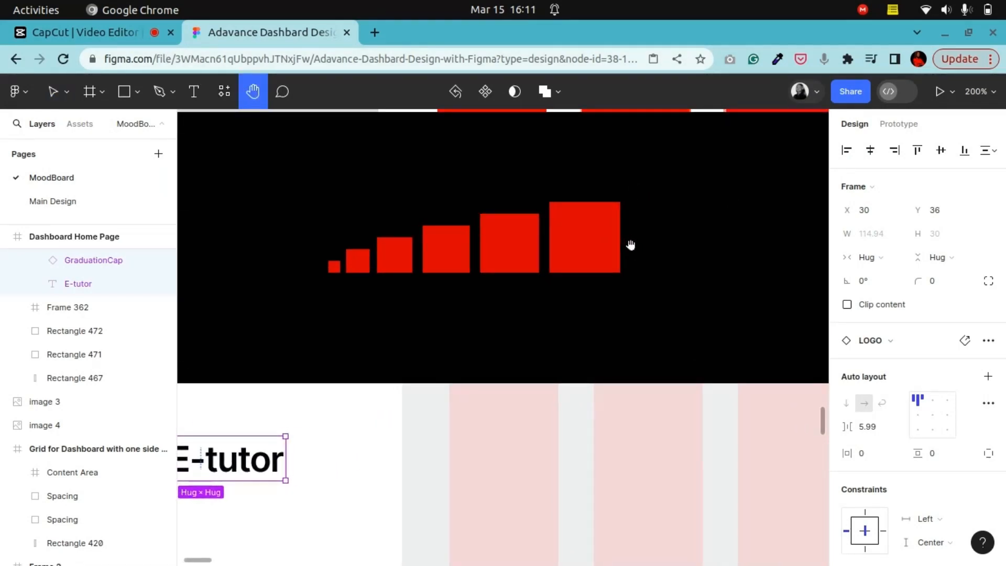
{"action": "scroll", "coordinate": [556, 256], "scroll_direction": "left", "scroll_amount": 3}
{"action": "scroll", "coordinate": [556, 256], "scroll_direction": "down", "scroll_amount": 1}
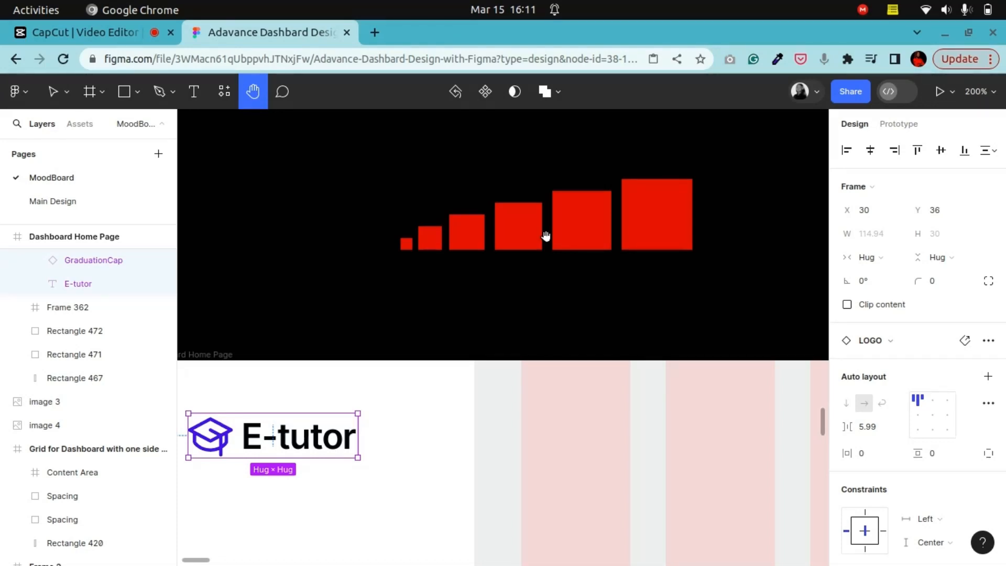
{"action": "mouse_move", "coordinate": [545, 239]}
{"action": "left_mouse_down"}
{"action": "mouse_move", "coordinate": [530, 242]}
{"action": "mouse_move", "coordinate": [563, 239]}
{"action": "left_mouse_up"}
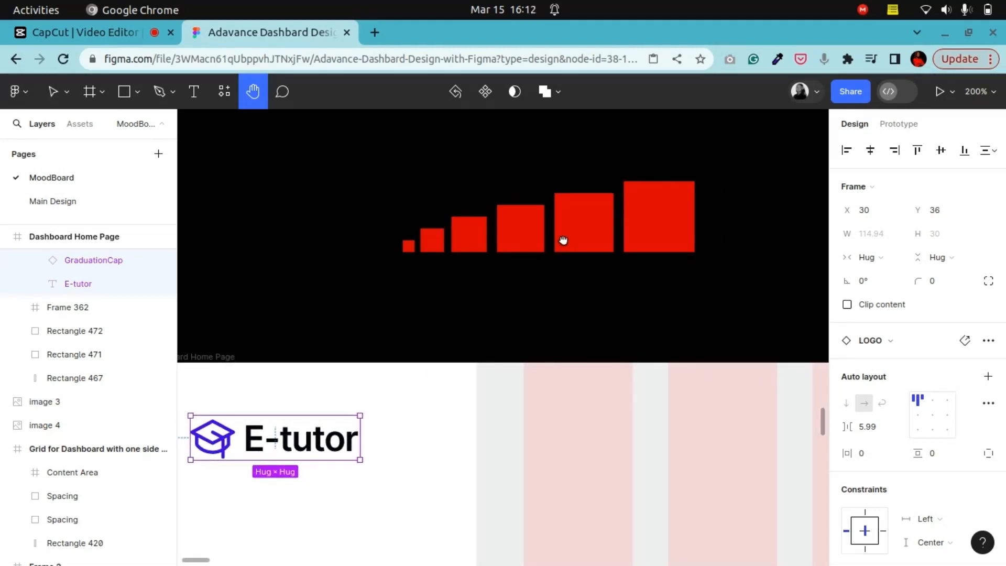
{"action": "left_click_drag", "start_coordinate": [563, 240], "coordinate": [562, 242]}
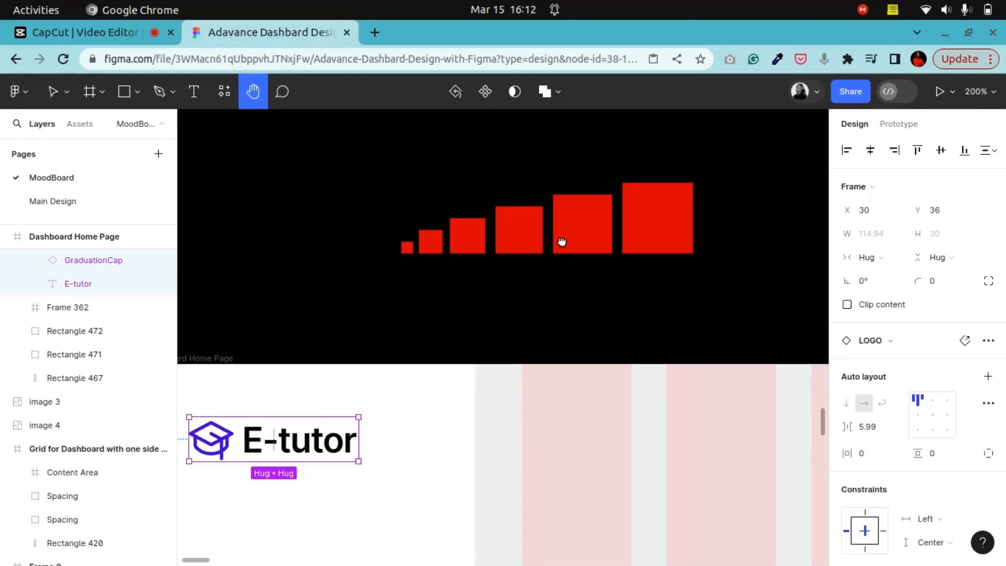
{"action": "left_click_drag", "start_coordinate": [562, 242], "coordinate": [571, 236]}
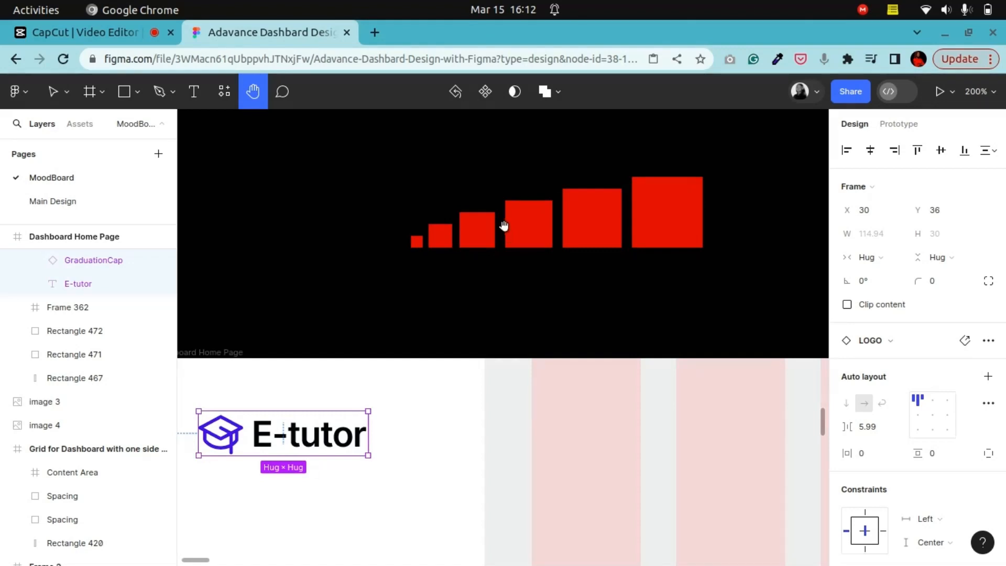
{"action": "scroll", "coordinate": [499, 234], "scroll_direction": "up", "scroll_amount": 1}
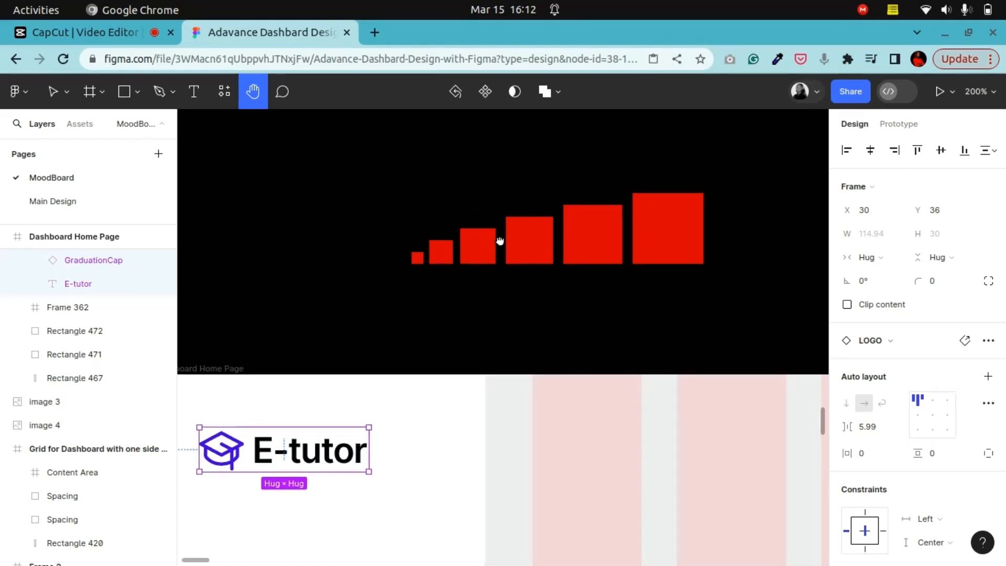
{"action": "mouse_move", "coordinate": [500, 241]}
{"action": "left_mouse_down"}
{"action": "mouse_move", "coordinate": [475, 244]}
{"action": "mouse_move", "coordinate": [539, 238]}
{"action": "mouse_move", "coordinate": [494, 247]}
{"action": "left_mouse_up"}
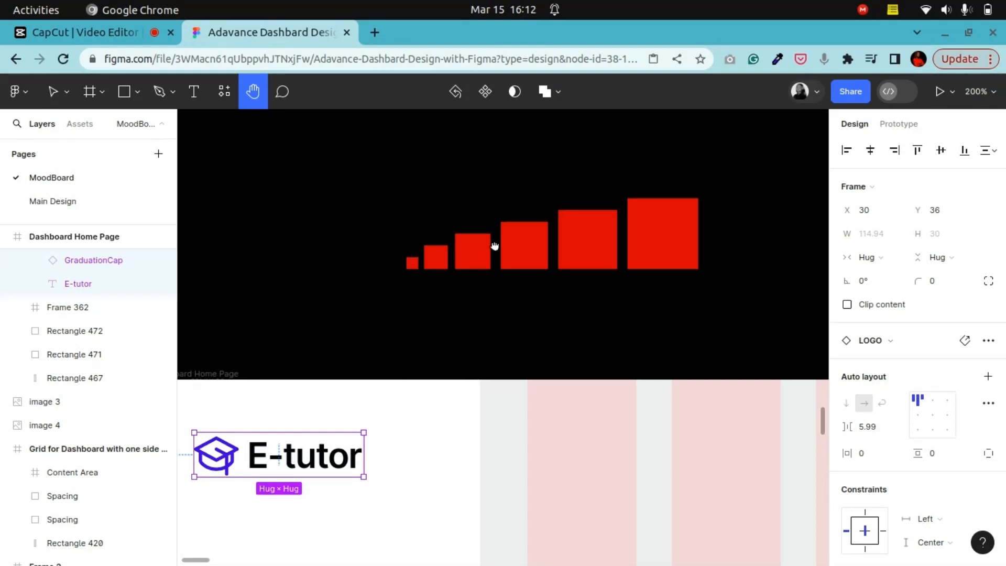
Step: Change the E-tutor logo text's font to Nunito
{"action": "left_click_drag", "start_coordinate": [548, 252], "coordinate": [508, 251]}
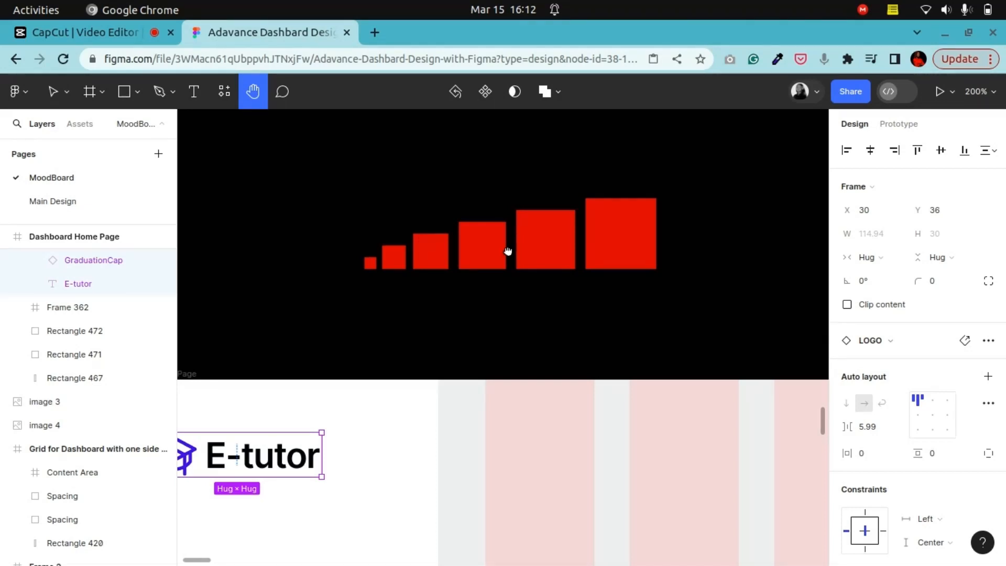
{"action": "scroll", "coordinate": [472, 259], "scroll_direction": "down", "scroll_amount": 5}
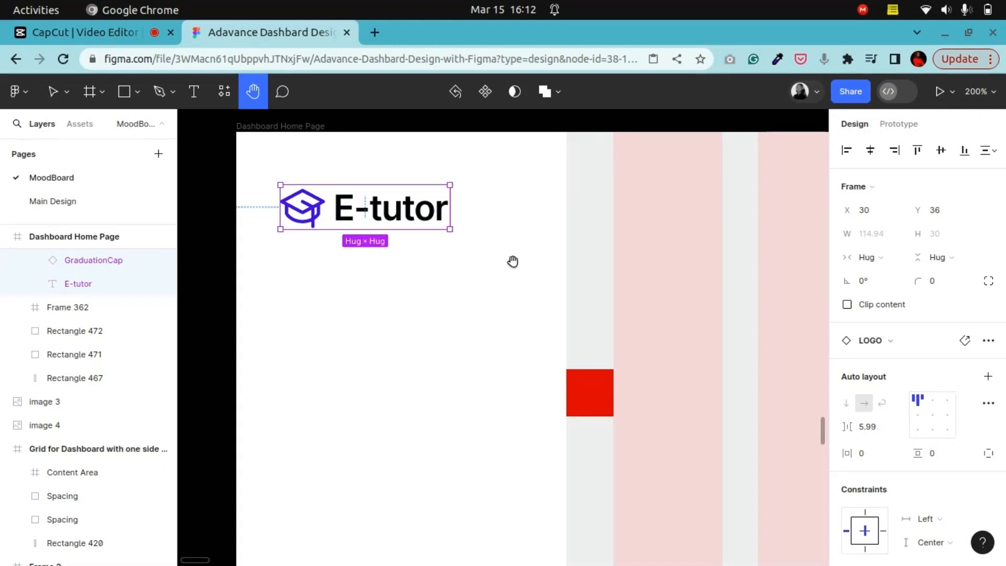
{"action": "key", "text": "shift+0"}
{"action": "left_click_drag", "start_coordinate": [550, 388], "coordinate": [449, 309]}
{"action": "left_click_drag", "start_coordinate": [562, 303], "coordinate": [591, 297]}
{"action": "left_click_drag", "start_coordinate": [411, 301], "coordinate": [521, 384]}
{"action": "left_click_drag", "start_coordinate": [452, 332], "coordinate": [465, 502]}
{"action": "key", "text": "ctrl+plus"}
{"action": "left_click_drag", "start_coordinate": [445, 315], "coordinate": [436, 274]}
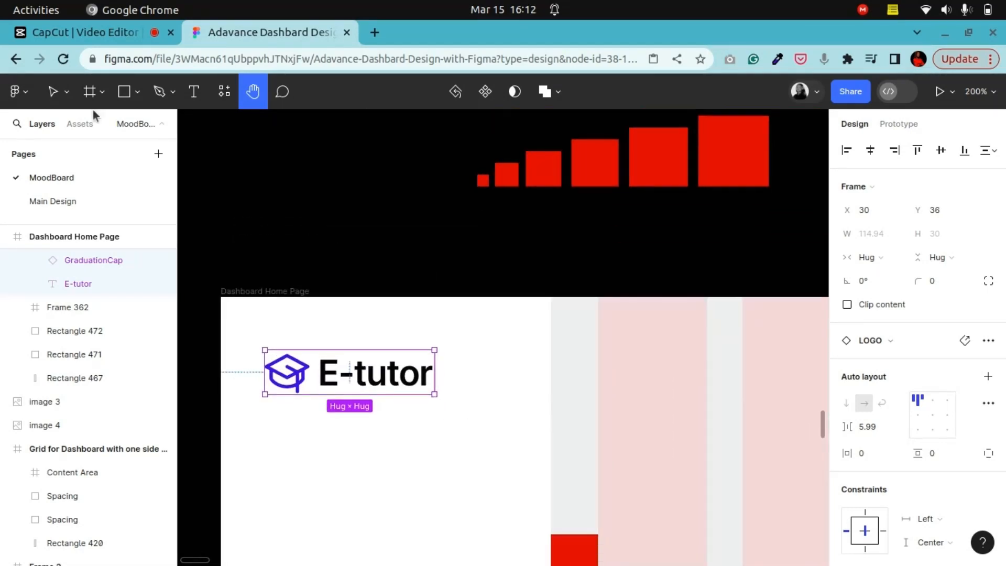
{"action": "left_click", "coordinate": [67, 103]}
{"action": "left_click", "coordinate": [66, 126]}
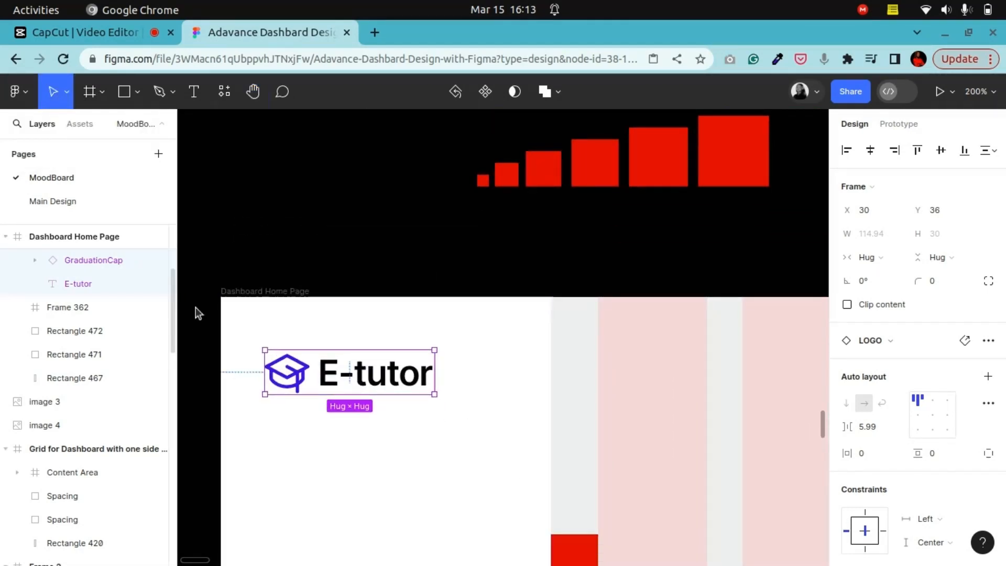
{"action": "left_click", "coordinate": [312, 257]}
{"action": "scroll", "coordinate": [314, 256], "scroll_direction": "down", "scroll_amount": 4}
{"action": "scroll", "coordinate": [314, 256], "scroll_direction": "up", "scroll_amount": 3}
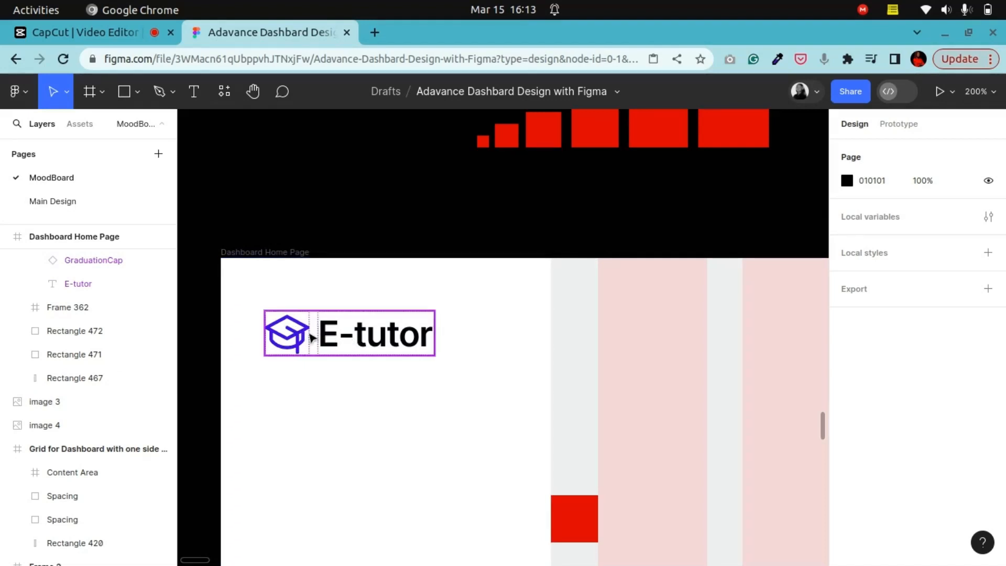
{"action": "double_click", "coordinate": [335, 337]}
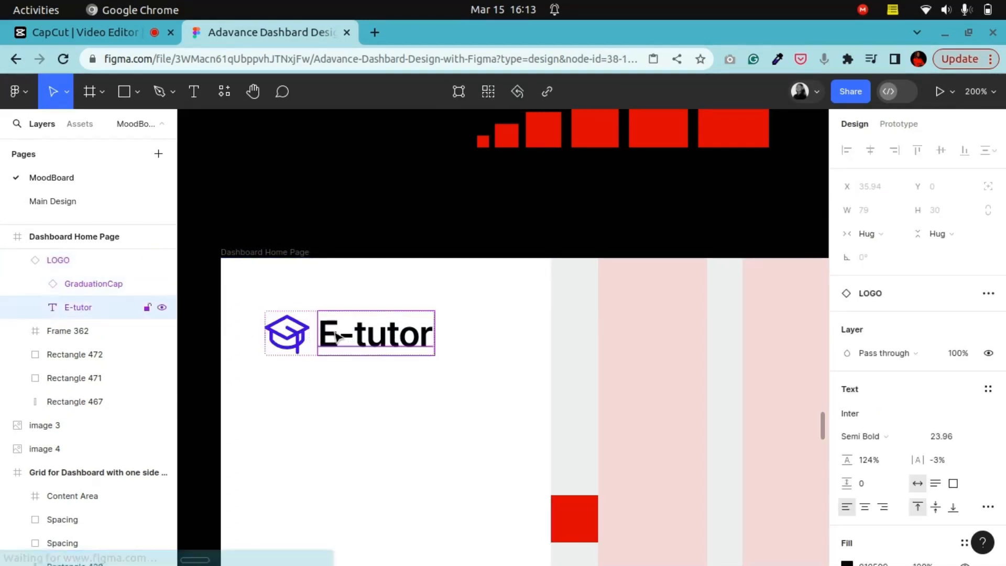
{"action": "left_click", "coordinate": [894, 413]}
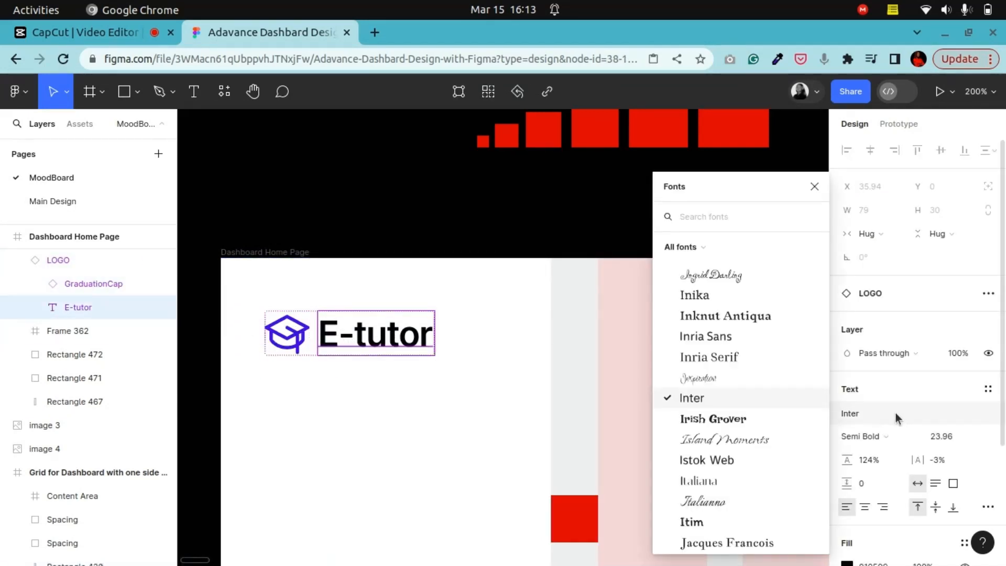
{"action": "type", "text": "nuni"}
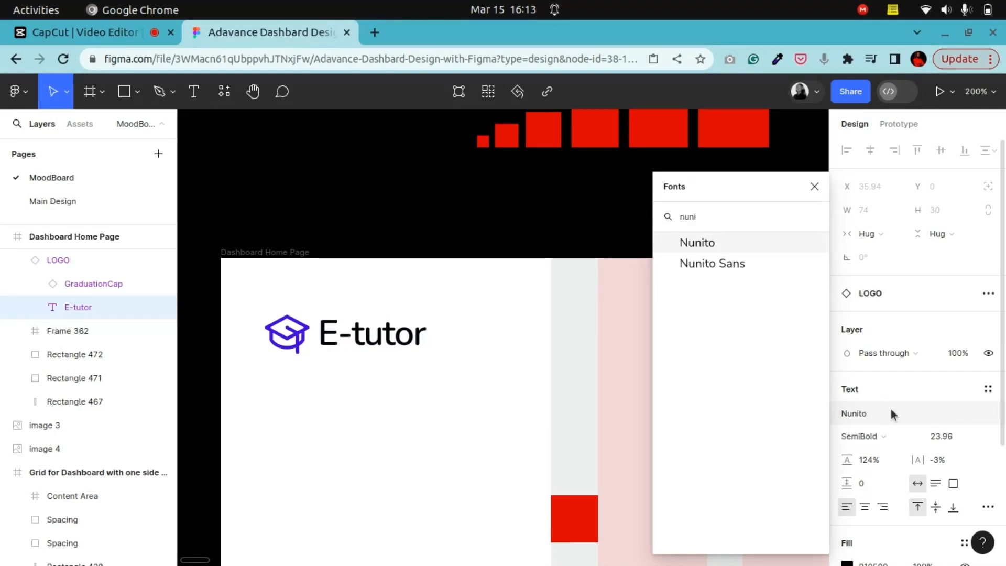
{"action": "left_click", "coordinate": [715, 246]}
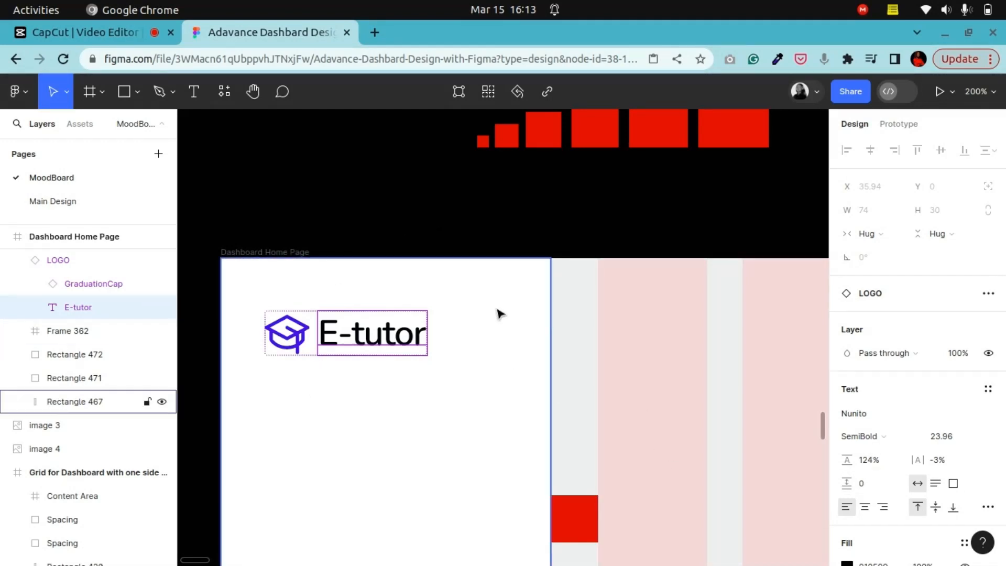
Step: Recolor the E-tutor text fill to 06152B
{"action": "scroll", "coordinate": [916, 419], "scroll_direction": "down", "scroll_amount": 3}
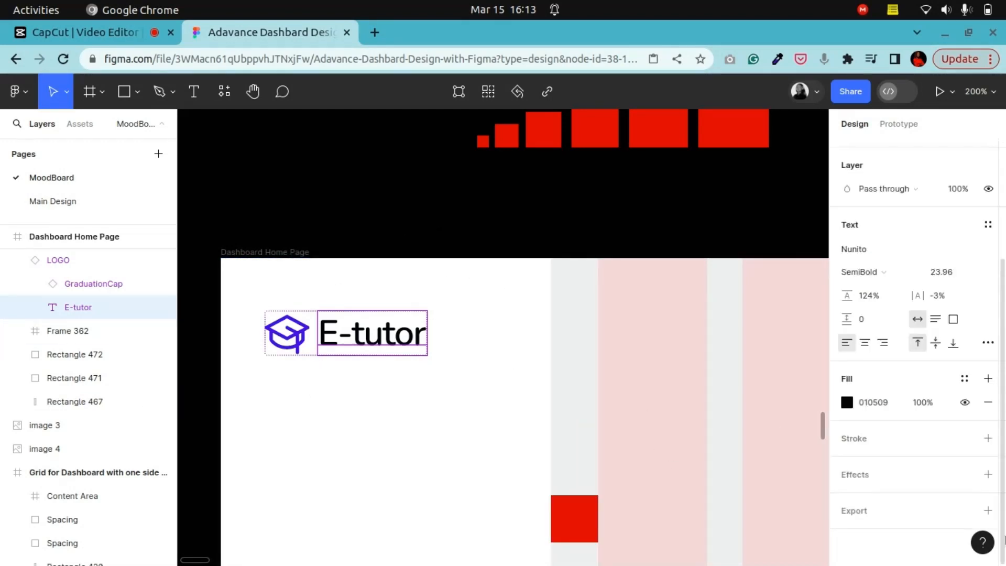
{"action": "left_click", "coordinate": [847, 402]}
{"action": "left_click_drag", "start_coordinate": [786, 358], "coordinate": [786, 349]}
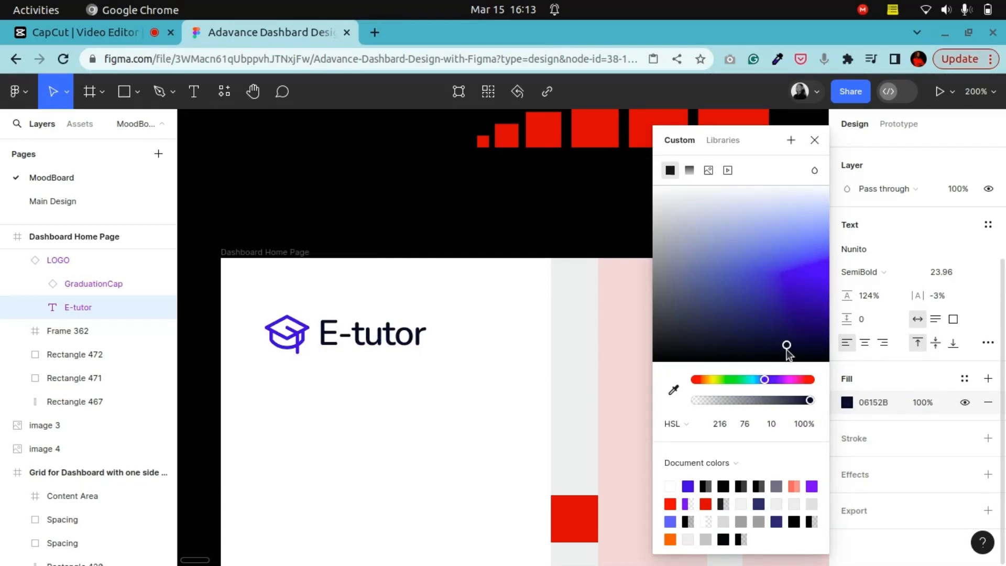
{"action": "left_click", "coordinate": [492, 279]}
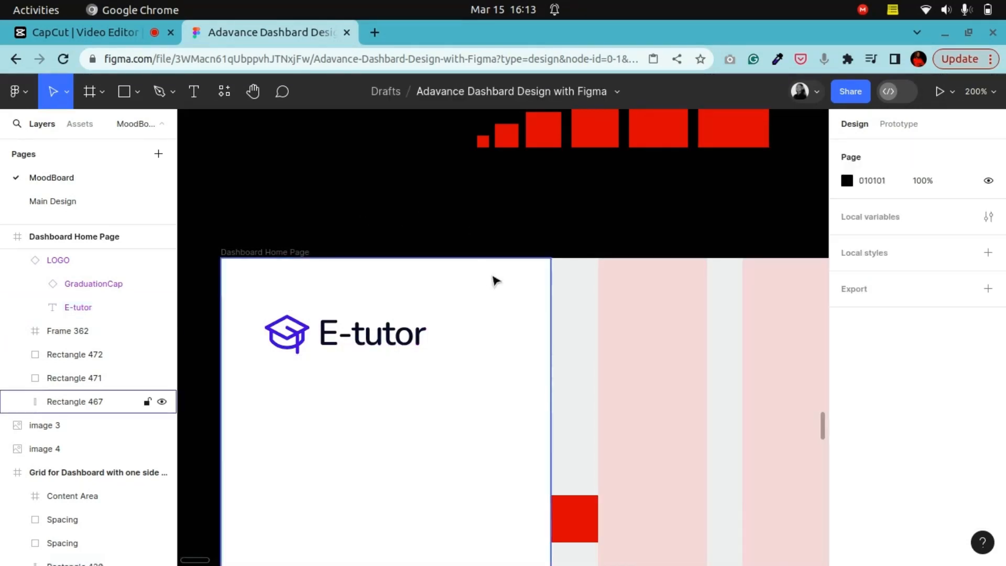
Step: Change the E-tutor text's font to Nunito Sans with SemiBold weight
{"action": "scroll", "coordinate": [492, 278], "scroll_direction": "up", "scroll_amount": 3}
{"action": "scroll", "coordinate": [458, 342], "scroll_direction": "down", "scroll_amount": 3}
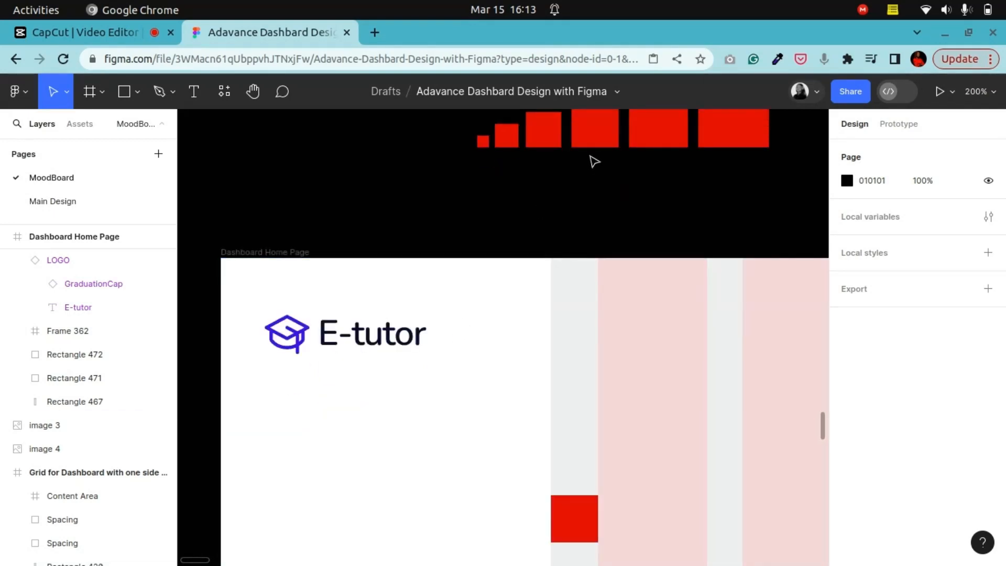
{"action": "scroll", "coordinate": [577, 194], "scroll_direction": "up", "scroll_amount": 3}
{"action": "scroll", "coordinate": [251, 340], "scroll_direction": "down", "scroll_amount": 6}
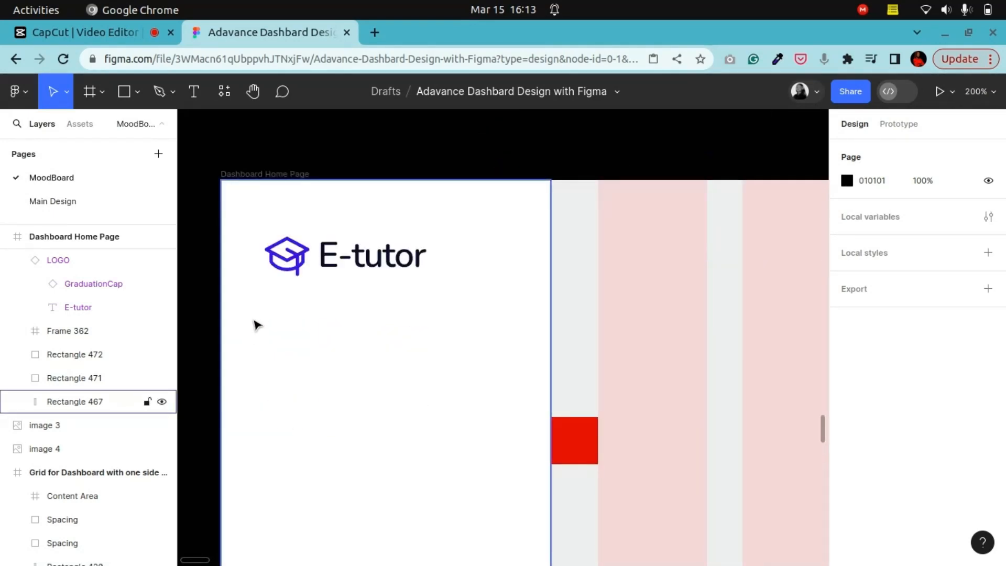
{"action": "scroll", "coordinate": [257, 325], "scroll_direction": "up", "scroll_amount": 2}
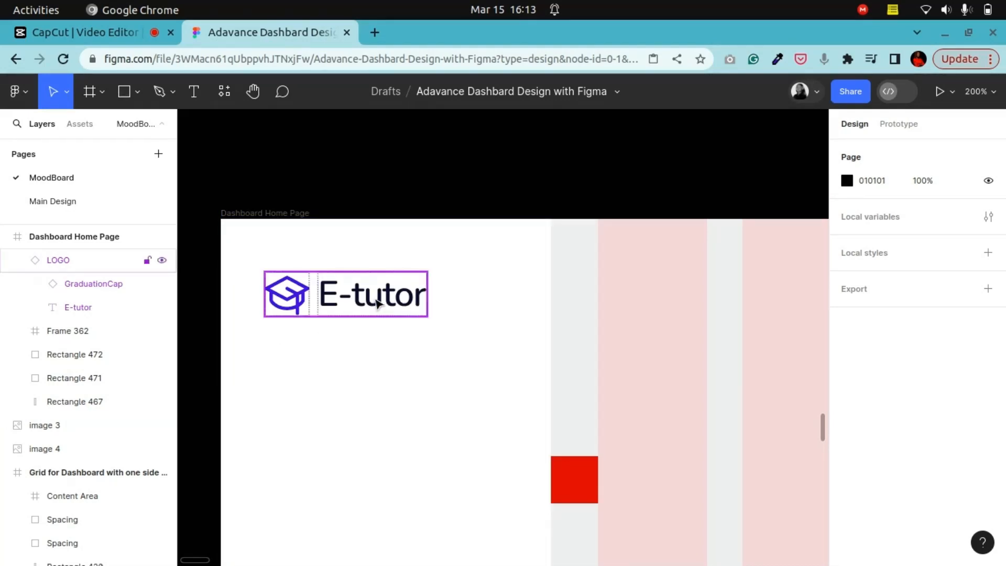
{"action": "left_click", "coordinate": [57, 259]}
{"action": "left_click", "coordinate": [78, 307]}
{"action": "left_click", "coordinate": [875, 432]}
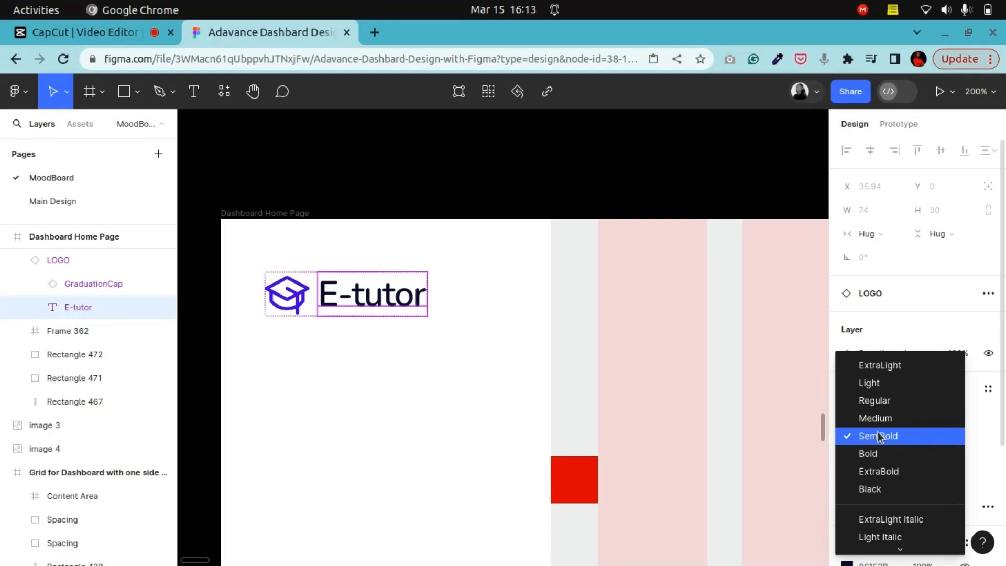
{"action": "left_click", "coordinate": [877, 432]}
{"action": "left_click", "coordinate": [876, 412]}
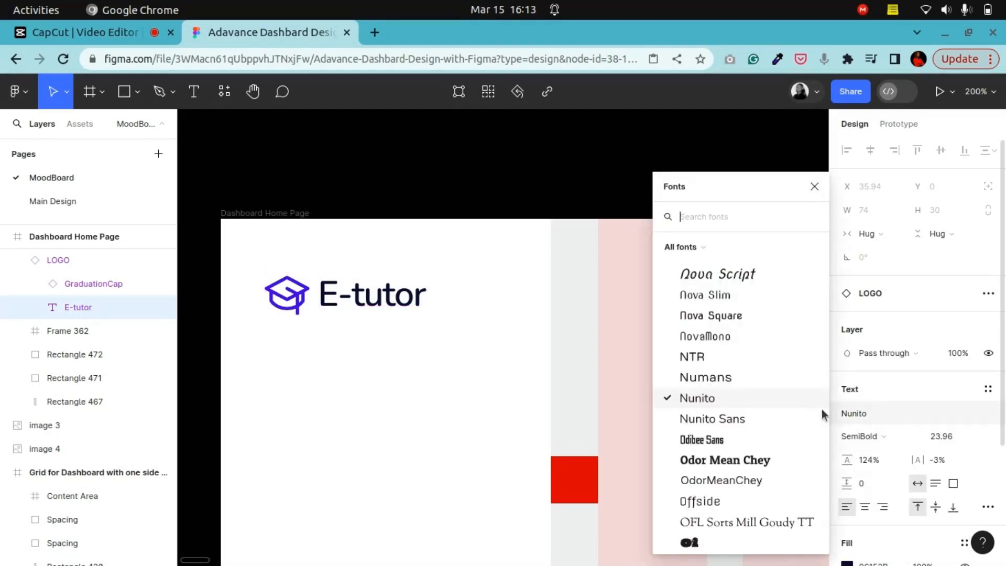
{"action": "left_click", "coordinate": [740, 420]}
{"action": "left_click", "coordinate": [386, 175]}
Step: Copy the 40×40 square from the 8-point scale above the logo as a spacer and nudge the logo to Y 37
{"action": "scroll", "coordinate": [427, 227], "scroll_direction": "up", "scroll_amount": 10}
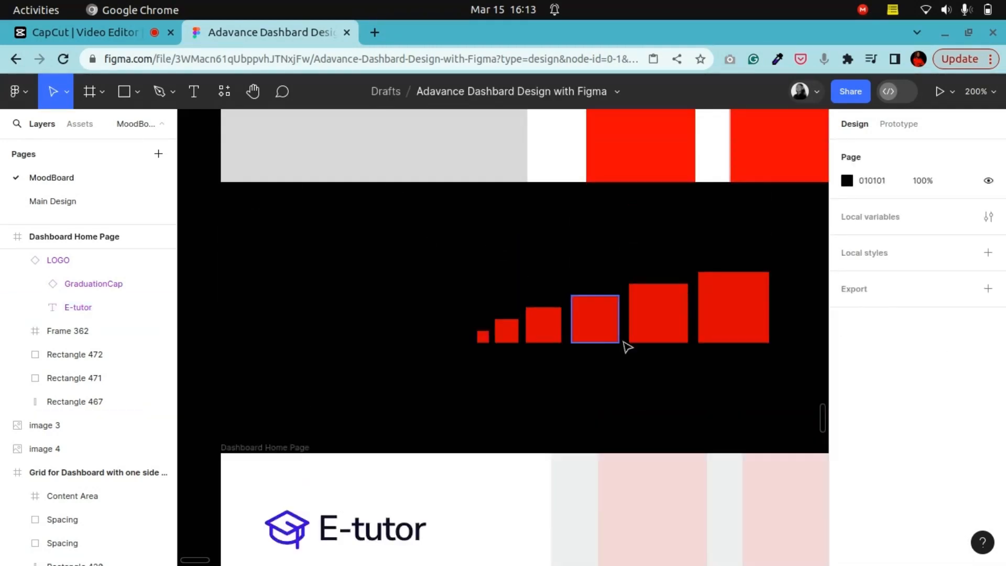
{"action": "scroll", "coordinate": [404, 436], "scroll_direction": "down", "scroll_amount": 4}
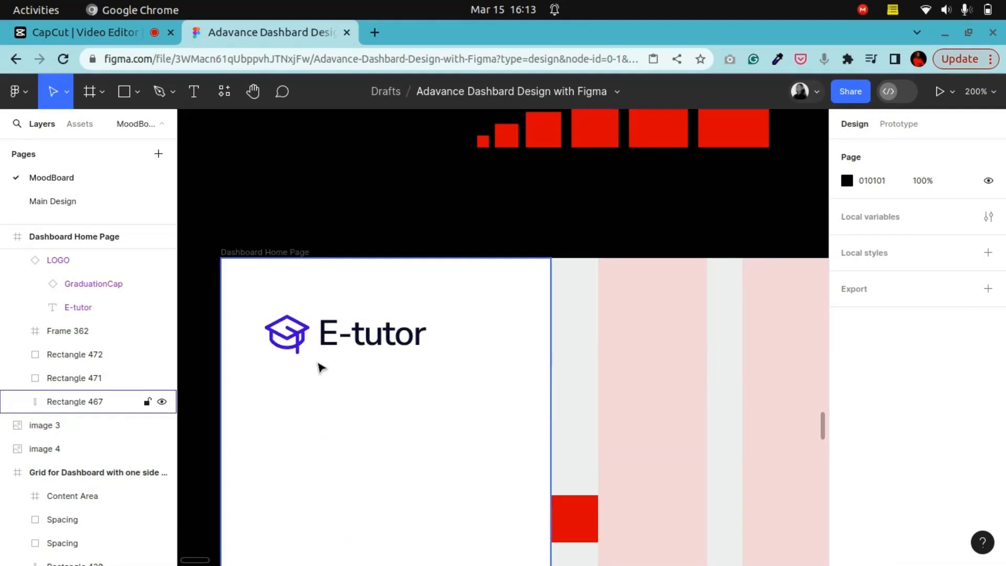
{"action": "left_click", "coordinate": [288, 340]}
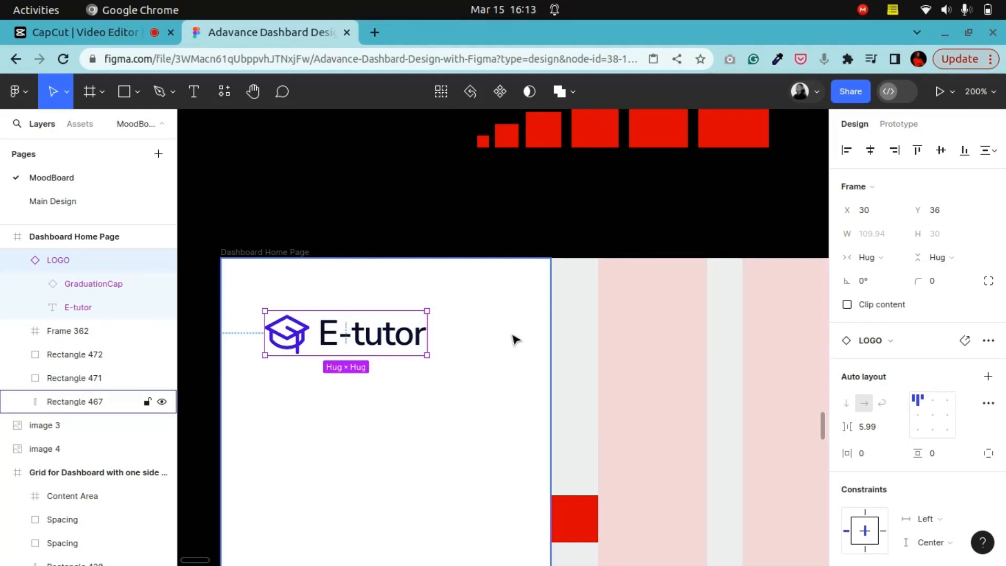
{"action": "scroll", "coordinate": [514, 339], "scroll_direction": "up", "scroll_amount": 2}
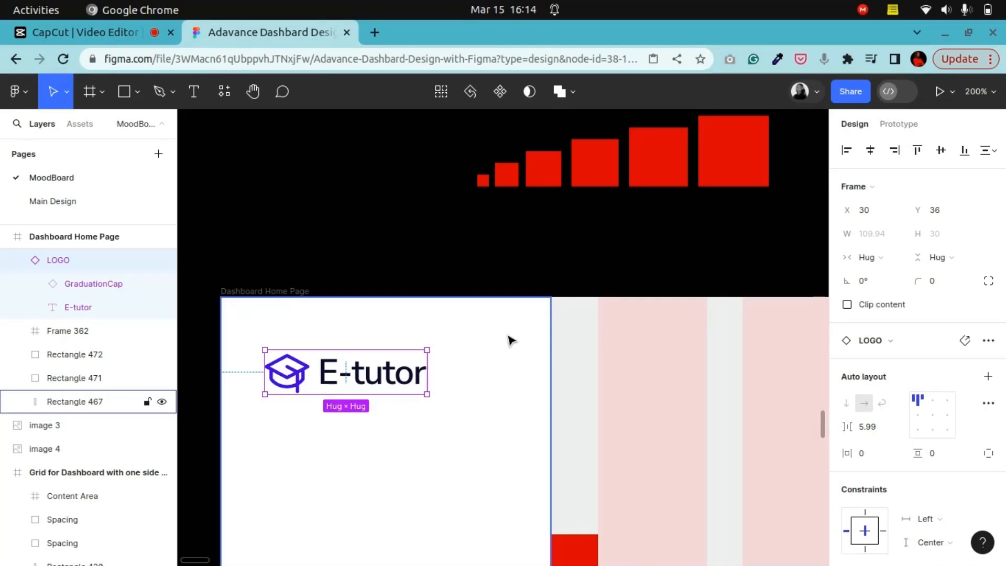
{"action": "scroll", "coordinate": [512, 330], "scroll_direction": "down", "scroll_amount": 2}
{"action": "scroll", "coordinate": [592, 273], "scroll_direction": "up", "scroll_amount": 2}
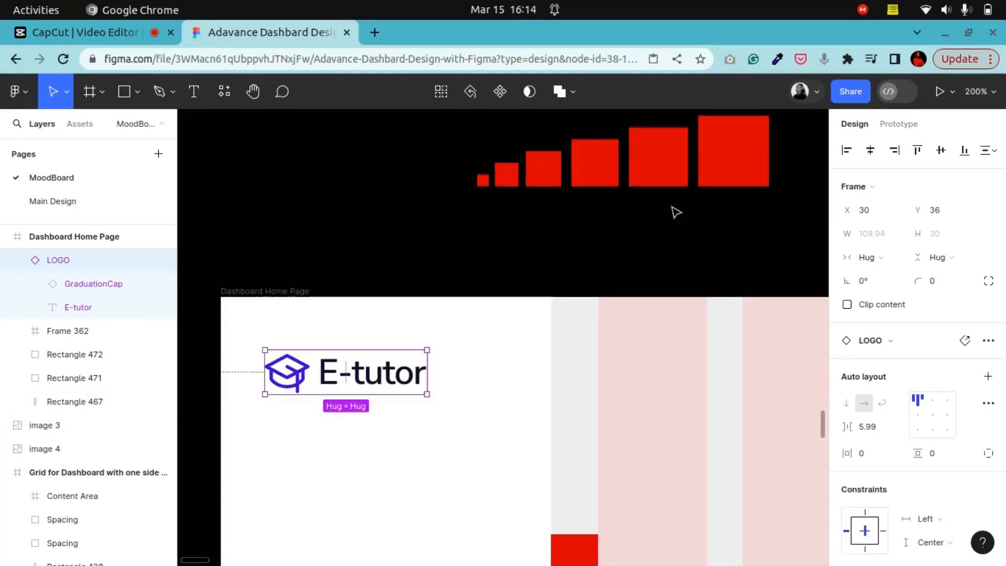
{"action": "left_click", "coordinate": [605, 170]}
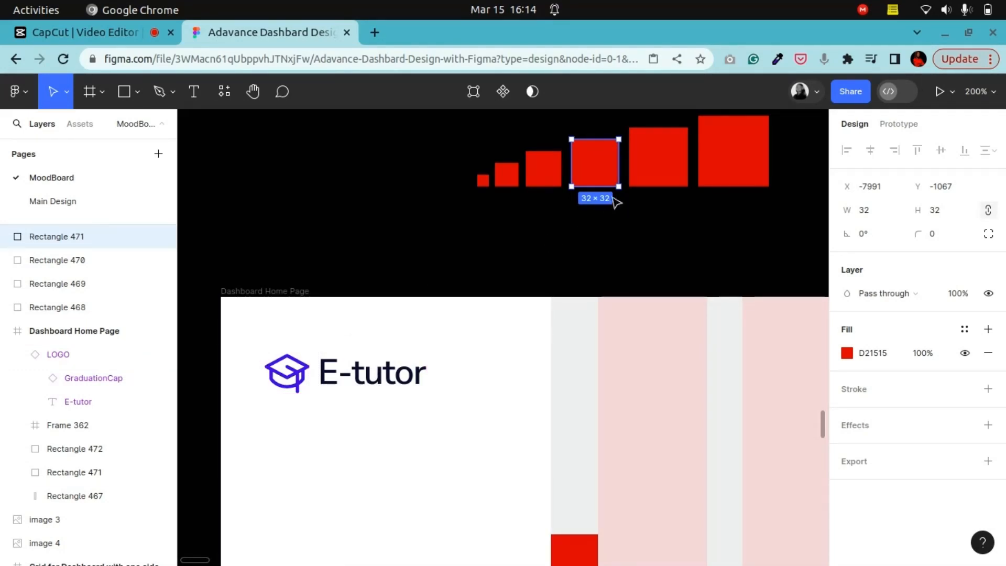
{"action": "left_click", "coordinate": [640, 175]}
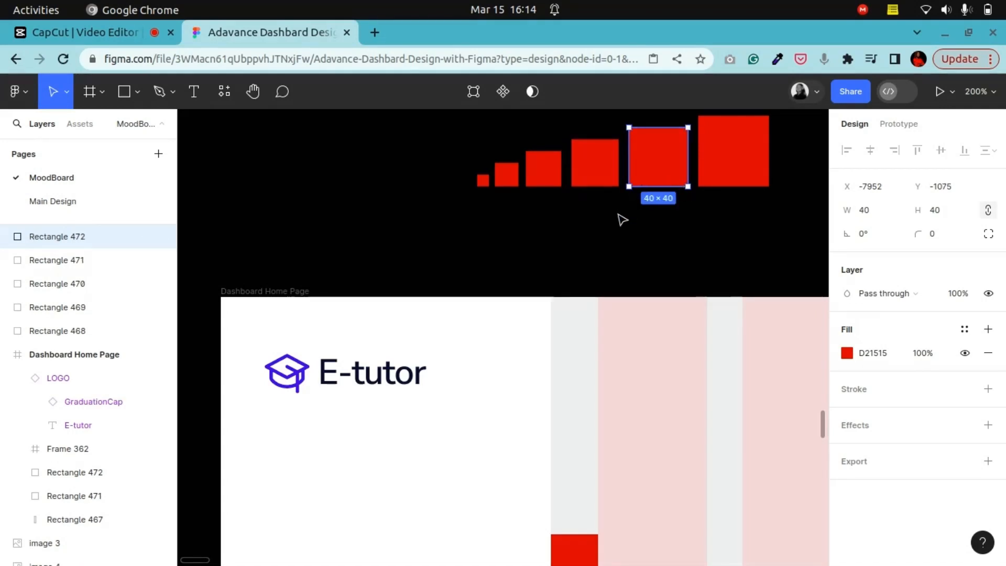
{"action": "scroll", "coordinate": [621, 218], "scroll_direction": "up", "scroll_amount": 3}
{"action": "scroll", "coordinate": [624, 221], "scroll_direction": "down", "scroll_amount": 3}
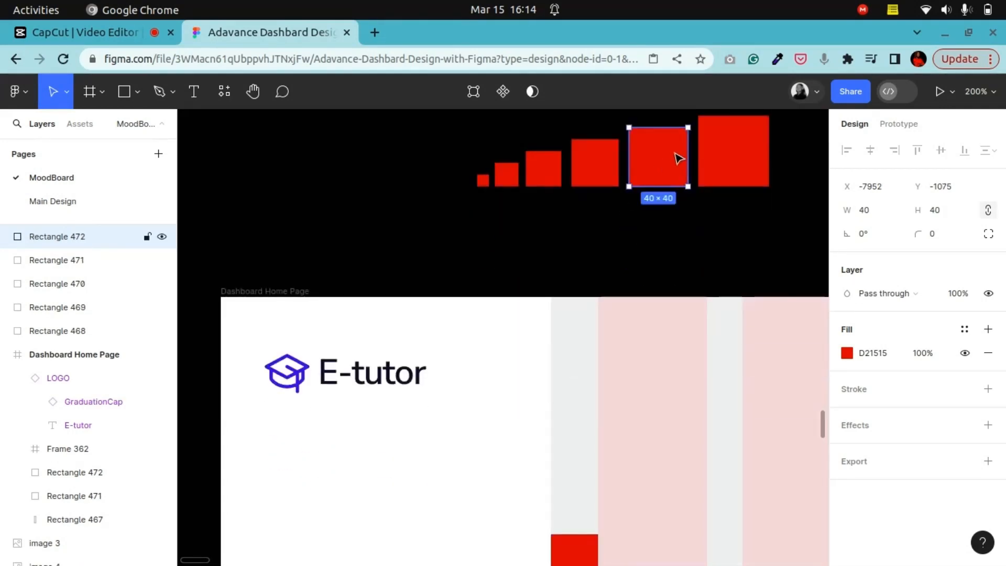
{"action": "left_click_drag", "start_coordinate": [680, 159], "coordinate": [329, 327]}
{"action": "left_click", "coordinate": [292, 379]}
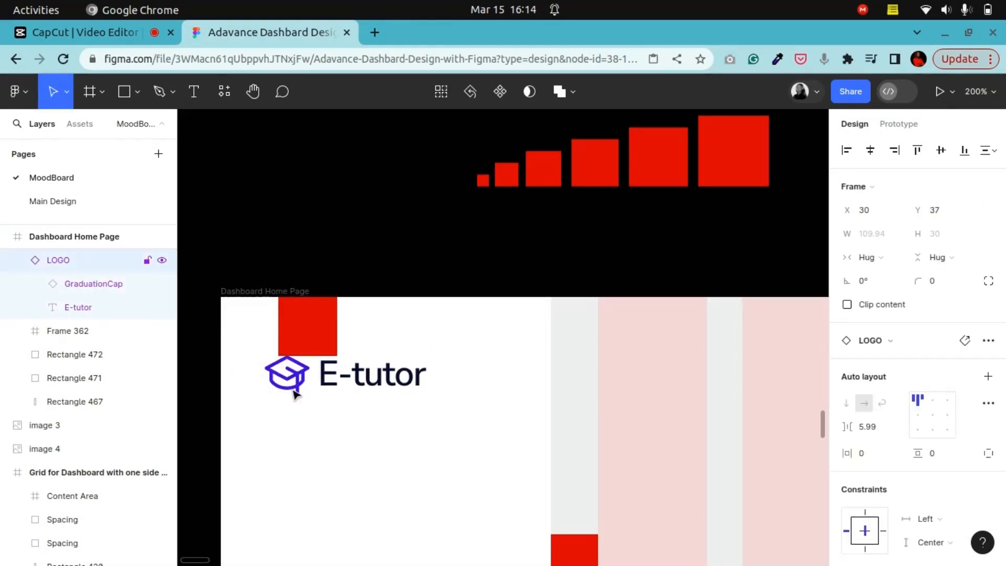
{"action": "key", "text": "Down"}
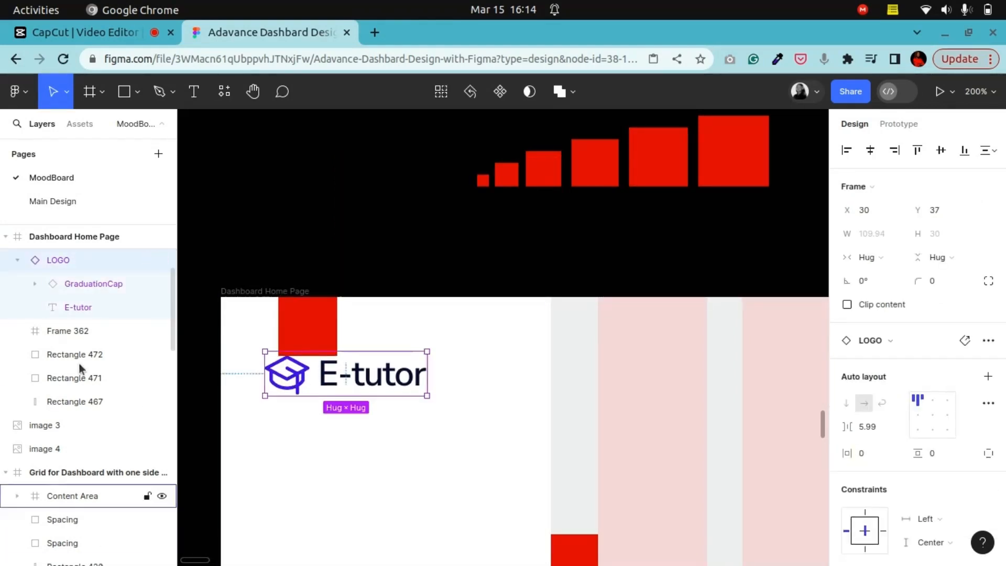
Step: Copy the 32×32 scale square to the frame's left edge beside the logo and nudge the logo to X 32
{"action": "left_click", "coordinate": [329, 336]}
{"action": "left_click", "coordinate": [601, 170]}
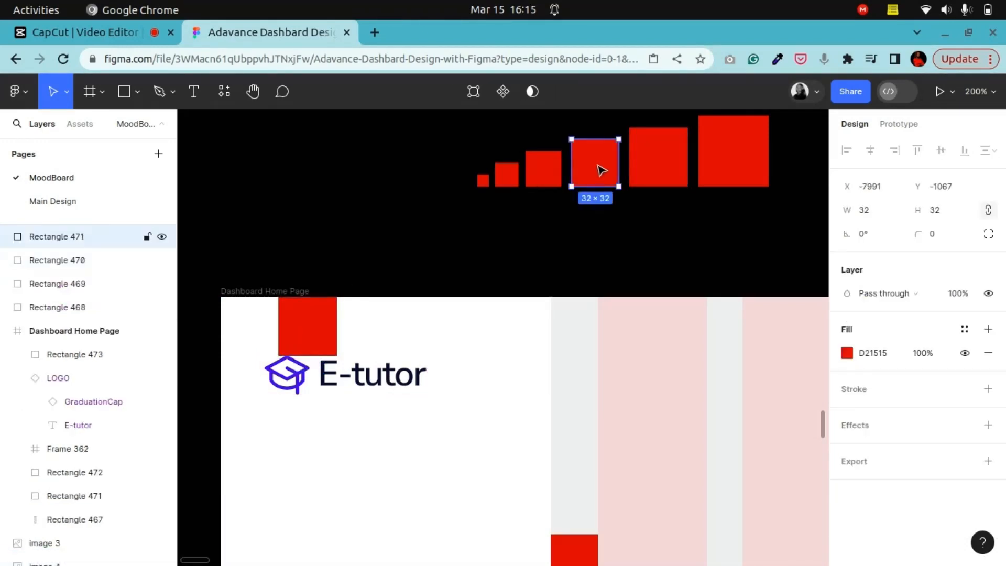
{"action": "left_click_drag", "start_coordinate": [601, 170], "coordinate": [252, 385]}
{"action": "left_click", "coordinate": [316, 387]}
{"action": "key", "text": "Right"}
{"action": "key", "text": "Right"}
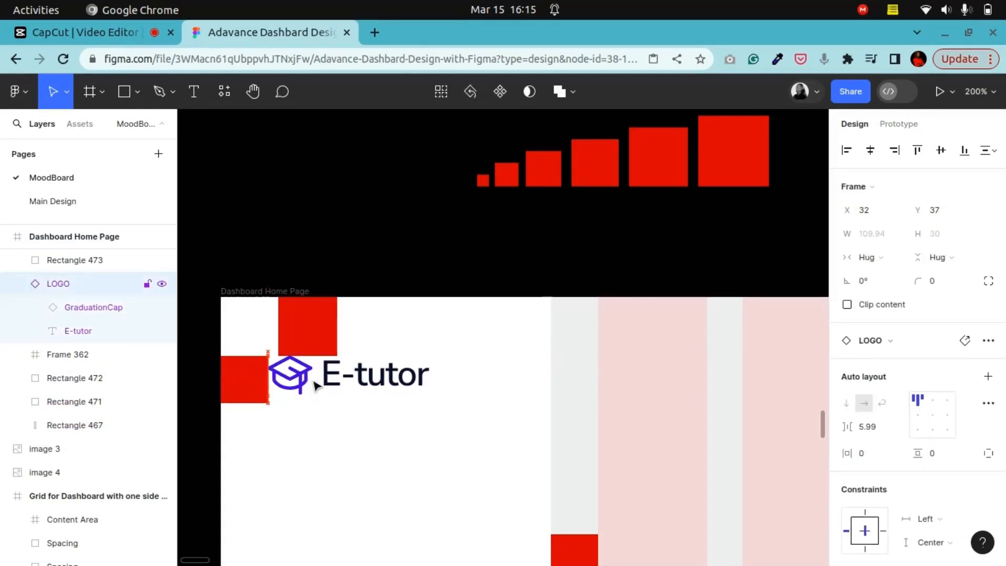
Step: Duplicate the 32×32 spacer square to the right of the logo at X 192
{"action": "left_click", "coordinate": [242, 375]}
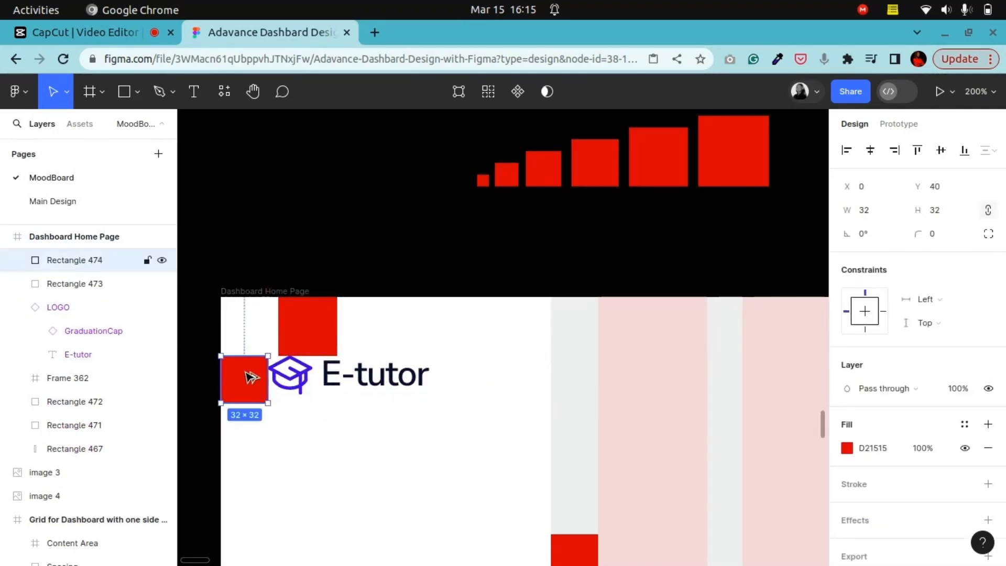
{"action": "left_click_drag", "start_coordinate": [247, 375], "coordinate": [539, 379]}
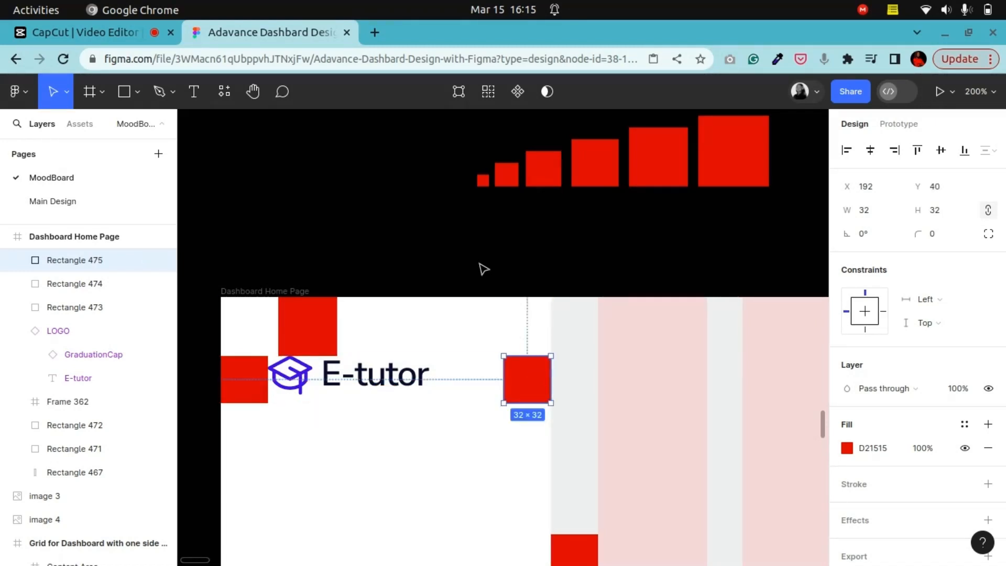
{"action": "left_click", "coordinate": [407, 158]}
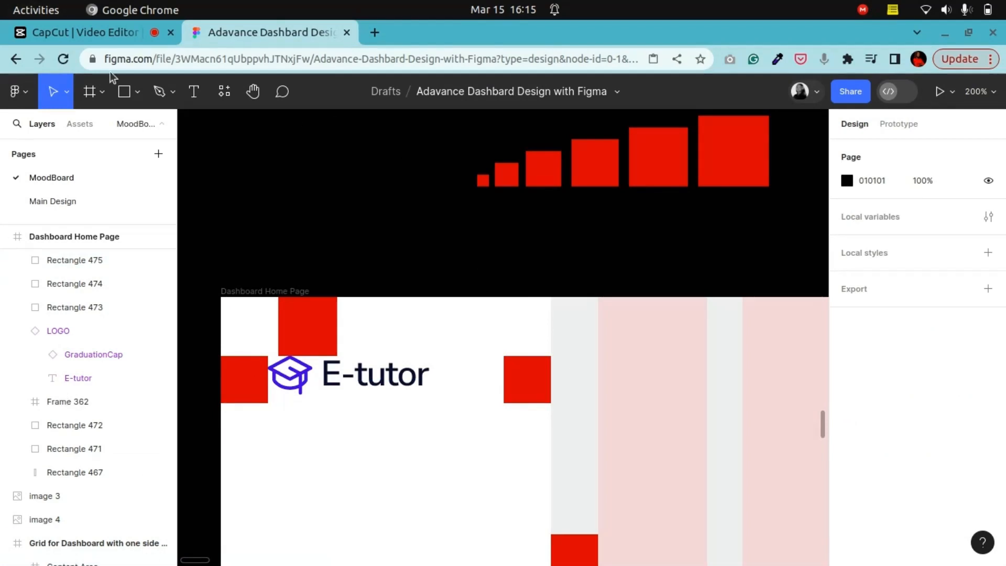
Step: Examine the Frame 2 dashboard reference design on the moodboard
{"action": "left_click", "coordinate": [257, 94]}
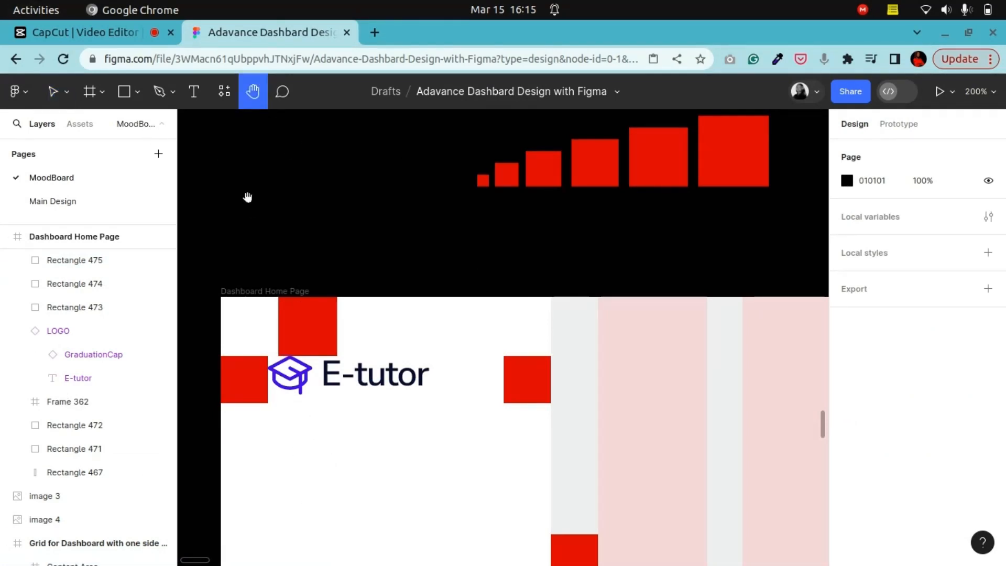
{"action": "scroll", "coordinate": [419, 440], "scroll_direction": "down", "scroll_amount": 5}
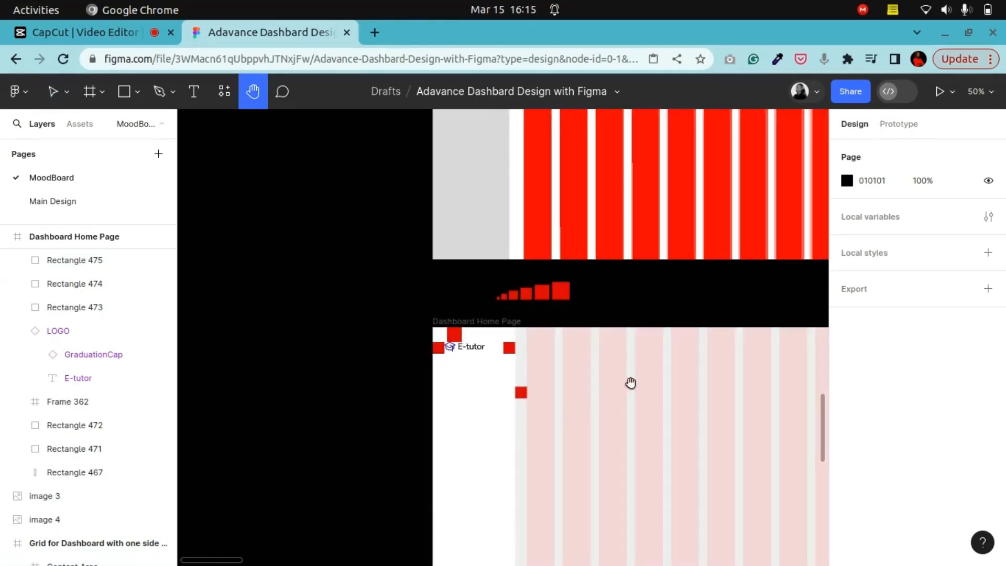
{"action": "key", "text": "ctrl+minus"}
{"action": "key", "text": "ctrl+minus"}
{"action": "left_click_drag", "start_coordinate": [761, 221], "coordinate": [579, 292]}
{"action": "left_click_drag", "start_coordinate": [622, 262], "coordinate": [372, 384]}
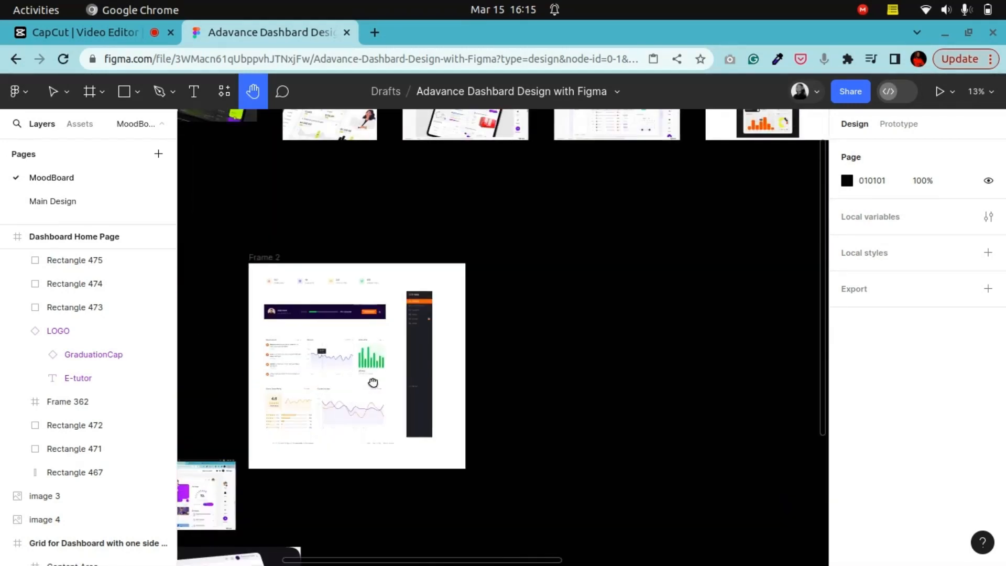
Step: Select the content groups of all six navigation items in the Frame 2 reference sidebar
{"action": "key", "text": "ctrl+plus"}
{"action": "key", "text": "ctrl+plus"}
{"action": "left_click_drag", "start_coordinate": [406, 345], "coordinate": [752, 430]}
{"action": "key", "text": "ctrl+plus"}
{"action": "key", "text": "ctrl+plus"}
{"action": "left_click_drag", "start_coordinate": [544, 244], "coordinate": [458, 404]}
{"action": "left_click", "coordinate": [27, 91]}
{"action": "left_click", "coordinate": [52, 96]}
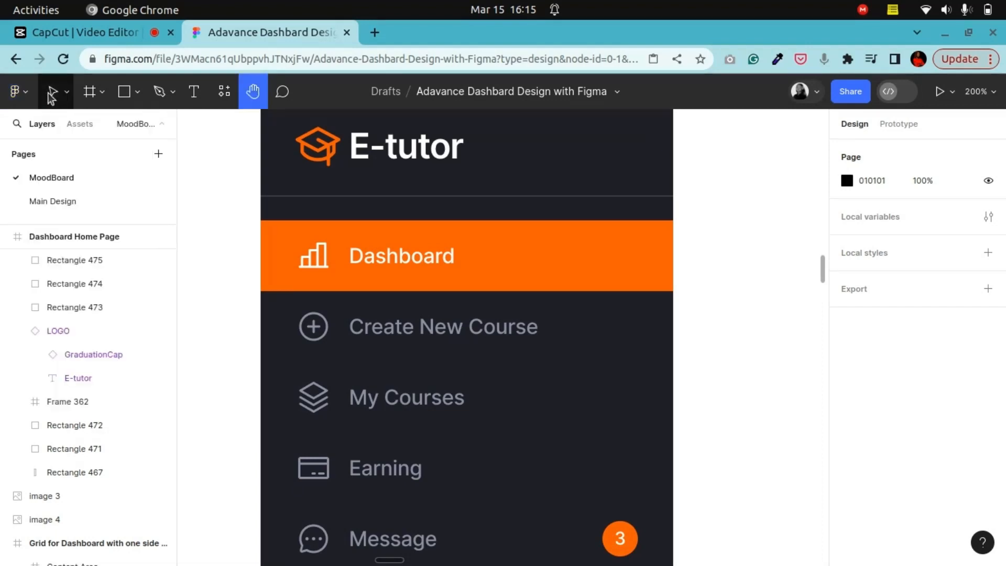
{"action": "left_click", "coordinate": [53, 92]}
{"action": "left_click", "coordinate": [391, 255]}
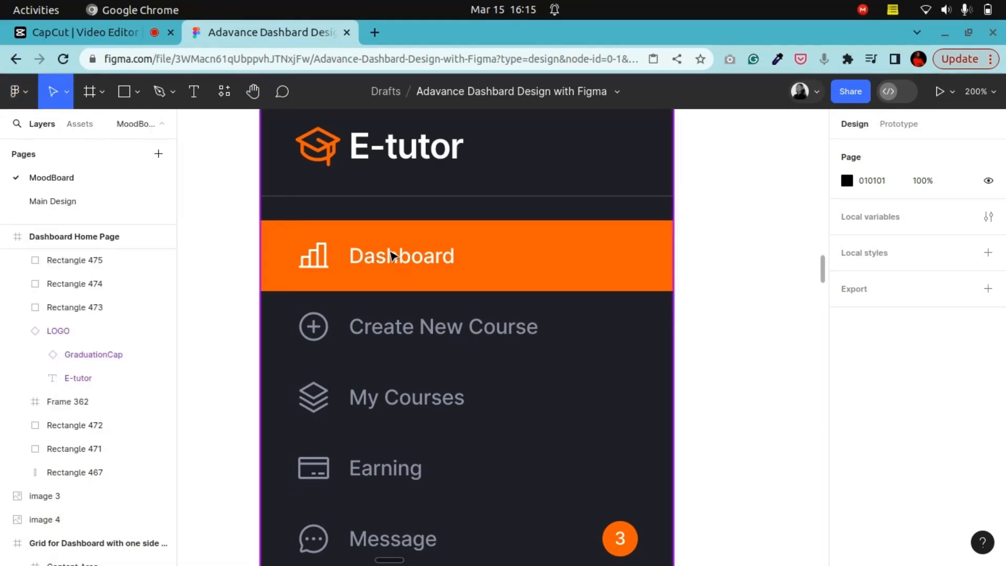
{"action": "double_click", "coordinate": [394, 255]}
{"action": "double_click", "coordinate": [395, 255]}
{"action": "double_click", "coordinate": [395, 255]}
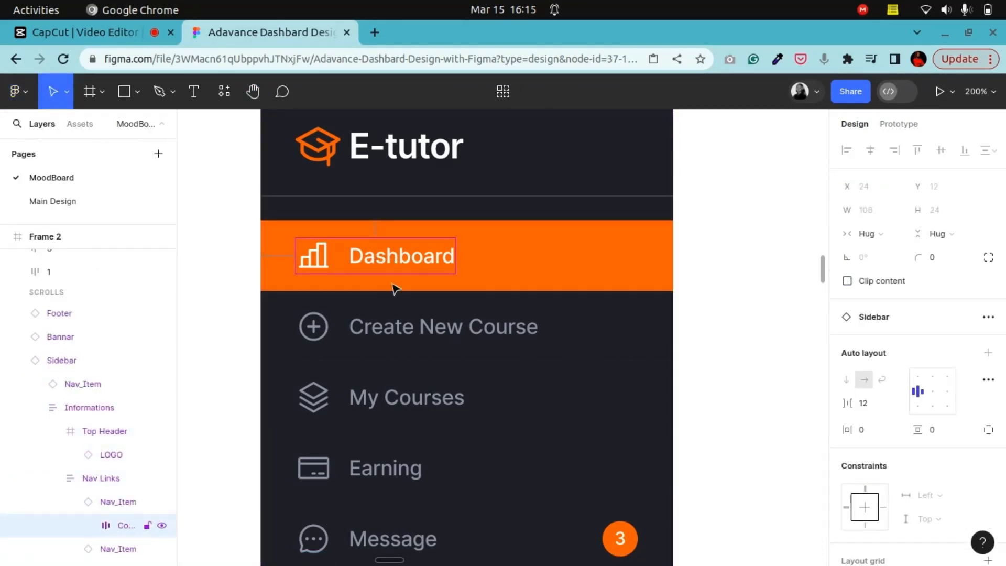
{"action": "left_click", "coordinate": [400, 332], "text": "shift"}
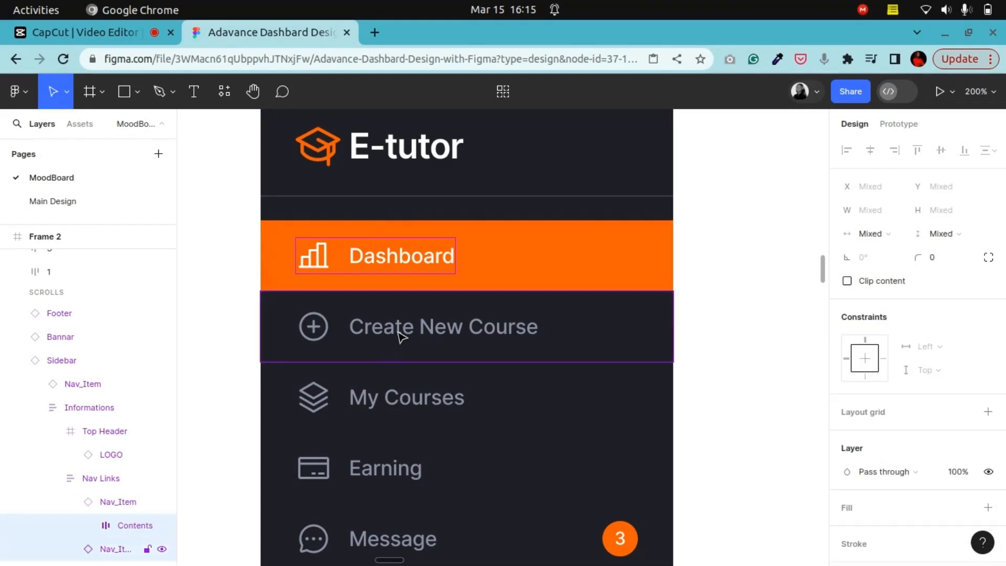
{"action": "left_click", "coordinate": [383, 408], "text": "shift"}
{"action": "left_click", "coordinate": [370, 475], "text": "shift"}
{"action": "scroll", "coordinate": [377, 450], "scroll_direction": "down", "scroll_amount": 2}
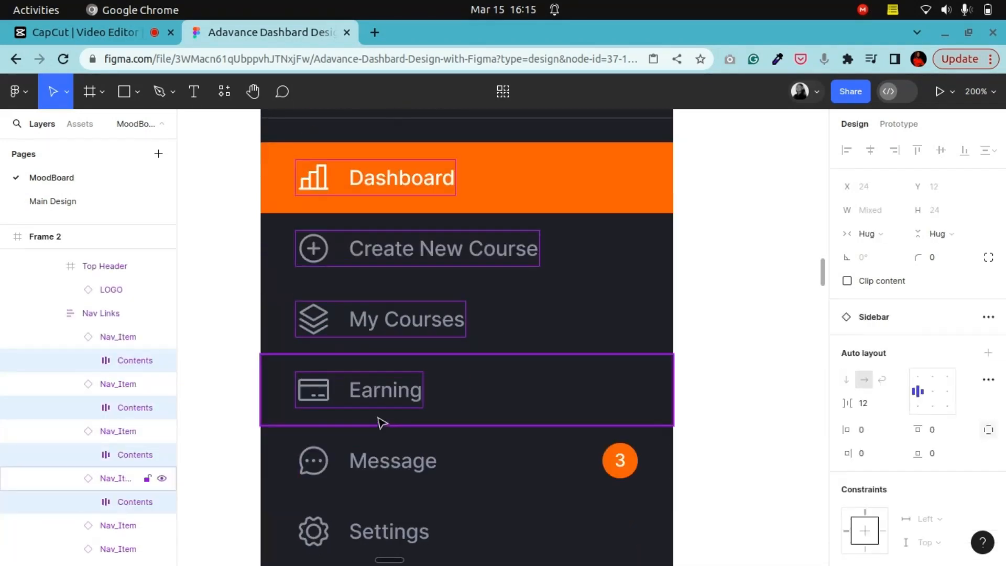
{"action": "left_click", "coordinate": [375, 469], "text": "shift"}
{"action": "scroll", "coordinate": [391, 445], "scroll_direction": "down", "scroll_amount": 4}
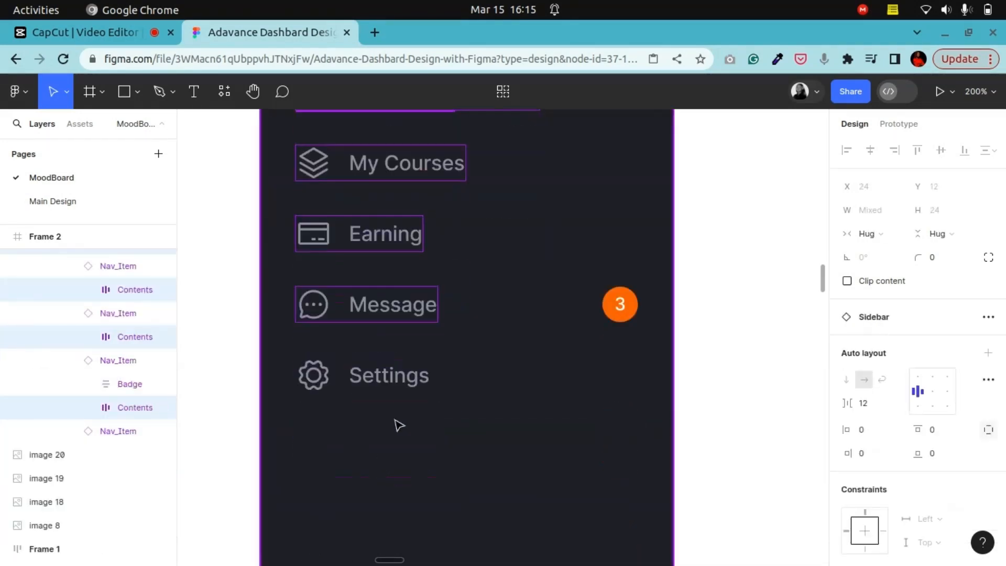
{"action": "left_click", "coordinate": [385, 372], "text": "shift"}
{"action": "key", "text": "ctrl+shift+h"}
{"action": "left_click", "coordinate": [389, 413]}
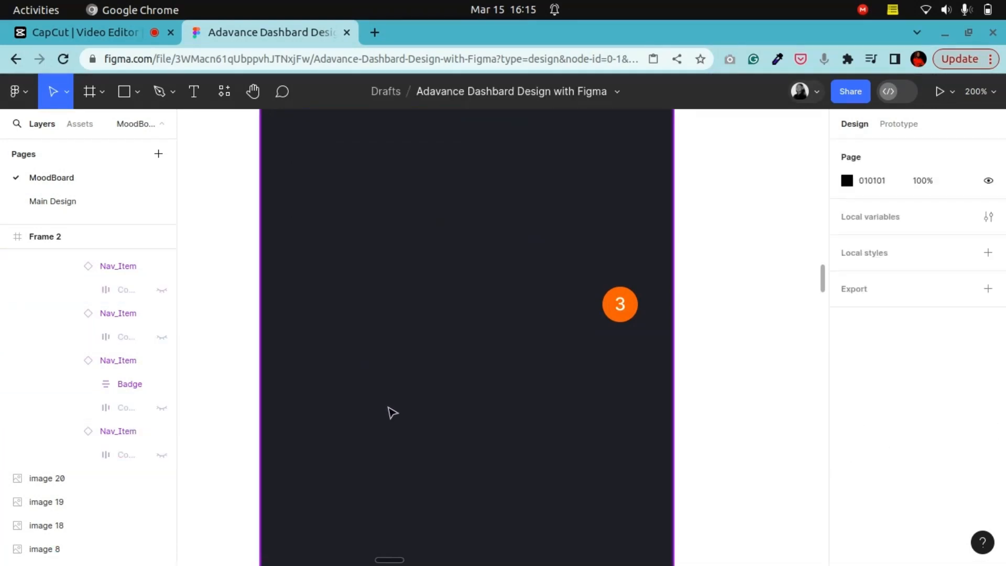
{"action": "key", "text": "ctrl+z"}
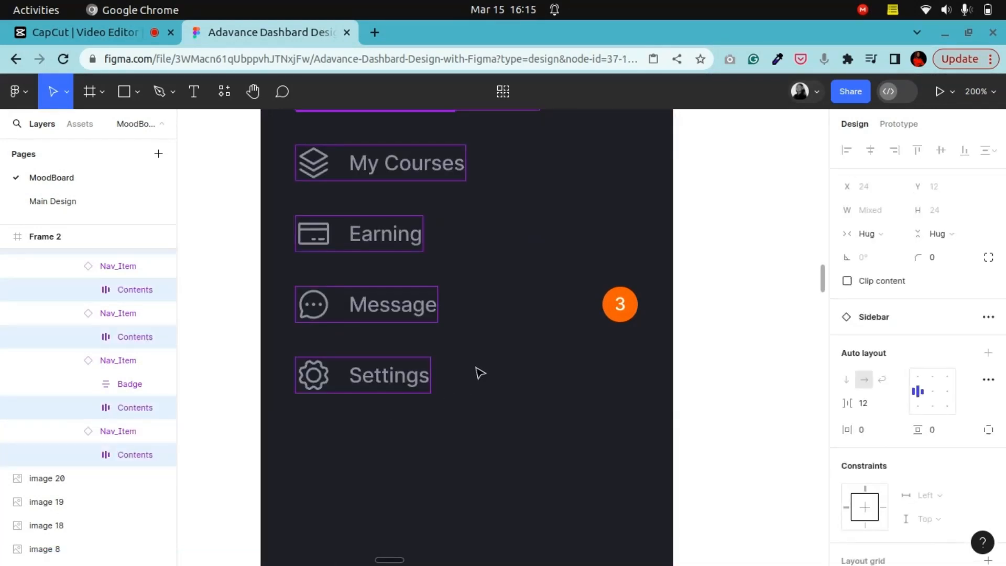
Step: Paste the copied navigation item contents into the Dashboard Home Page frame below the logo
{"action": "scroll", "coordinate": [504, 390], "scroll_direction": "down", "scroll_amount": 10}
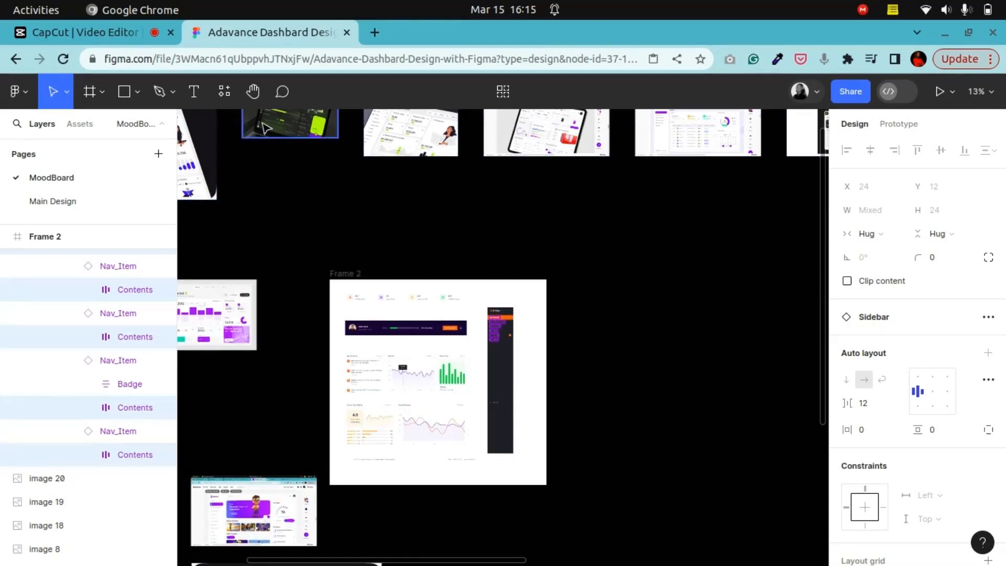
{"action": "left_click", "coordinate": [249, 103]}
{"action": "left_click_drag", "start_coordinate": [313, 376], "coordinate": [624, 135]}
{"action": "left_click_drag", "start_coordinate": [426, 322], "coordinate": [507, 350]}
{"action": "scroll", "coordinate": [509, 353], "scroll_direction": "up", "scroll_amount": 5}
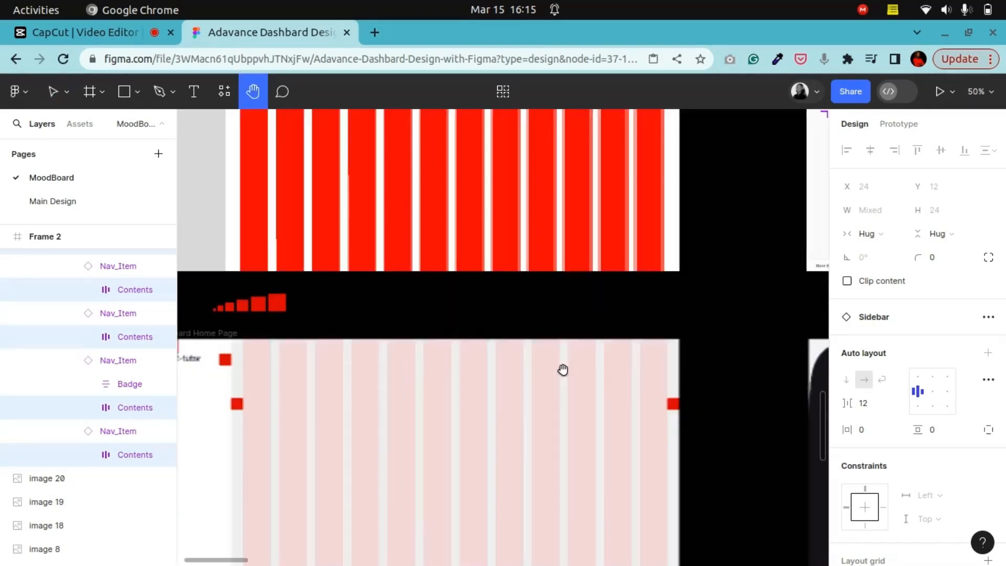
{"action": "left_click_drag", "start_coordinate": [435, 405], "coordinate": [686, 268]}
{"action": "key", "text": "ctrl+plus"}
{"action": "left_click_drag", "start_coordinate": [456, 229], "coordinate": [523, 408]}
{"action": "left_click_drag", "start_coordinate": [497, 366], "coordinate": [510, 392]}
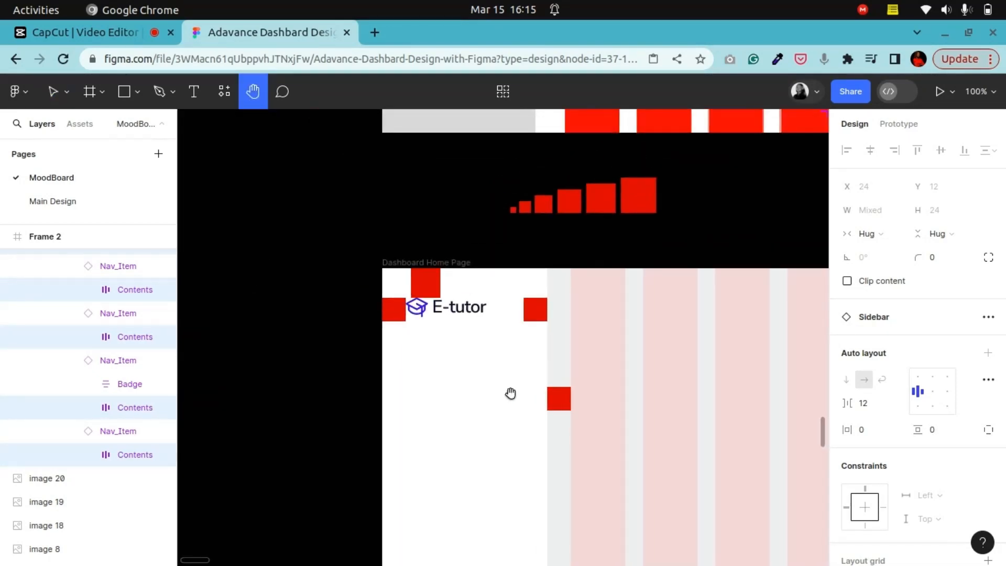
{"action": "key", "text": "ctrl+plus"}
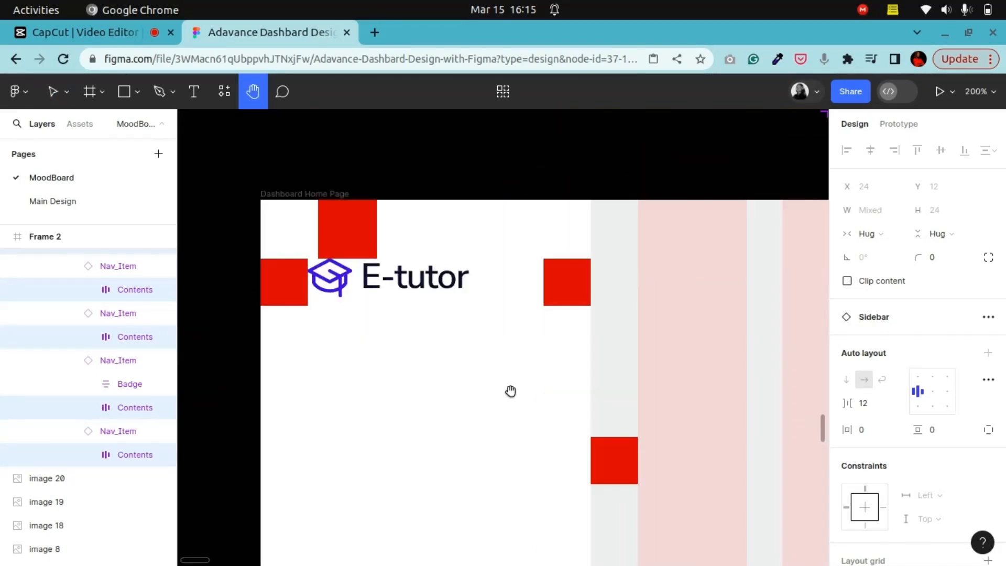
{"action": "left_click", "coordinate": [56, 92]}
{"action": "left_click", "coordinate": [208, 274]}
{"action": "right_click", "coordinate": [198, 264]}
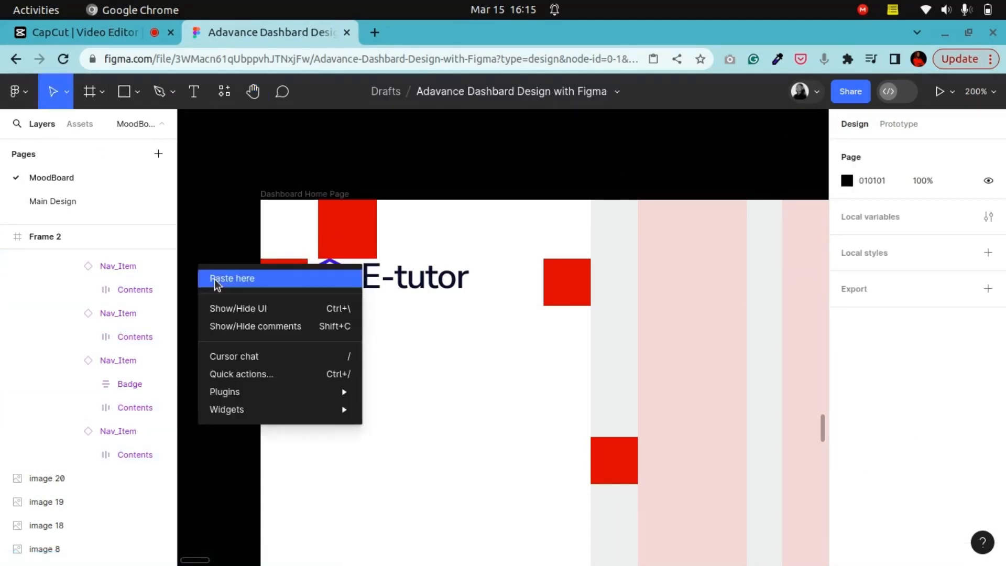
{"action": "left_click", "coordinate": [212, 276]}
{"action": "left_click_drag", "start_coordinate": [263, 365], "coordinate": [366, 417]}
Step: Inspect the pasted navigation item groups and their icon layers
{"action": "scroll", "coordinate": [369, 418], "scroll_direction": "down", "scroll_amount": 6}
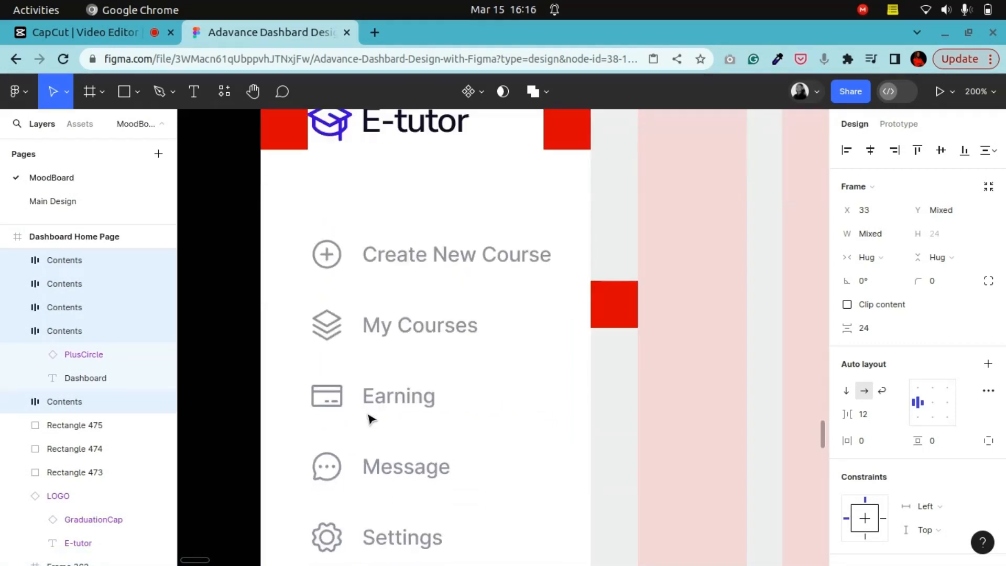
{"action": "scroll", "coordinate": [370, 419], "scroll_direction": "up", "scroll_amount": 3}
{"action": "left_click", "coordinate": [246, 217]}
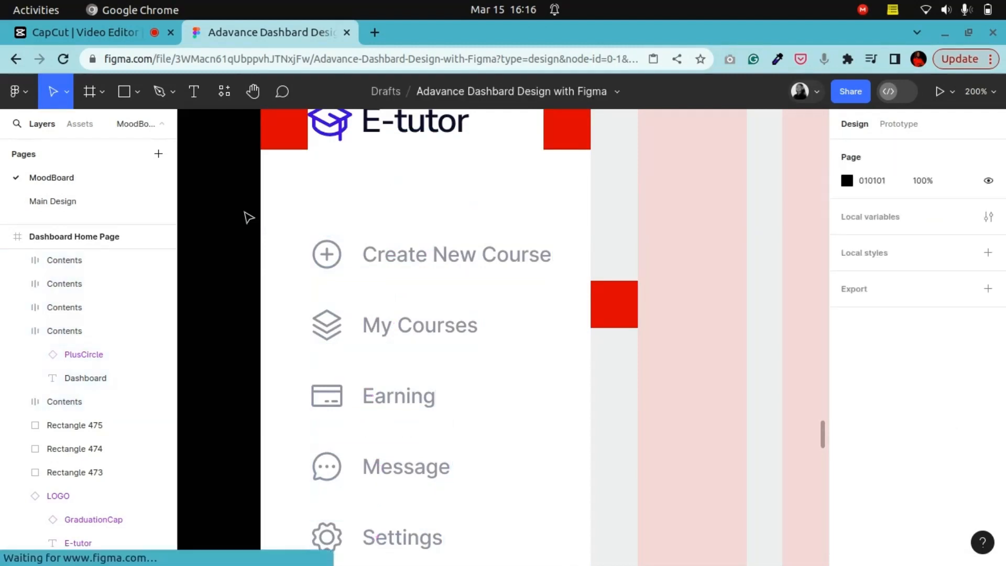
{"action": "left_click", "coordinate": [69, 356]}
{"action": "left_click", "coordinate": [242, 304]}
{"action": "scroll", "coordinate": [191, 317], "scroll_direction": "up", "scroll_amount": 3}
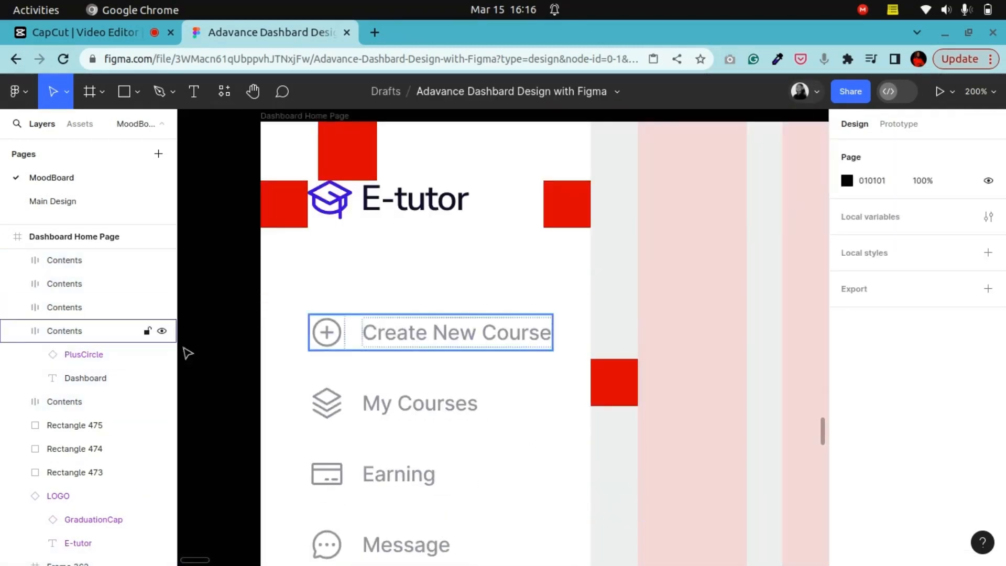
{"action": "scroll", "coordinate": [403, 358], "scroll_direction": "down", "scroll_amount": 4}
{"action": "scroll", "coordinate": [414, 359], "scroll_direction": "up", "scroll_amount": 4}
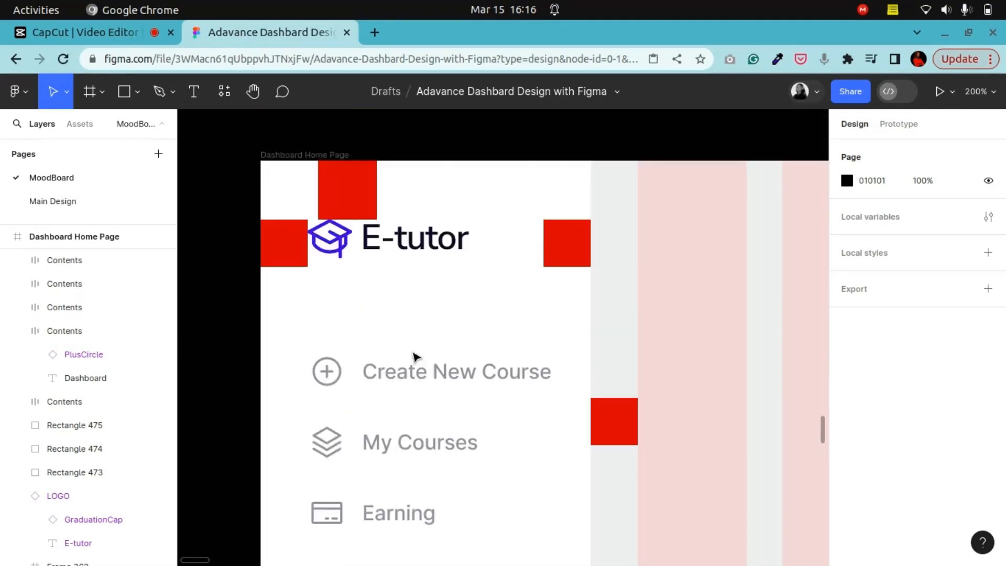
{"action": "left_click", "coordinate": [74, 354]}
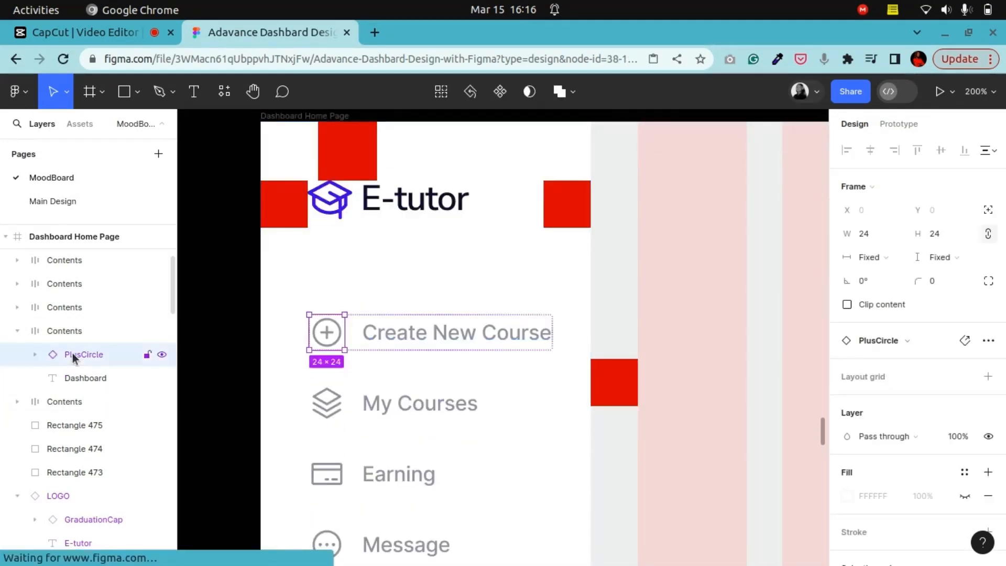
{"action": "left_click", "coordinate": [12, 331]}
{"action": "left_click", "coordinate": [17, 331]}
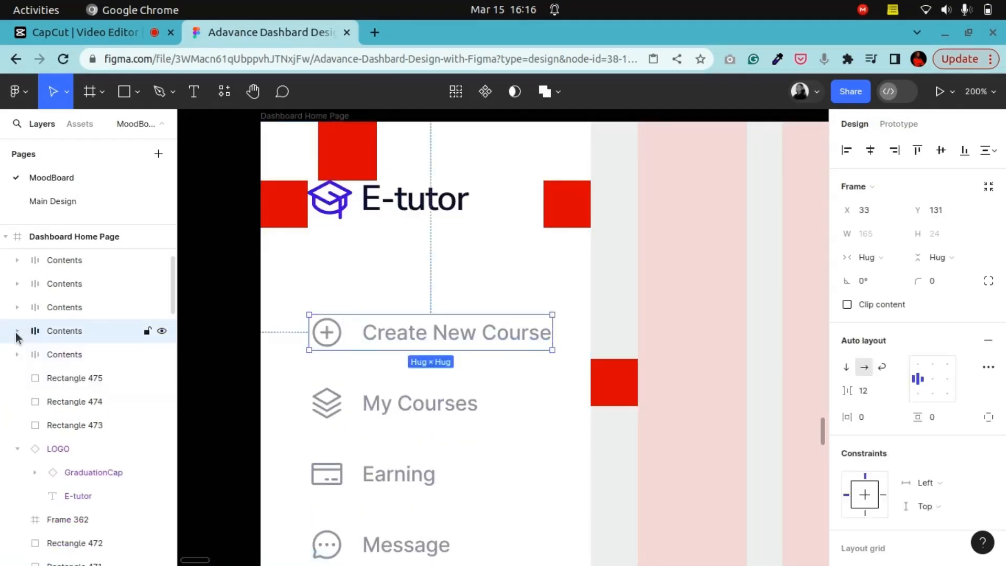
{"action": "scroll", "coordinate": [58, 360], "scroll_direction": "up", "scroll_amount": 3}
{"action": "left_click", "coordinate": [81, 358]}
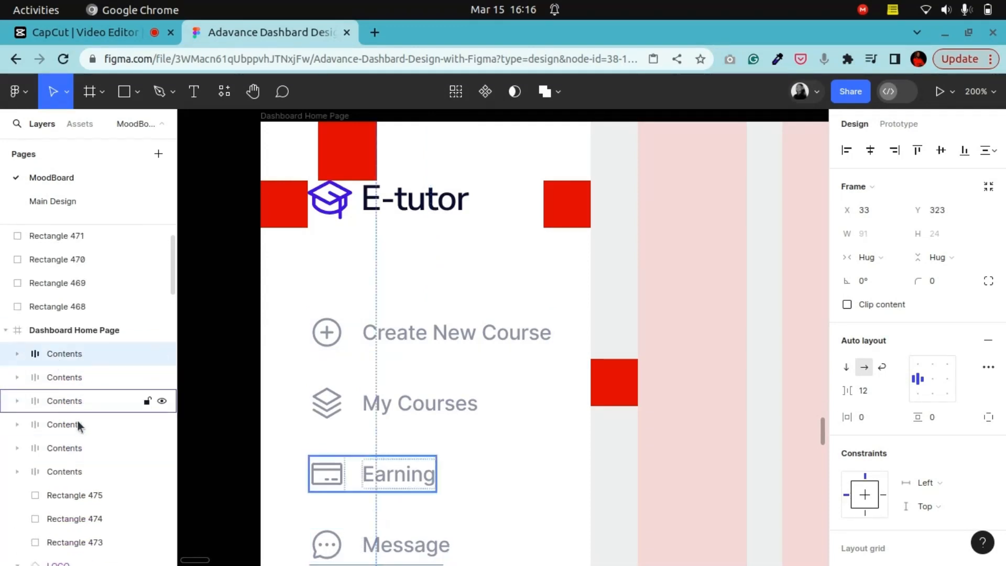
{"action": "left_click", "coordinate": [78, 474]}
{"action": "scroll", "coordinate": [907, 416], "scroll_direction": "down", "scroll_amount": 5}
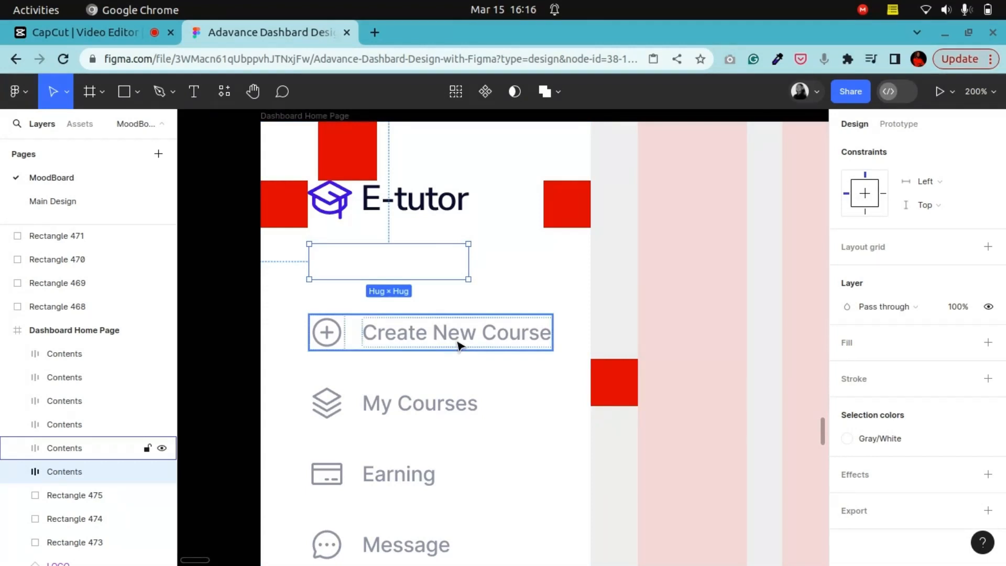
Step: Select all six pasted contents groups and detach their Gray/500 selection color
{"action": "left_click", "coordinate": [67, 443], "text": "shift"}
{"action": "left_click", "coordinate": [68, 431], "text": "shift"}
{"action": "left_click", "coordinate": [68, 407], "text": "shift"}
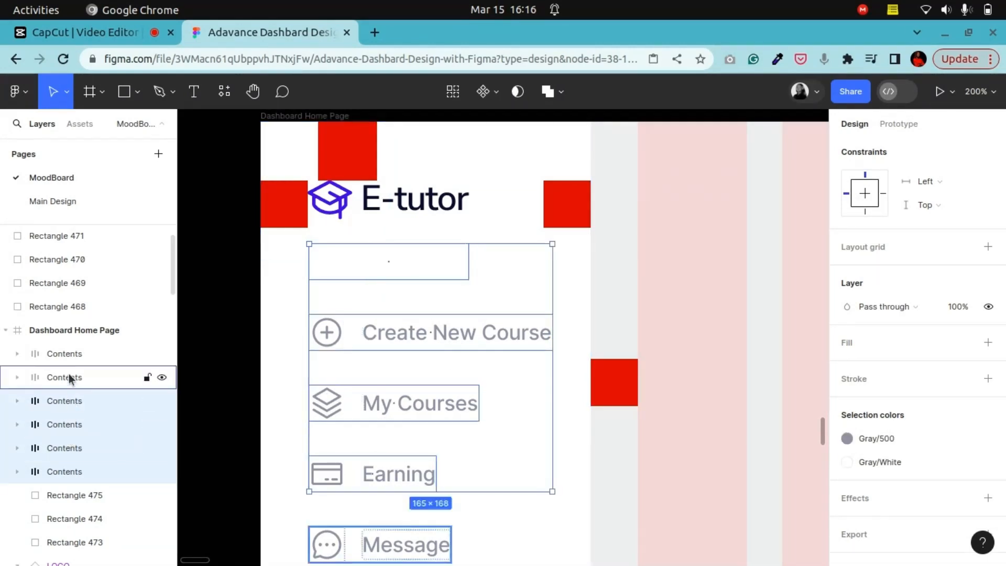
{"action": "left_click", "coordinate": [70, 378], "text": "shift"}
{"action": "left_click", "coordinate": [68, 356], "text": "shift"}
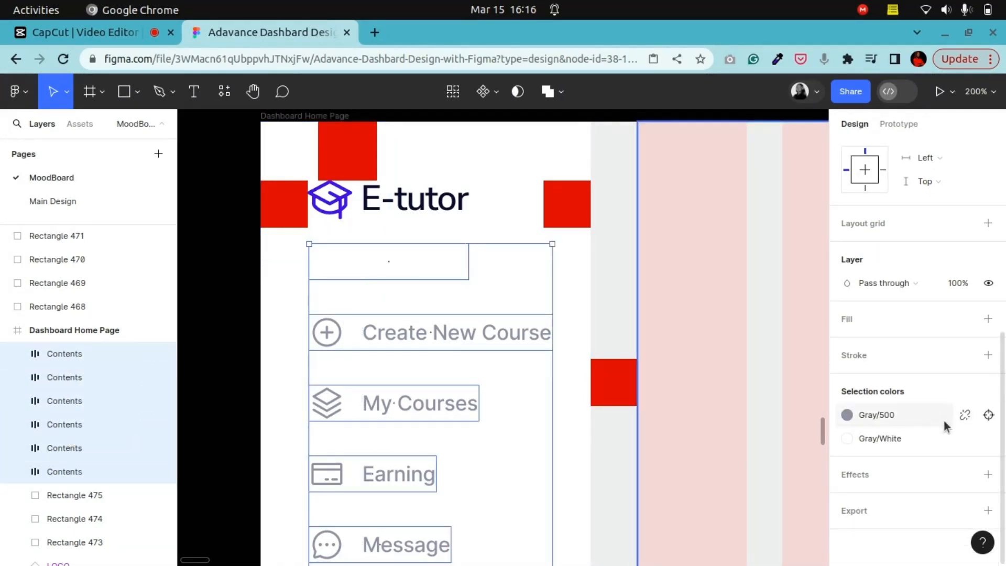
{"action": "left_click", "coordinate": [965, 414]}
{"action": "left_click", "coordinate": [847, 438]}
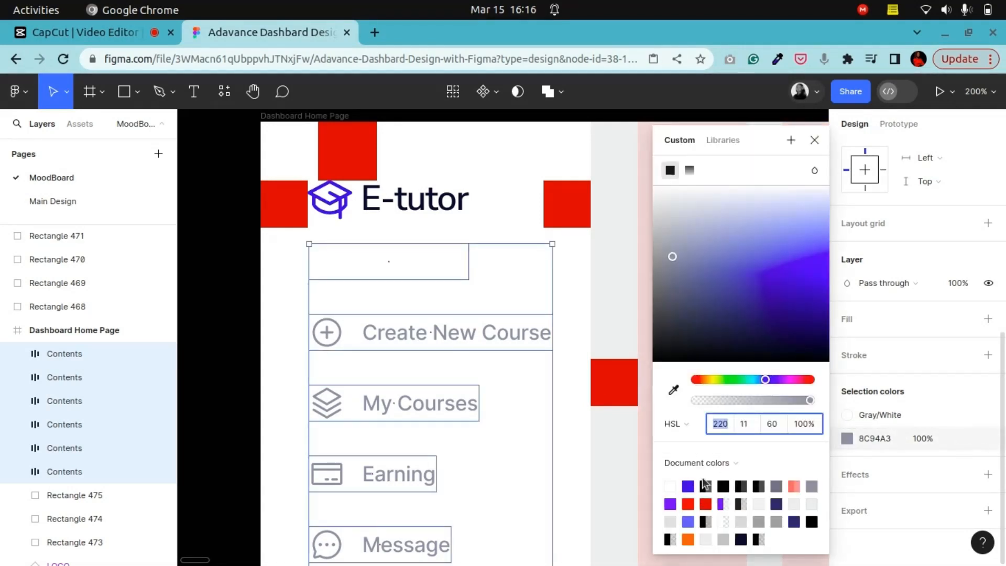
{"action": "left_click", "coordinate": [814, 140]}
Step: Create a color style named Text Color from the E-tutor logo text fill
{"action": "double_click", "coordinate": [416, 197]}
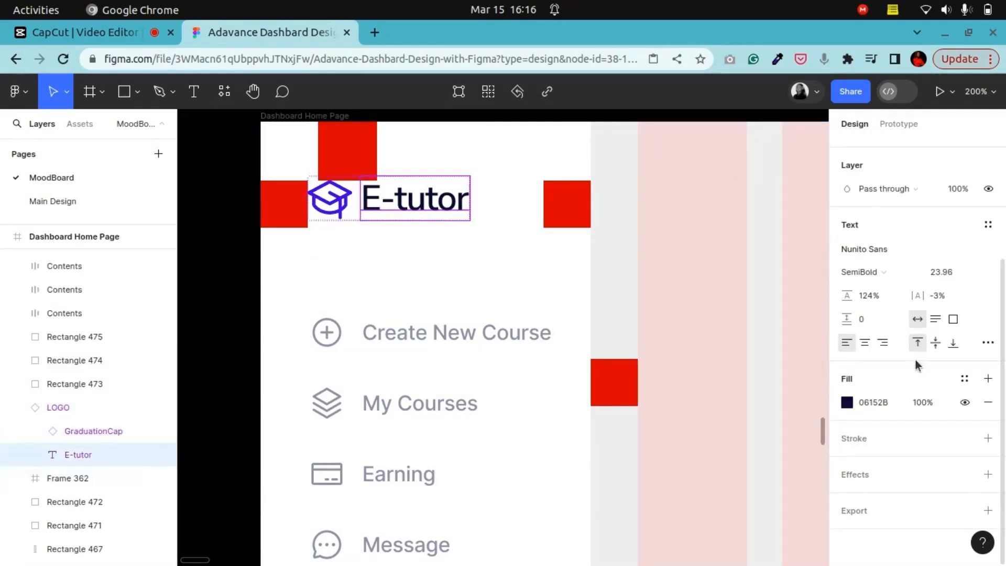
{"action": "left_click", "coordinate": [964, 379]}
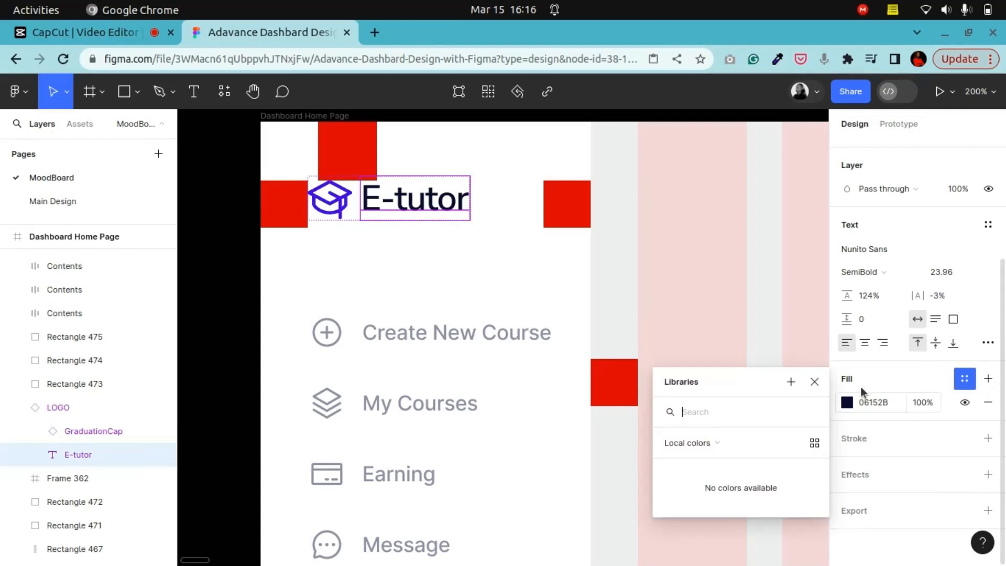
{"action": "left_click", "coordinate": [791, 382]}
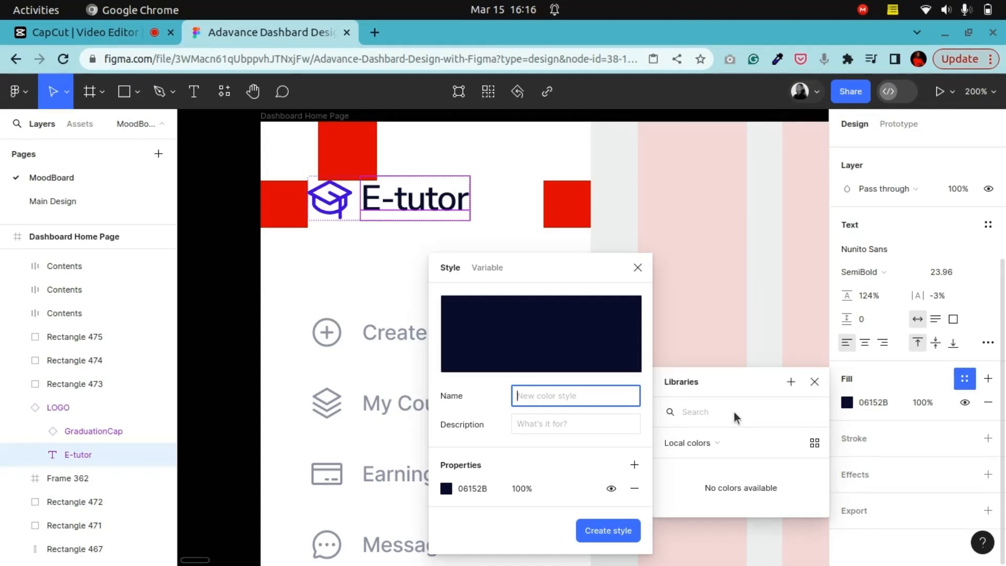
{"action": "type", "text": "Text Color"}
{"action": "left_click", "coordinate": [599, 530]}
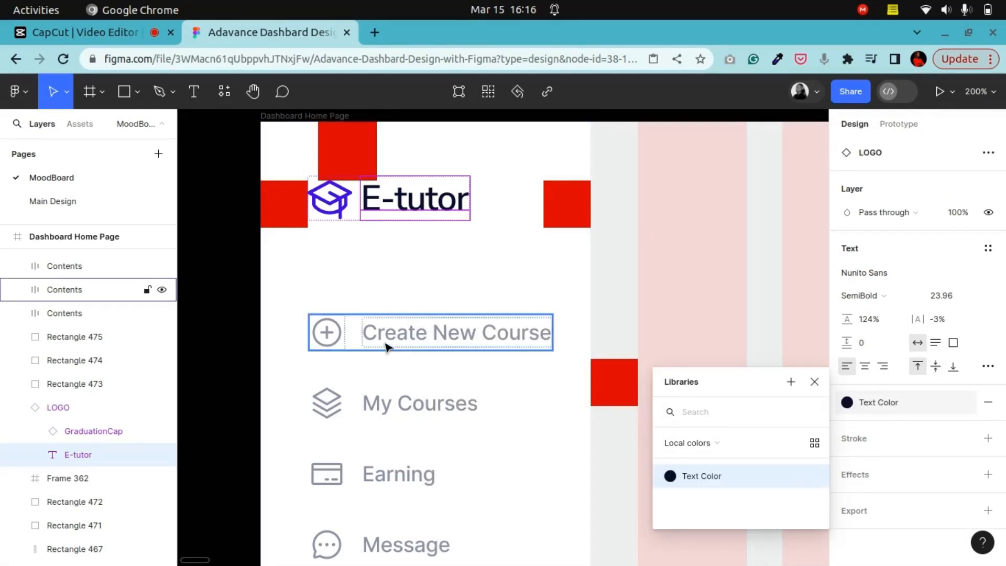
Step: Apply the Text Color style to both selection colors of all six navigation contents groups
{"action": "left_click", "coordinate": [78, 271]}
{"action": "scroll", "coordinate": [80, 282], "scroll_direction": "up", "scroll_amount": 2}
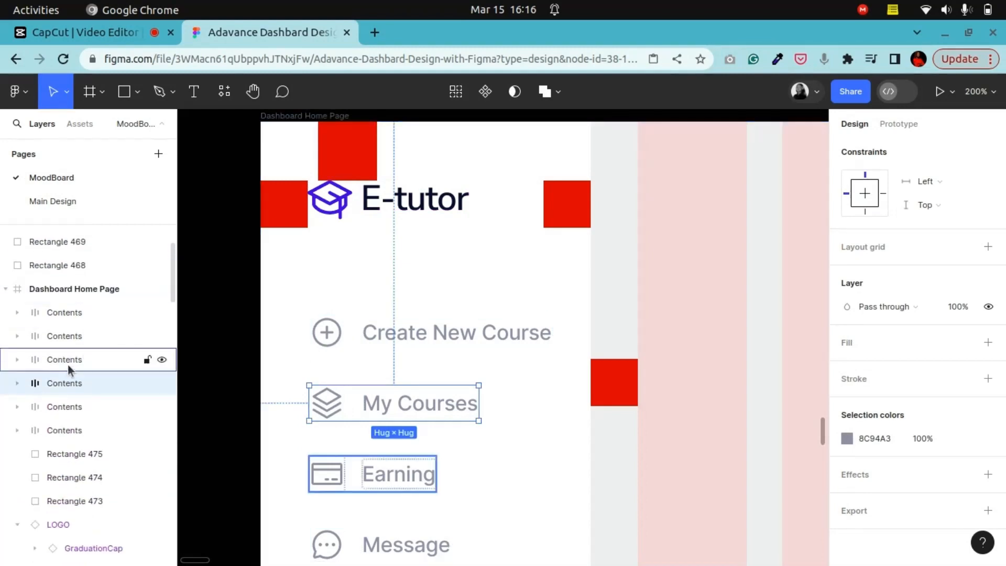
{"action": "left_click", "coordinate": [70, 316]}
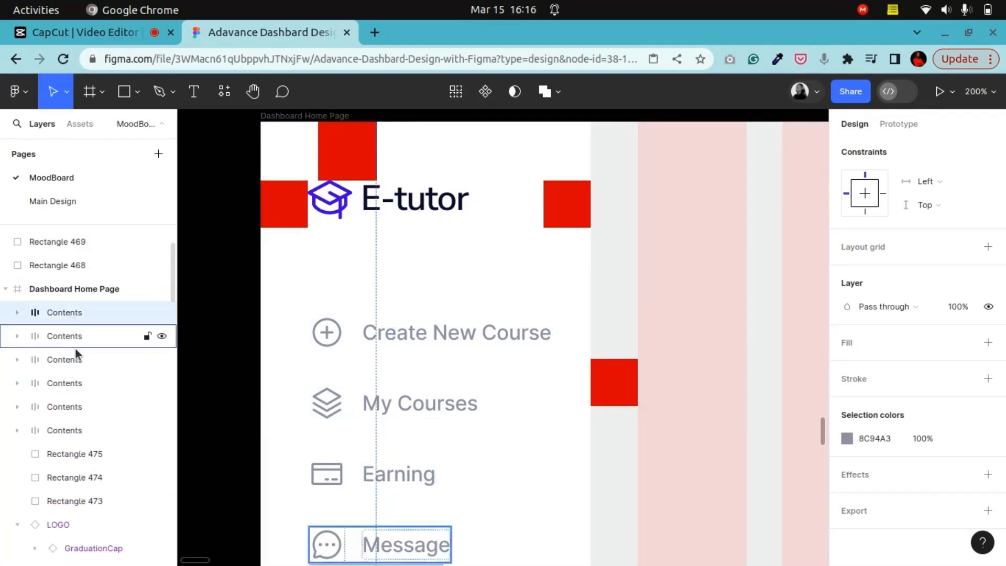
{"action": "left_click", "coordinate": [72, 337], "text": "shift"}
{"action": "left_click", "coordinate": [63, 361], "text": "shift"}
{"action": "left_click", "coordinate": [58, 383], "text": "shift"}
{"action": "left_click", "coordinate": [59, 406], "text": "shift"}
{"action": "left_click", "coordinate": [61, 427], "text": "shift"}
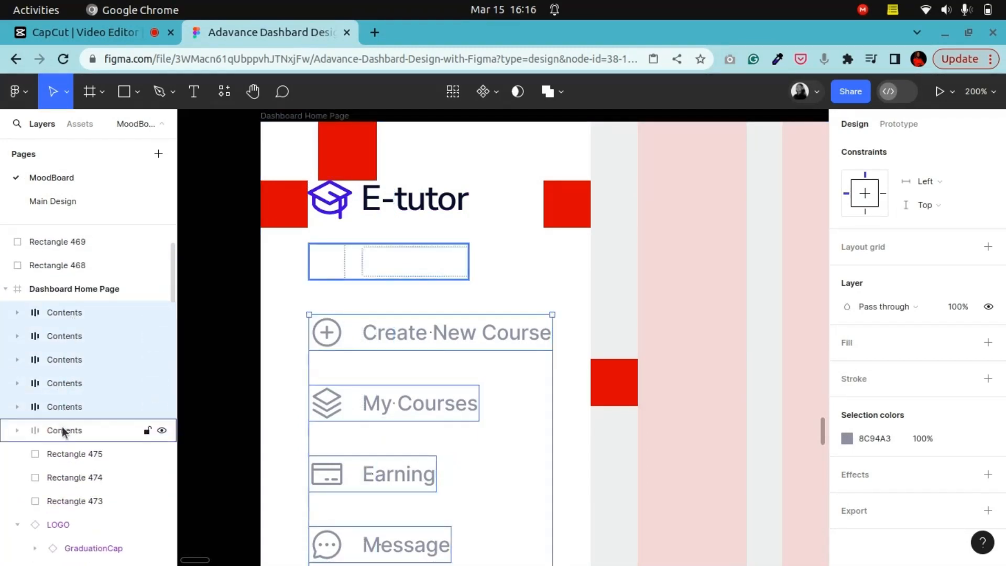
{"action": "left_click", "coordinate": [849, 462]}
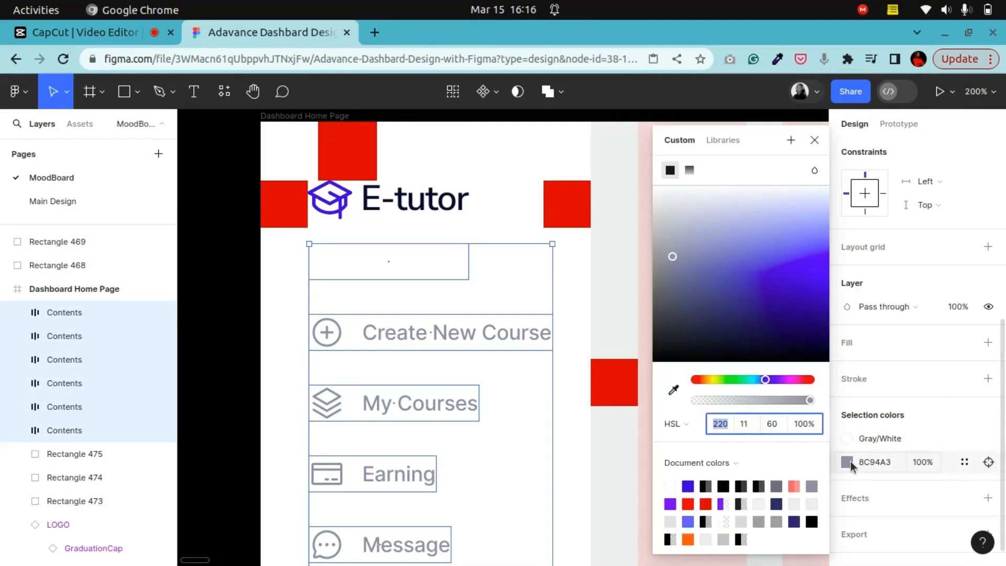
{"action": "left_click", "coordinate": [987, 461]}
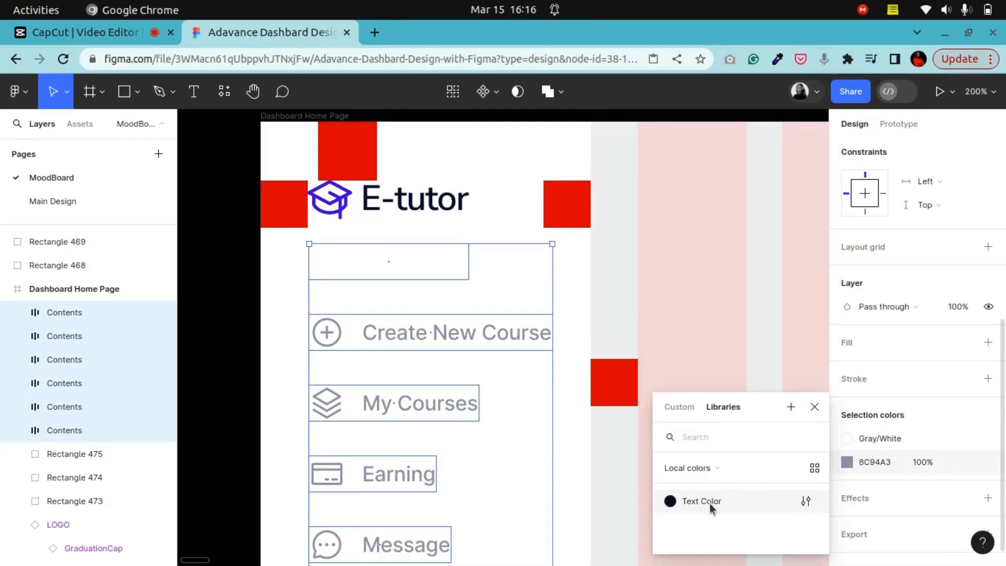
{"action": "left_click", "coordinate": [712, 505]}
{"action": "left_click", "coordinate": [965, 462]}
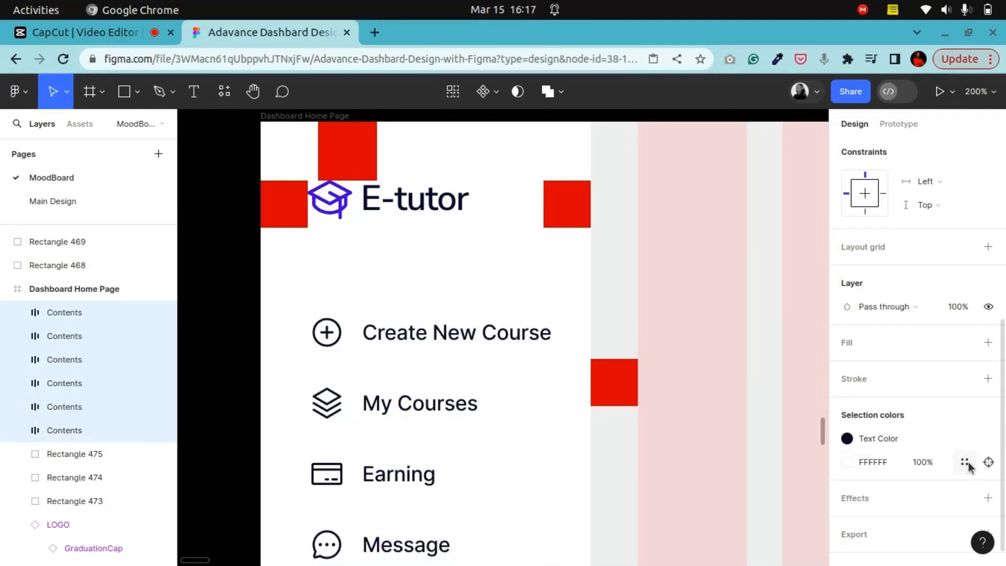
{"action": "left_click", "coordinate": [965, 462]}
{"action": "left_click", "coordinate": [708, 503]}
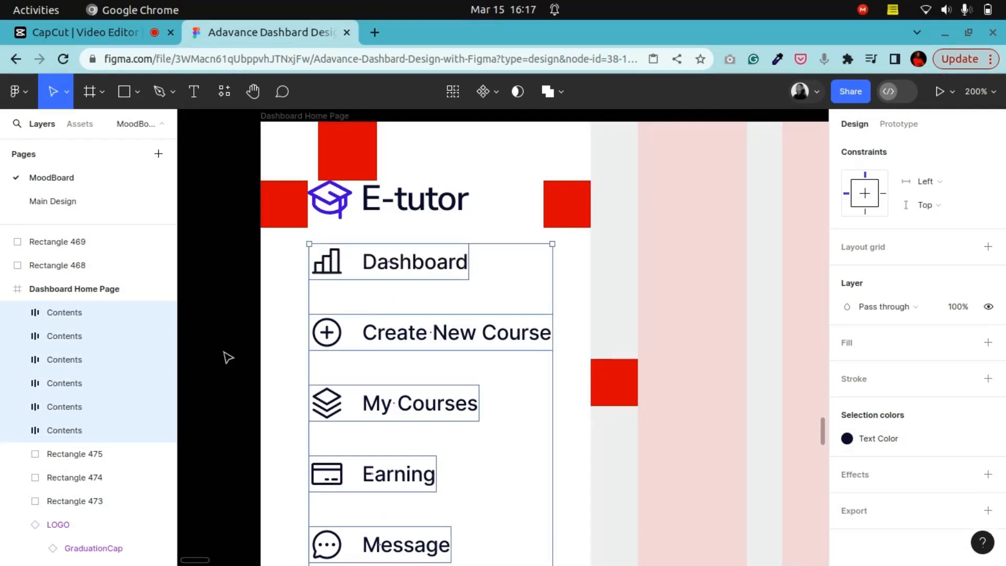
Step: Review the six sidebar navigation items and their spacing below the E-tutor logo
{"action": "scroll", "coordinate": [222, 347], "scroll_direction": "down", "scroll_amount": 2}
{"action": "scroll", "coordinate": [381, 325], "scroll_direction": "up", "scroll_amount": 3}
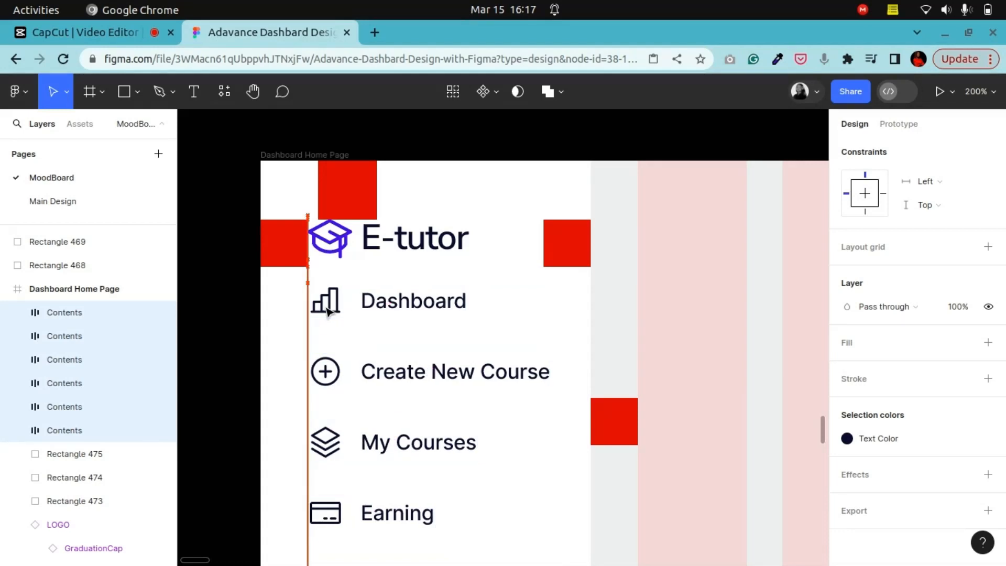
{"action": "scroll", "coordinate": [344, 495], "scroll_direction": "down", "scroll_amount": 1}
{"action": "scroll", "coordinate": [258, 294], "scroll_direction": "down", "scroll_amount": 3}
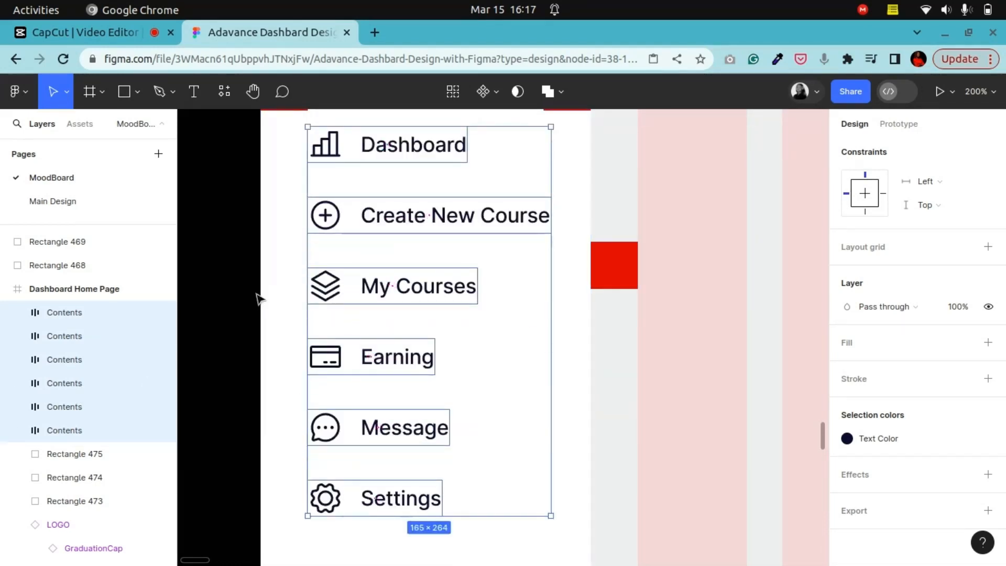
{"action": "left_click", "coordinate": [234, 267]}
{"action": "scroll", "coordinate": [260, 332], "scroll_direction": "up", "scroll_amount": 5}
{"action": "scroll", "coordinate": [262, 338], "scroll_direction": "down", "scroll_amount": 6}
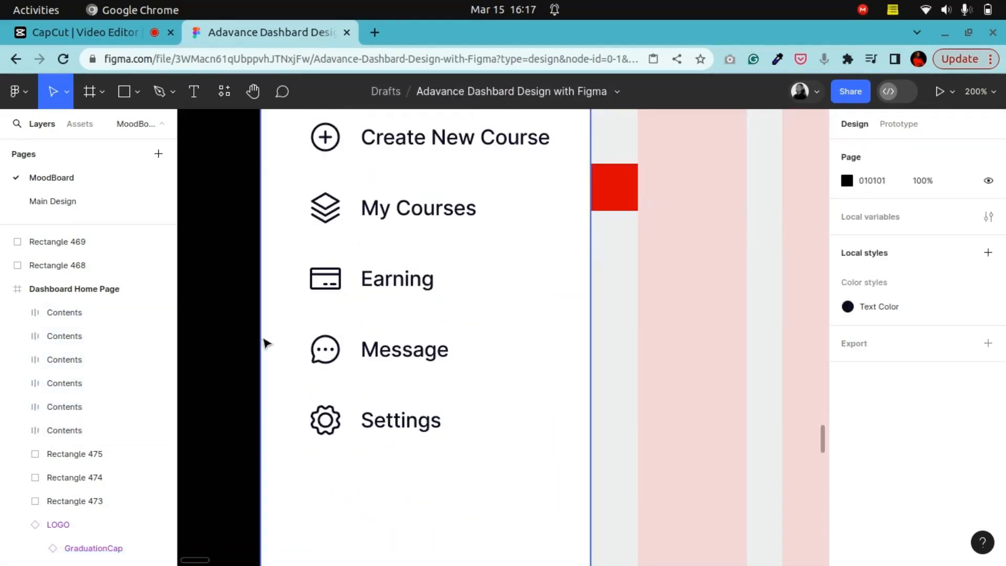
{"action": "key", "text": "shift+0"}
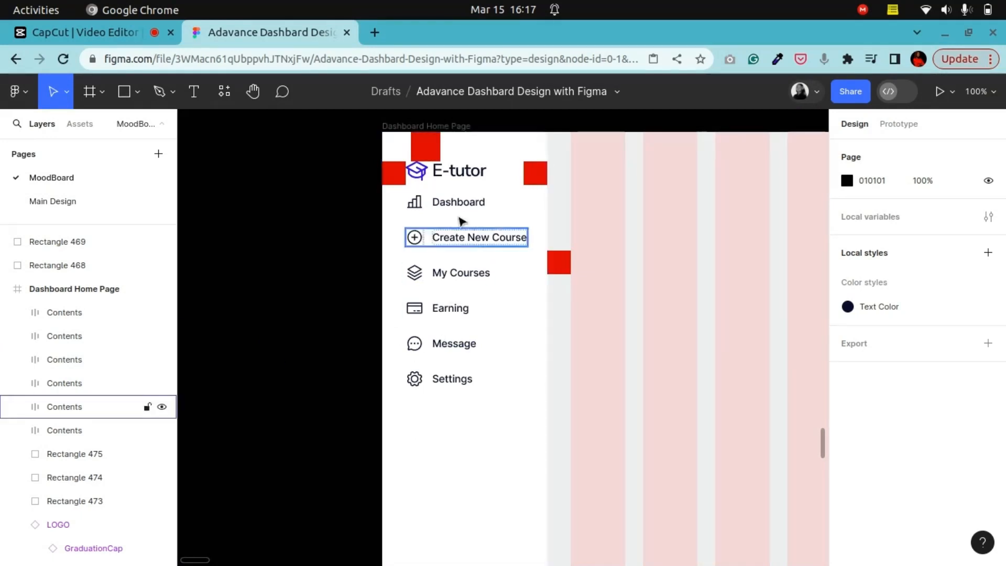
Step: Pan to the Geobot reference dashboard on the moodboard and examine its sidebar navigation layout
{"action": "scroll", "coordinate": [283, 184], "scroll_direction": "up", "scroll_amount": 5}
{"action": "left_click", "coordinate": [253, 91]}
{"action": "left_click_drag", "start_coordinate": [648, 343], "coordinate": [140, 392]}
{"action": "left_click_drag", "start_coordinate": [692, 374], "coordinate": [303, 332]}
{"action": "key", "text": "ctrl+minus"}
{"action": "key", "text": "ctrl+minus"}
{"action": "left_click_drag", "start_coordinate": [666, 399], "coordinate": [468, 443]}
{"action": "key", "text": "ctrl+minus"}
{"action": "key", "text": "ctrl+minus"}
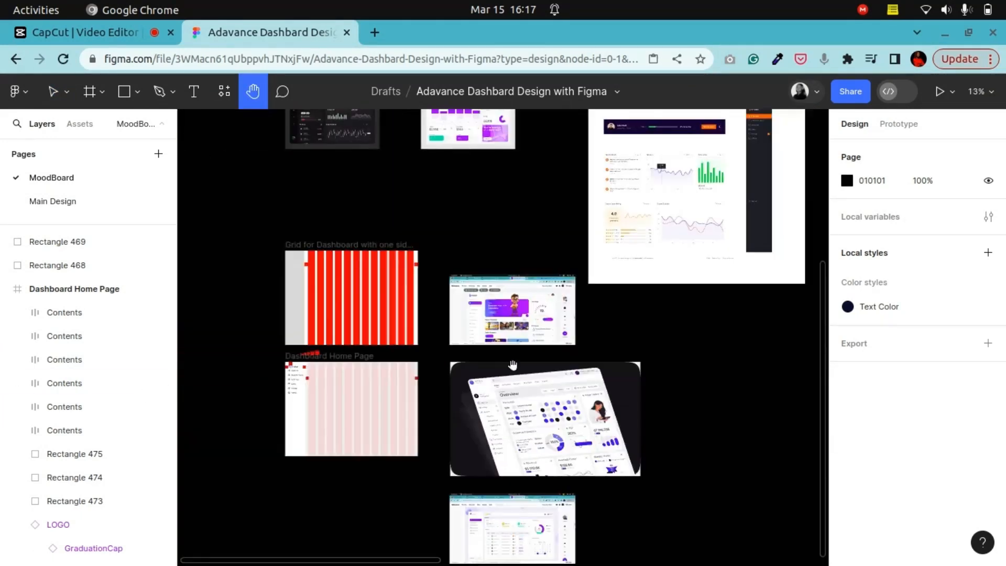
{"action": "left_click_drag", "start_coordinate": [527, 341], "coordinate": [528, 367]}
{"action": "key", "text": "ctrl+plus"}
{"action": "key", "text": "ctrl+plus"}
{"action": "key", "text": "ctrl+plus"}
{"action": "left_click_drag", "start_coordinate": [485, 440], "coordinate": [503, 291]}
{"action": "key", "text": "ctrl+plus"}
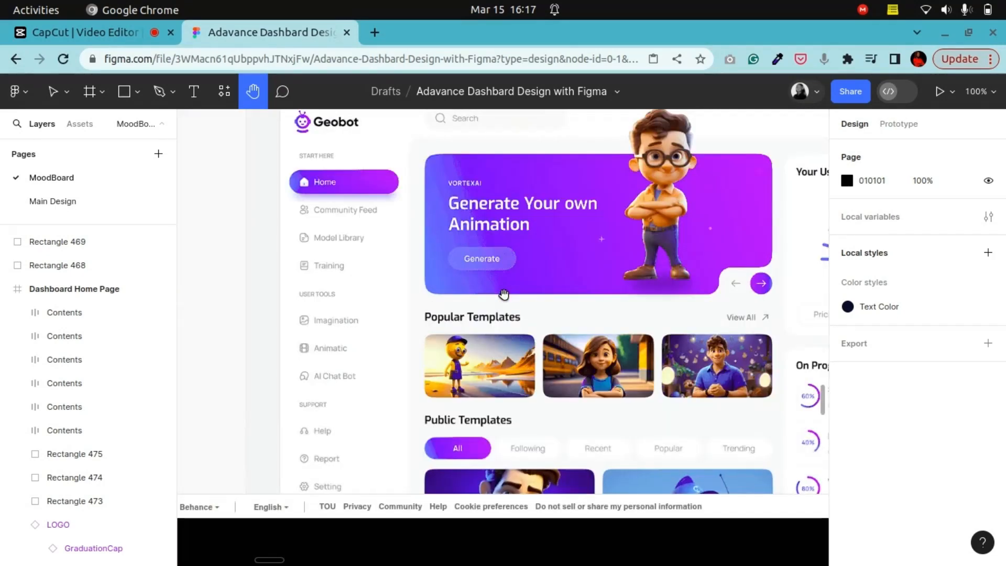
{"action": "left_click_drag", "start_coordinate": [442, 263], "coordinate": [445, 310]}
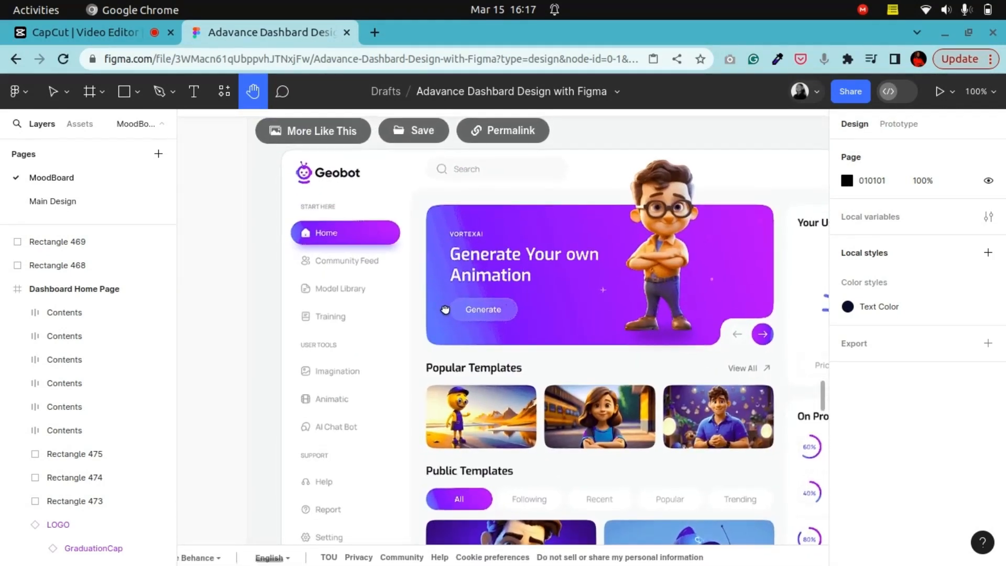
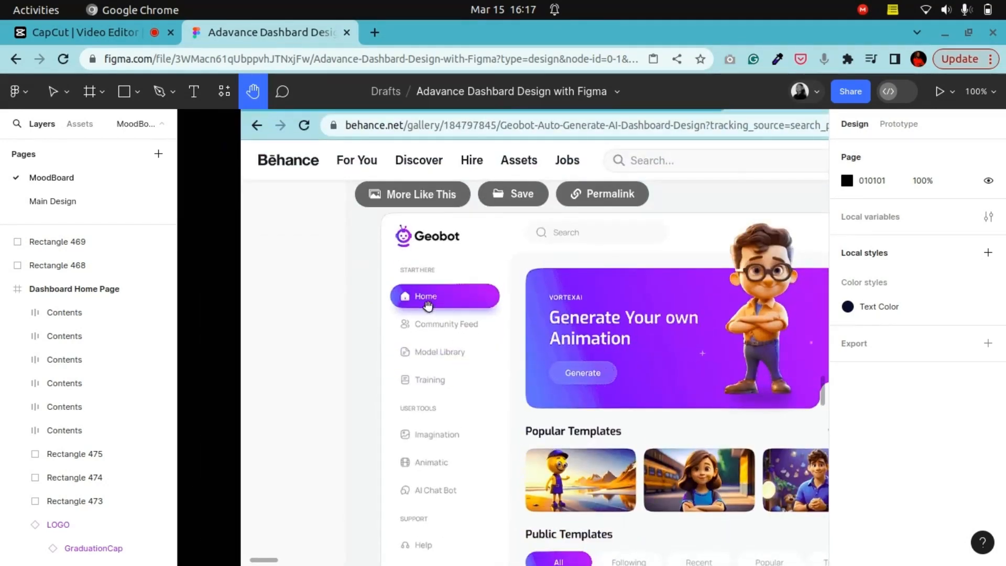
Step: Return to the Dashboard Home Page frame and group the six sidebar navigation contents together
{"action": "left_click_drag", "start_coordinate": [408, 365], "coordinate": [806, 325]}
{"action": "left_click_drag", "start_coordinate": [505, 309], "coordinate": [806, 294]}
{"action": "left_click_drag", "start_coordinate": [367, 304], "coordinate": [653, 297]}
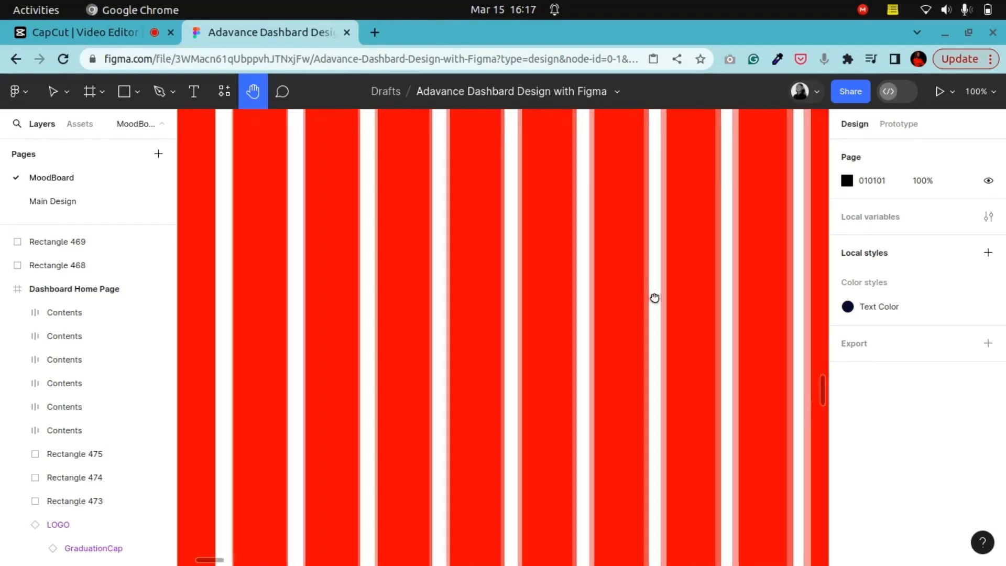
{"action": "key", "text": "ctrl+minus"}
{"action": "key", "text": "ctrl+minus"}
{"action": "left_click_drag", "start_coordinate": [468, 410], "coordinate": [656, 157]}
{"action": "key", "text": "ctrl+plus"}
{"action": "key", "text": "ctrl+plus"}
{"action": "left_click_drag", "start_coordinate": [614, 248], "coordinate": [470, 401]}
{"action": "left_click_drag", "start_coordinate": [552, 258], "coordinate": [487, 341]}
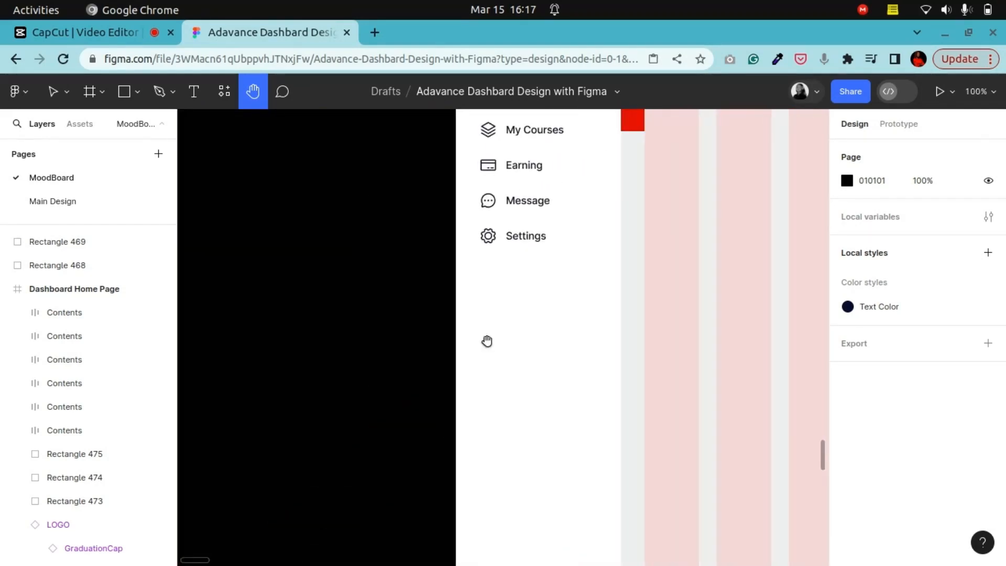
{"action": "key", "text": "ctrl+plus"}
{"action": "left_click_drag", "start_coordinate": [563, 189], "coordinate": [476, 561]}
{"action": "left_click_drag", "start_coordinate": [454, 358], "coordinate": [427, 464]}
{"action": "scroll", "coordinate": [427, 464], "scroll_direction": "up", "scroll_amount": 1}
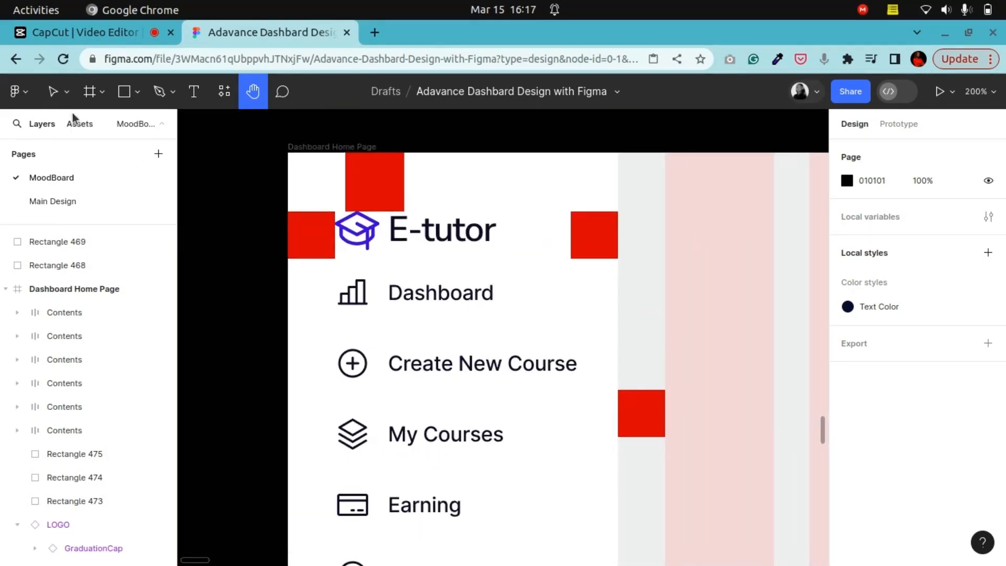
{"action": "left_click", "coordinate": [53, 92]}
{"action": "left_click", "coordinate": [400, 303]}
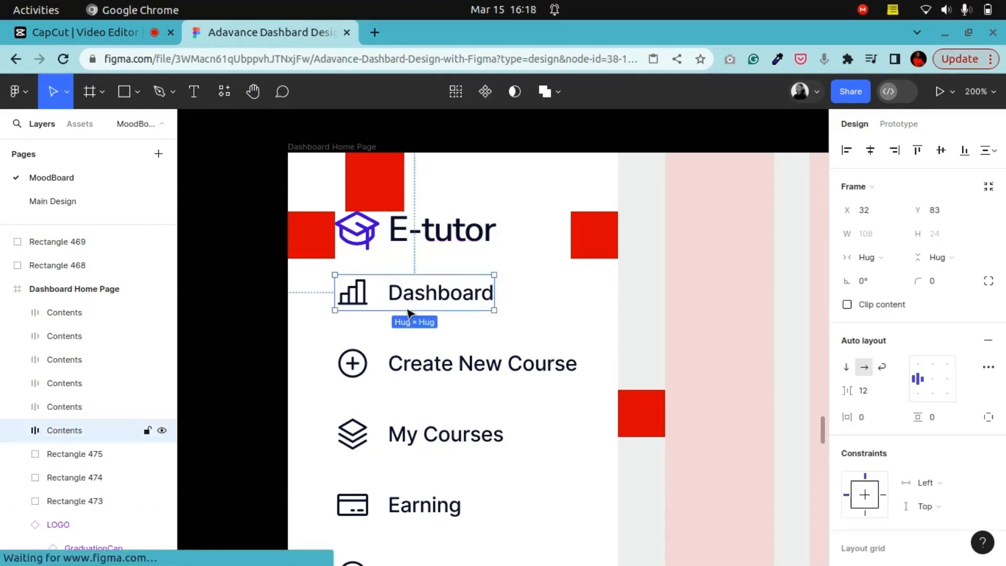
{"action": "left_click", "coordinate": [426, 366], "text": "shift"}
{"action": "left_click", "coordinate": [416, 434], "text": "shift"}
{"action": "left_click", "coordinate": [403, 504], "text": "shift"}
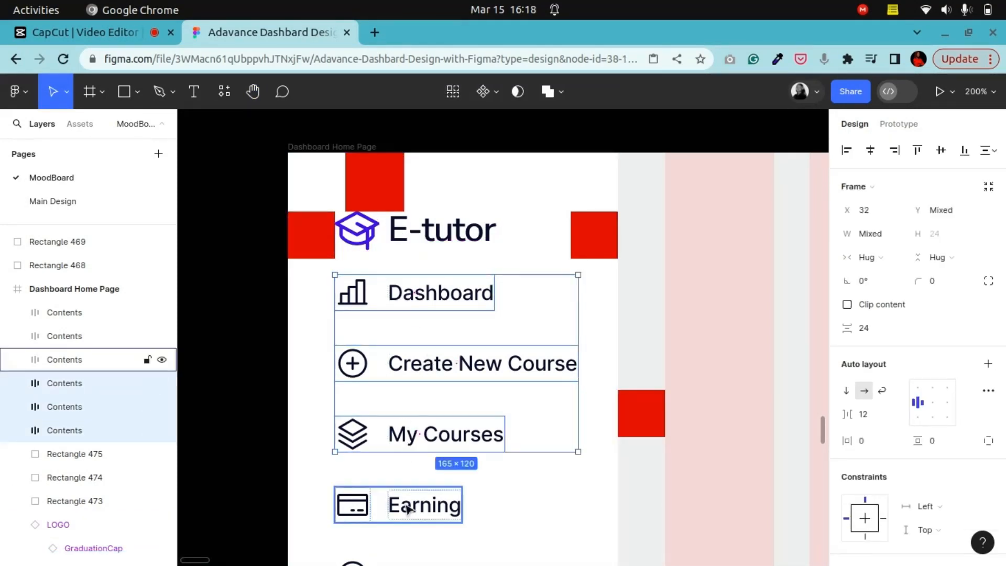
{"action": "scroll", "coordinate": [398, 508], "scroll_direction": "down", "scroll_amount": 3}
{"action": "left_click", "coordinate": [397, 511], "text": "shift"}
{"action": "scroll", "coordinate": [396, 511], "scroll_direction": "down", "scroll_amount": 4}
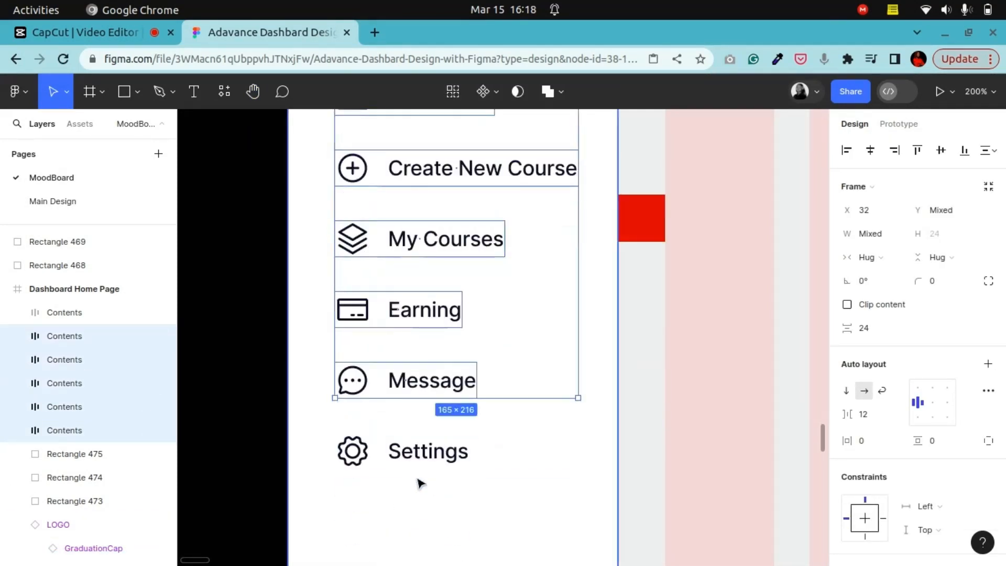
{"action": "left_click", "coordinate": [426, 451], "text": "shift"}
{"action": "right_click", "coordinate": [468, 385]}
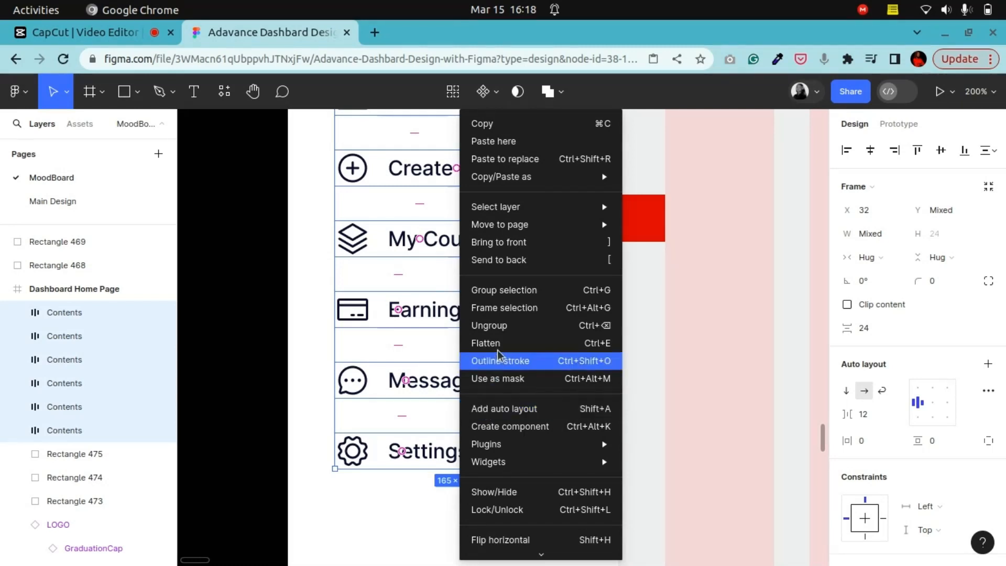
{"action": "left_click", "coordinate": [479, 290]}
Step: Move the navigation group down so it sits at Y 121 below the logo
{"action": "scroll", "coordinate": [492, 314], "scroll_direction": "up", "scroll_amount": 5}
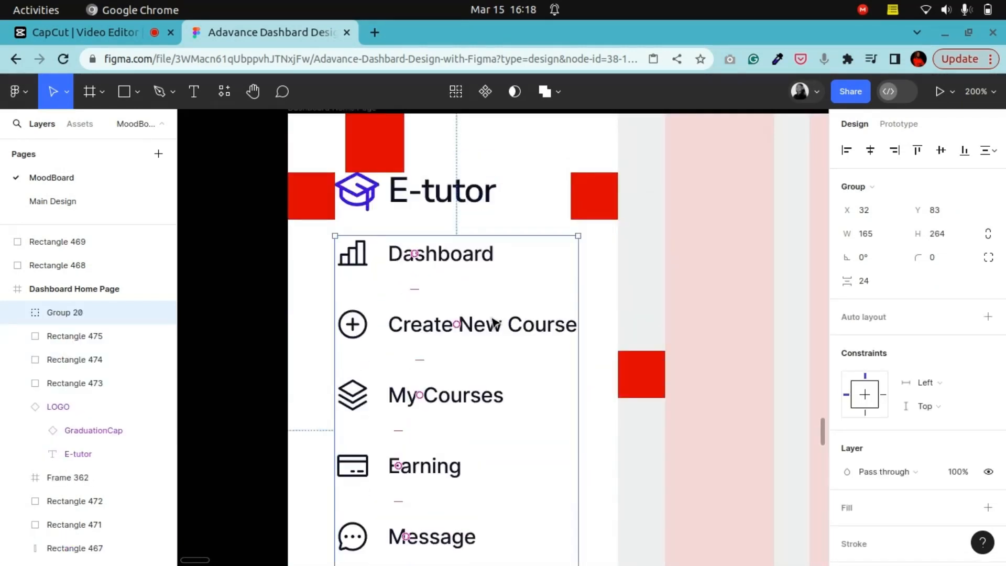
{"action": "key", "text": "Down"}
{"action": "key", "text": "Down"}
{"action": "key", "text": "Down"}
{"action": "key", "text": "Down"}
{"action": "key", "text": "Down"}
{"action": "key", "text": "Down"}
{"action": "key", "text": "Down"}
{"action": "key", "text": "Down"}
{"action": "key", "text": "Down"}
{"action": "key", "text": "Down"}
{"action": "key", "text": "Down"}
{"action": "key", "text": "Down"}
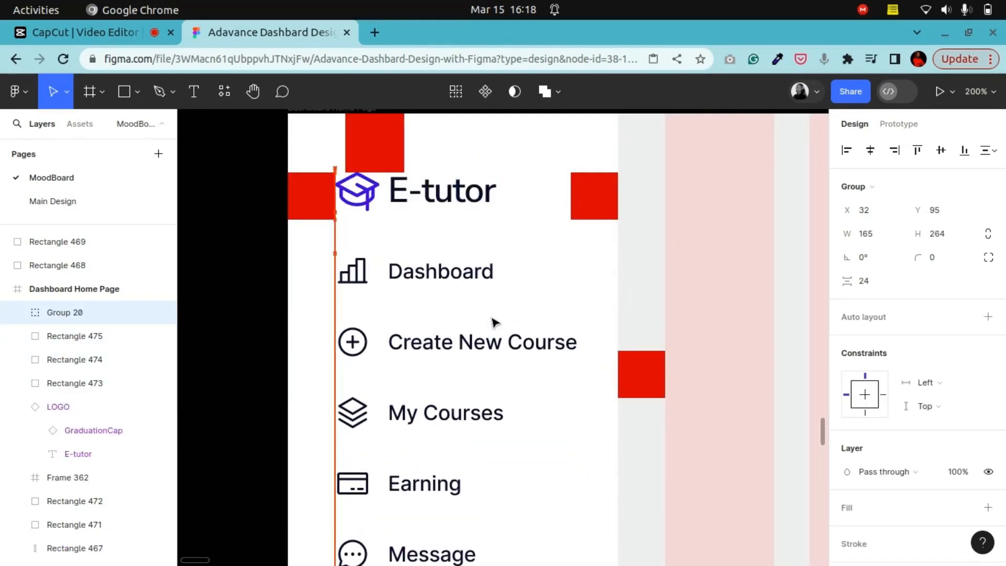
{"action": "key", "text": "Down"}
{"action": "key", "text": "Down"}
{"action": "key", "text": "Down"}
{"action": "key", "text": "Down"}
{"action": "key", "text": "Down"}
{"action": "key", "text": "Down"}
{"action": "key", "text": "Down"}
{"action": "key", "text": "Down"}
{"action": "key", "text": "Down"}
{"action": "key", "text": "Down"}
{"action": "key", "text": "Down"}
{"action": "key", "text": "Down"}
{"action": "key", "text": "Down"}
{"action": "key", "text": "Down"}
{"action": "key", "text": "Down"}
{"action": "key", "text": "Down"}
{"action": "key", "text": "Down"}
{"action": "key", "text": "Down"}
{"action": "key", "text": "Down"}
{"action": "key", "text": "Down"}
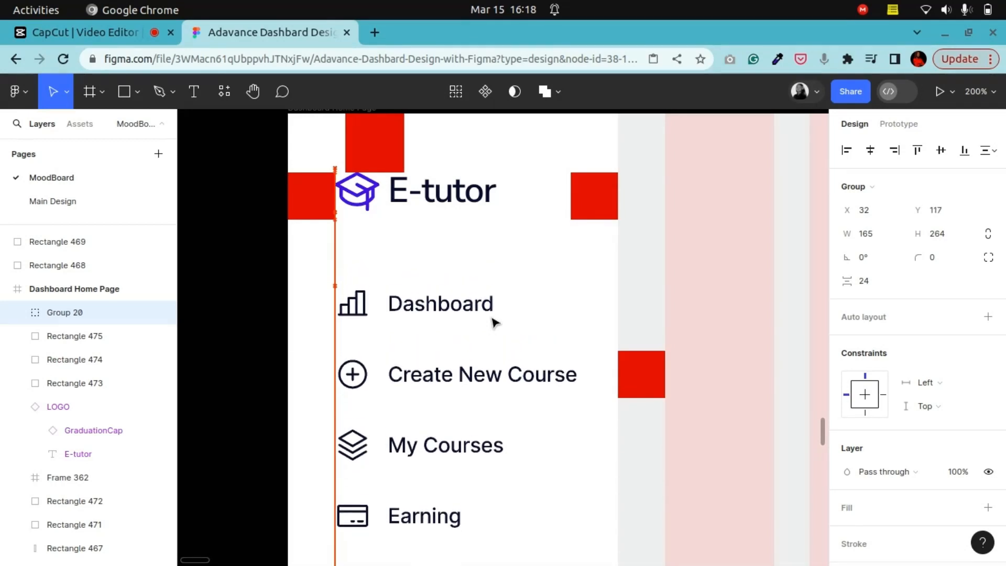
{"action": "key", "text": "Down"}
{"action": "key", "text": "Down"}
{"action": "key", "text": "Down"}
{"action": "key", "text": "Down"}
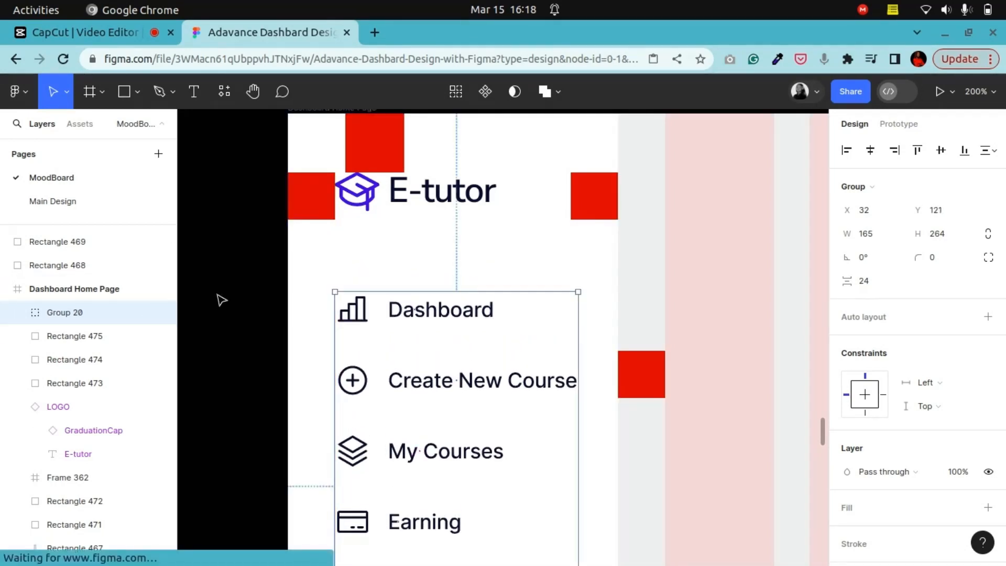
{"action": "left_click", "coordinate": [221, 300]}
Step: Stretch the left spacing rectangle beside the logo down to a height of 518 along the sidebar
{"action": "key", "text": "ctrl+minus"}
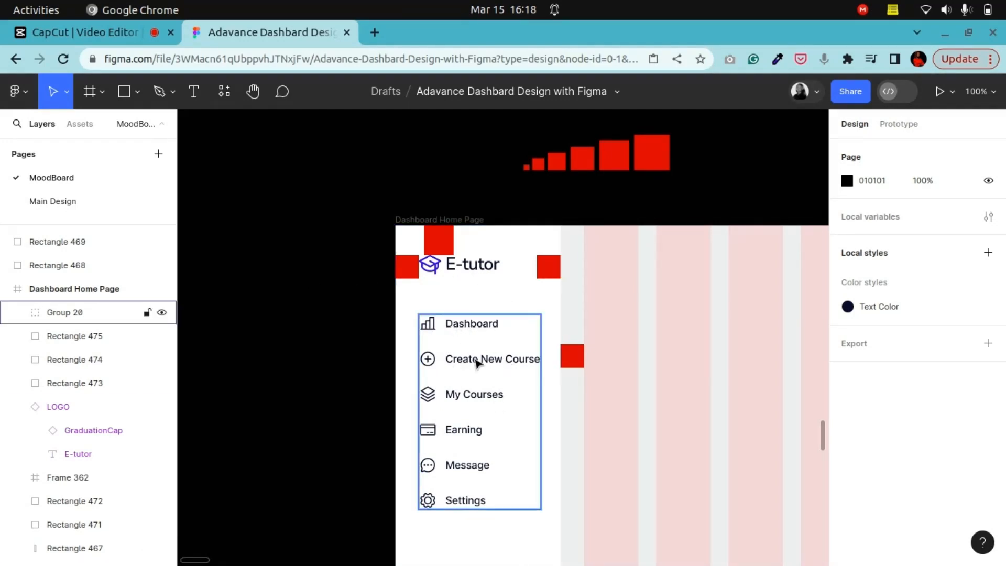
{"action": "key", "text": "ctrl+plus"}
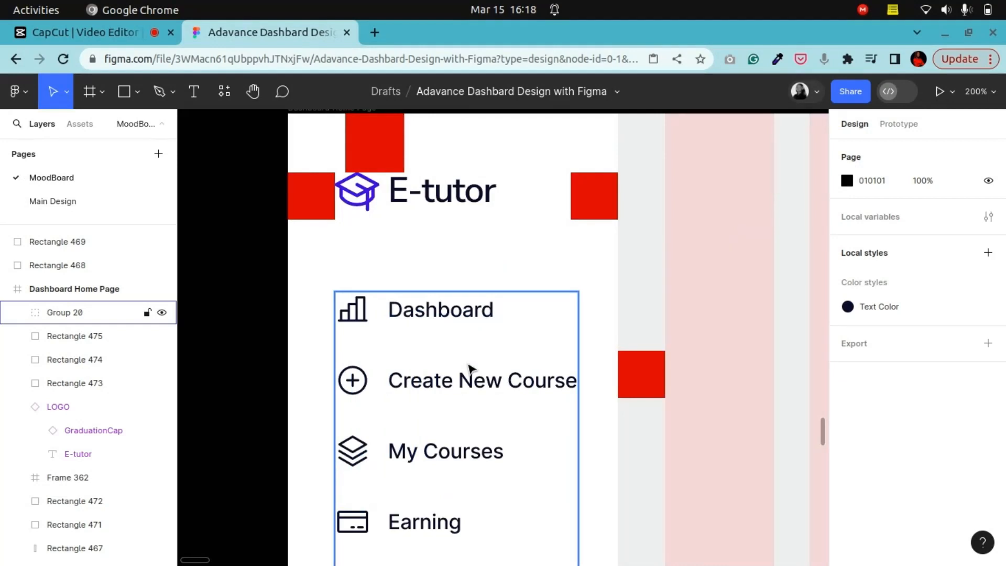
{"action": "left_click", "coordinate": [322, 205]}
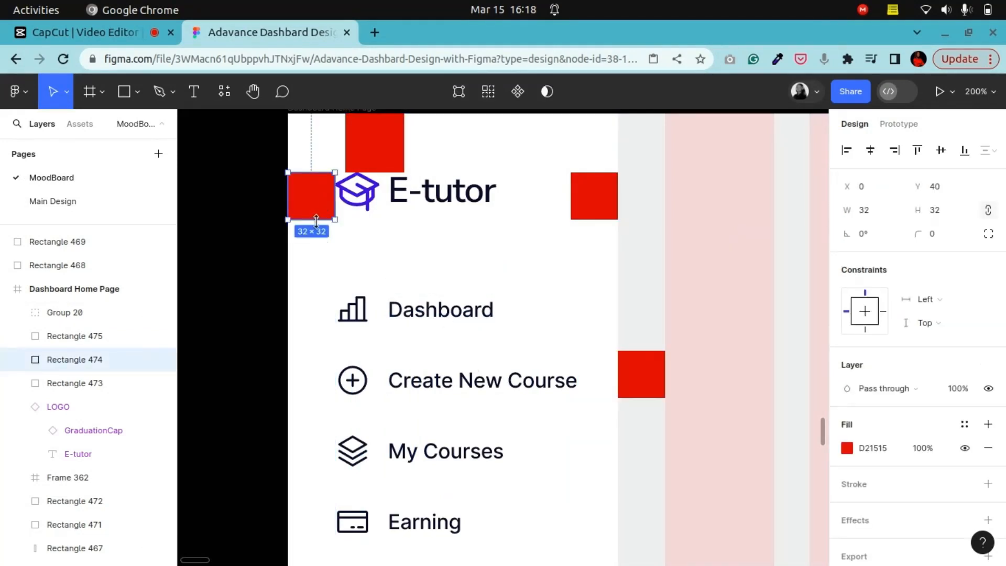
{"action": "left_click_drag", "start_coordinate": [318, 219], "coordinate": [330, 558]}
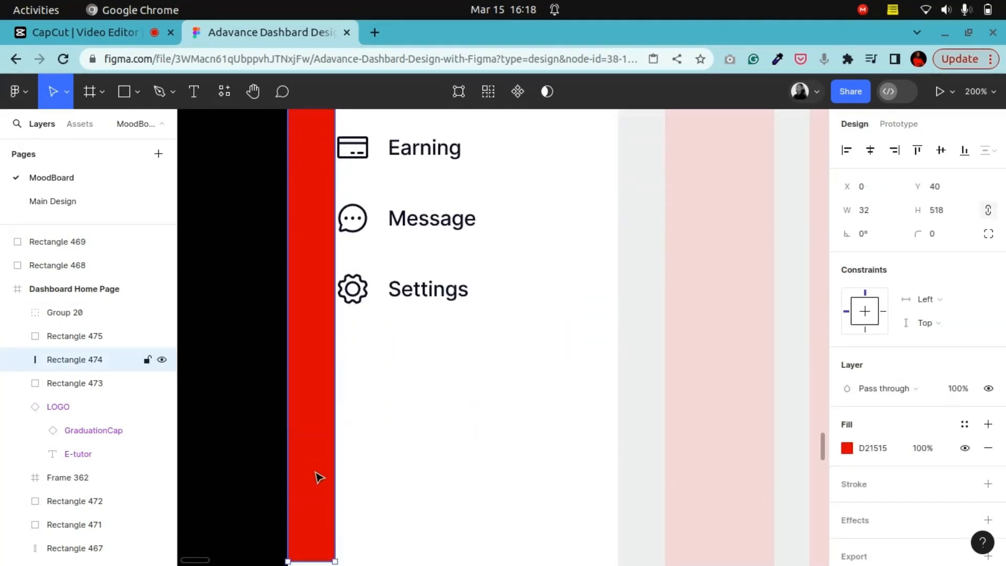
{"action": "scroll", "coordinate": [322, 480], "scroll_direction": "up", "scroll_amount": 4}
{"action": "scroll", "coordinate": [361, 299], "scroll_direction": "down", "scroll_amount": 3}
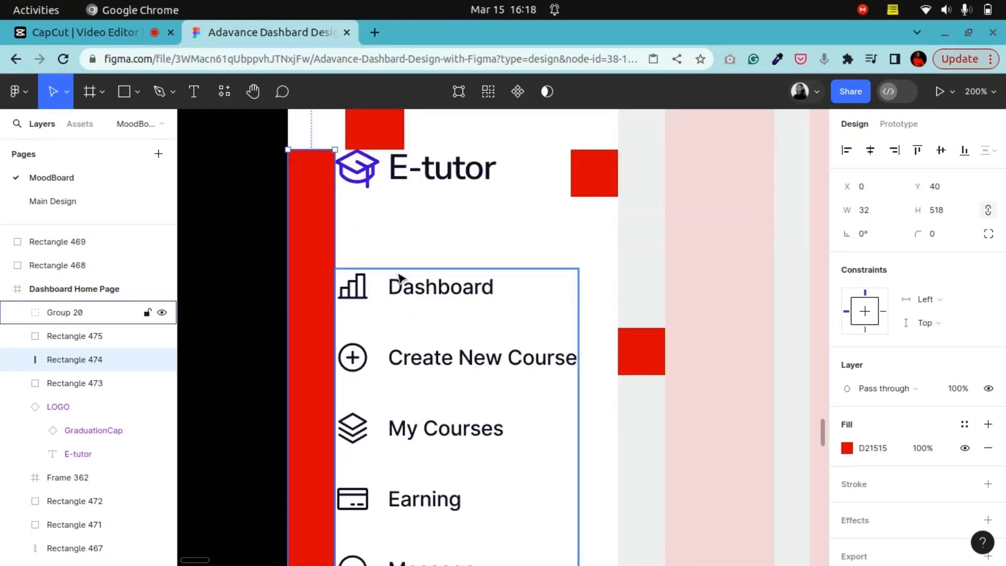
{"action": "scroll", "coordinate": [449, 317], "scroll_direction": "up", "scroll_amount": 2}
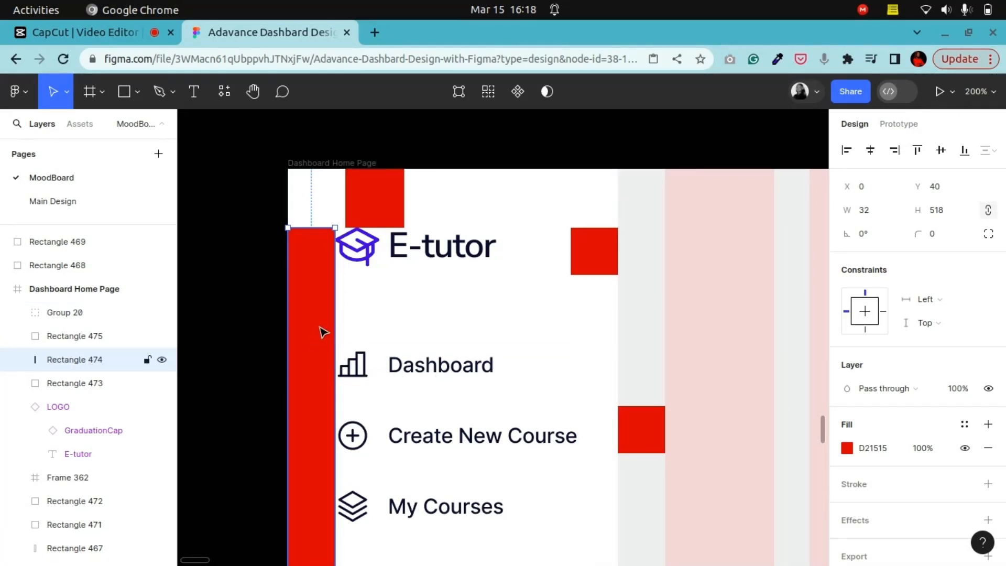
{"action": "left_click", "coordinate": [262, 269]}
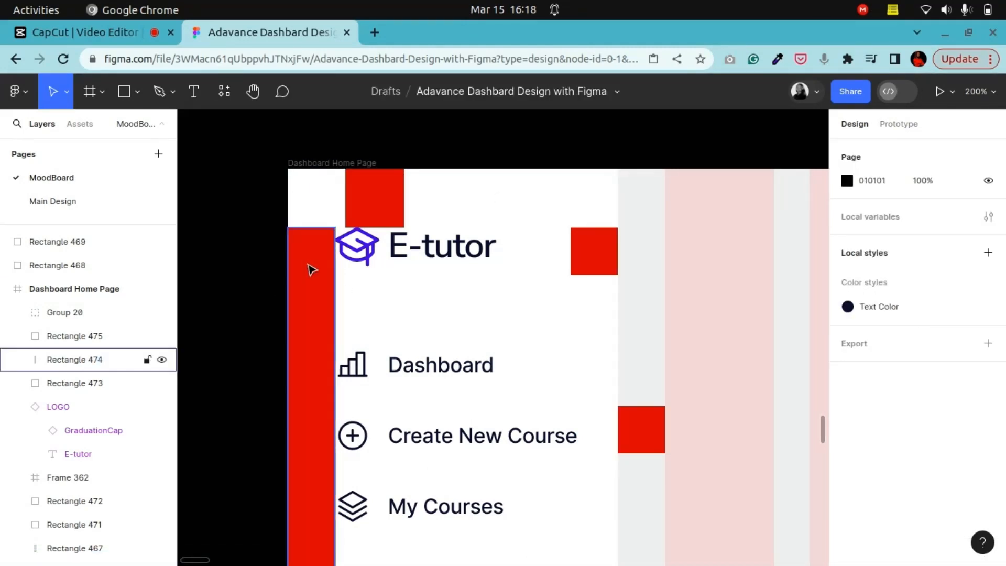
Step: Go back to files, open the Figma Community and search for icon pack
{"action": "left_click", "coordinate": [26, 102]}
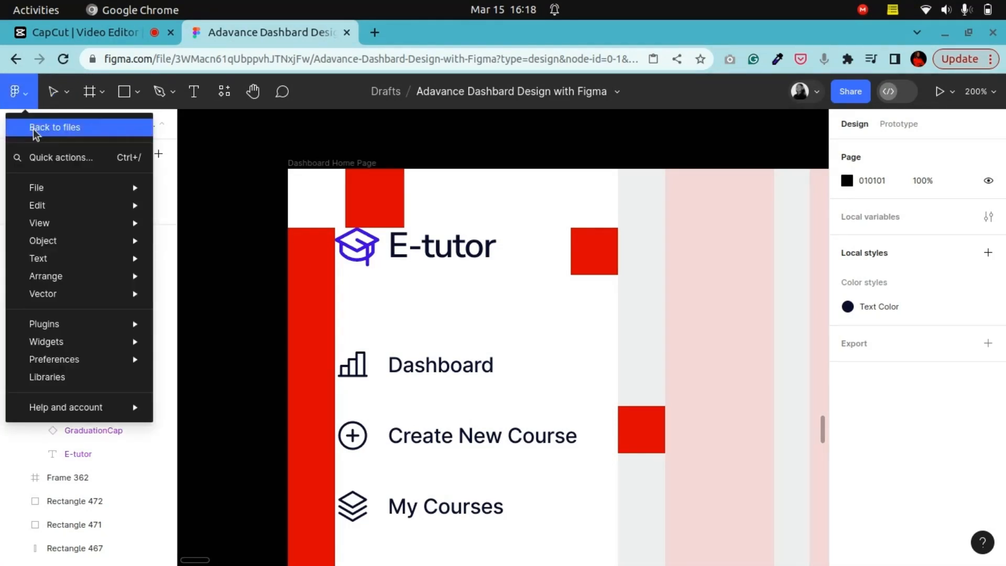
{"action": "left_click", "coordinate": [33, 129]}
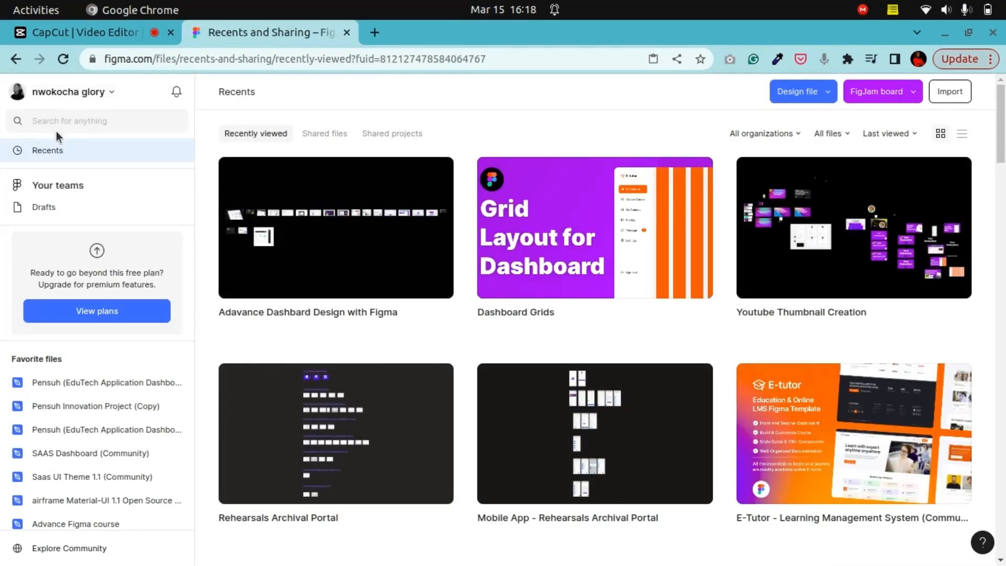
{"action": "left_click", "coordinate": [111, 554]}
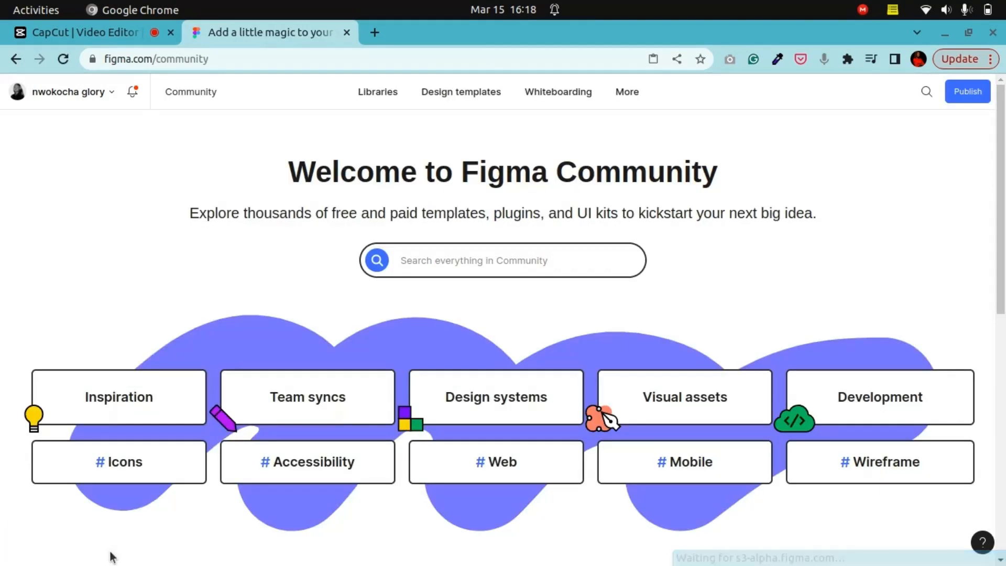
{"action": "left_click", "coordinate": [459, 257]}
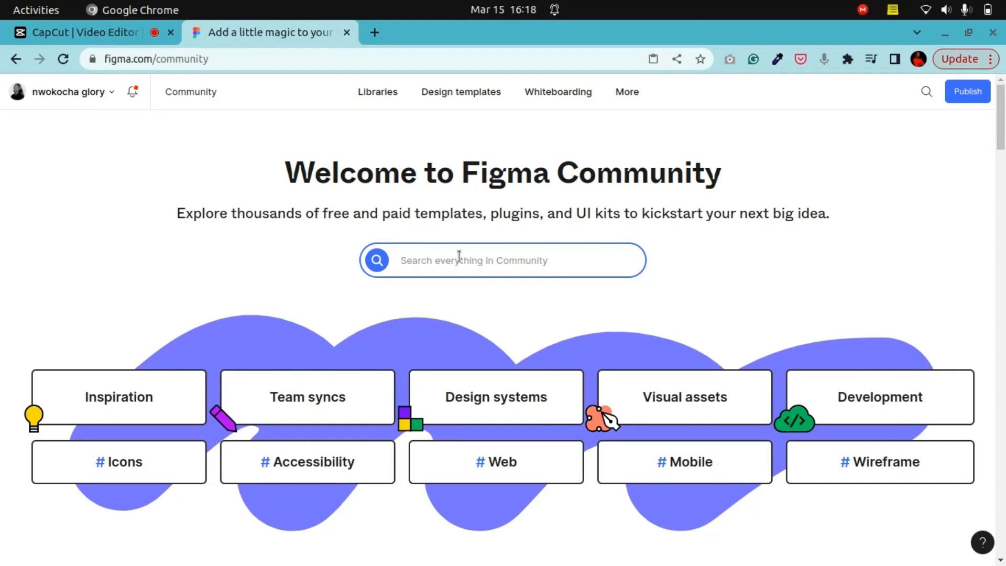
{"action": "type", "text": "icon pack"}
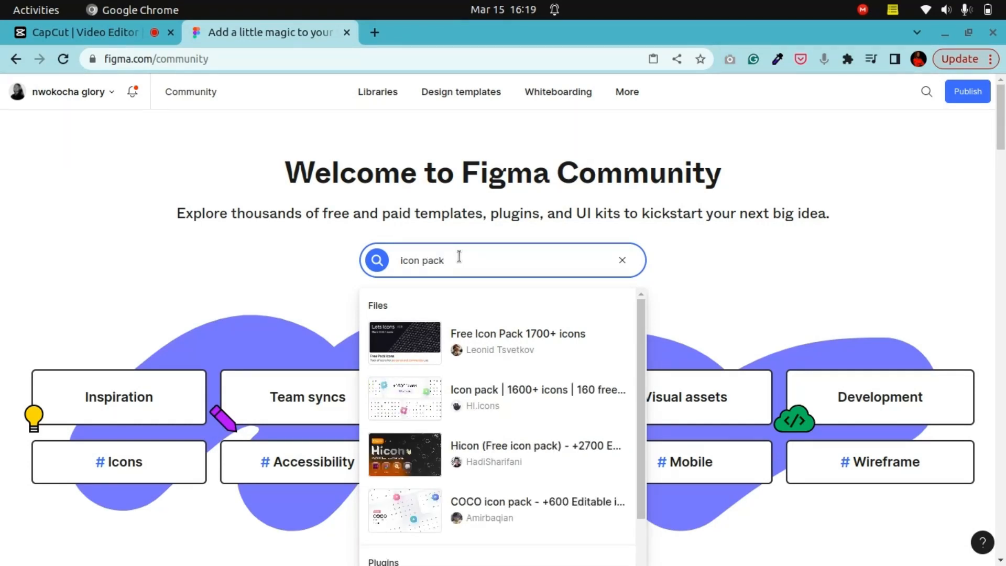
{"action": "key", "text": "Return"}
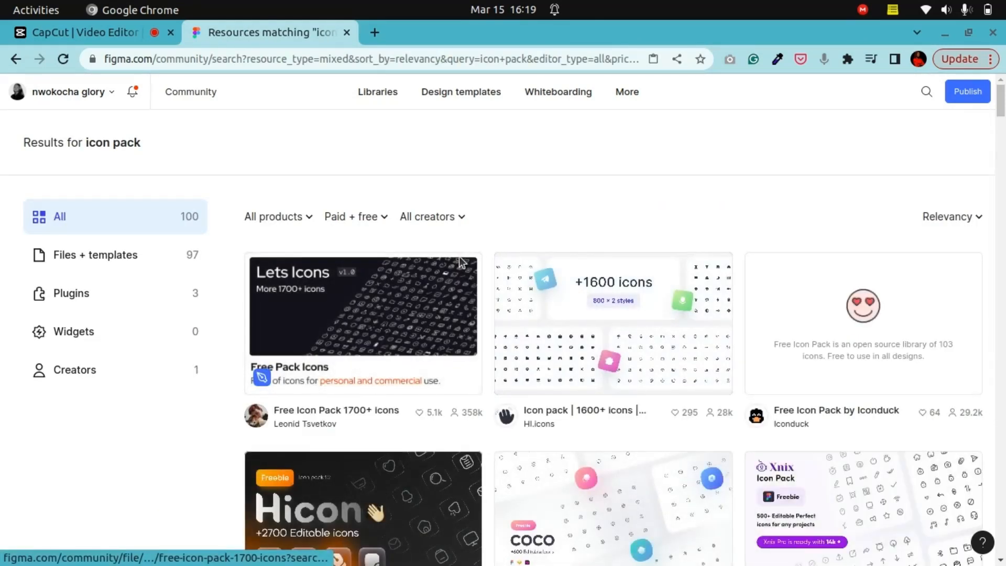
Step: Browse the icon pack search results, then return to the dashboard design file
{"action": "scroll", "coordinate": [627, 459], "scroll_direction": "down", "scroll_amount": 4}
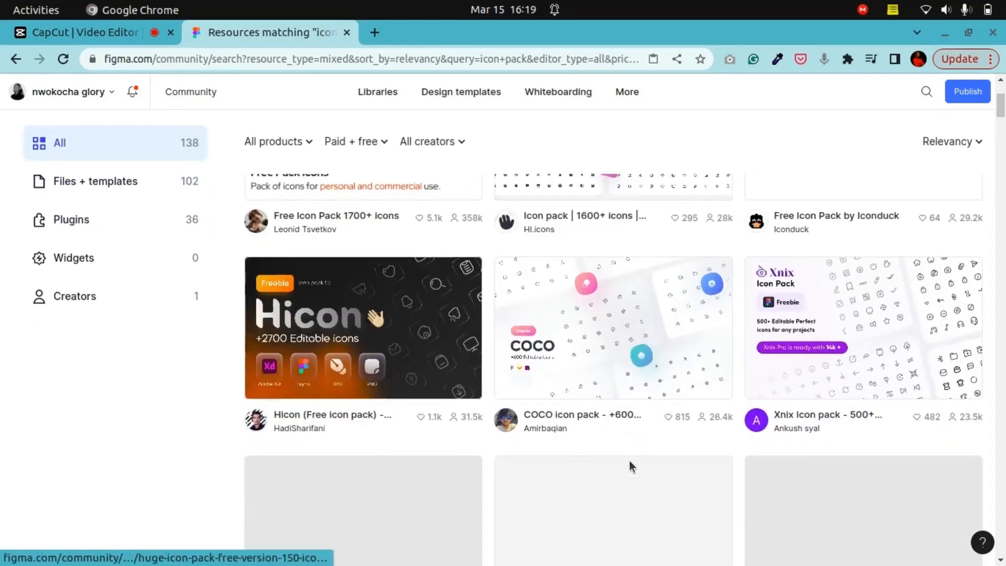
{"action": "scroll", "coordinate": [634, 445], "scroll_direction": "down", "scroll_amount": 2}
{"action": "scroll", "coordinate": [680, 407], "scroll_direction": "up", "scroll_amount": 6}
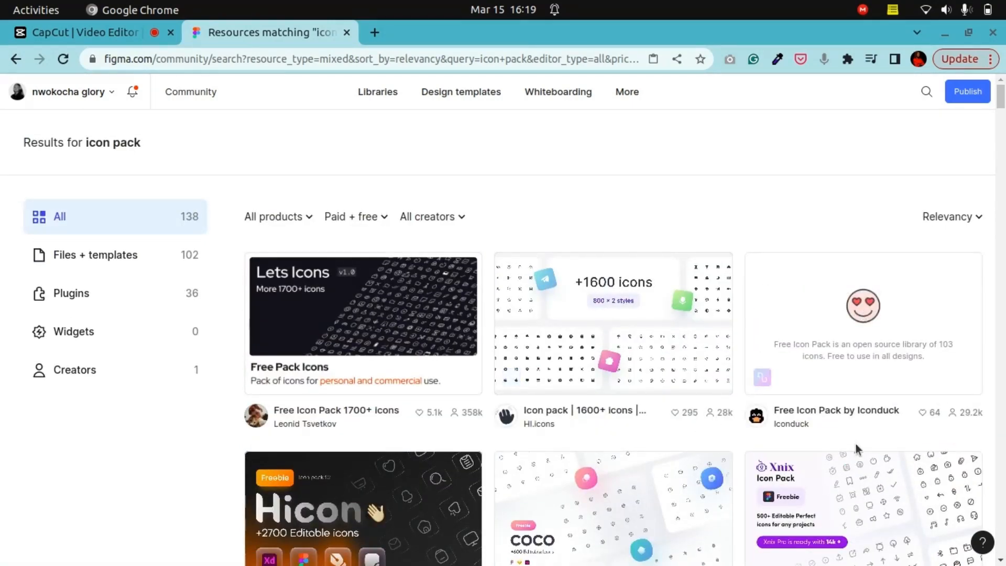
{"action": "scroll", "coordinate": [855, 442], "scroll_direction": "down", "scroll_amount": 4}
{"action": "left_click", "coordinate": [126, 97]}
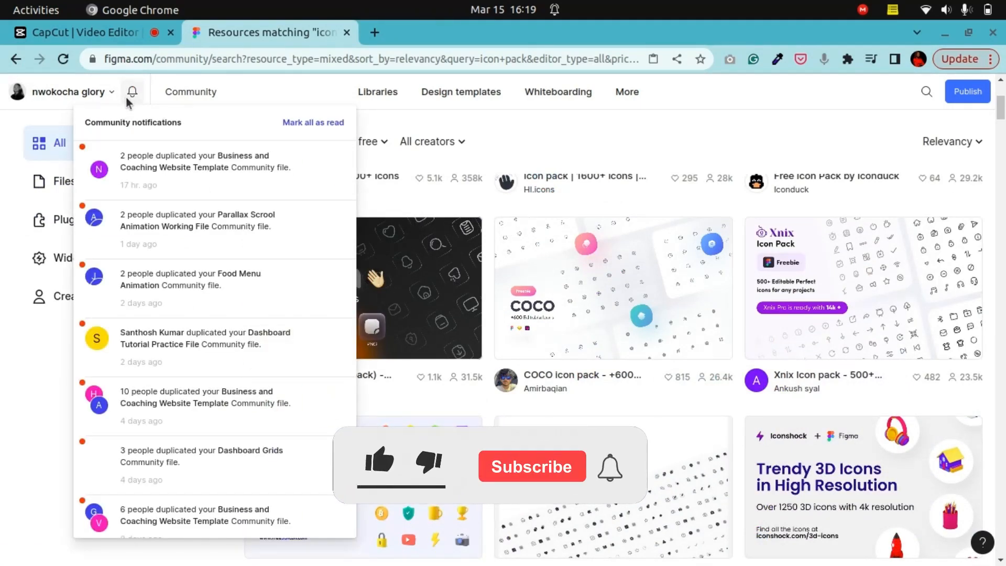
{"action": "left_click", "coordinate": [49, 107]}
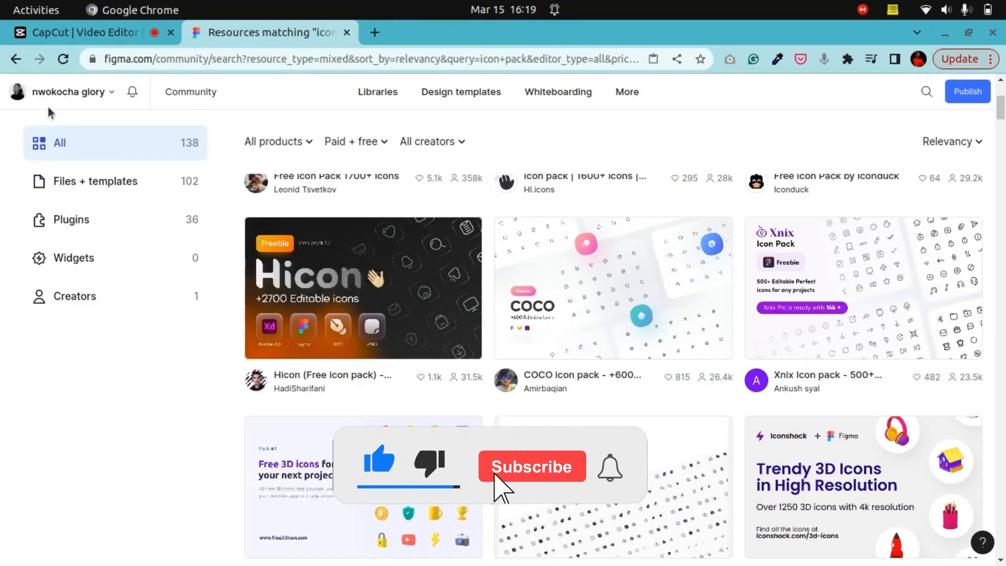
{"action": "left_click", "coordinate": [72, 101]}
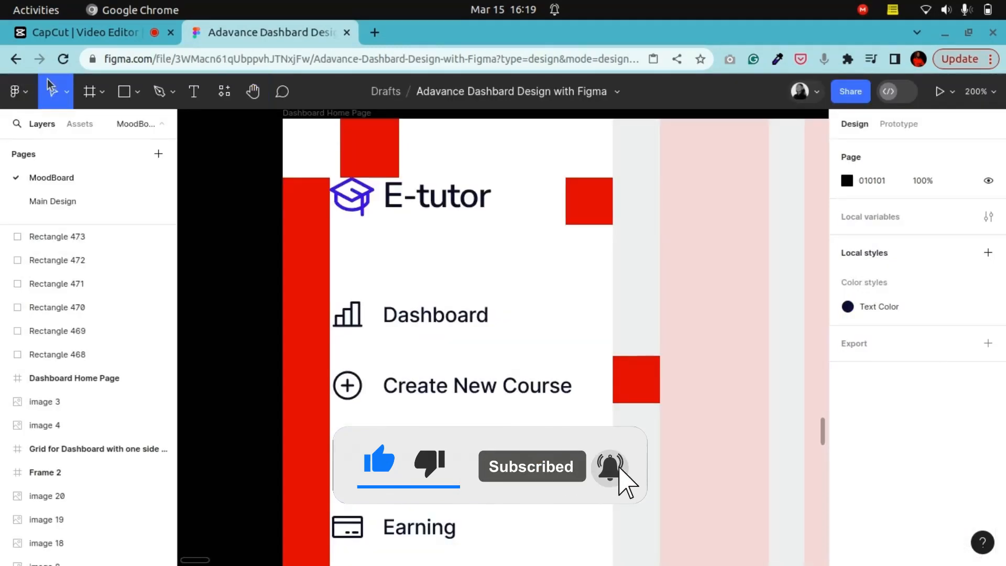
Step: Duplicate the Dashboard chart-bar icon and place the copy above the navigation items at X 30, Y 85
{"action": "left_click", "coordinate": [360, 317]}
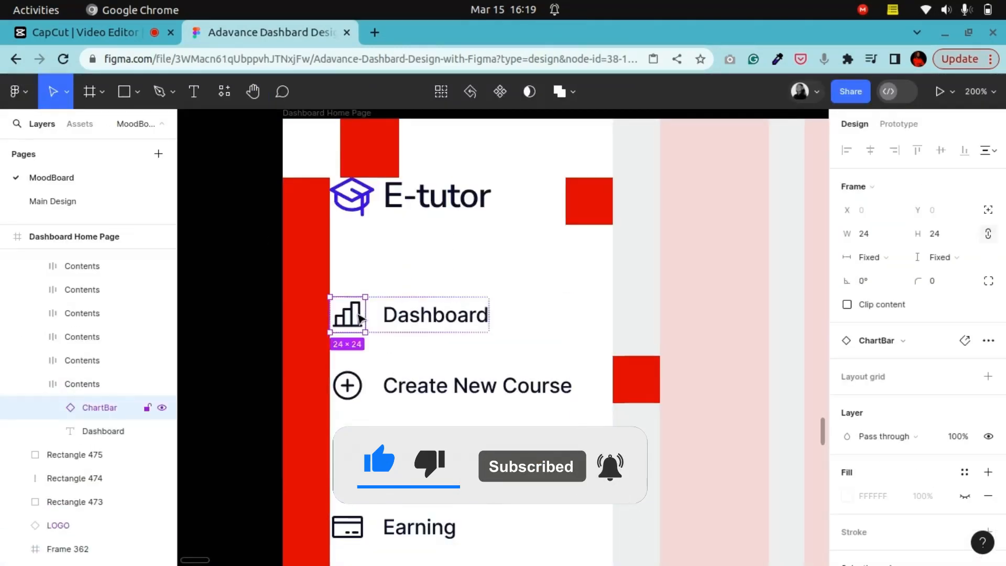
{"action": "left_click_drag", "start_coordinate": [360, 317], "coordinate": [353, 270]}
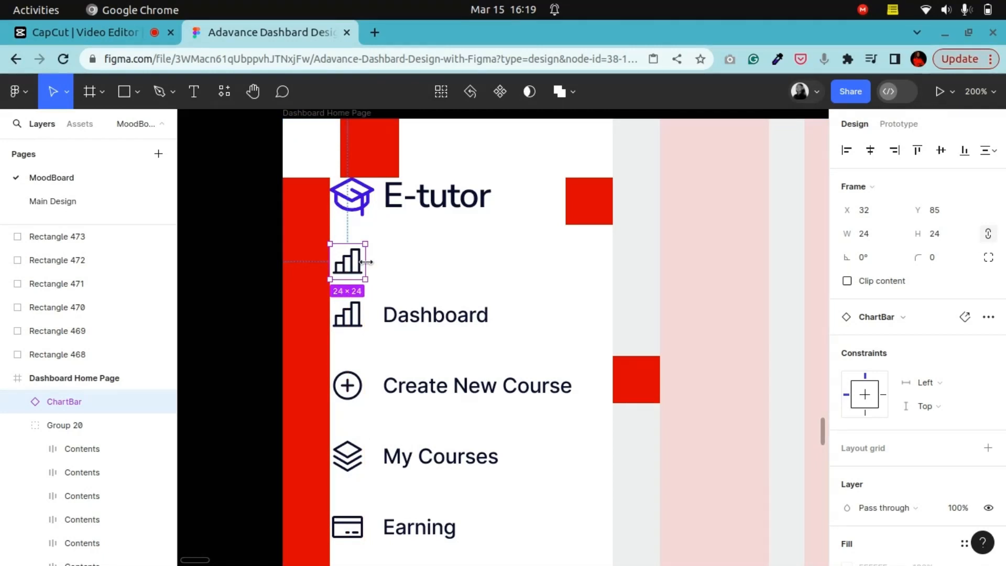
{"action": "key", "text": "Left"}
{"action": "key", "text": "Left"}
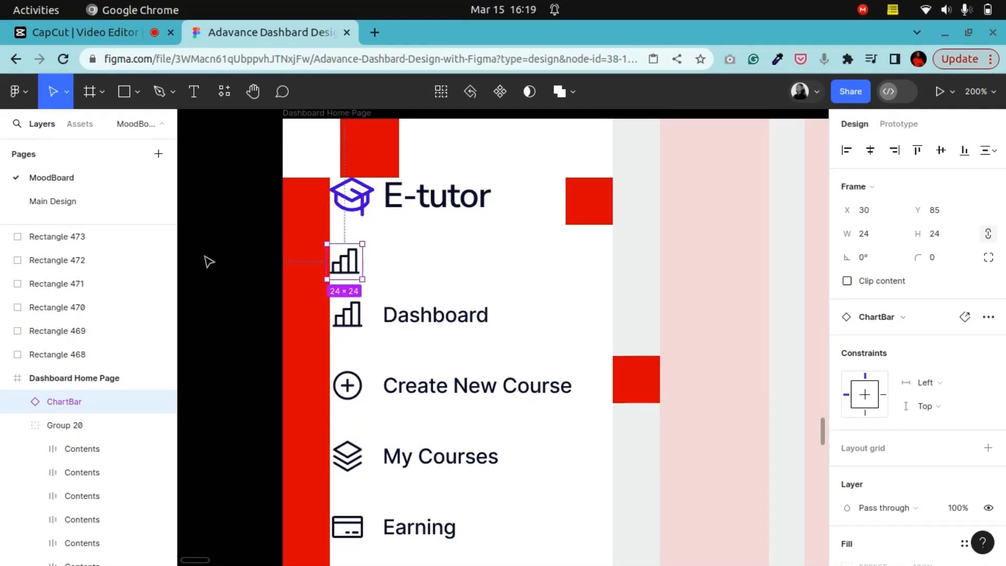
Step: Zoom in closely to examine the duplicated chart-bar icon's shape and frame
{"action": "left_click", "coordinate": [253, 91]}
{"action": "left_click_drag", "start_coordinate": [276, 233], "coordinate": [467, 278]}
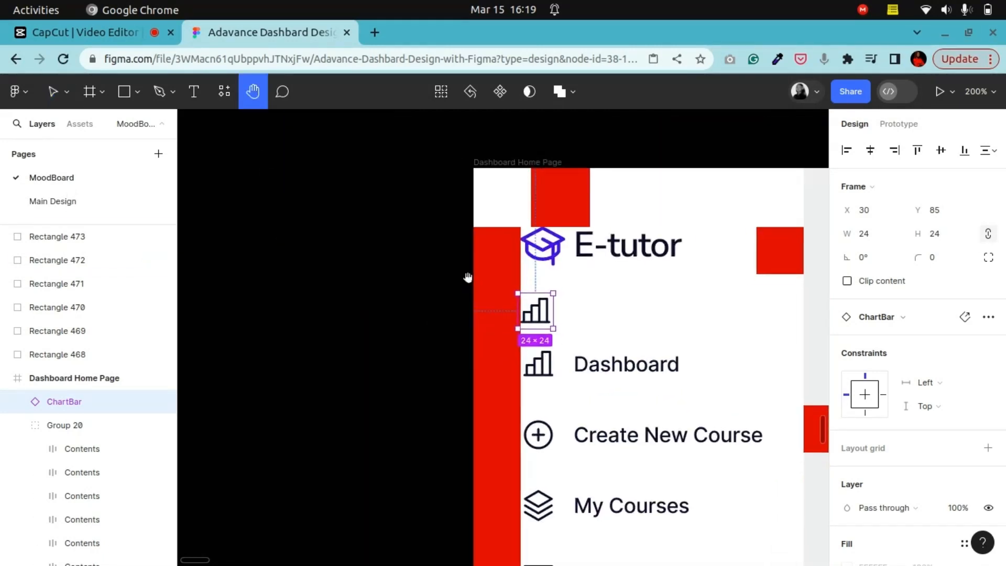
{"action": "scroll", "coordinate": [579, 292], "scroll_direction": "up", "scroll_amount": 10}
{"action": "left_click_drag", "start_coordinate": [611, 278], "coordinate": [575, 382]}
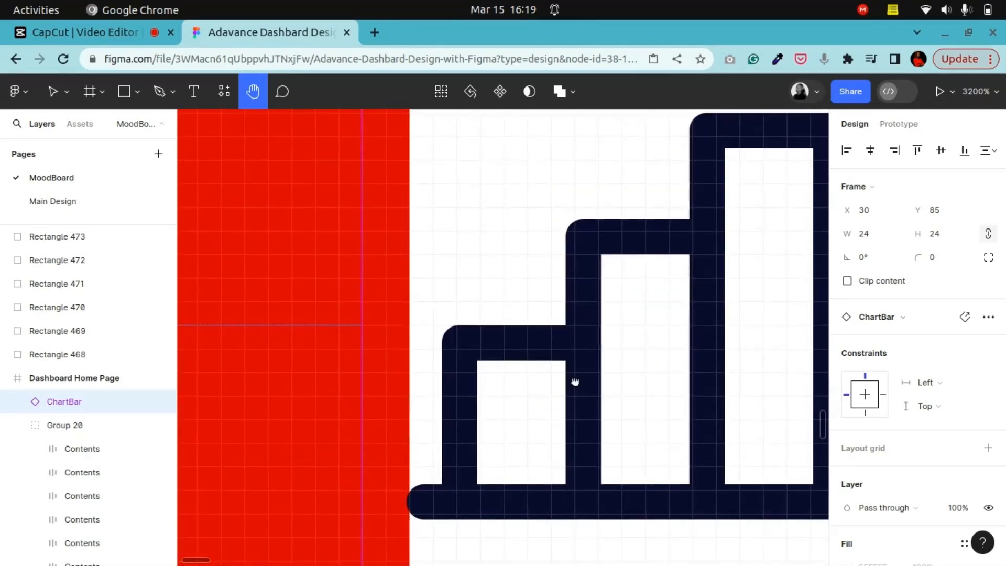
{"action": "scroll", "coordinate": [459, 377], "scroll_direction": "down", "scroll_amount": 5}
{"action": "left_click_drag", "start_coordinate": [523, 344], "coordinate": [467, 348]}
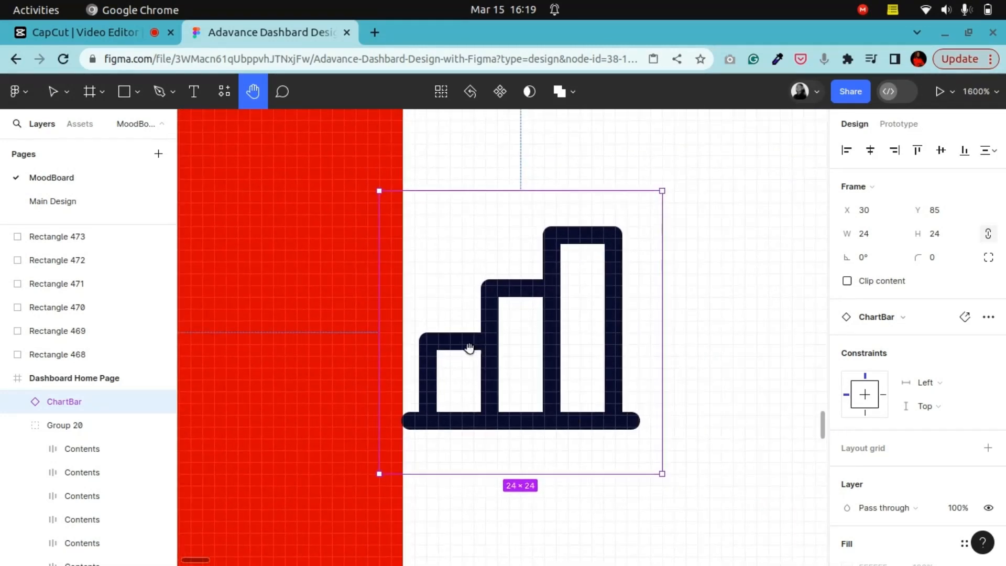
Step: Zoom in to compare the duplicated chart-bar icon with the graduation-cap logo icon
{"action": "left_click", "coordinate": [53, 91]}
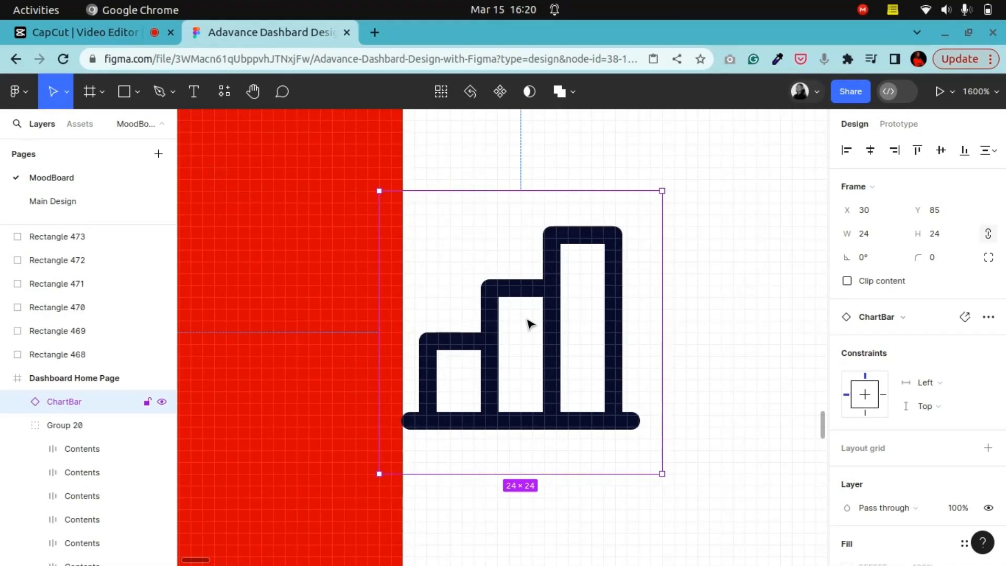
{"action": "key", "text": "Right"}
{"action": "key", "text": "Left"}
{"action": "key", "text": "minus"}
{"action": "scroll", "coordinate": [579, 285], "scroll_direction": "up", "scroll_amount": 5}
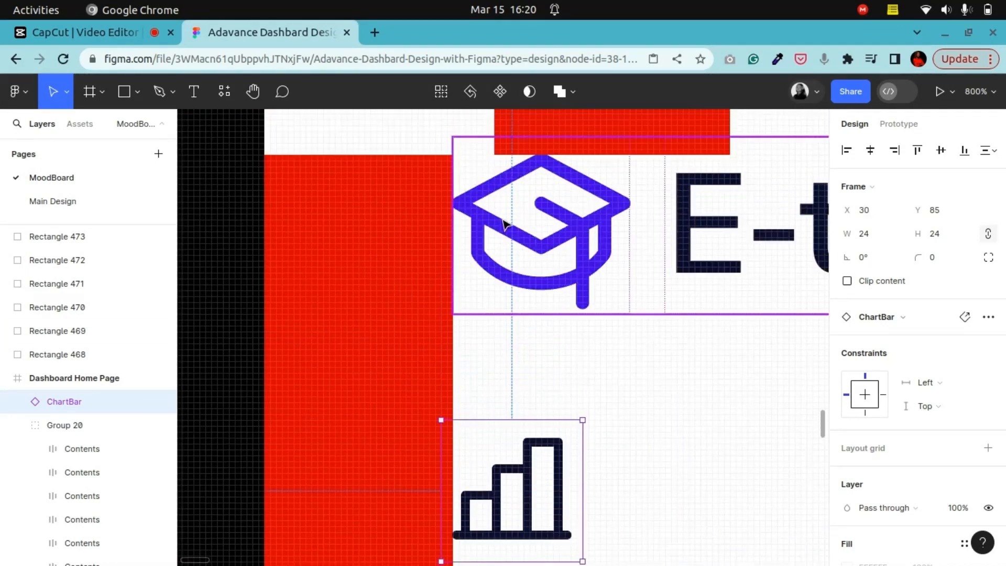
{"action": "double_click", "coordinate": [503, 224]}
{"action": "scroll", "coordinate": [520, 236], "scroll_direction": "up", "scroll_amount": 2}
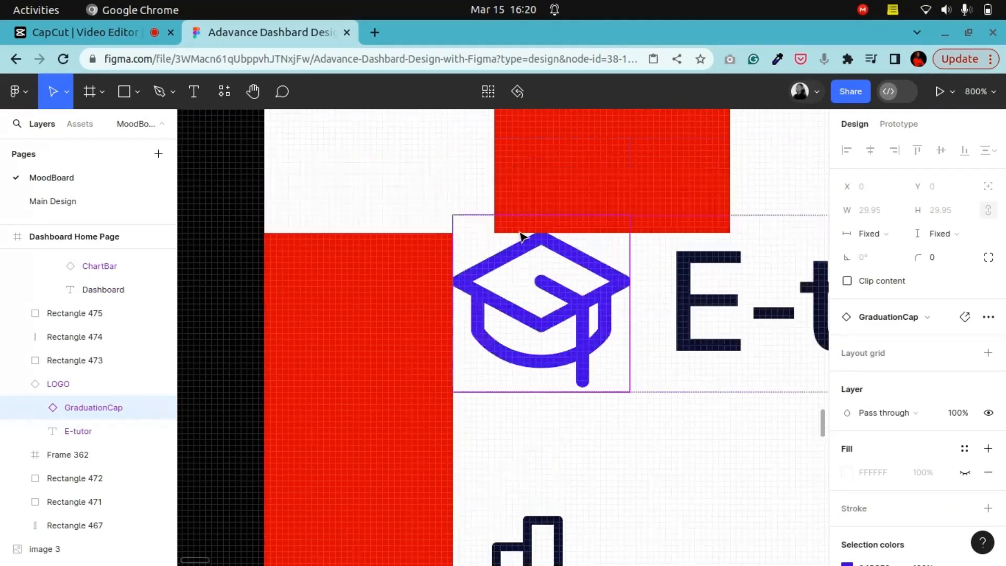
{"action": "key", "text": "plus"}
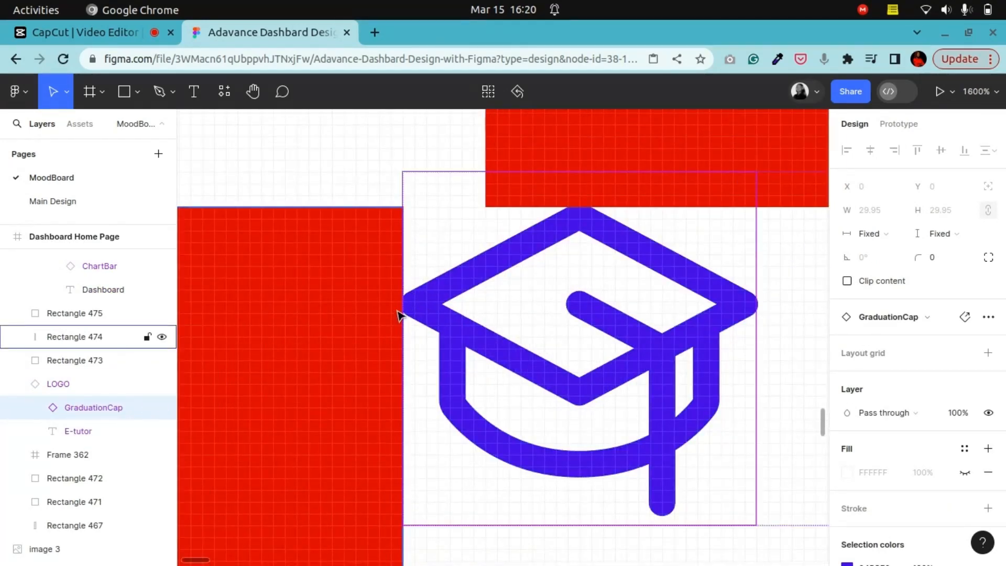
{"action": "key", "text": "minus"}
{"action": "key", "text": "minus"}
{"action": "key", "text": "minus"}
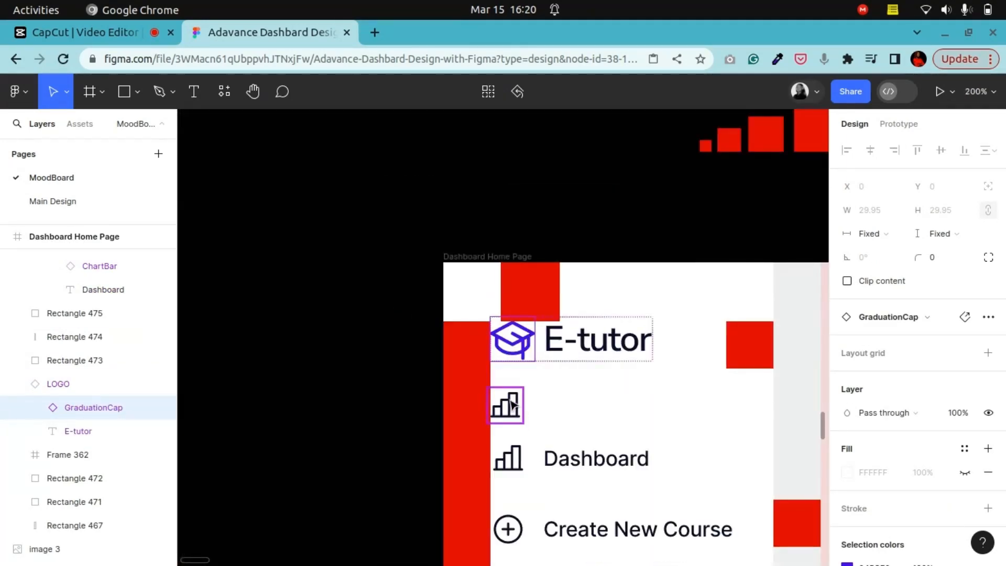
Step: Delete the duplicated chart-bar icon placed above the navigation items
{"action": "left_click", "coordinate": [254, 91]}
{"action": "left_click_drag", "start_coordinate": [474, 363], "coordinate": [413, 259]}
{"action": "key", "text": "plus"}
{"action": "key", "text": "plus"}
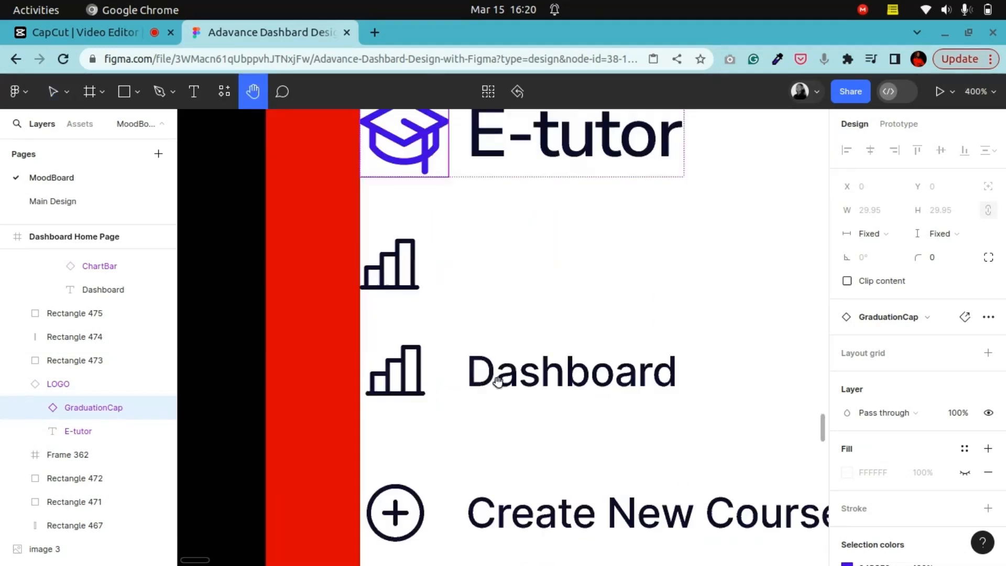
{"action": "left_click_drag", "start_coordinate": [463, 403], "coordinate": [460, 319]}
{"action": "left_click", "coordinate": [52, 92]}
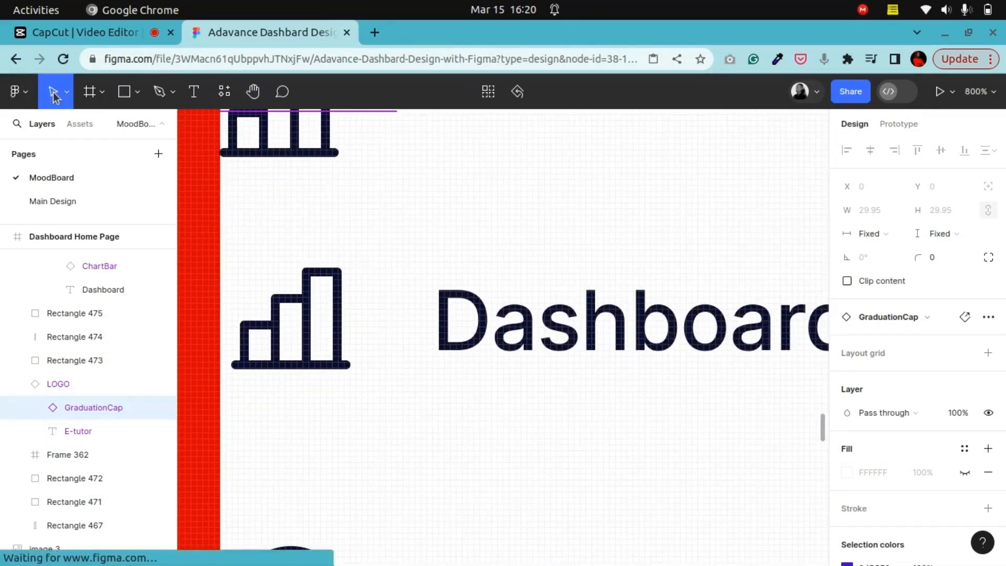
{"action": "left_click", "coordinate": [287, 341]}
{"action": "left_click", "coordinate": [288, 343]}
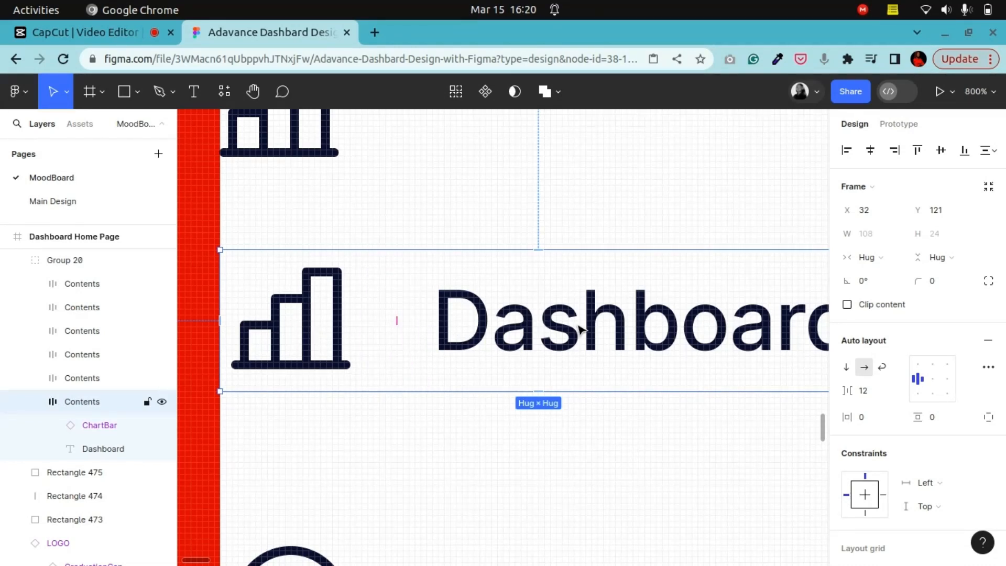
{"action": "scroll", "coordinate": [580, 329], "scroll_direction": "down", "scroll_amount": 5}
{"action": "left_click", "coordinate": [454, 290]}
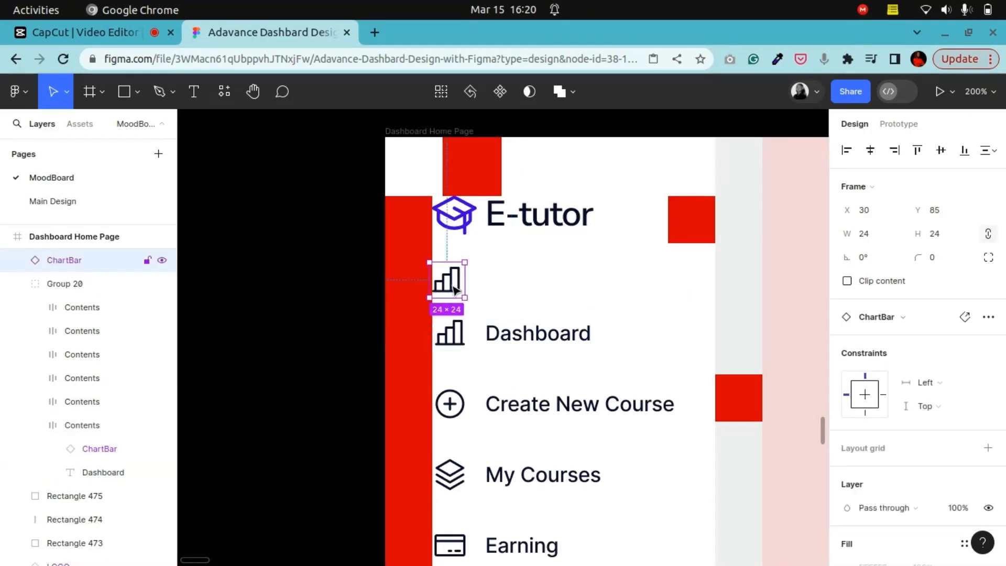
{"action": "key", "text": "plus"}
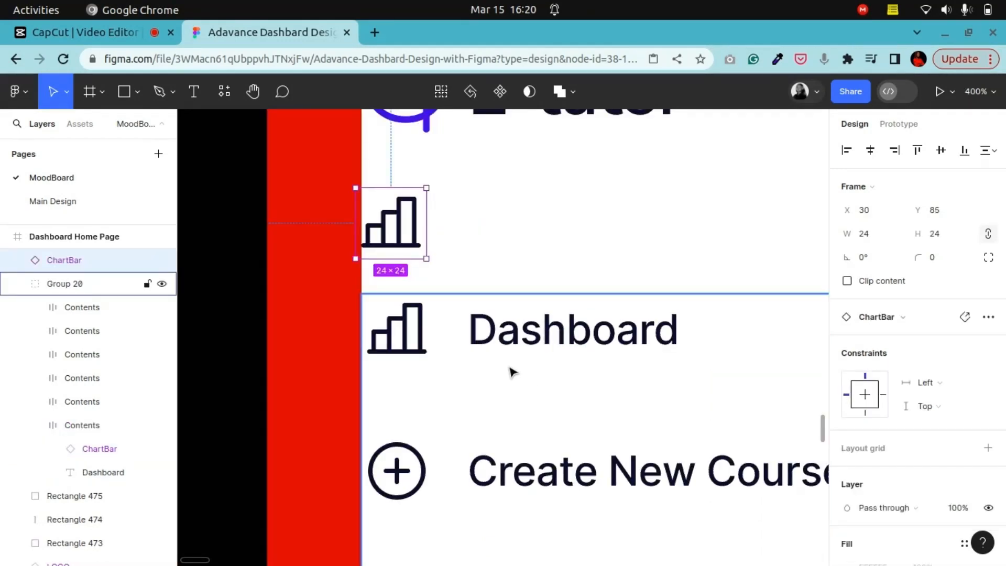
{"action": "key", "text": "Delete"}
{"action": "key", "text": "minus"}
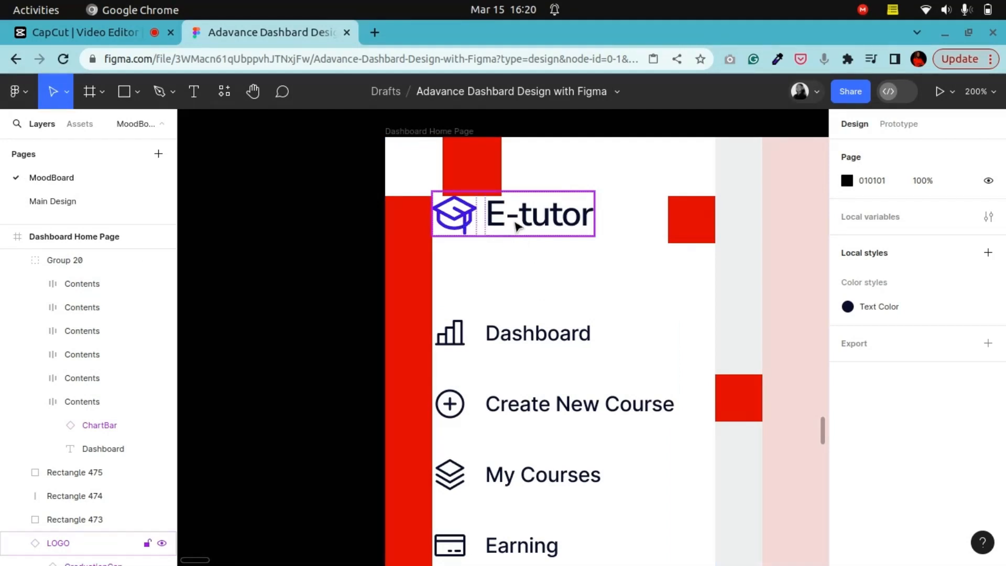
Step: Duplicate the red 40 × 40 spacer square twice, stacking the copies below the logo to measure the gap
{"action": "left_click_drag", "start_coordinate": [498, 175], "coordinate": [478, 275], "text": "alt"}
{"action": "left_click", "coordinate": [488, 350]}
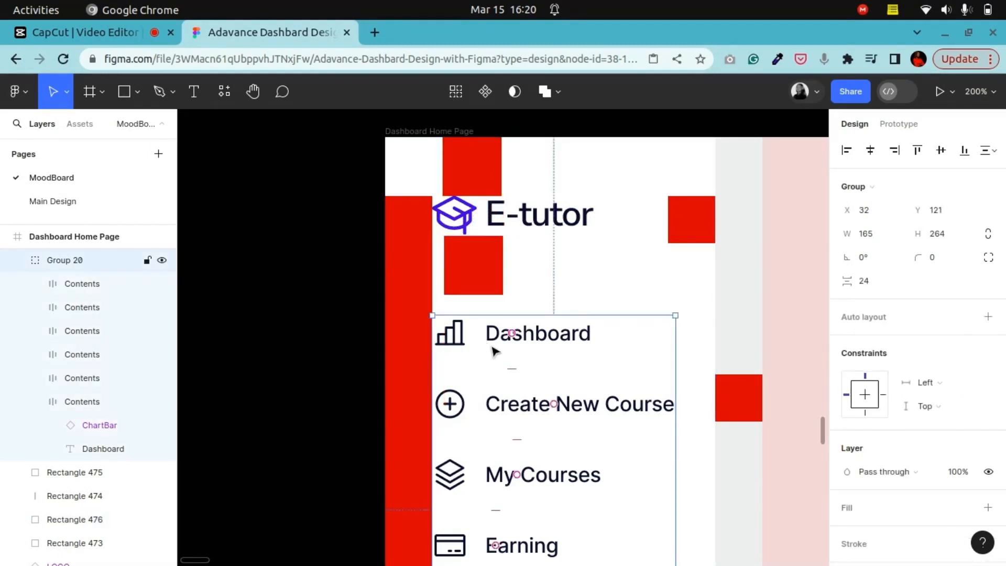
{"action": "key", "text": "Down"}
{"action": "key", "text": "Down"}
{"action": "key", "text": "Down"}
{"action": "key", "text": "Down"}
{"action": "key", "text": "Down"}
{"action": "key", "text": "Down"}
{"action": "key", "text": "Down"}
{"action": "key", "text": "Down"}
{"action": "key", "text": "Down"}
{"action": "key", "text": "Down"}
{"action": "key", "text": "Down"}
{"action": "key", "text": "Down"}
{"action": "key", "text": "Down"}
{"action": "key", "text": "Down"}
{"action": "key", "text": "Down"}
{"action": "key", "text": "Down"}
{"action": "key", "text": "Down"}
{"action": "key", "text": "Down"}
{"action": "key", "text": "Down"}
{"action": "key", "text": "Down"}
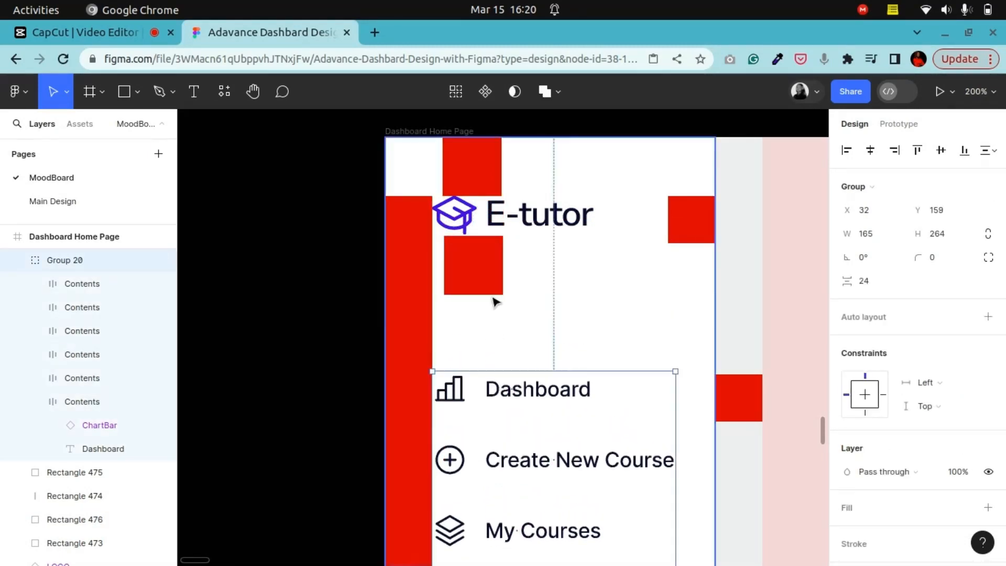
{"action": "left_click", "coordinate": [474, 276]}
{"action": "left_click_drag", "start_coordinate": [474, 276], "coordinate": [477, 335], "text": "alt"}
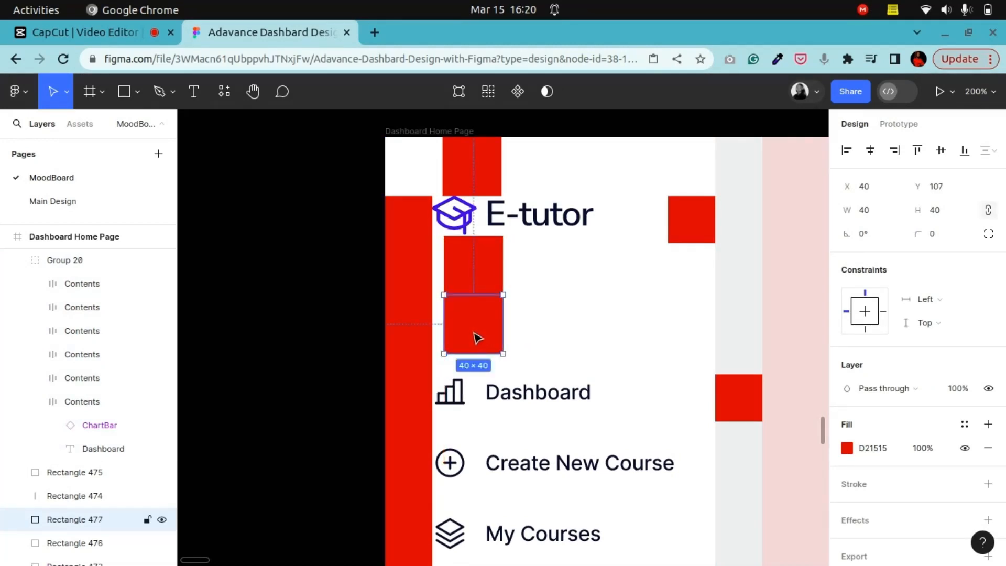
Step: Move the navigation group up under the stacked spacer squares to X 30, Y 144
{"action": "left_click", "coordinate": [487, 406]}
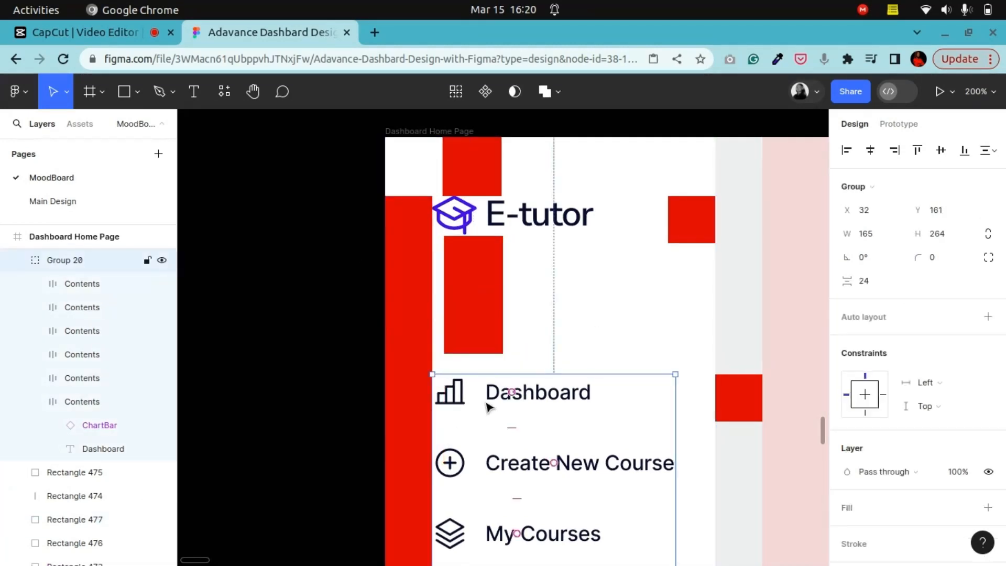
{"action": "left_click_drag", "start_coordinate": [487, 406], "coordinate": [489, 390]}
{"action": "key", "text": "Up"}
{"action": "key", "text": "Up"}
{"action": "key", "text": "Left"}
{"action": "key", "text": "Left"}
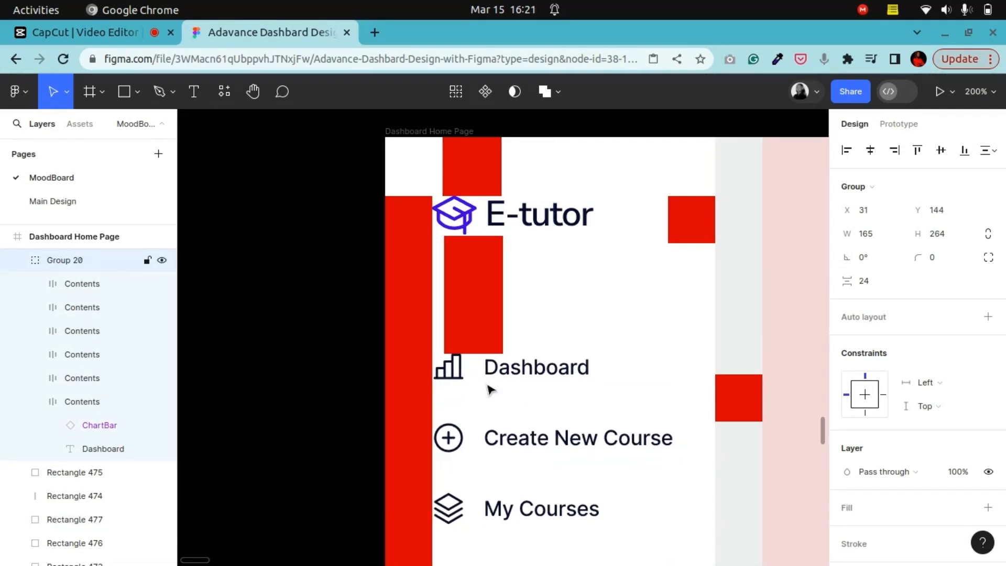
{"action": "key", "text": "Left"}
{"action": "key", "text": "Right"}
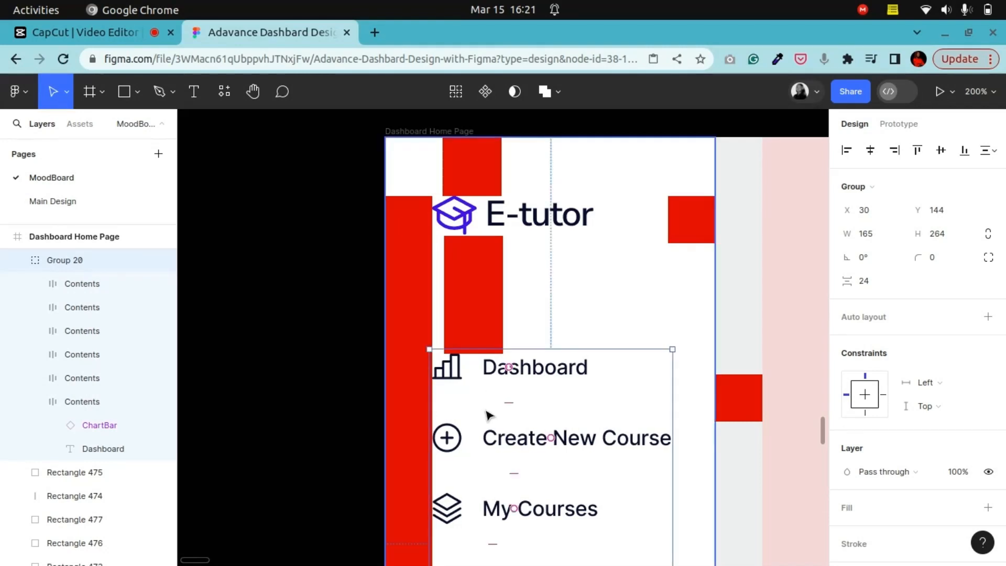
{"action": "left_click", "coordinate": [371, 359]}
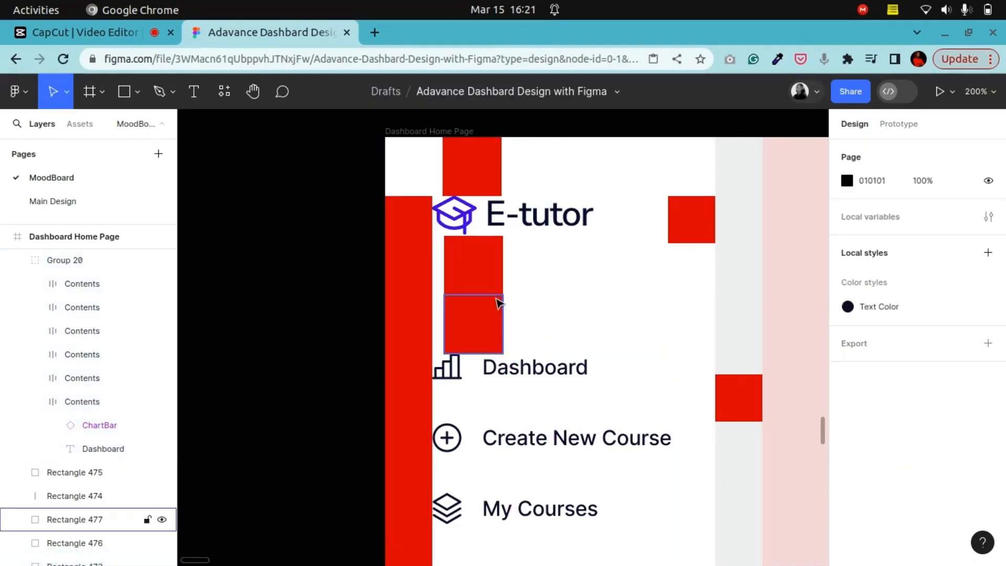
{"action": "key", "text": "minus"}
{"action": "key", "text": "minus"}
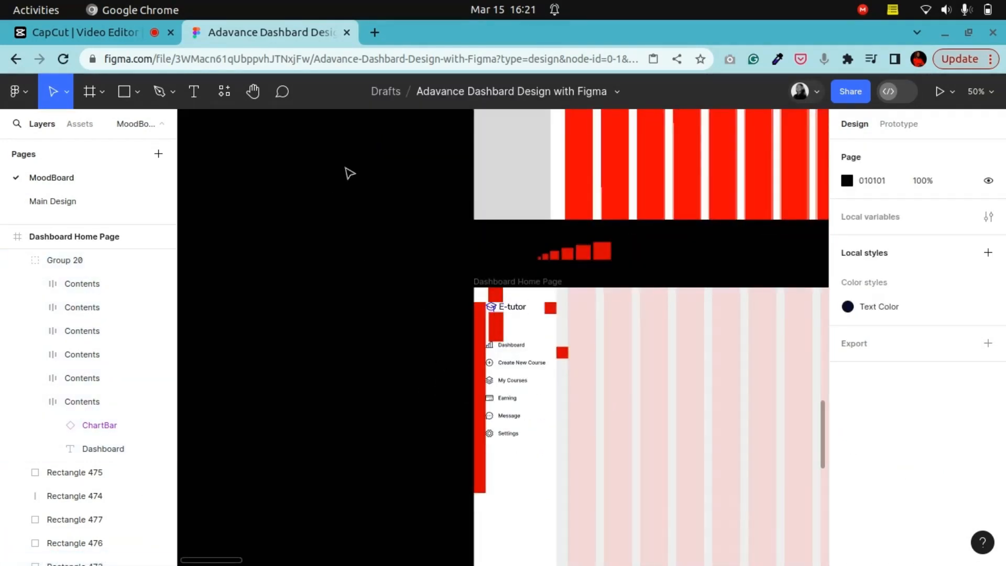
Step: Pan around the canvas to review the reference designs and the Dashboard Home Page layout
{"action": "left_click", "coordinate": [252, 93]}
{"action": "left_click_drag", "start_coordinate": [595, 359], "coordinate": [400, 505]}
{"action": "left_click_drag", "start_coordinate": [342, 345], "coordinate": [155, 400]}
{"action": "left_click_drag", "start_coordinate": [721, 218], "coordinate": [422, 307]}
{"action": "left_click_drag", "start_coordinate": [627, 469], "coordinate": [567, 270]}
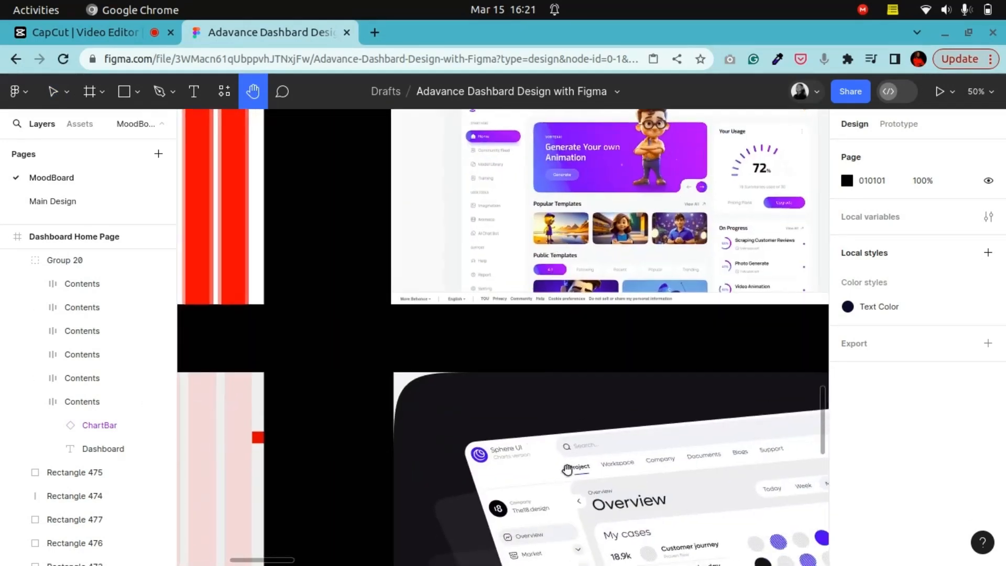
{"action": "left_click_drag", "start_coordinate": [567, 469], "coordinate": [522, 264]}
{"action": "left_click_drag", "start_coordinate": [435, 350], "coordinate": [681, 293]}
{"action": "left_click_drag", "start_coordinate": [210, 361], "coordinate": [425, 227]}
{"action": "left_click_drag", "start_coordinate": [695, 504], "coordinate": [349, 225]}
{"action": "left_click_drag", "start_coordinate": [338, 303], "coordinate": [484, 298]}
{"action": "mouse_move", "coordinate": [432, 427]}
{"action": "left_mouse_down"}
{"action": "mouse_move", "coordinate": [478, 382]}
{"action": "mouse_move", "coordinate": [438, 481]}
{"action": "mouse_move", "coordinate": [384, 325]}
{"action": "mouse_move", "coordinate": [423, 442]}
{"action": "left_mouse_up"}
{"action": "key", "text": "ctrl+plus"}
{"action": "key", "text": "ctrl+minus"}
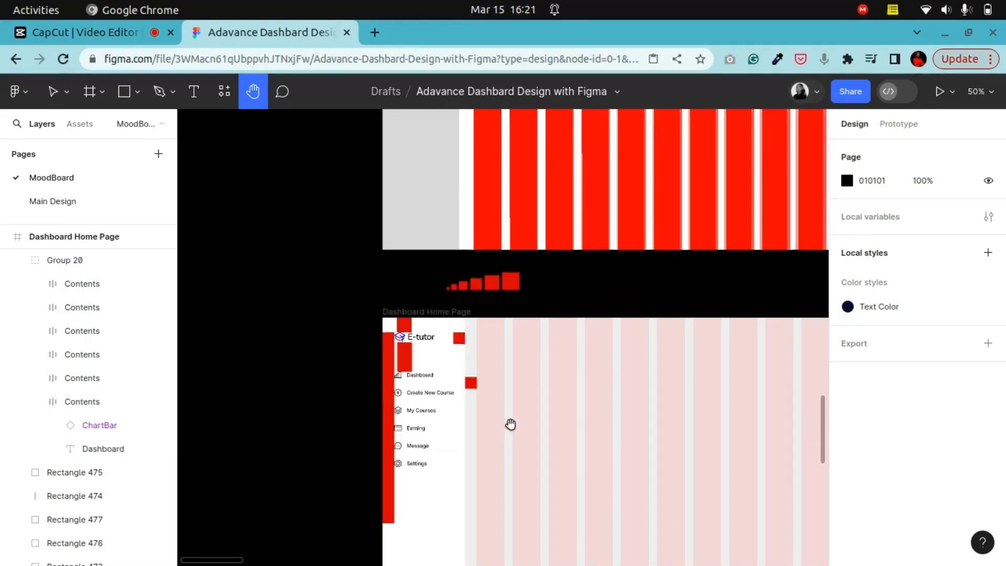
{"action": "scroll", "coordinate": [516, 425], "scroll_direction": "up", "scroll_amount": 8}
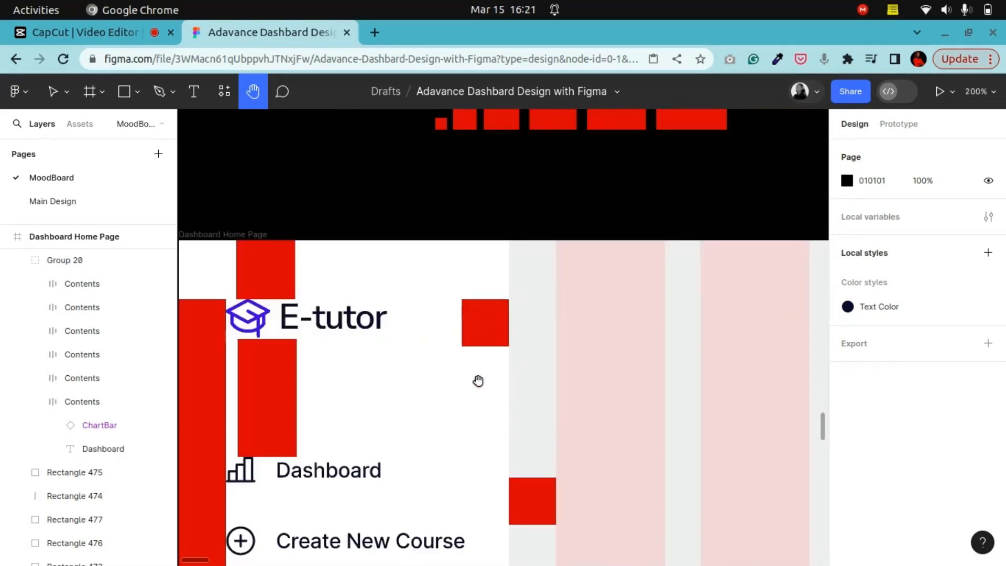
{"action": "scroll", "coordinate": [450, 355], "scroll_direction": "down", "scroll_amount": 2}
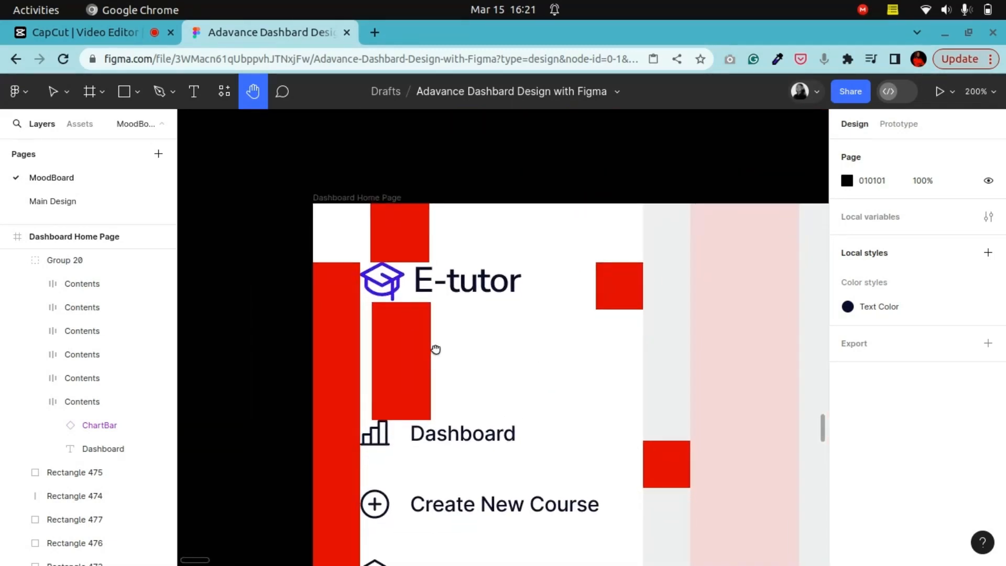
{"action": "scroll", "coordinate": [411, 326], "scroll_direction": "down", "scroll_amount": 10}
Step: Browse the moodboard's reference dashboard screenshots, zooming in on their sidebars and charts
{"action": "scroll", "coordinate": [409, 216], "scroll_direction": "right", "scroll_amount": 5}
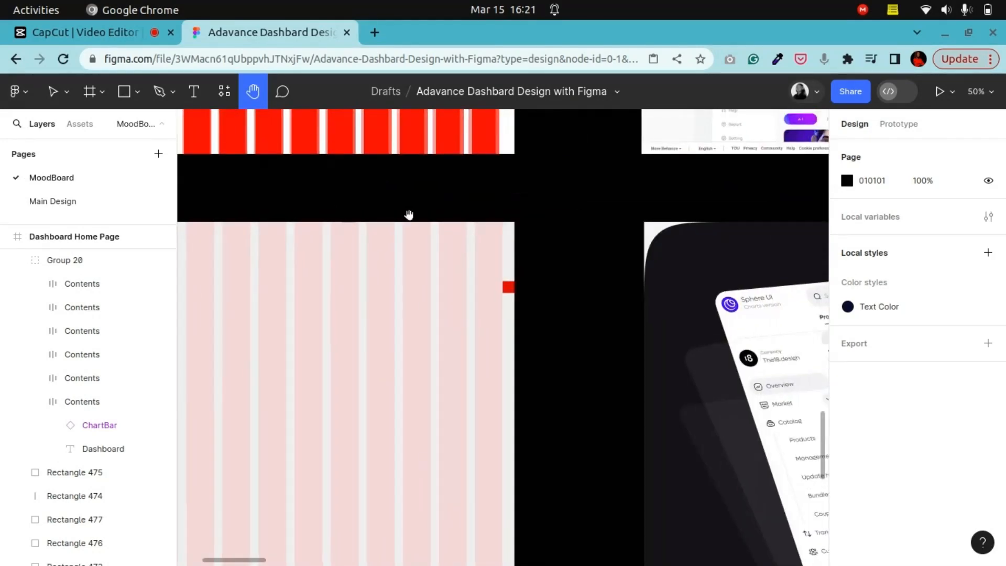
{"action": "scroll", "coordinate": [379, 277], "scroll_direction": "up", "scroll_amount": 3}
{"action": "scroll", "coordinate": [382, 359], "scroll_direction": "down", "scroll_amount": 6}
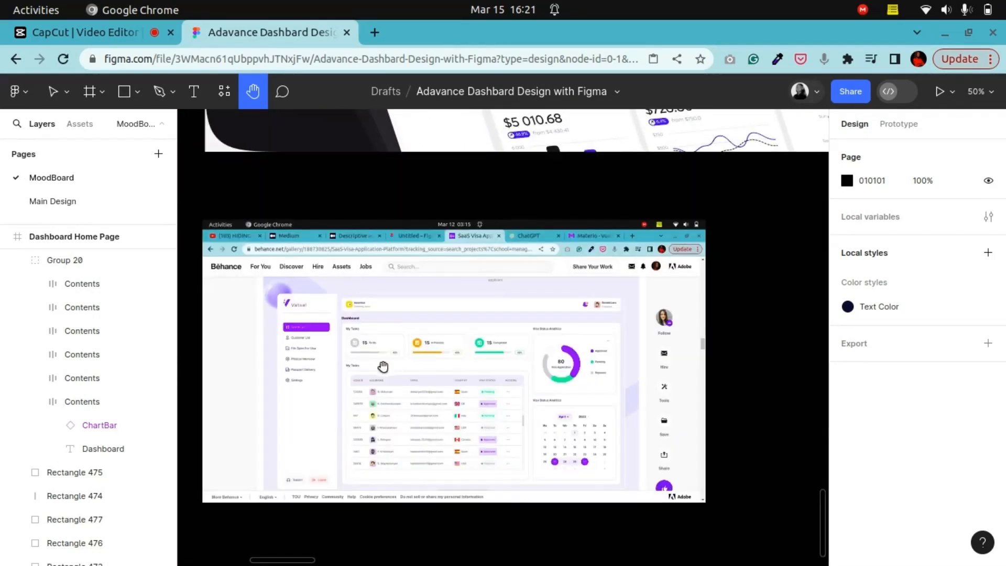
{"action": "scroll", "coordinate": [422, 367], "scroll_direction": "down", "scroll_amount": 8}
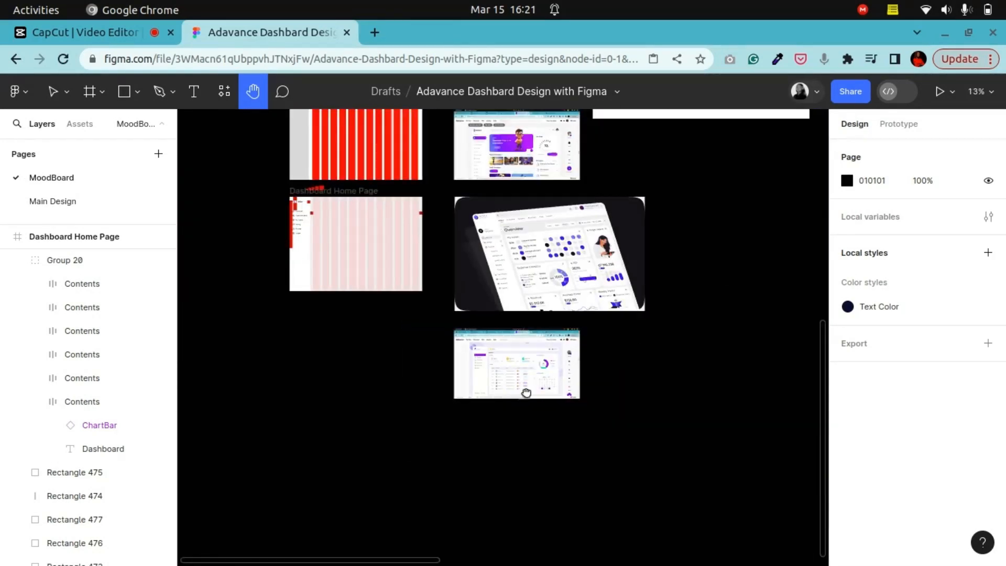
{"action": "scroll", "coordinate": [503, 319], "scroll_direction": "up", "scroll_amount": 5}
{"action": "scroll", "coordinate": [504, 319], "scroll_direction": "up", "scroll_amount": 8}
{"action": "scroll", "coordinate": [339, 442], "scroll_direction": "right", "scroll_amount": 3}
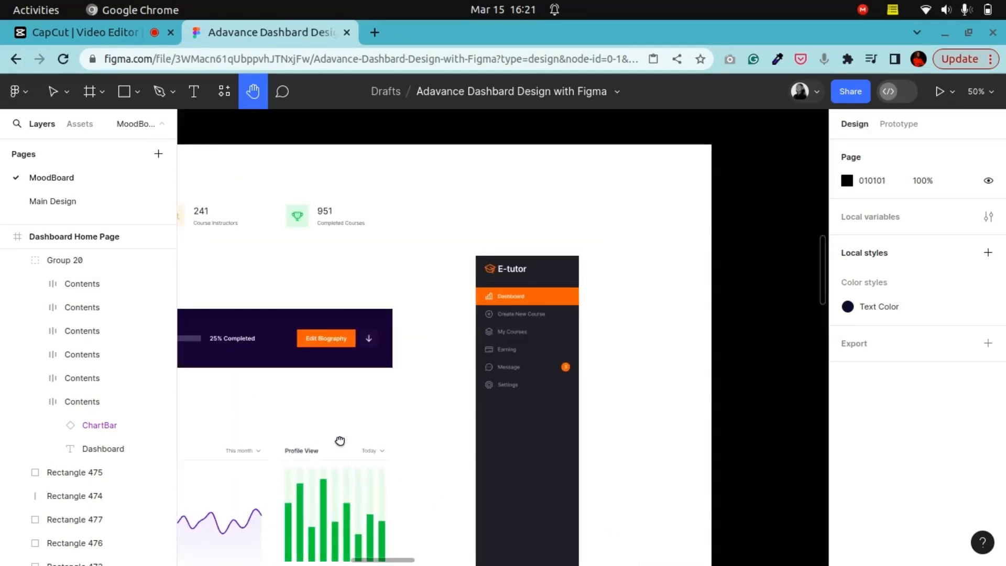
{"action": "left_click_drag", "start_coordinate": [341, 440], "coordinate": [365, 440]}
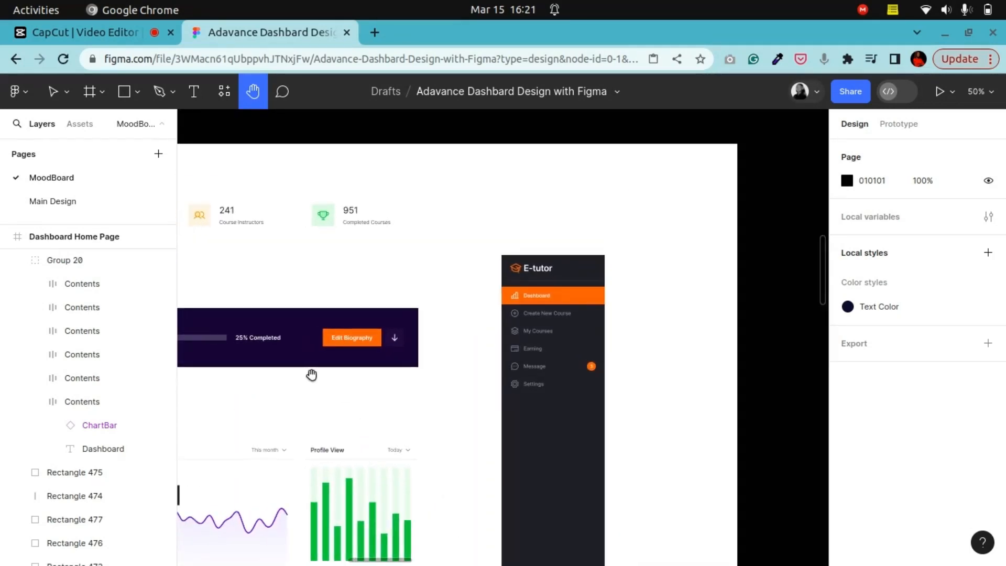
{"action": "left_click_drag", "start_coordinate": [311, 375], "coordinate": [665, 367]}
{"action": "left_click_drag", "start_coordinate": [294, 355], "coordinate": [599, 360]}
{"action": "scroll", "coordinate": [400, 299], "scroll_direction": "down", "scroll_amount": 3}
{"action": "scroll", "coordinate": [273, 287], "scroll_direction": "up", "scroll_amount": 3}
{"action": "left_click_drag", "start_coordinate": [274, 288], "coordinate": [452, 397]}
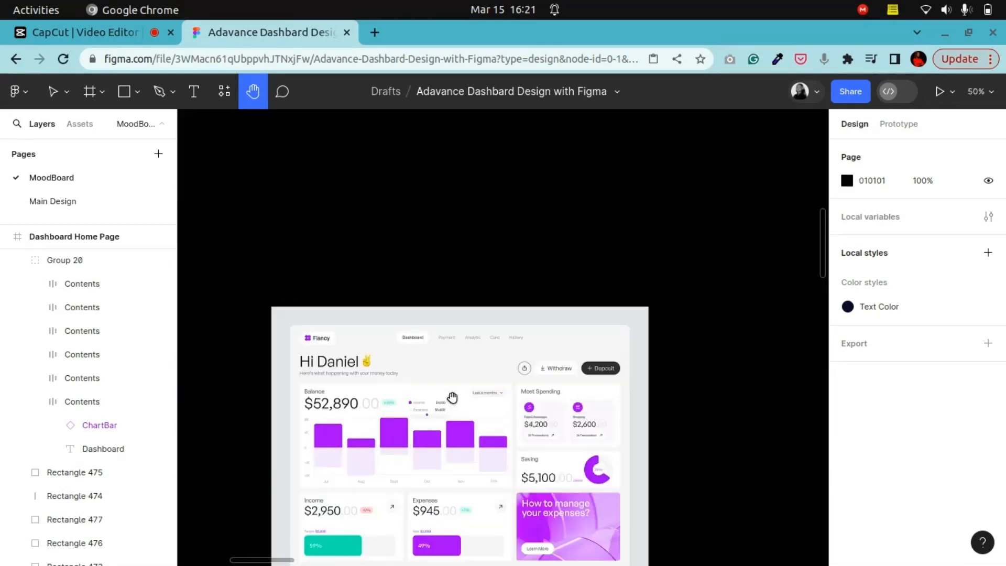
{"action": "left_click_drag", "start_coordinate": [265, 387], "coordinate": [537, 377]}
{"action": "scroll", "coordinate": [538, 378], "scroll_direction": "down", "scroll_amount": 3}
{"action": "left_click_drag", "start_coordinate": [418, 129], "coordinate": [503, 399]}
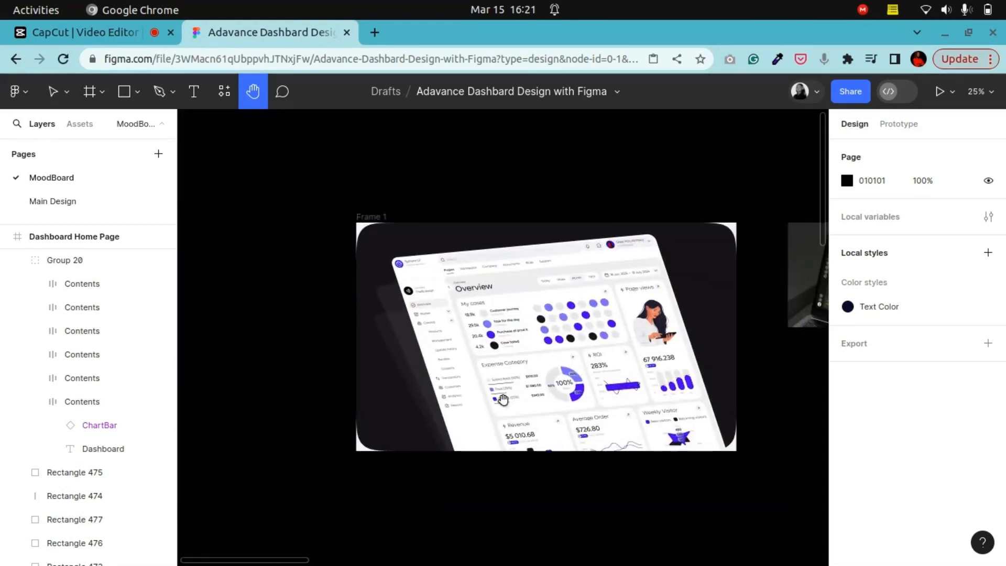
{"action": "scroll", "coordinate": [500, 335], "scroll_direction": "up", "scroll_amount": 3}
{"action": "left_click_drag", "start_coordinate": [614, 309], "coordinate": [194, 300]}
{"action": "left_click_drag", "start_coordinate": [676, 288], "coordinate": [225, 385]}
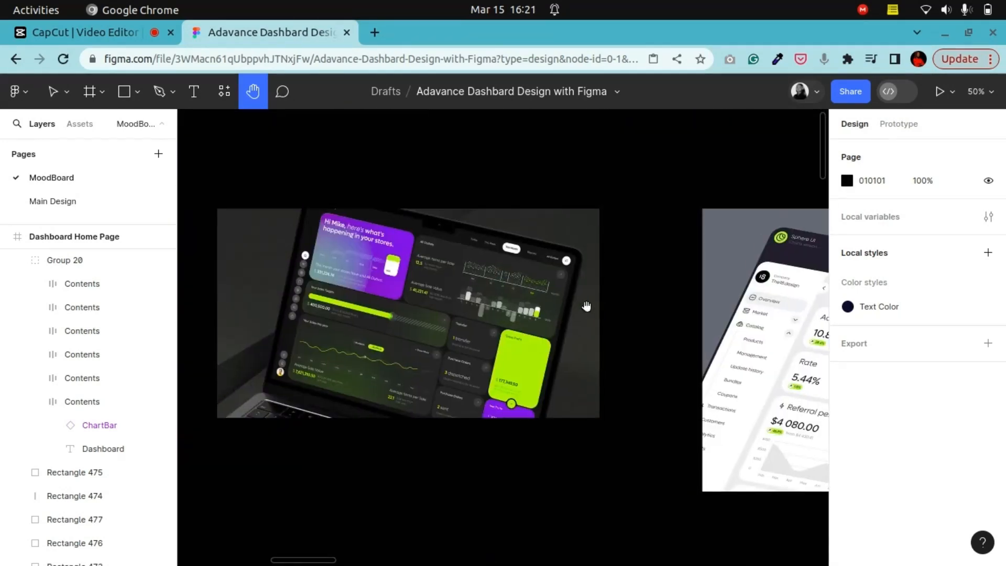
{"action": "left_click_drag", "start_coordinate": [586, 306], "coordinate": [199, 313]}
{"action": "key", "text": "ctrl+plus"}
{"action": "left_click_drag", "start_coordinate": [503, 334], "coordinate": [372, 321]}
{"action": "left_click_drag", "start_coordinate": [761, 340], "coordinate": [312, 321]}
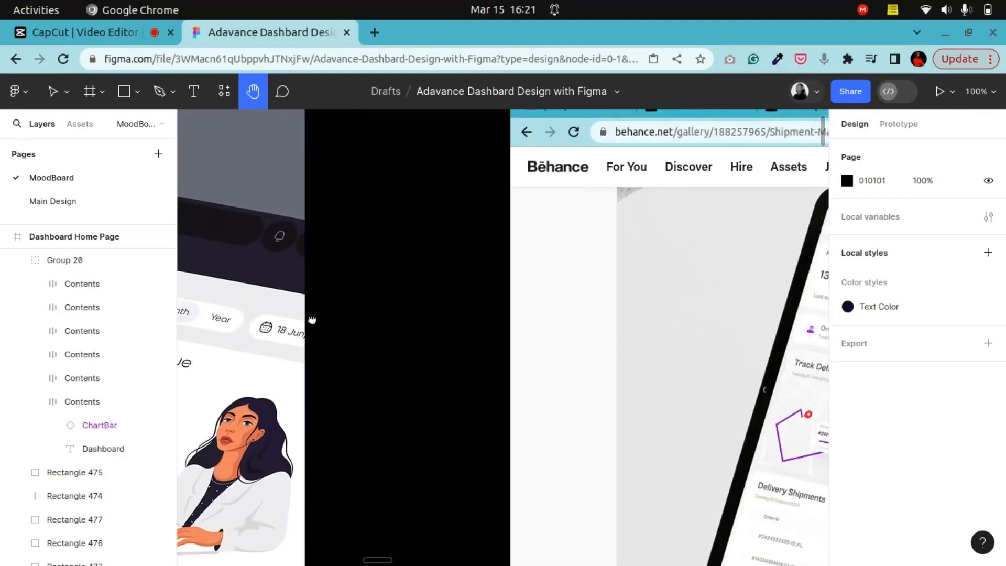
{"action": "left_click_drag", "start_coordinate": [632, 329], "coordinate": [304, 327]}
{"action": "key", "text": "ctrl+minus"}
{"action": "left_click_drag", "start_coordinate": [683, 340], "coordinate": [180, 286]}
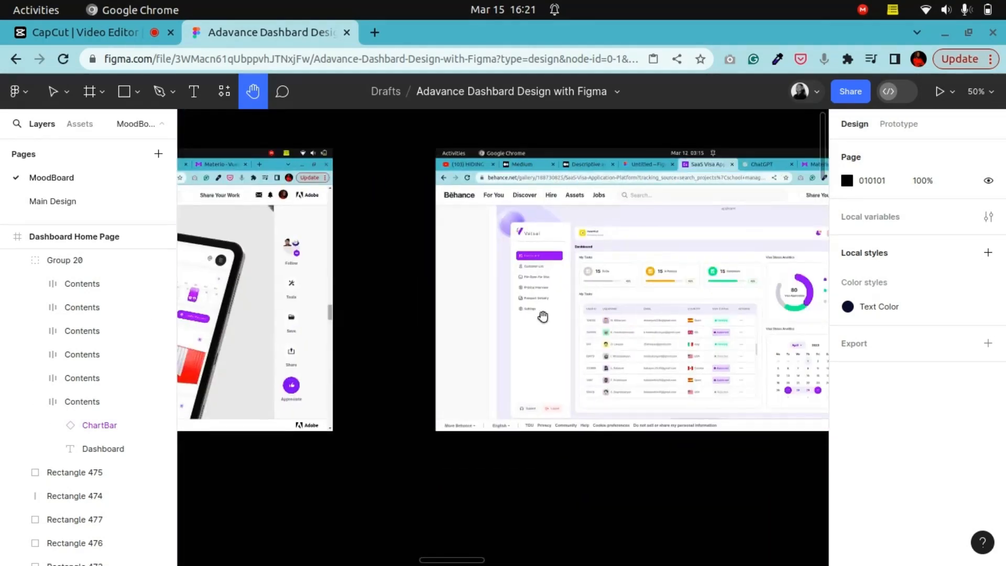
{"action": "left_click_drag", "start_coordinate": [541, 317], "coordinate": [444, 337]}
{"action": "key", "text": "ctrl+plus"}
{"action": "key", "text": "ctrl+plus"}
{"action": "key", "text": "ctrl+minus"}
{"action": "key", "text": "ctrl+minus"}
{"action": "key", "text": "ctrl+minus"}
{"action": "key", "text": "ctrl+minus"}
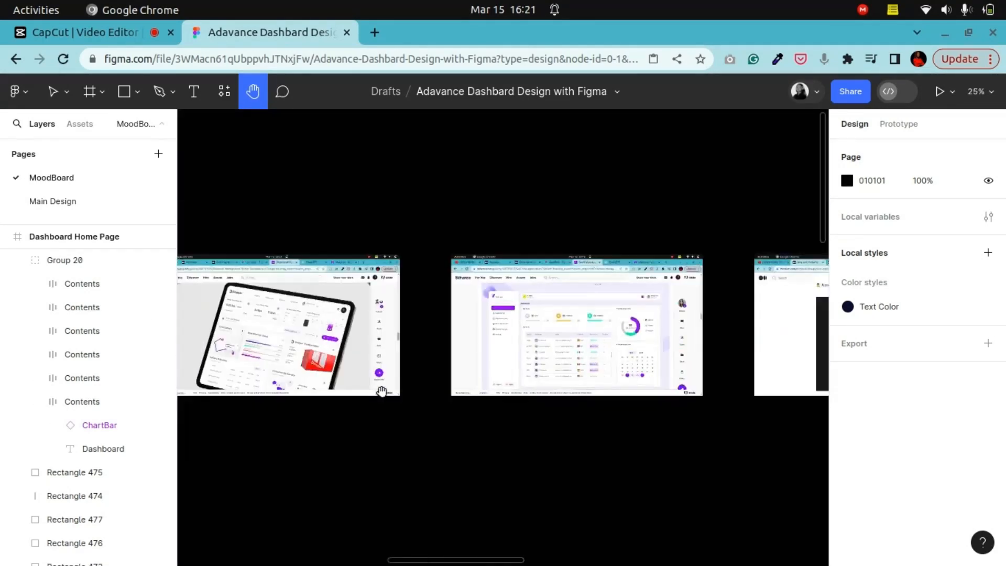
{"action": "left_click_drag", "start_coordinate": [300, 428], "coordinate": [443, 223]}
{"action": "left_click_drag", "start_coordinate": [393, 406], "coordinate": [453, 352]}
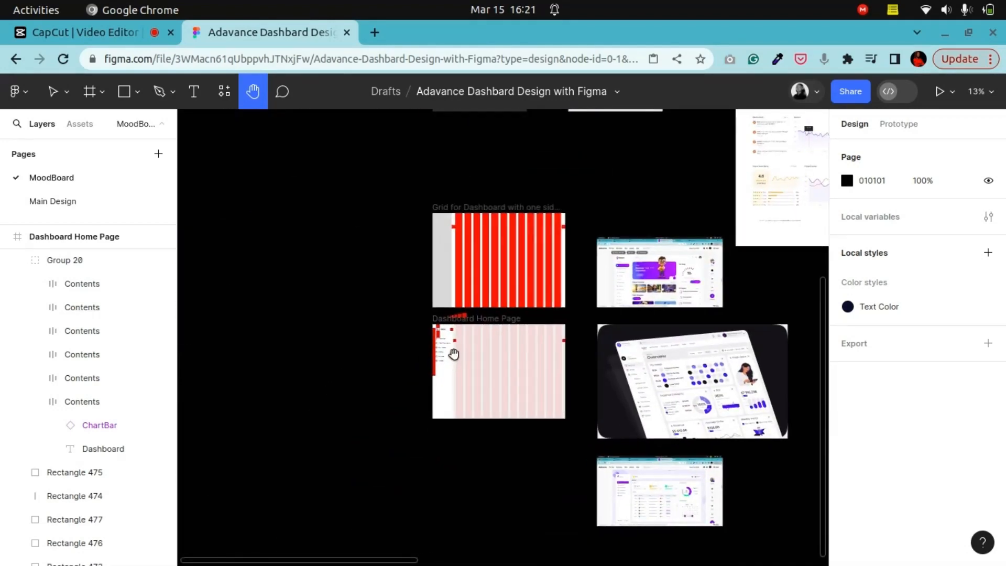
{"action": "key", "text": "ctrl+plus"}
{"action": "key", "text": "ctrl+plus"}
{"action": "left_click_drag", "start_coordinate": [363, 336], "coordinate": [600, 333]}
{"action": "key", "text": "ctrl+plus"}
{"action": "key", "text": "ctrl+plus"}
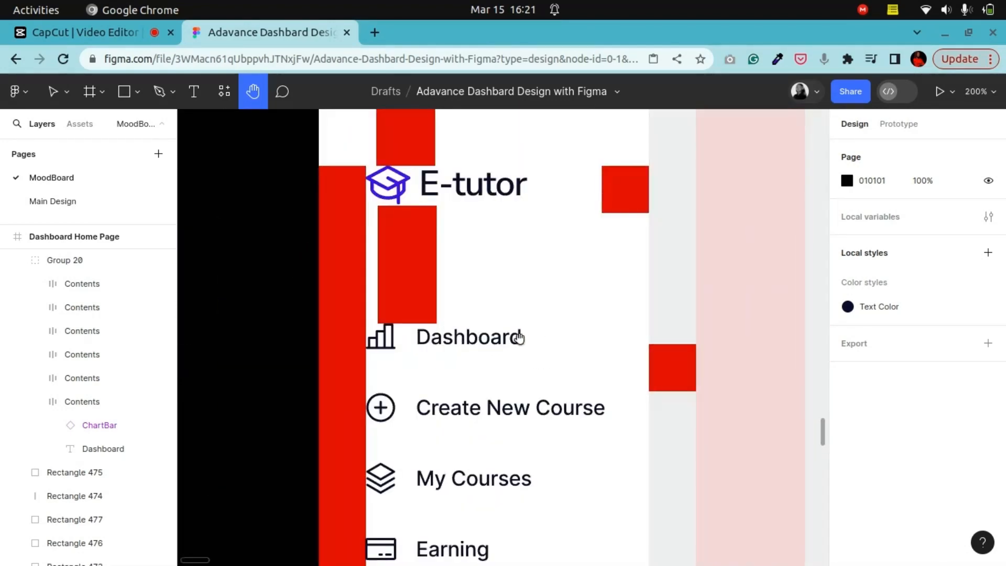
{"action": "left_click_drag", "start_coordinate": [516, 337], "coordinate": [453, 470]}
{"action": "key", "text": "v"}
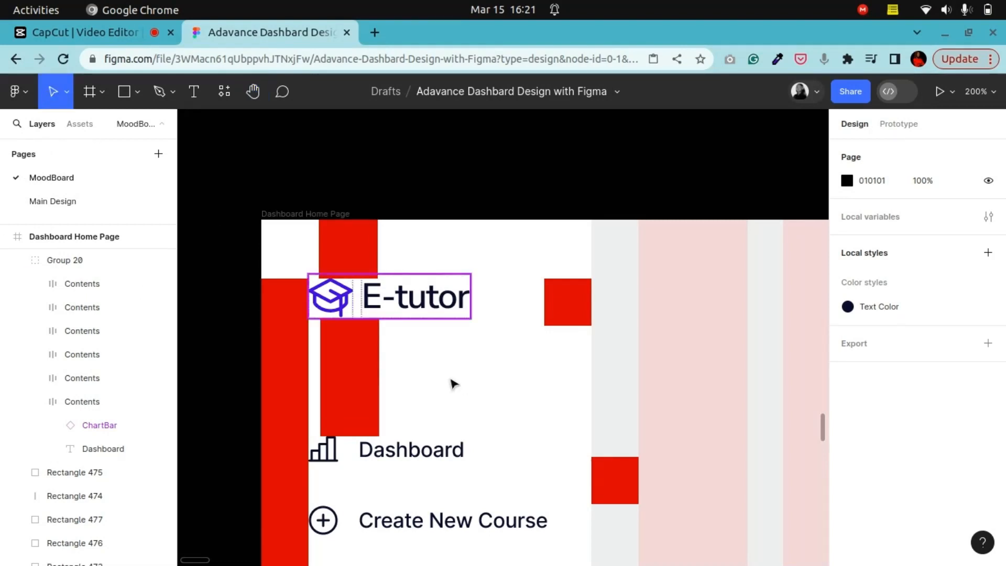
Step: Delete one of the stacked spacer squares under the logo and move the other one out of the frame
{"action": "left_click", "coordinate": [363, 413]}
{"action": "key", "text": "Delete"}
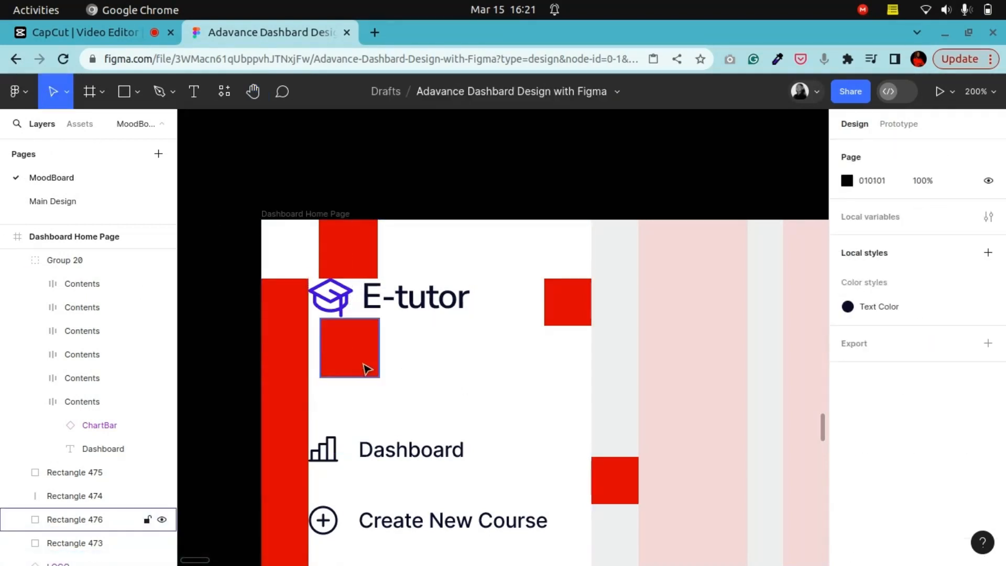
{"action": "left_click", "coordinate": [364, 361]}
{"action": "left_click_drag", "start_coordinate": [360, 361], "coordinate": [579, 168]}
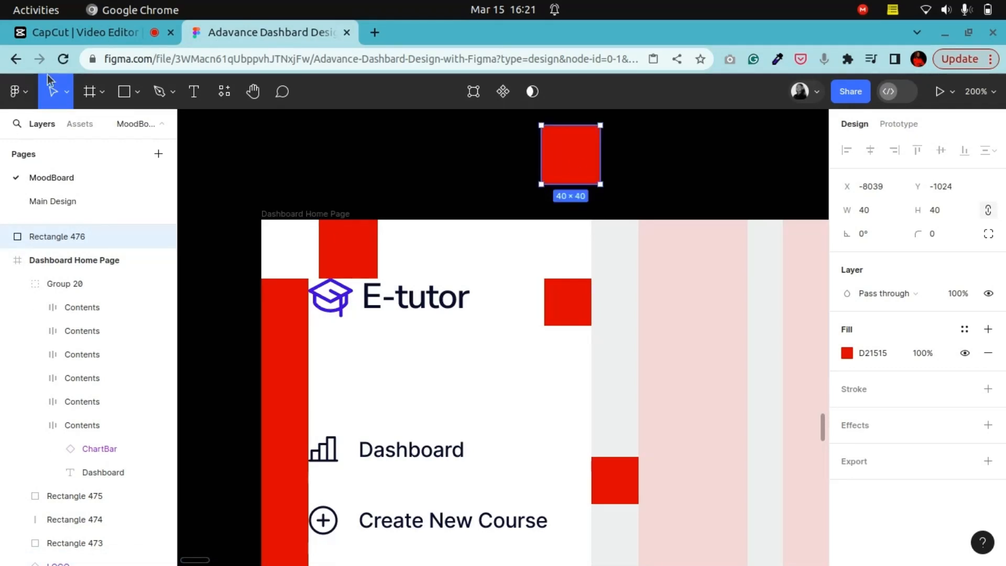
Step: Draw a horizontal line 224 wide across the sidebar just below the logo, at Y 72
{"action": "left_click", "coordinate": [67, 93]}
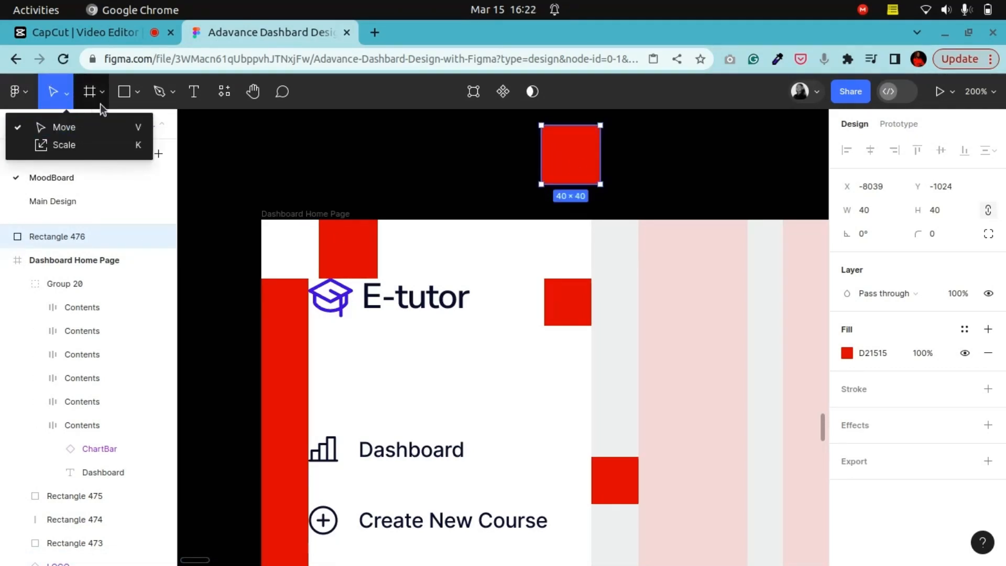
{"action": "left_click", "coordinate": [136, 92]}
{"action": "left_click", "coordinate": [132, 143]}
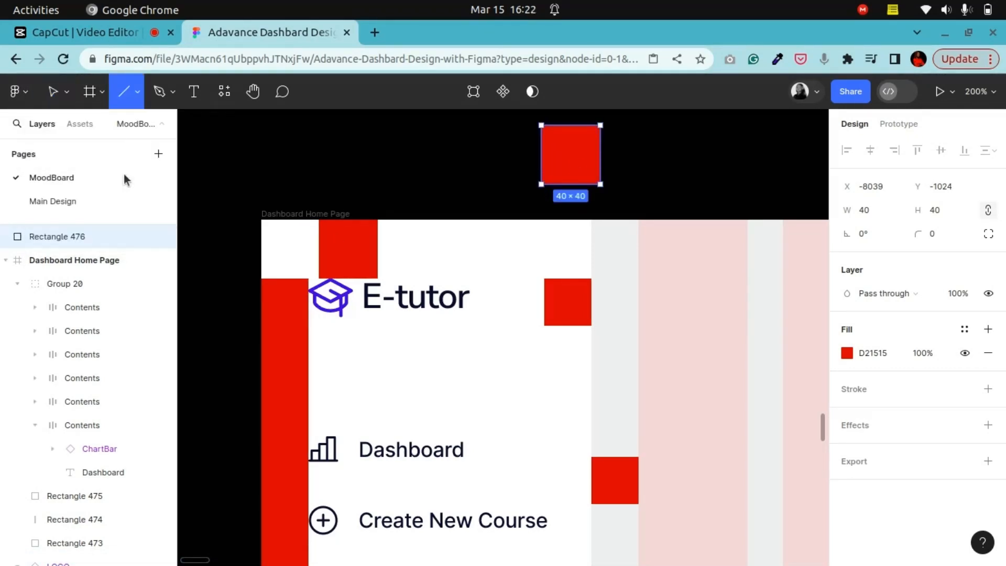
{"action": "left_click_drag", "start_coordinate": [261, 330], "coordinate": [594, 329]}
{"action": "left_click_drag", "start_coordinate": [343, 330], "coordinate": [341, 321]}
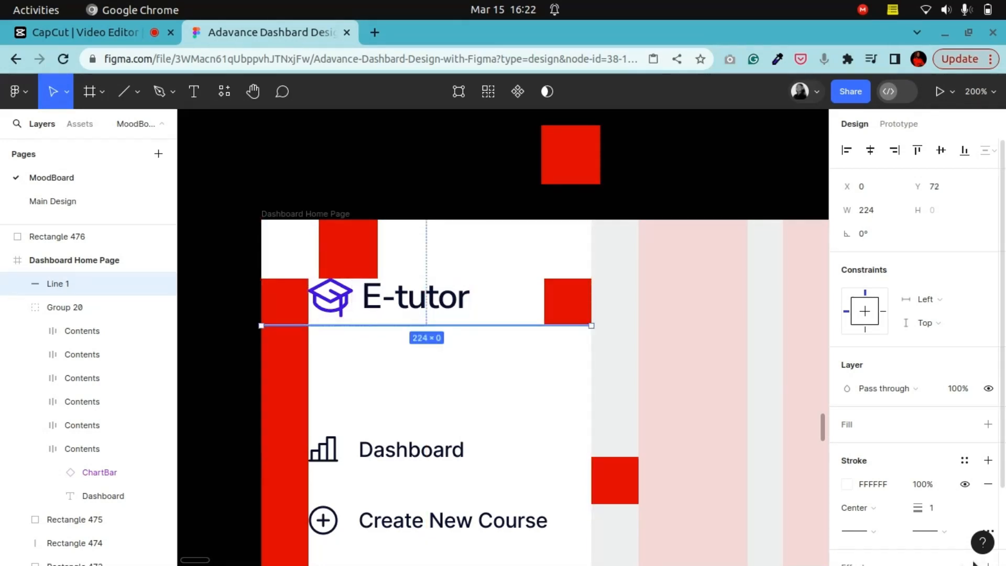
Step: Set the line's stroke to colour 06152B at about 32% opacity
{"action": "scroll", "coordinate": [1004, 514], "scroll_direction": "down", "scroll_amount": 3}
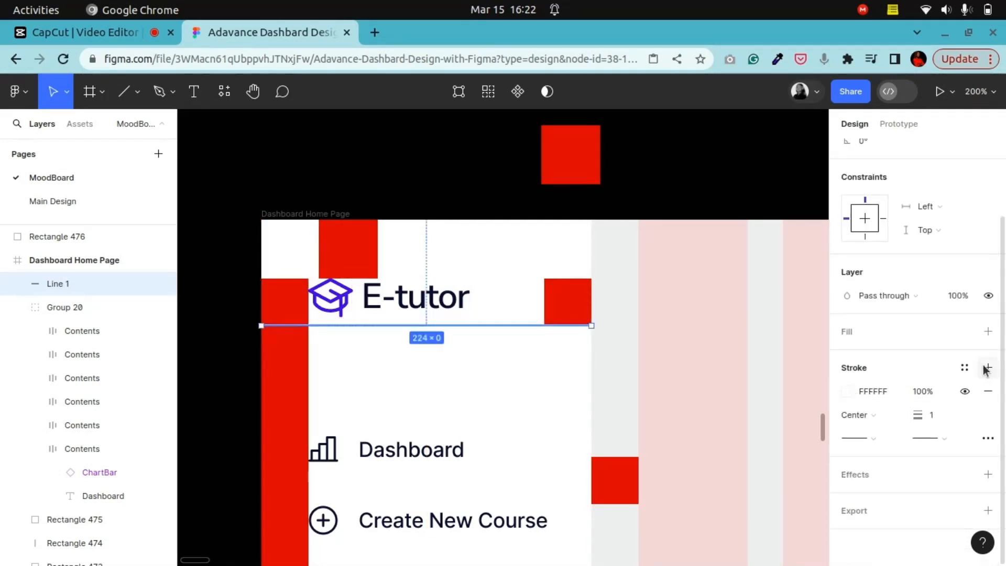
{"action": "left_click", "coordinate": [966, 368]}
{"action": "left_click", "coordinate": [740, 462]}
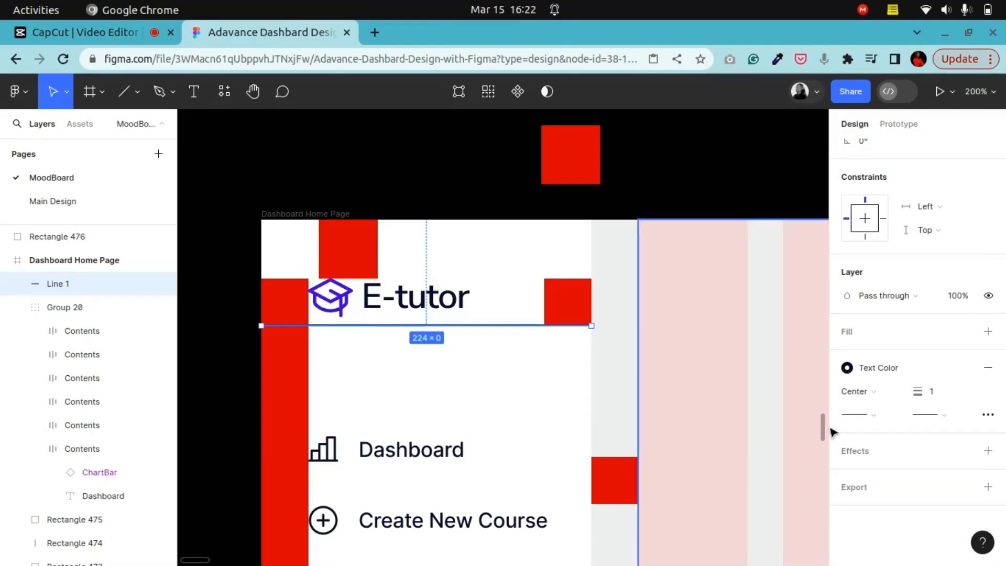
{"action": "left_click", "coordinate": [965, 367]}
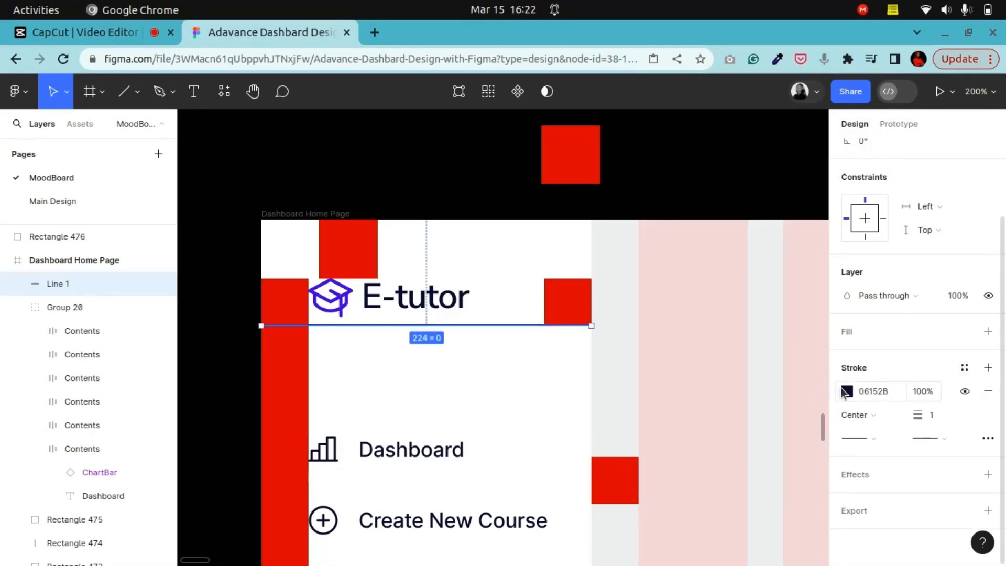
{"action": "left_click", "coordinate": [847, 390]}
{"action": "left_click_drag", "start_coordinate": [784, 399], "coordinate": [731, 403]}
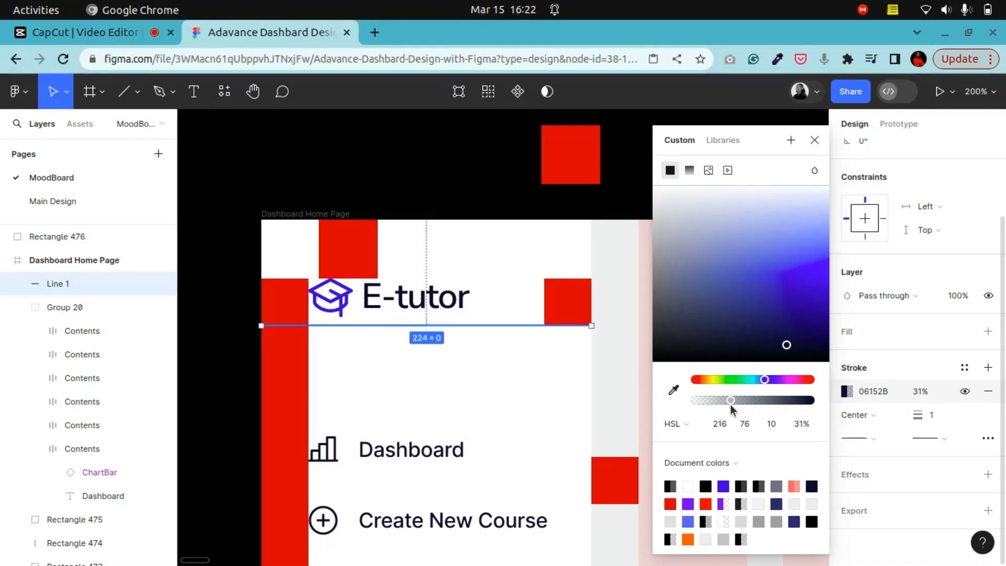
{"action": "left_click_drag", "start_coordinate": [730, 405], "coordinate": [731, 403]}
{"action": "left_click", "coordinate": [813, 141]}
Step: Move the top spacer square down to sit just below the divider line
{"action": "scroll", "coordinate": [519, 345], "scroll_direction": "down", "scroll_amount": 1}
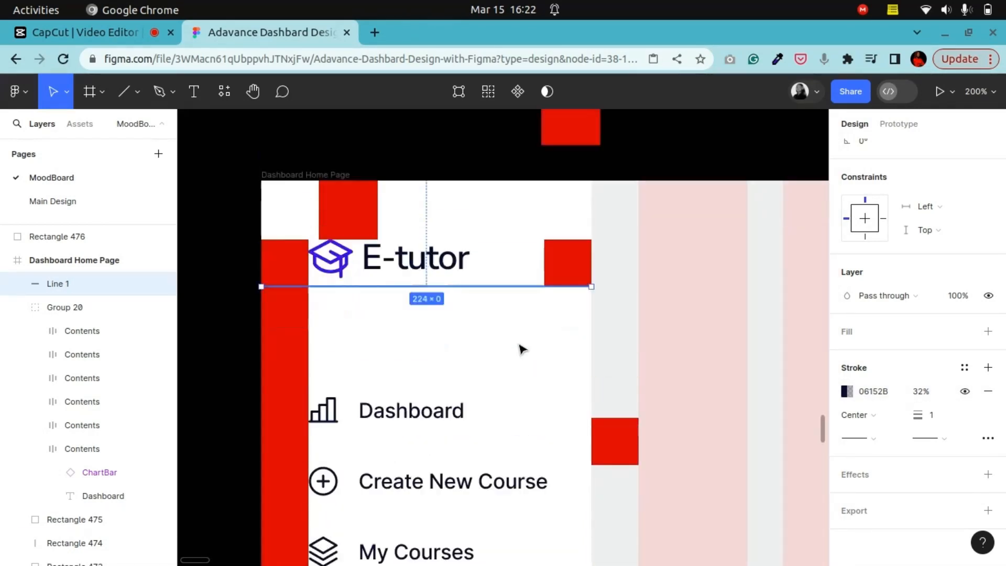
{"action": "left_click", "coordinate": [330, 212]}
{"action": "left_click_drag", "start_coordinate": [339, 214], "coordinate": [341, 320]}
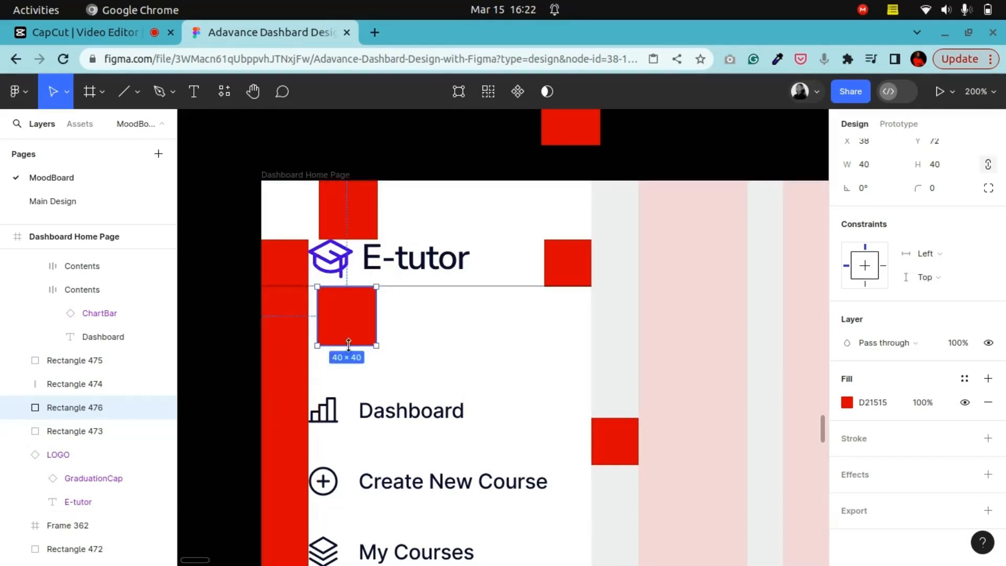
{"action": "scroll", "coordinate": [444, 317], "scroll_direction": "up", "scroll_amount": 4}
Step: Replace that spacer square with a copy of the 48 × 48 red square
{"action": "left_click", "coordinate": [800, 231]}
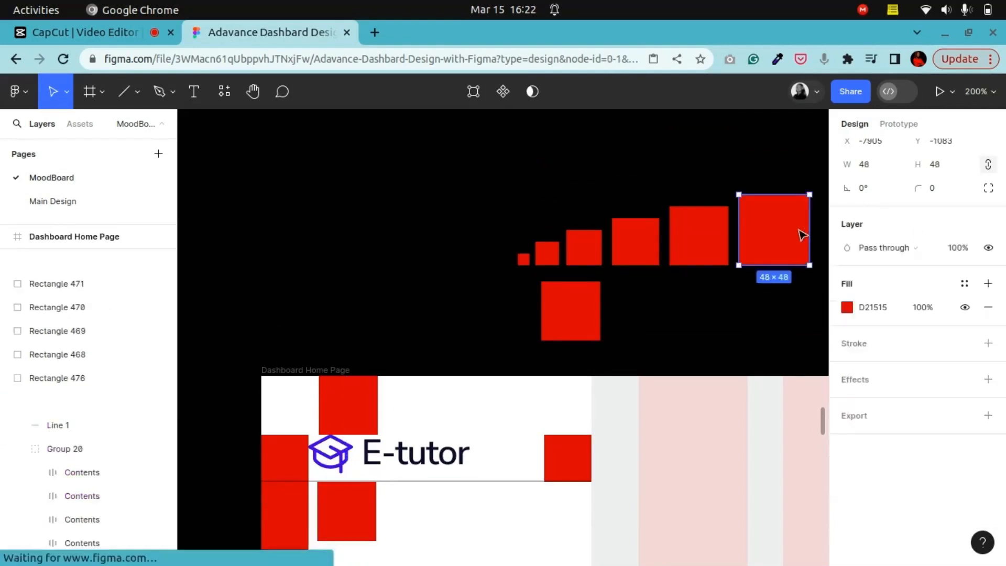
{"action": "right_click", "coordinate": [774, 230]}
{"action": "left_click", "coordinate": [791, 146]}
{"action": "scroll", "coordinate": [404, 336], "scroll_direction": "down", "scroll_amount": 4}
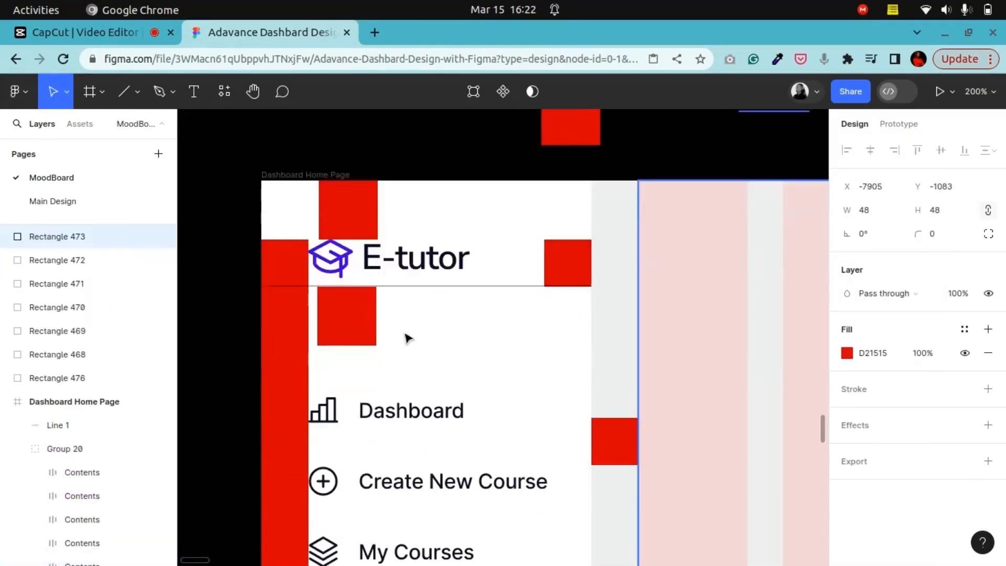
{"action": "left_click", "coordinate": [343, 326]}
{"action": "right_click", "coordinate": [343, 326]}
{"action": "left_click", "coordinate": [401, 165]}
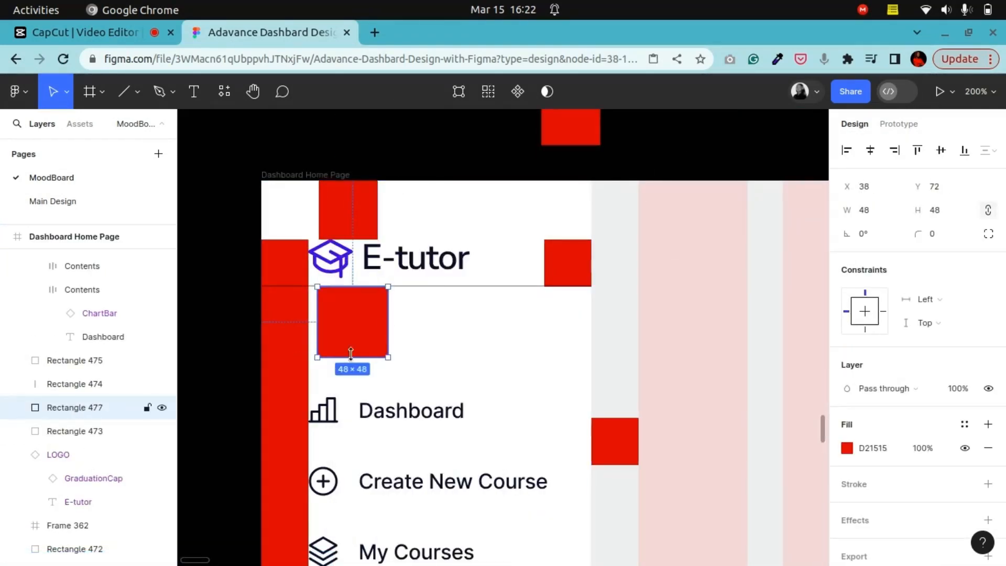
Step: Nudge the navigation group up to Y 117, right under the 48 px spacer
{"action": "left_click", "coordinate": [366, 422]}
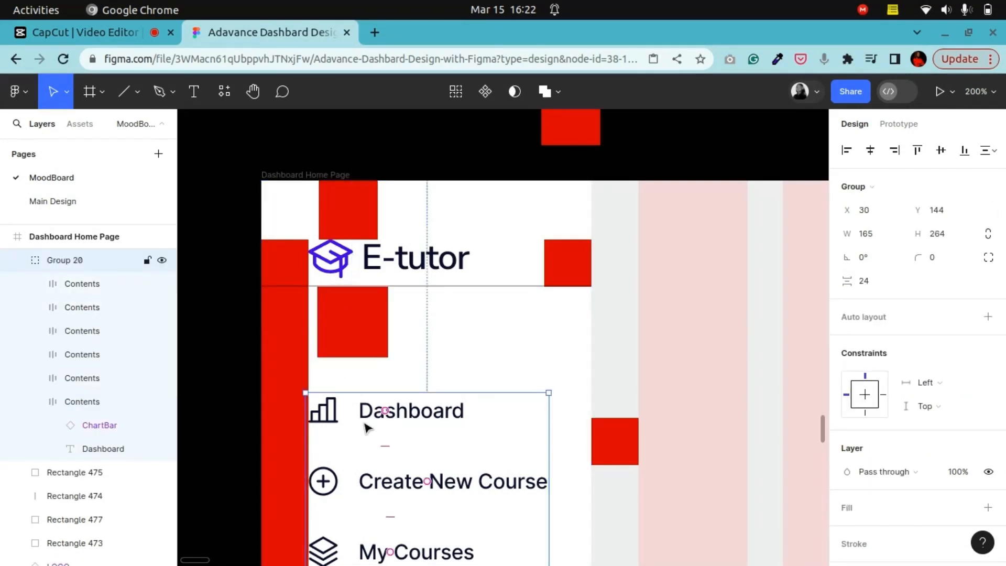
{"action": "key", "text": "Up"}
{"action": "key", "text": "Up"}
{"action": "key", "text": "Up"}
{"action": "key", "text": "Up"}
{"action": "key", "text": "Up"}
{"action": "key", "text": "Up"}
{"action": "key", "text": "Up"}
{"action": "key", "text": "Up"}
{"action": "key", "text": "Up"}
{"action": "key", "text": "Up"}
{"action": "key", "text": "Up"}
{"action": "key", "text": "Up"}
{"action": "key", "text": "Up"}
{"action": "key", "text": "Up"}
{"action": "key", "text": "Up"}
{"action": "key", "text": "Up"}
{"action": "key", "text": "Up"}
{"action": "key", "text": "Up"}
{"action": "key", "text": "Up"}
{"action": "key", "text": "Up"}
{"action": "key", "text": "Up"}
{"action": "key", "text": "Up"}
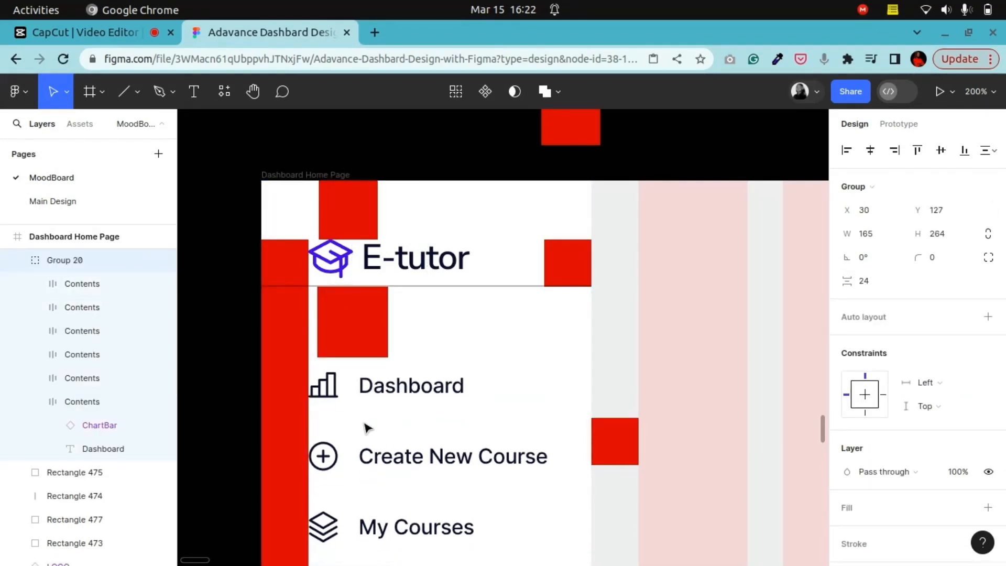
{"action": "key", "text": "Up"}
{"action": "key", "text": "Up"}
{"action": "key", "text": "Up"}
{"action": "key", "text": "Up"}
{"action": "key", "text": "Up"}
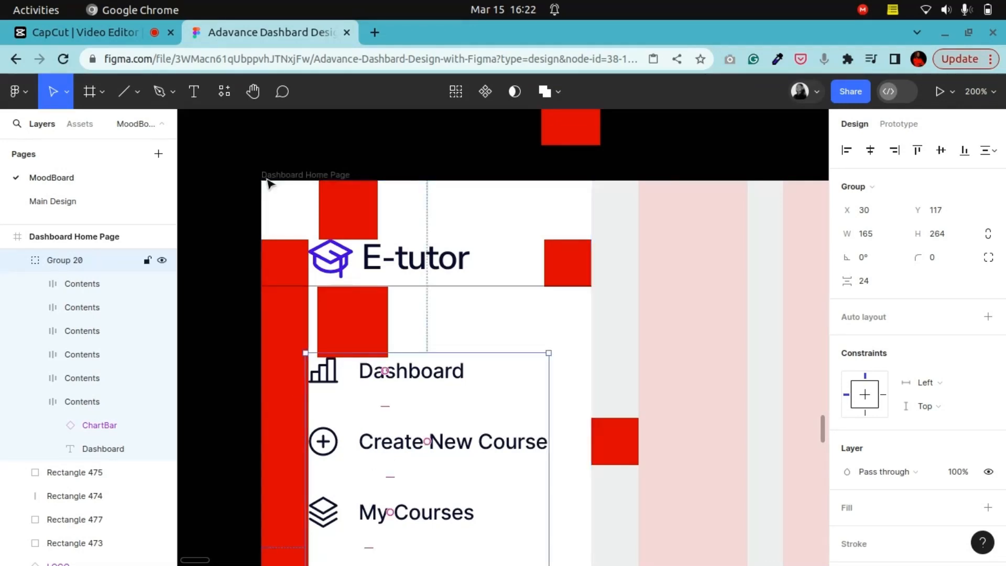
Step: Zoom in closely on the navigation icons and labels to inspect their alignment with the sidebar edge
{"action": "left_click", "coordinate": [253, 91]}
{"action": "scroll", "coordinate": [602, 288], "scroll_direction": "down", "scroll_amount": 3}
{"action": "scroll", "coordinate": [527, 289], "scroll_direction": "up", "scroll_amount": 5}
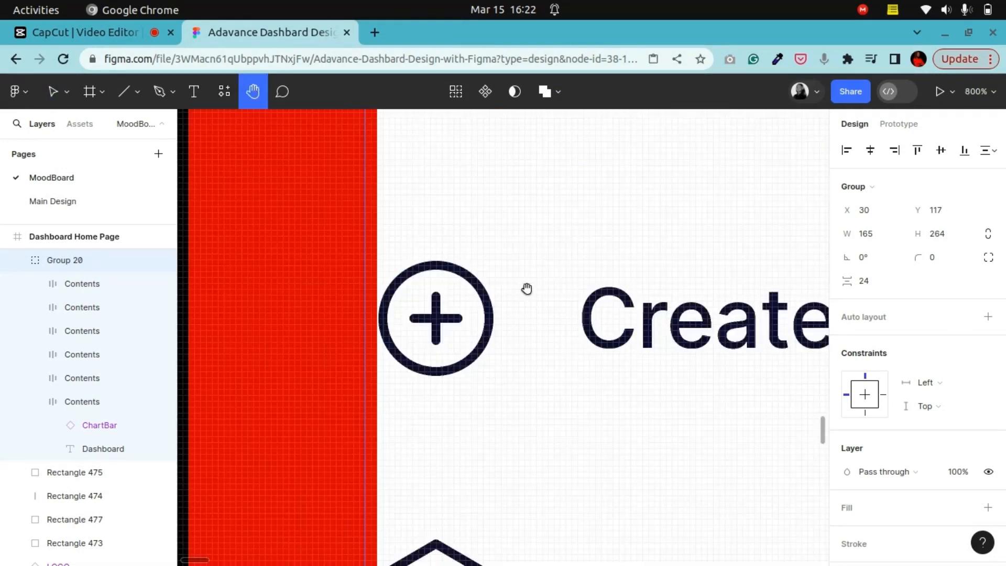
{"action": "scroll", "coordinate": [478, 287], "scroll_direction": "up", "scroll_amount": 5}
{"action": "scroll", "coordinate": [445, 314], "scroll_direction": "right", "scroll_amount": 1}
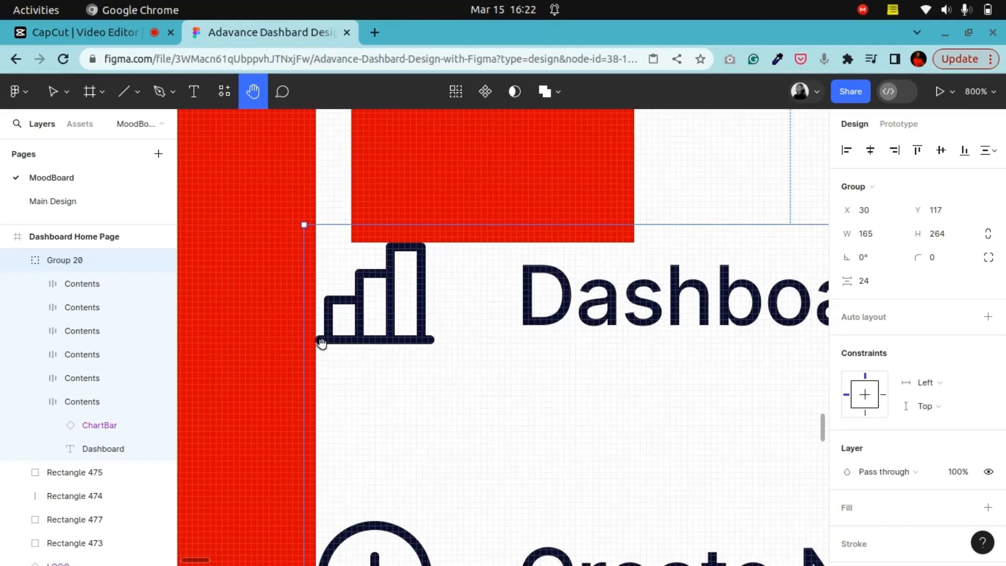
{"action": "scroll", "coordinate": [392, 353], "scroll_direction": "down", "scroll_amount": 4}
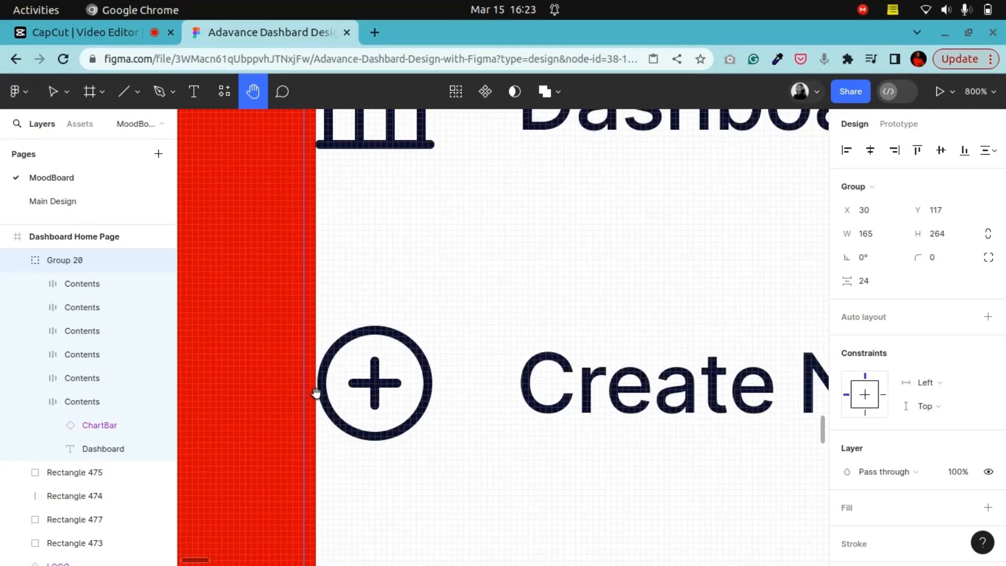
{"action": "scroll", "coordinate": [327, 386], "scroll_direction": "up", "scroll_amount": 5}
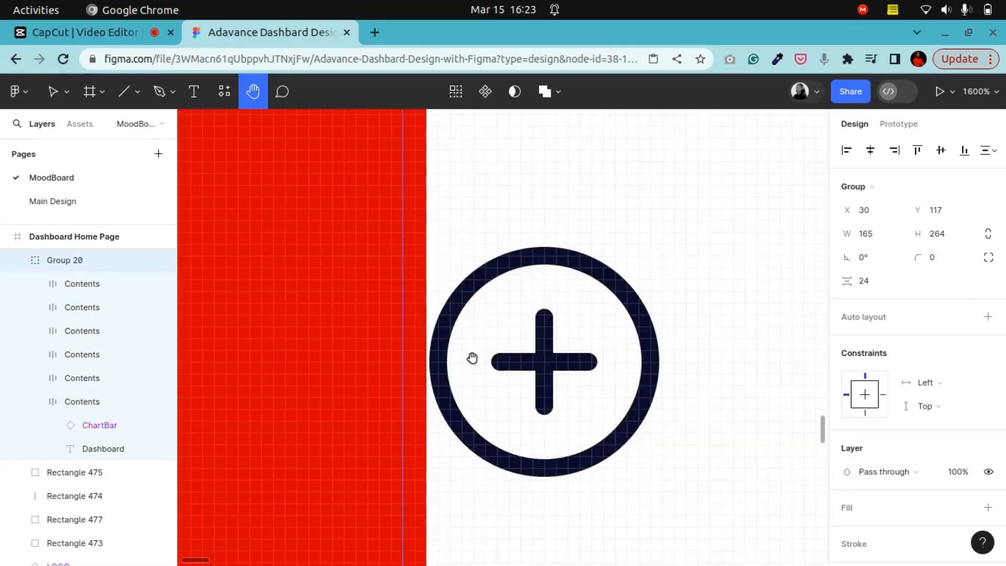
{"action": "scroll", "coordinate": [386, 388], "scroll_direction": "down", "scroll_amount": 4}
{"action": "scroll", "coordinate": [409, 332], "scroll_direction": "up", "scroll_amount": 5}
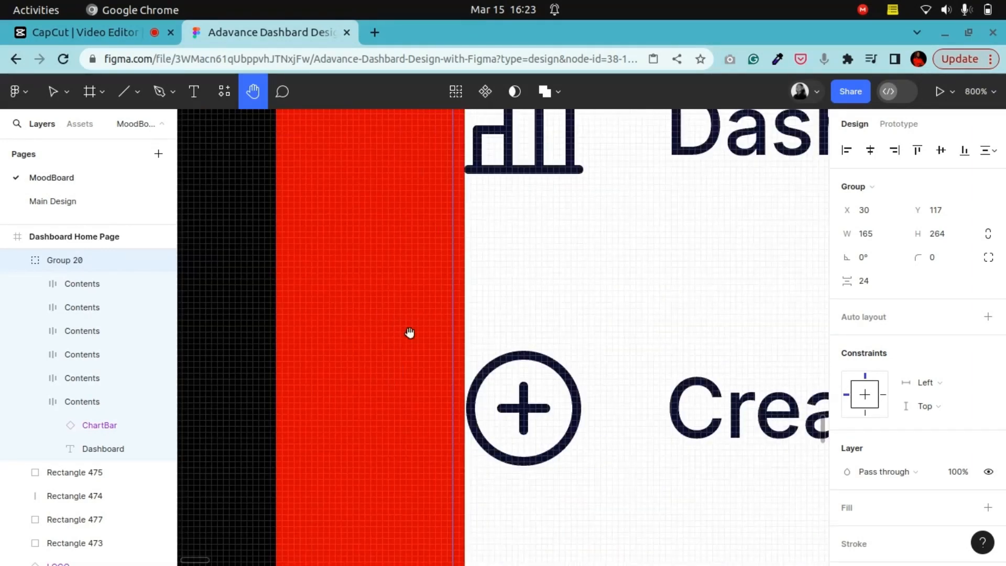
{"action": "scroll", "coordinate": [503, 366], "scroll_direction": "up", "scroll_amount": 3}
{"action": "scroll", "coordinate": [503, 366], "scroll_direction": "up", "scroll_amount": 2}
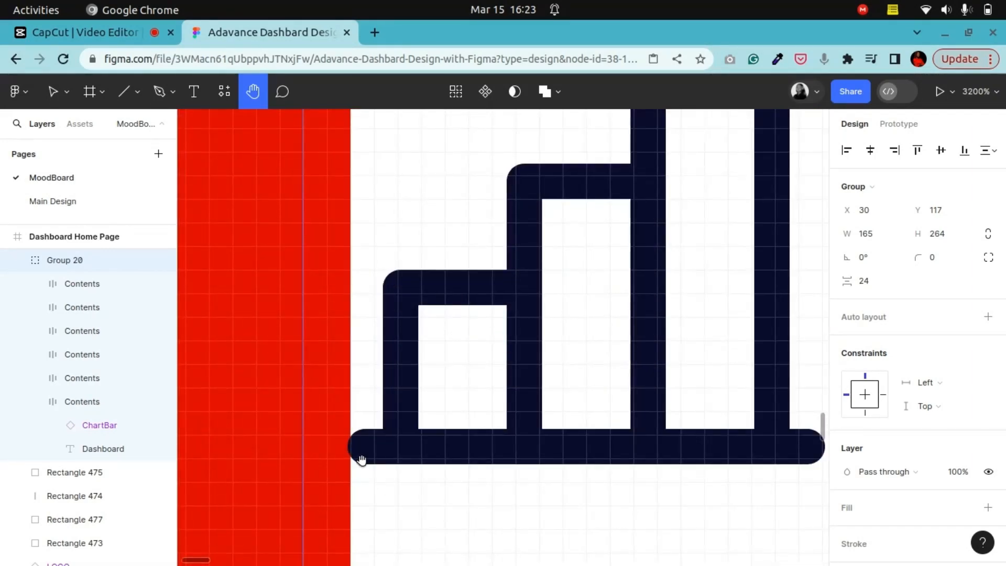
{"action": "scroll", "coordinate": [367, 458], "scroll_direction": "down", "scroll_amount": 5}
{"action": "scroll", "coordinate": [523, 490], "scroll_direction": "down", "scroll_amount": 6}
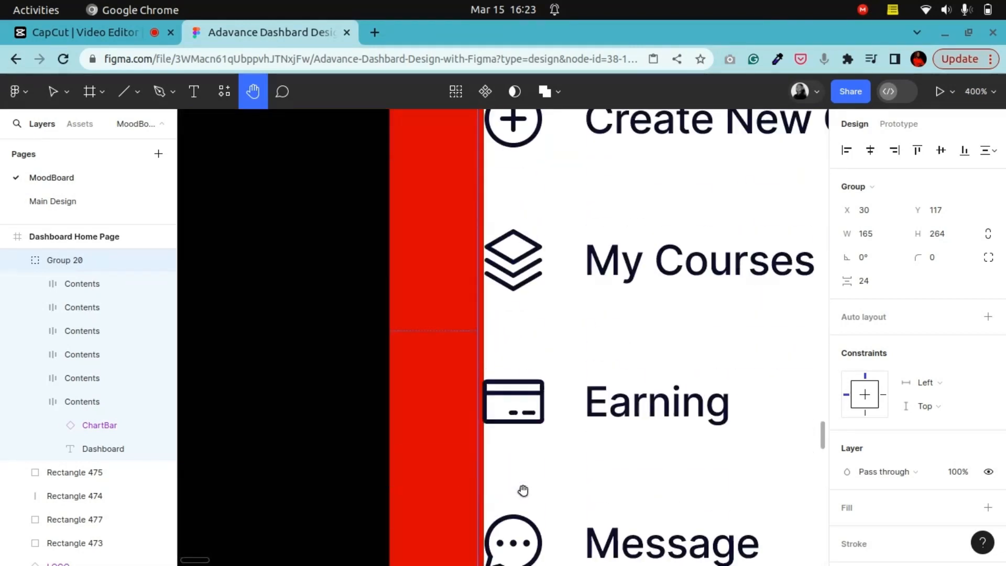
{"action": "scroll", "coordinate": [572, 476], "scroll_direction": "down", "scroll_amount": 4}
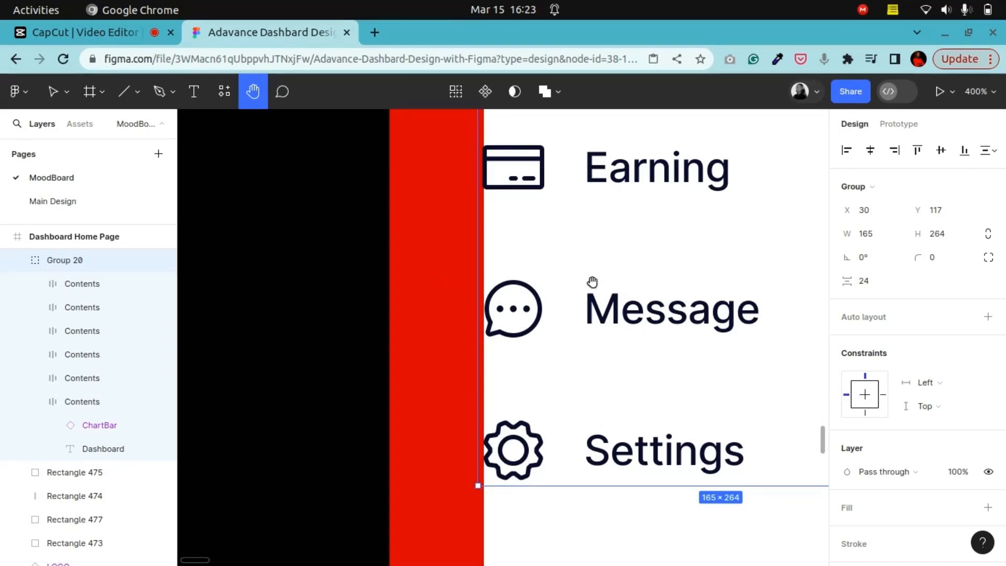
{"action": "left_click_drag", "start_coordinate": [592, 282], "coordinate": [454, 543]}
{"action": "scroll", "coordinate": [436, 328], "scroll_direction": "up", "scroll_amount": 6}
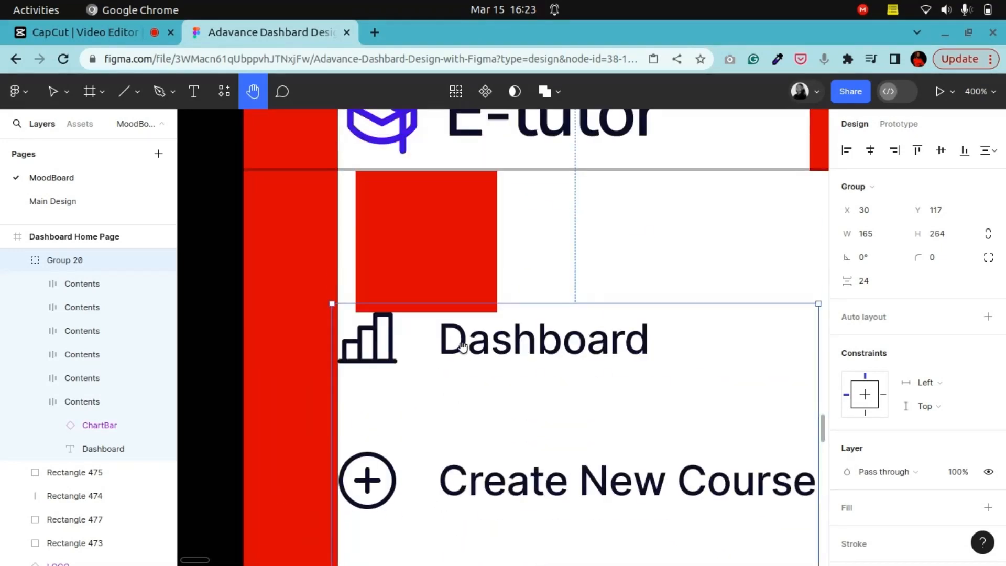
{"action": "scroll", "coordinate": [462, 297], "scroll_direction": "down", "scroll_amount": 1}
{"action": "scroll", "coordinate": [462, 297], "scroll_direction": "down", "scroll_amount": 5}
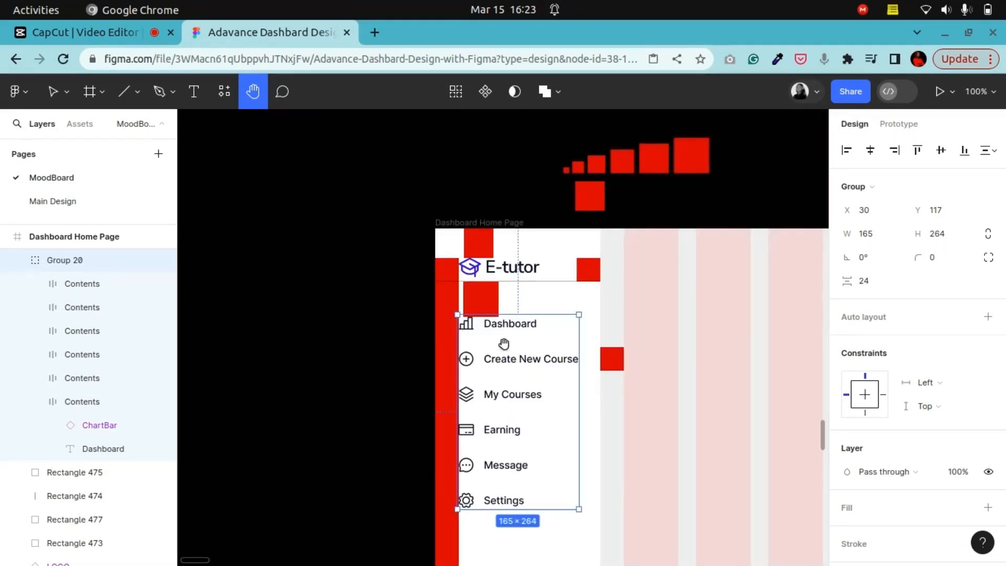
{"action": "scroll", "coordinate": [459, 294], "scroll_direction": "up", "scroll_amount": 3}
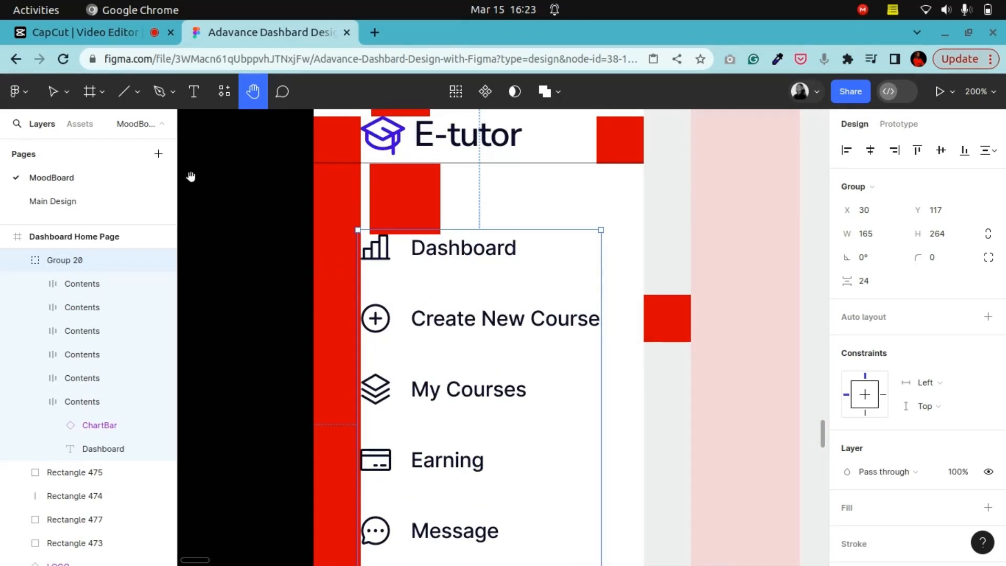
Step: Change the font of all six sidebar navigation labels to Nunito Sans
{"action": "double_click", "coordinate": [477, 252]}
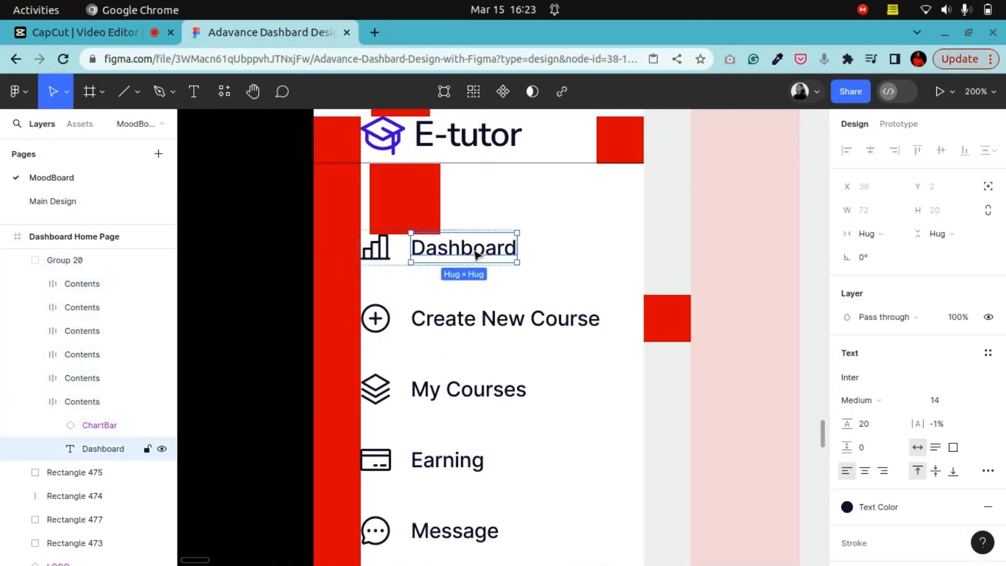
{"action": "left_click", "coordinate": [507, 328], "text": "shift"}
{"action": "left_click", "coordinate": [472, 395], "text": "shift"}
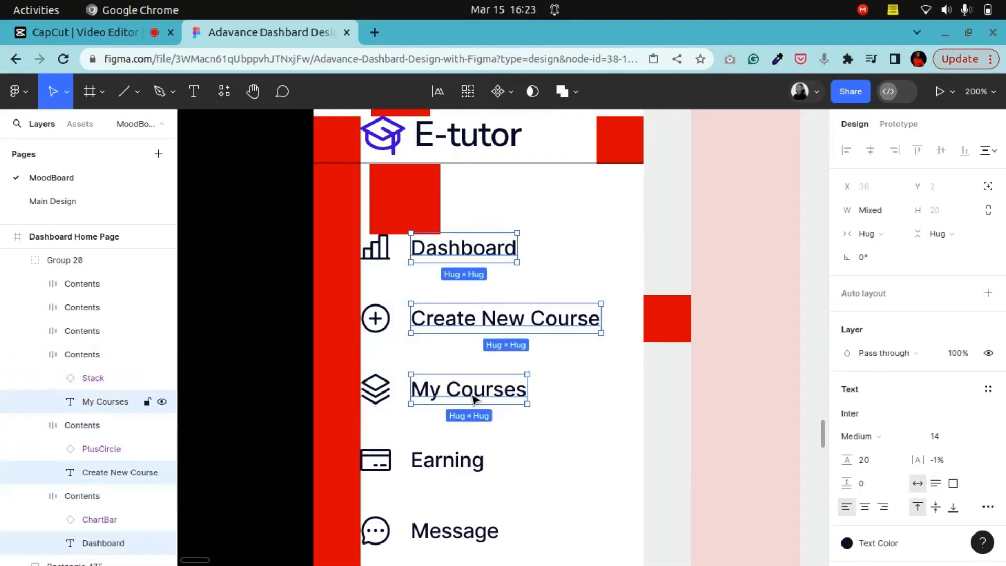
{"action": "left_click", "coordinate": [461, 463], "text": "shift"}
{"action": "left_click", "coordinate": [471, 532], "text": "shift"}
{"action": "scroll", "coordinate": [473, 503], "scroll_direction": "down", "scroll_amount": 3}
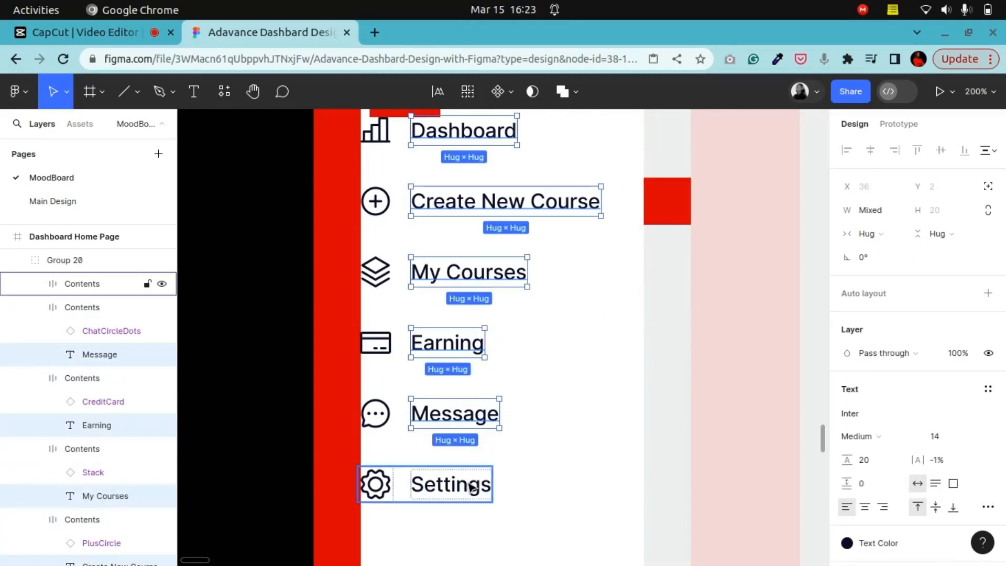
{"action": "left_click", "coordinate": [473, 487], "text": "shift"}
{"action": "left_click", "coordinate": [859, 439]}
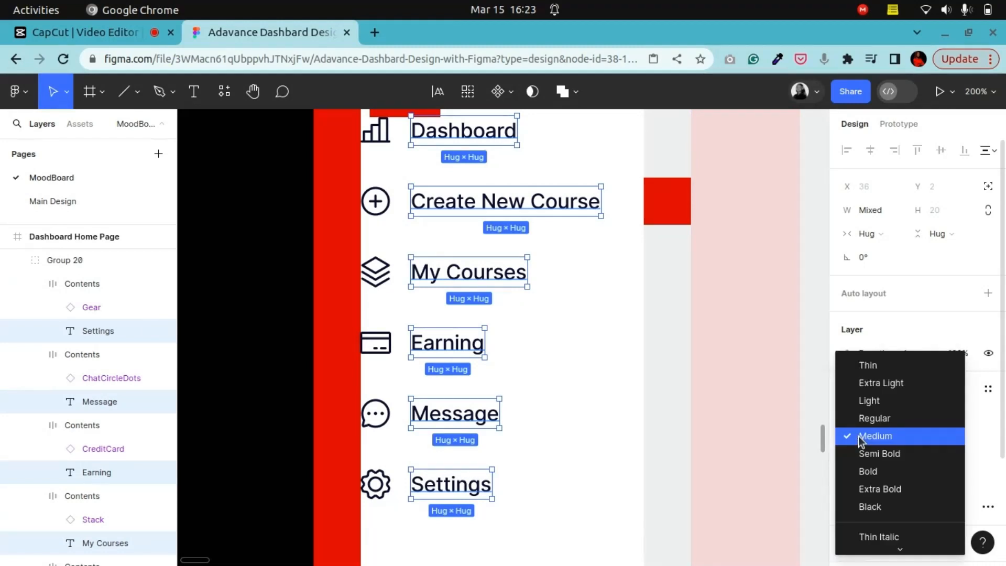
{"action": "left_click", "coordinate": [859, 439]}
{"action": "left_click", "coordinate": [872, 412]}
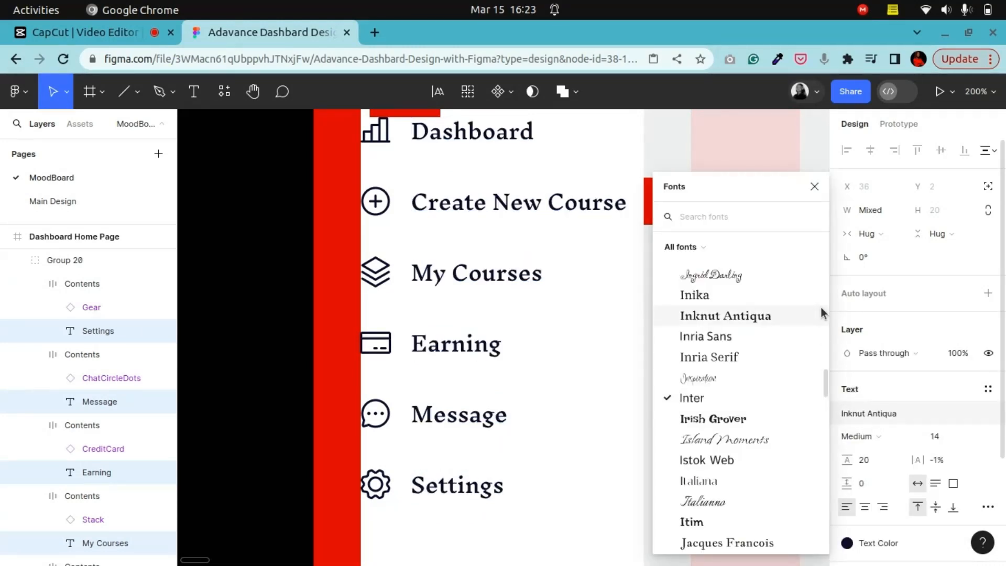
{"action": "type", "text": "nu"}
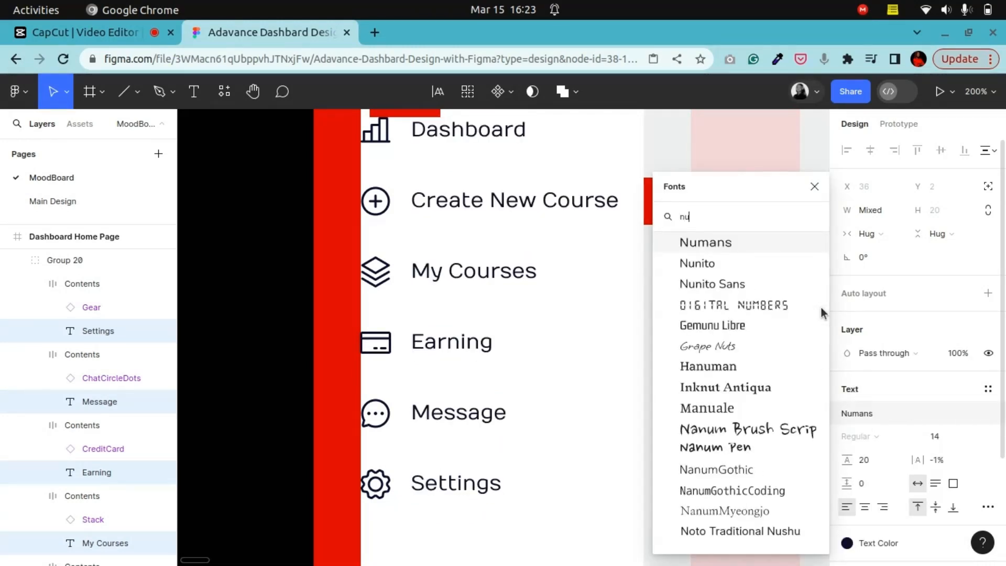
{"action": "left_click", "coordinate": [735, 286]}
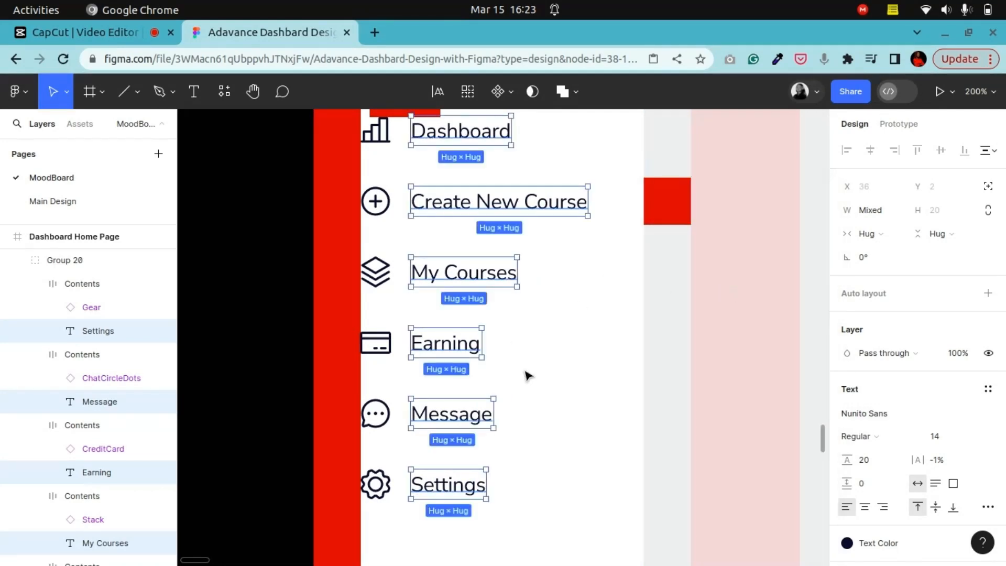
Step: Locate and select the Sign-out navigation item in the reference dashboard design
{"action": "scroll", "coordinate": [528, 375], "scroll_direction": "up", "scroll_amount": 3}
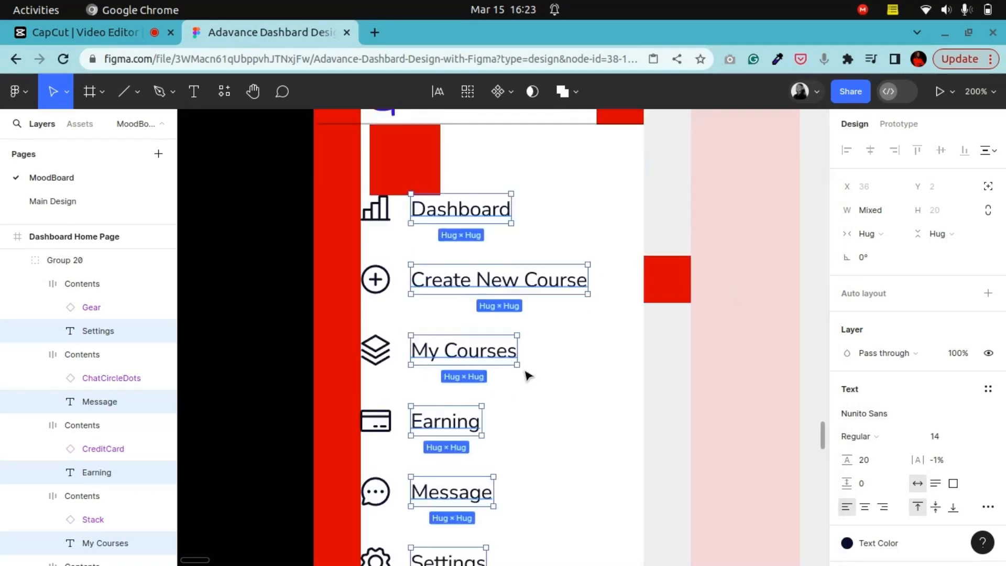
{"action": "left_click", "coordinate": [273, 315]}
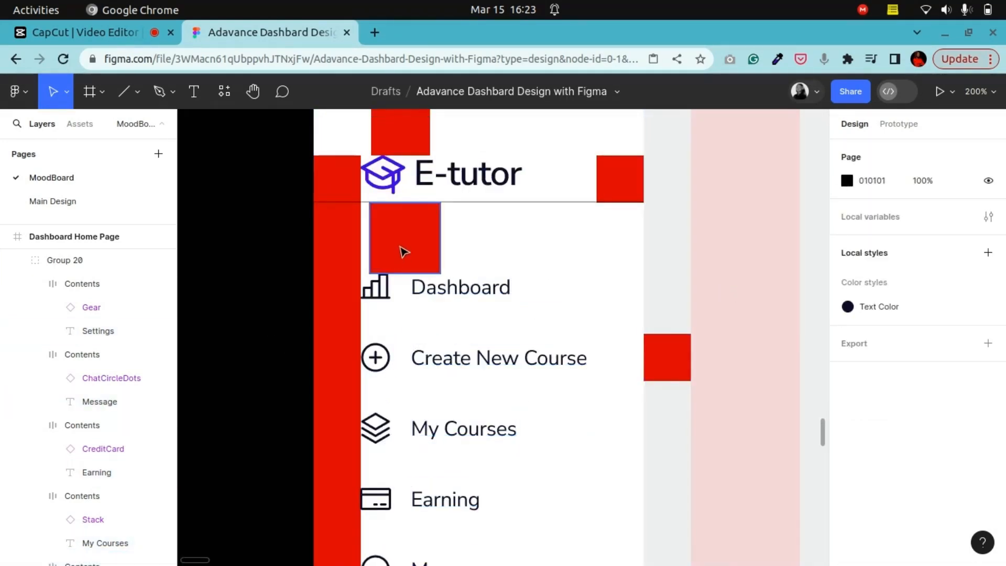
{"action": "scroll", "coordinate": [413, 325], "scroll_direction": "down", "scroll_amount": 6}
{"action": "key", "text": "minus"}
{"action": "key", "text": "minus"}
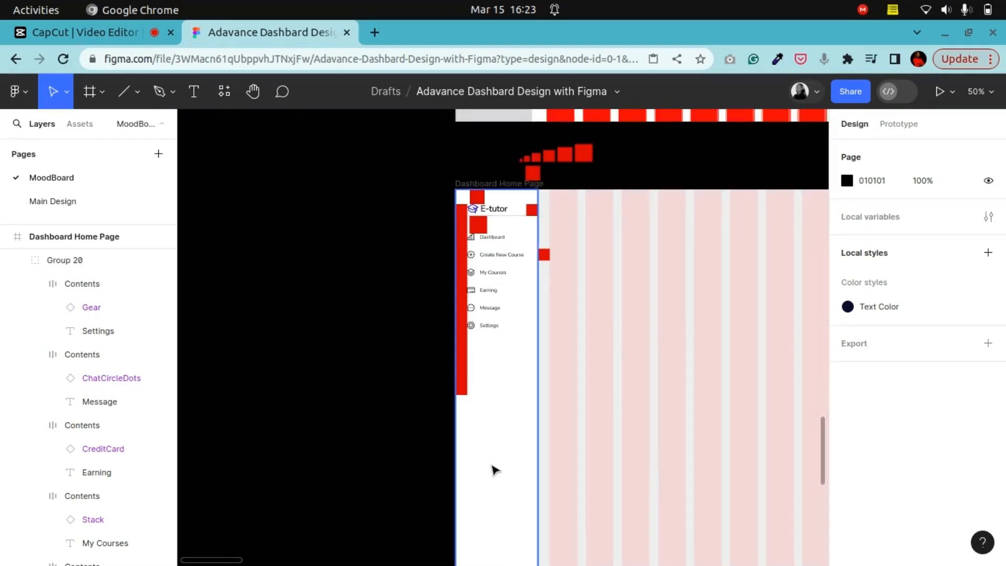
{"action": "left_click", "coordinate": [253, 91]}
{"action": "left_click_drag", "start_coordinate": [702, 251], "coordinate": [332, 496]}
{"action": "left_click_drag", "start_coordinate": [759, 325], "coordinate": [237, 411]}
{"action": "left_click_drag", "start_coordinate": [639, 358], "coordinate": [328, 309]}
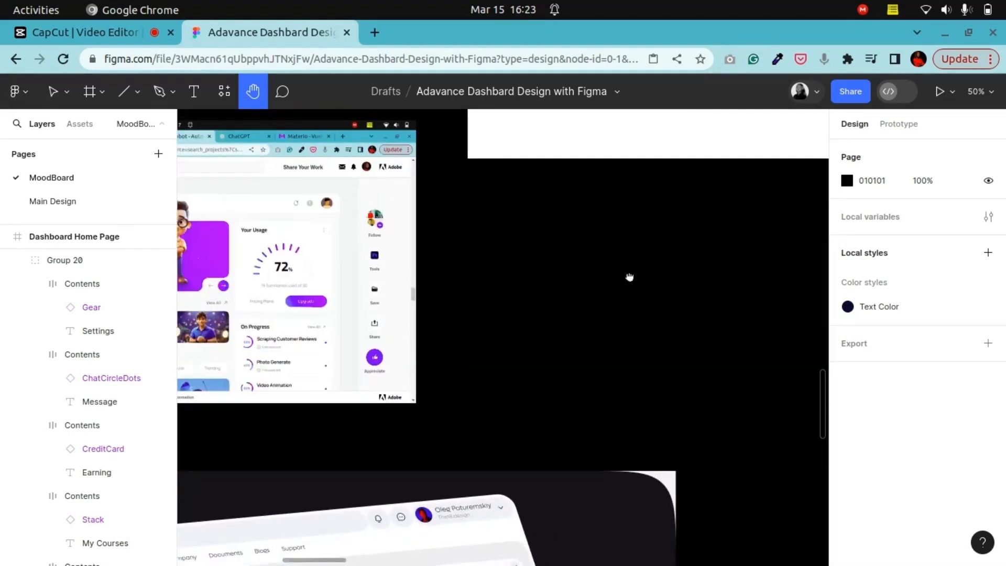
{"action": "left_click_drag", "start_coordinate": [718, 171], "coordinate": [294, 477]}
{"action": "left_click_drag", "start_coordinate": [591, 319], "coordinate": [385, 396]}
{"action": "left_click_drag", "start_coordinate": [609, 259], "coordinate": [563, 397]}
{"action": "key", "text": "plus"}
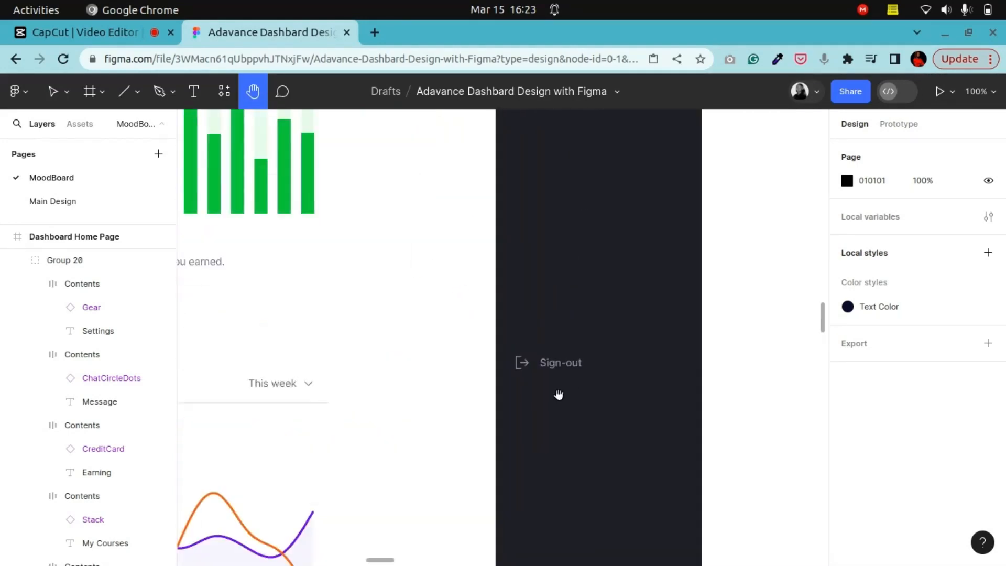
{"action": "left_click", "coordinate": [53, 92]}
{"action": "scroll", "coordinate": [471, 320], "scroll_direction": "down", "scroll_amount": 2}
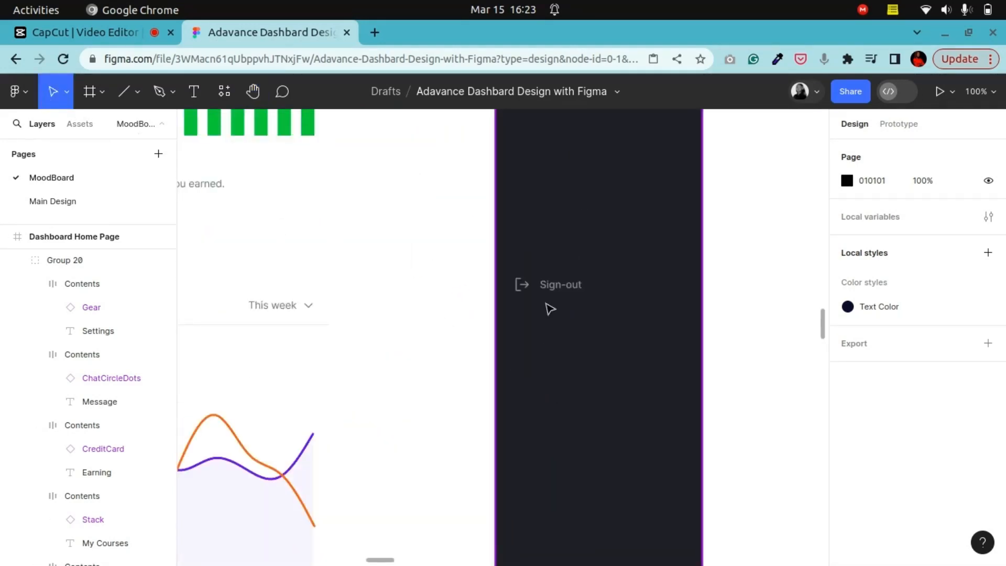
{"action": "left_click", "coordinate": [550, 294]}
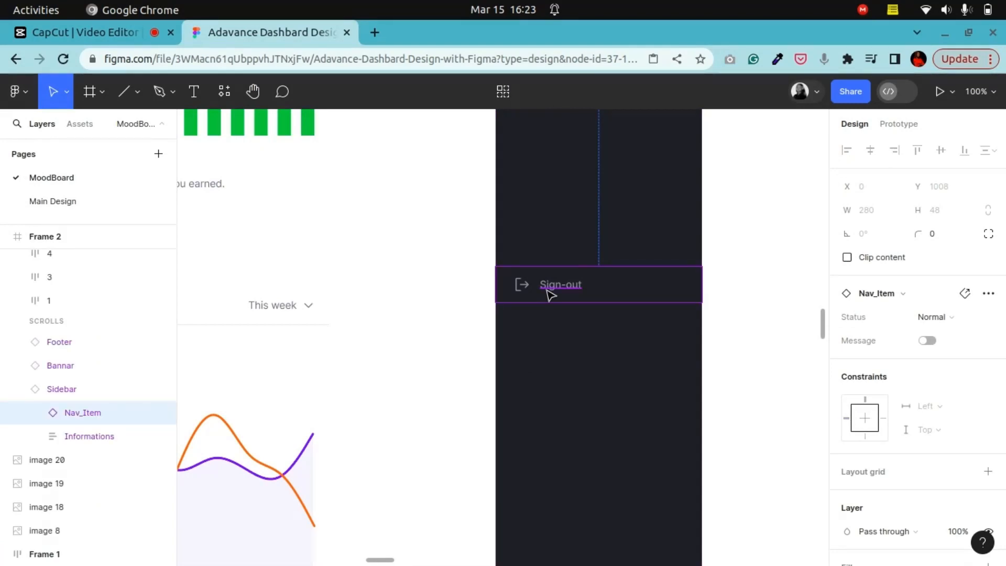
Step: Extend the sidebar's red strip down to a height of 984 so it reaches the frame's bottom edge
{"action": "key", "text": "minus"}
{"action": "key", "text": "minus"}
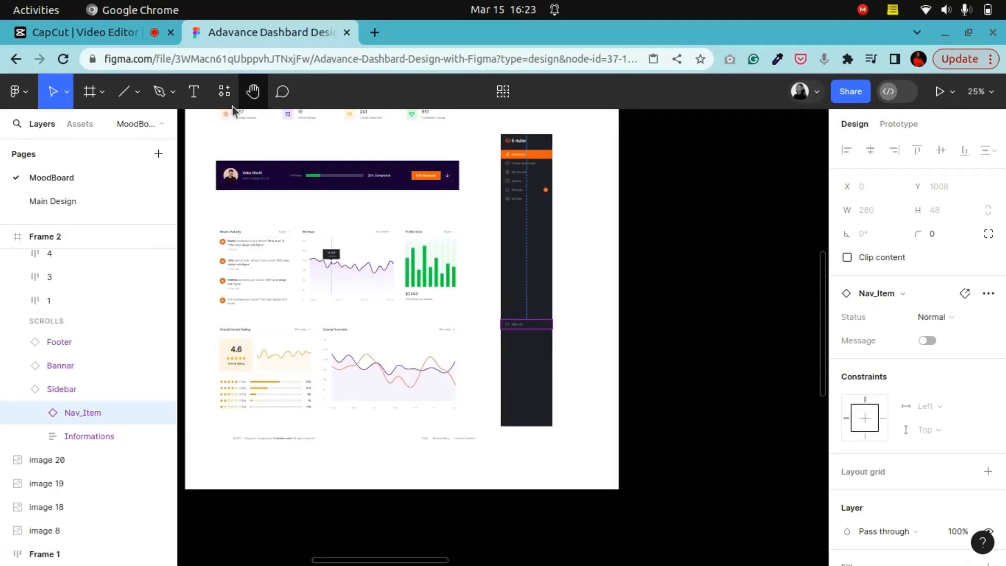
{"action": "key", "text": "h"}
{"action": "left_click_drag", "start_coordinate": [338, 365], "coordinate": [754, 182]}
{"action": "left_click_drag", "start_coordinate": [419, 515], "coordinate": [615, 339]}
{"action": "left_click_drag", "start_coordinate": [414, 388], "coordinate": [602, 383]}
{"action": "left_click_drag", "start_coordinate": [464, 356], "coordinate": [591, 337]}
{"action": "scroll", "coordinate": [514, 352], "scroll_direction": "up", "scroll_amount": 6}
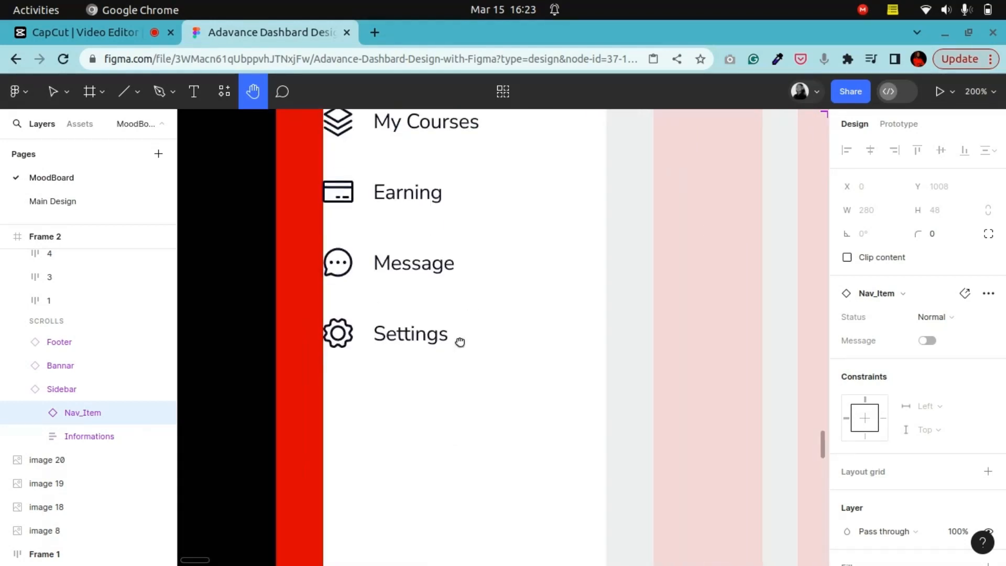
{"action": "key", "text": "minus"}
{"action": "left_click_drag", "start_coordinate": [458, 381], "coordinate": [402, 213]}
{"action": "left_click_drag", "start_coordinate": [411, 272], "coordinate": [400, 287]}
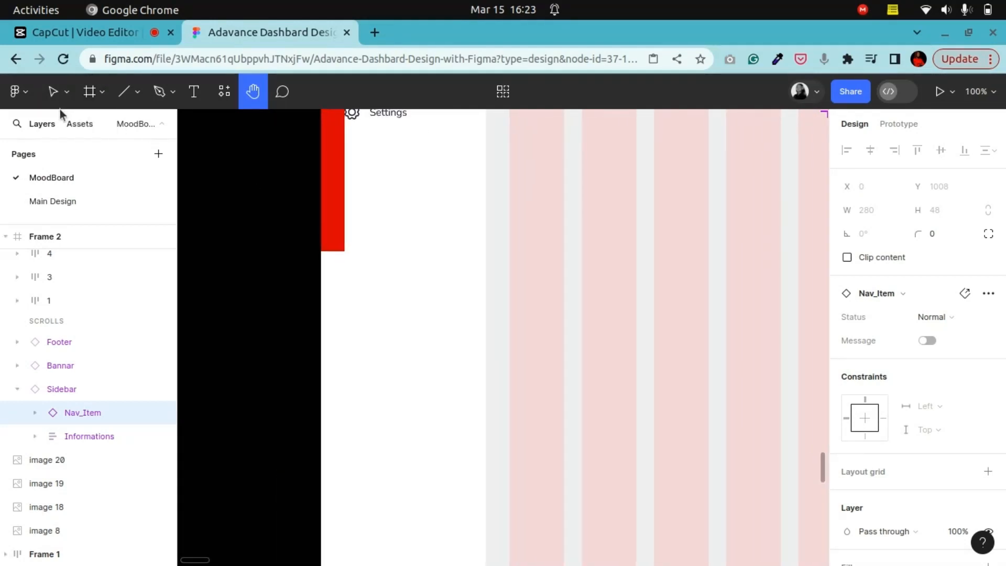
{"action": "left_click", "coordinate": [55, 93]}
{"action": "left_click", "coordinate": [333, 239]}
{"action": "left_click_drag", "start_coordinate": [332, 251], "coordinate": [332, 547]}
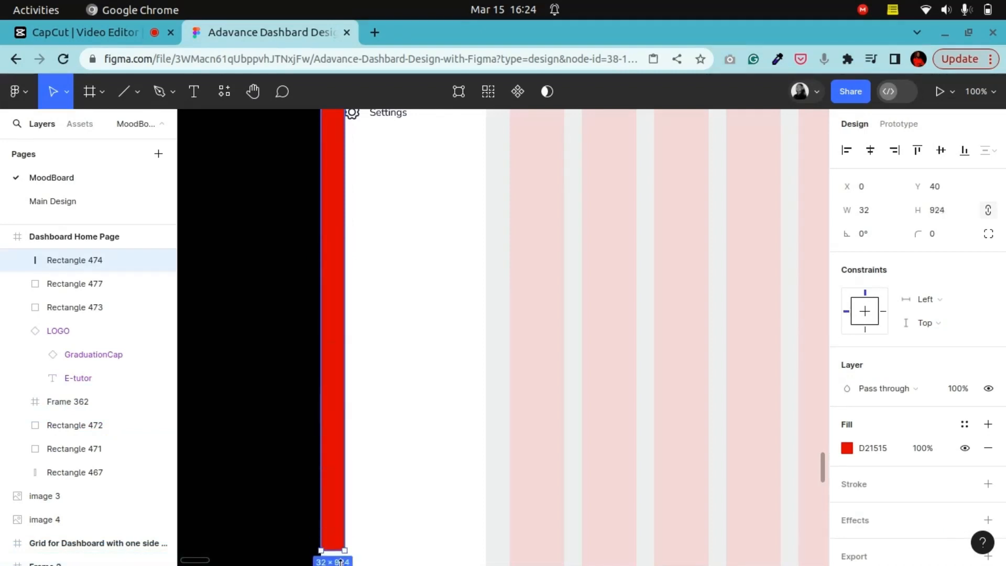
{"action": "left_click_drag", "start_coordinate": [344, 446], "coordinate": [345, 436]}
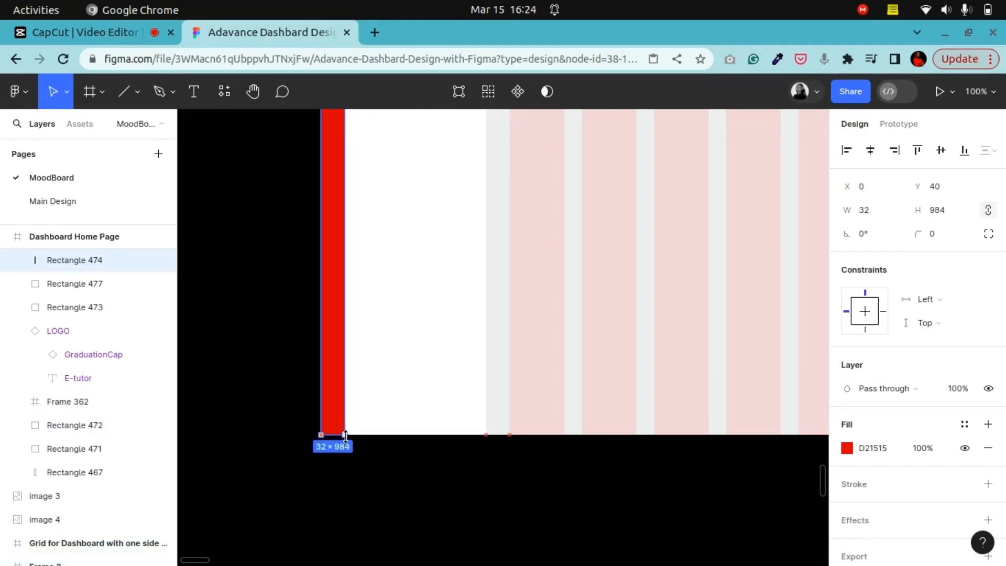
Step: Paste the Sign-out item into the sidebar below the navigation list
{"action": "left_click", "coordinate": [263, 354]}
{"action": "scroll", "coordinate": [269, 359], "scroll_direction": "up", "scroll_amount": 5}
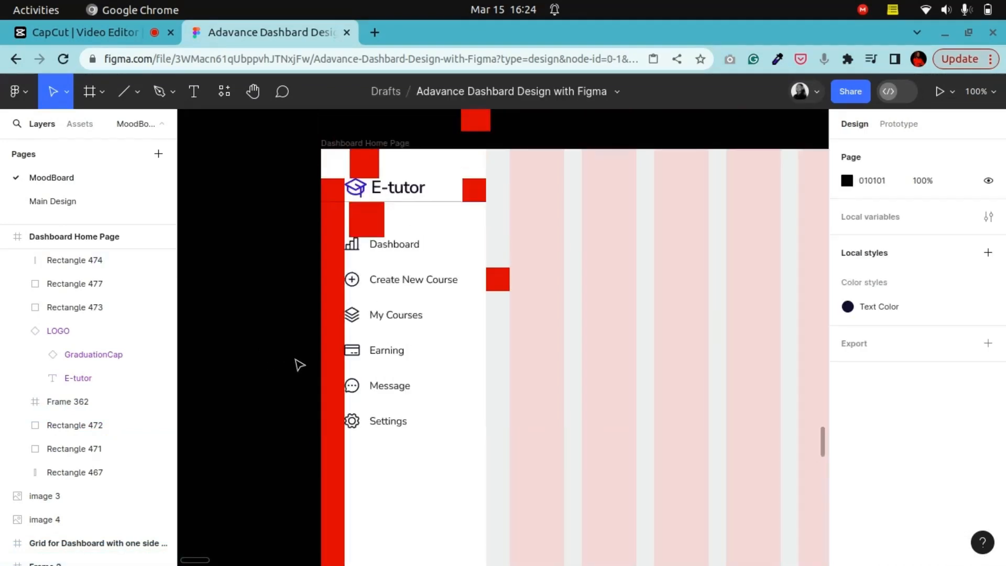
{"action": "scroll", "coordinate": [302, 364], "scroll_direction": "down", "scroll_amount": 2}
{"action": "right_click", "coordinate": [282, 335]}
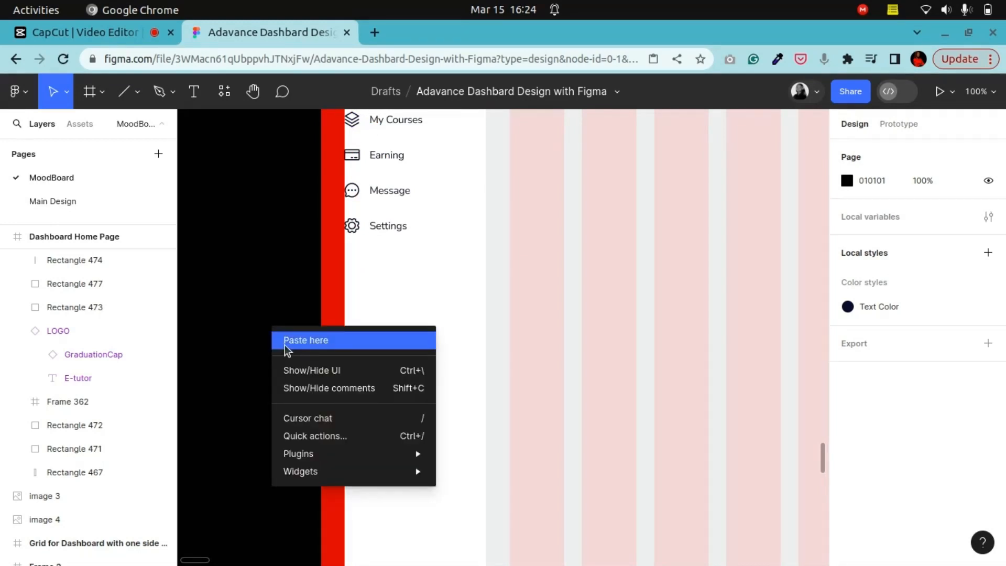
{"action": "left_click", "coordinate": [284, 345]}
{"action": "left_click_drag", "start_coordinate": [312, 350], "coordinate": [368, 355]}
{"action": "left_click_drag", "start_coordinate": [238, 343], "coordinate": [425, 412]}
Step: Detach and ungroup the pasted Sign-out item and move its icon-and-label contents under the navigation
{"action": "double_click", "coordinate": [244, 342]}
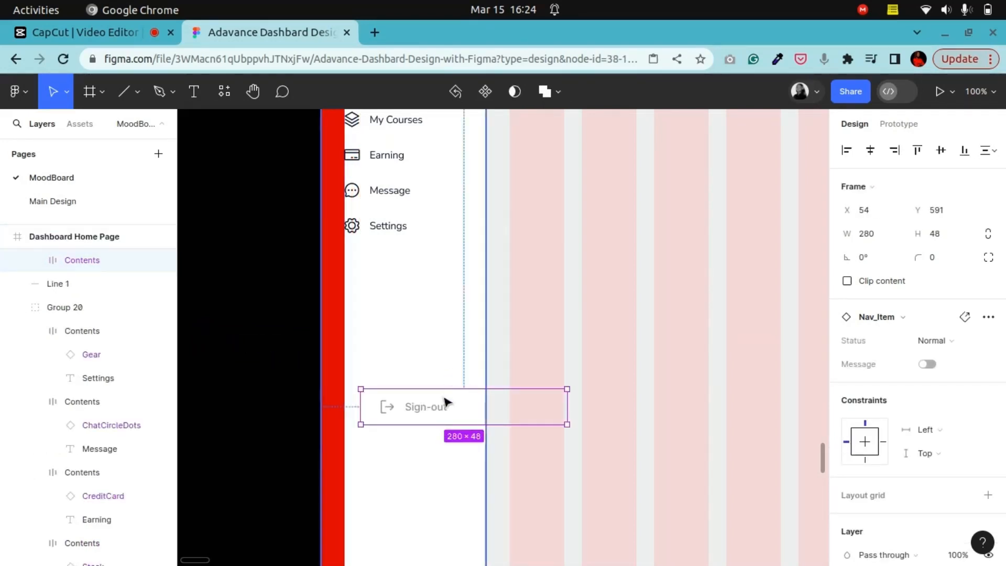
{"action": "left_click", "coordinate": [989, 317]}
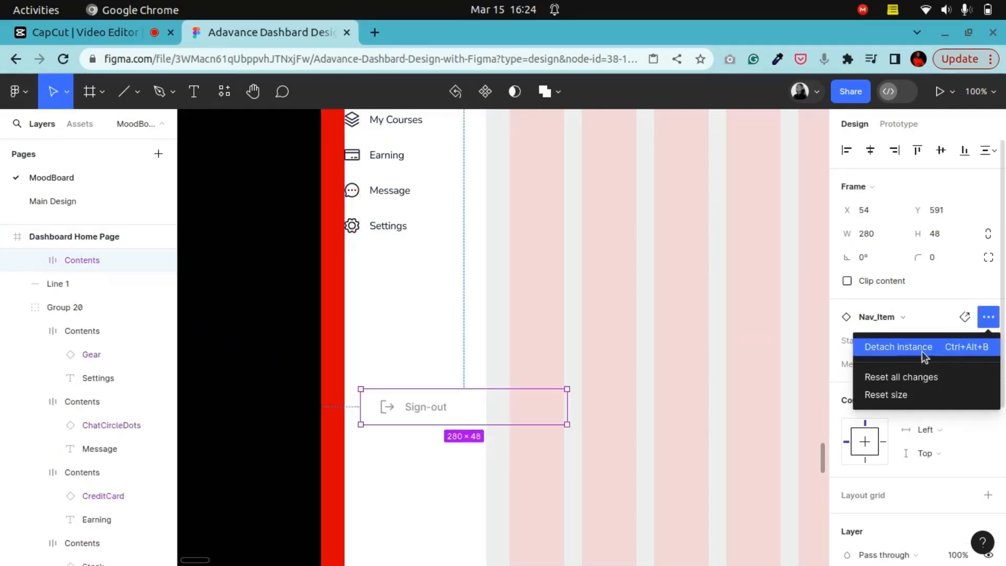
{"action": "right_click", "coordinate": [410, 416]}
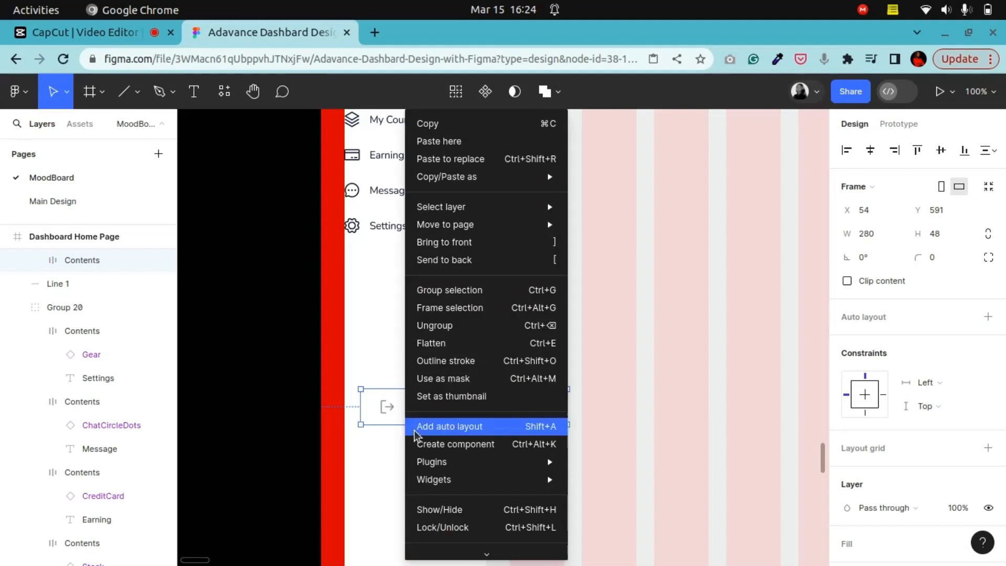
{"action": "left_click", "coordinate": [458, 330]}
{"action": "left_click_drag", "start_coordinate": [412, 412], "coordinate": [377, 371]}
Step: Paste the user profile card at the bottom of the sidebar
{"action": "scroll", "coordinate": [380, 404], "scroll_direction": "down", "scroll_amount": 3}
{"action": "scroll", "coordinate": [380, 414], "scroll_direction": "up", "scroll_amount": 3}
{"action": "scroll", "coordinate": [388, 241], "scroll_direction": "up", "scroll_amount": 5}
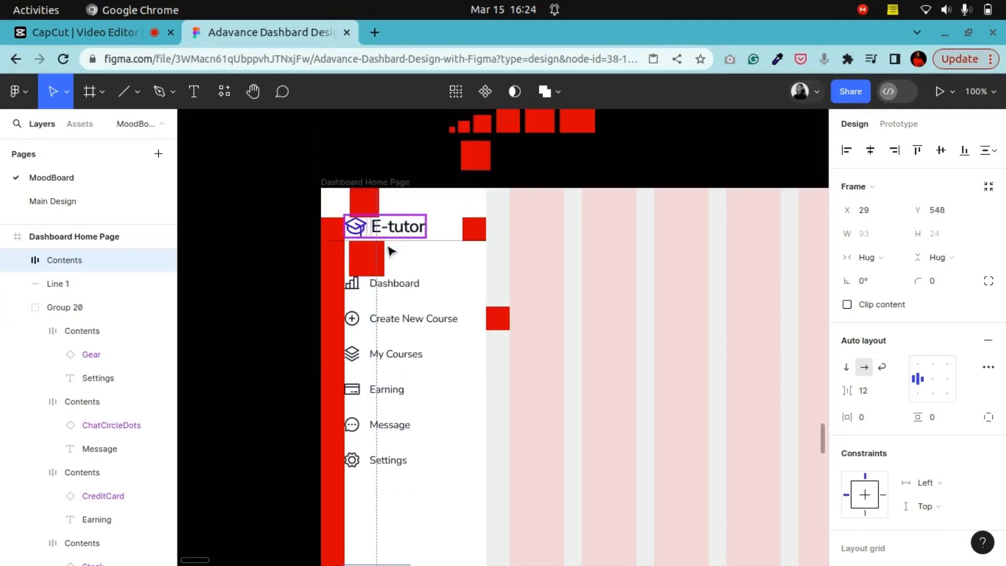
{"action": "scroll", "coordinate": [392, 361], "scroll_direction": "down", "scroll_amount": 4}
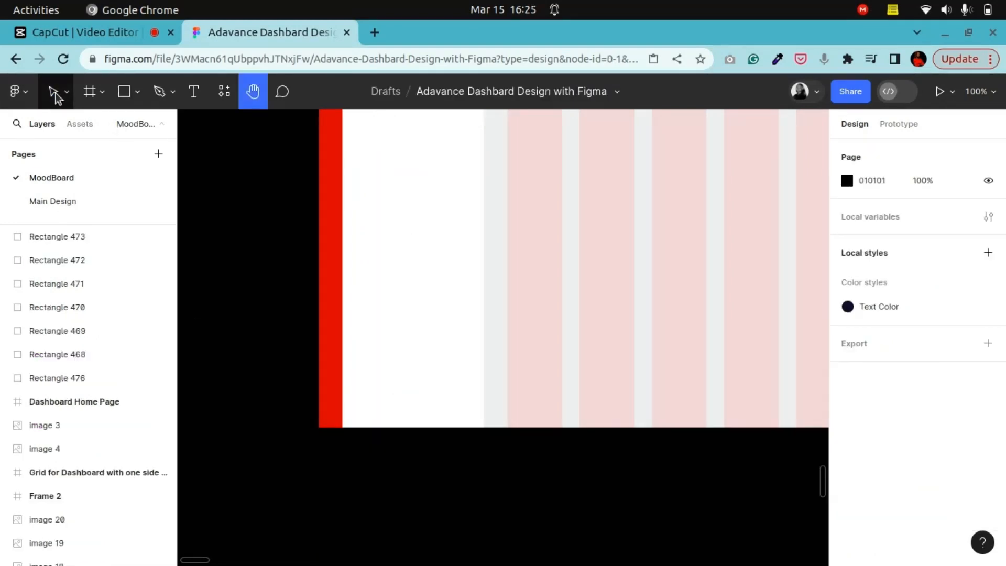
{"action": "right_click", "coordinate": [262, 314]}
{"action": "left_click", "coordinate": [263, 318]}
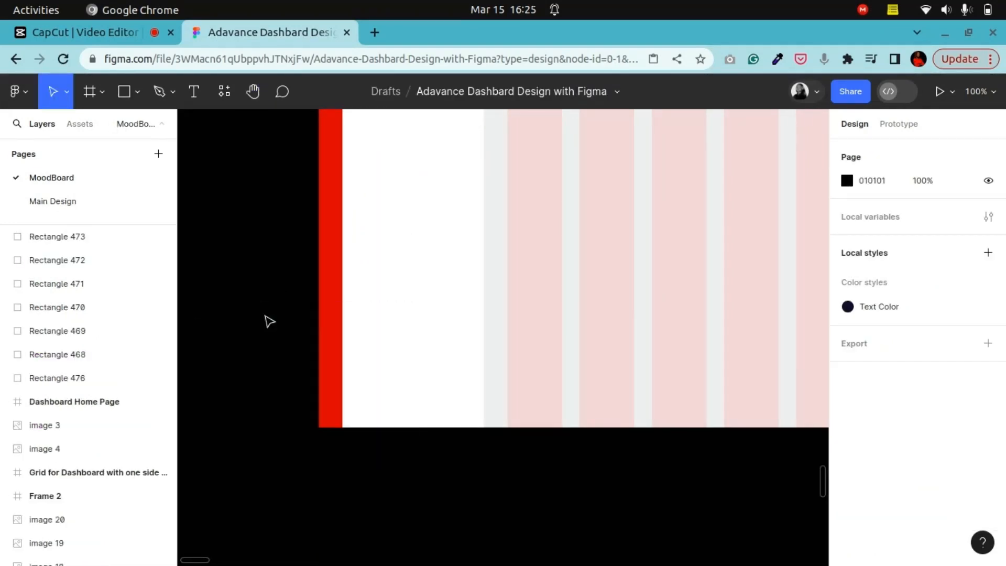
{"action": "left_click_drag", "start_coordinate": [306, 338], "coordinate": [387, 403]}
{"action": "left_click", "coordinate": [234, 369]}
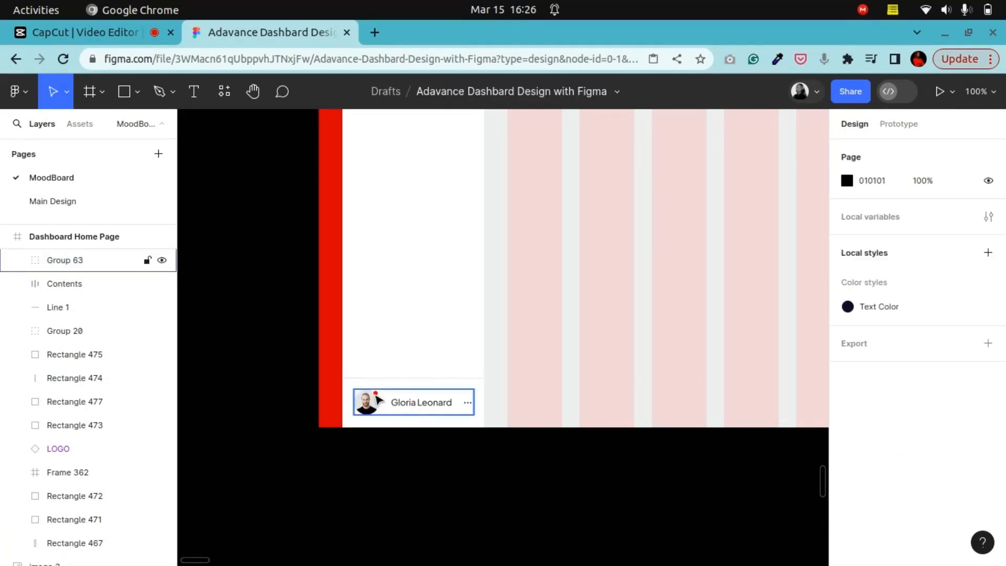
Step: Zoom in on the profile card and inspect its avatar, name and more-options elements
{"action": "left_click", "coordinate": [253, 91]}
{"action": "left_click_drag", "start_coordinate": [348, 351], "coordinate": [441, 316]}
{"action": "scroll", "coordinate": [440, 317], "scroll_direction": "up", "scroll_amount": 10, "text": "ctrl"}
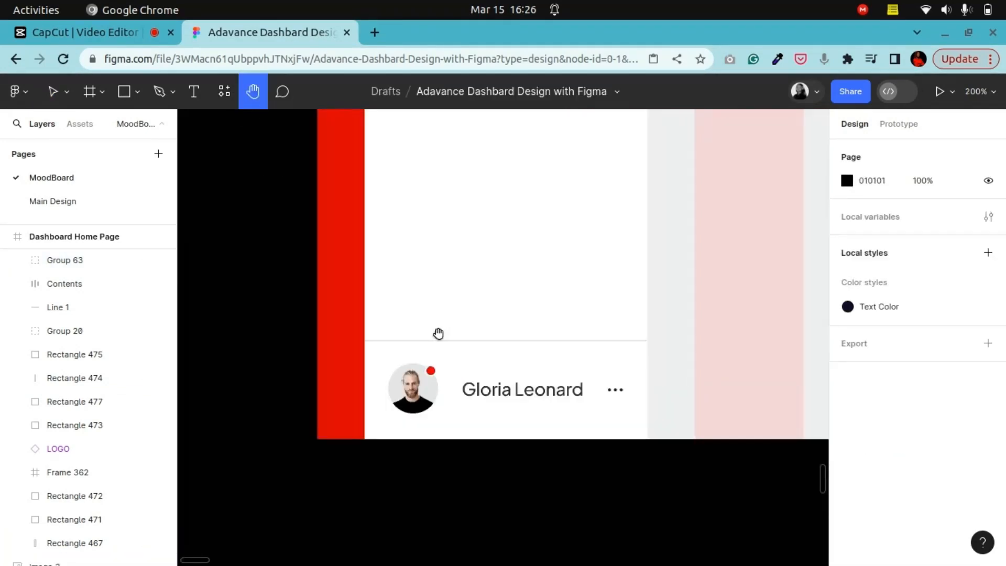
{"action": "left_click", "coordinate": [52, 91]}
{"action": "left_click", "coordinate": [353, 339]}
{"action": "left_click", "coordinate": [354, 340]}
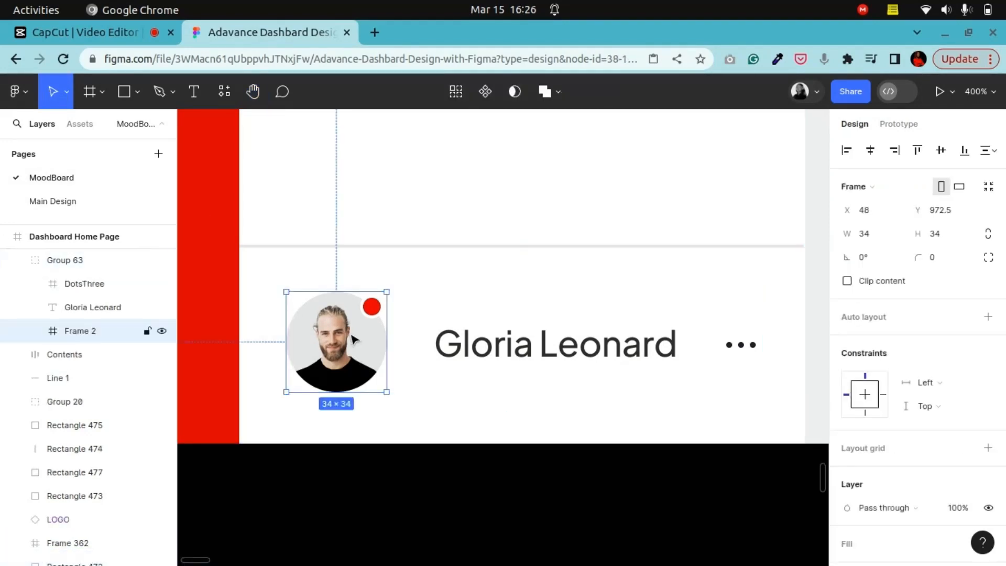
{"action": "left_click", "coordinate": [372, 314]}
{"action": "left_click", "coordinate": [411, 506]}
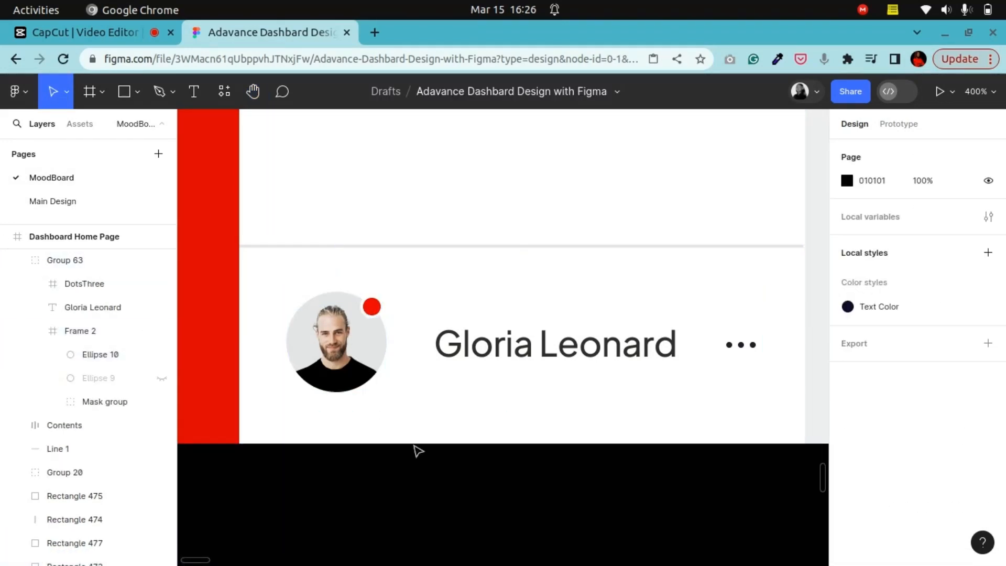
{"action": "left_click", "coordinate": [494, 347]}
{"action": "left_click", "coordinate": [494, 348]}
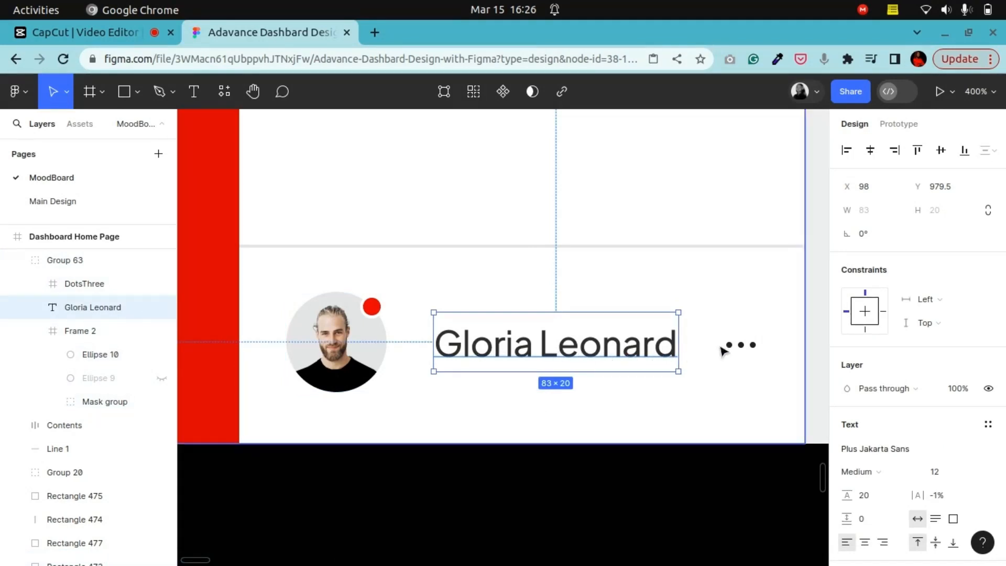
{"action": "left_click", "coordinate": [747, 347]}
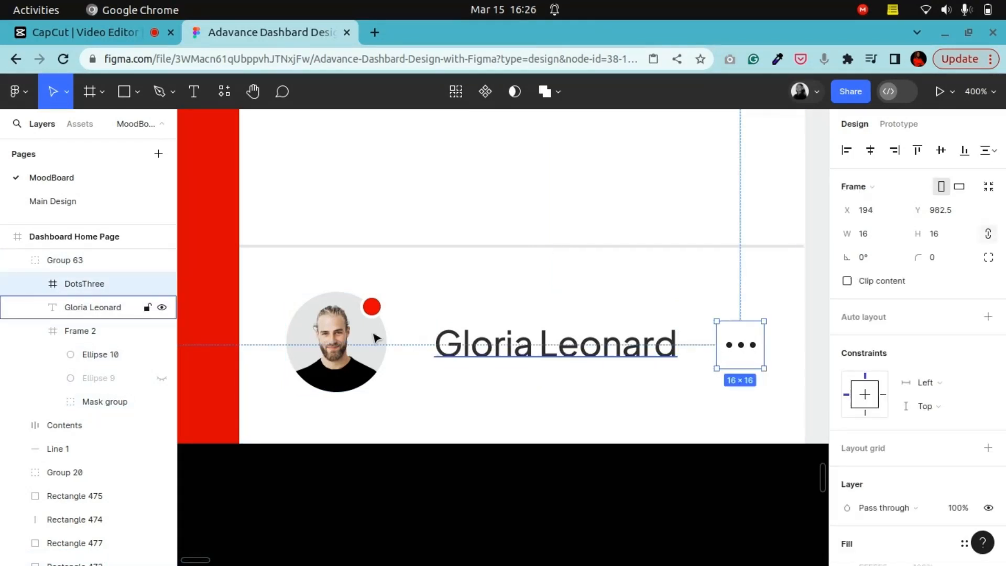
Step: Delete the red notification dot from the profile avatar
{"action": "left_click", "coordinate": [371, 309]}
{"action": "left_click", "coordinate": [373, 312]}
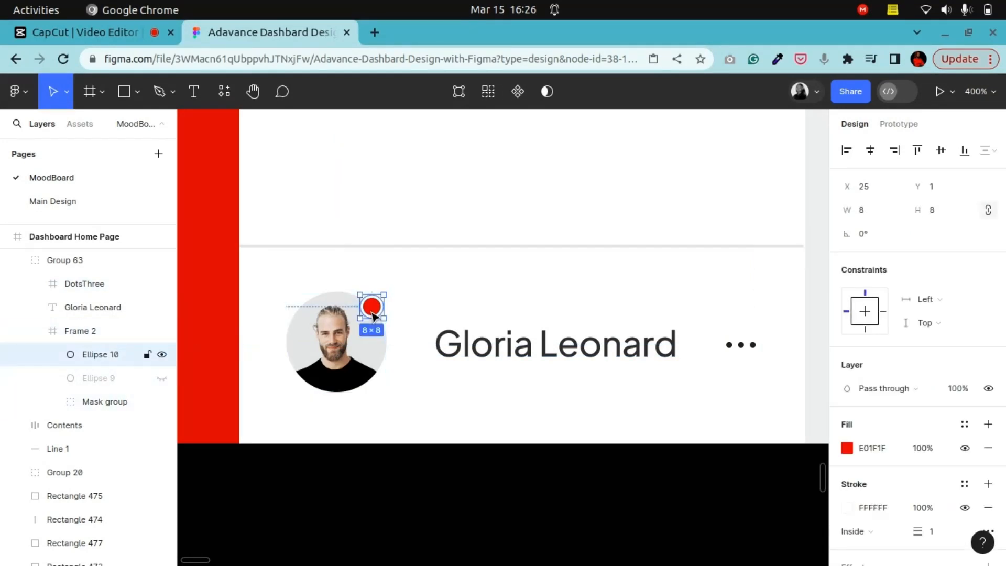
{"action": "key", "text": "Delete"}
{"action": "left_click", "coordinate": [360, 345]}
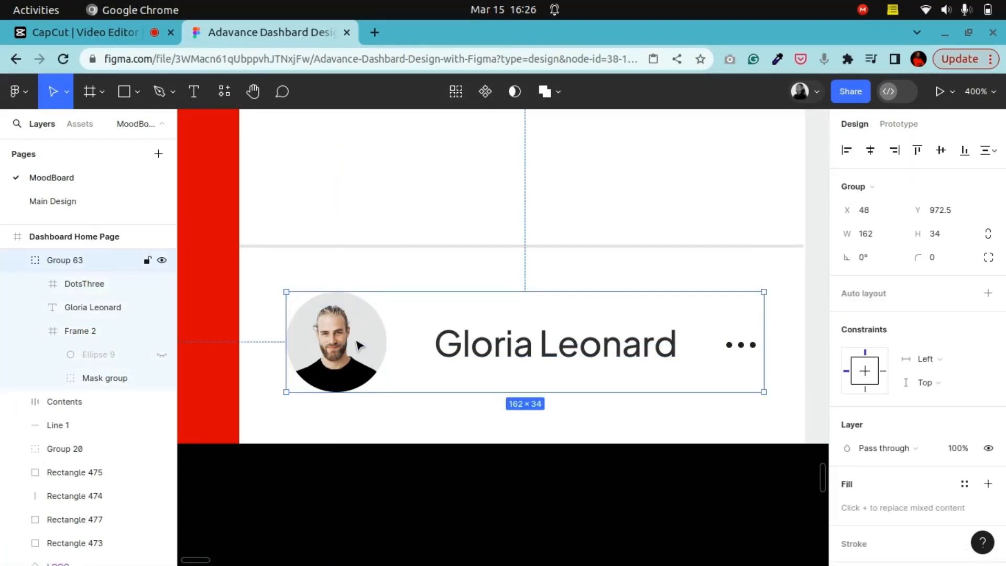
Step: Ungroup the profile card and wrap its avatar, name and dots in a horizontal auto-layout frame
{"action": "right_click", "coordinate": [360, 345]}
{"action": "left_click", "coordinate": [395, 329]}
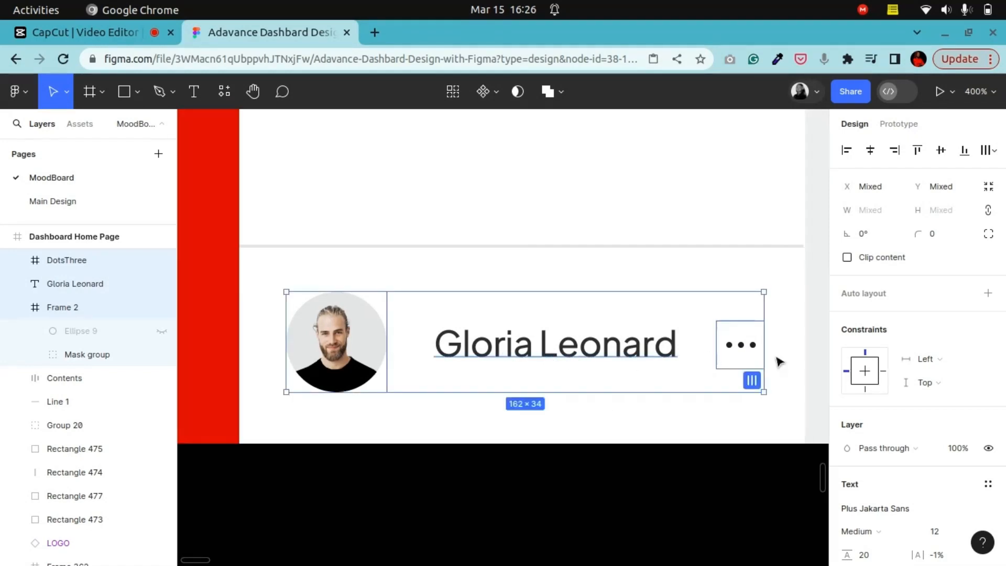
{"action": "right_click", "coordinate": [539, 358]}
{"action": "left_click", "coordinate": [562, 407]}
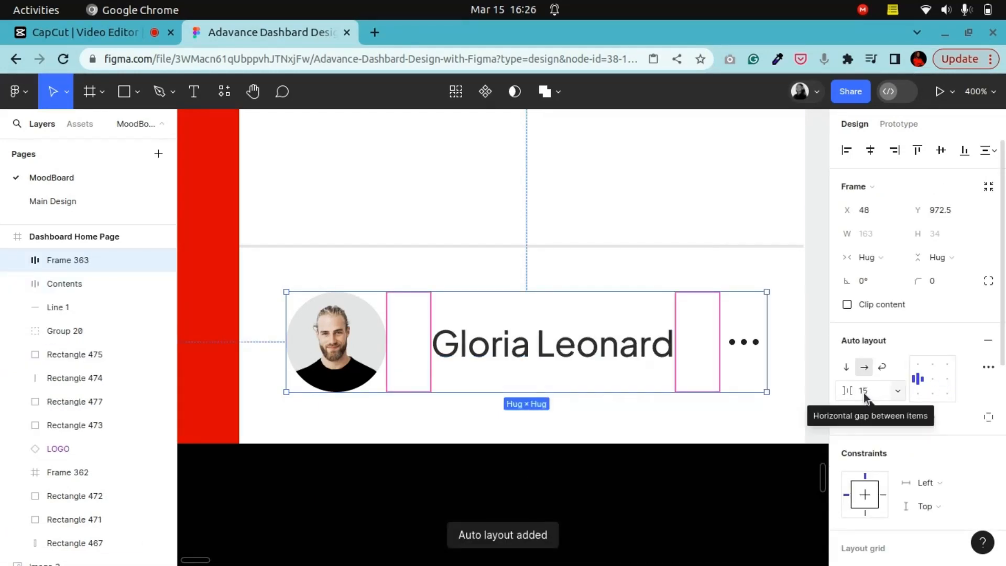
{"action": "right_click", "coordinate": [534, 346]}
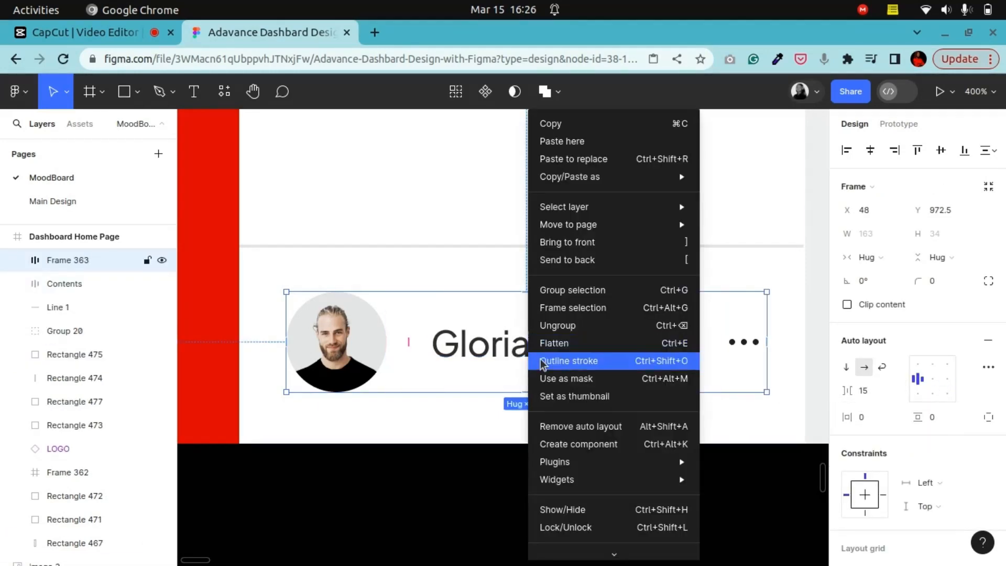
{"action": "left_click", "coordinate": [576, 325]}
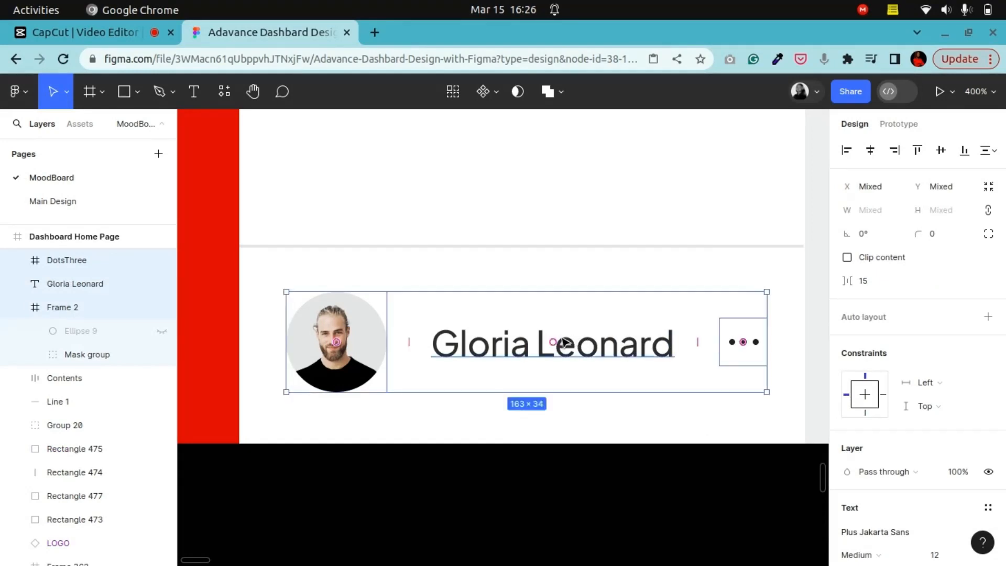
{"action": "right_click", "coordinate": [524, 352]}
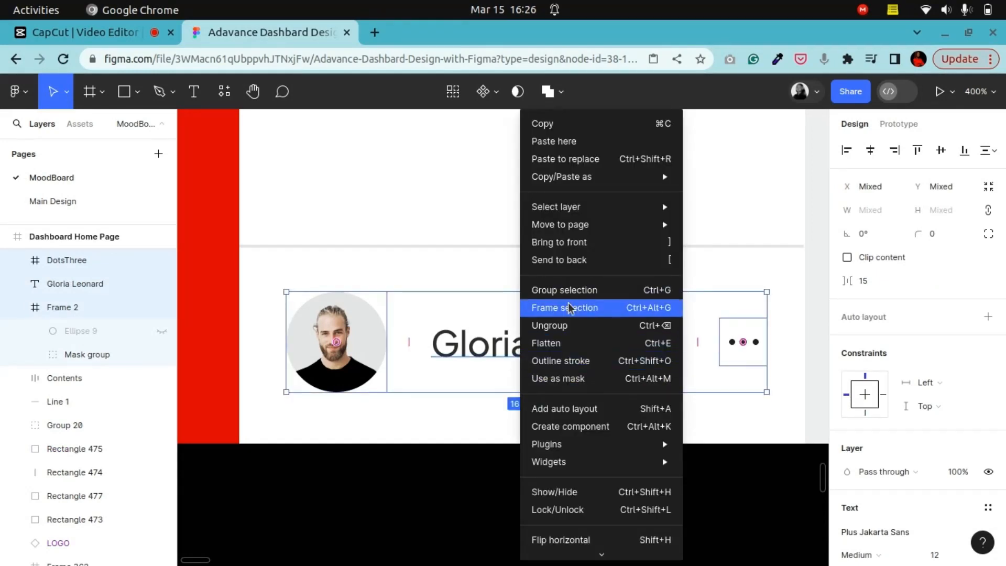
{"action": "left_click", "coordinate": [566, 414]}
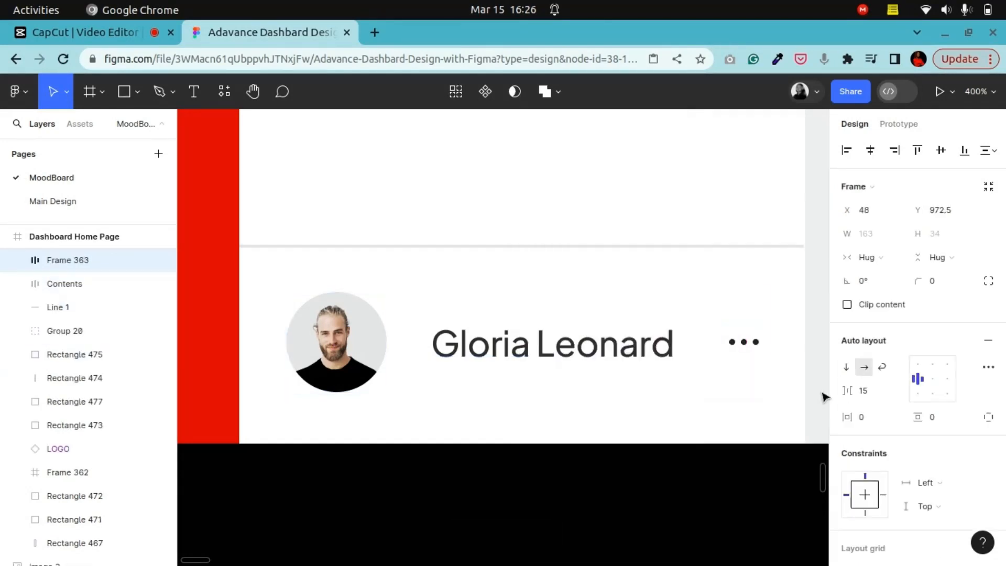
Step: Set the profile card's auto-layout item gap to 16
{"action": "left_click", "coordinate": [866, 392]}
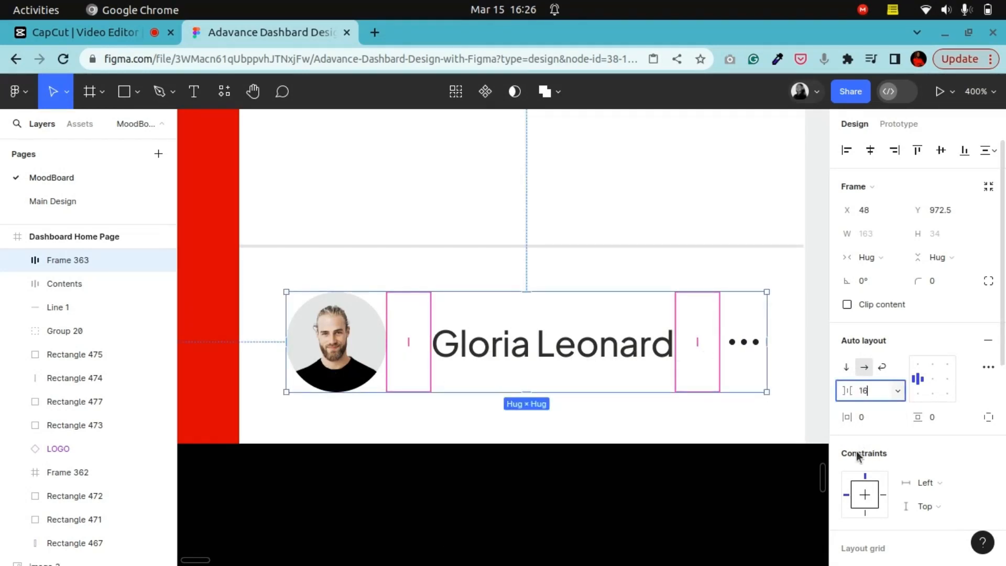
{"action": "type", "text": "16"}
{"action": "key", "text": "Return"}
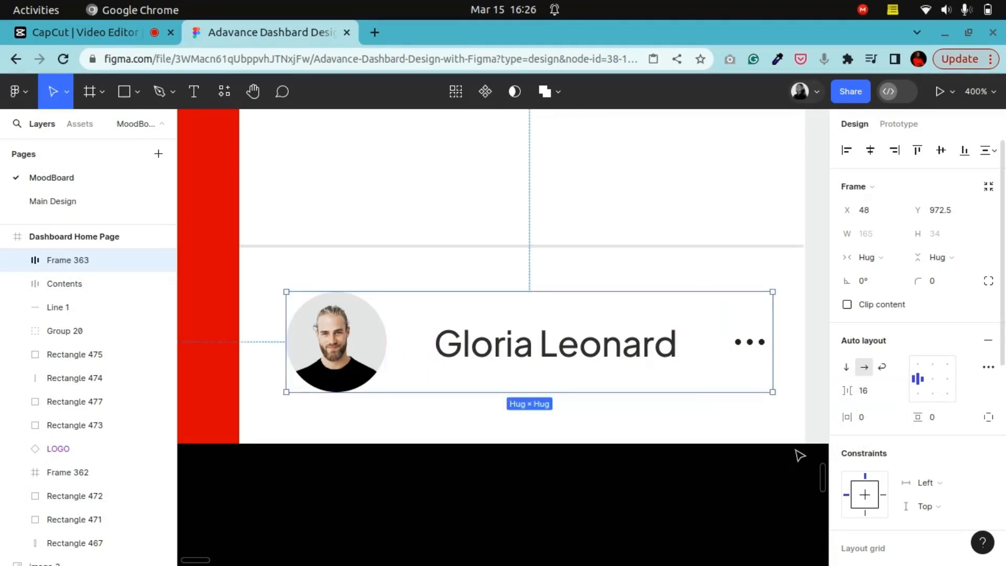
Step: Copy the 32 px red spacer square from the spacer swatches above the page
{"action": "left_click", "coordinate": [388, 479]}
{"action": "scroll", "coordinate": [373, 472], "scroll_direction": "up", "scroll_amount": 3}
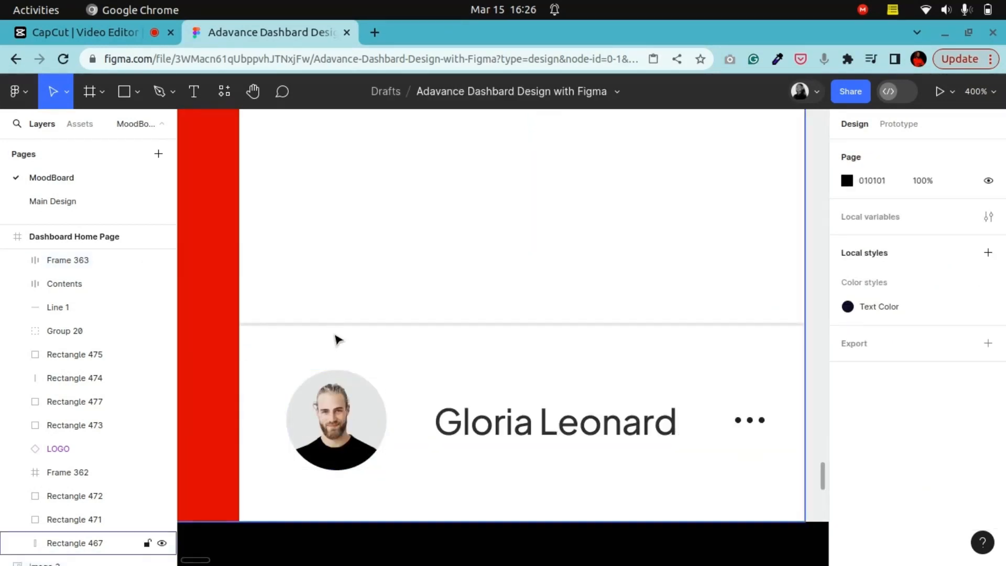
{"action": "key", "text": "ctrl+minus"}
{"action": "left_click", "coordinate": [632, 362]}
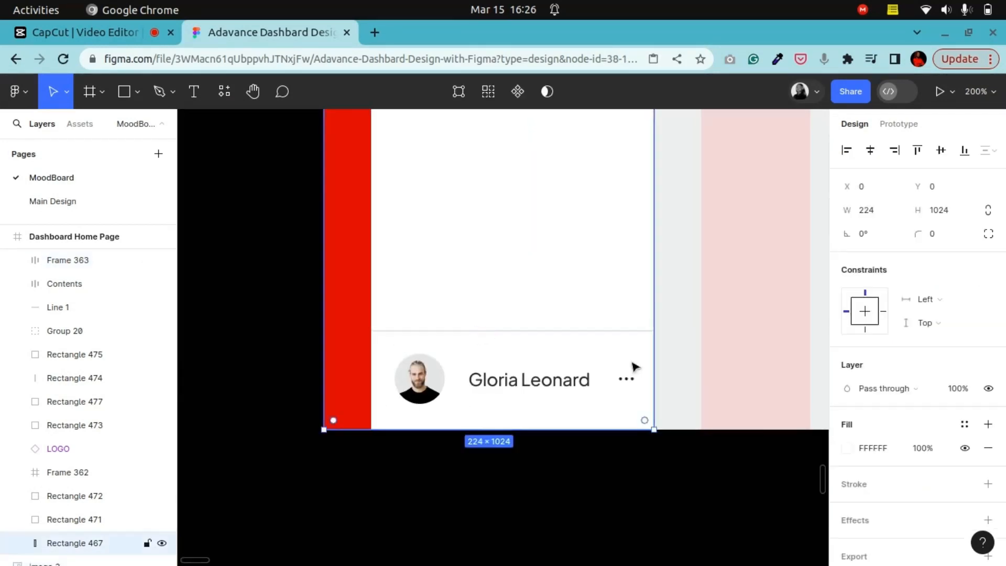
{"action": "left_click", "coordinate": [503, 398]}
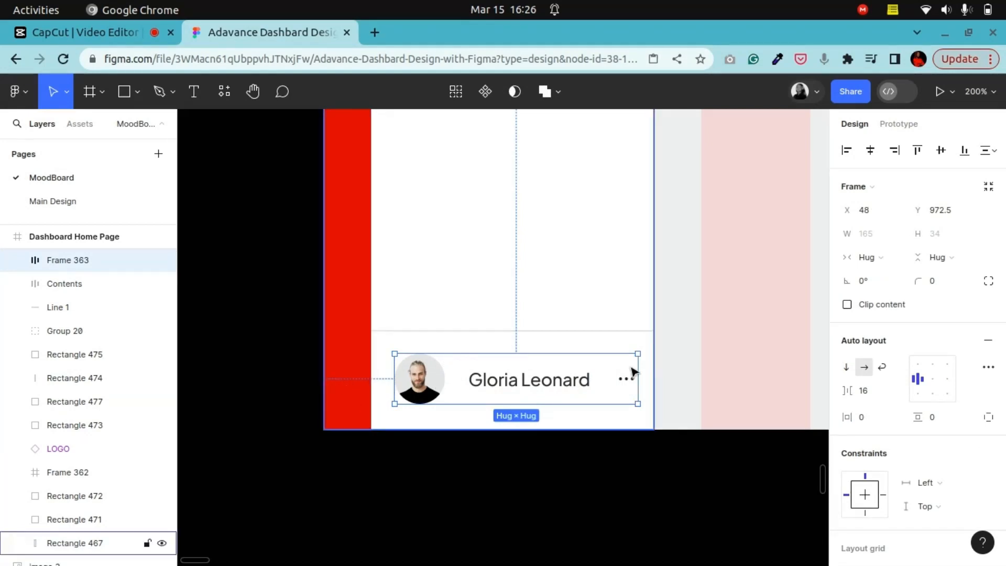
{"action": "scroll", "coordinate": [645, 395], "scroll_direction": "up", "scroll_amount": 4}
{"action": "scroll", "coordinate": [644, 395], "scroll_direction": "up", "scroll_amount": 15}
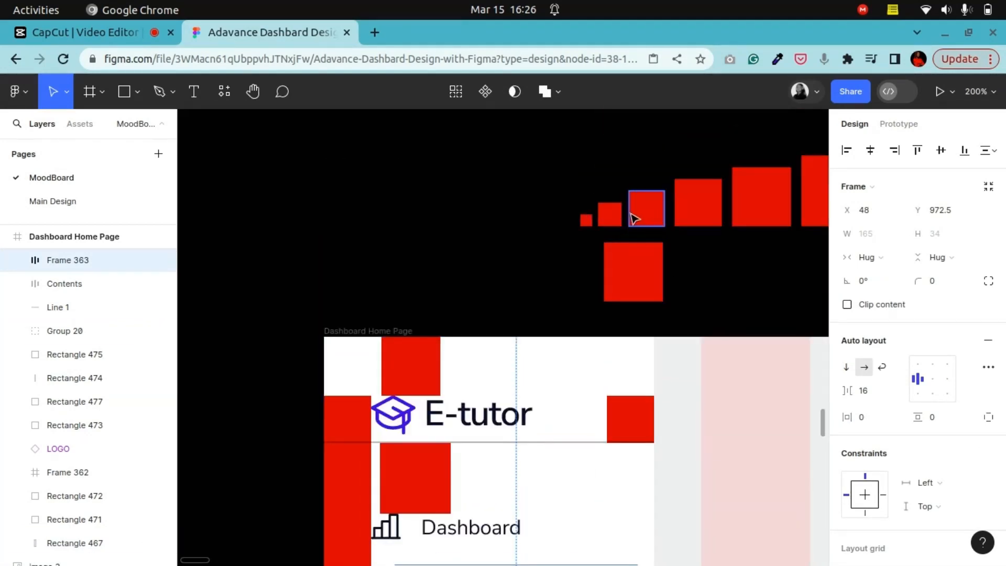
{"action": "left_click", "coordinate": [634, 217]}
{"action": "left_click", "coordinate": [705, 211]}
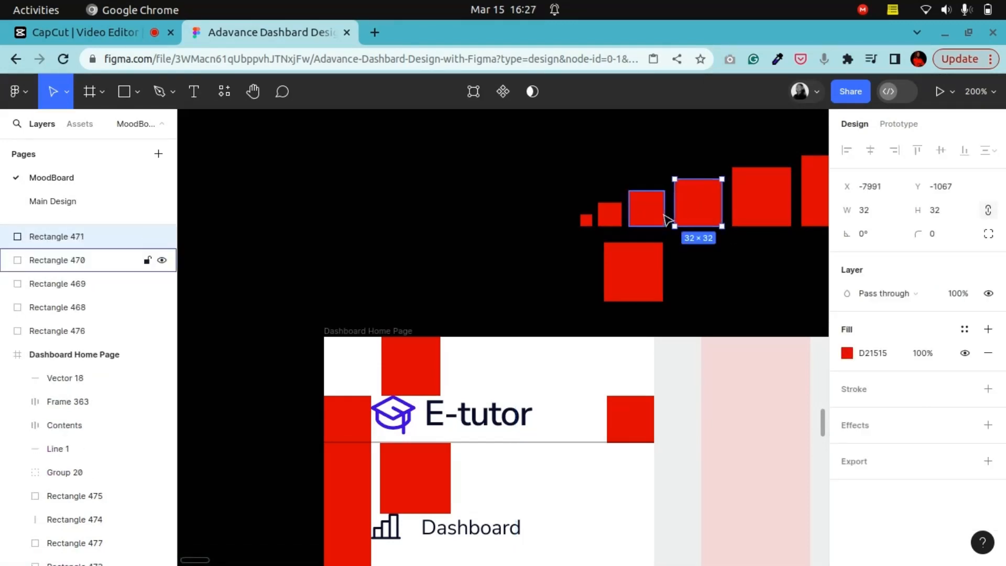
{"action": "right_click", "coordinate": [694, 200]}
{"action": "left_click", "coordinate": [719, 148]}
Step: Nudge the profile card three steps to the left inside the sidebar
{"action": "scroll", "coordinate": [399, 451], "scroll_direction": "down", "scroll_amount": 12}
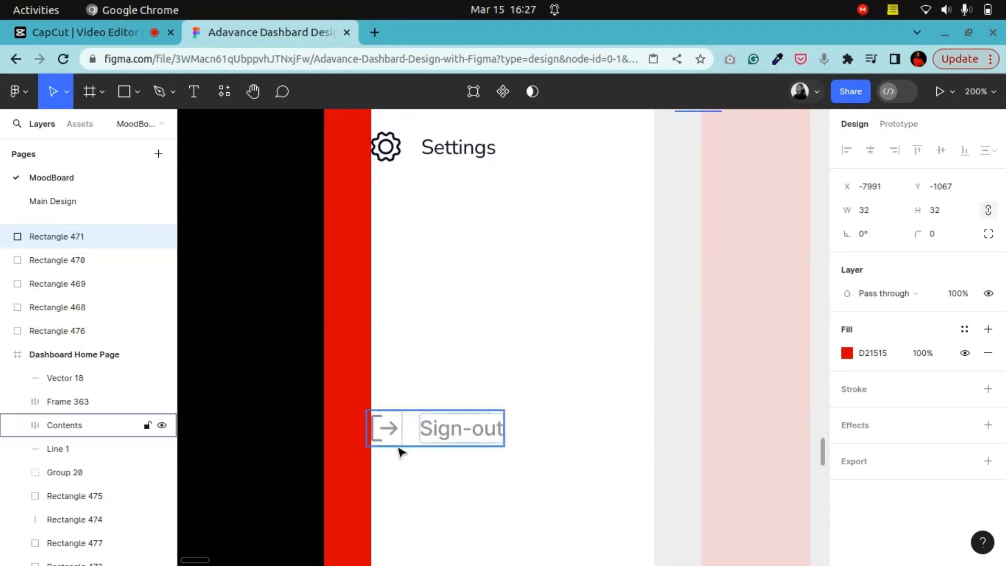
{"action": "scroll", "coordinate": [399, 449], "scroll_direction": "down", "scroll_amount": 10}
{"action": "scroll", "coordinate": [407, 432], "scroll_direction": "up", "scroll_amount": 4}
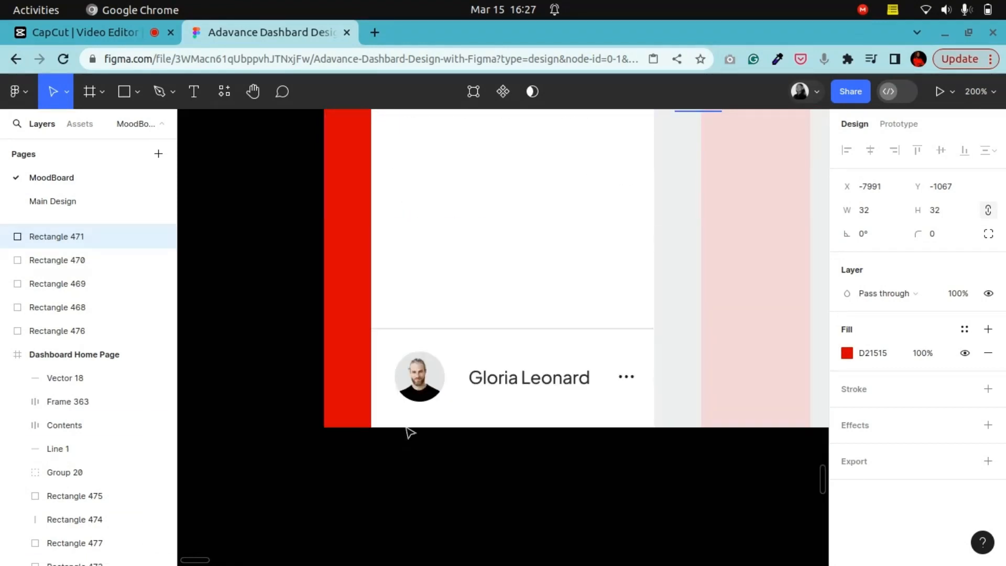
{"action": "left_click", "coordinate": [428, 379]}
{"action": "key", "text": "Left"}
{"action": "key", "text": "Left"}
{"action": "key", "text": "Left"}
{"action": "key", "text": "Left"}
{"action": "key", "text": "Left"}
{"action": "key", "text": "Left"}
{"action": "key", "text": "Left"}
{"action": "key", "text": "Left"}
{"action": "key", "text": "Left"}
{"action": "key", "text": "Left"}
{"action": "key", "text": "Left"}
{"action": "key", "text": "Left"}
{"action": "key", "text": "Left"}
{"action": "key", "text": "Left"}
{"action": "key", "text": "Left"}
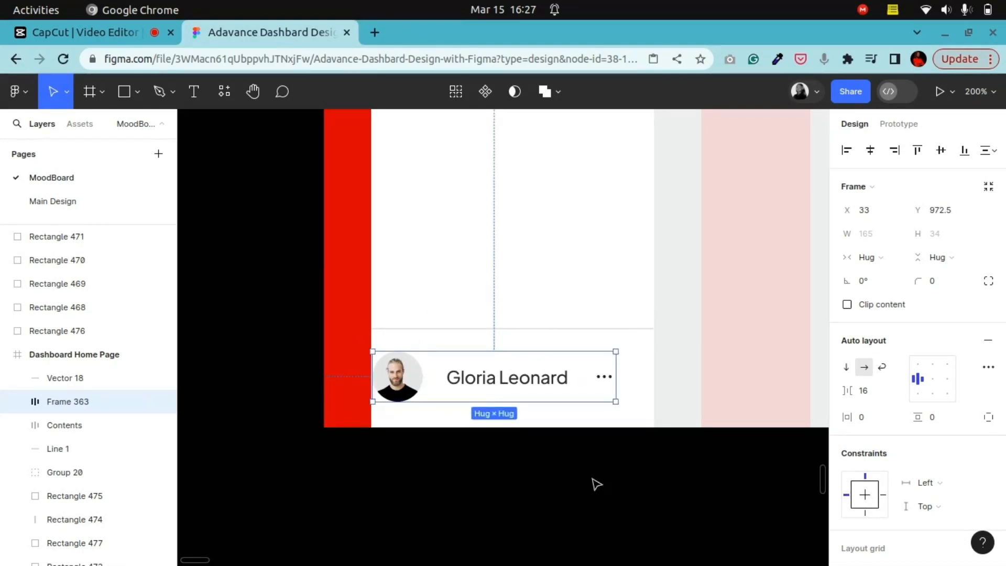
Step: Paste the 32 px spacer square against the sidebar's right edge beside the profile card
{"action": "left_click", "coordinate": [591, 462]}
{"action": "right_click", "coordinate": [586, 460]}
{"action": "left_click", "coordinate": [624, 414]}
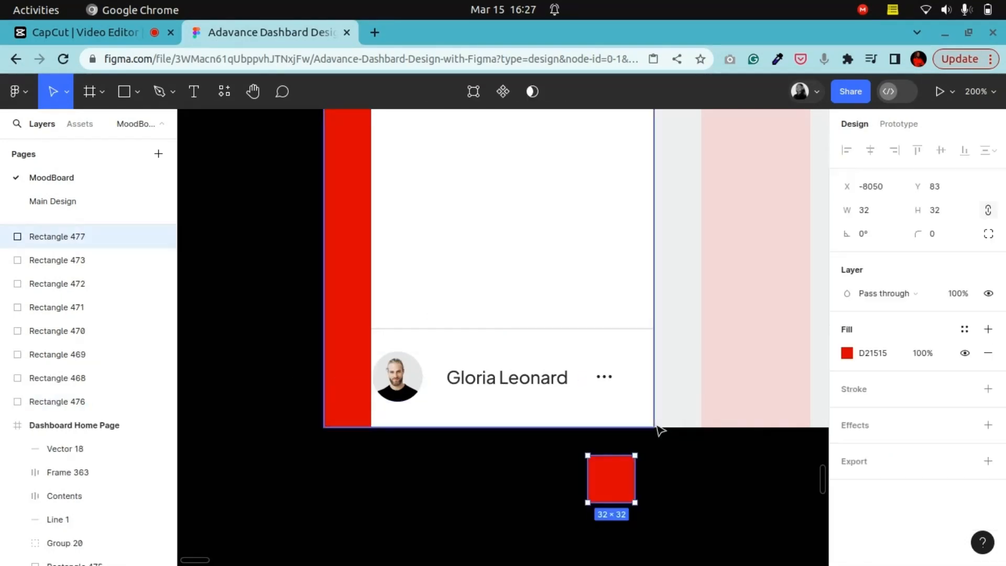
{"action": "left_click_drag", "start_coordinate": [622, 479], "coordinate": [643, 372]}
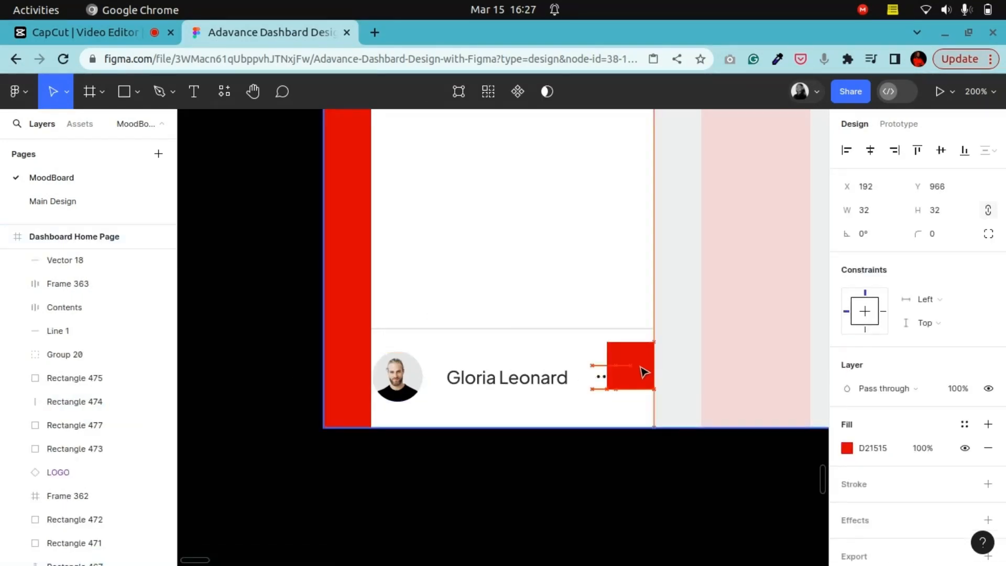
Step: Narrow the profile card's item gap to 14 so it ends at the spacer
{"action": "left_click", "coordinate": [592, 381]}
{"action": "left_click_drag", "start_coordinate": [579, 375], "coordinate": [577, 370]}
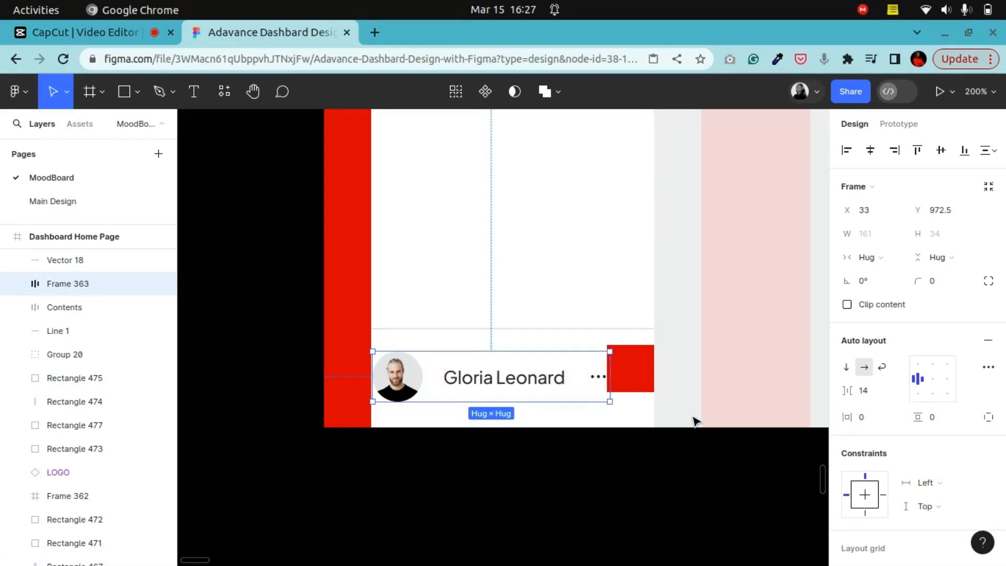
{"action": "left_click", "coordinate": [640, 378]}
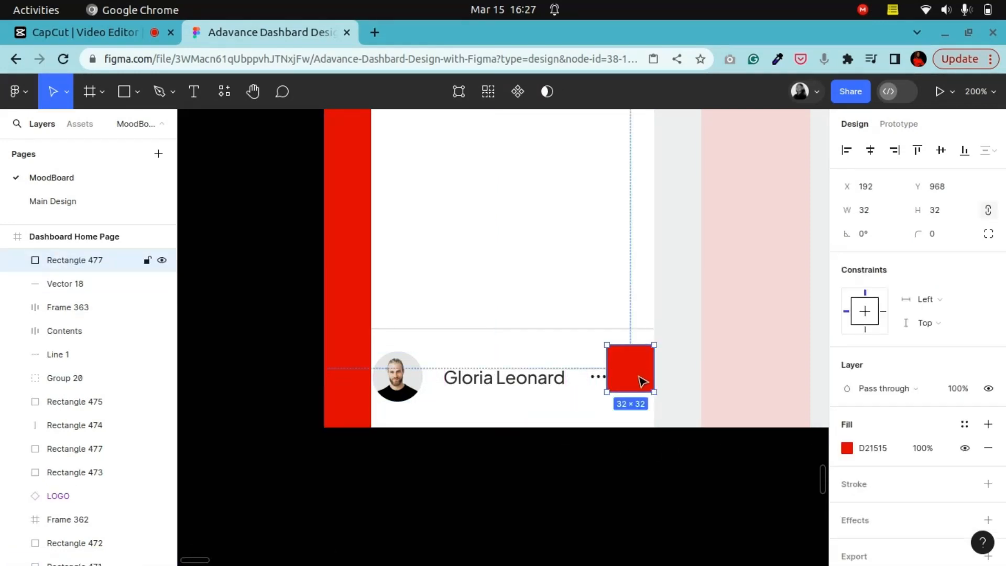
{"action": "key", "text": "plus"}
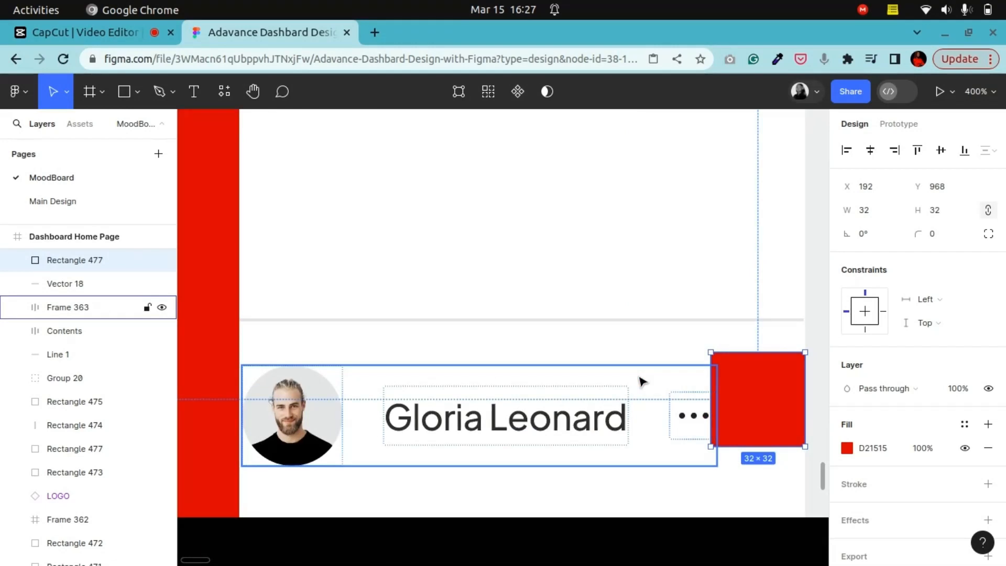
Step: Nudge the profile card to x 32 and widen its item gap to 15
{"action": "left_click", "coordinate": [308, 437]}
{"action": "key", "text": "Left"}
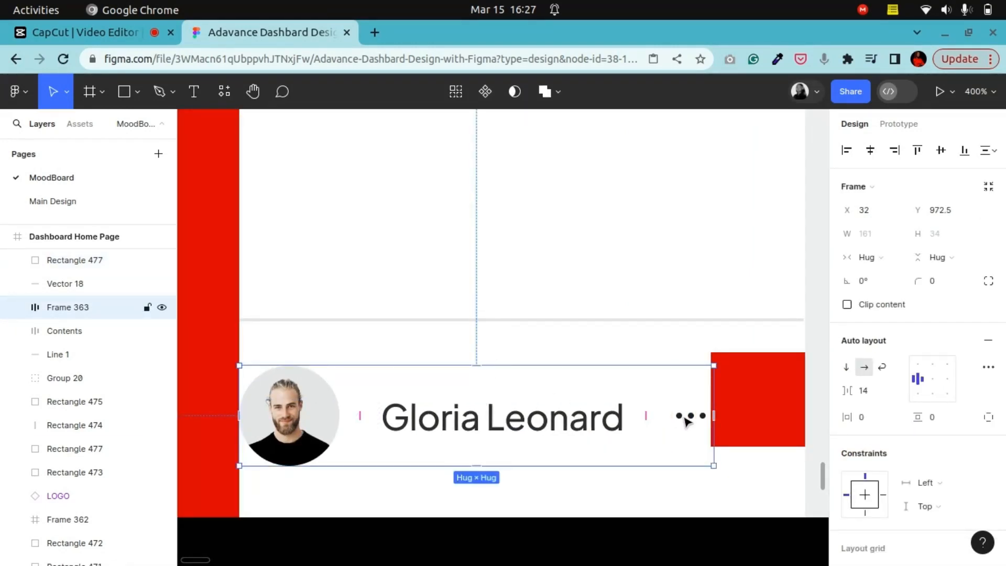
{"action": "left_click", "coordinate": [645, 417]}
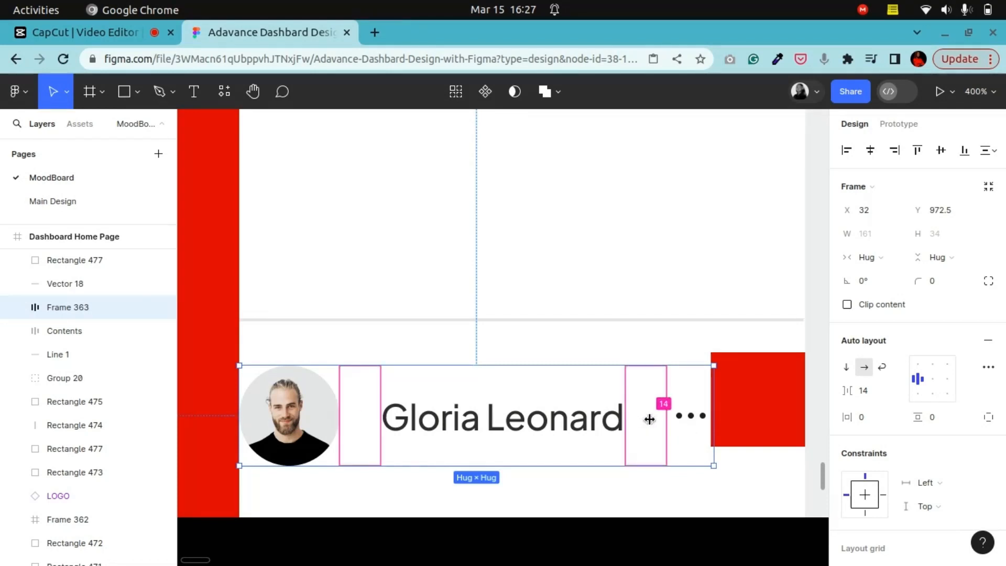
{"action": "left_click_drag", "start_coordinate": [649, 419], "coordinate": [652, 421]}
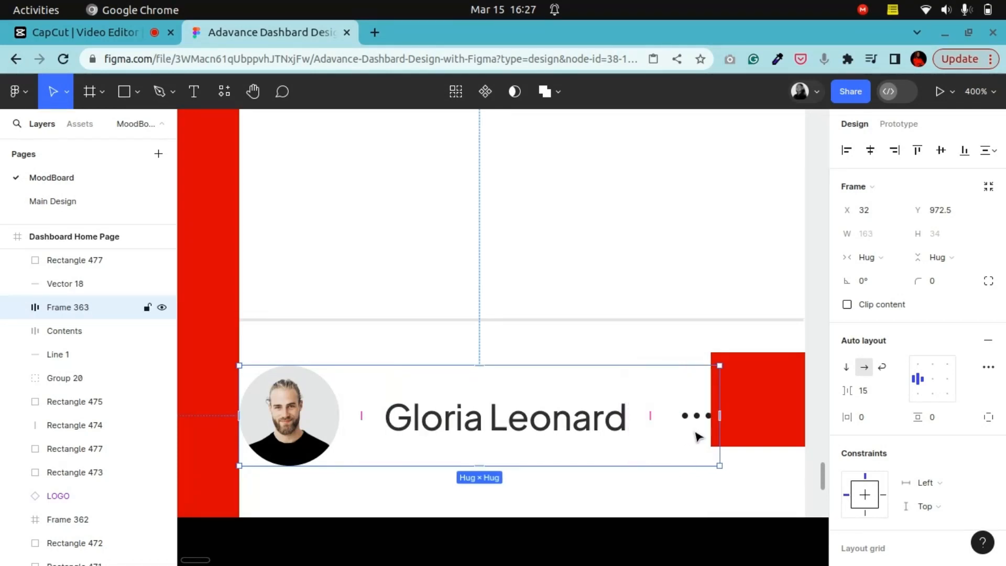
Step: Delete the 32 px spacer square
{"action": "left_click", "coordinate": [736, 408]}
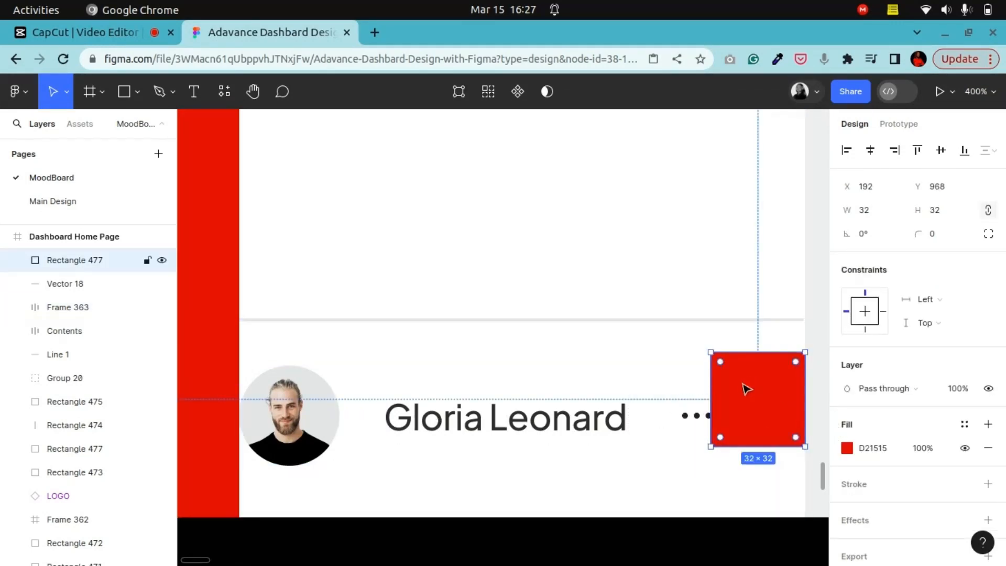
{"action": "key", "text": "Delete"}
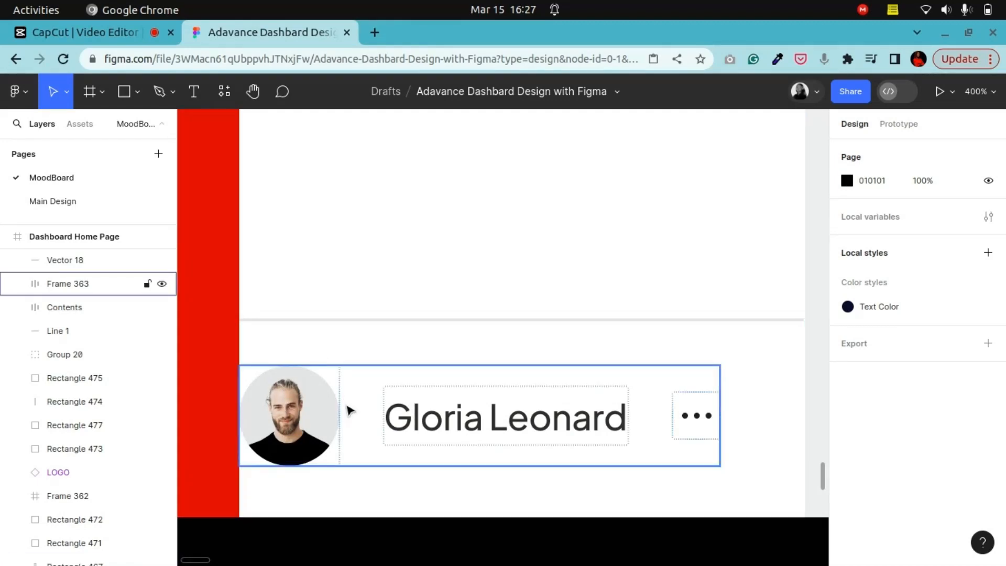
Step: Copy the 16 px red spacer square from the spacer swatches
{"action": "key", "text": "shift+0"}
{"action": "scroll", "coordinate": [368, 415], "scroll_direction": "up", "scroll_amount": 10}
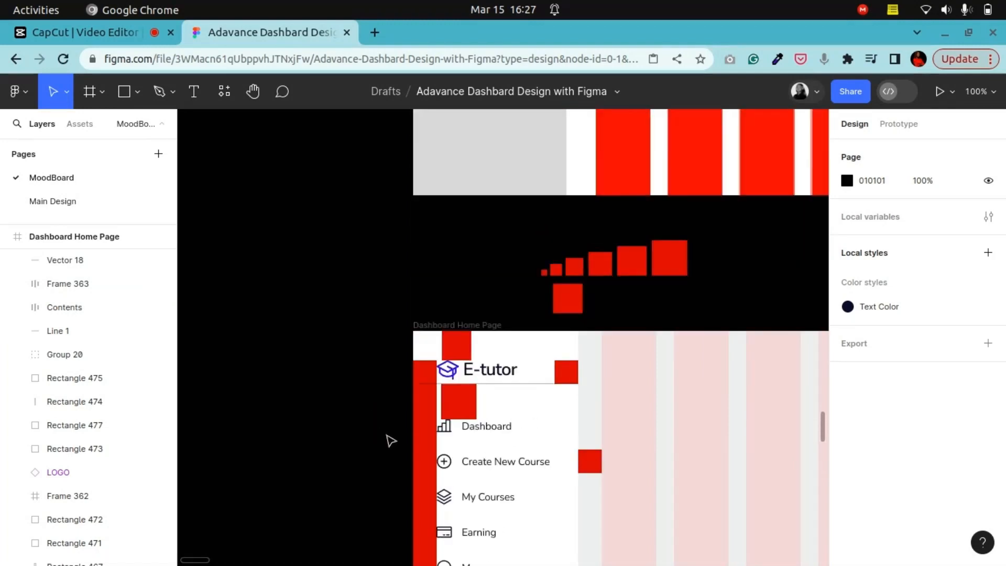
{"action": "left_click", "coordinate": [579, 270]}
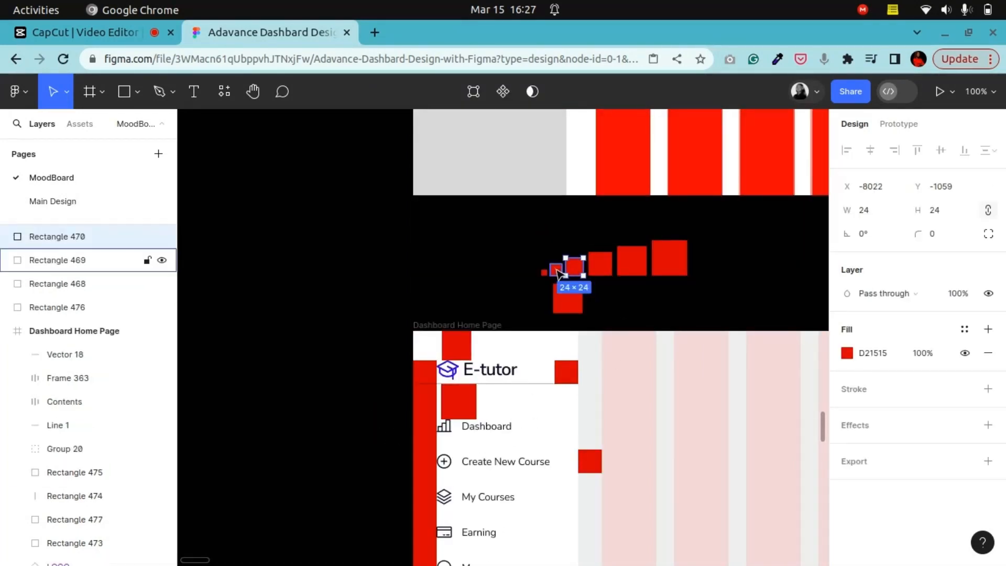
{"action": "left_click", "coordinate": [556, 271]}
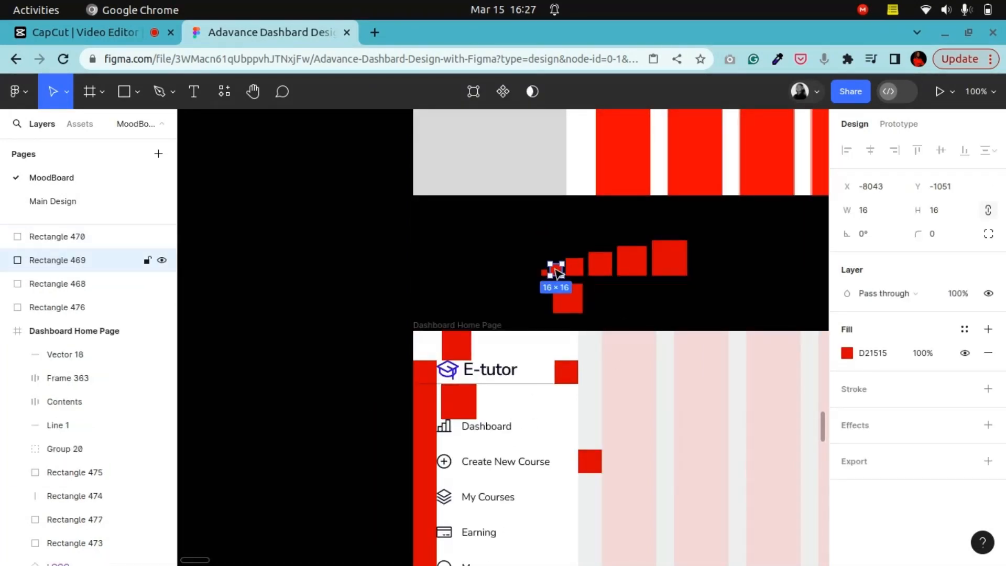
{"action": "right_click", "coordinate": [557, 271]}
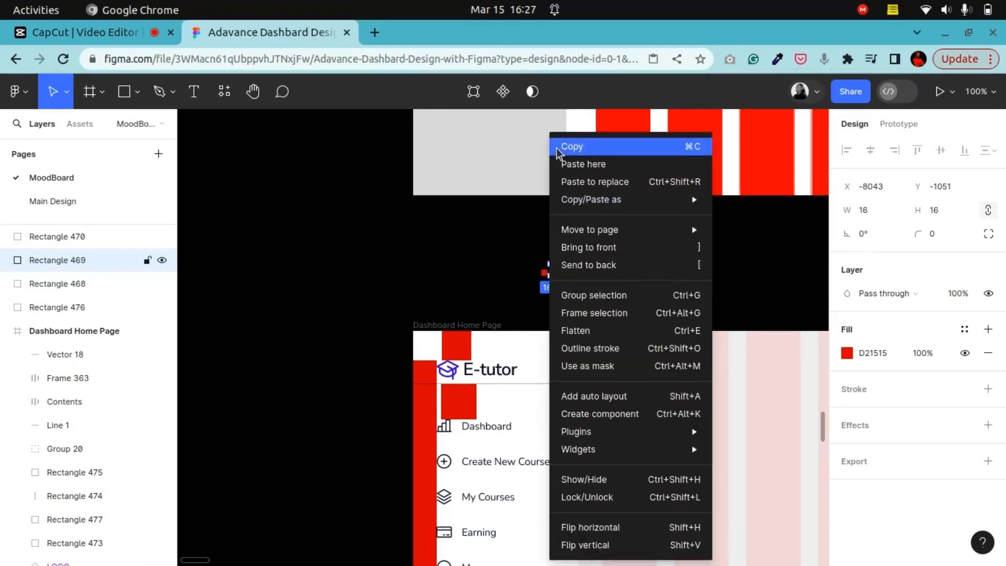
{"action": "left_click", "coordinate": [571, 146]}
Step: Paste the 16 px spacer square at the sidebar's bottom-left, under the profile card
{"action": "scroll", "coordinate": [404, 449], "scroll_direction": "down", "scroll_amount": 10}
{"action": "scroll", "coordinate": [418, 446], "scroll_direction": "up", "scroll_amount": 5}
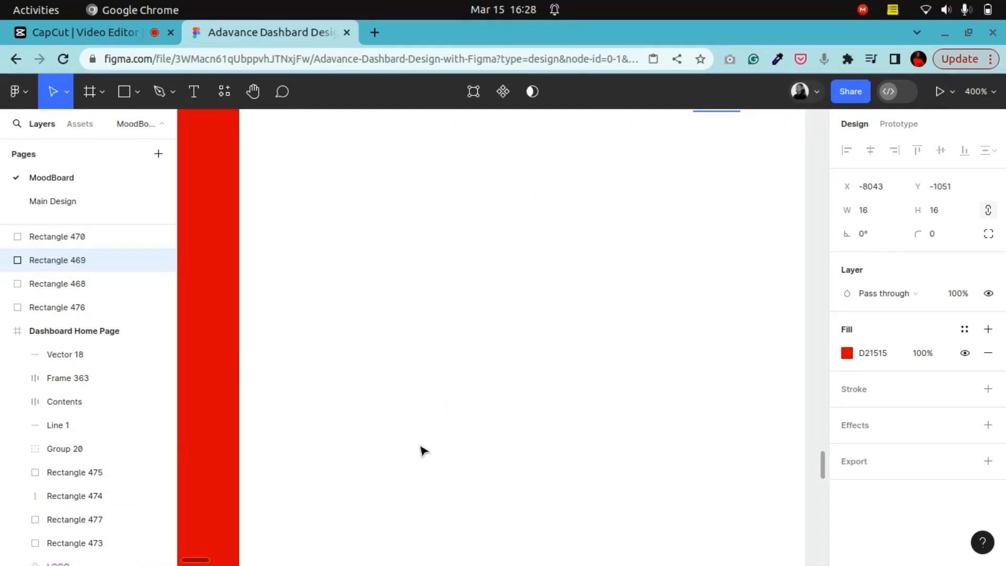
{"action": "scroll", "coordinate": [431, 449], "scroll_direction": "down", "scroll_amount": 5}
{"action": "left_click", "coordinate": [360, 379]}
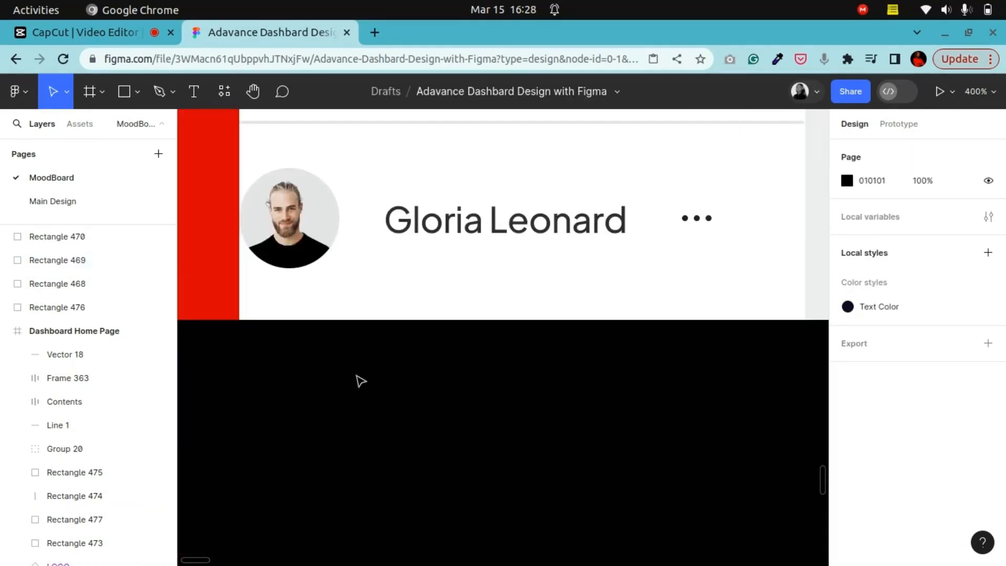
{"action": "right_click", "coordinate": [351, 372]}
{"action": "left_click", "coordinate": [393, 387]}
{"action": "left_click_drag", "start_coordinate": [418, 423], "coordinate": [268, 303]}
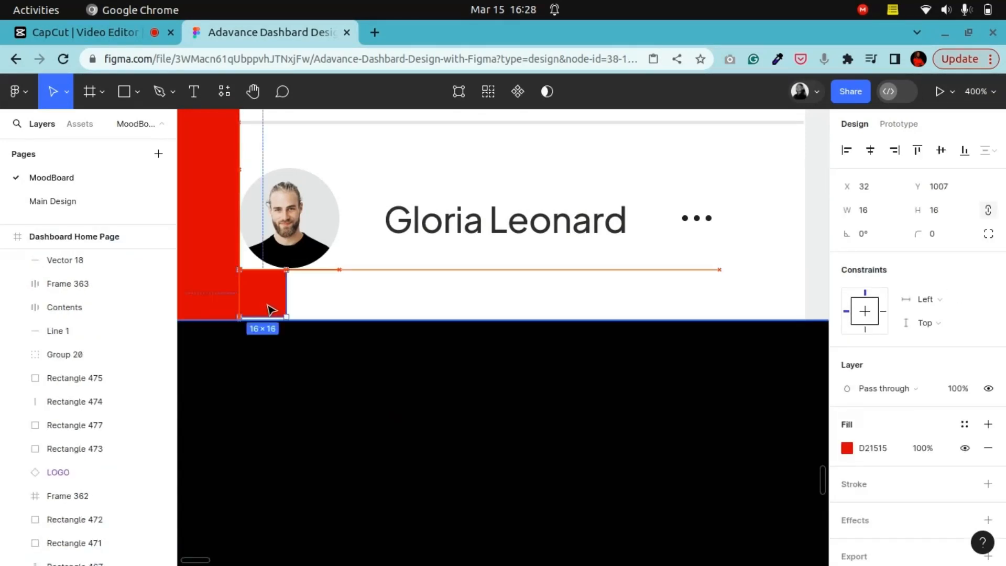
{"action": "key", "text": "Down"}
Step: Nudge the profile card two steps down so it sits on the 16 px spacer
{"action": "left_click", "coordinate": [290, 245]}
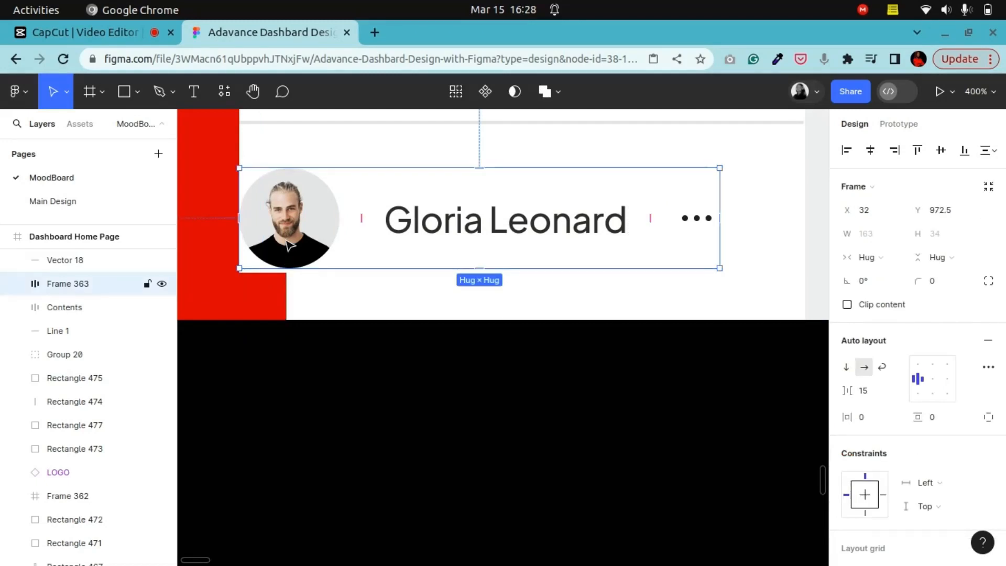
{"action": "key", "text": "Down"}
{"action": "key", "text": "Down"}
{"action": "left_click", "coordinate": [260, 298]}
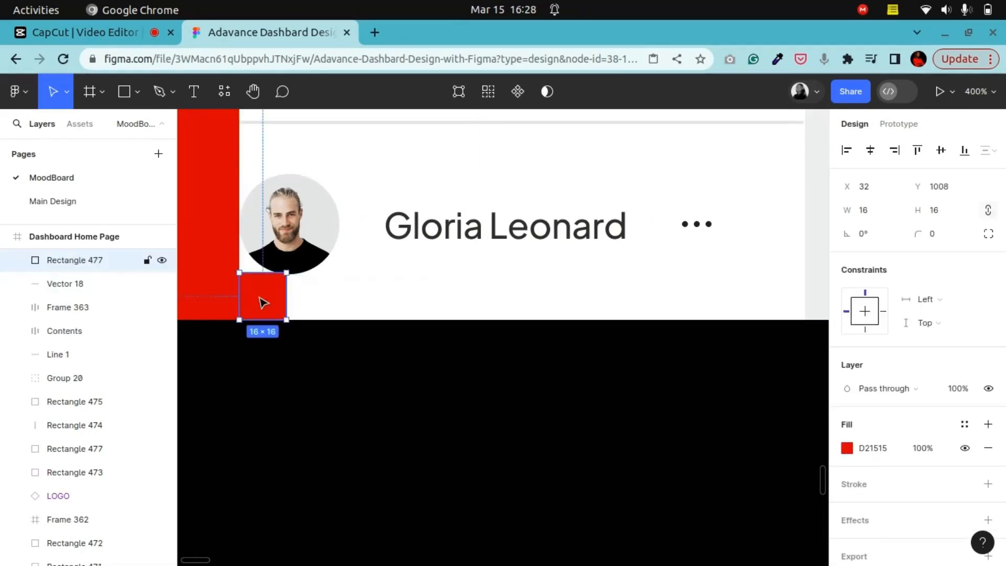
Step: Duplicate the 16 px spacer square to sit directly above the profile card
{"action": "scroll", "coordinate": [273, 305], "scroll_direction": "up", "scroll_amount": 3}
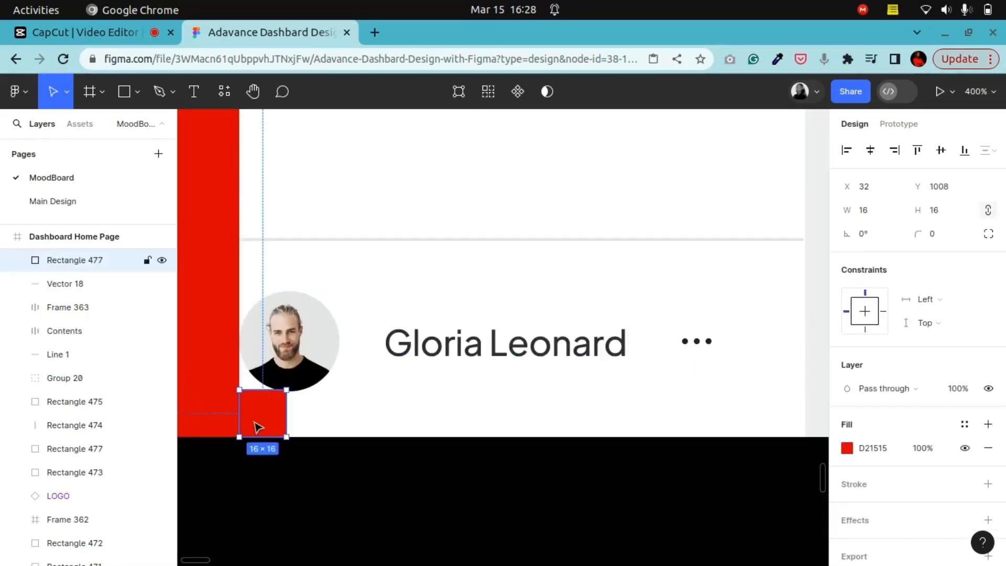
{"action": "left_click_drag", "start_coordinate": [268, 421], "coordinate": [273, 278]}
{"action": "key", "text": "Left"}
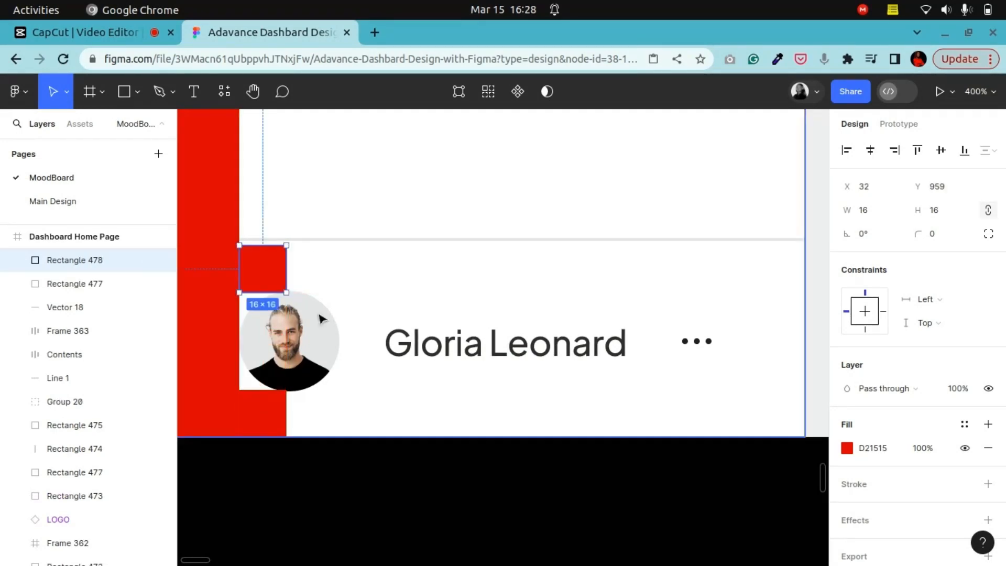
Step: Nudge the divider line above the profile card down two steps onto the top of the new 16 px spacer
{"action": "left_click", "coordinate": [320, 240]}
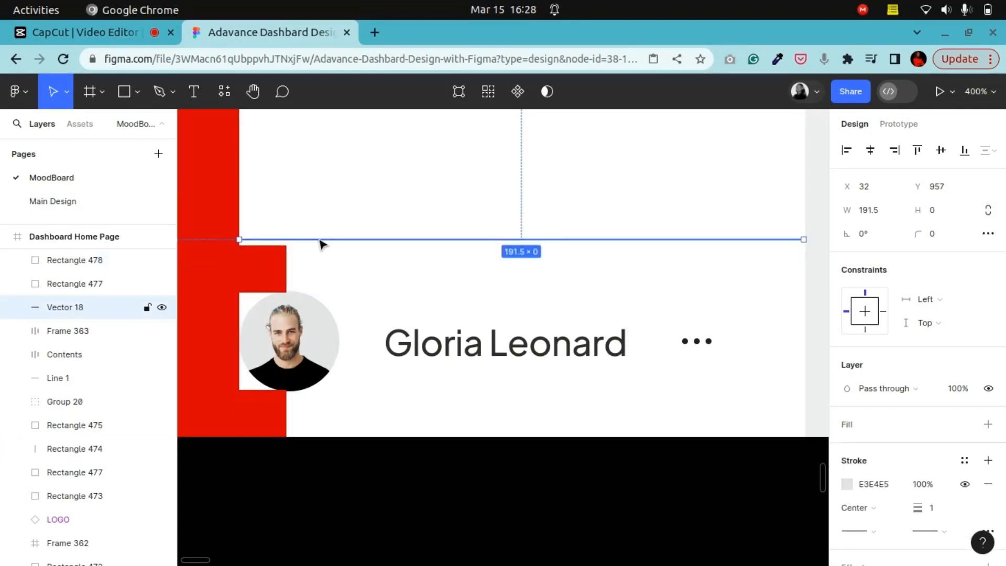
{"action": "key", "text": "Down"}
{"action": "key", "text": "Down"}
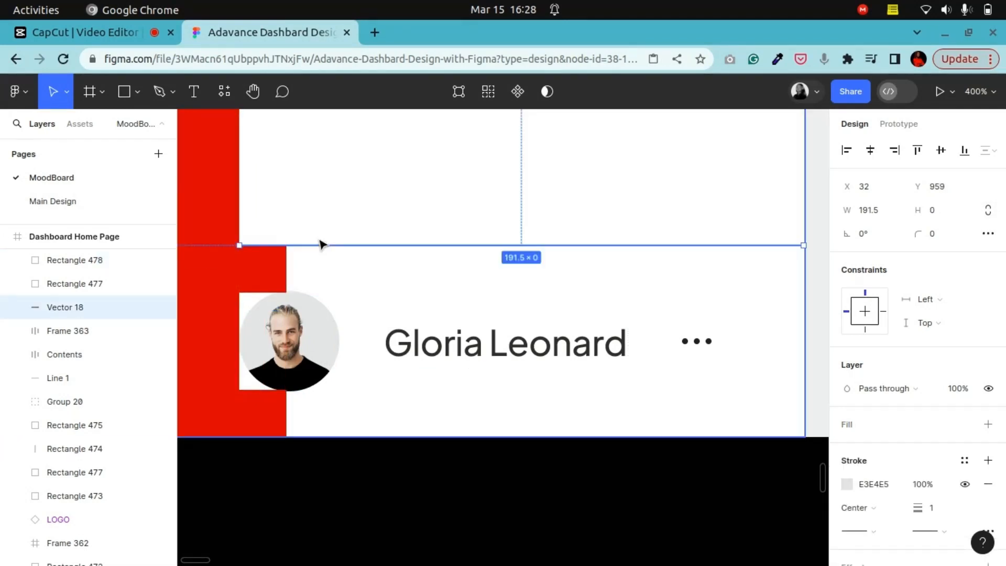
{"action": "key", "text": "Up"}
{"action": "key", "text": "Down"}
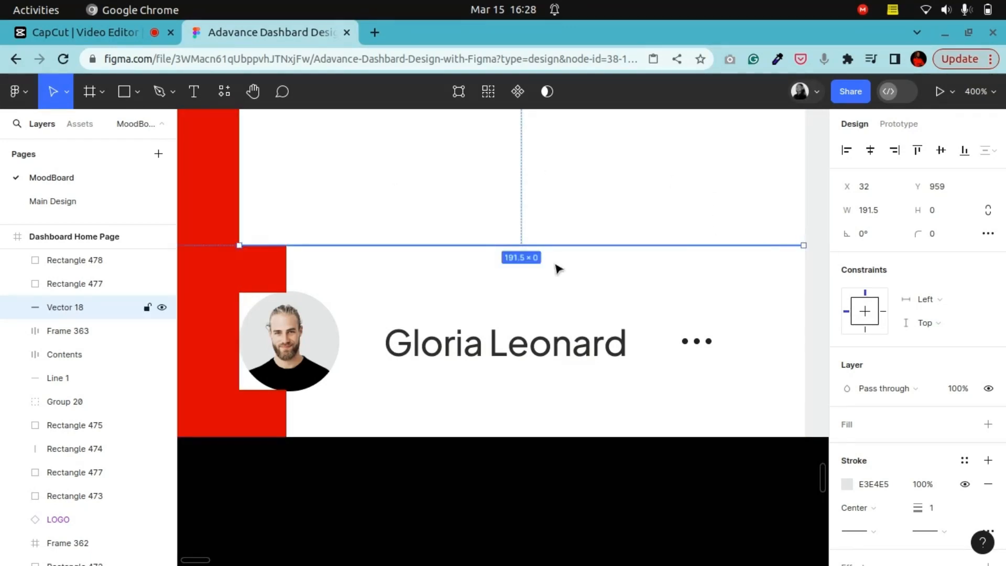
Step: Stretch the divider line across the whole sidebar, from x 0 to a width of 224
{"action": "left_click", "coordinate": [252, 98]}
{"action": "left_click_drag", "start_coordinate": [266, 291], "coordinate": [407, 314]}
{"action": "left_click", "coordinate": [51, 90]}
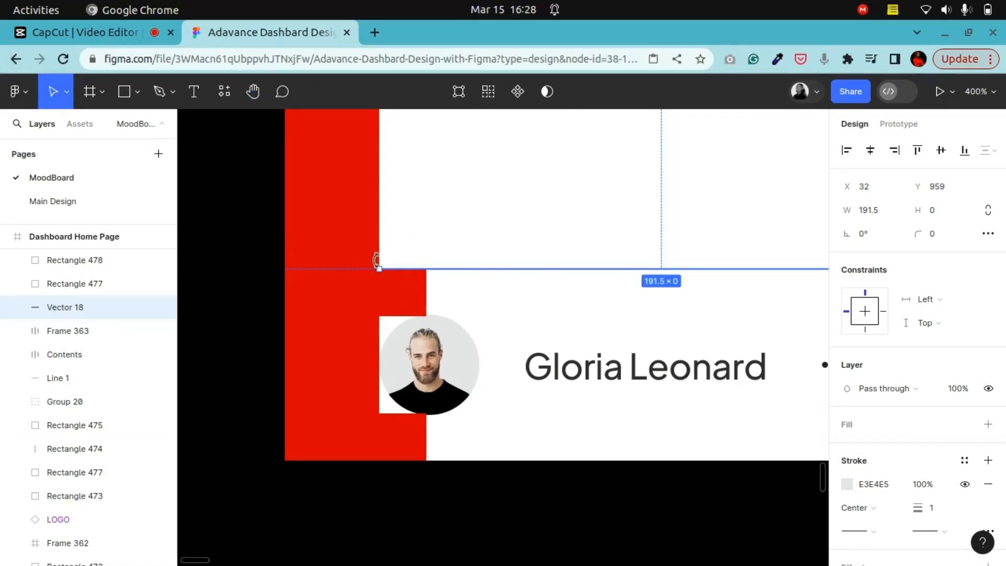
{"action": "left_click_drag", "start_coordinate": [380, 269], "coordinate": [286, 272]}
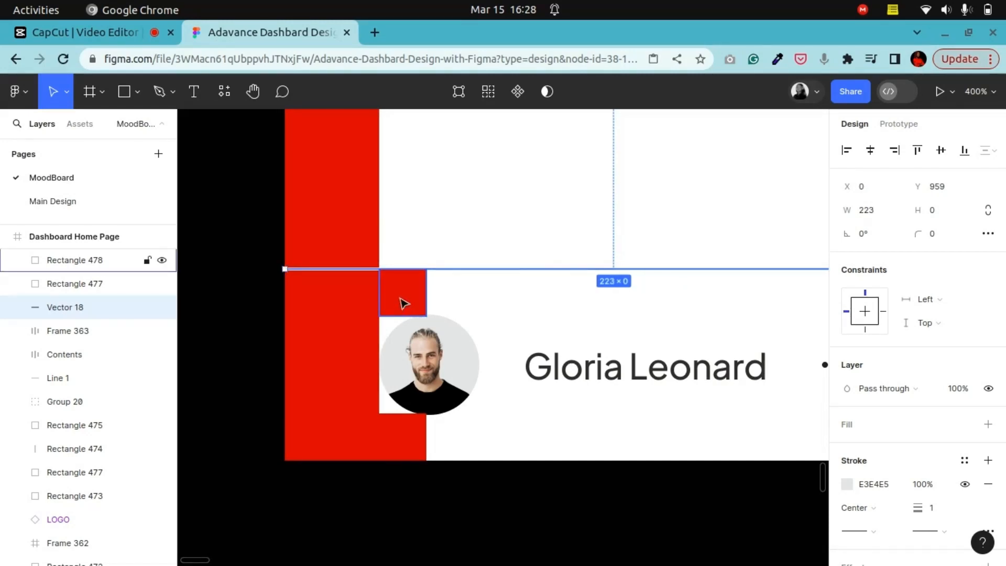
{"action": "left_click", "coordinate": [402, 301]}
{"action": "left_click", "coordinate": [253, 91]}
{"action": "left_click_drag", "start_coordinate": [587, 396], "coordinate": [581, 396]}
{"action": "scroll", "coordinate": [592, 366], "scroll_direction": "right", "scroll_amount": 5}
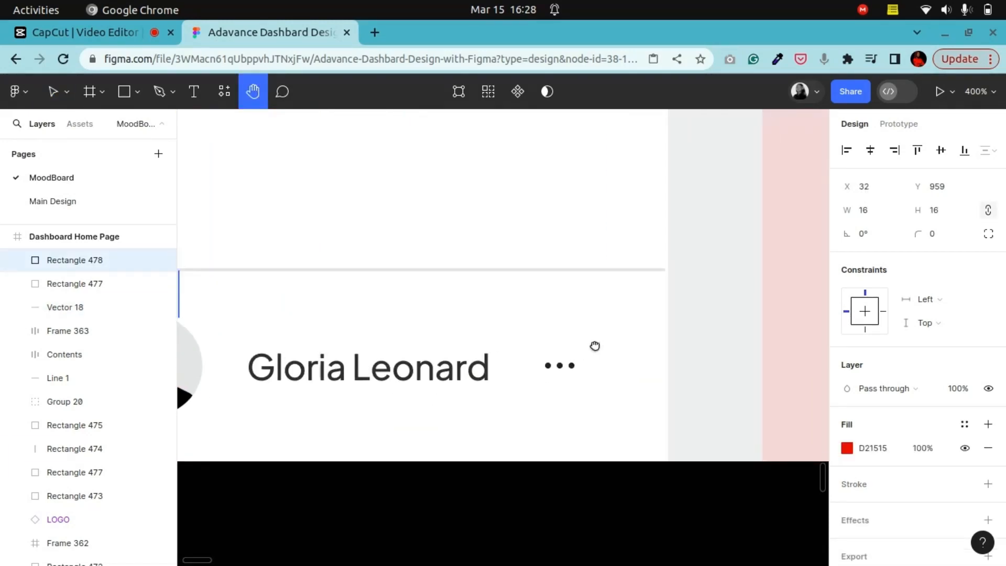
{"action": "scroll", "coordinate": [485, 281], "scroll_direction": "down", "scroll_amount": 1}
{"action": "left_click", "coordinate": [49, 93]}
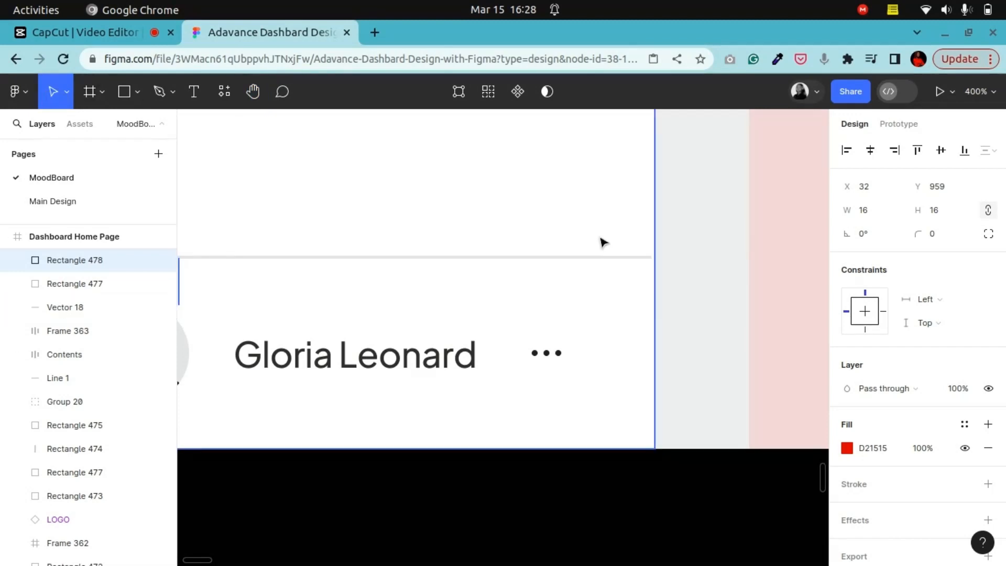
{"action": "left_click", "coordinate": [604, 258]}
{"action": "left_click_drag", "start_coordinate": [651, 257], "coordinate": [660, 268]}
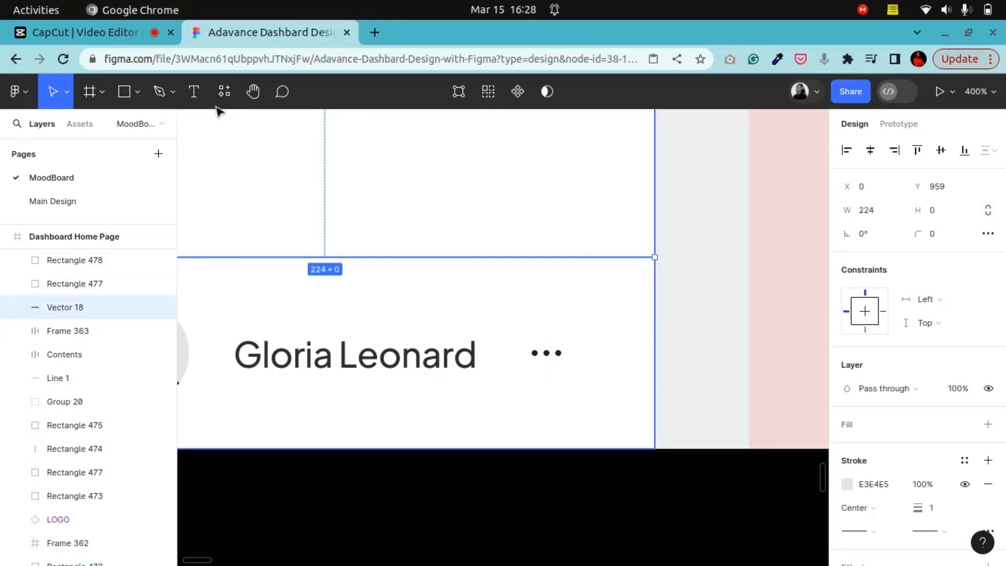
Step: Change the profile name's font to Nunito Sans
{"action": "left_click", "coordinate": [343, 379]}
{"action": "left_click", "coordinate": [343, 379]}
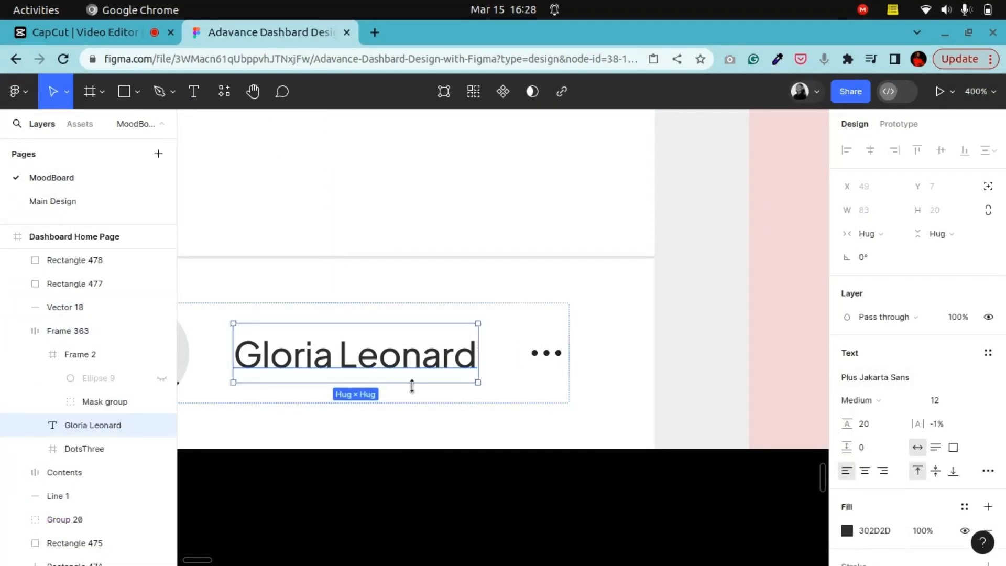
{"action": "left_click", "coordinate": [875, 377]}
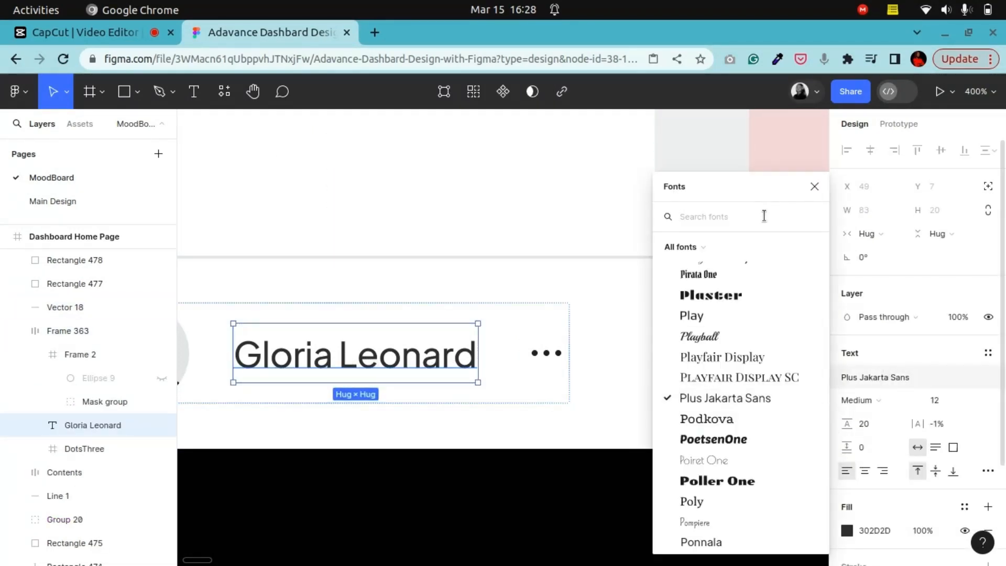
{"action": "type", "text": "nu"}
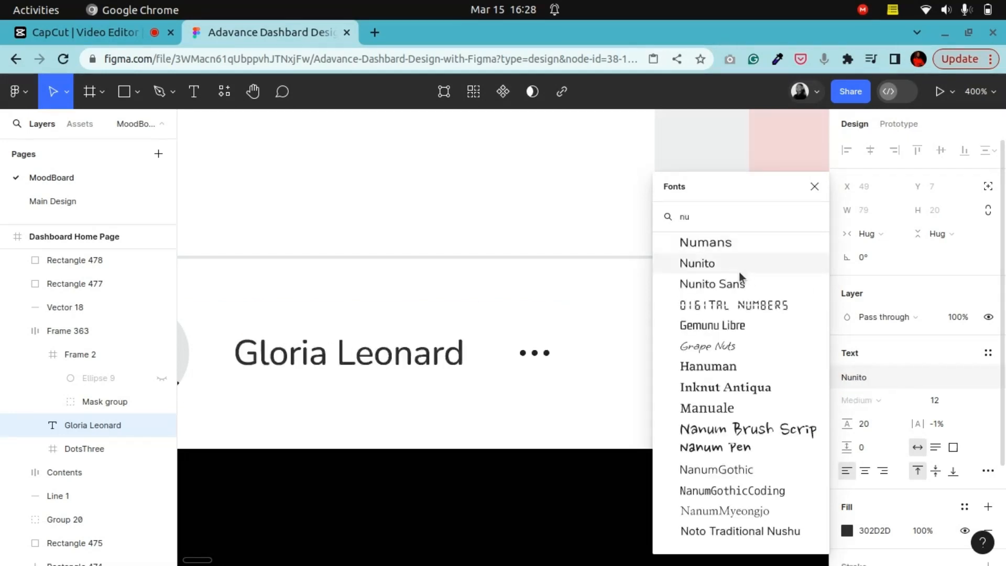
{"action": "left_click", "coordinate": [730, 287]}
{"action": "left_click", "coordinate": [507, 522]}
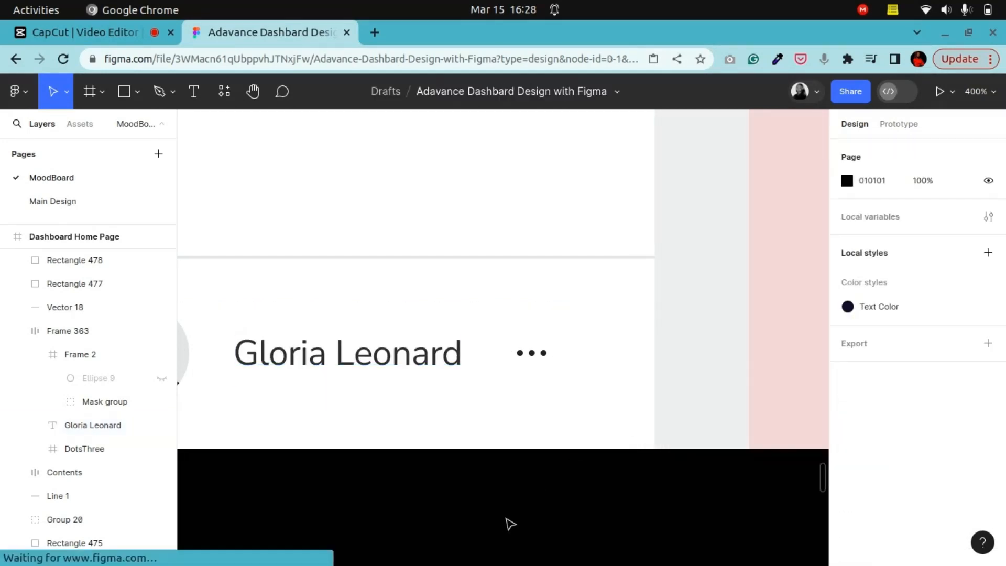
Step: Apply the Text Color style to both selection colors of the profile name and the three-dots icon
{"action": "left_click", "coordinate": [283, 359]}
{"action": "left_click", "coordinate": [283, 358]}
{"action": "key", "text": "h"}
{"action": "left_click_drag", "start_coordinate": [281, 317], "coordinate": [464, 316]}
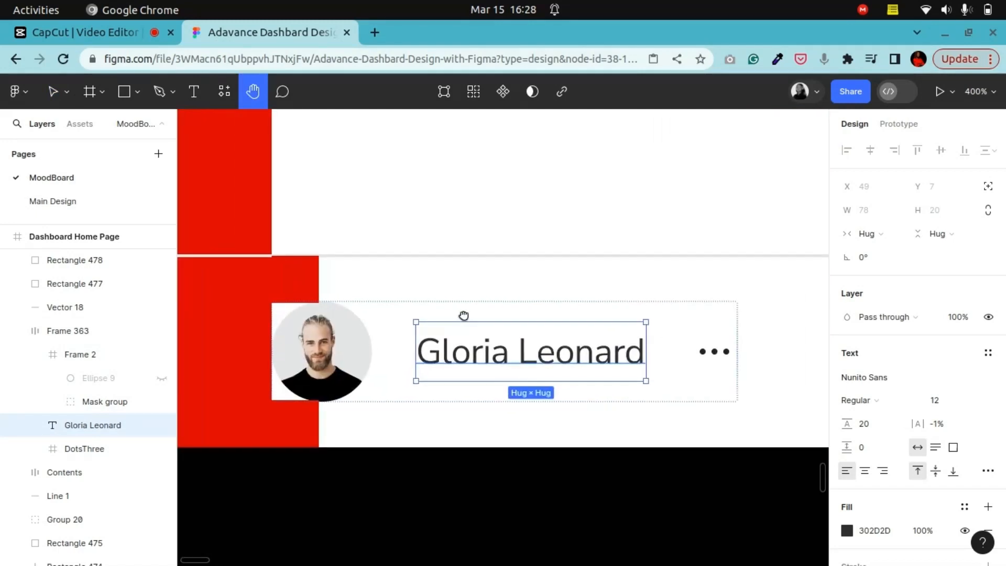
{"action": "left_click", "coordinate": [64, 102]}
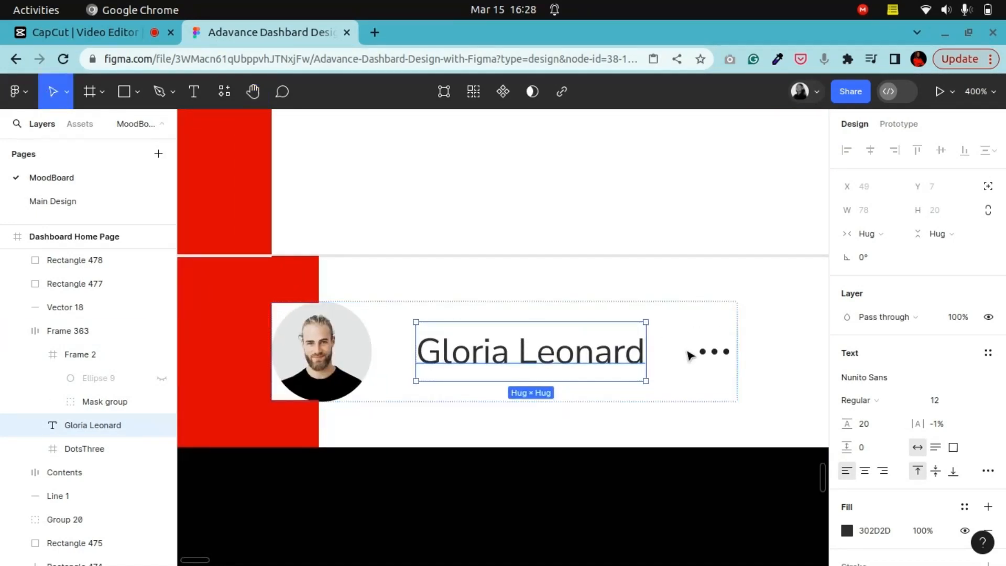
{"action": "left_click", "coordinate": [718, 359], "text": "shift"}
{"action": "scroll", "coordinate": [890, 445], "scroll_direction": "down", "scroll_amount": 3}
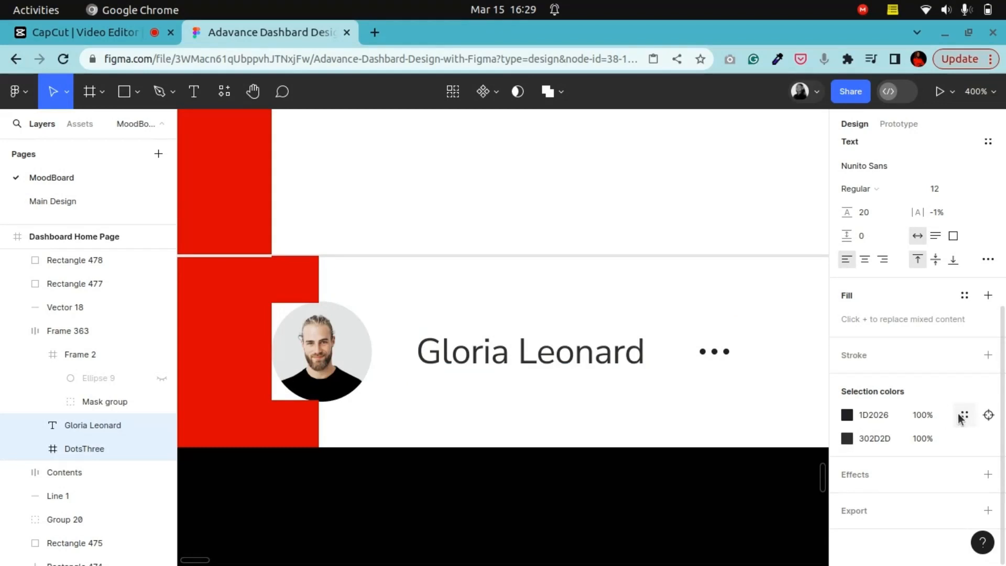
{"action": "left_click", "coordinate": [847, 414]}
{"action": "left_click", "coordinate": [964, 414]}
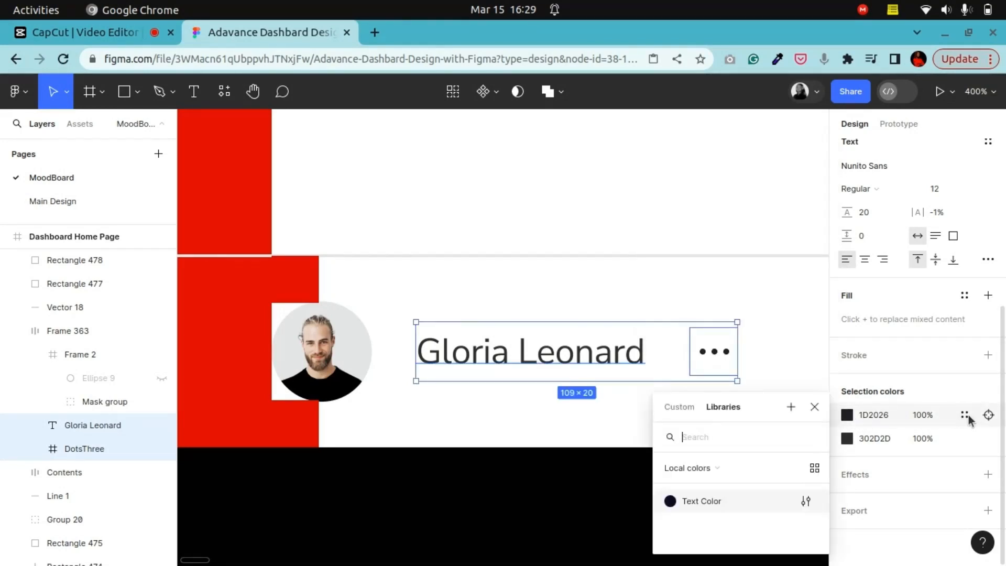
{"action": "left_click", "coordinate": [693, 503]}
{"action": "left_click", "coordinate": [964, 439]}
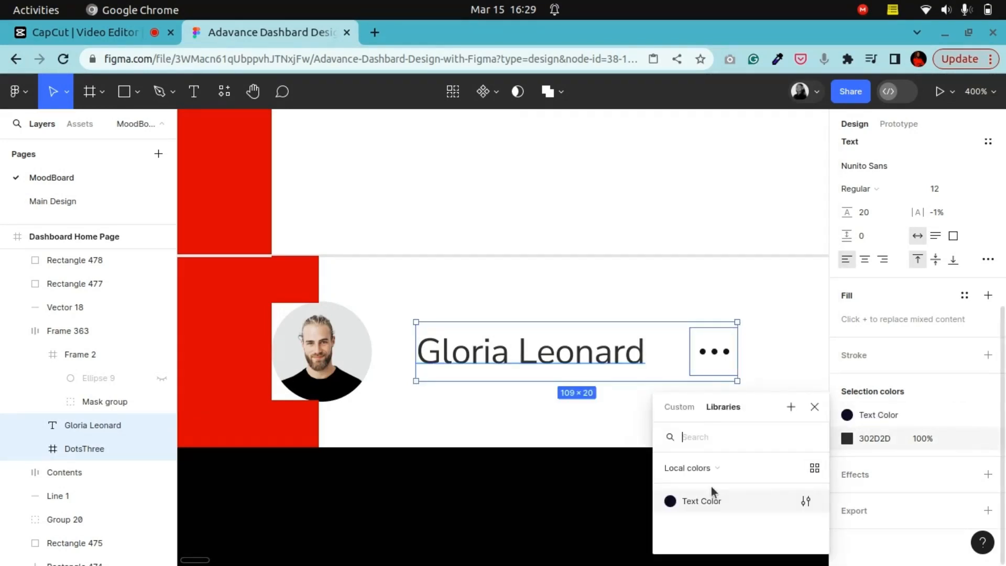
{"action": "left_click", "coordinate": [704, 498]}
{"action": "left_click", "coordinate": [574, 503]}
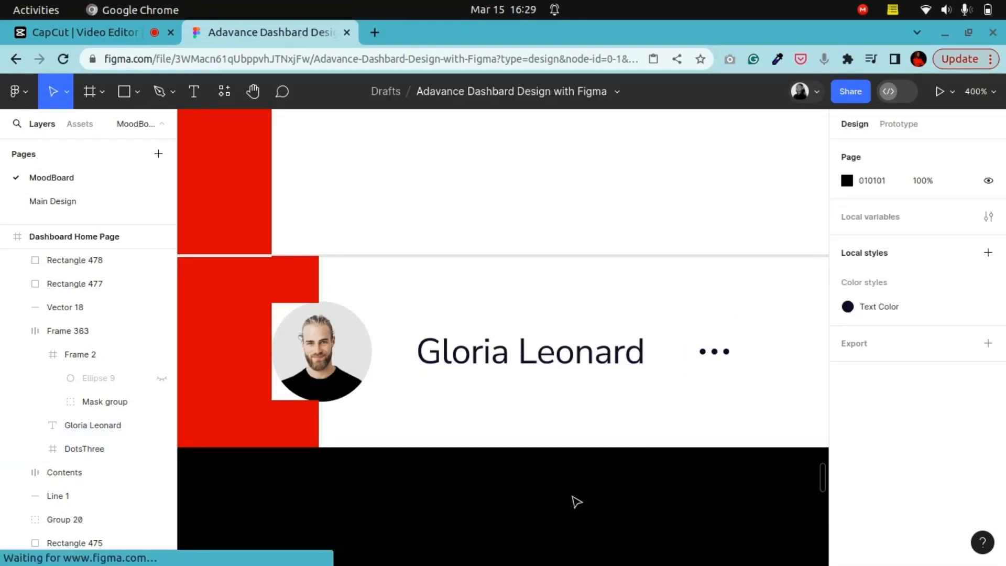
Step: Delete both 16 px spacer squares around the profile card
{"action": "left_click", "coordinate": [303, 427]}
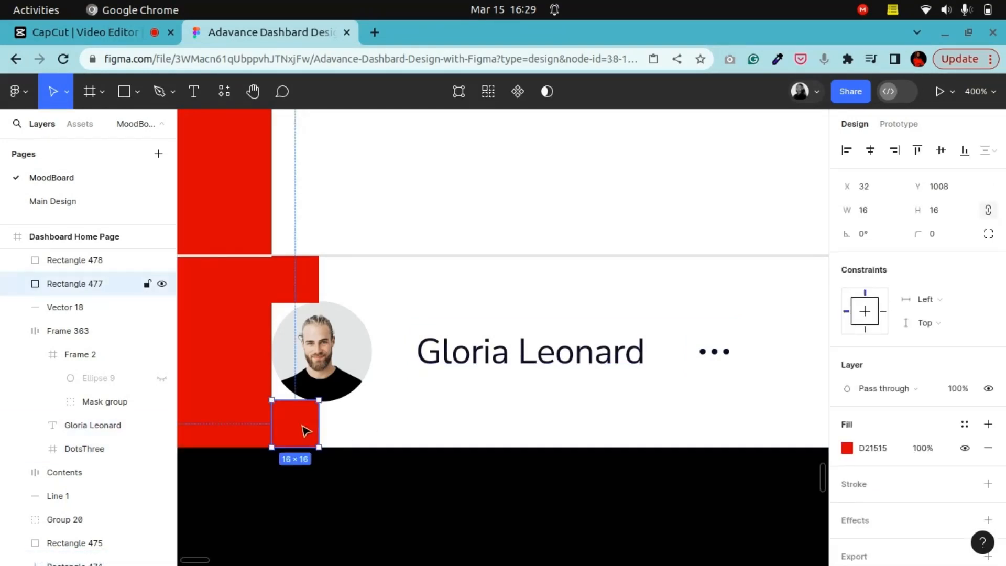
{"action": "key", "text": "Delete"}
{"action": "left_click", "coordinate": [307, 293]}
{"action": "key", "text": "Delete"}
Step: Review the sidebar from the logo divider down to the profile card
{"action": "scroll", "coordinate": [405, 394], "scroll_direction": "down", "scroll_amount": 5}
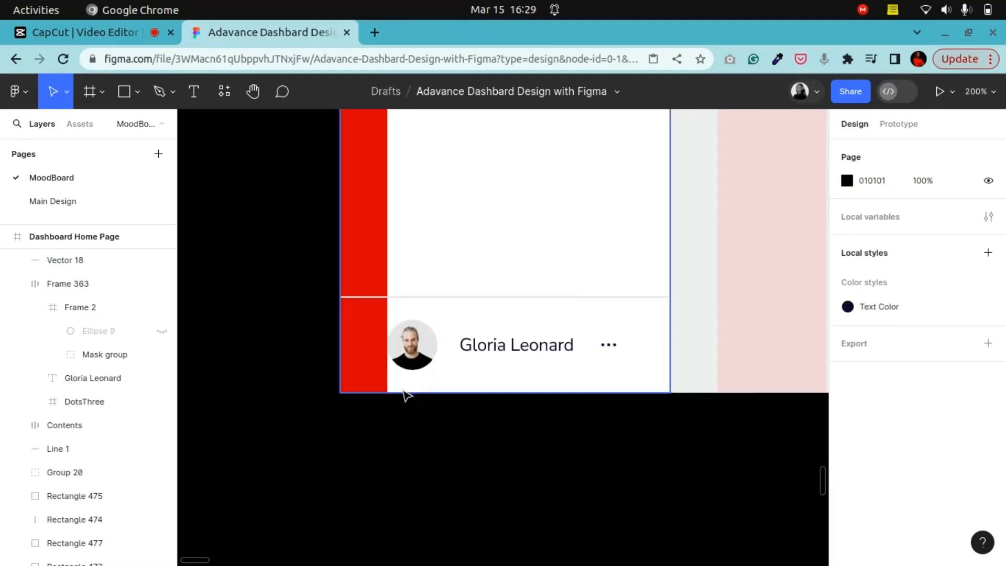
{"action": "scroll", "coordinate": [450, 419], "scroll_direction": "up", "scroll_amount": 3}
{"action": "scroll", "coordinate": [453, 418], "scroll_direction": "up", "scroll_amount": 7}
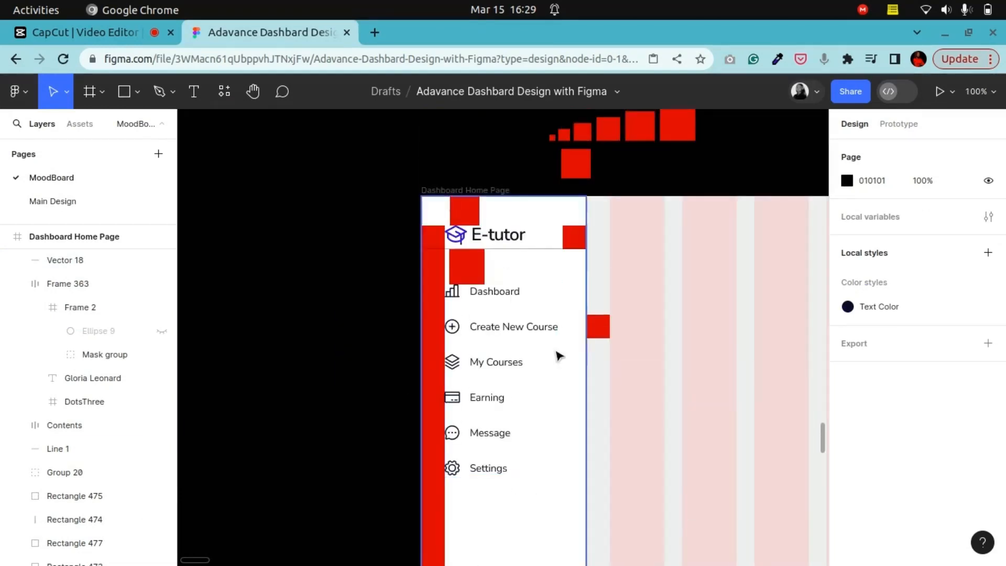
{"action": "left_click", "coordinate": [550, 256]}
{"action": "left_click", "coordinate": [549, 249]}
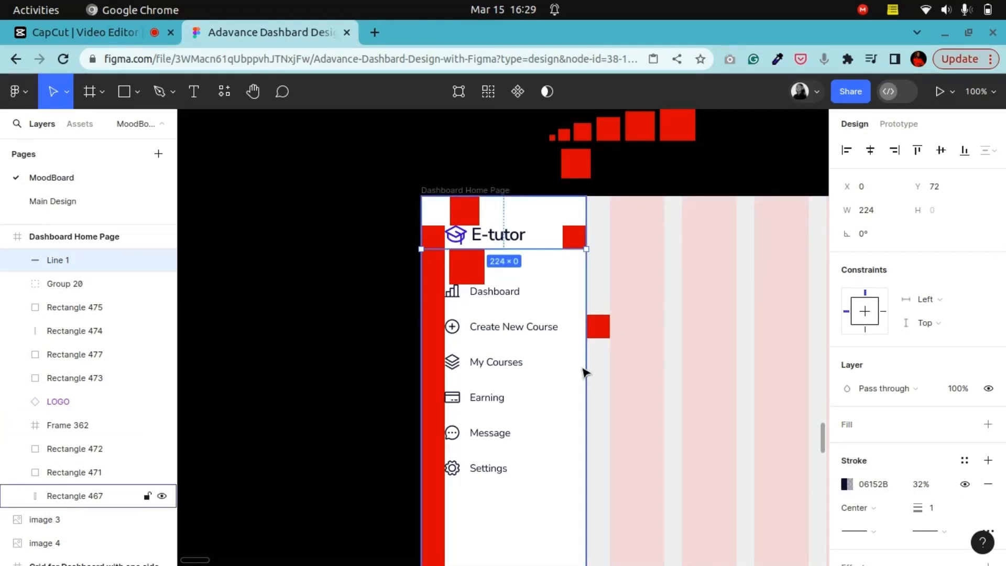
{"action": "scroll", "coordinate": [586, 371], "scroll_direction": "down", "scroll_amount": 5}
{"action": "scroll", "coordinate": [585, 372], "scroll_direction": "up", "scroll_amount": 2}
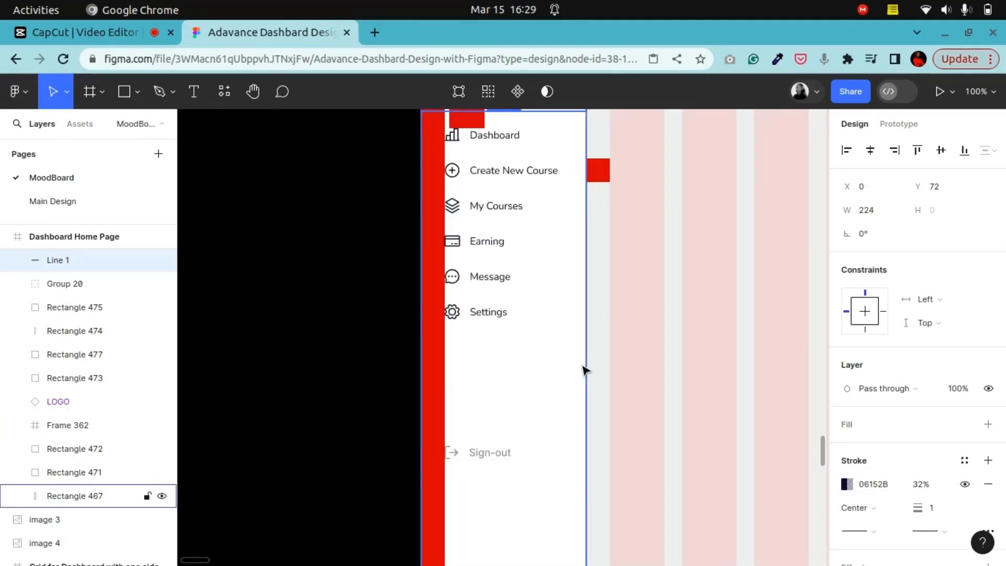
{"action": "scroll", "coordinate": [563, 410], "scroll_direction": "down", "scroll_amount": 8}
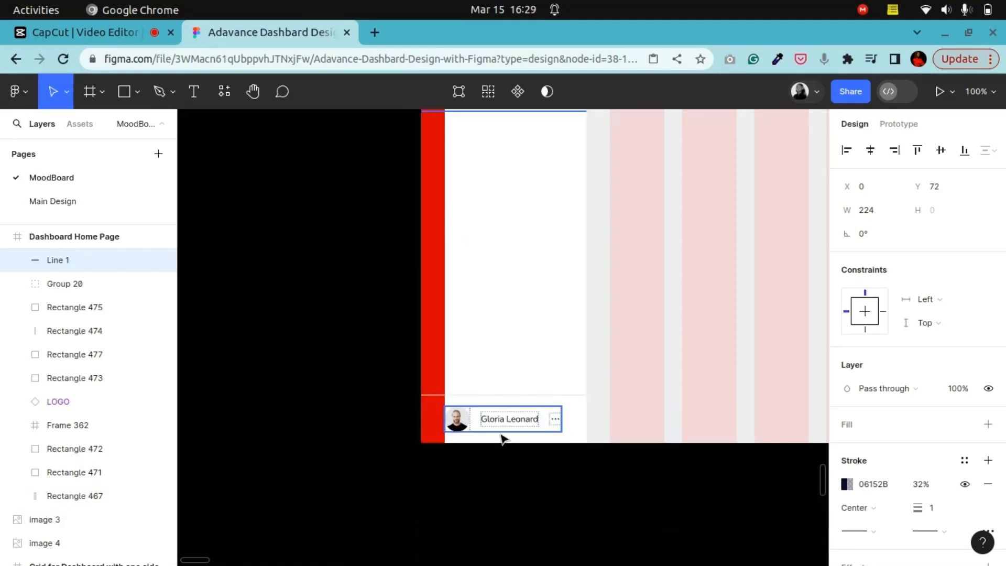
{"action": "scroll", "coordinate": [506, 416], "scroll_direction": "up", "scroll_amount": 5}
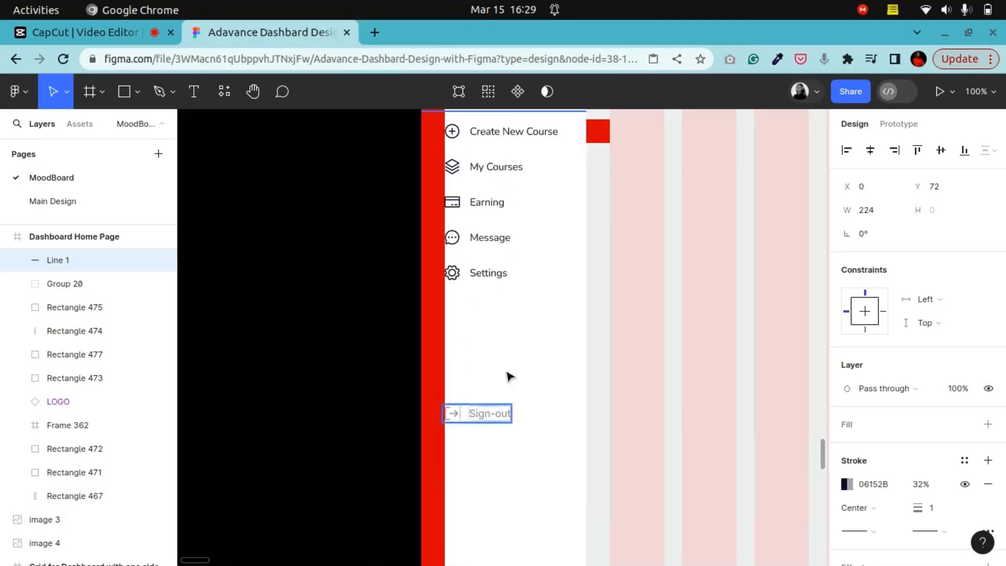
Step: Apply the Text Color style to the Sign-out item's icon and label
{"action": "left_click", "coordinate": [502, 422]}
{"action": "left_click", "coordinate": [489, 417]}
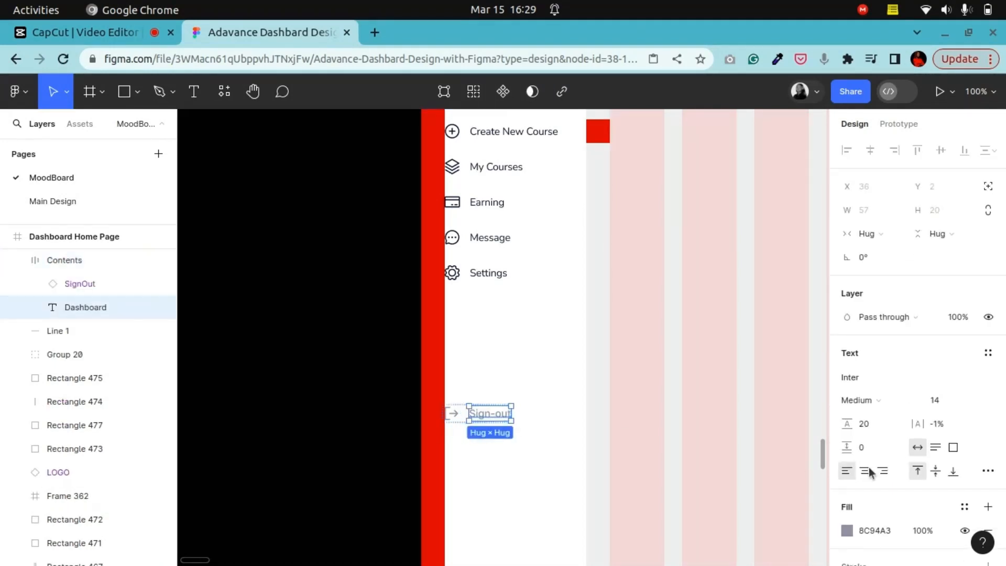
{"action": "left_click", "coordinate": [384, 409]}
{"action": "left_click", "coordinate": [514, 427]}
{"action": "scroll", "coordinate": [916, 366], "scroll_direction": "down", "scroll_amount": 5}
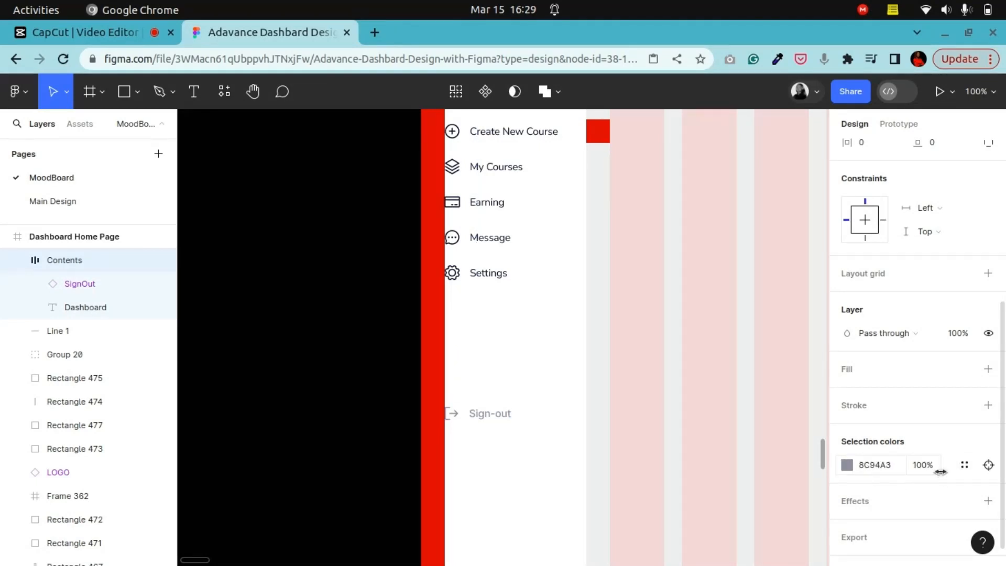
{"action": "left_click", "coordinate": [964, 464]}
{"action": "left_click", "coordinate": [705, 500]}
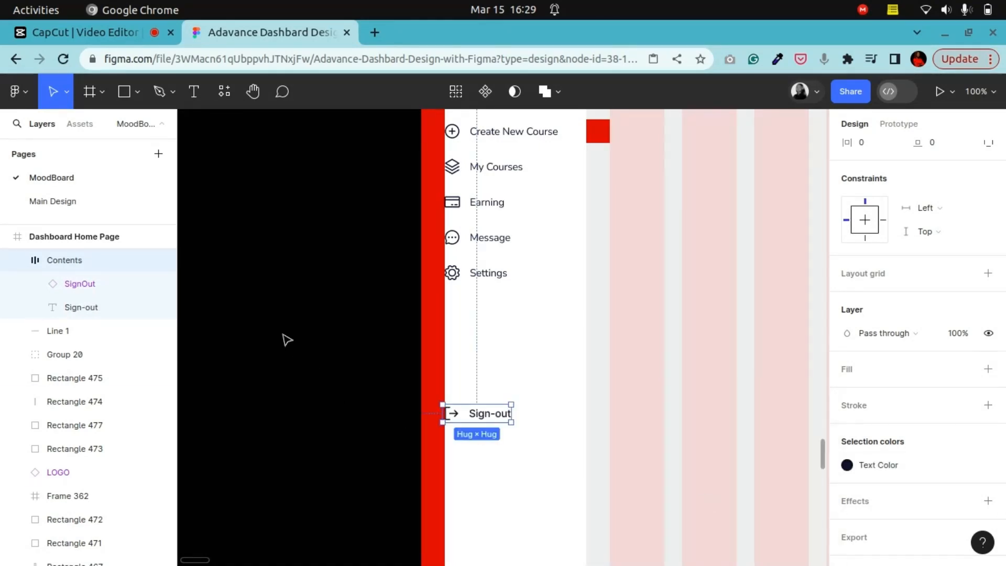
Step: Duplicate the 48 px spacer square into a stack of three beneath Settings and add auto layout to the stack
{"action": "left_click", "coordinate": [348, 370]}
{"action": "scroll", "coordinate": [348, 370], "scroll_direction": "up", "scroll_amount": 6}
{"action": "left_click", "coordinate": [674, 214]}
{"action": "left_click_drag", "start_coordinate": [675, 213], "coordinate": [494, 388]}
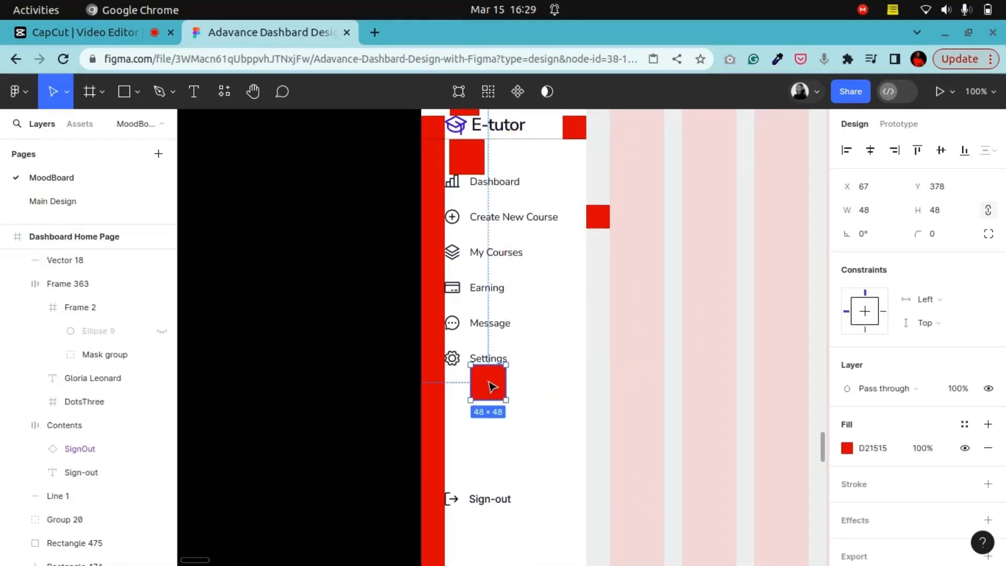
{"action": "key", "text": "ctrl+plus"}
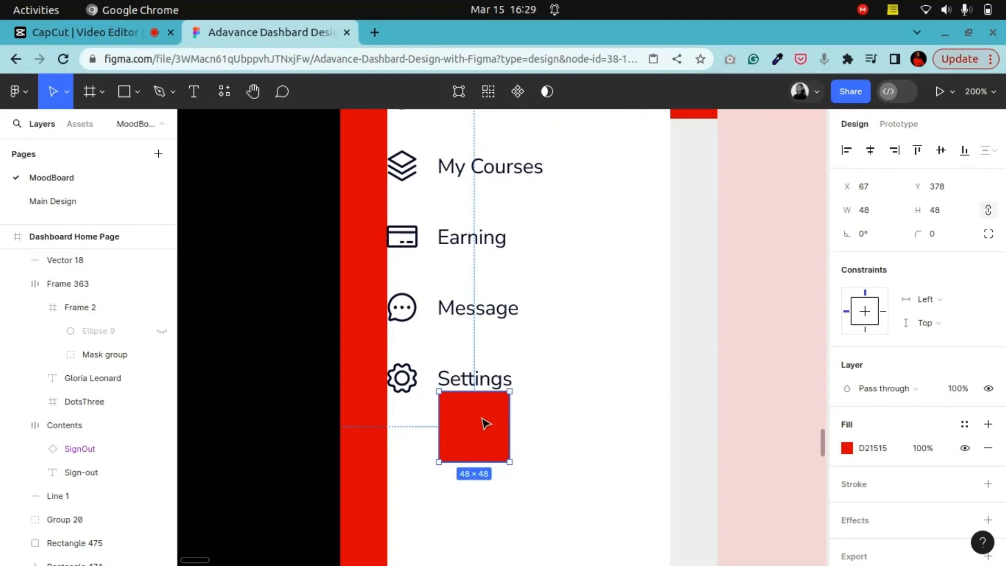
{"action": "scroll", "coordinate": [486, 424], "scroll_direction": "down", "scroll_amount": 2}
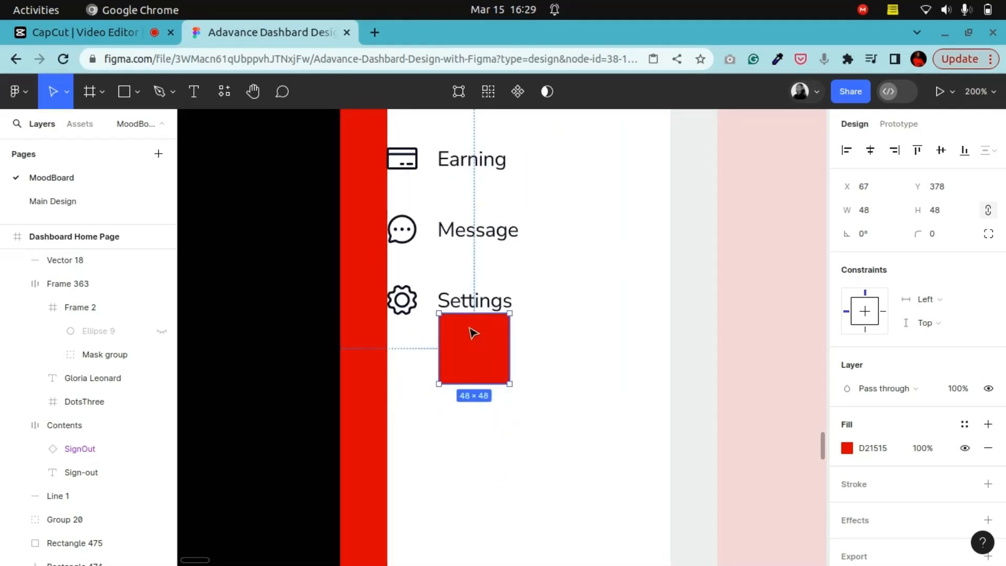
{"action": "left_click_drag", "start_coordinate": [464, 362], "coordinate": [470, 485]}
{"action": "left_click", "coordinate": [469, 433], "text": "shift"}
{"action": "left_click", "coordinate": [473, 348], "text": "shift"}
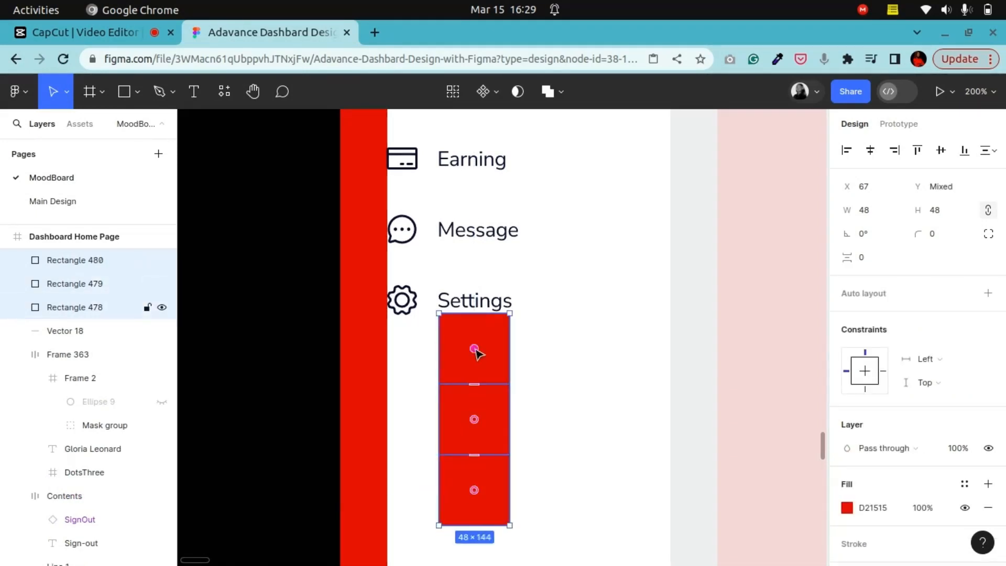
{"action": "right_click", "coordinate": [473, 347]}
{"action": "left_click", "coordinate": [521, 399]}
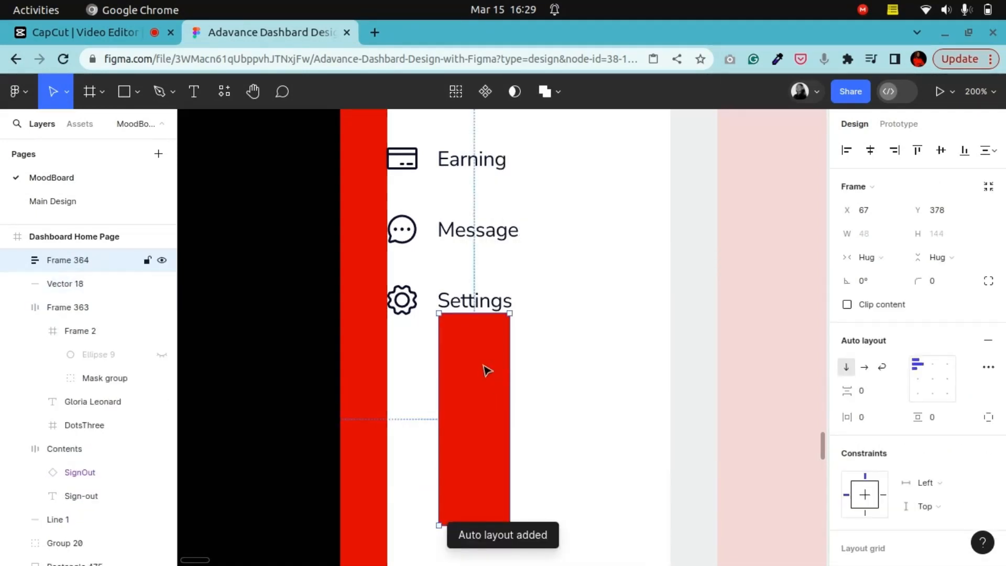
Step: Duplicate the 144 px spacer stack, place the copy above the profile card and align it at X 67
{"action": "mouse_move", "coordinate": [486, 368]}
{"action": "left_mouse_down"}
{"action": "mouse_move", "coordinate": [498, 539]}
{"action": "mouse_move", "coordinate": [648, 527]}
{"action": "mouse_move", "coordinate": [503, 555]}
{"action": "mouse_move", "coordinate": [478, 356]}
{"action": "mouse_move", "coordinate": [482, 376]}
{"action": "left_mouse_up"}
{"action": "key", "text": "minus"}
{"action": "key", "text": "minus"}
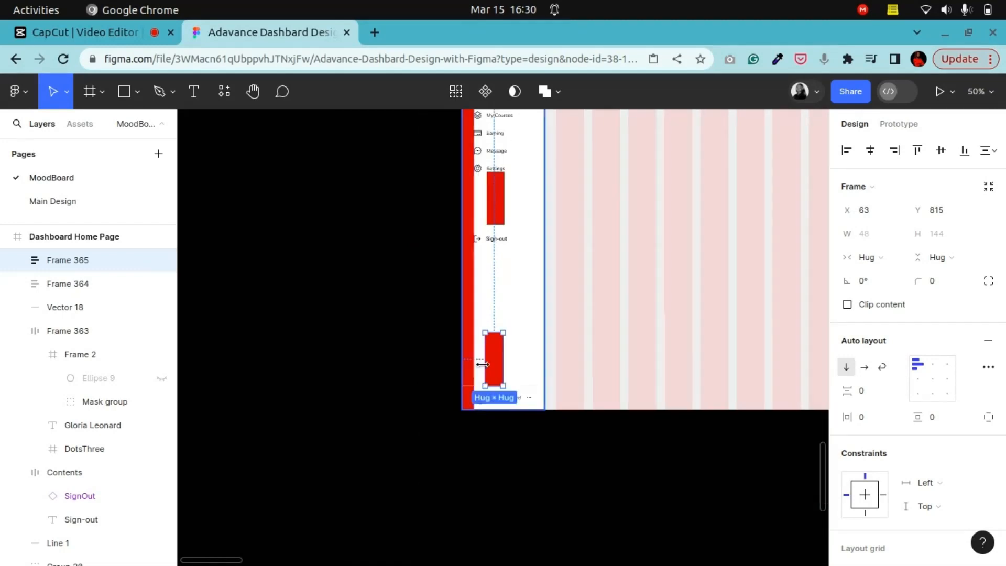
{"action": "key", "text": "Right"}
{"action": "key", "text": "Right"}
{"action": "key", "text": "Right"}
{"action": "key", "text": "Right"}
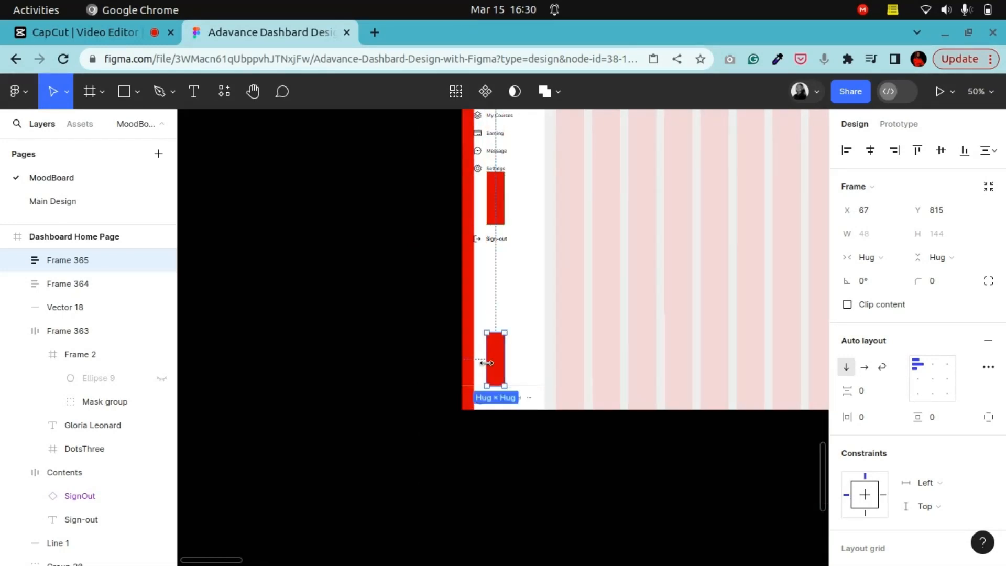
Step: Move the Sign-out item down between the two spacer stacks, setting its X to 28
{"action": "key", "text": "plus"}
{"action": "scroll", "coordinate": [488, 371], "scroll_direction": "up", "scroll_amount": 2}
{"action": "left_click", "coordinate": [472, 180]}
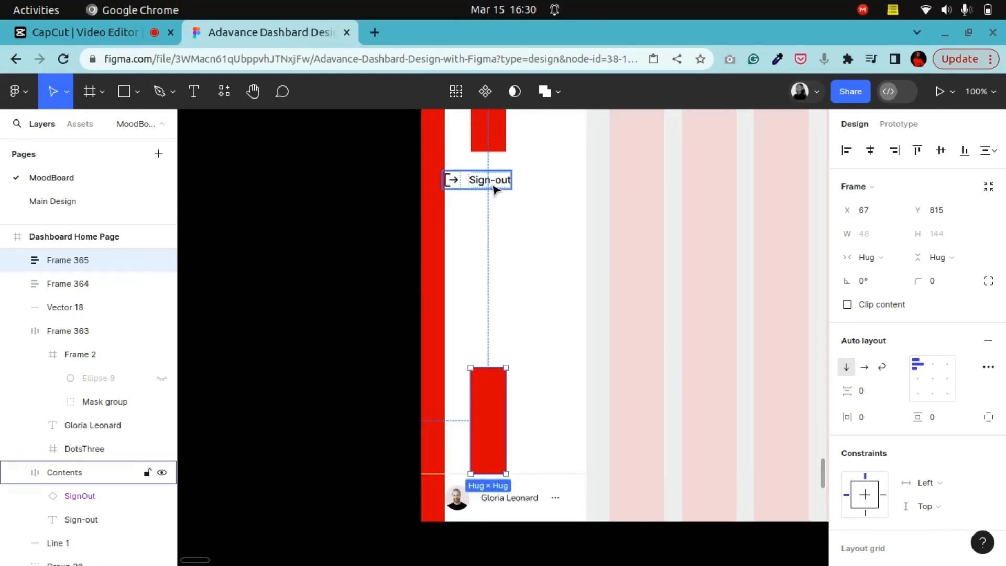
{"action": "left_click_drag", "start_coordinate": [485, 183], "coordinate": [482, 263]}
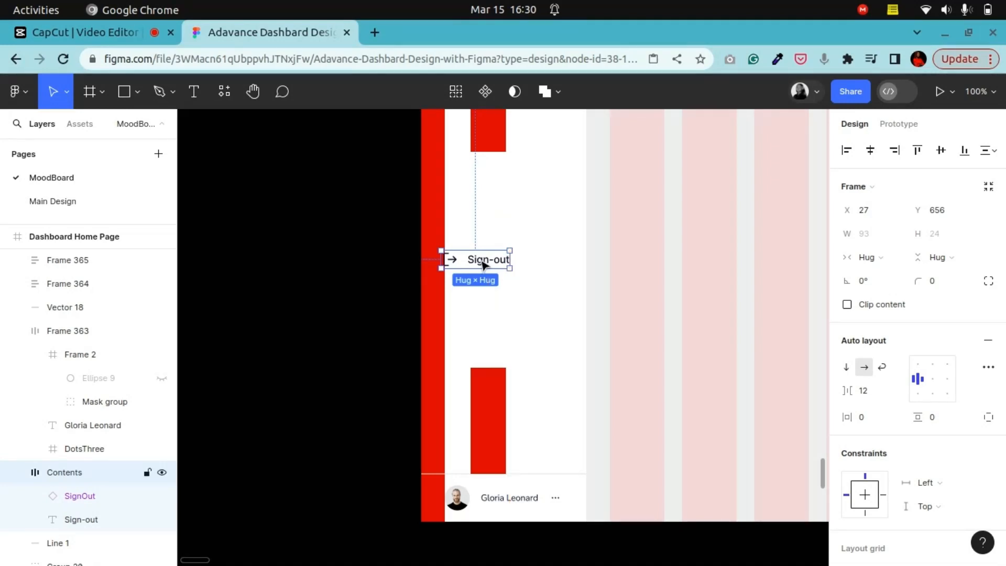
{"action": "key", "text": "Right"}
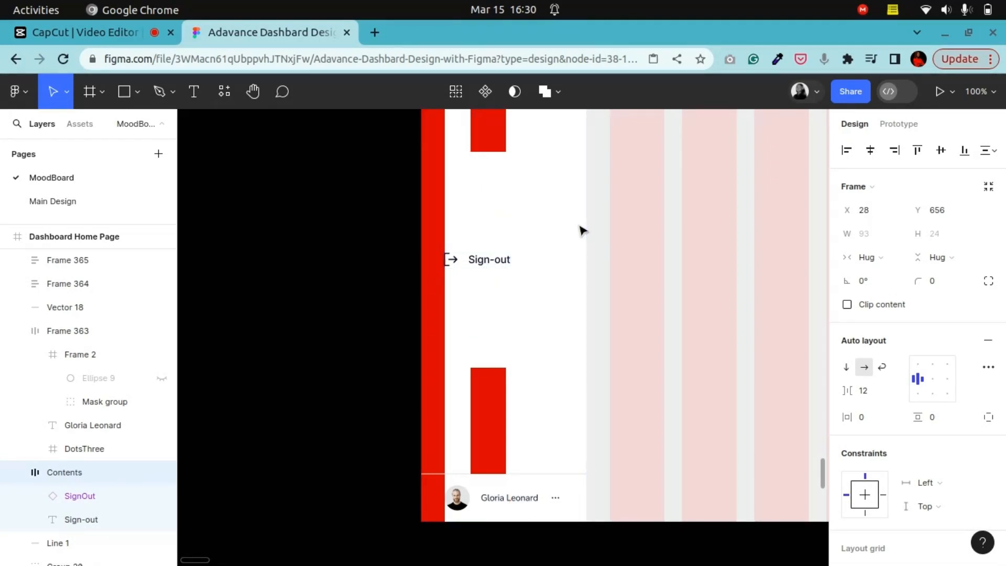
Step: Delete both 144 px spacer stacks from the sidebar
{"action": "left_click", "coordinate": [498, 400]}
{"action": "key", "text": "Delete"}
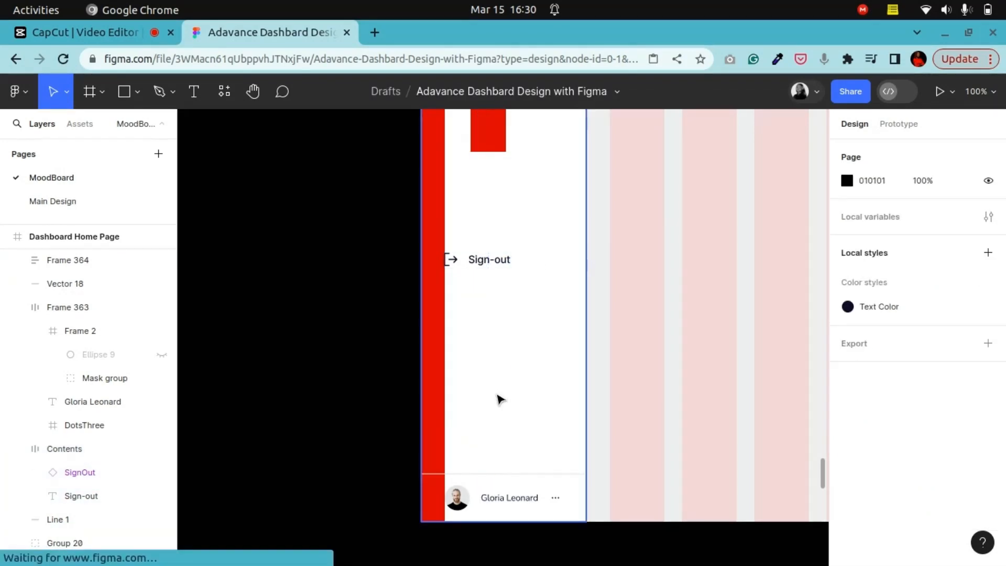
{"action": "scroll", "coordinate": [498, 400], "scroll_direction": "up", "scroll_amount": 4}
{"action": "left_click", "coordinate": [505, 306]}
{"action": "key", "text": "Delete"}
Step: Delete the remaining red spacer rectangles around the logo, the menu and the sidebar edge
{"action": "scroll", "coordinate": [505, 309], "scroll_direction": "up", "scroll_amount": 6}
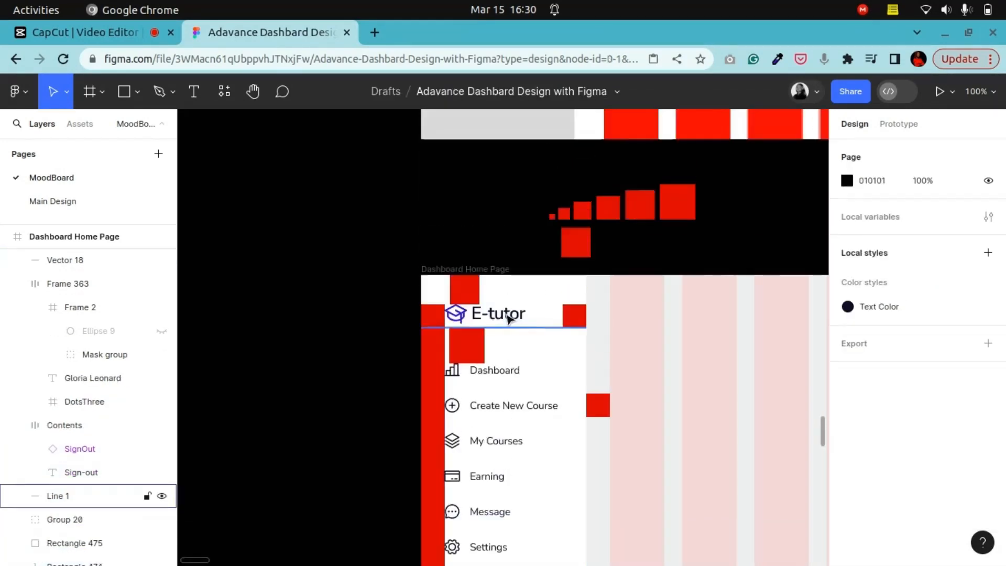
{"action": "left_click", "coordinate": [467, 345]}
{"action": "key", "text": "Delete"}
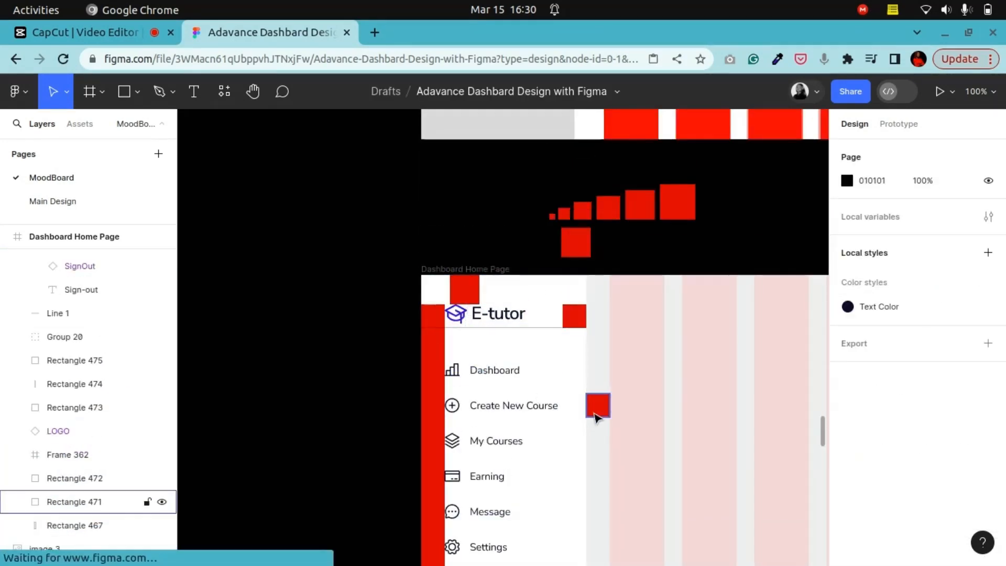
{"action": "left_click", "coordinate": [574, 316]}
{"action": "key", "text": "Delete"}
{"action": "left_click", "coordinate": [466, 300]}
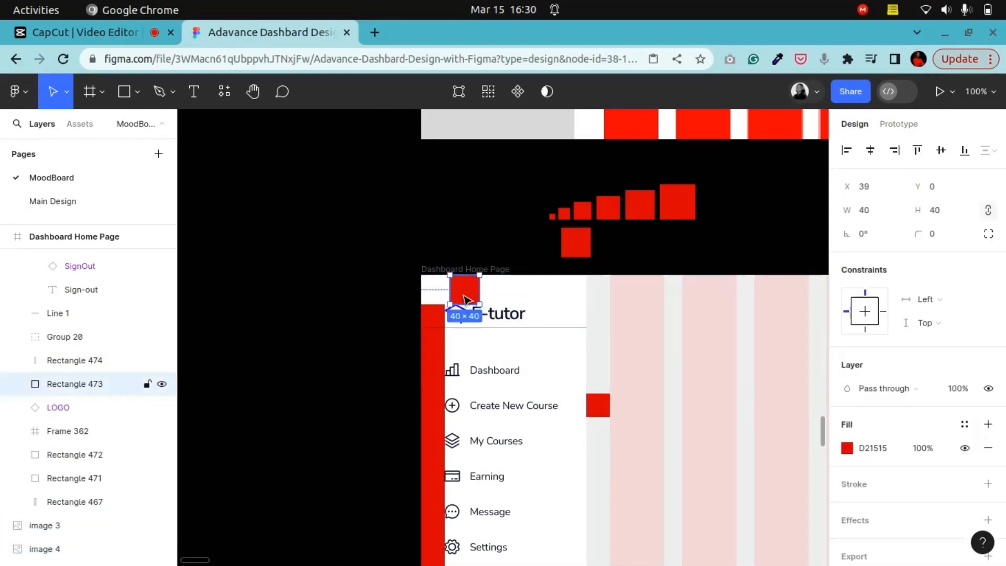
{"action": "key", "text": "Delete"}
{"action": "left_click", "coordinate": [433, 352]}
{"action": "key", "text": "Delete"}
Step: Hide the 12-column layout grid on the dashboard's grid frame
{"action": "scroll", "coordinate": [438, 353], "scroll_direction": "down", "scroll_amount": 6}
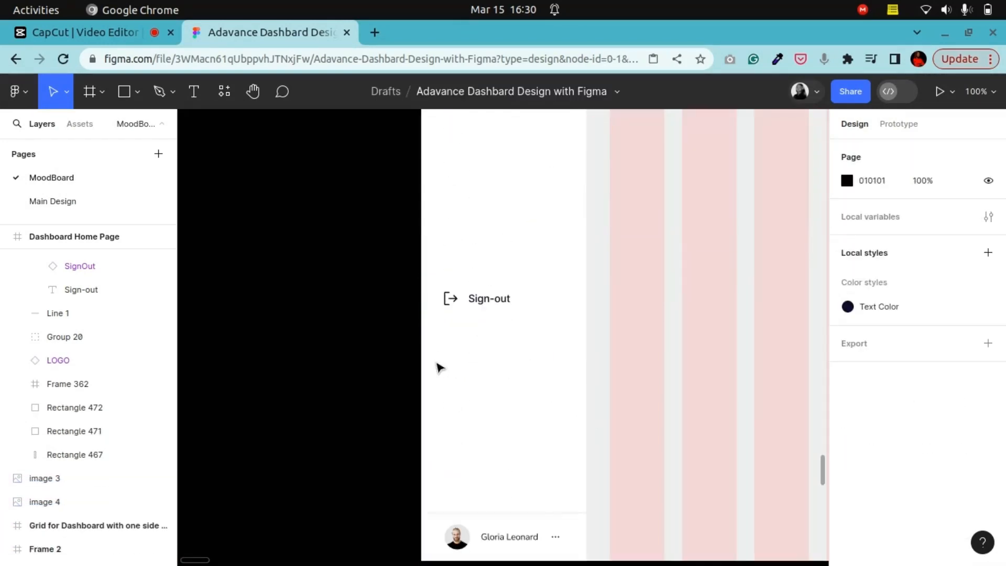
{"action": "scroll", "coordinate": [469, 357], "scroll_direction": "down", "scroll_amount": 5, "text": "ctrl"}
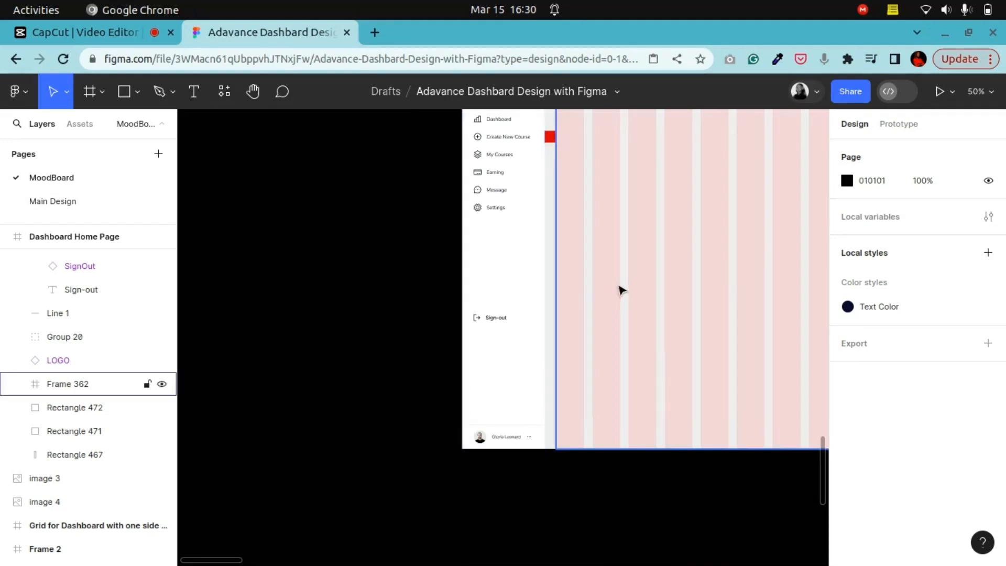
{"action": "scroll", "coordinate": [623, 294], "scroll_direction": "up", "scroll_amount": 3}
{"action": "left_click", "coordinate": [632, 309]}
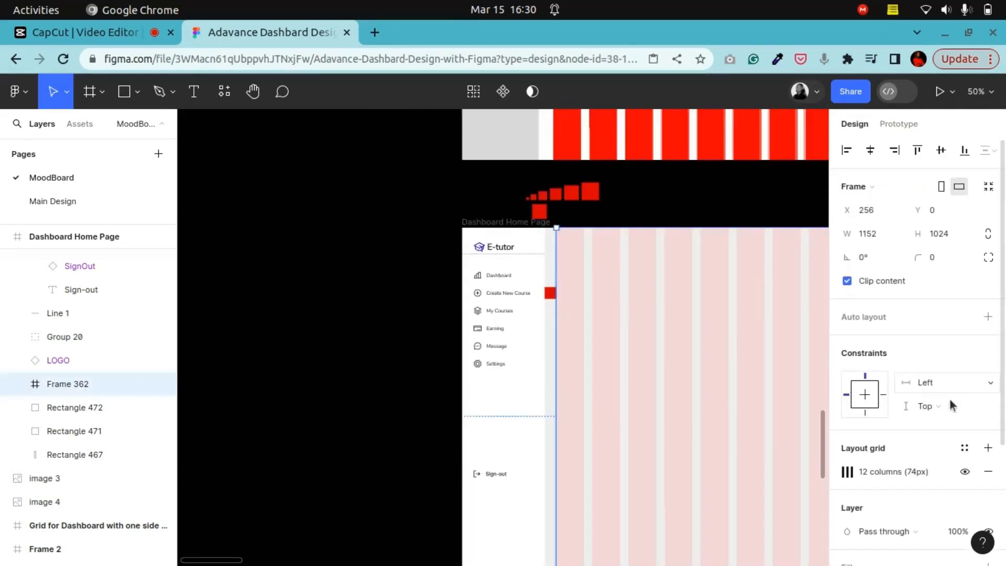
{"action": "left_click", "coordinate": [964, 472]}
{"action": "left_click", "coordinate": [397, 344]}
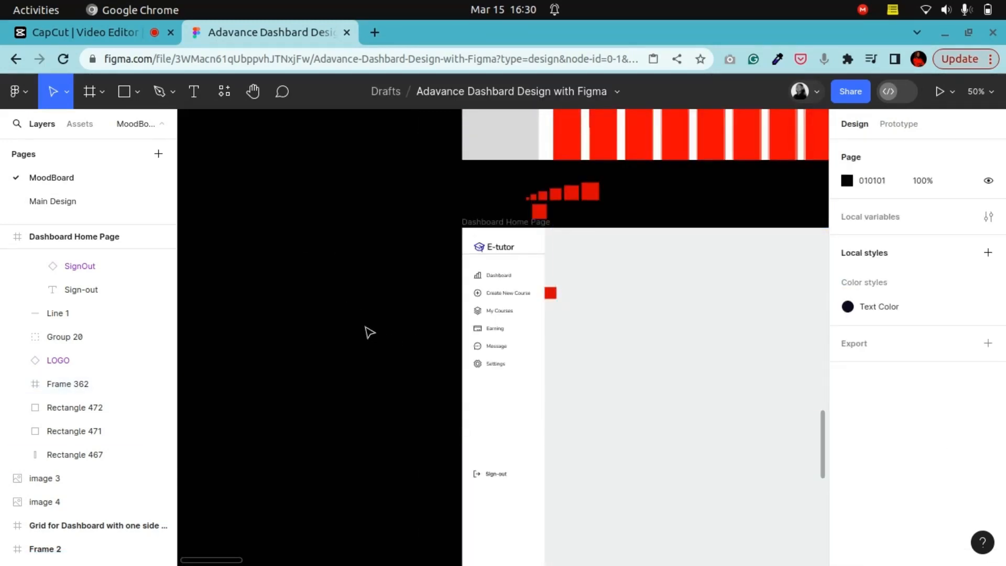
Step: Examine the logo and navigation area of the sidebar up close
{"action": "left_click", "coordinate": [253, 92]}
{"action": "left_click_drag", "start_coordinate": [490, 428], "coordinate": [465, 317]}
{"action": "scroll", "coordinate": [466, 317], "scroll_direction": "up", "scroll_amount": 1}
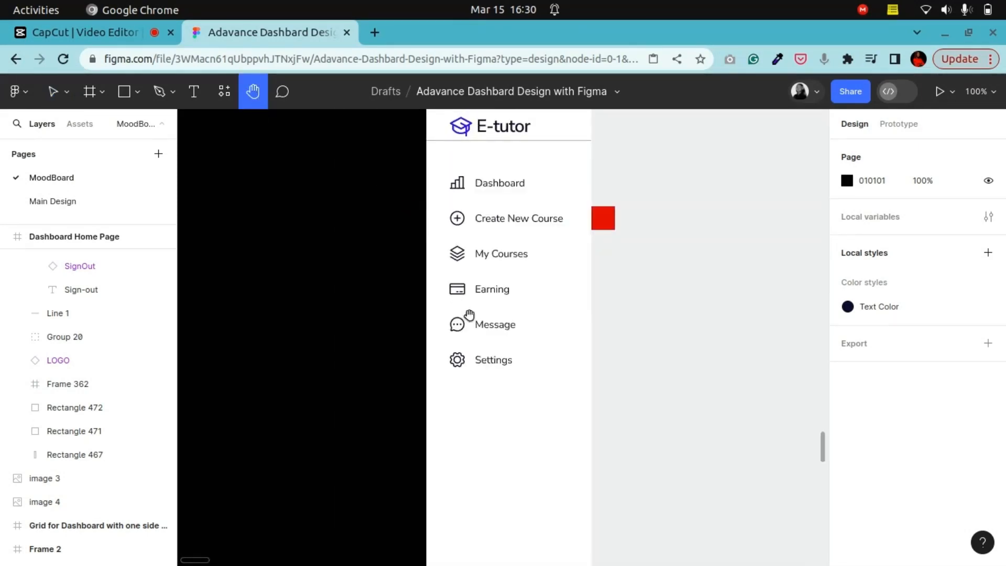
{"action": "left_click_drag", "start_coordinate": [555, 291], "coordinate": [471, 271]}
{"action": "left_click_drag", "start_coordinate": [461, 350], "coordinate": [482, 413]}
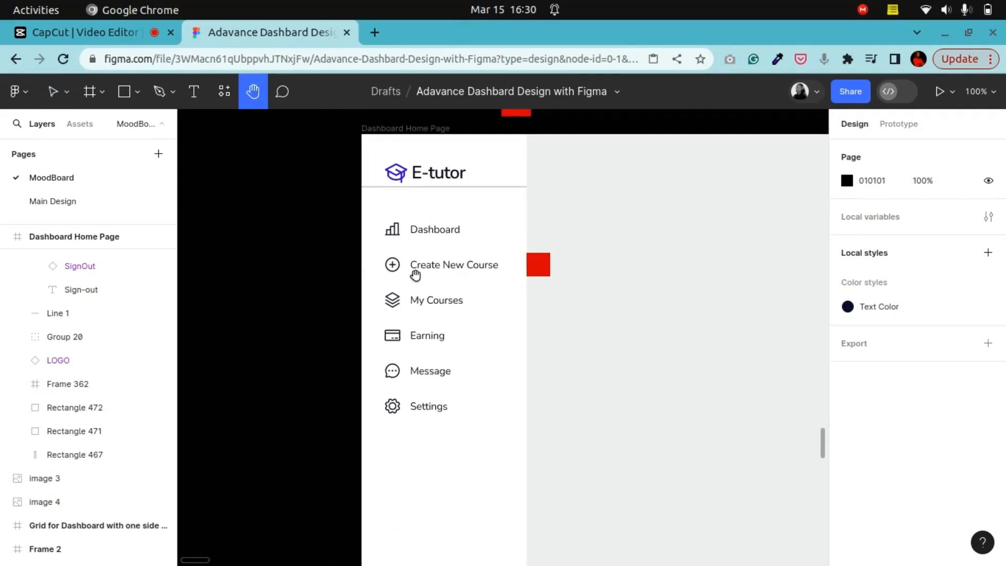
{"action": "left_click_drag", "start_coordinate": [414, 272], "coordinate": [412, 444]}
{"action": "scroll", "coordinate": [461, 295], "scroll_direction": "up", "scroll_amount": 1}
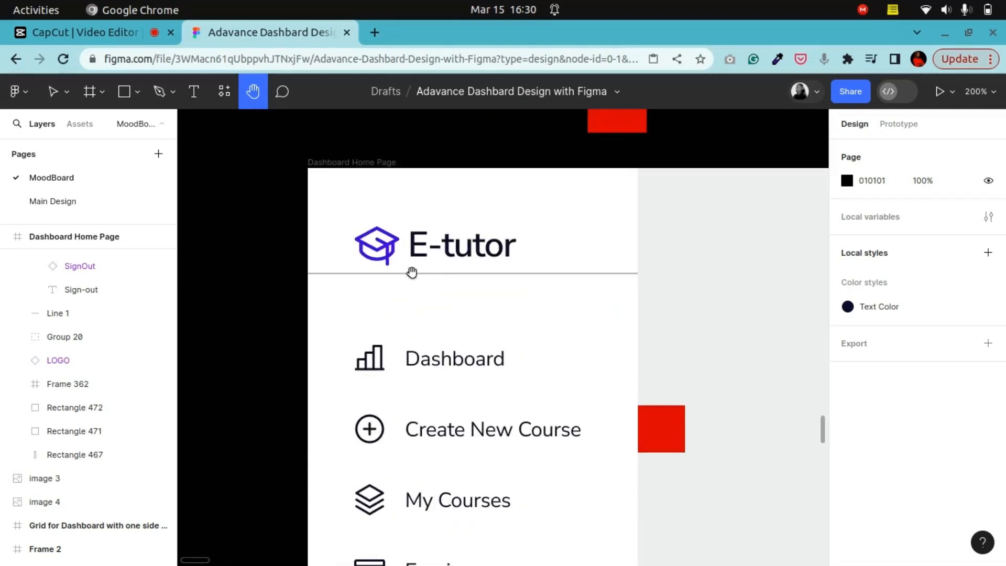
{"action": "left_click_drag", "start_coordinate": [428, 259], "coordinate": [359, 361]}
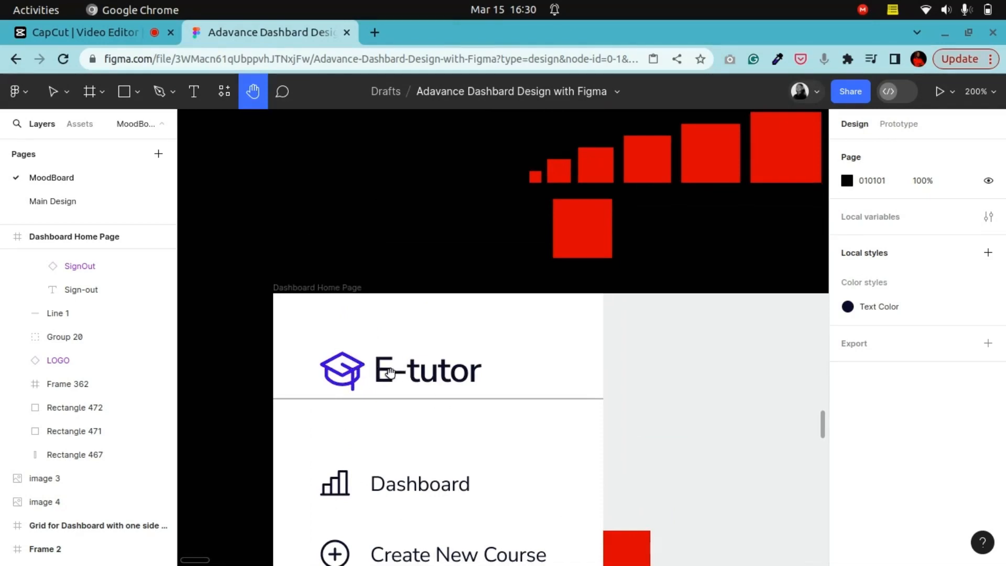
Step: Try a 16 px spacer square above the logo while nudging the logo, then delete the square
{"action": "left_click", "coordinate": [52, 91]}
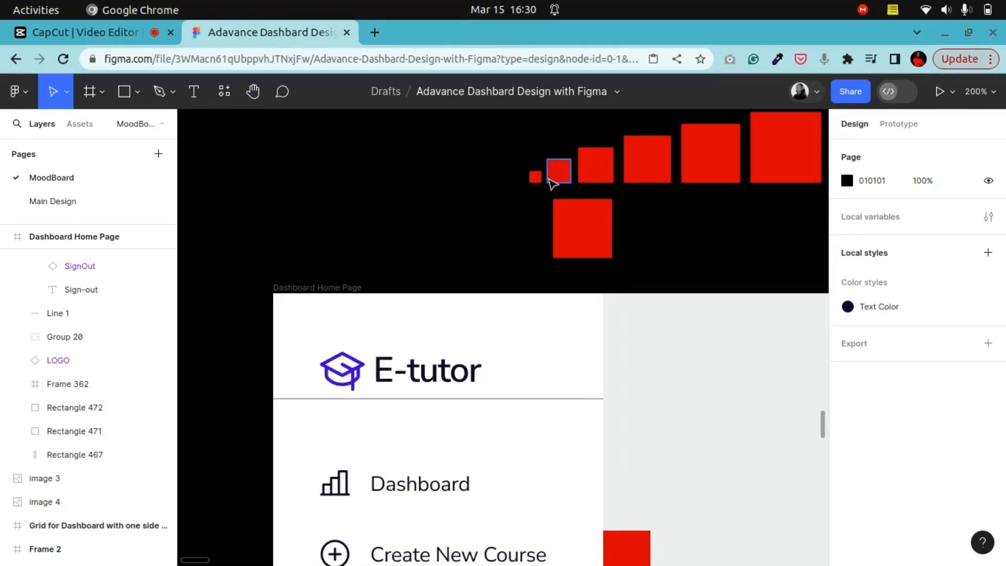
{"action": "left_click", "coordinate": [556, 173]}
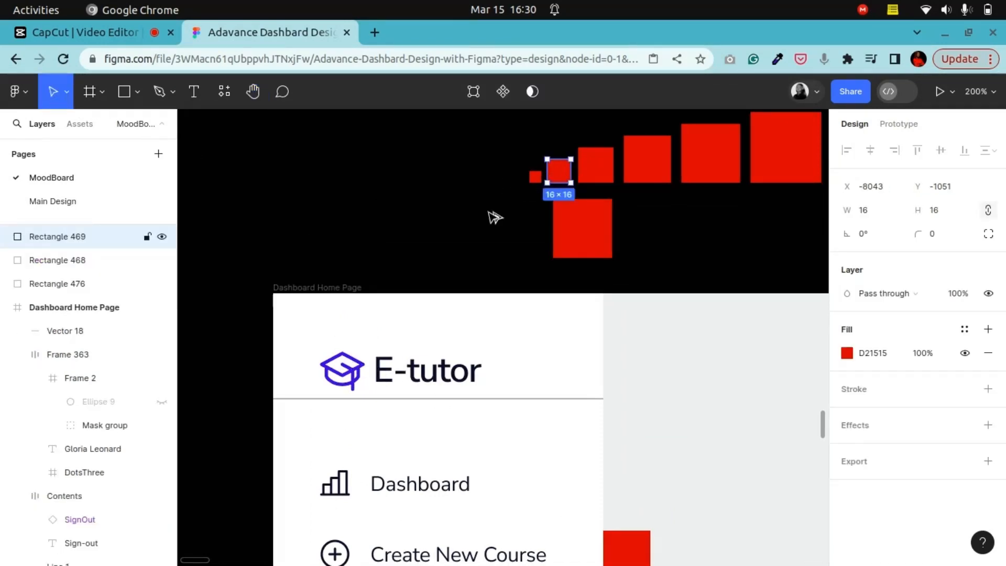
{"action": "left_click_drag", "start_coordinate": [565, 172], "coordinate": [355, 307]}
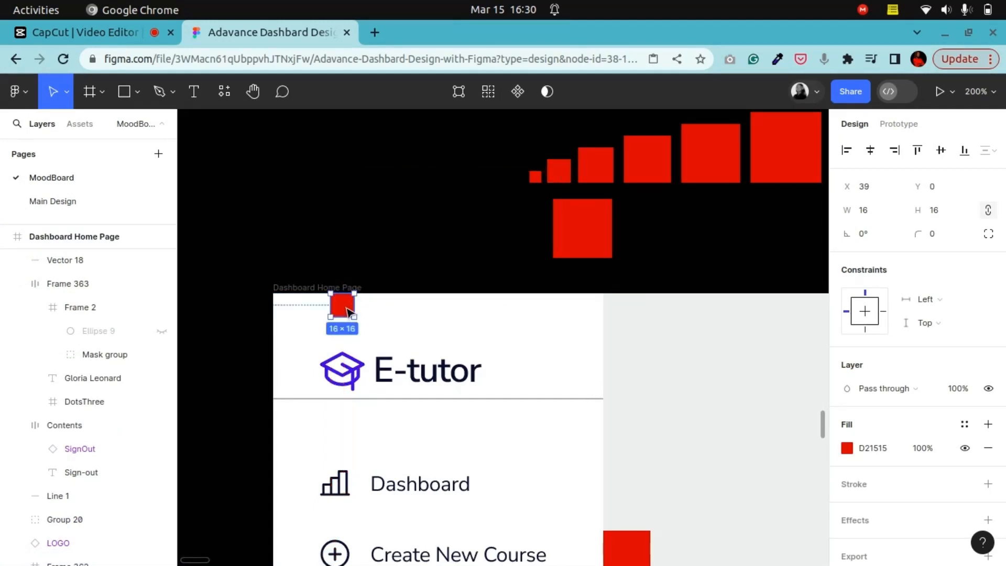
{"action": "left_click", "coordinate": [348, 377]}
{"action": "key", "text": "Up"}
{"action": "key", "text": "Up"}
{"action": "key", "text": "Up"}
{"action": "key", "text": "Up"}
{"action": "key", "text": "Up"}
{"action": "key", "text": "Up"}
{"action": "key", "text": "Up"}
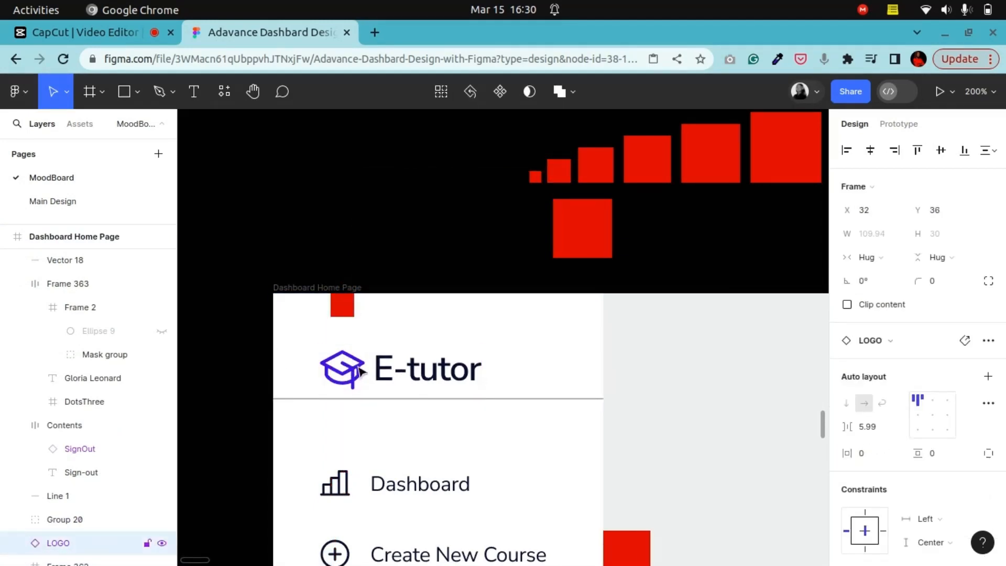
{"action": "left_click", "coordinate": [343, 311]}
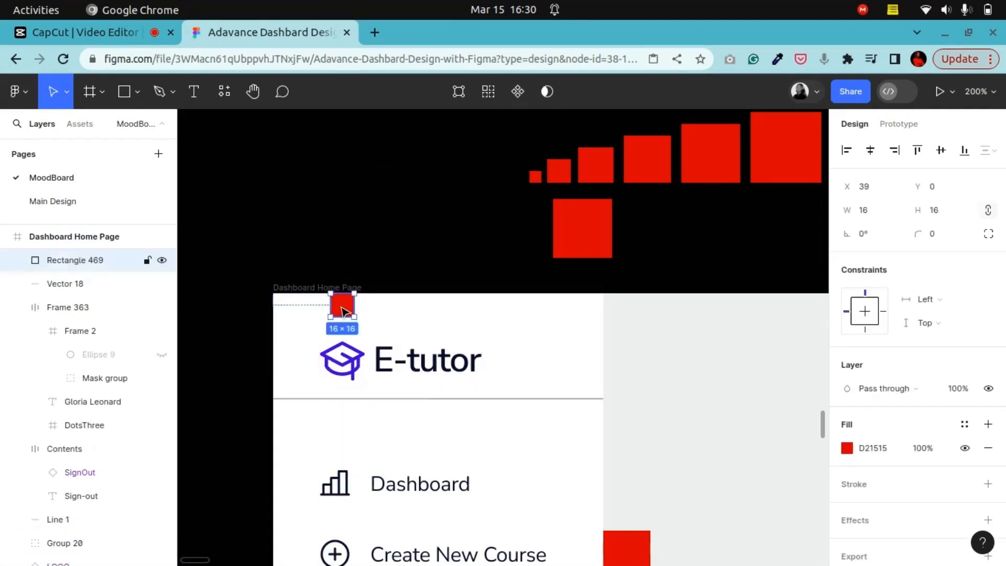
{"action": "key", "text": "Delete"}
Step: Place a 24 px spacer square beneath the logo and nudge the logo to Y 21
{"action": "left_click", "coordinate": [597, 167]}
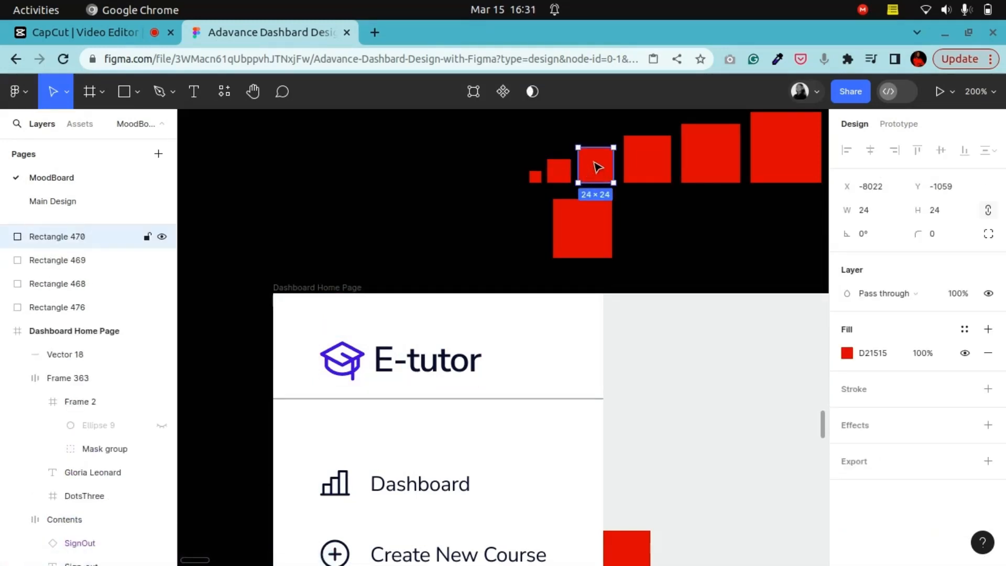
{"action": "left_click_drag", "start_coordinate": [597, 167], "coordinate": [348, 386]}
{"action": "left_click", "coordinate": [398, 361]}
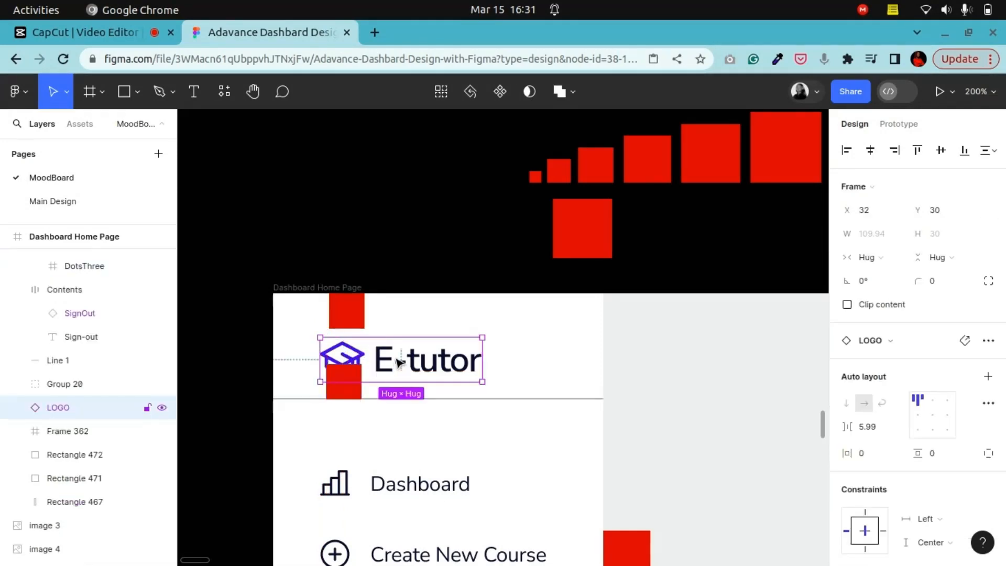
{"action": "key", "text": "Up"}
{"action": "key", "text": "Up"}
{"action": "key", "text": "Up"}
{"action": "key", "text": "Up"}
{"action": "key", "text": "Up"}
{"action": "key", "text": "Up"}
{"action": "key", "text": "Up"}
{"action": "key", "text": "Up"}
{"action": "key", "text": "Up"}
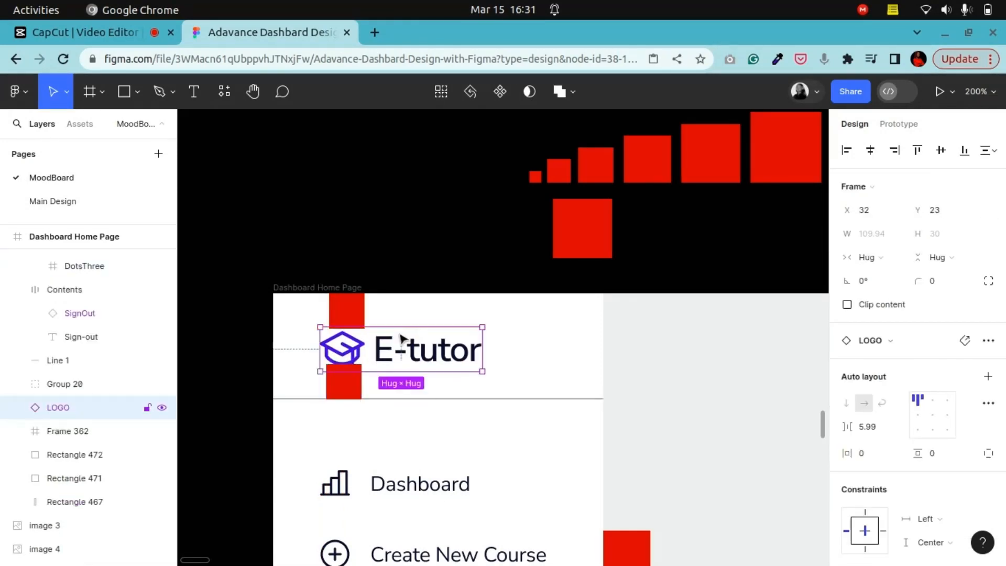
{"action": "key", "text": "Up"}
{"action": "key", "text": "Down"}
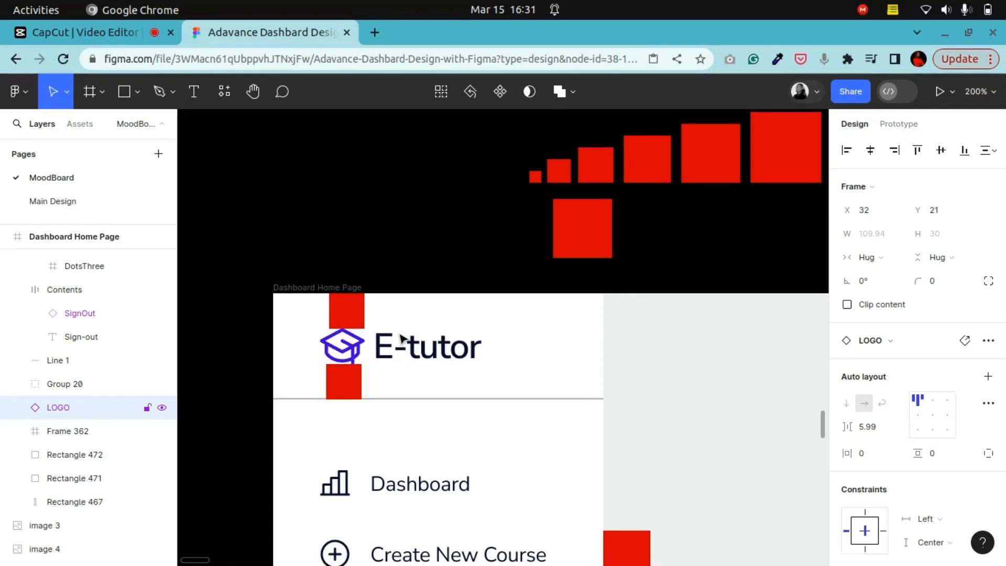
{"action": "key", "text": "Down"}
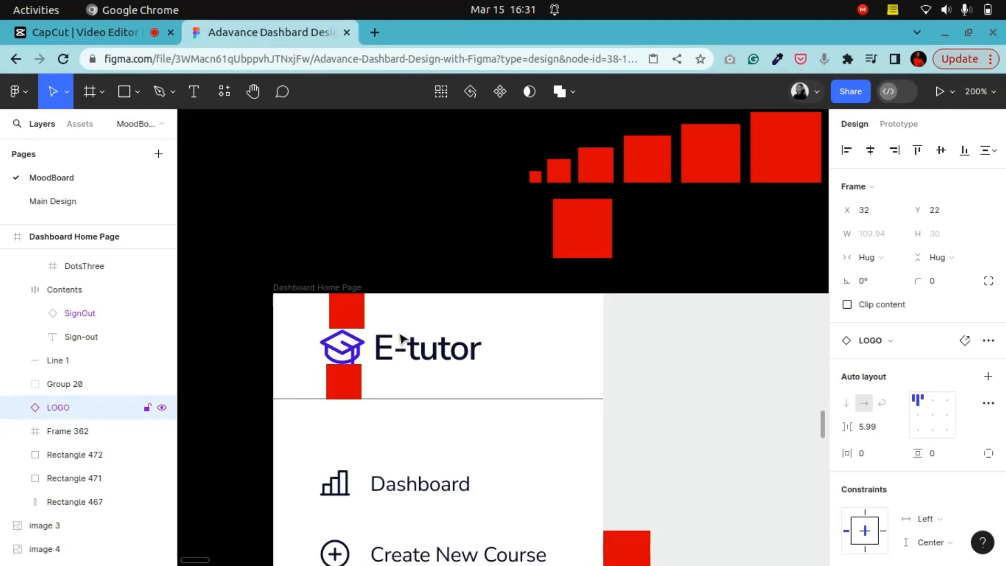
{"action": "key", "text": "Up"}
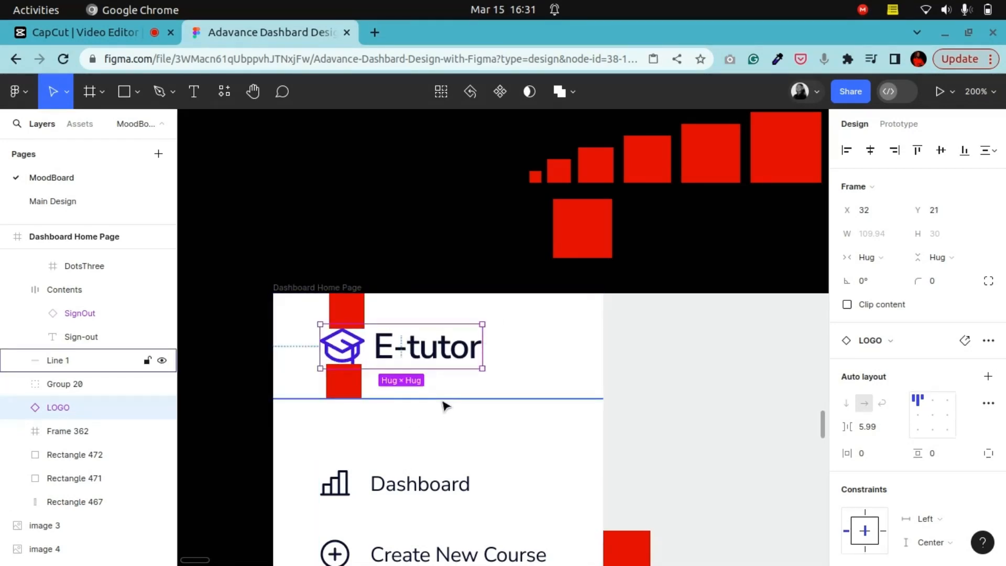
Step: Nudge the logo divider line down 1 px and check it against the 24 px spacer square
{"action": "left_click", "coordinate": [444, 400]}
{"action": "key", "text": "Down"}
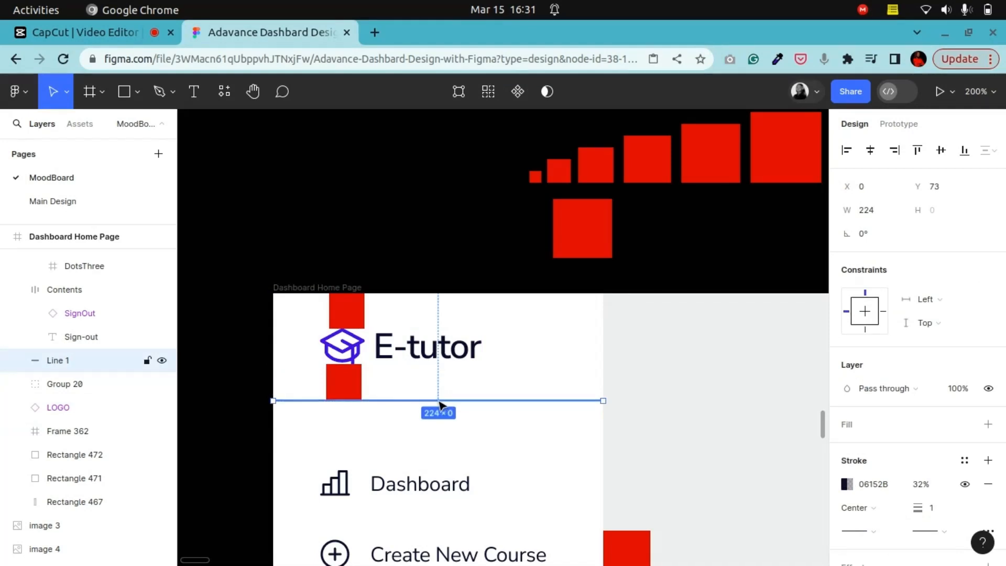
{"action": "left_click", "coordinate": [347, 392]}
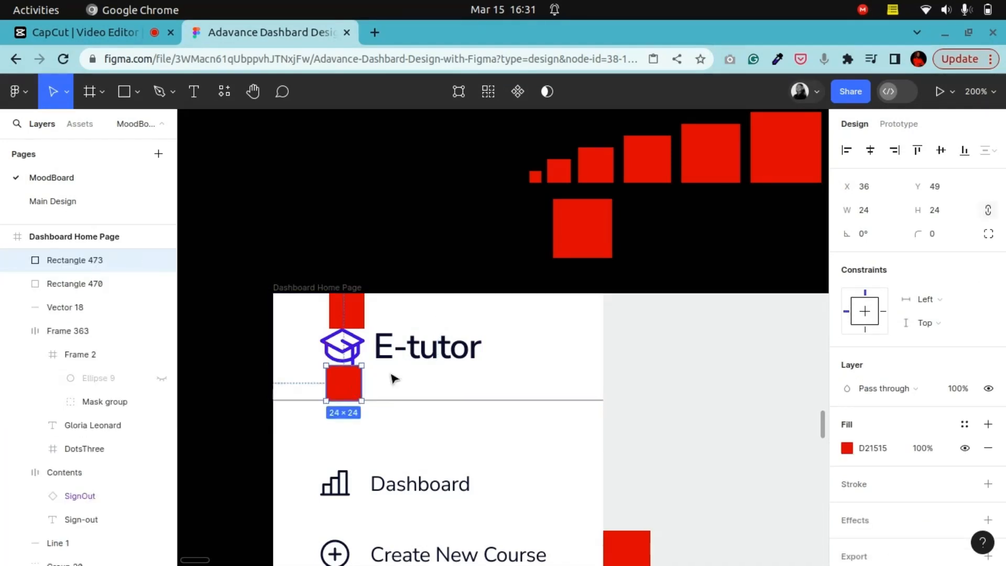
{"action": "left_click", "coordinate": [375, 352]}
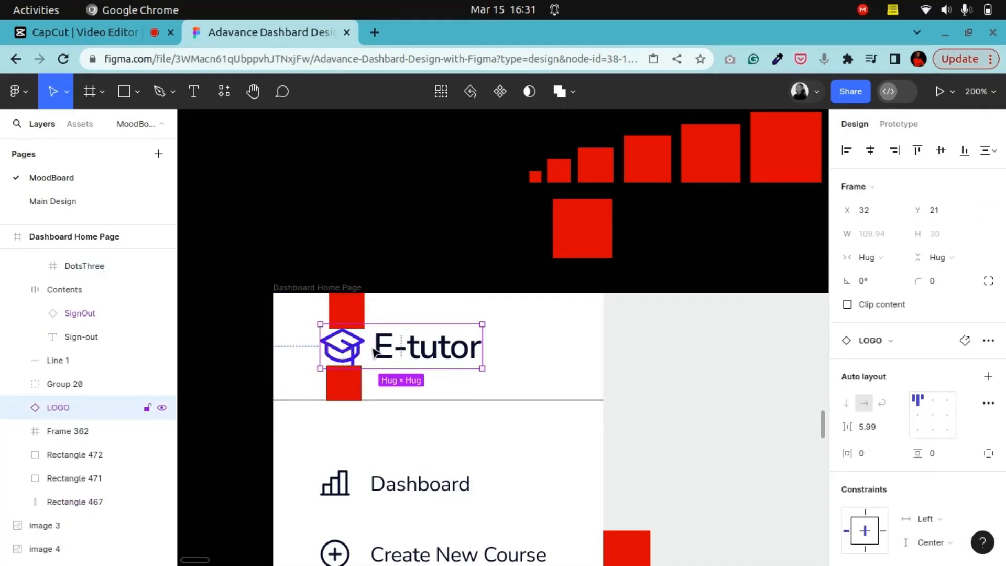
{"action": "left_click", "coordinate": [358, 394]}
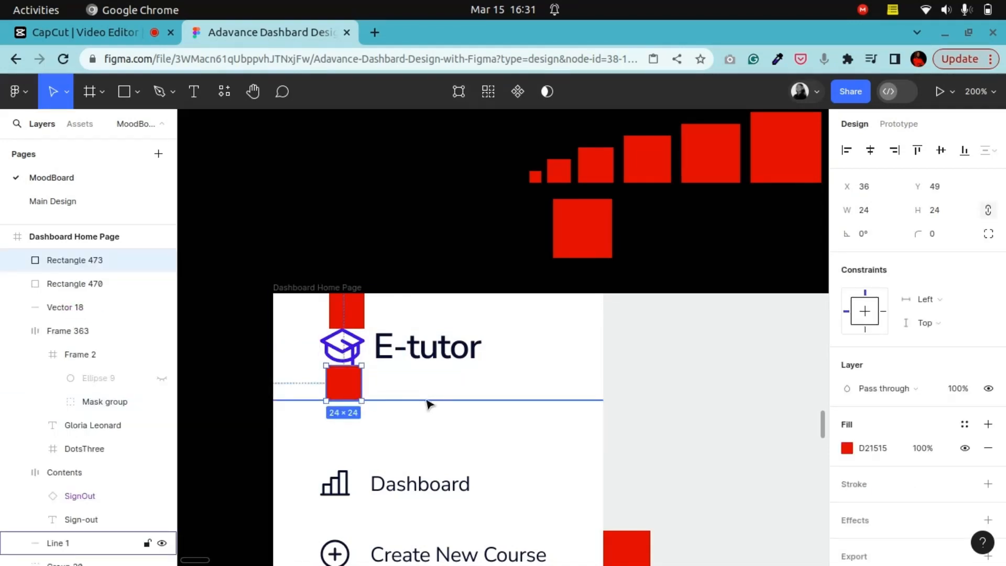
{"action": "left_click", "coordinate": [426, 401], "text": "shift"}
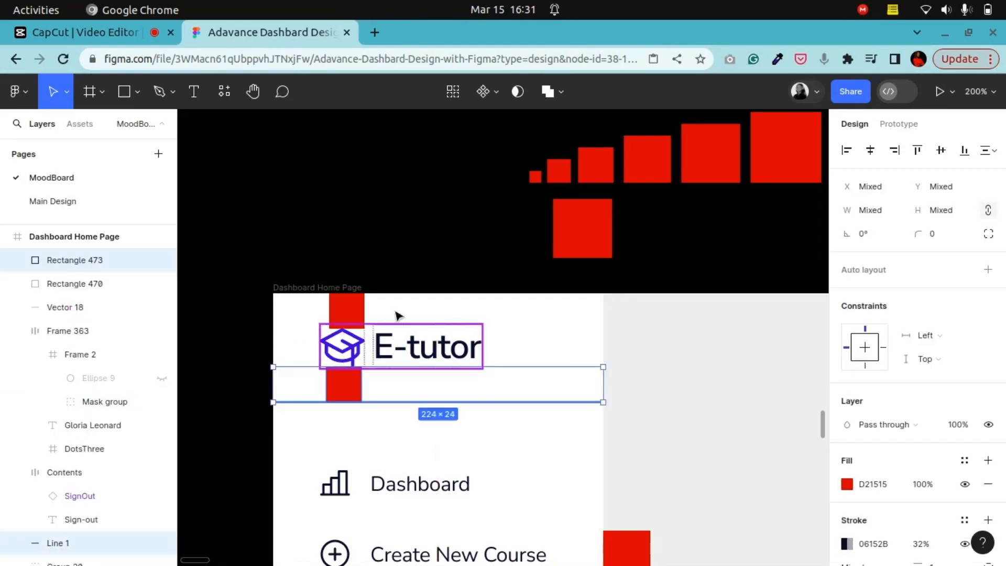
{"action": "left_click", "coordinate": [433, 248]}
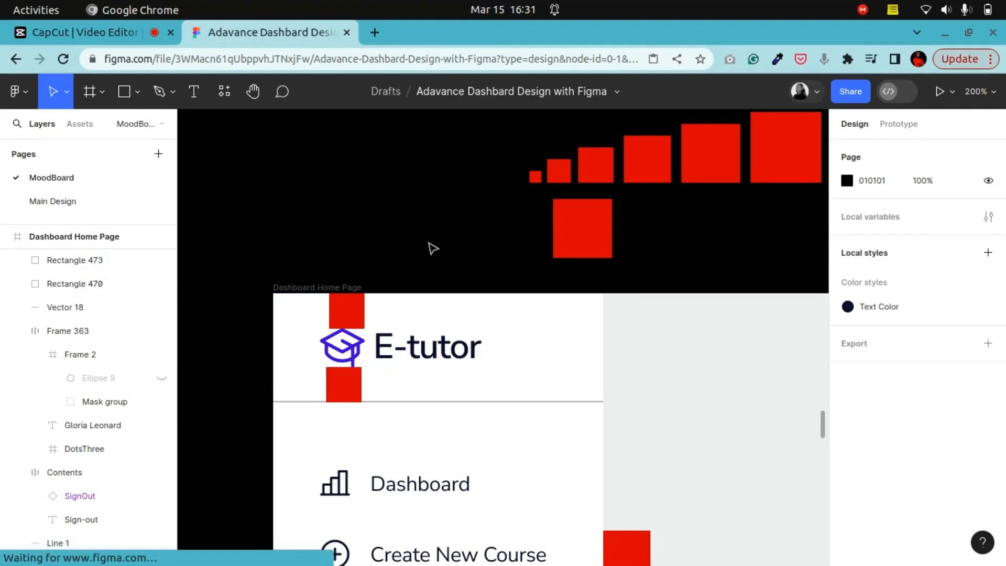
{"action": "left_click", "coordinate": [351, 384]}
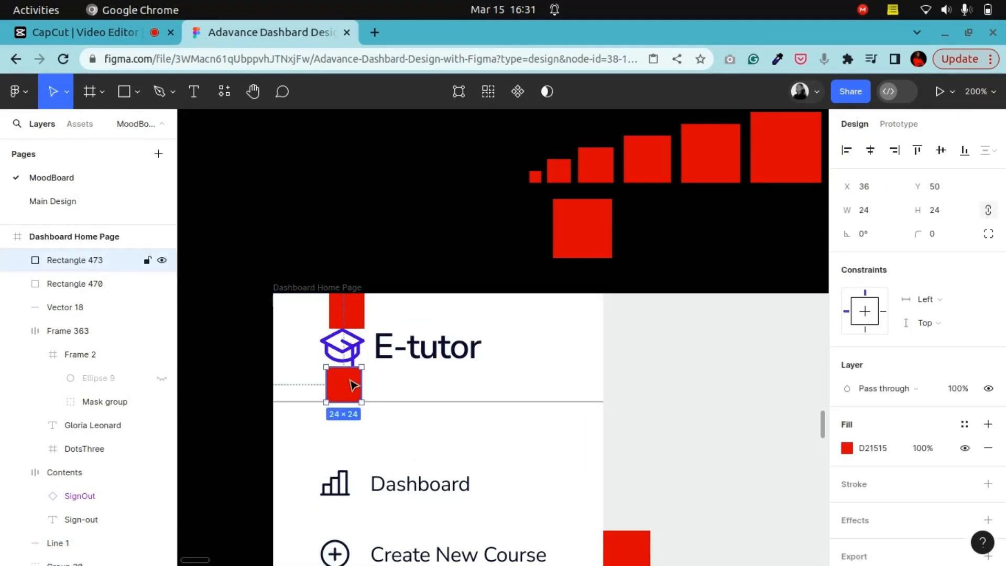
Step: Delete the red spacer squares placed above and below the logo
{"action": "left_click", "coordinate": [369, 341]}
{"action": "left_click", "coordinate": [355, 495], "text": "shift"}
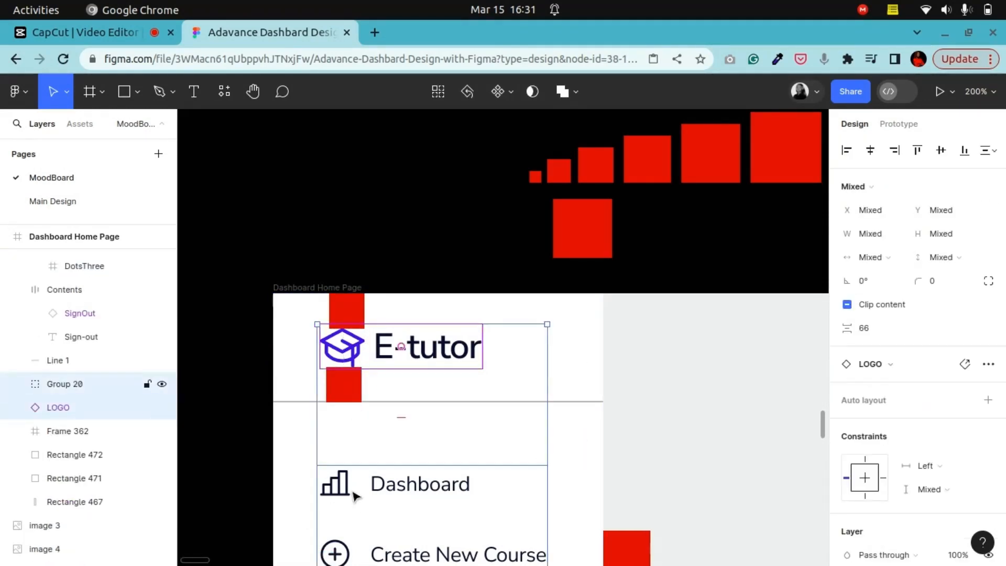
{"action": "left_click", "coordinate": [401, 266]}
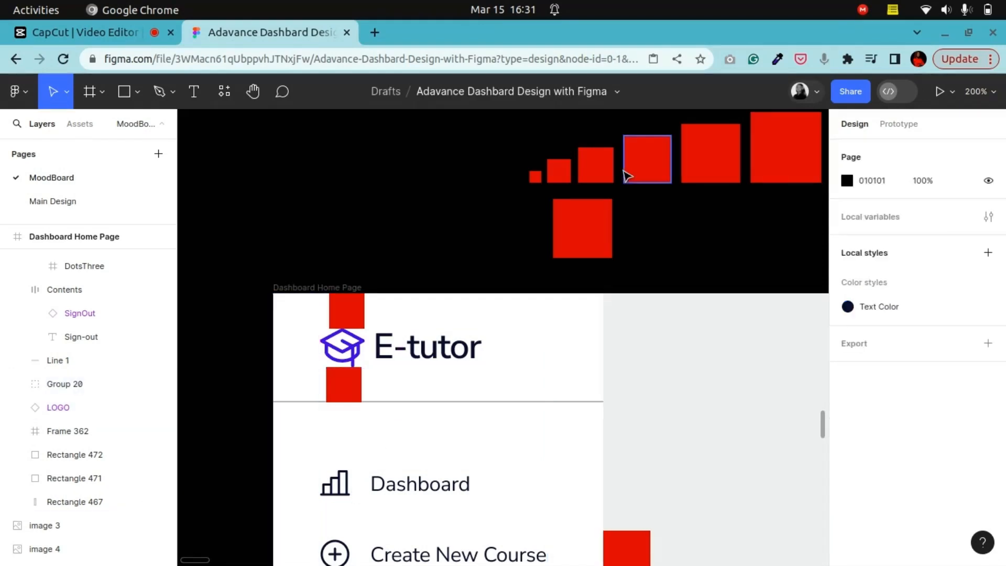
{"action": "left_click", "coordinate": [661, 155]}
{"action": "left_click_drag", "start_coordinate": [659, 161], "coordinate": [296, 559]}
{"action": "key", "text": "Delete"}
{"action": "scroll", "coordinate": [283, 390], "scroll_direction": "up", "scroll_amount": 4}
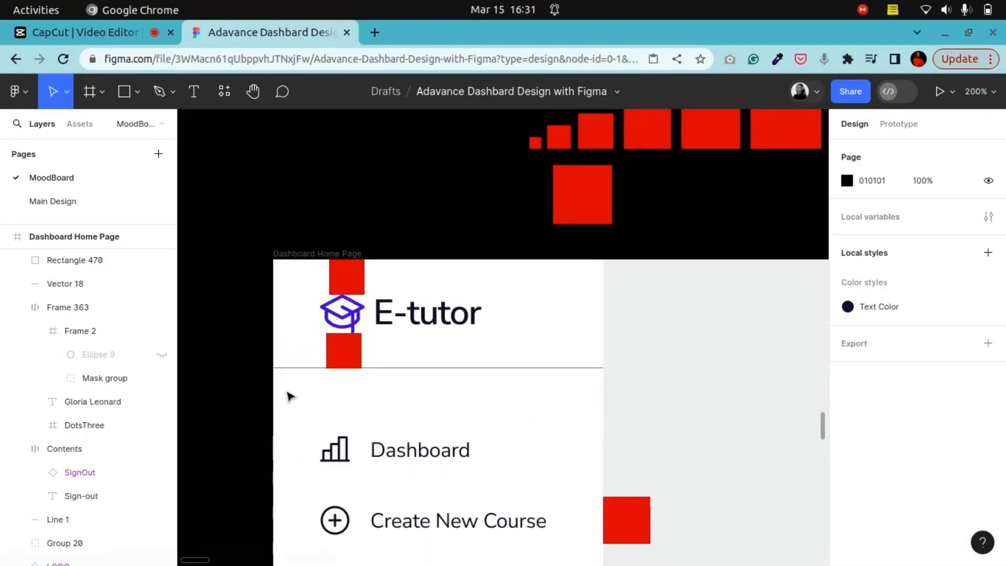
{"action": "left_click", "coordinate": [348, 356]}
{"action": "key", "text": "Delete"}
{"action": "key", "text": "Delete"}
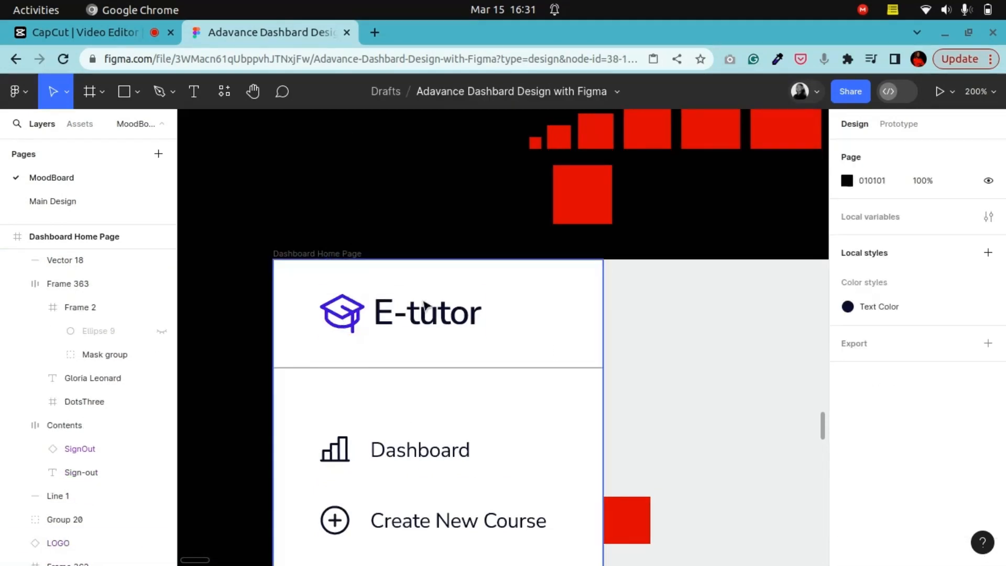
Step: Inspect the whole sidebar from the logo down to the sign-out item and profile card
{"action": "key", "text": "minus"}
{"action": "key", "text": "minus"}
{"action": "scroll", "coordinate": [534, 362], "scroll_direction": "down", "scroll_amount": 5}
{"action": "scroll", "coordinate": [535, 374], "scroll_direction": "up", "scroll_amount": 3}
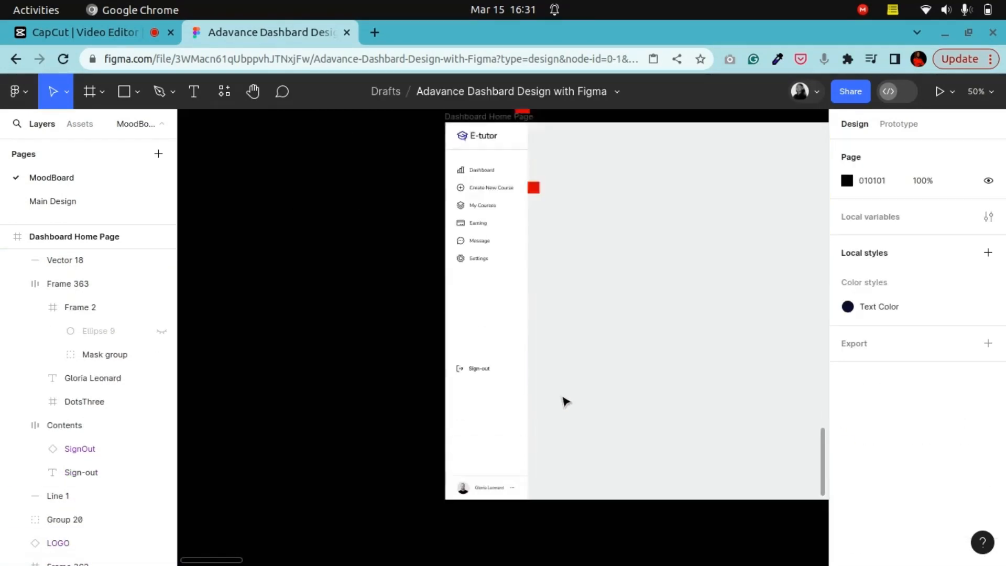
{"action": "left_click", "coordinate": [253, 91]}
{"action": "left_click_drag", "start_coordinate": [548, 296], "coordinate": [495, 343]}
{"action": "key", "text": "plus"}
{"action": "left_click_drag", "start_coordinate": [454, 278], "coordinate": [500, 102]}
{"action": "left_click_drag", "start_coordinate": [435, 395], "coordinate": [405, 525]}
{"action": "left_click_drag", "start_coordinate": [386, 158], "coordinate": [409, 283]}
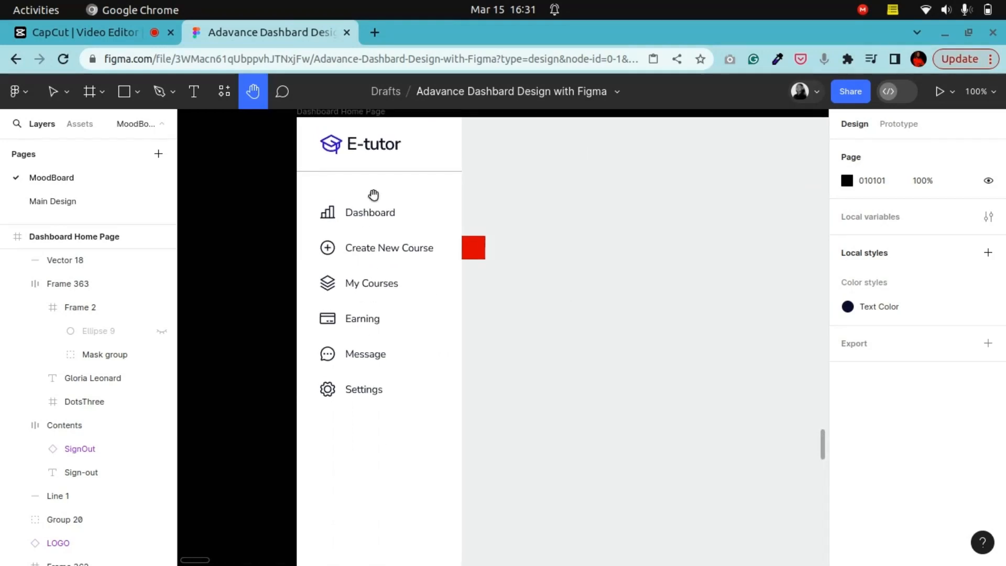
{"action": "left_click_drag", "start_coordinate": [405, 386], "coordinate": [417, 251]}
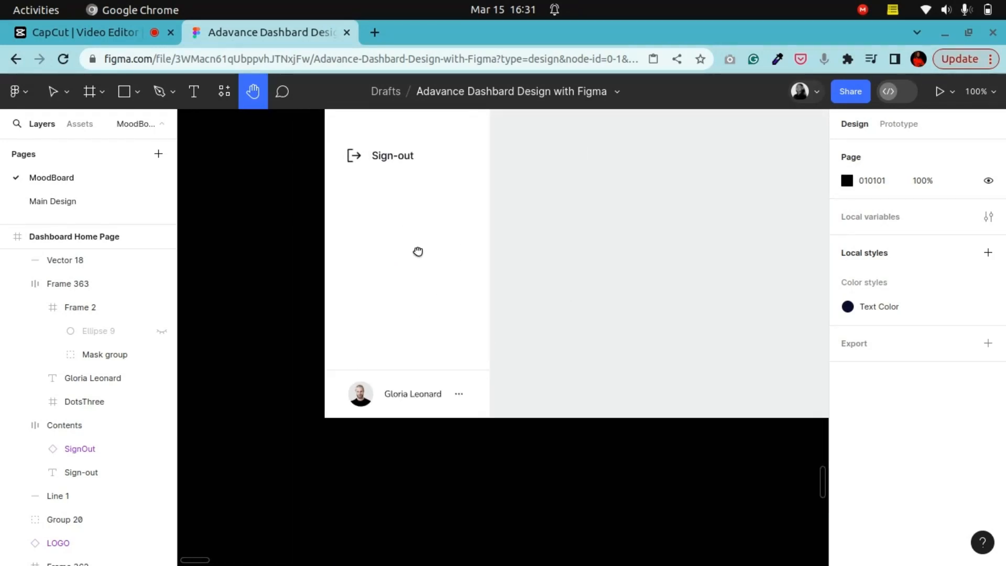
{"action": "left_click_drag", "start_coordinate": [459, 286], "coordinate": [453, 309]}
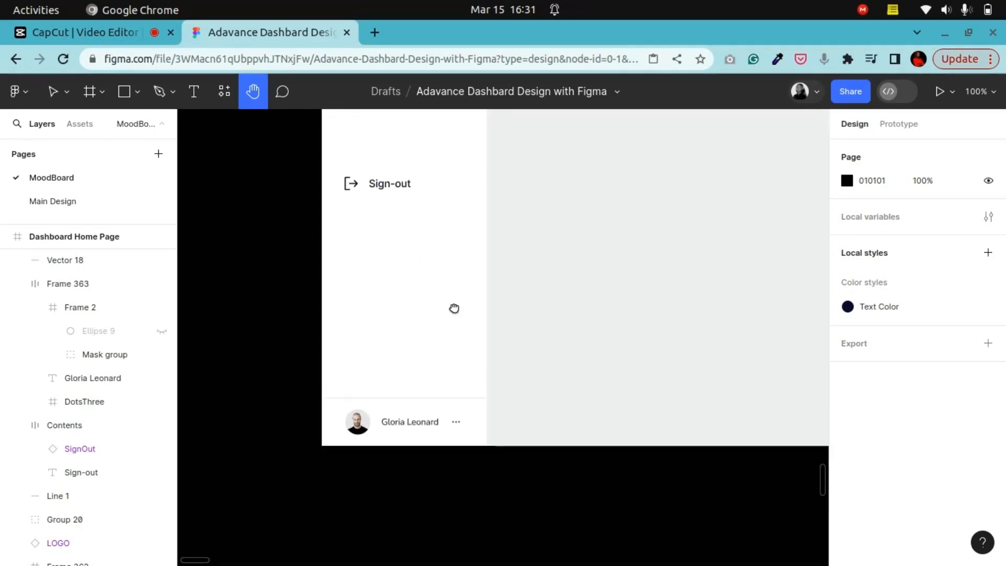
Step: Set the logo divider line's stroke color to E3E4E5, matching the divider above the profile card
{"action": "left_click", "coordinate": [52, 91]}
{"action": "left_click", "coordinate": [457, 399]}
{"action": "scroll", "coordinate": [898, 461], "scroll_direction": "down", "scroll_amount": 2}
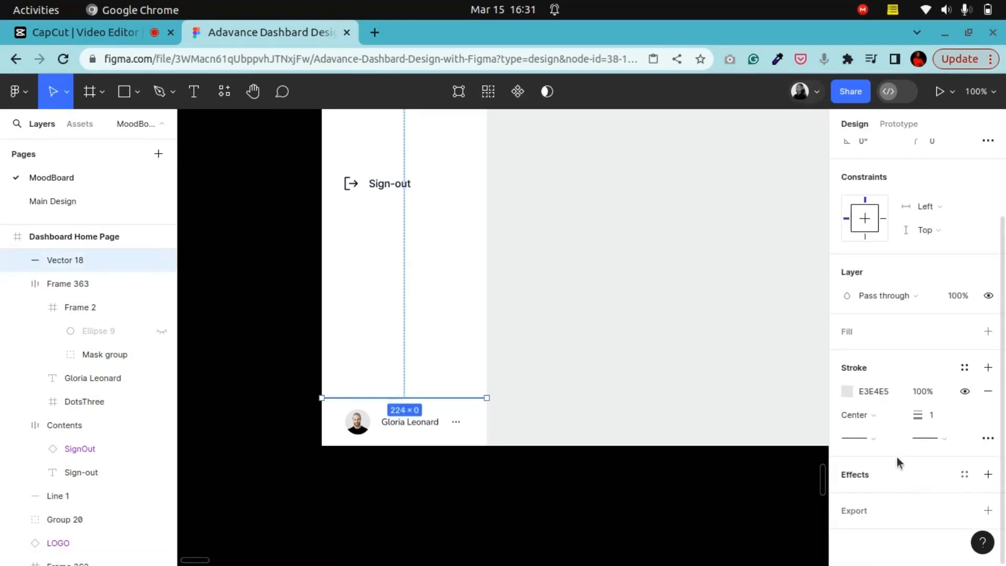
{"action": "left_click", "coordinate": [875, 397]}
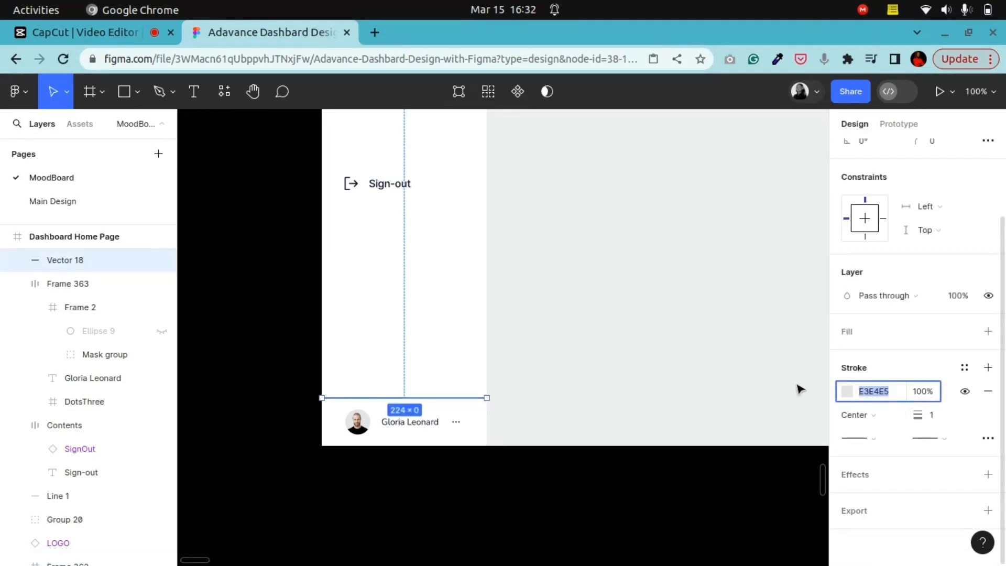
{"action": "scroll", "coordinate": [420, 390], "scroll_direction": "up", "scroll_amount": 8}
{"action": "left_click", "coordinate": [464, 176]}
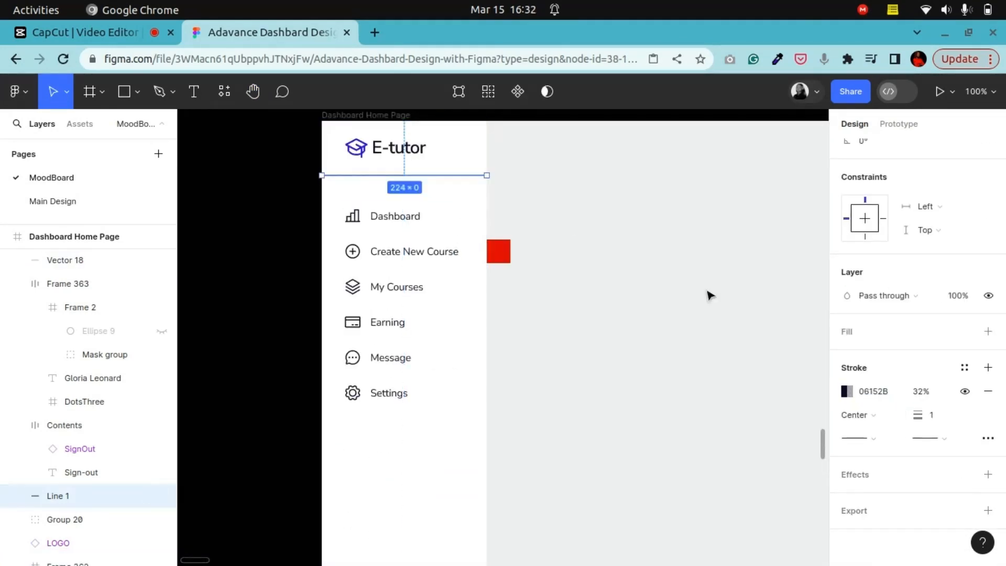
{"action": "left_click", "coordinate": [876, 392]}
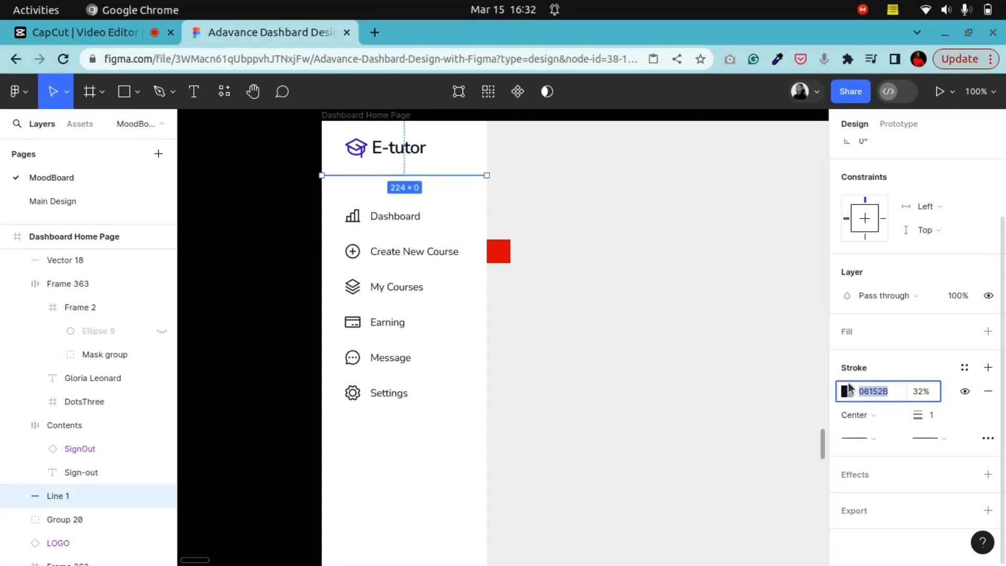
{"action": "type", "text": "E3E4E5"}
{"action": "left_click", "coordinate": [254, 225]}
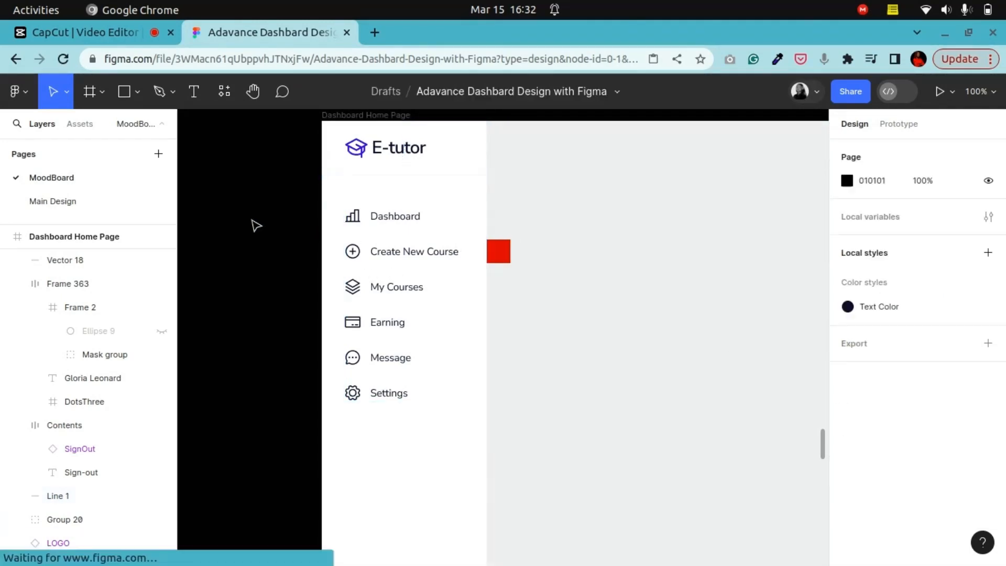
Step: Select both sidebar divider lines together and compare their stroke colors
{"action": "scroll", "coordinate": [278, 249], "scroll_direction": "down", "scroll_amount": 8}
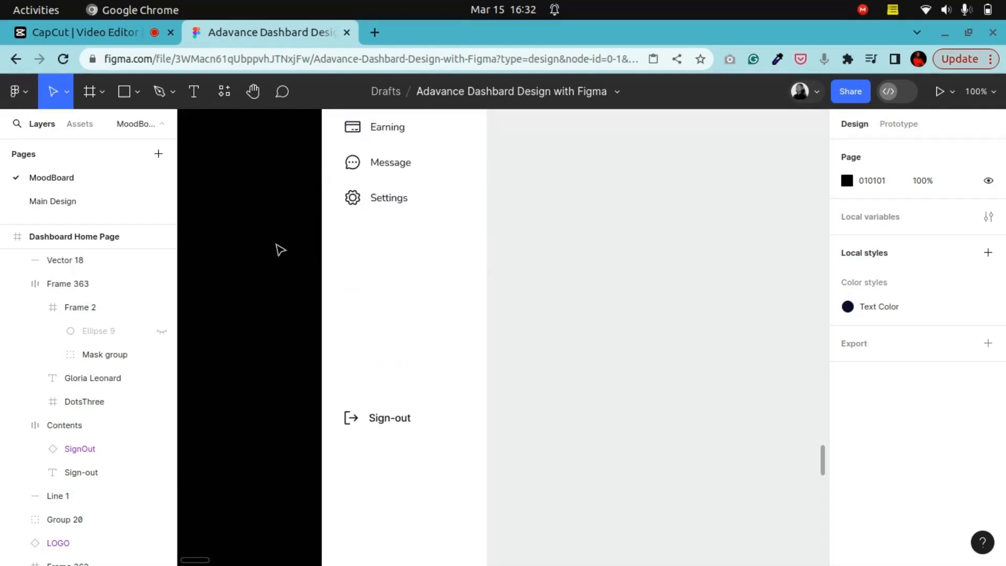
{"action": "scroll", "coordinate": [279, 250], "scroll_direction": "up", "scroll_amount": 5}
{"action": "scroll", "coordinate": [307, 260], "scroll_direction": "down", "scroll_amount": 3}
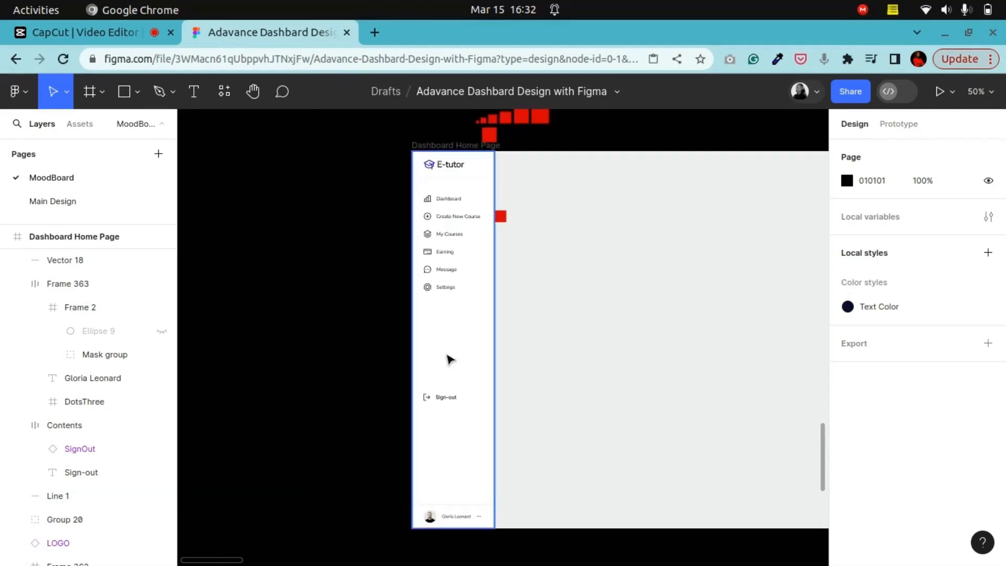
{"action": "scroll", "coordinate": [669, 377], "scroll_direction": "up", "scroll_amount": 3}
{"action": "scroll", "coordinate": [631, 377], "scroll_direction": "up", "scroll_amount": 3}
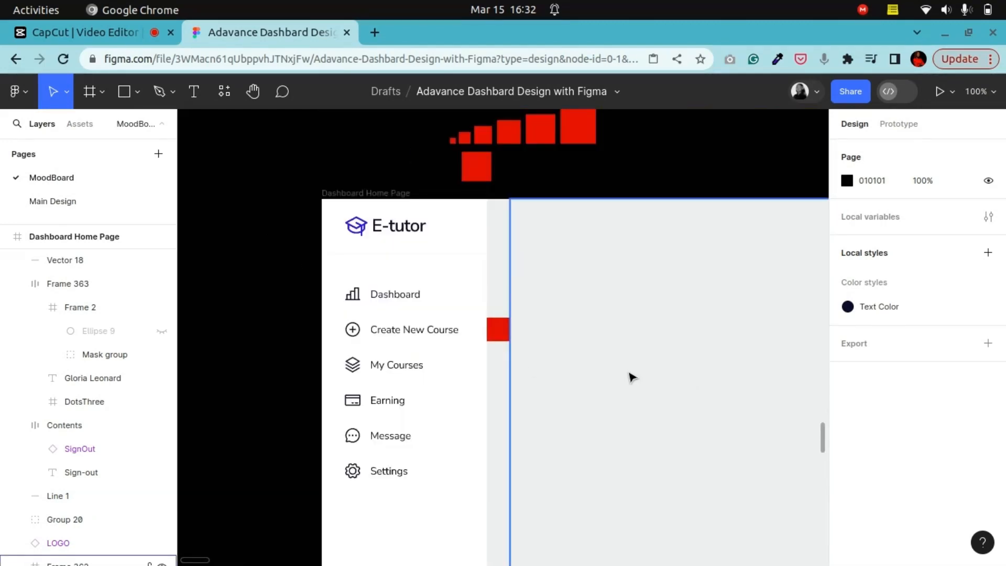
{"action": "scroll", "coordinate": [459, 261], "scroll_direction": "down", "scroll_amount": 3}
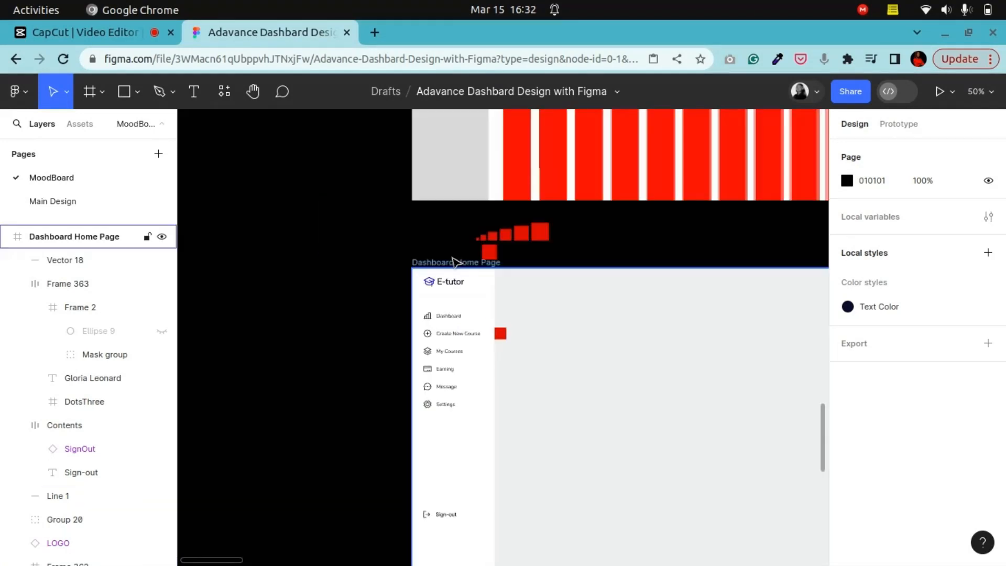
{"action": "scroll", "coordinate": [461, 267], "scroll_direction": "down", "scroll_amount": 5}
{"action": "left_click", "coordinate": [480, 140]}
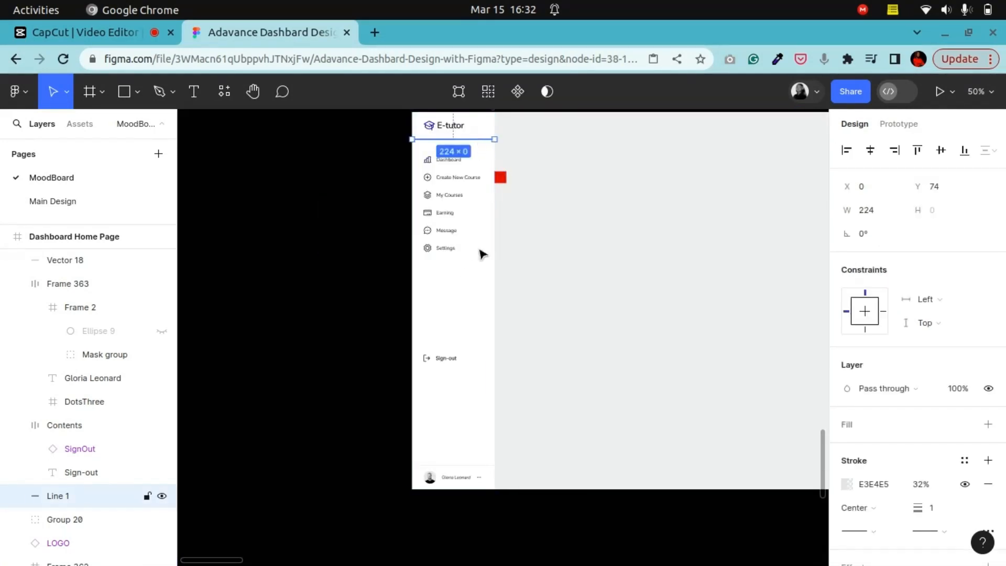
{"action": "left_click", "coordinate": [475, 465], "text": "shift"}
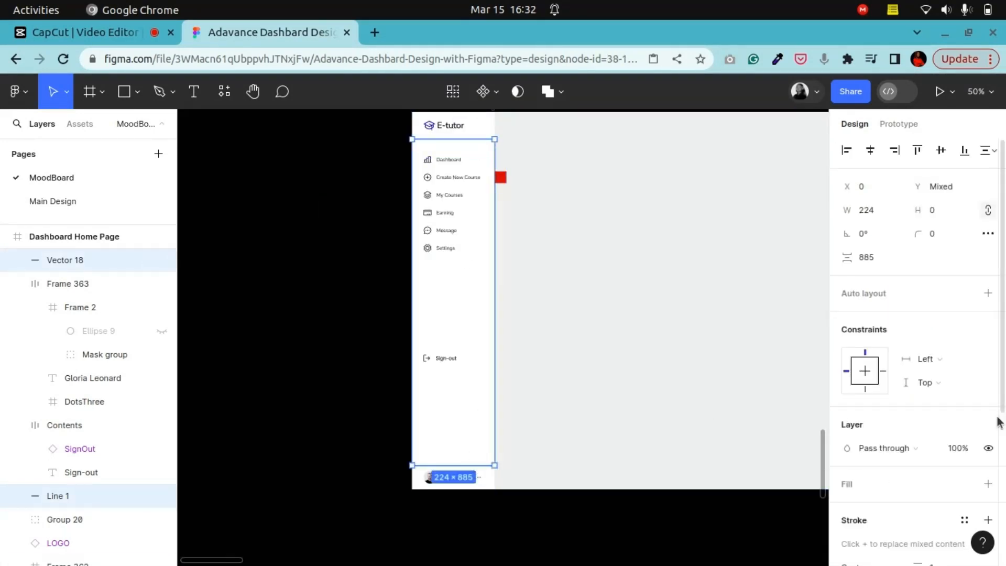
{"action": "scroll", "coordinate": [890, 314], "scroll_direction": "down", "scroll_amount": 5}
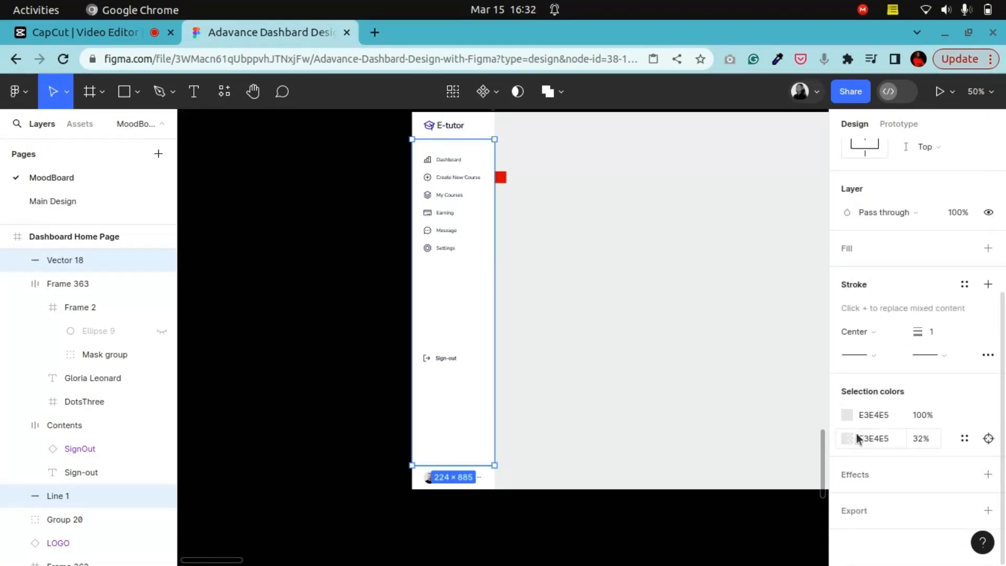
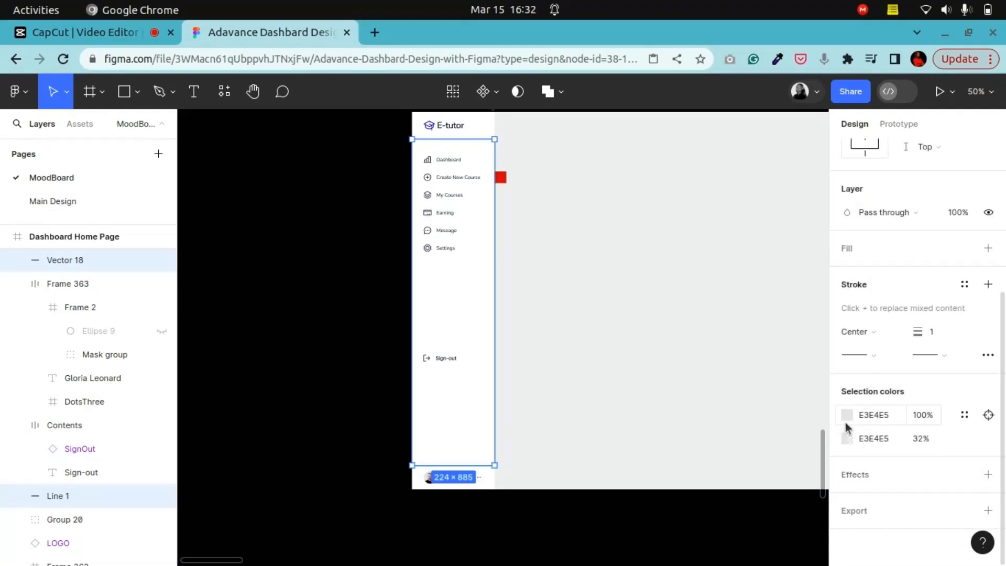
Step: Recolor the selected dividers' darker stroke to 9FA5AB and set the other stroke color's opacity to 48%
{"action": "left_click", "coordinate": [847, 420]}
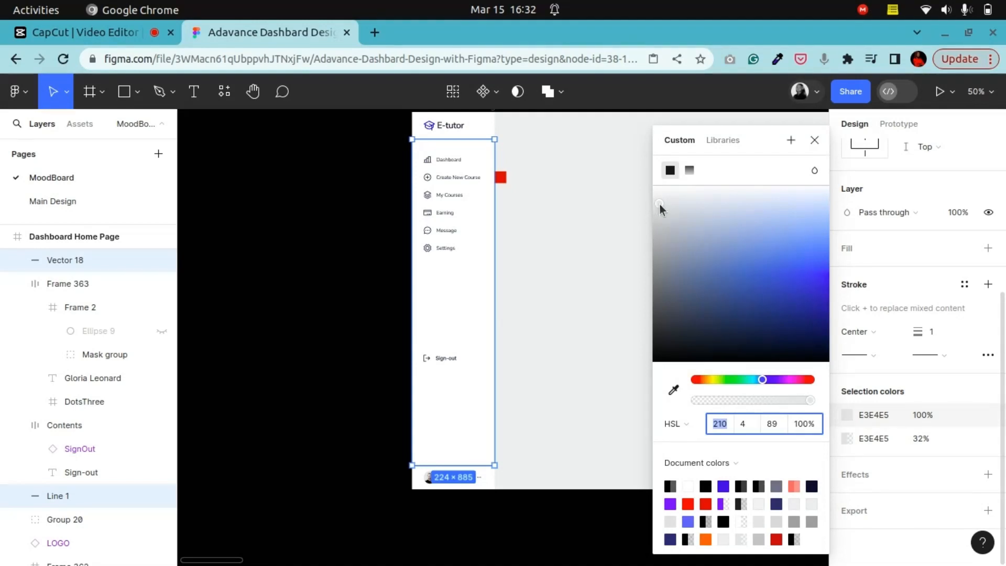
{"action": "left_click_drag", "start_coordinate": [659, 203], "coordinate": [665, 253]}
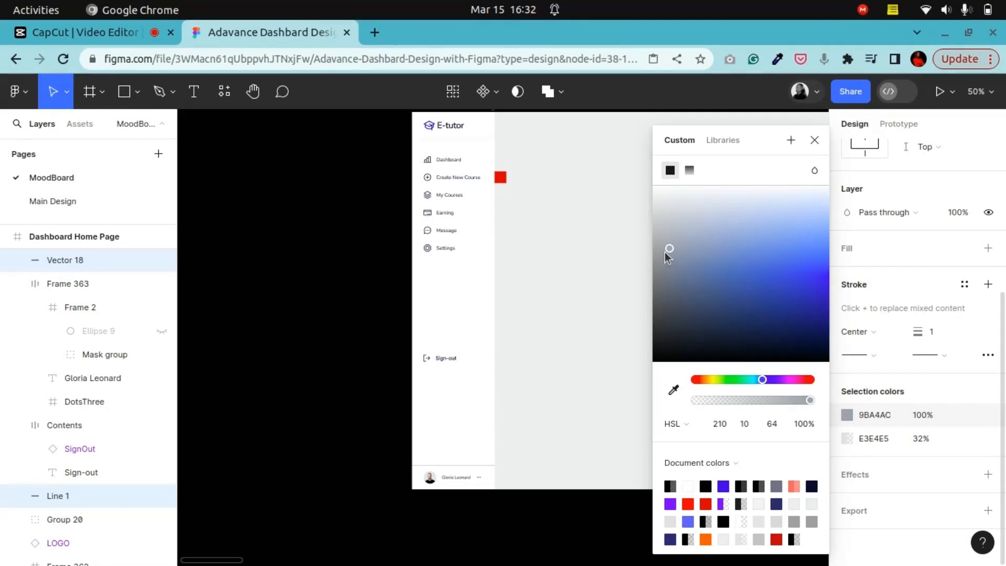
{"action": "left_click", "coordinate": [921, 439]}
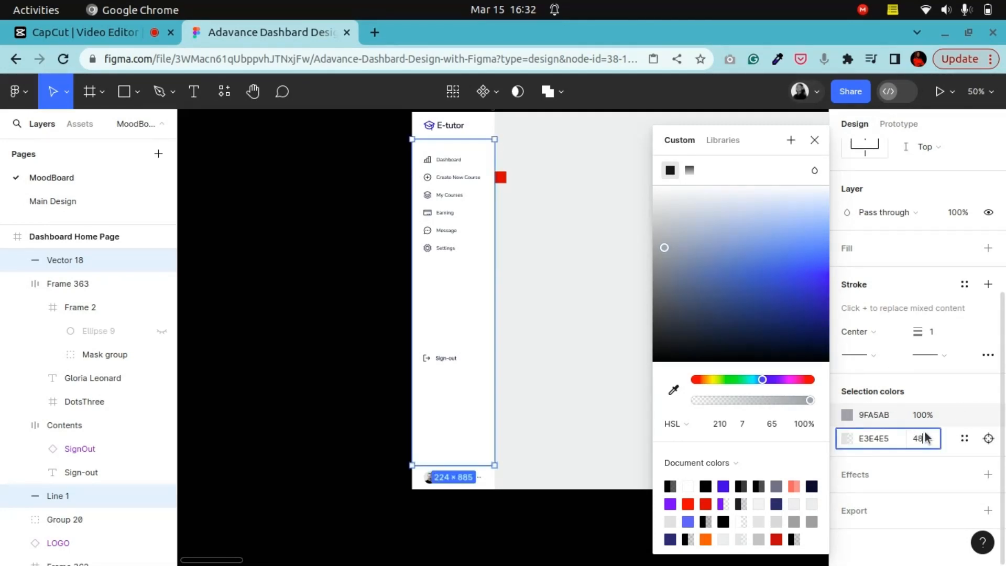
{"action": "key", "text": "Return"}
{"action": "left_click", "coordinate": [926, 417]}
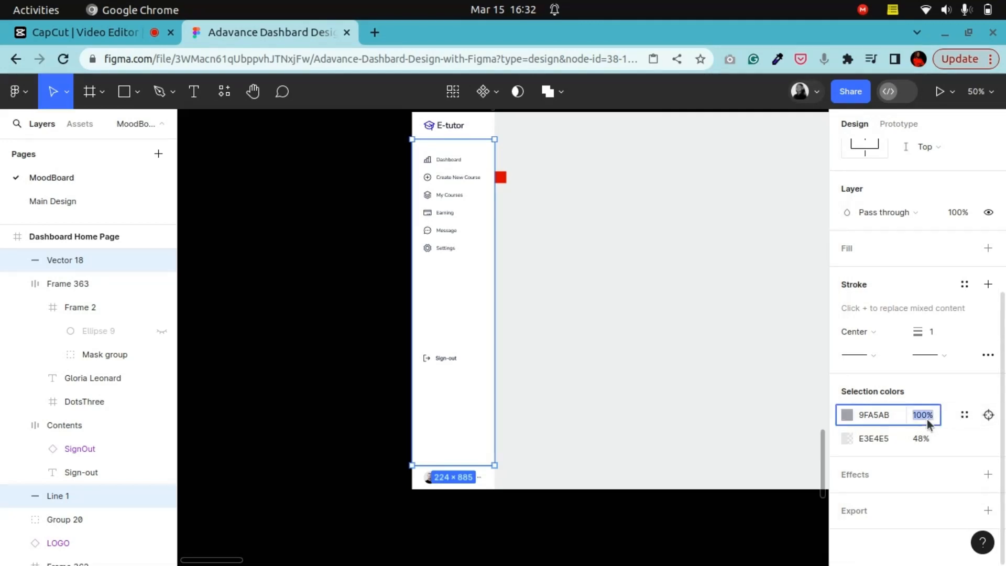
{"action": "type", "text": "48"}
{"action": "key", "text": "Return"}
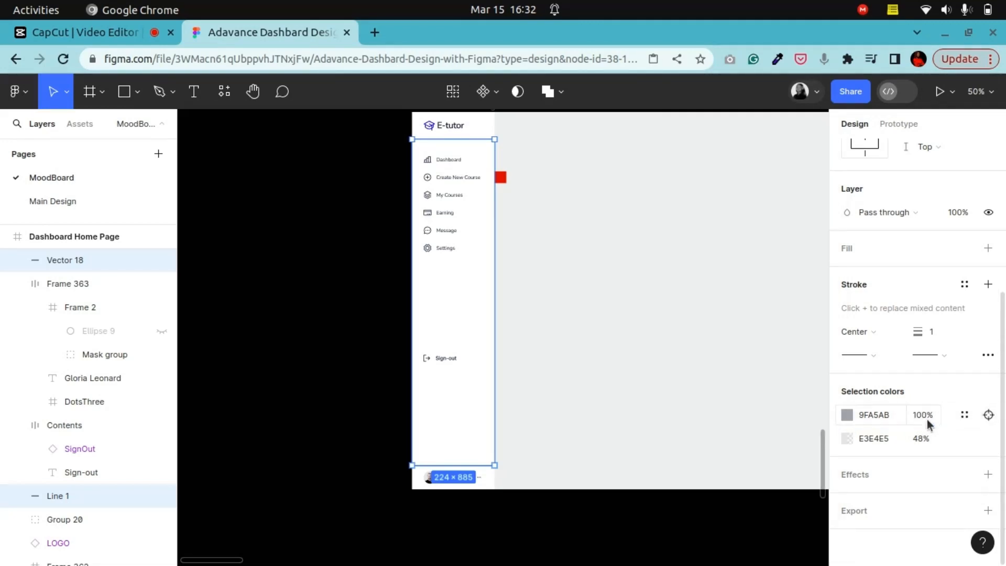
Step: Set the bottom divider line's stroke opacity above the profile card to 60%
{"action": "left_click", "coordinate": [341, 381]}
{"action": "scroll", "coordinate": [402, 426], "scroll_direction": "up", "scroll_amount": 5}
{"action": "scroll", "coordinate": [482, 406], "scroll_direction": "down", "scroll_amount": 3}
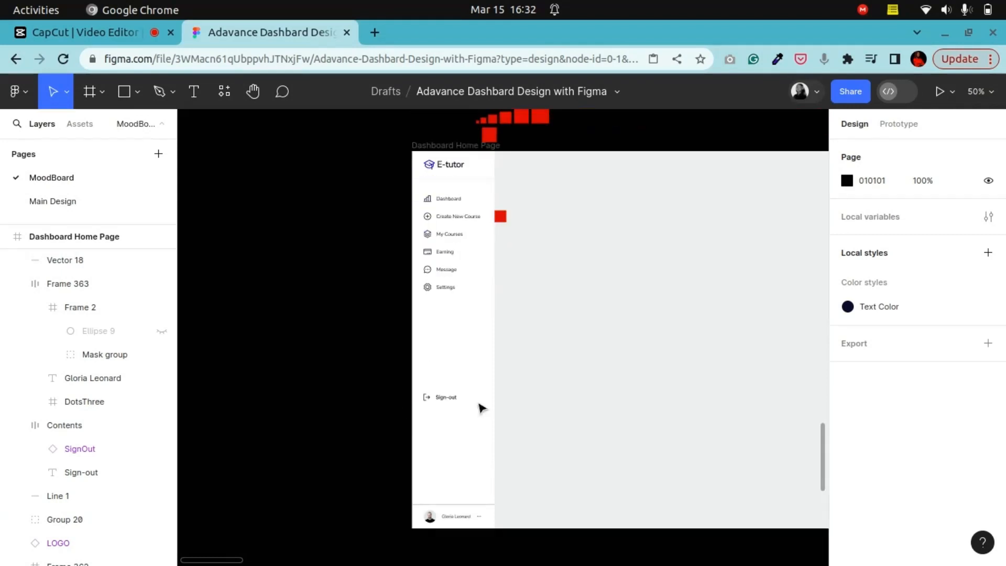
{"action": "left_click", "coordinate": [492, 504]}
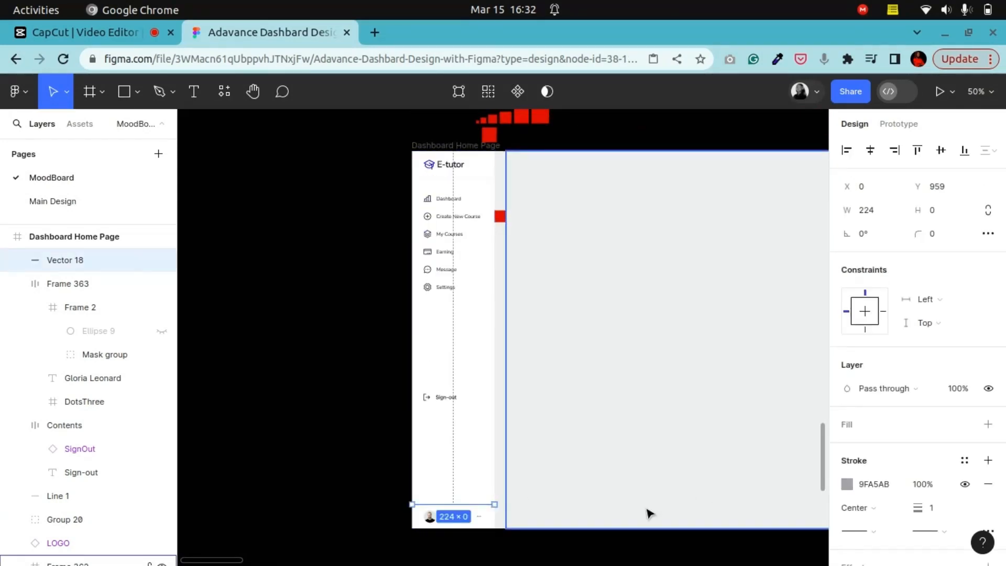
{"action": "scroll", "coordinate": [641, 507], "scroll_direction": "down", "scroll_amount": 3}
{"action": "key", "text": "ctrl+plus"}
{"action": "key", "text": "ctrl+plus"}
{"action": "left_click", "coordinate": [501, 497]}
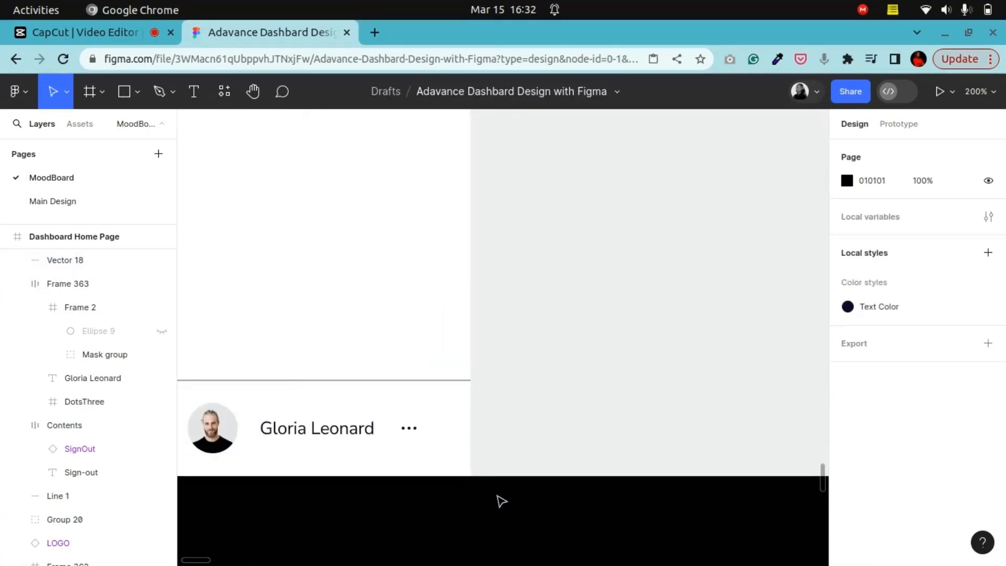
{"action": "left_click", "coordinate": [462, 386]}
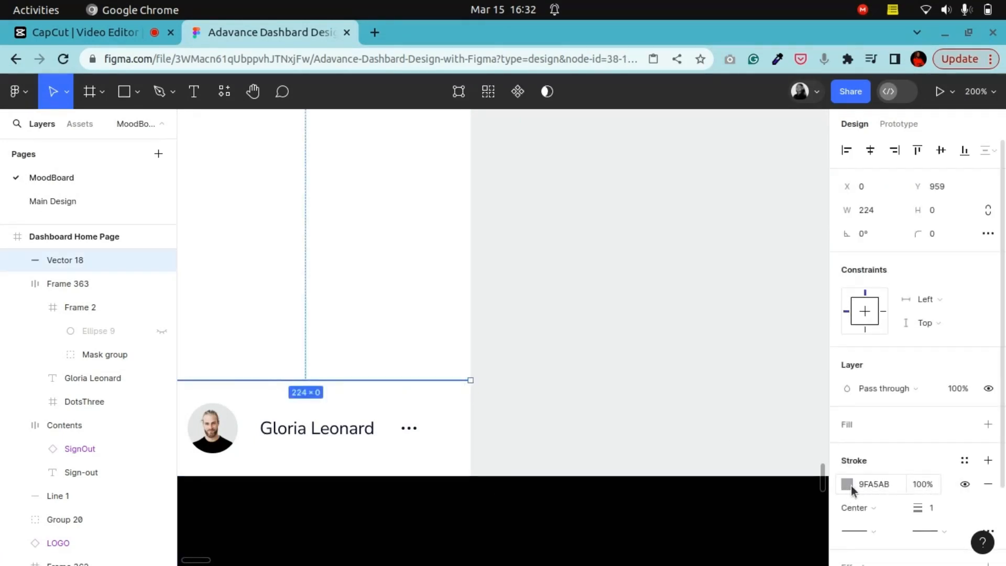
{"action": "left_click", "coordinate": [933, 486]}
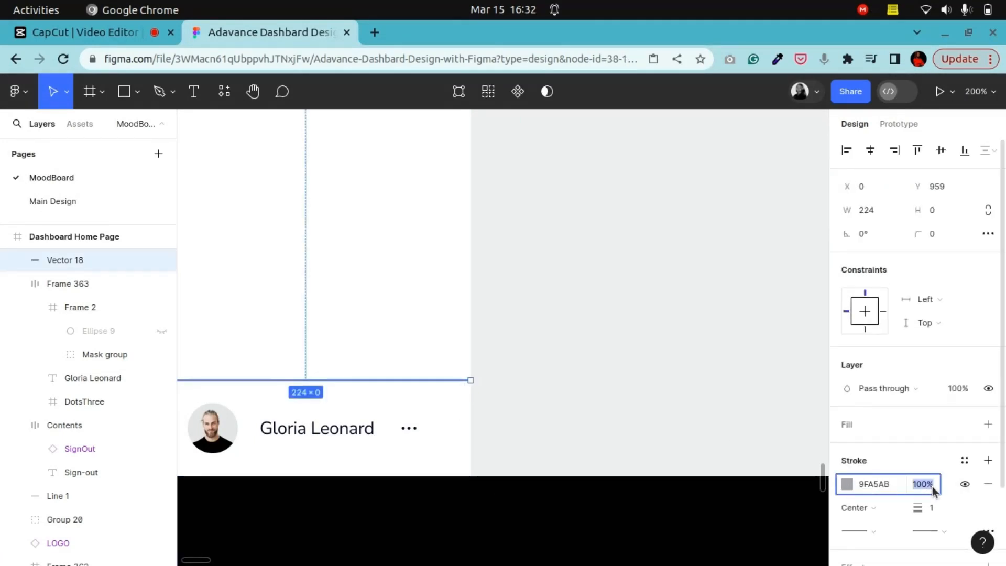
{"action": "key", "text": "Return"}
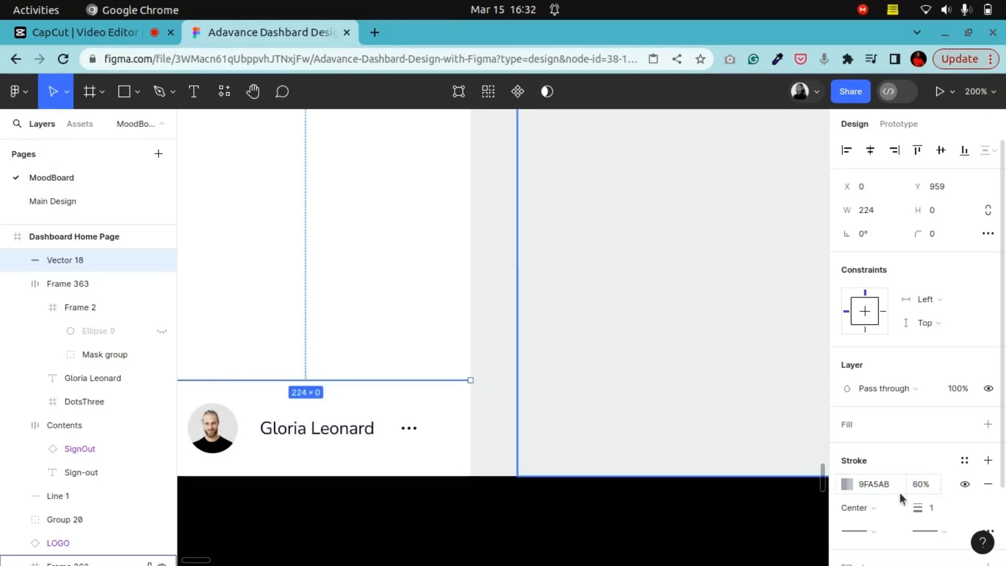
Step: Set the bottom divider line's stroke opacity to 50%
{"action": "left_click", "coordinate": [706, 557]}
{"action": "key", "text": "shift+0"}
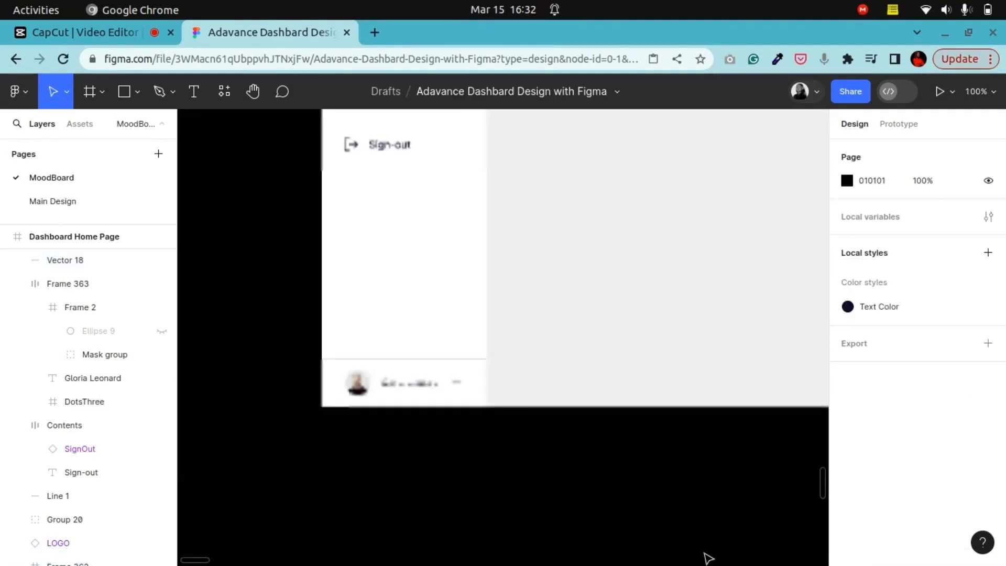
{"action": "left_click", "coordinate": [463, 359]}
{"action": "left_click", "coordinate": [932, 486]}
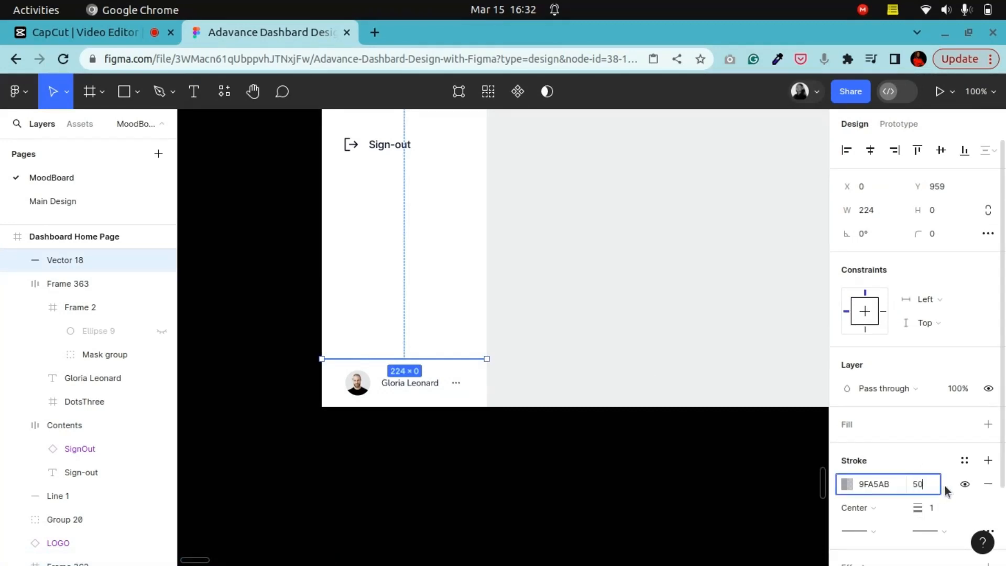
{"action": "type", "text": "50"}
{"action": "left_click", "coordinate": [592, 489]}
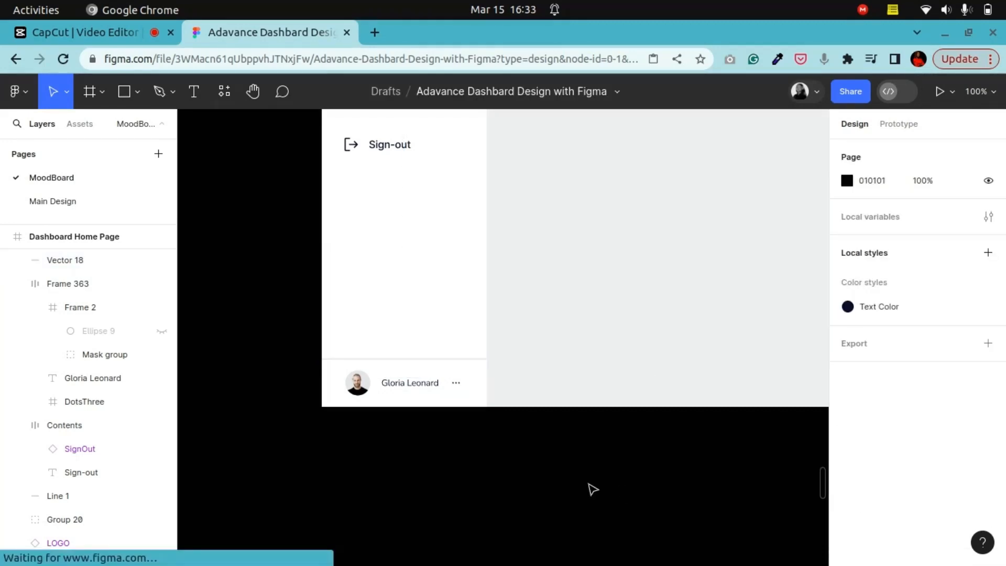
Step: Compare the stroke settings of the logo divider line and the profile card divider line
{"action": "left_click", "coordinate": [466, 359]}
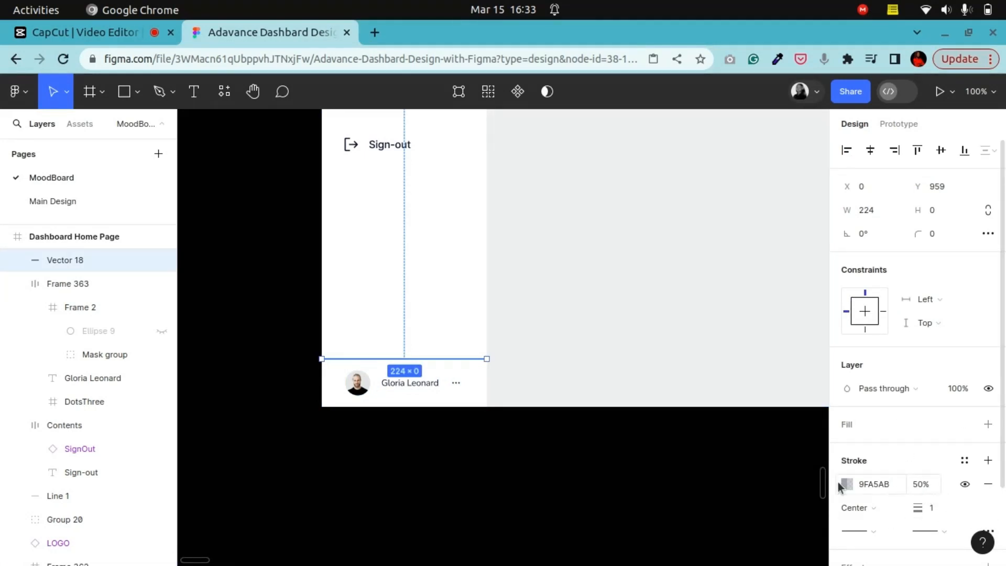
{"action": "scroll", "coordinate": [438, 407], "scroll_direction": "up", "scroll_amount": 10}
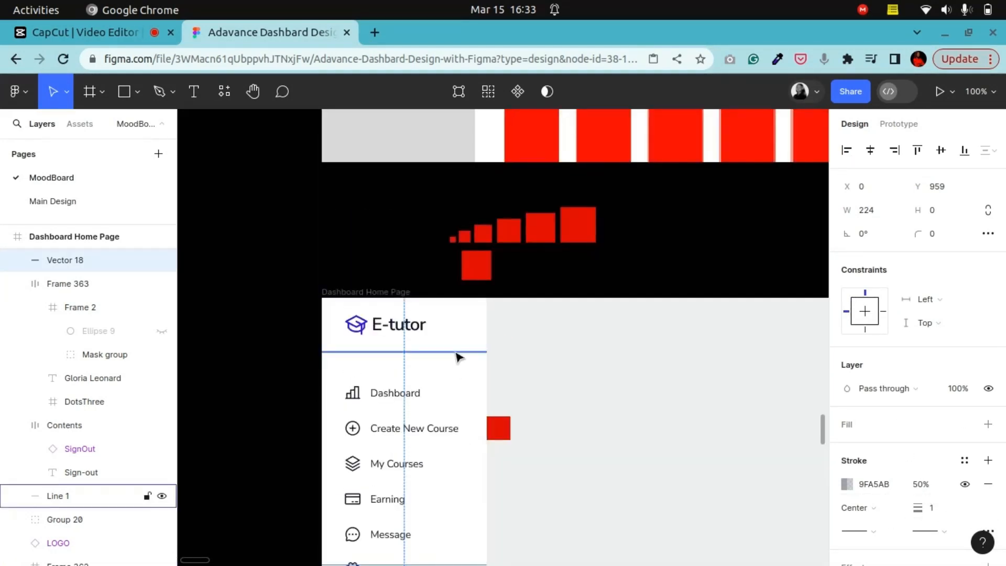
{"action": "left_click", "coordinate": [459, 357]}
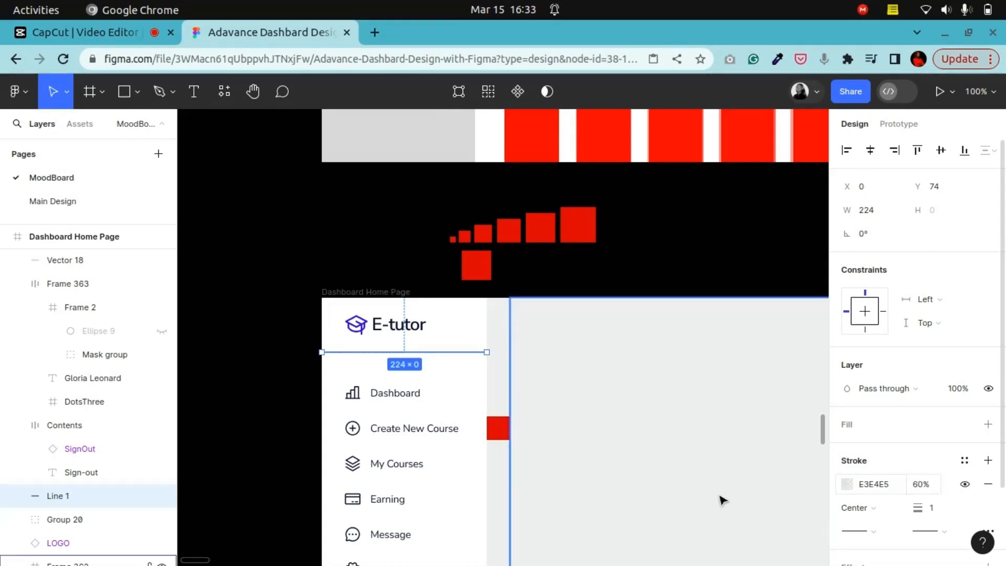
{"action": "left_click", "coordinate": [292, 348]}
{"action": "scroll", "coordinate": [522, 477], "scroll_direction": "down", "scroll_amount": 5}
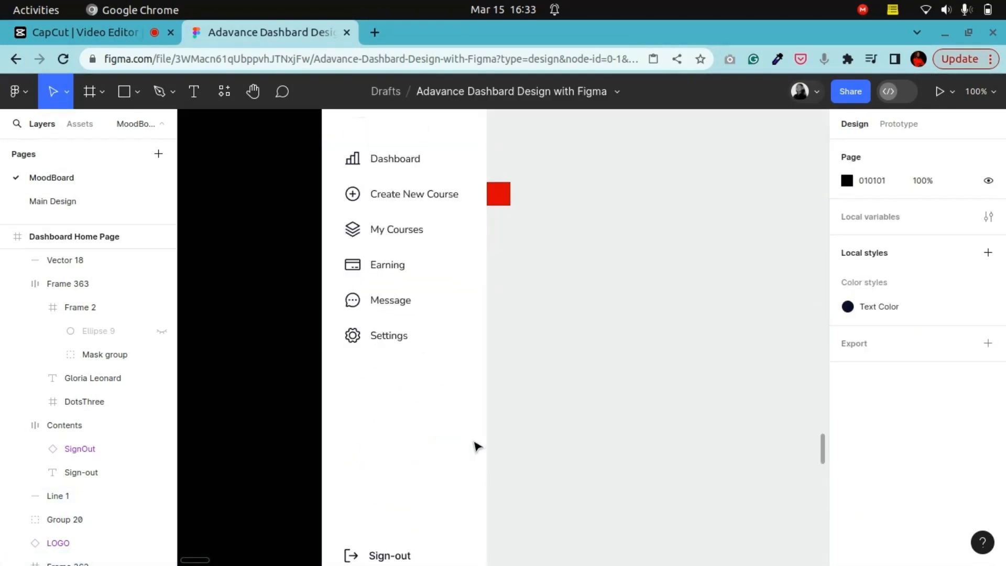
{"action": "scroll", "coordinate": [476, 442], "scroll_direction": "up", "scroll_amount": 2}
{"action": "left_click", "coordinate": [466, 202]}
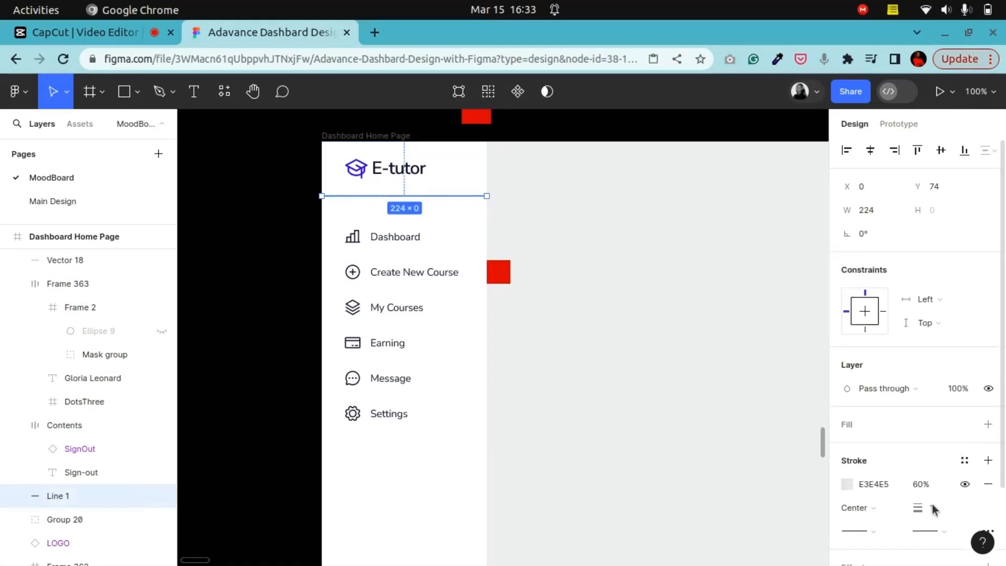
{"action": "scroll", "coordinate": [931, 508], "scroll_direction": "down", "scroll_amount": 2}
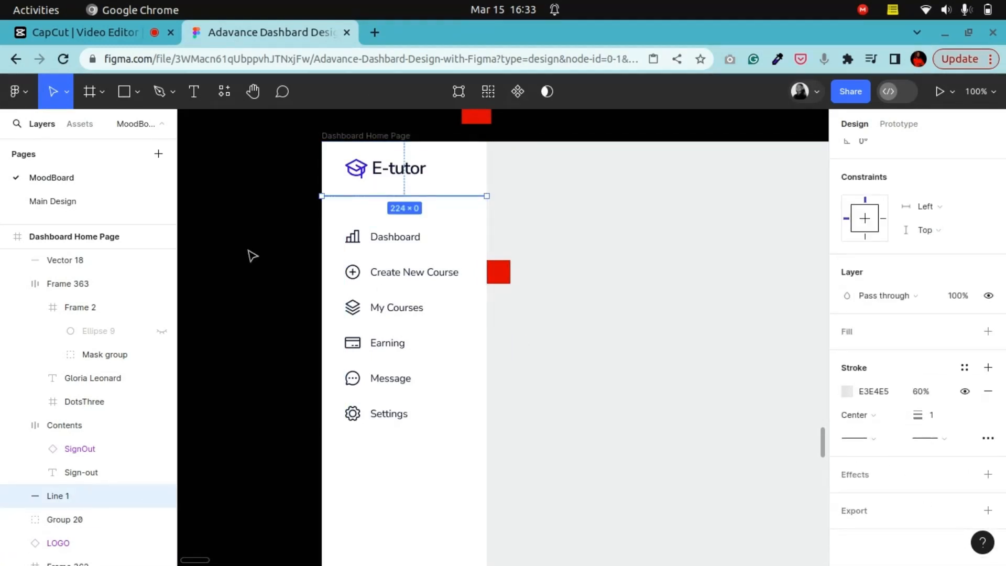
{"action": "left_click", "coordinate": [285, 271]}
{"action": "scroll", "coordinate": [285, 271], "scroll_direction": "down", "scroll_amount": 5}
{"action": "scroll", "coordinate": [466, 399], "scroll_direction": "up", "scroll_amount": 5}
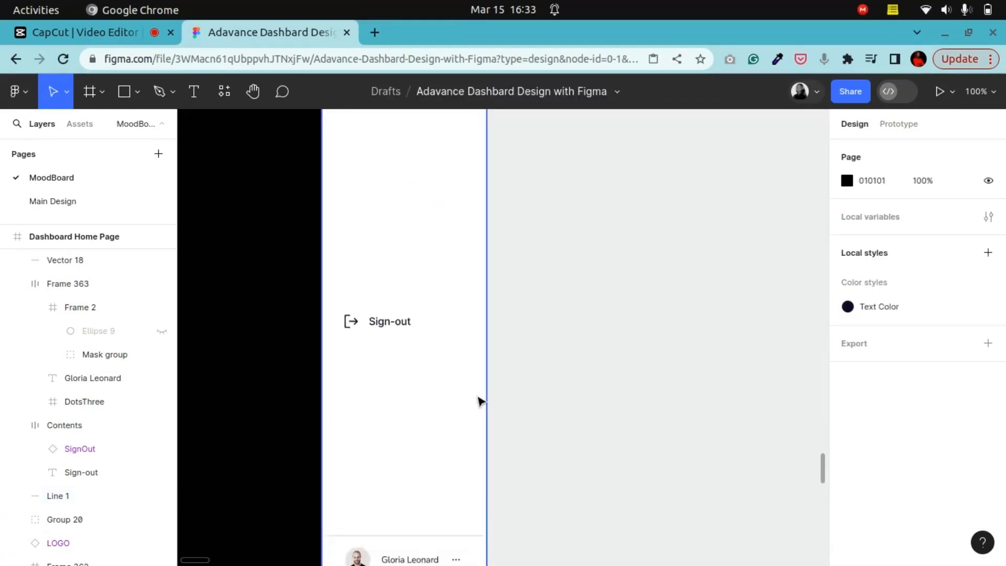
{"action": "left_click", "coordinate": [455, 197]}
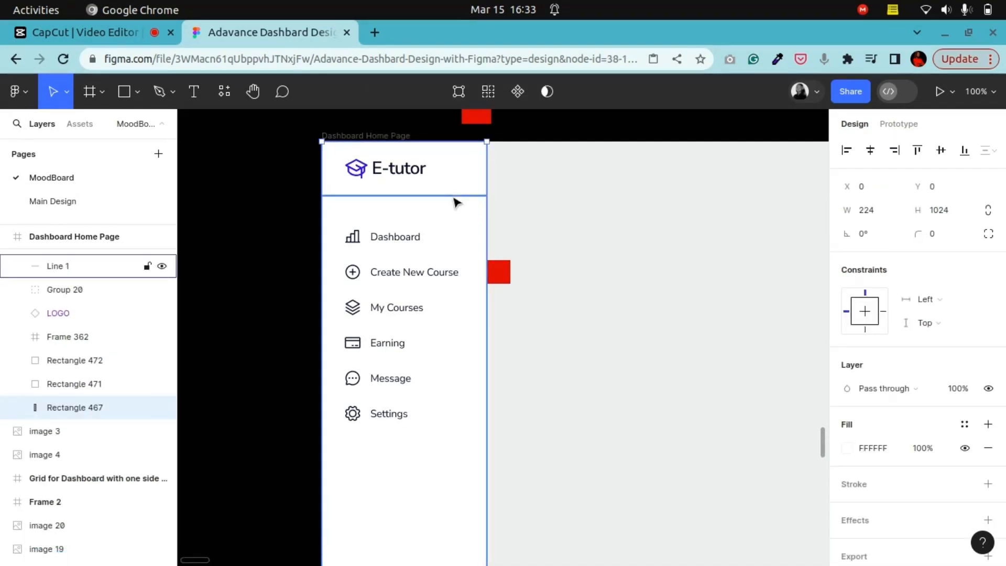
{"action": "right_click", "coordinate": [455, 198]}
{"action": "left_click", "coordinate": [464, 129]}
{"action": "scroll", "coordinate": [511, 443], "scroll_direction": "down", "scroll_amount": 5}
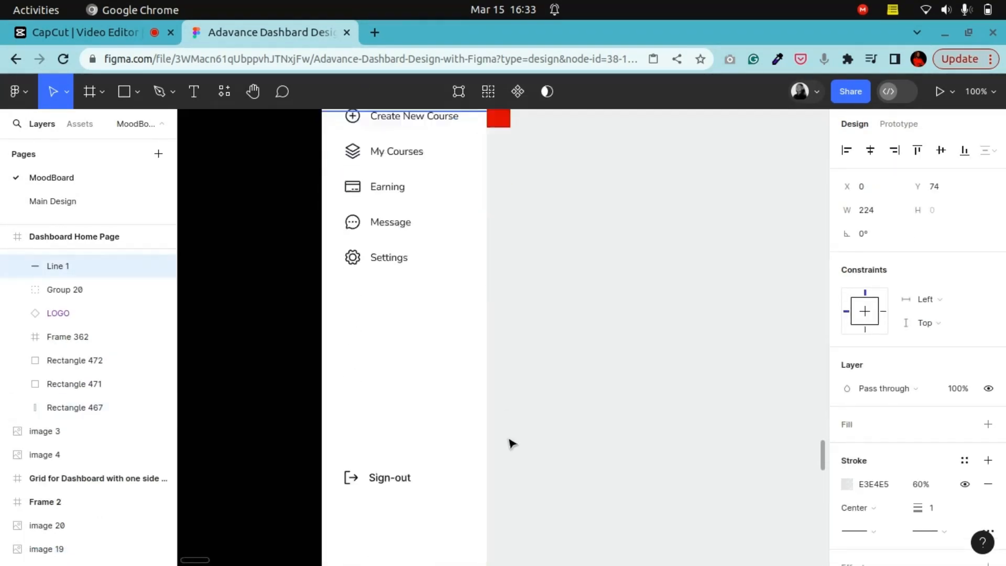
Step: Rename the bottom divider line layer as Line 2
{"action": "left_click", "coordinate": [449, 340]}
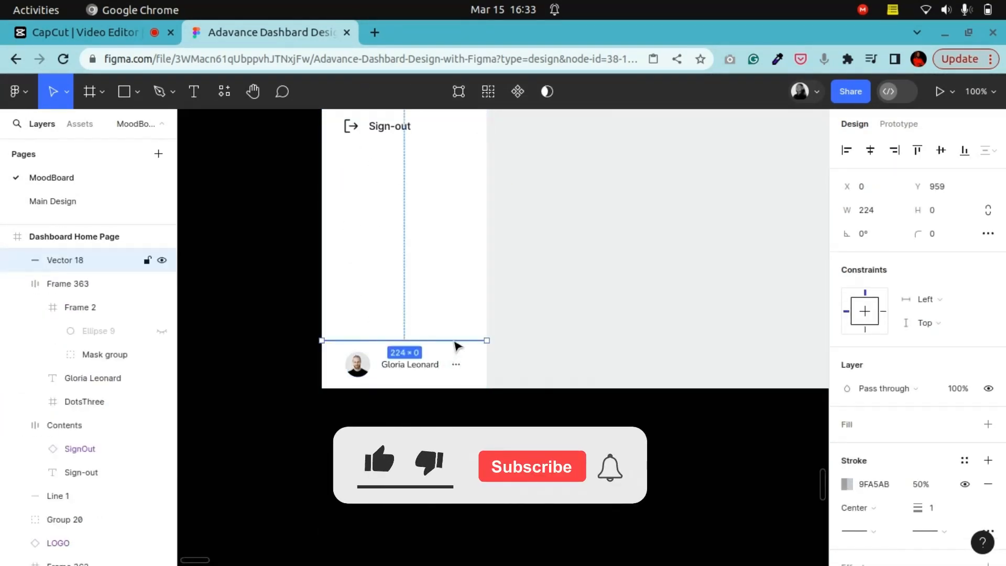
{"action": "right_click", "coordinate": [449, 341]}
{"action": "left_click", "coordinate": [516, 166]}
{"action": "key", "text": "Escape"}
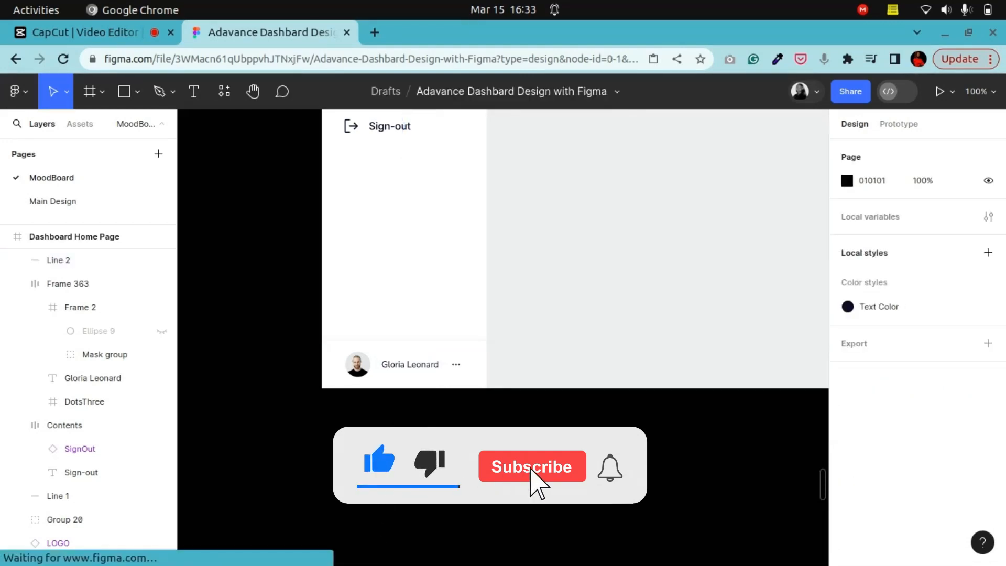
Step: Inspect the font weight of the Dashboard navigation label
{"action": "scroll", "coordinate": [503, 336], "scroll_direction": "up", "scroll_amount": 5}
{"action": "scroll", "coordinate": [704, 501], "scroll_direction": "down", "scroll_amount": 3}
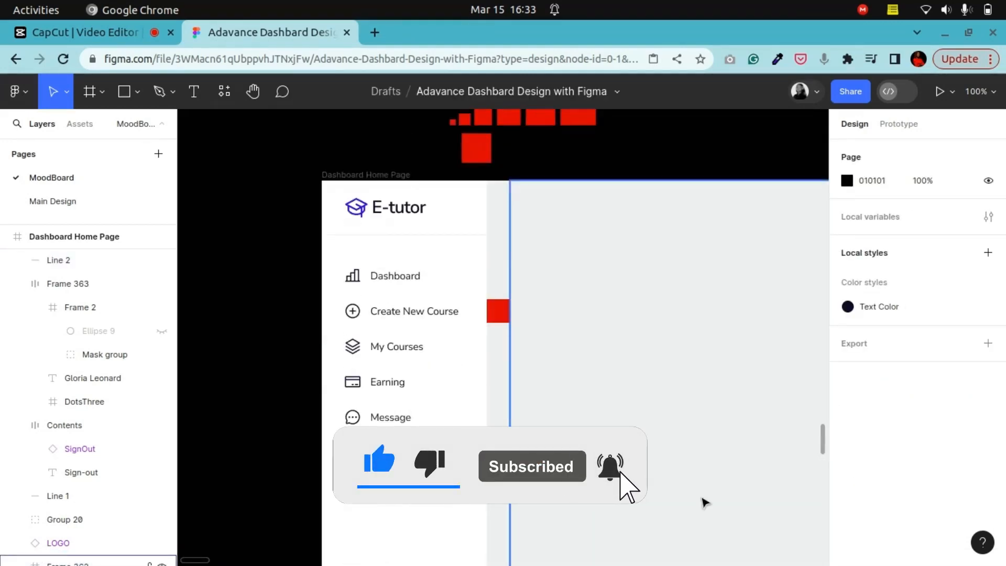
{"action": "scroll", "coordinate": [705, 502], "scroll_direction": "down", "scroll_amount": 2}
{"action": "scroll", "coordinate": [613, 409], "scroll_direction": "down", "scroll_amount": 3}
{"action": "scroll", "coordinate": [615, 396], "scroll_direction": "up", "scroll_amount": 2}
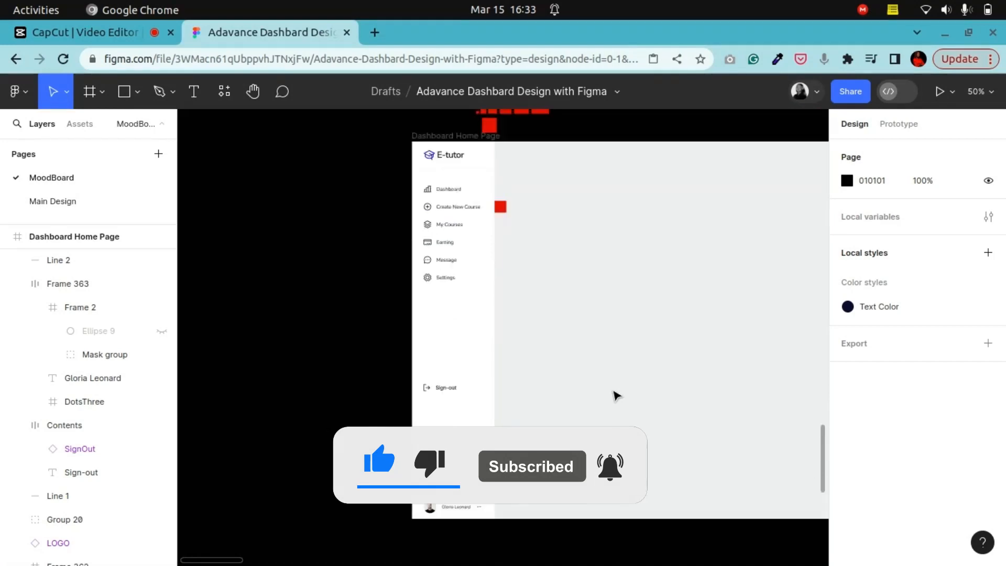
{"action": "key", "text": "shift+0"}
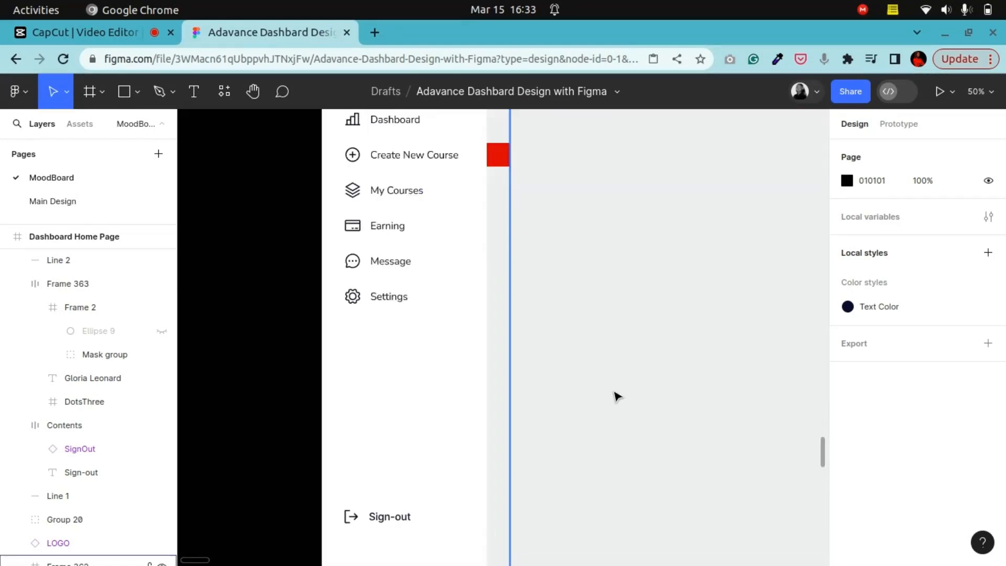
{"action": "scroll", "coordinate": [475, 370], "scroll_direction": "right", "scroll_amount": 1}
{"action": "scroll", "coordinate": [477, 373], "scroll_direction": "up", "scroll_amount": 3}
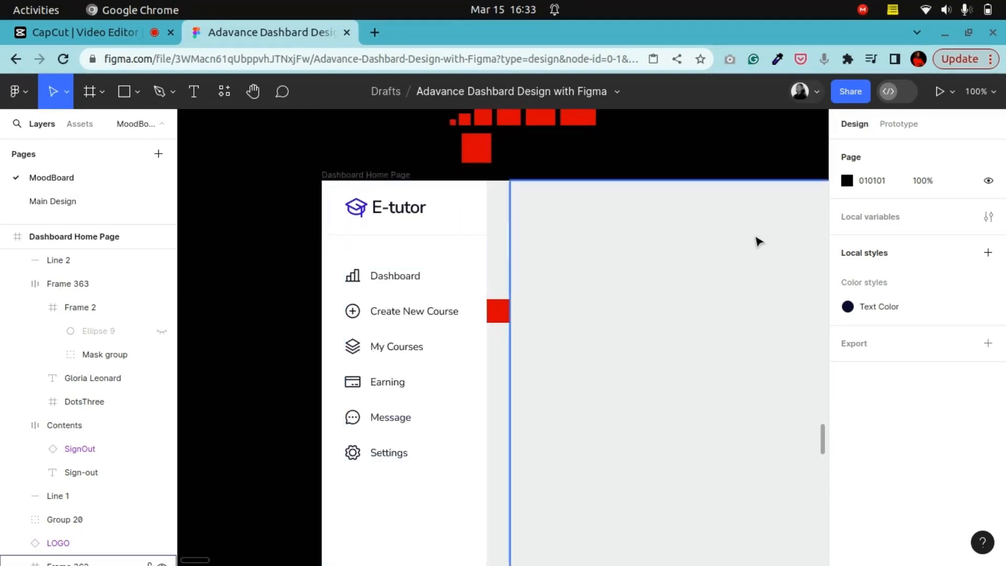
{"action": "double_click", "coordinate": [393, 276]}
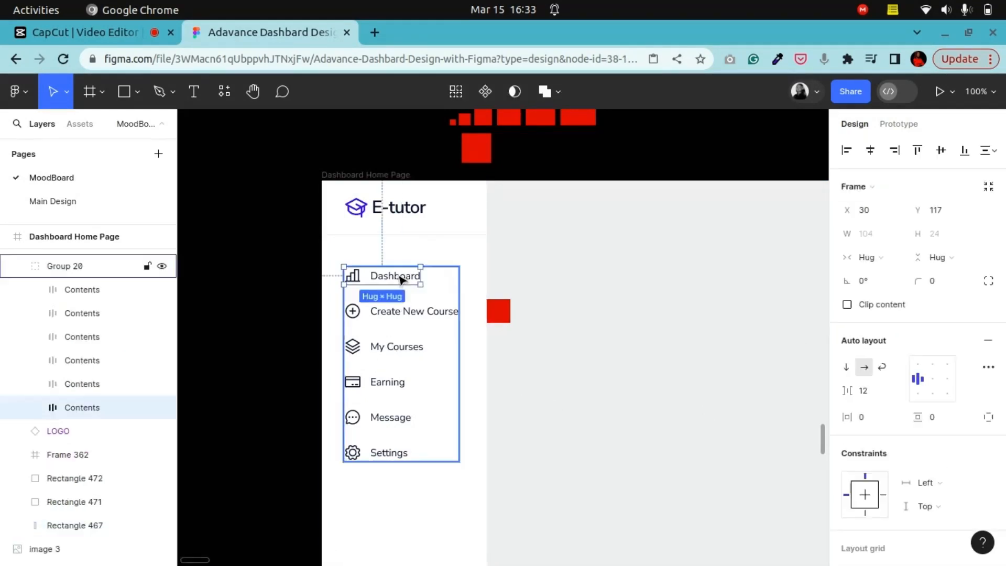
{"action": "double_click", "coordinate": [400, 277]}
{"action": "left_click", "coordinate": [885, 400]}
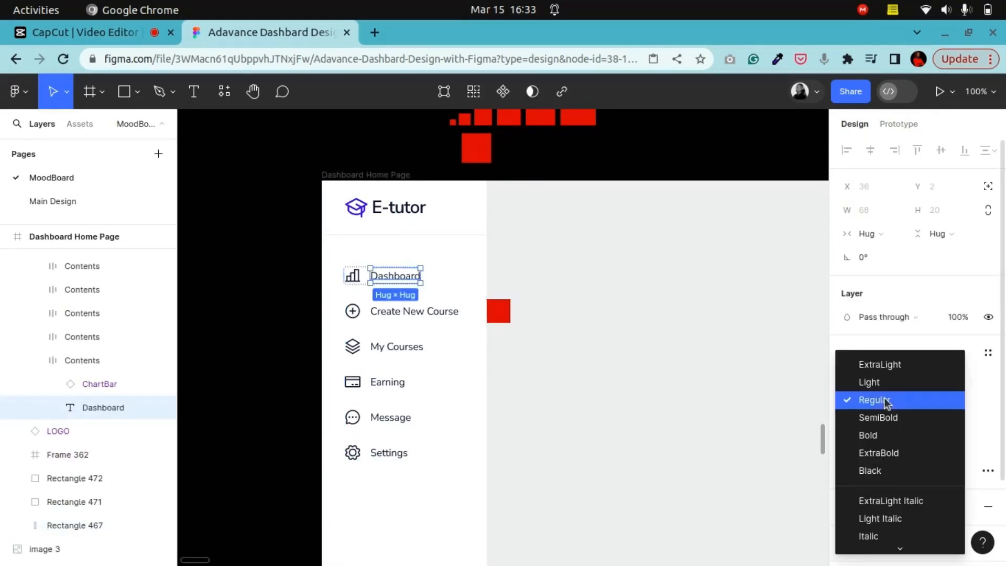
{"action": "left_click", "coordinate": [883, 401]}
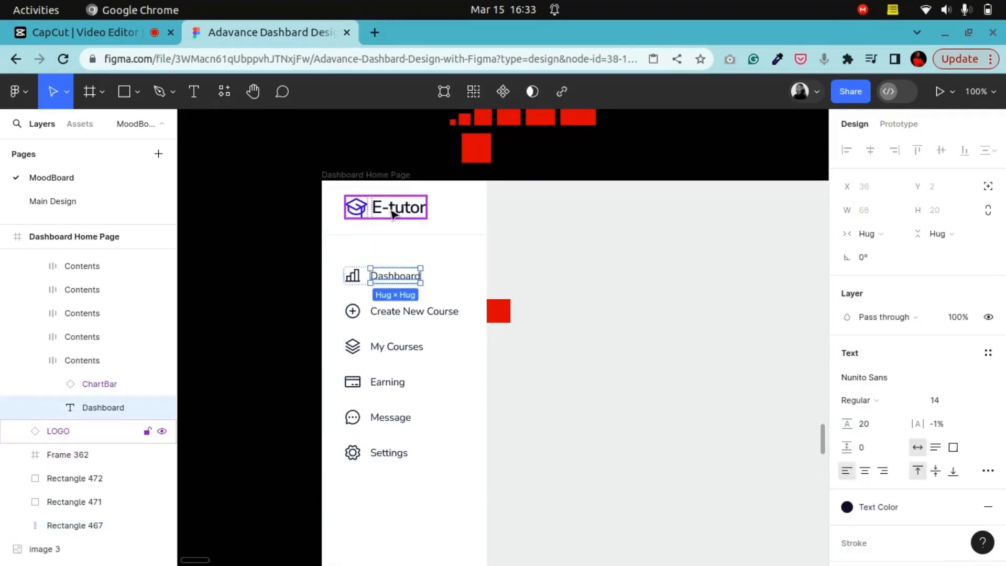
Step: Set the E-tutor logo text's font weight to Bold
{"action": "double_click", "coordinate": [398, 207]}
{"action": "left_click", "coordinate": [864, 435]}
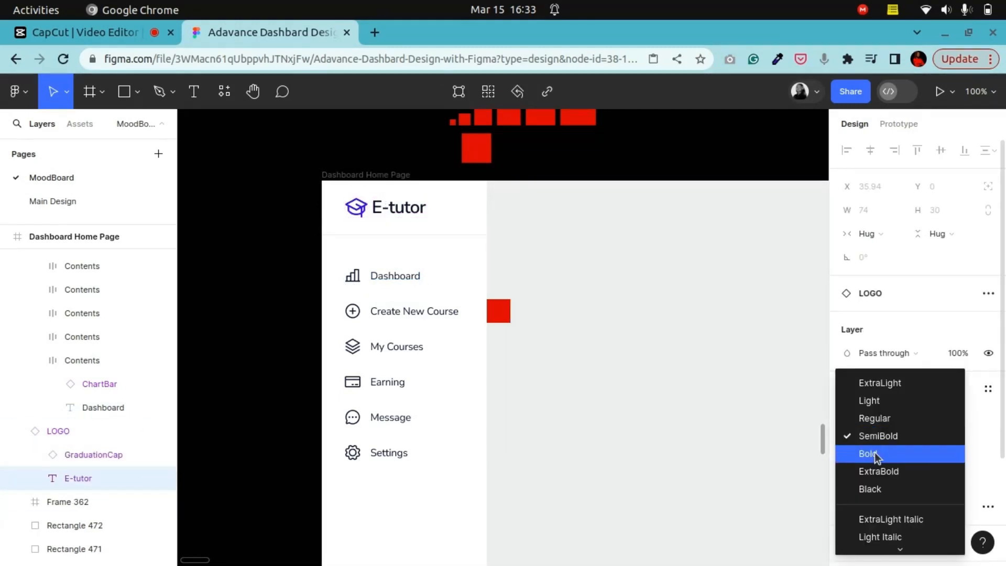
{"action": "left_click", "coordinate": [875, 451]}
{"action": "left_click", "coordinate": [235, 249]}
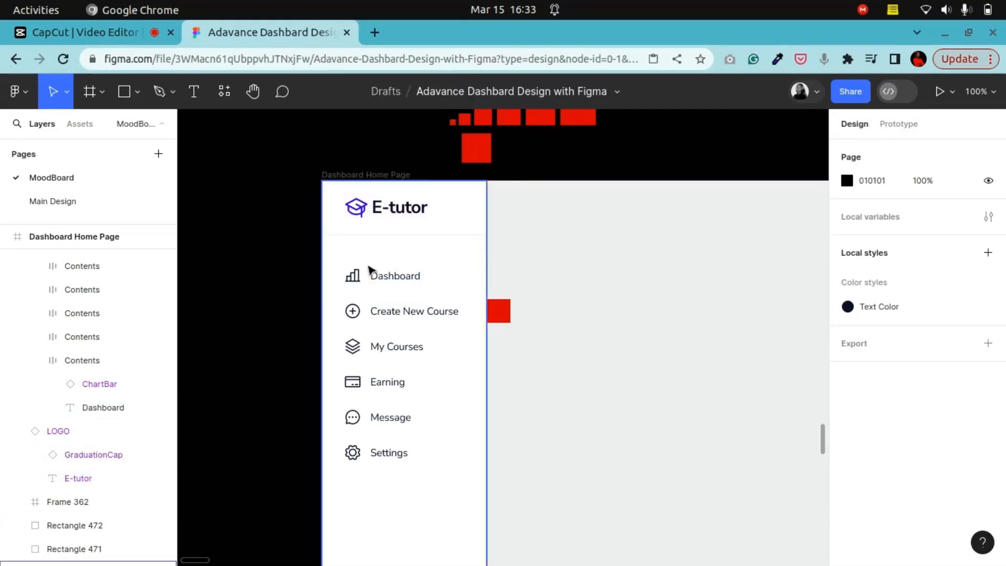
Step: Change the Sign-out label's font to Nunito Sans to match the Dashboard navigation label
{"action": "left_click", "coordinate": [398, 276]}
{"action": "double_click", "coordinate": [398, 276]}
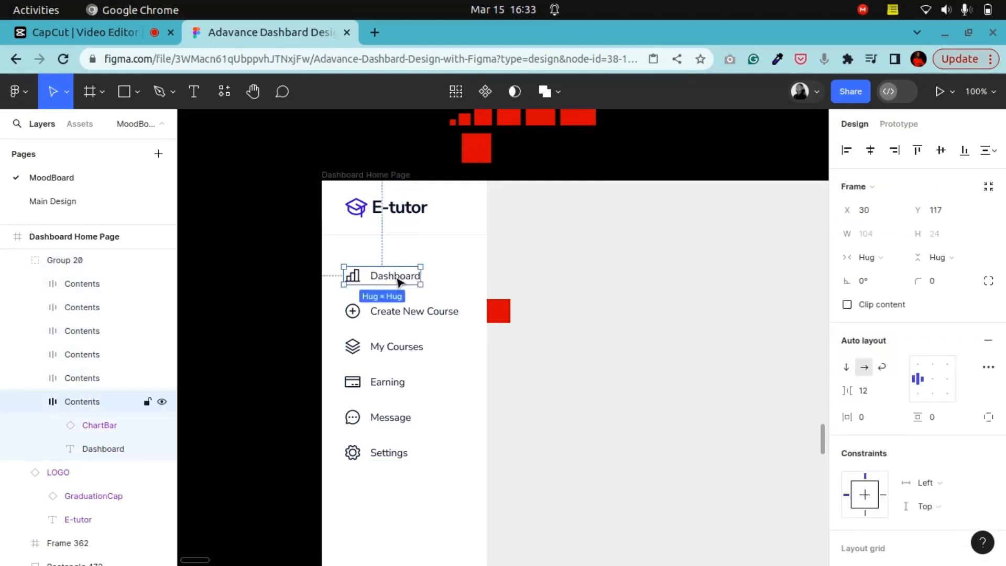
{"action": "double_click", "coordinate": [398, 276]}
{"action": "scroll", "coordinate": [406, 285], "scroll_direction": "down", "scroll_amount": 3}
{"action": "scroll", "coordinate": [410, 299], "scroll_direction": "down", "scroll_amount": 3}
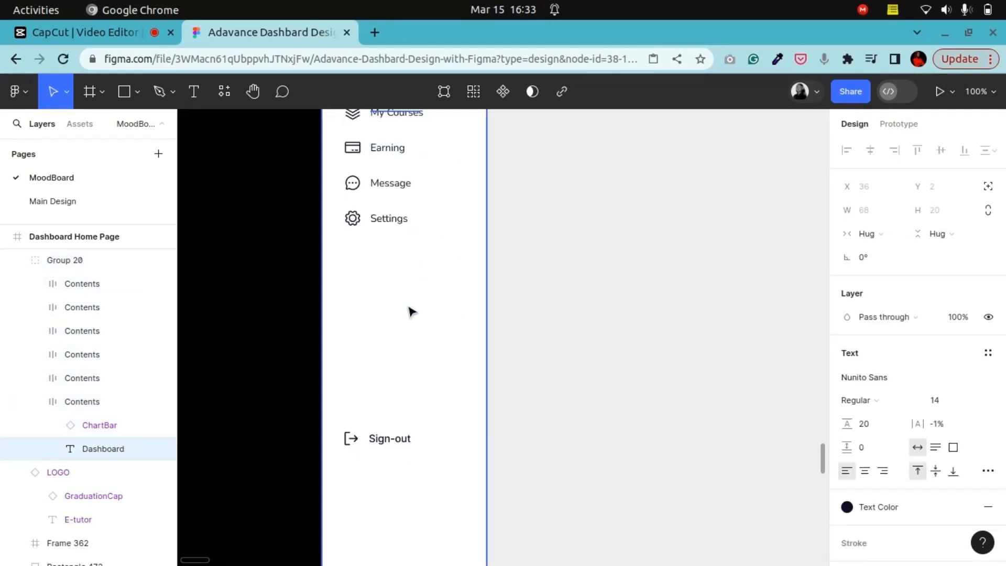
{"action": "left_click", "coordinate": [390, 453]}
{"action": "double_click", "coordinate": [390, 442]}
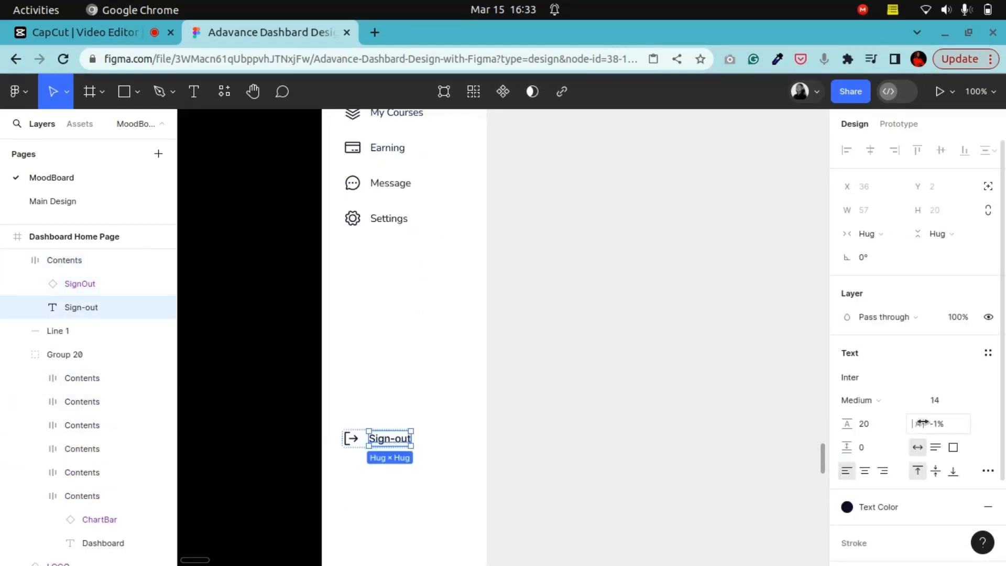
{"action": "left_click", "coordinate": [878, 402]}
{"action": "left_click", "coordinate": [876, 401]}
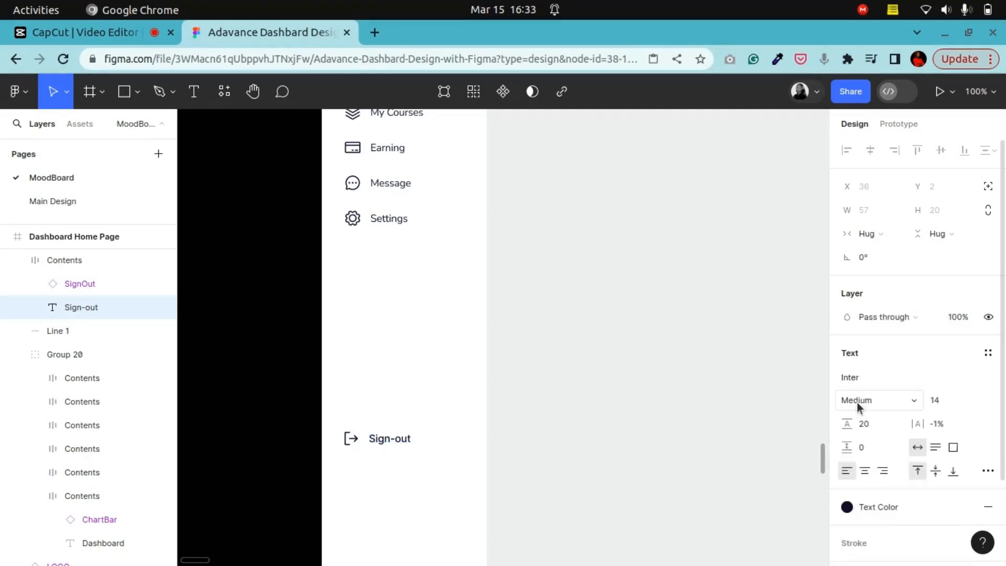
{"action": "left_click", "coordinate": [878, 378]}
{"action": "type", "text": "nu"}
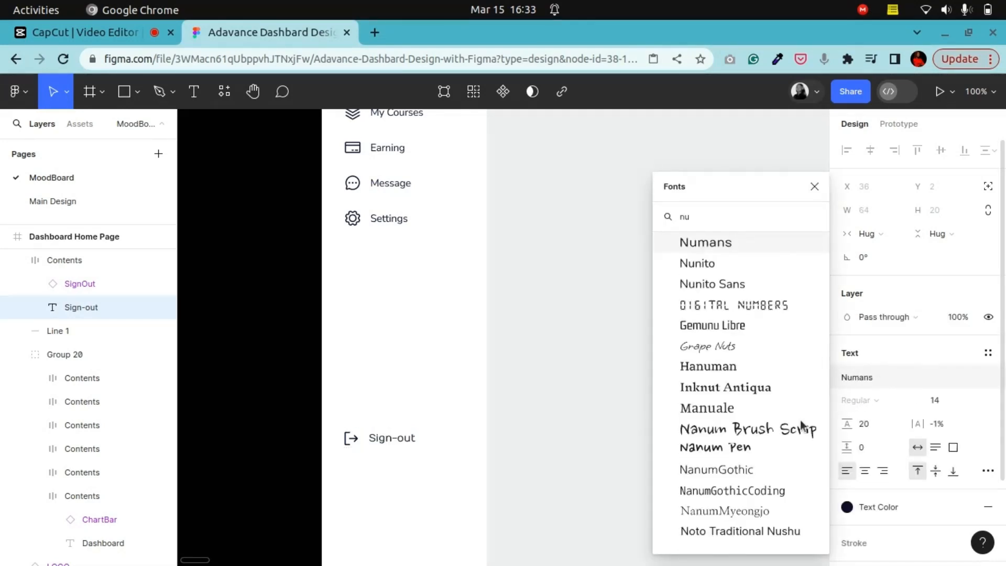
{"action": "left_click", "coordinate": [714, 283]}
Step: Examine the Sphere UI reference dashboard design on the moodboard
{"action": "scroll", "coordinate": [367, 372], "scroll_direction": "up", "scroll_amount": 5}
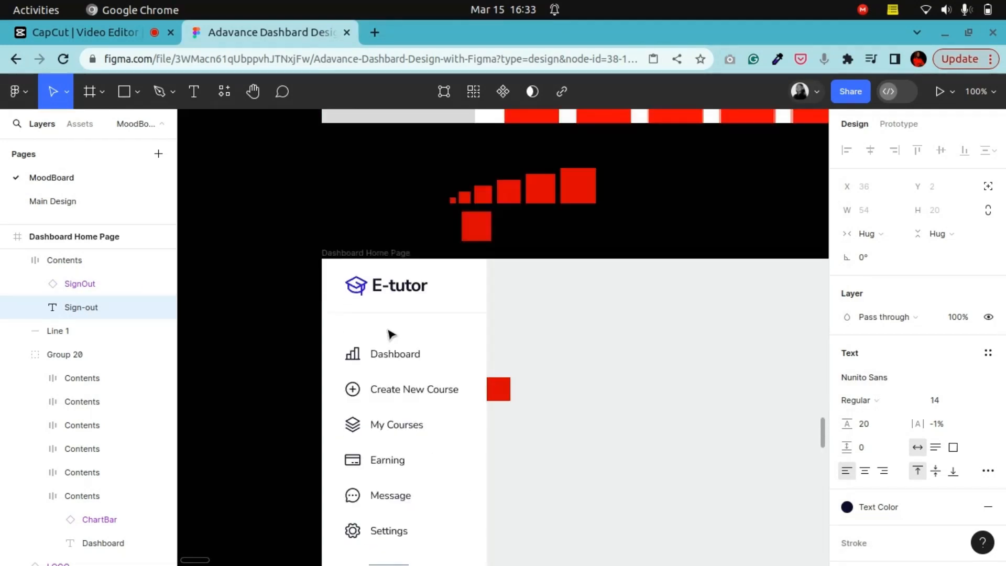
{"action": "scroll", "coordinate": [416, 393], "scroll_direction": "down", "scroll_amount": 5}
{"action": "scroll", "coordinate": [254, 318], "scroll_direction": "up", "scroll_amount": 4}
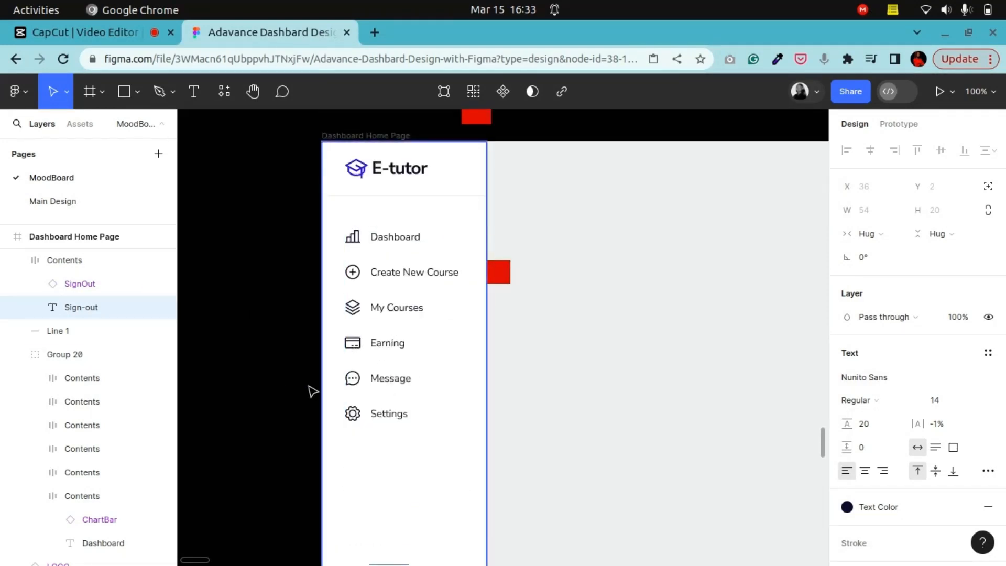
{"action": "scroll", "coordinate": [366, 390], "scroll_direction": "down", "scroll_amount": 10}
{"action": "scroll", "coordinate": [366, 393], "scroll_direction": "up", "scroll_amount": 12}
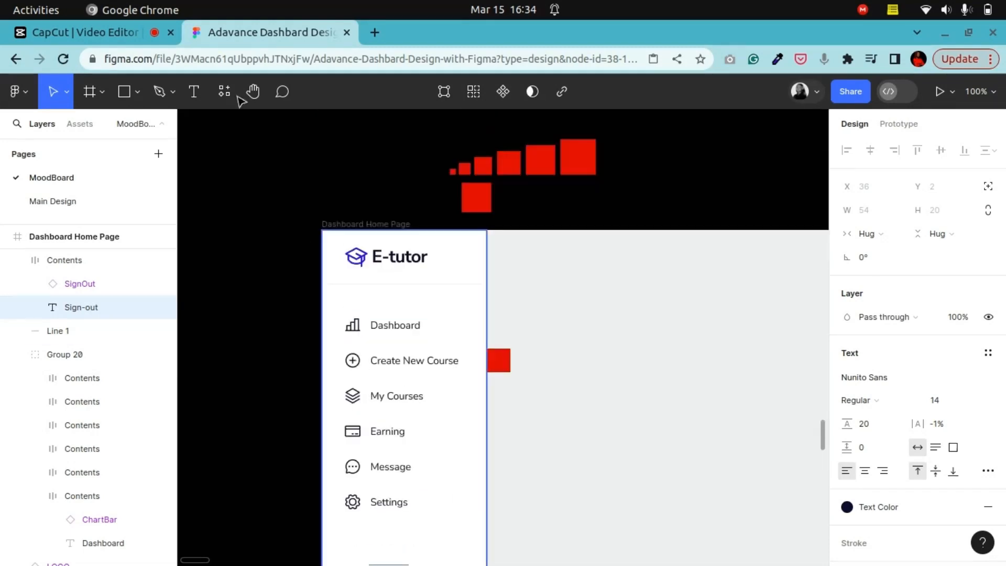
{"action": "left_click", "coordinate": [259, 98]}
{"action": "left_click_drag", "start_coordinate": [646, 283], "coordinate": [383, 328]}
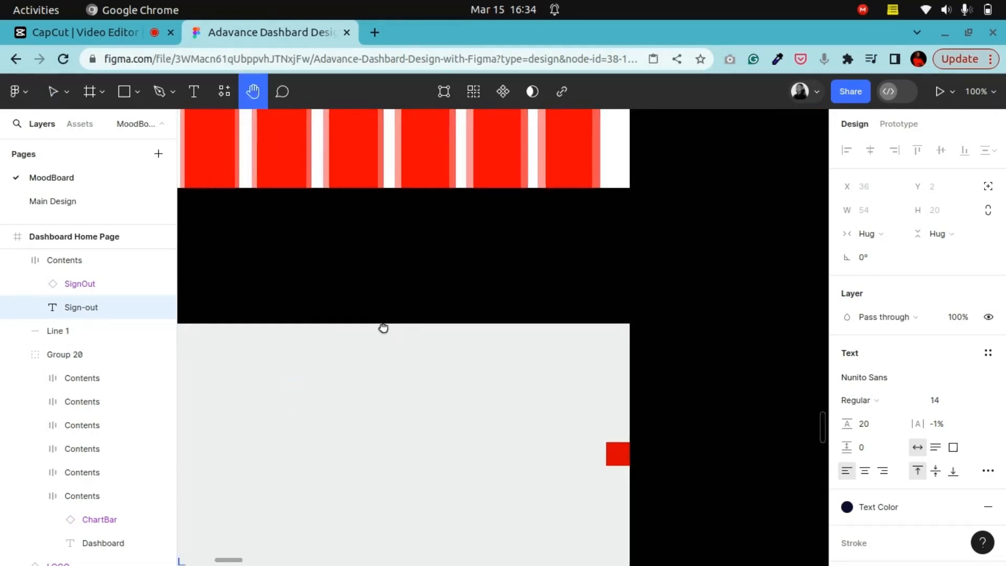
{"action": "left_click_drag", "start_coordinate": [589, 267], "coordinate": [321, 333]}
{"action": "key", "text": "ctrl+minus"}
{"action": "left_click_drag", "start_coordinate": [526, 325], "coordinate": [356, 167]}
{"action": "key", "text": "ctrl+plus"}
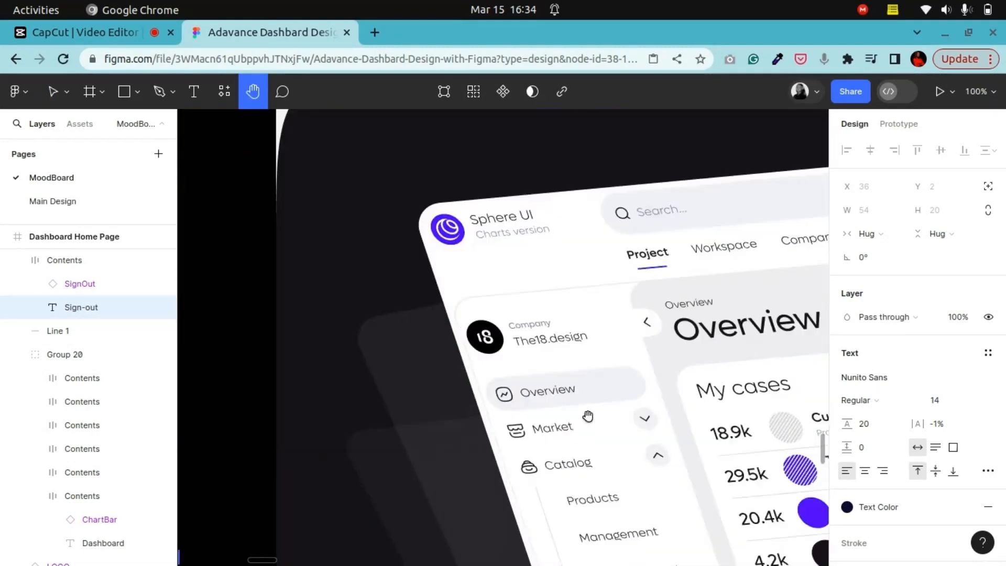
{"action": "left_click_drag", "start_coordinate": [589, 439], "coordinate": [489, 299]}
{"action": "key", "text": "ctrl+plus"}
{"action": "scroll", "coordinate": [482, 325], "scroll_direction": "up", "scroll_amount": 3}
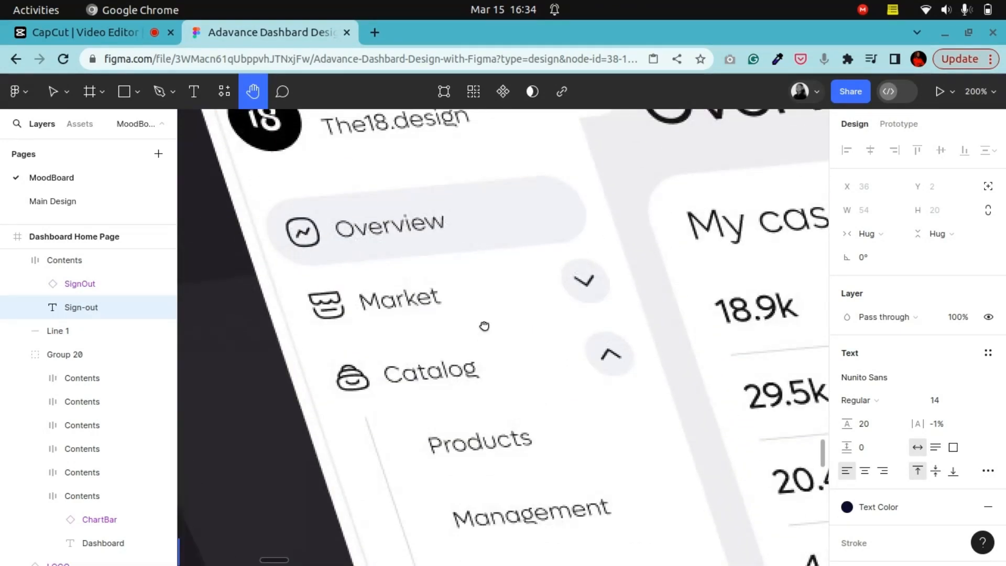
{"action": "key", "text": "ctrl+minus"}
{"action": "key", "text": "ctrl+minus"}
{"action": "left_click_drag", "start_coordinate": [614, 328], "coordinate": [577, 291]}
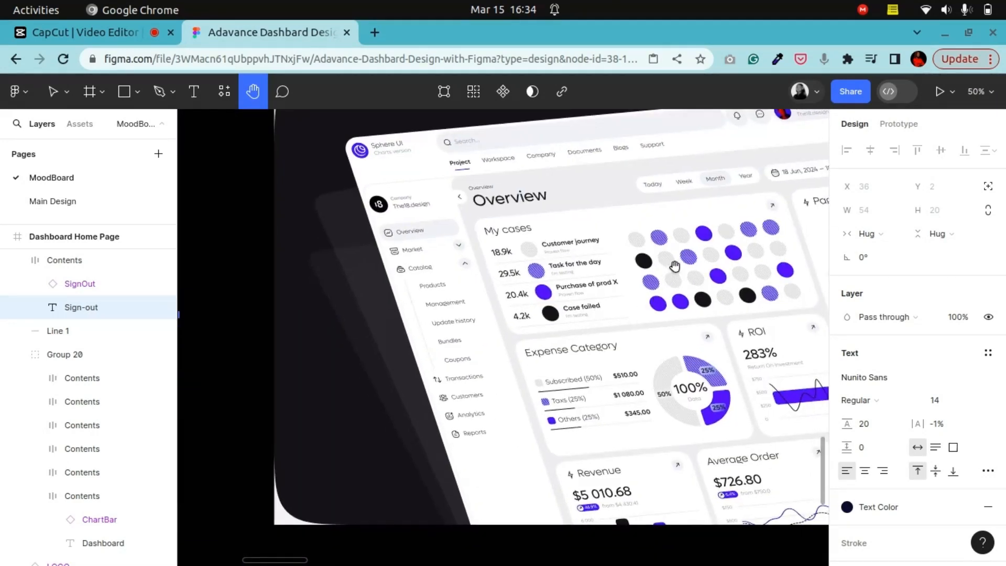
{"action": "left_click_drag", "start_coordinate": [685, 262], "coordinate": [395, 401]}
{"action": "left_click_drag", "start_coordinate": [669, 336], "coordinate": [539, 295]}
{"action": "key", "text": "ctrl+minus"}
{"action": "left_click_drag", "start_coordinate": [638, 310], "coordinate": [780, 115]}
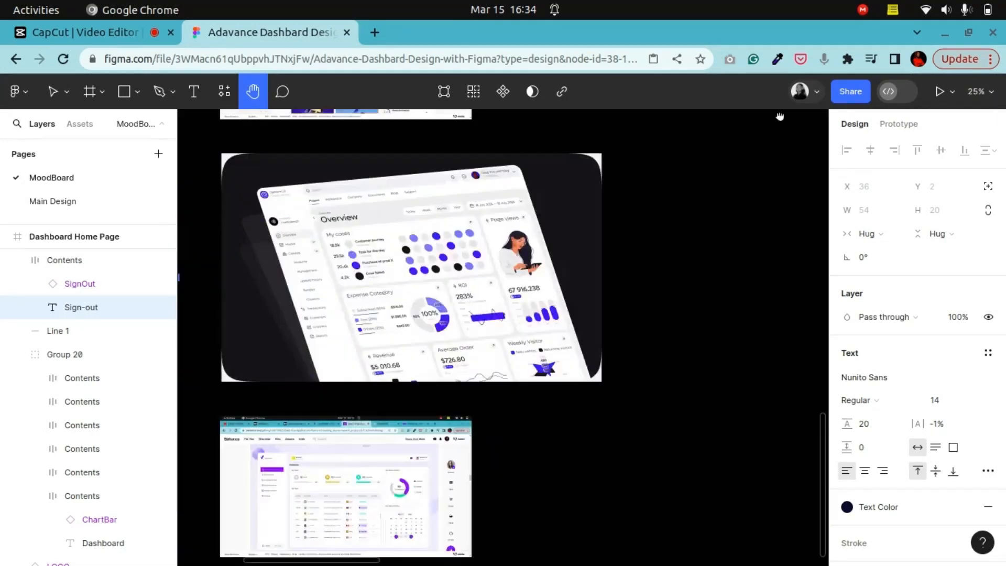
Step: Examine the other reference dashboard screenshots placed on the moodboard
{"action": "left_click_drag", "start_coordinate": [482, 406], "coordinate": [683, 197]}
{"action": "key", "text": "ctrl+plus"}
{"action": "key", "text": "ctrl+plus"}
{"action": "left_click_drag", "start_coordinate": [478, 234], "coordinate": [480, 436]}
{"action": "key", "text": "ctrl+minus"}
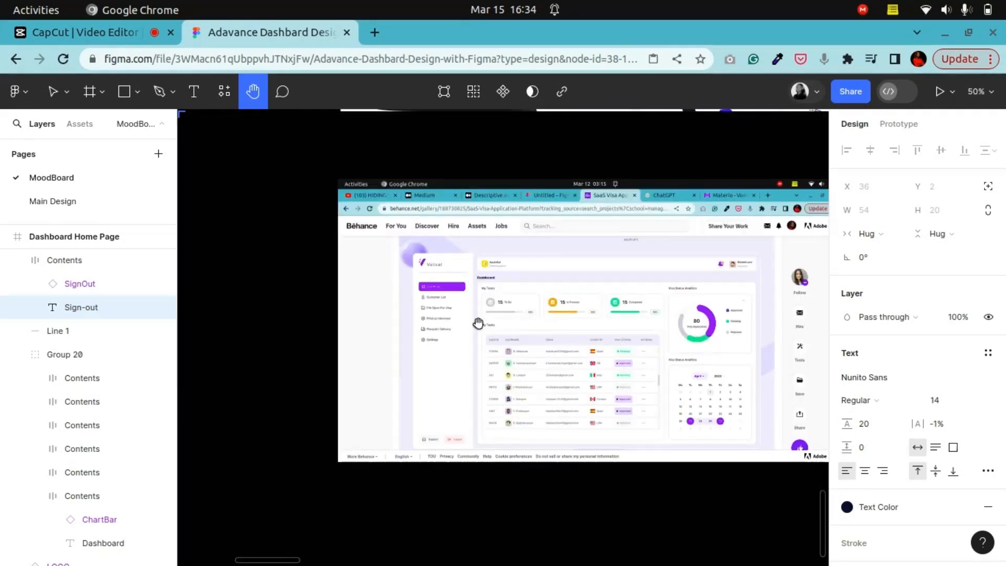
{"action": "key", "text": "ctrl+minus"}
{"action": "left_click_drag", "start_coordinate": [500, 222], "coordinate": [457, 530]}
{"action": "left_click_drag", "start_coordinate": [467, 244], "coordinate": [467, 408]}
{"action": "left_click_drag", "start_coordinate": [467, 295], "coordinate": [469, 441]}
{"action": "left_click_drag", "start_coordinate": [530, 254], "coordinate": [593, 487]}
{"action": "left_click_drag", "start_coordinate": [444, 336], "coordinate": [835, 441]}
{"action": "key", "text": "ctrl+plus"}
{"action": "left_click_drag", "start_coordinate": [292, 318], "coordinate": [456, 527]}
{"action": "left_click_drag", "start_coordinate": [422, 273], "coordinate": [425, 484]}
{"action": "left_click_drag", "start_coordinate": [568, 173], "coordinate": [430, 415]}
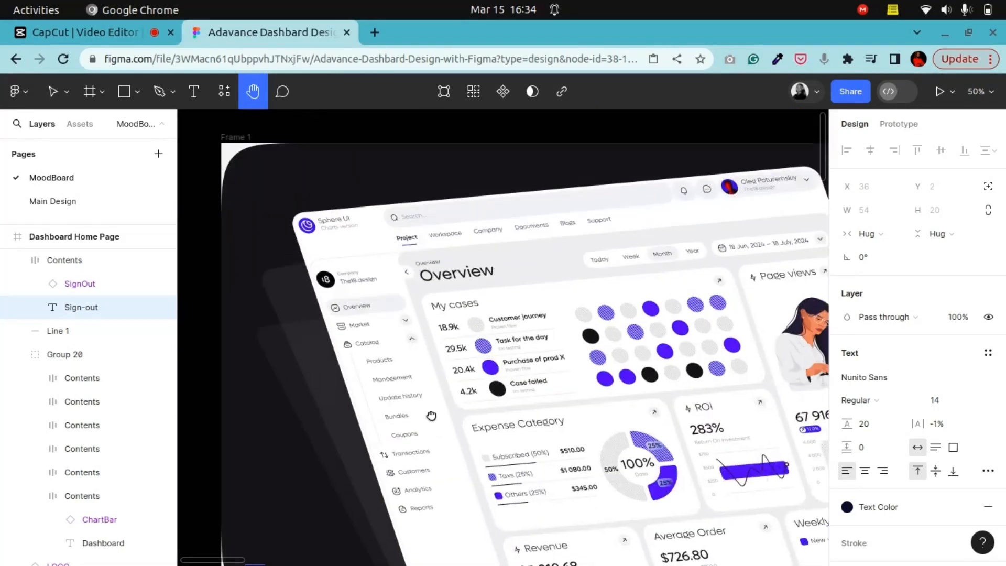
{"action": "left_click_drag", "start_coordinate": [535, 335], "coordinate": [492, 350]}
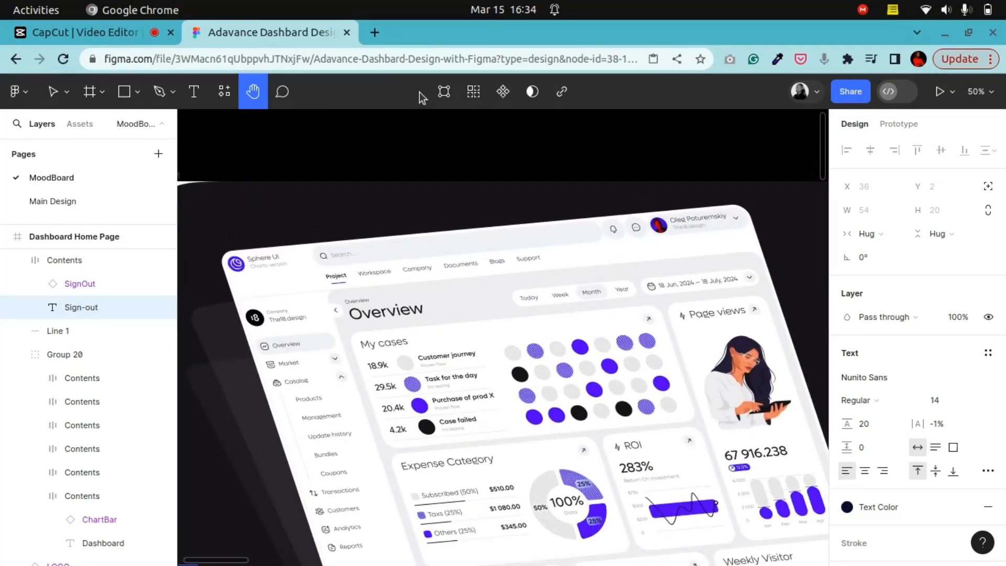
{"action": "left_click", "coordinate": [374, 32]}
{"action": "type", "text": "dr"}
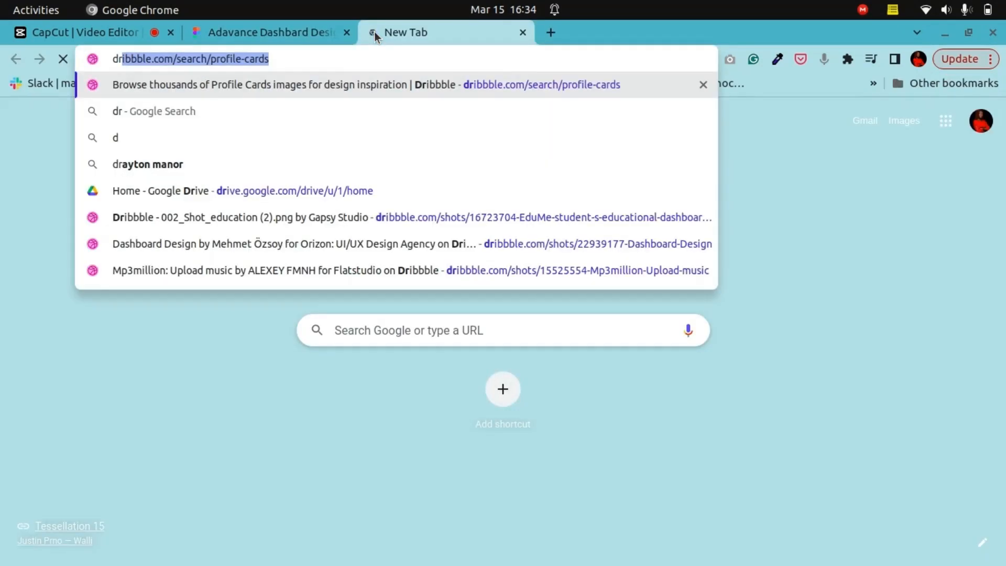
{"action": "key", "text": "Return"}
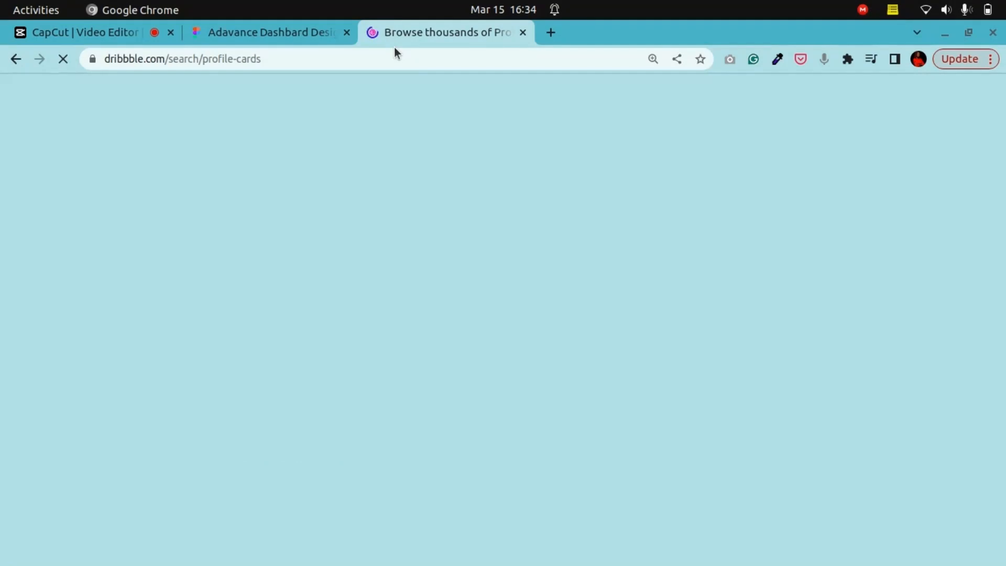
Step: Return to the Figma file and review the dashboard page's sidebar, Sign-out item and profile card area
{"action": "left_click", "coordinate": [303, 30]}
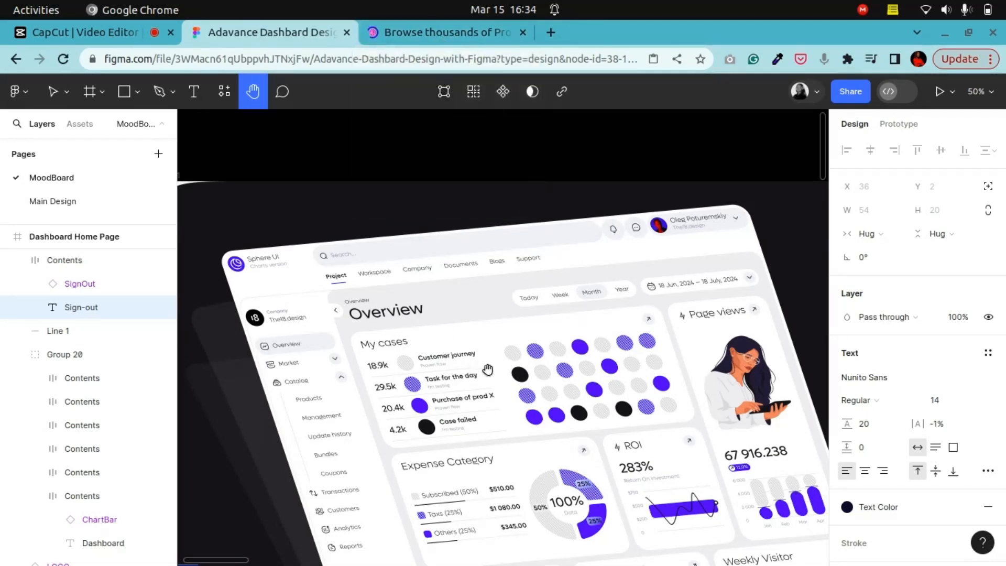
{"action": "left_click_drag", "start_coordinate": [557, 331], "coordinate": [722, 258]}
{"action": "mouse_move", "coordinate": [349, 334]}
{"action": "left_mouse_down"}
{"action": "mouse_move", "coordinate": [478, 225]}
{"action": "mouse_move", "coordinate": [478, 205]}
{"action": "left_mouse_up"}
{"action": "left_click_drag", "start_coordinate": [411, 384], "coordinate": [617, 247]}
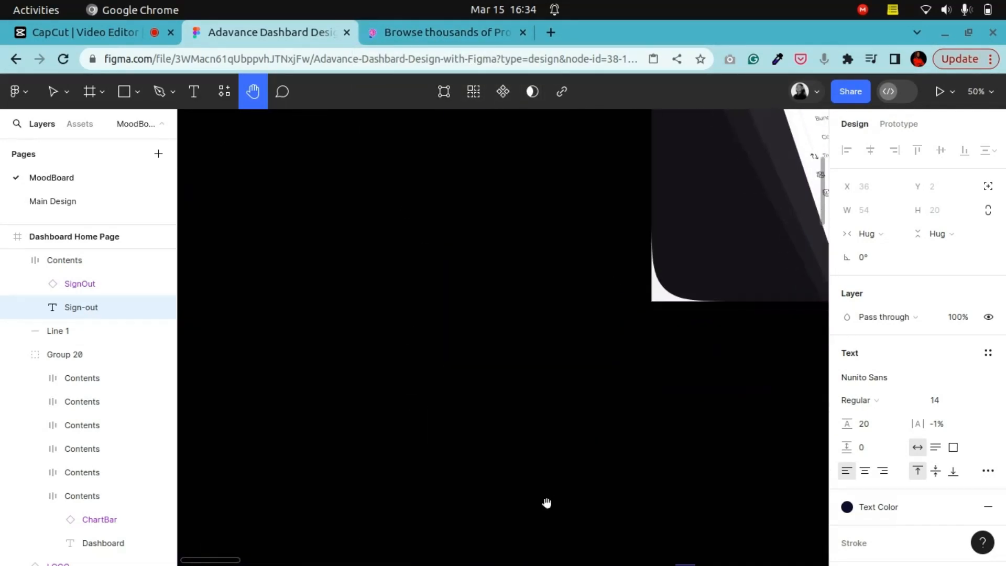
{"action": "left_click_drag", "start_coordinate": [546, 503], "coordinate": [558, 416]}
{"action": "key", "text": "ctrl+minus"}
{"action": "key", "text": "ctrl+minus"}
{"action": "left_click_drag", "start_coordinate": [539, 467], "coordinate": [539, 306]}
{"action": "mouse_move", "coordinate": [592, 437]}
{"action": "left_mouse_down"}
{"action": "mouse_move", "coordinate": [591, 386]}
{"action": "mouse_move", "coordinate": [560, 327]}
{"action": "left_mouse_up"}
{"action": "mouse_move", "coordinate": [587, 464]}
{"action": "left_mouse_down"}
{"action": "mouse_move", "coordinate": [569, 368]}
{"action": "mouse_move", "coordinate": [436, 329]}
{"action": "mouse_move", "coordinate": [458, 332]}
{"action": "left_mouse_up"}
{"action": "key", "text": "ctrl+plus"}
{"action": "key", "text": "ctrl+plus"}
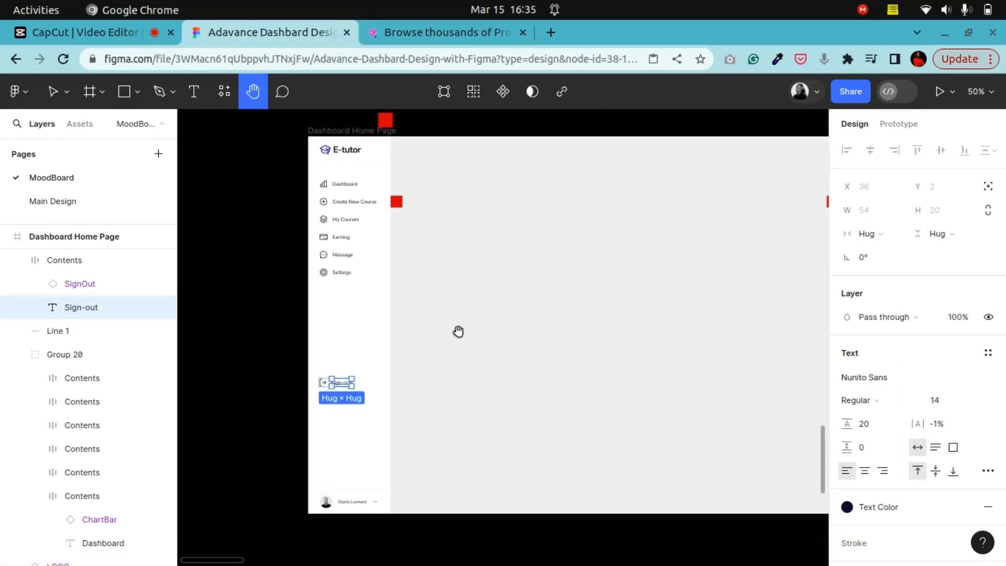
{"action": "left_click_drag", "start_coordinate": [398, 297], "coordinate": [431, 336]}
{"action": "key", "text": "ctrl+plus"}
{"action": "left_click_drag", "start_coordinate": [362, 299], "coordinate": [385, 377]}
{"action": "mouse_move", "coordinate": [362, 220]}
{"action": "left_mouse_down"}
{"action": "mouse_move", "coordinate": [384, 299]}
{"action": "mouse_move", "coordinate": [378, 349]}
{"action": "left_mouse_up"}
{"action": "left_click_drag", "start_coordinate": [444, 403], "coordinate": [429, 262]}
{"action": "mouse_move", "coordinate": [372, 325]}
{"action": "left_mouse_down"}
{"action": "mouse_move", "coordinate": [406, 375]}
{"action": "mouse_move", "coordinate": [391, 402]}
{"action": "left_mouse_up"}
{"action": "left_click_drag", "start_coordinate": [402, 217], "coordinate": [403, 267]}
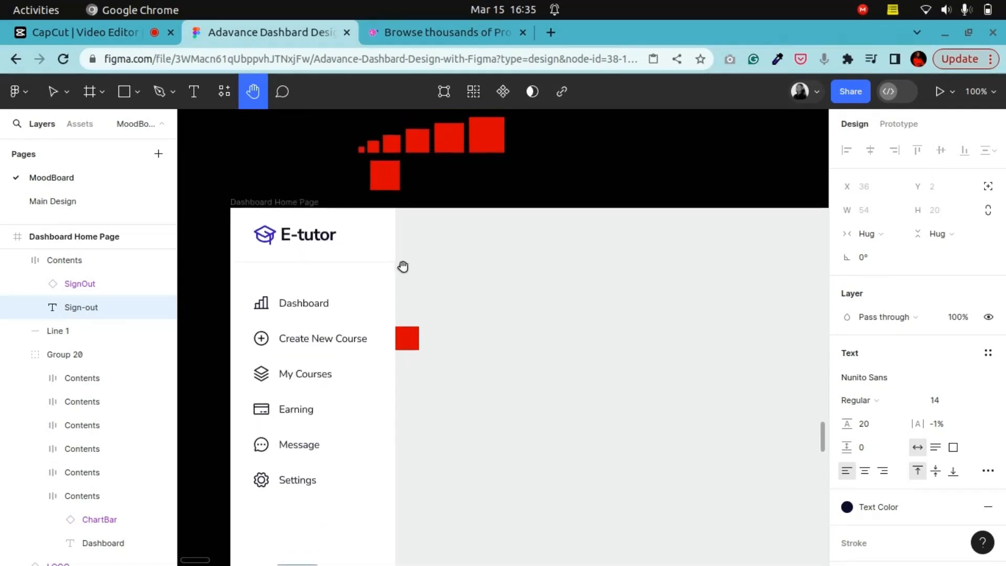
{"action": "left_click_drag", "start_coordinate": [397, 380], "coordinate": [398, 179]}
{"action": "left_click_drag", "start_coordinate": [376, 262], "coordinate": [379, 341]}
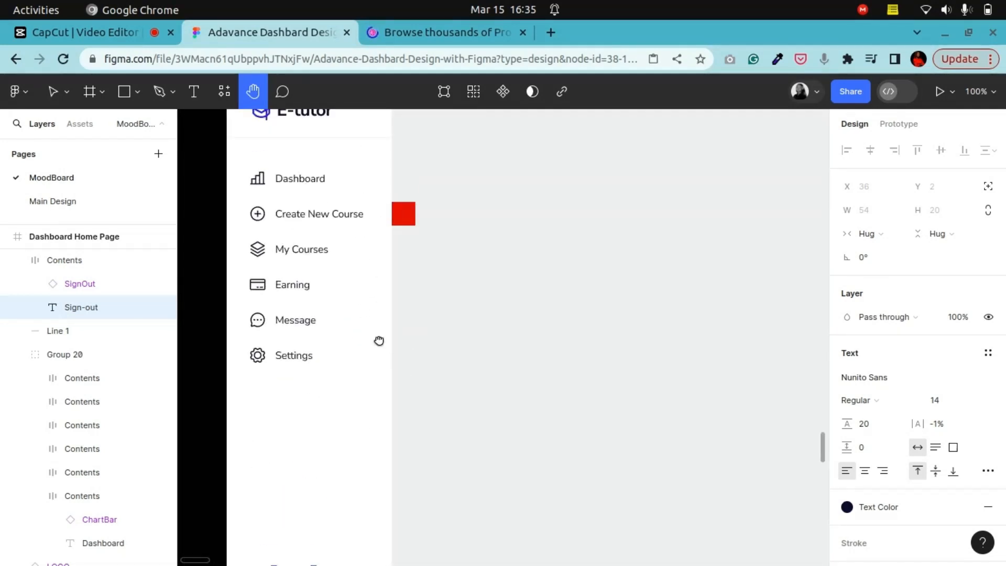
{"action": "mouse_move", "coordinate": [394, 386]}
{"action": "left_mouse_down"}
{"action": "mouse_move", "coordinate": [385, 224]}
{"action": "mouse_move", "coordinate": [401, 254]}
{"action": "left_mouse_up"}
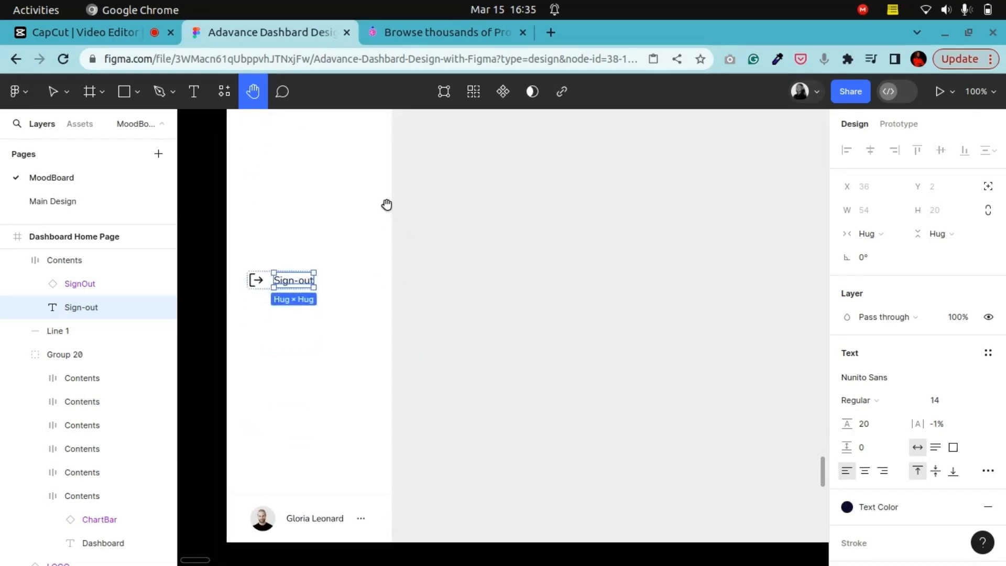
{"action": "left_click_drag", "start_coordinate": [387, 204], "coordinate": [356, 444]}
{"action": "left_click_drag", "start_coordinate": [511, 341], "coordinate": [357, 472]}
{"action": "left_click_drag", "start_coordinate": [256, 307], "coordinate": [491, 303]}
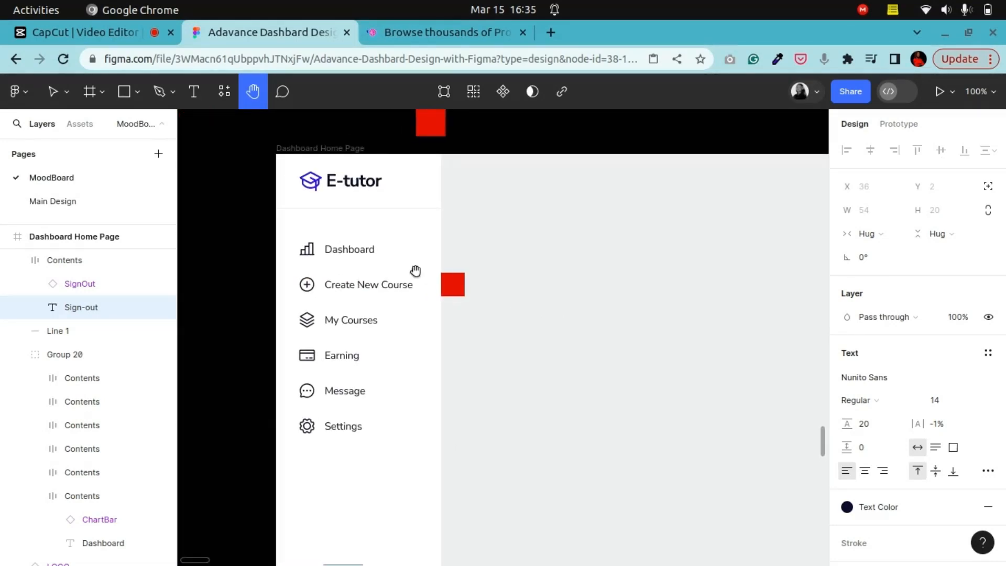
{"action": "left_click_drag", "start_coordinate": [386, 190], "coordinate": [394, 247]}
{"action": "left_click_drag", "start_coordinate": [458, 365], "coordinate": [425, 310]}
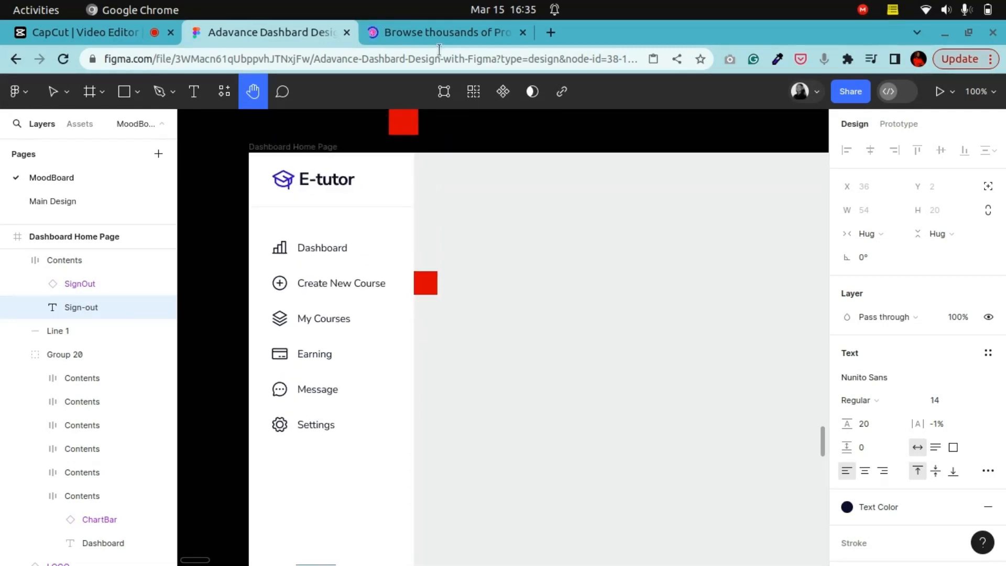
Step: Browse the Dribbble profile card designs for inspiration
{"action": "left_click", "coordinate": [439, 32]}
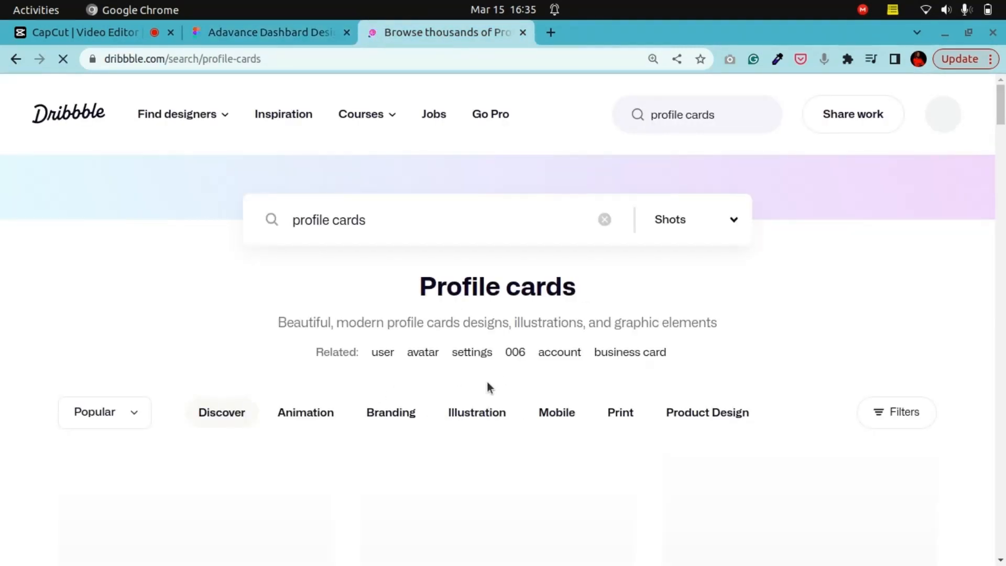
{"action": "scroll", "coordinate": [489, 395], "scroll_direction": "down", "scroll_amount": 10}
{"action": "scroll", "coordinate": [490, 396], "scroll_direction": "up", "scroll_amount": 10}
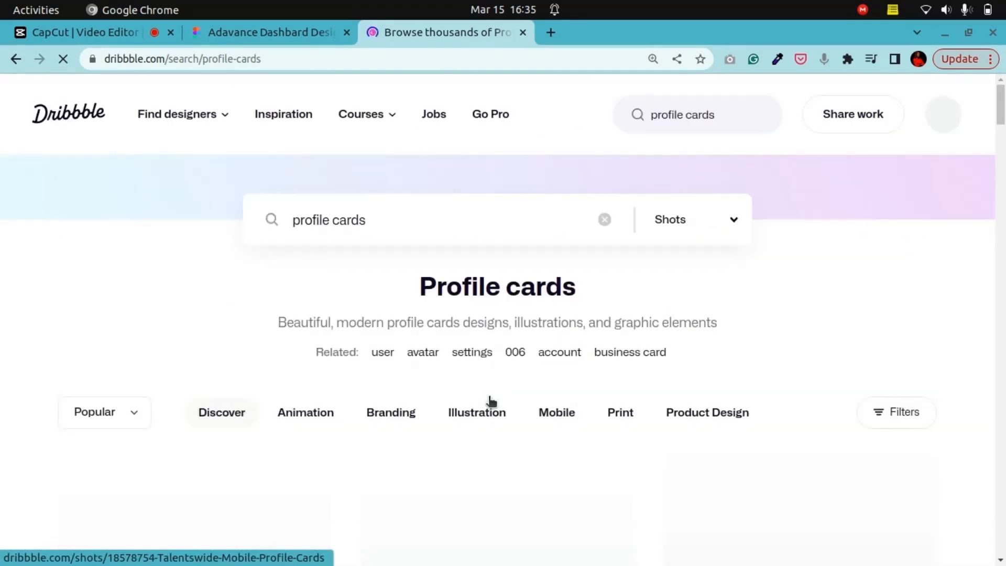
{"action": "scroll", "coordinate": [520, 461], "scroll_direction": "down", "scroll_amount": 8}
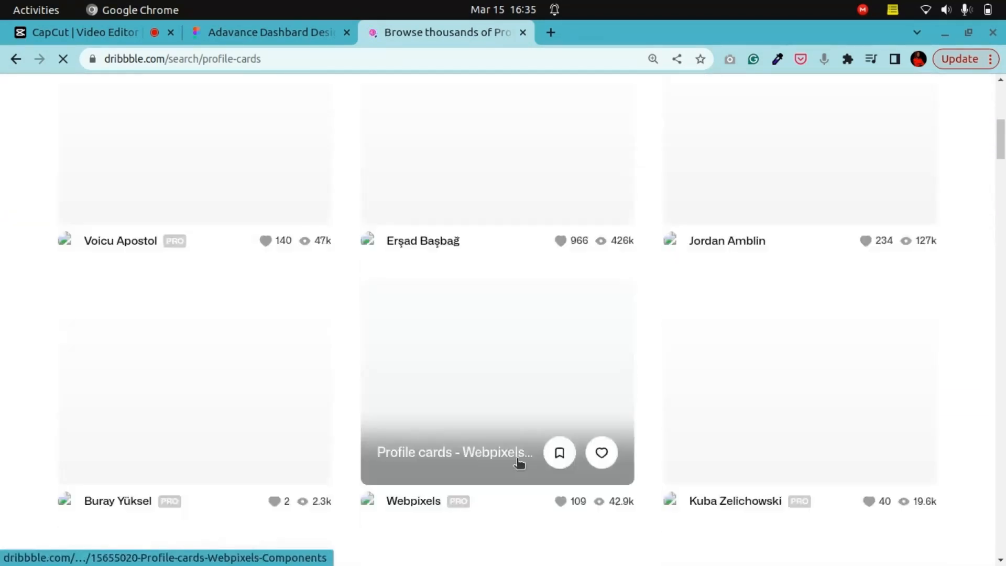
{"action": "scroll", "coordinate": [515, 461], "scroll_direction": "down", "scroll_amount": 10}
{"action": "scroll", "coordinate": [503, 479], "scroll_direction": "up", "scroll_amount": 10}
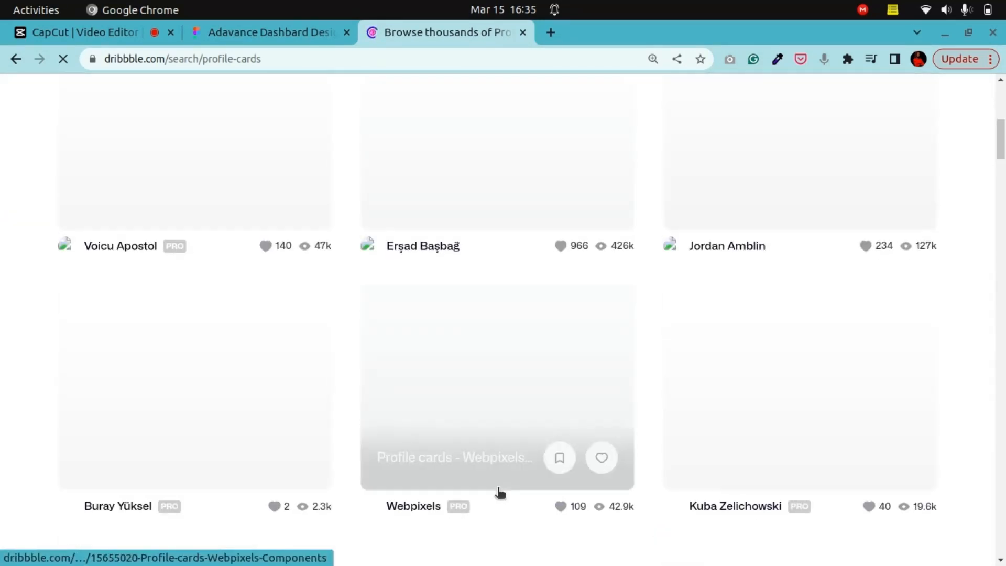
{"action": "scroll", "coordinate": [500, 492], "scroll_direction": "up", "scroll_amount": 8}
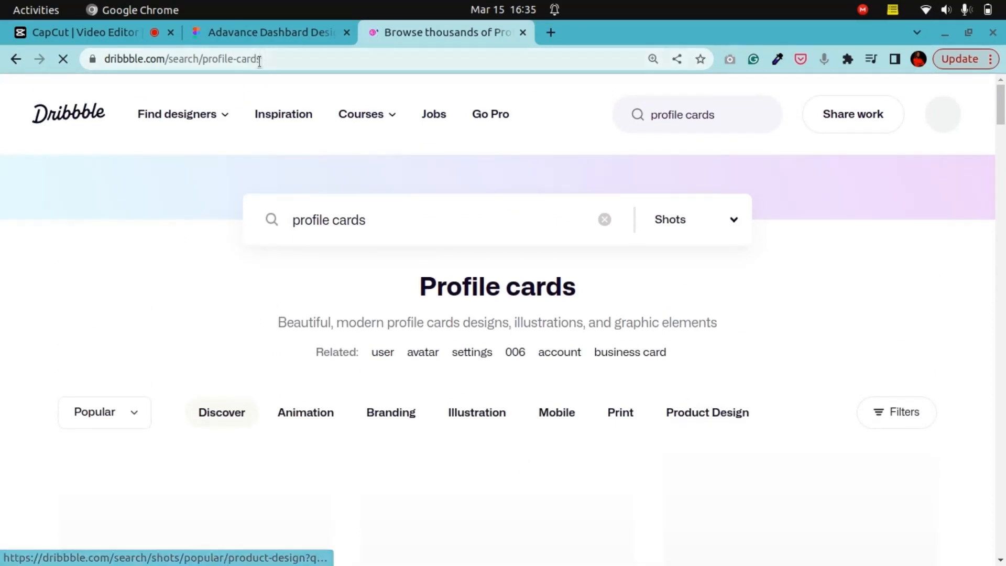
Step: Survey the moodboard frames alongside the Dashboard Home Page frame in the Figma file
{"action": "left_click", "coordinate": [214, 35]}
{"action": "left_click_drag", "start_coordinate": [468, 248], "coordinate": [438, 435]}
{"action": "left_click_drag", "start_coordinate": [516, 252], "coordinate": [506, 356]}
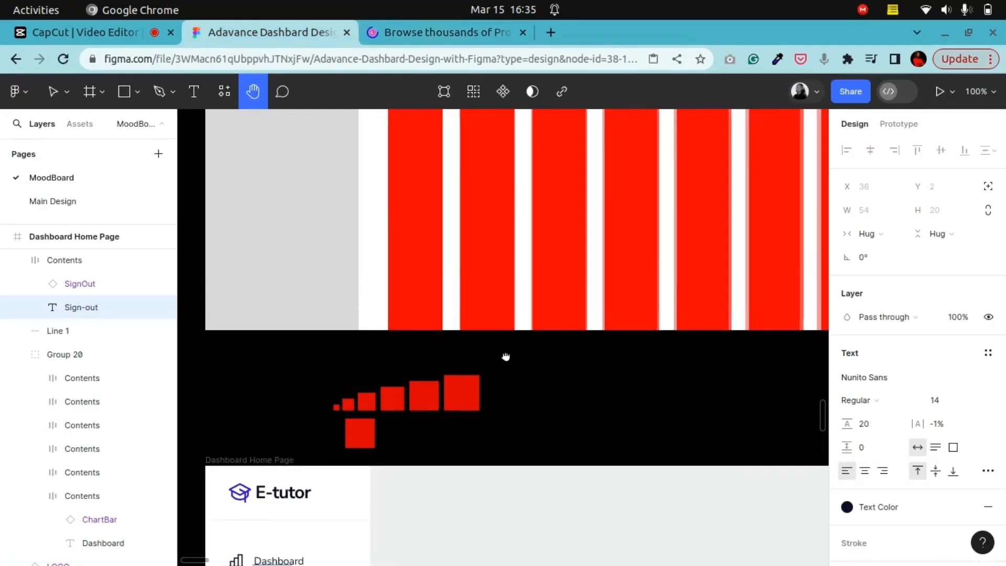
{"action": "scroll", "coordinate": [505, 356], "scroll_direction": "down", "scroll_amount": 10}
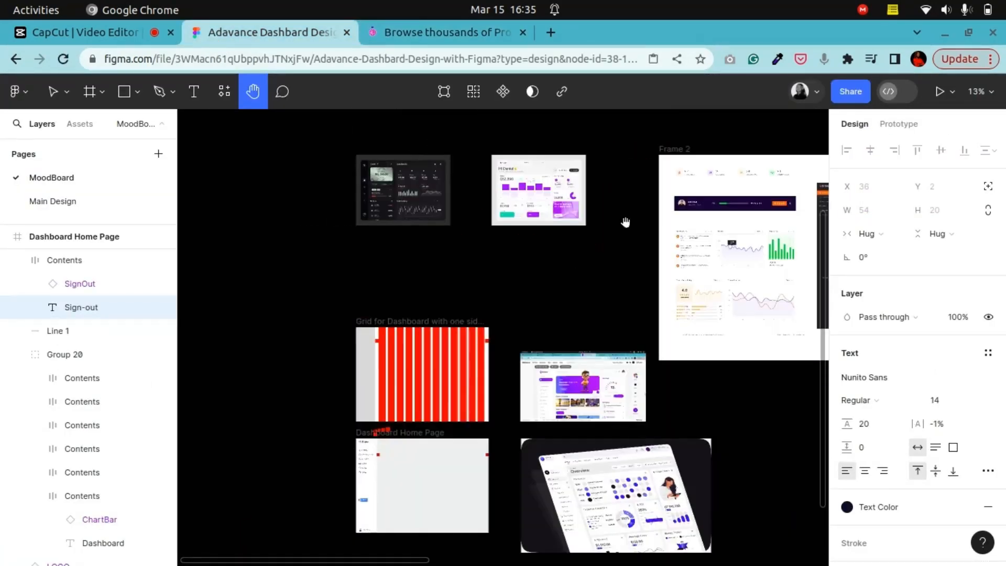
{"action": "left_click_drag", "start_coordinate": [425, 274], "coordinate": [500, 137]}
{"action": "left_click", "coordinate": [464, 36]}
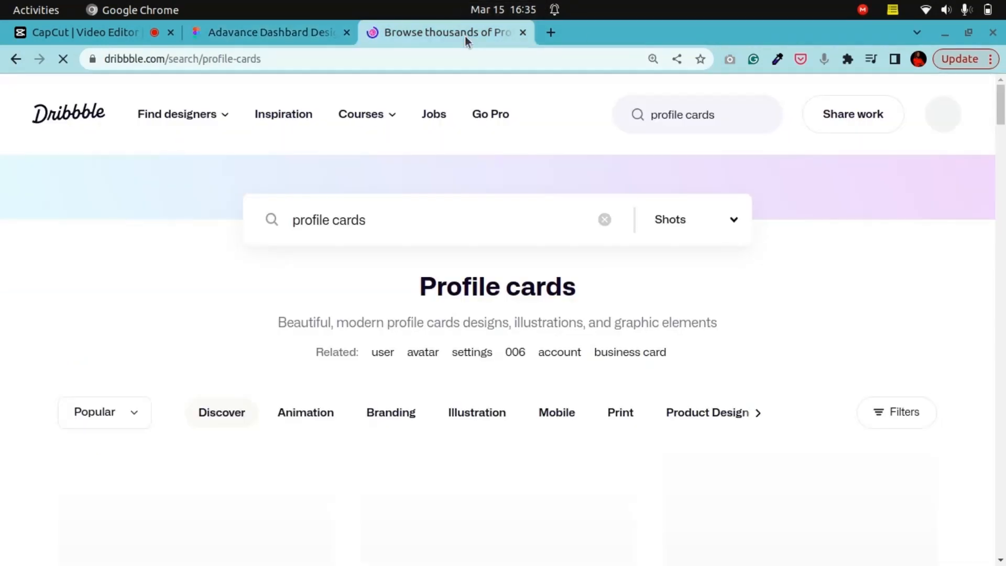
{"action": "left_click", "coordinate": [264, 33]}
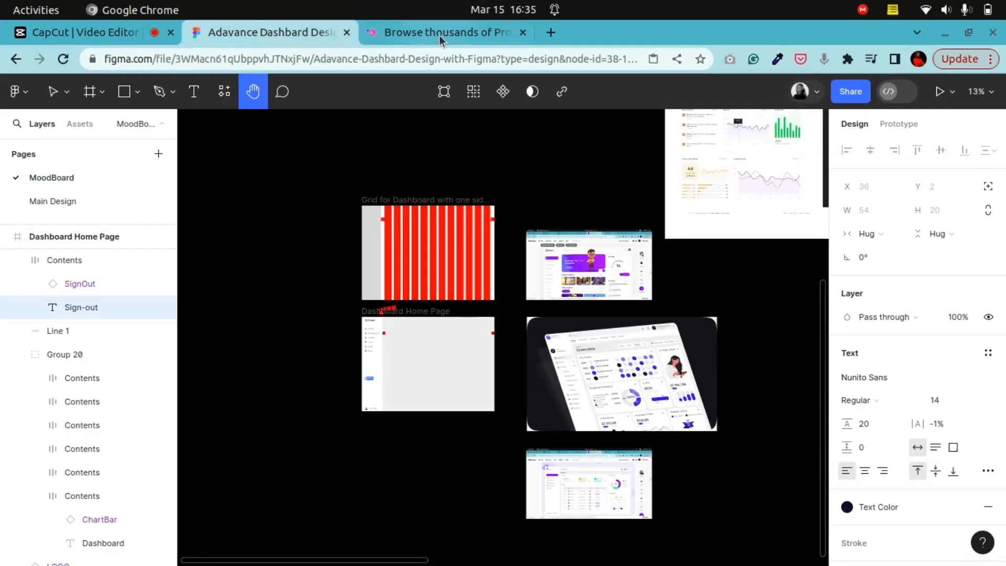
Step: Draw a 224 × 38 rectangle across the sidebar behind the Dashboard menu item and give it a corner radius of 5
{"action": "scroll", "coordinate": [531, 249], "scroll_direction": "down", "scroll_amount": 5}
{"action": "scroll", "coordinate": [494, 341], "scroll_direction": "down", "scroll_amount": 5}
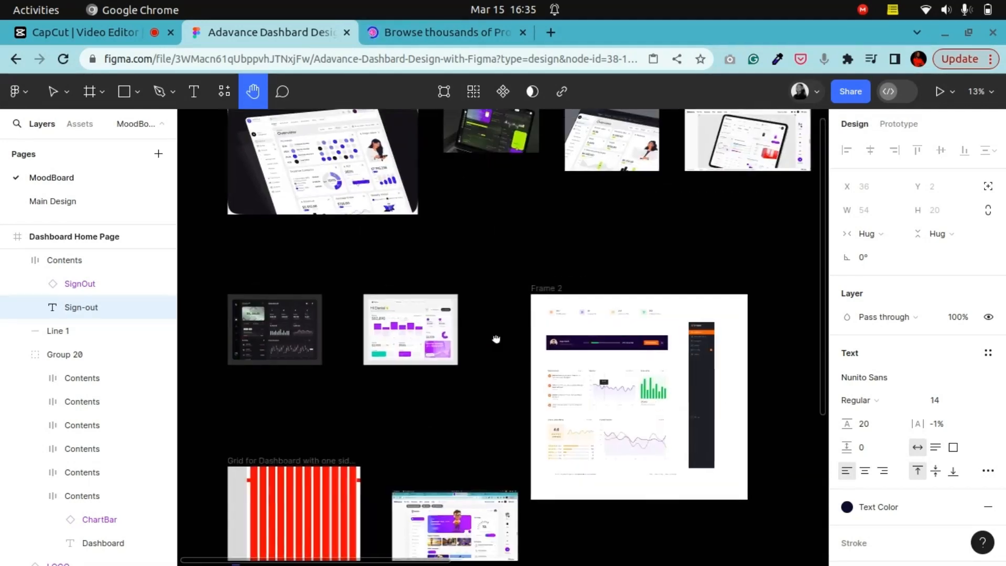
{"action": "left_click_drag", "start_coordinate": [609, 340], "coordinate": [350, 295]}
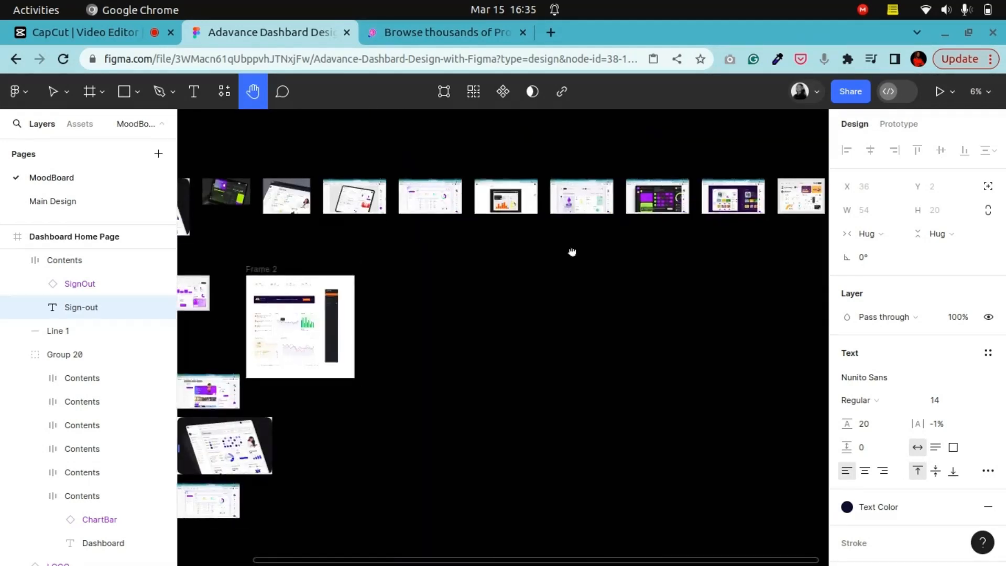
{"action": "mouse_move", "coordinate": [572, 252]}
{"action": "left_mouse_down"}
{"action": "mouse_move", "coordinate": [355, 296]}
{"action": "mouse_move", "coordinate": [617, 322]}
{"action": "left_mouse_up"}
{"action": "left_click_drag", "start_coordinate": [367, 344], "coordinate": [599, 258]}
{"action": "left_click_drag", "start_coordinate": [584, 342], "coordinate": [582, 236]}
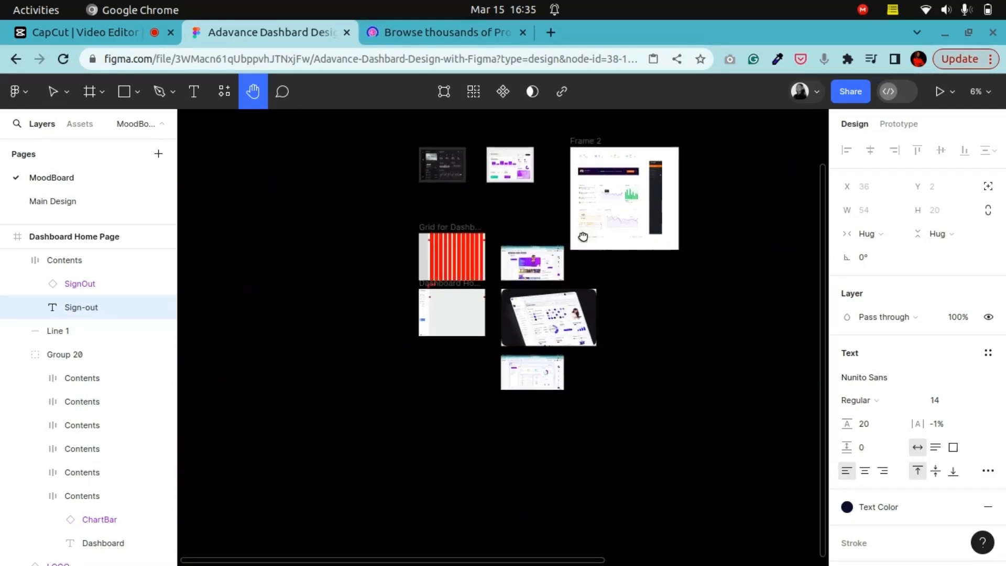
{"action": "key", "text": "ctrl+plus"}
{"action": "key", "text": "ctrl+plus"}
{"action": "left_click_drag", "start_coordinate": [405, 242], "coordinate": [564, 356]}
{"action": "key", "text": "ctrl+plus"}
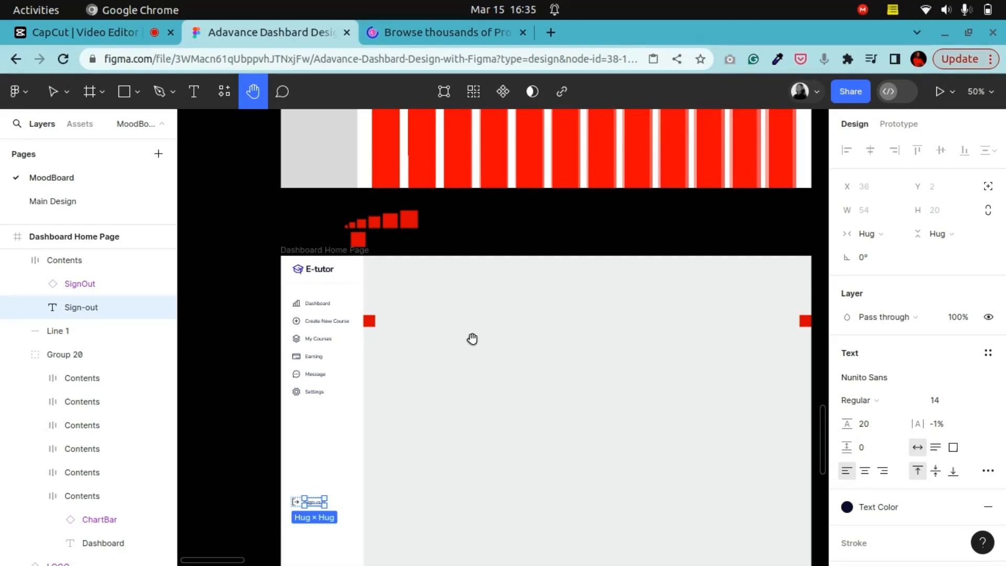
{"action": "left_click_drag", "start_coordinate": [410, 381], "coordinate": [478, 386]}
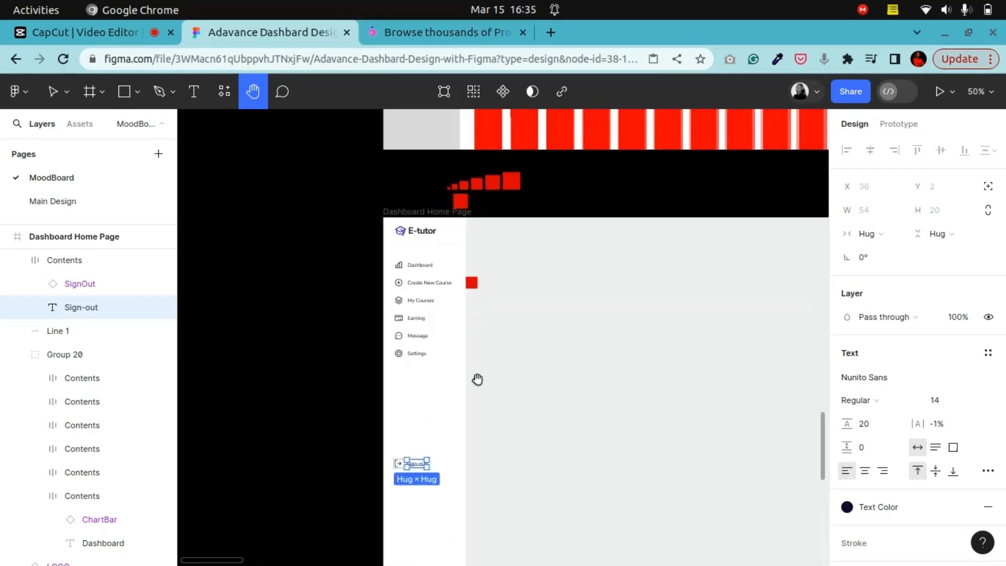
{"action": "key", "text": "shift+0"}
{"action": "left_click_drag", "start_coordinate": [417, 299], "coordinate": [425, 392]}
{"action": "left_click_drag", "start_coordinate": [405, 431], "coordinate": [451, 353]}
{"action": "left_click_drag", "start_coordinate": [429, 282], "coordinate": [510, 387]}
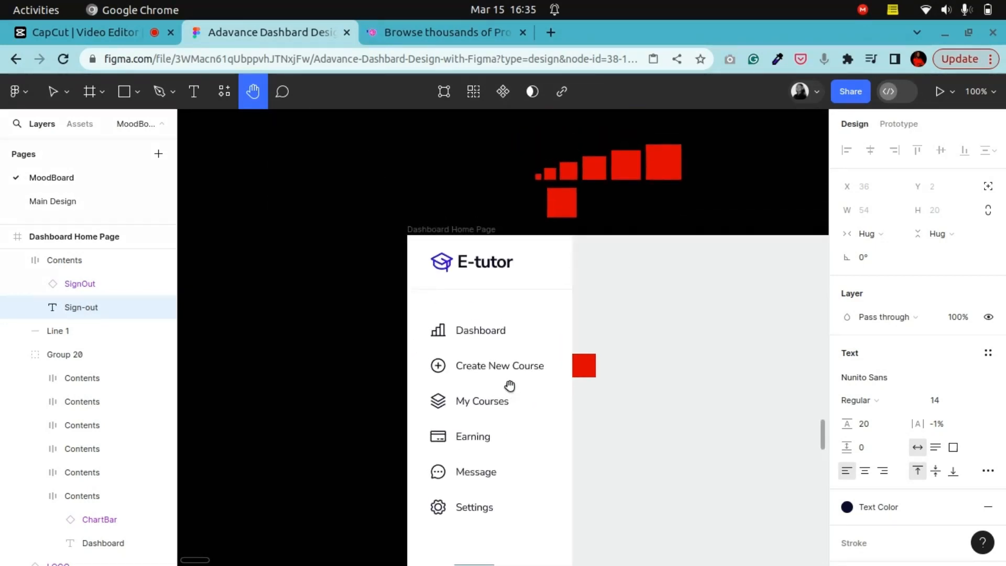
{"action": "key", "text": "ctrl+plus"}
{"action": "key", "text": "ctrl+plus"}
{"action": "left_click_drag", "start_coordinate": [379, 354], "coordinate": [412, 370]}
{"action": "key", "text": "ctrl+minus"}
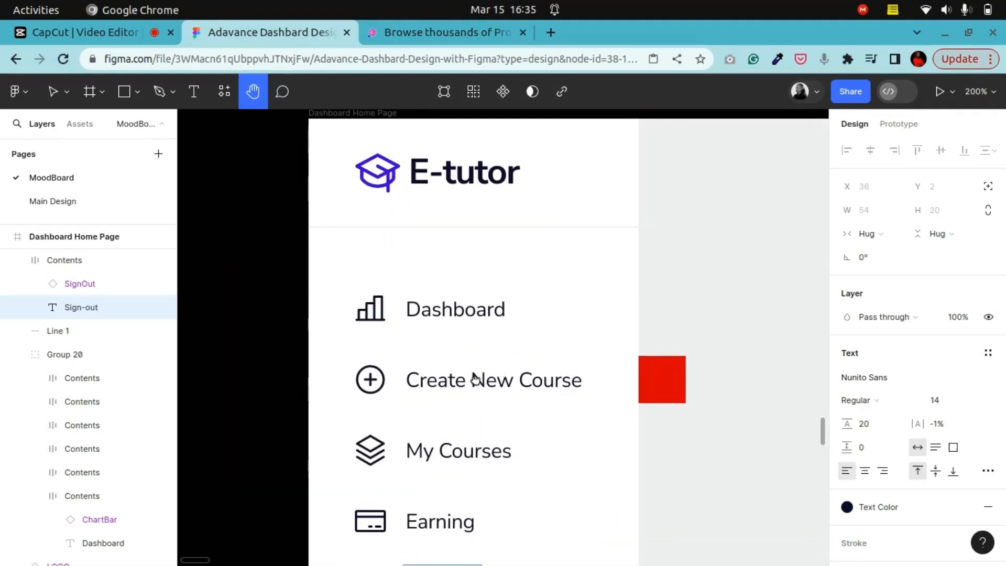
{"action": "left_click_drag", "start_coordinate": [445, 332], "coordinate": [445, 356]}
{"action": "left_click", "coordinate": [54, 93]}
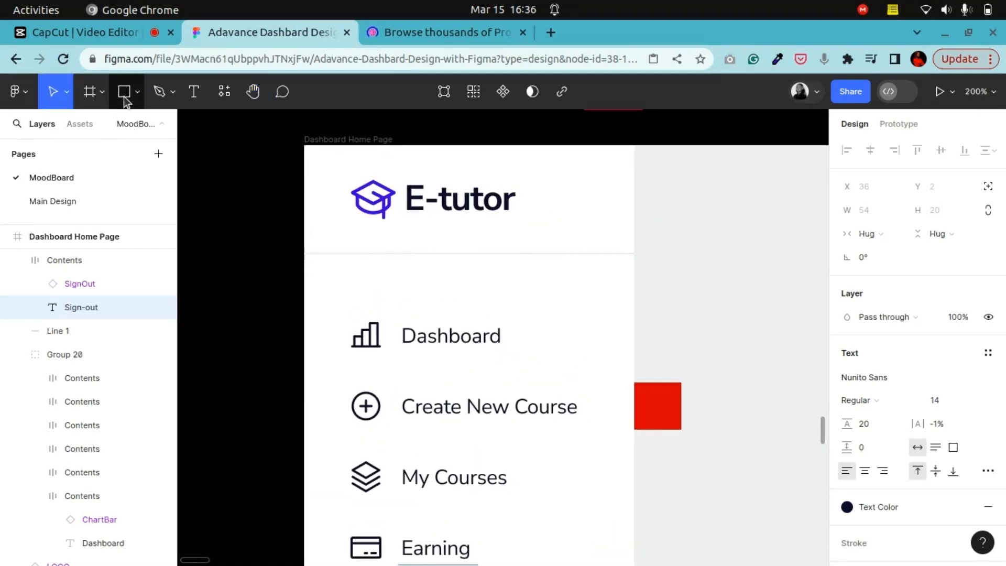
{"action": "left_click", "coordinate": [126, 95]}
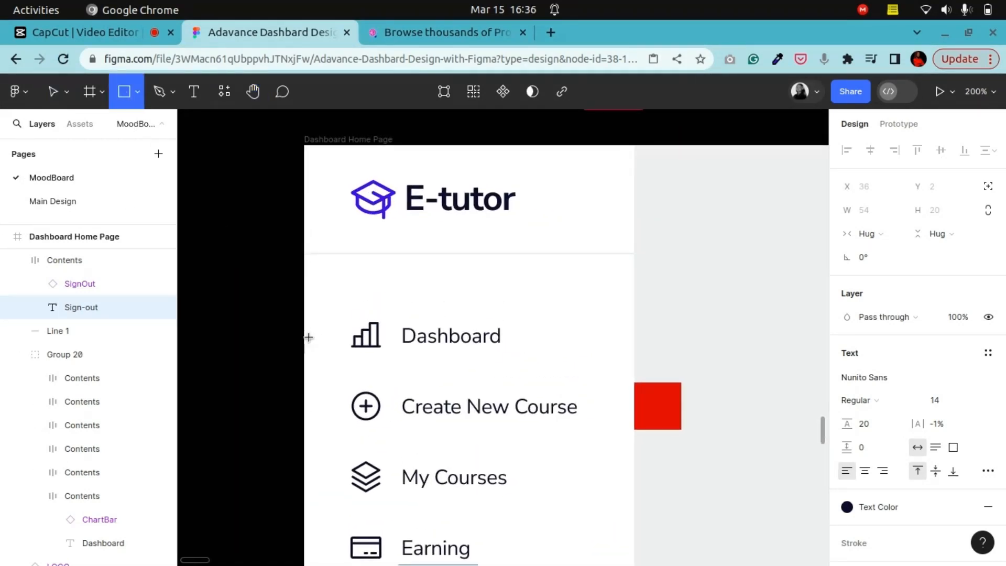
{"action": "mouse_move", "coordinate": [305, 309]}
{"action": "left_mouse_down"}
{"action": "mouse_move", "coordinate": [317, 369]}
{"action": "mouse_move", "coordinate": [469, 354]}
{"action": "mouse_move", "coordinate": [634, 364]}
{"action": "left_mouse_up"}
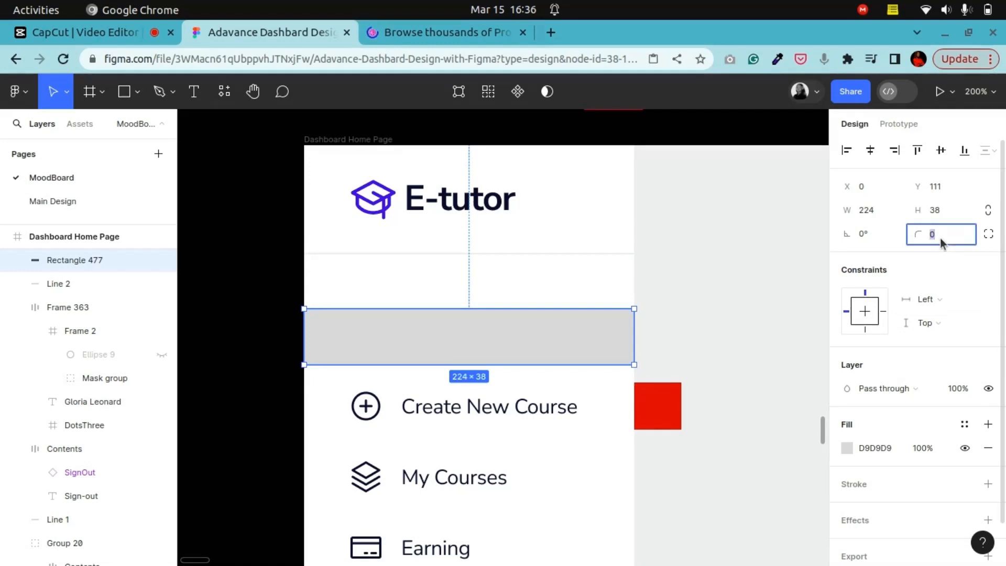
{"action": "type", "text": "5"}
{"action": "key", "text": "Return"}
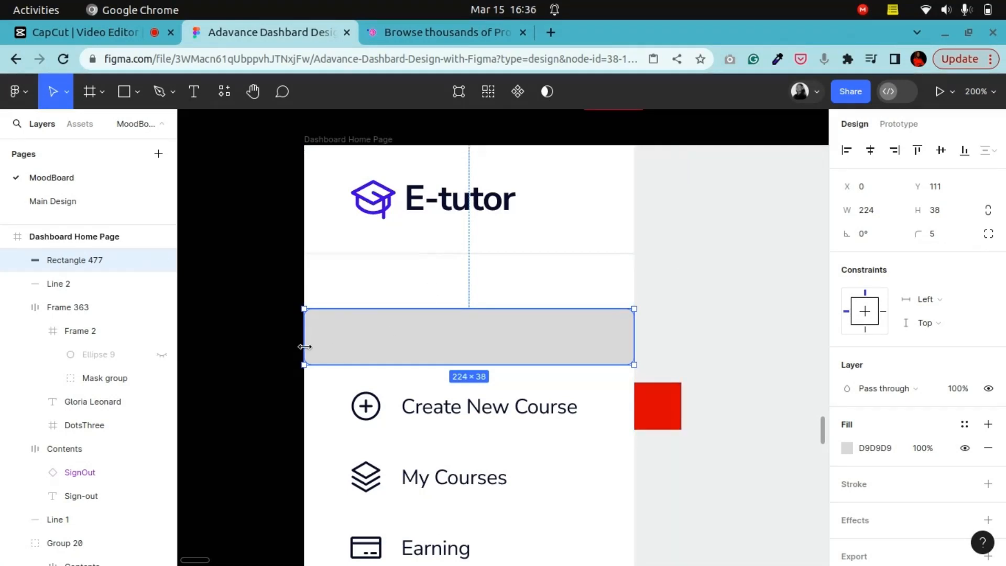
Step: Fill the rectangle with the purple document colour 045CE0 and move its layer behind the navigation items
{"action": "scroll", "coordinate": [961, 321], "scroll_direction": "down", "scroll_amount": 2}
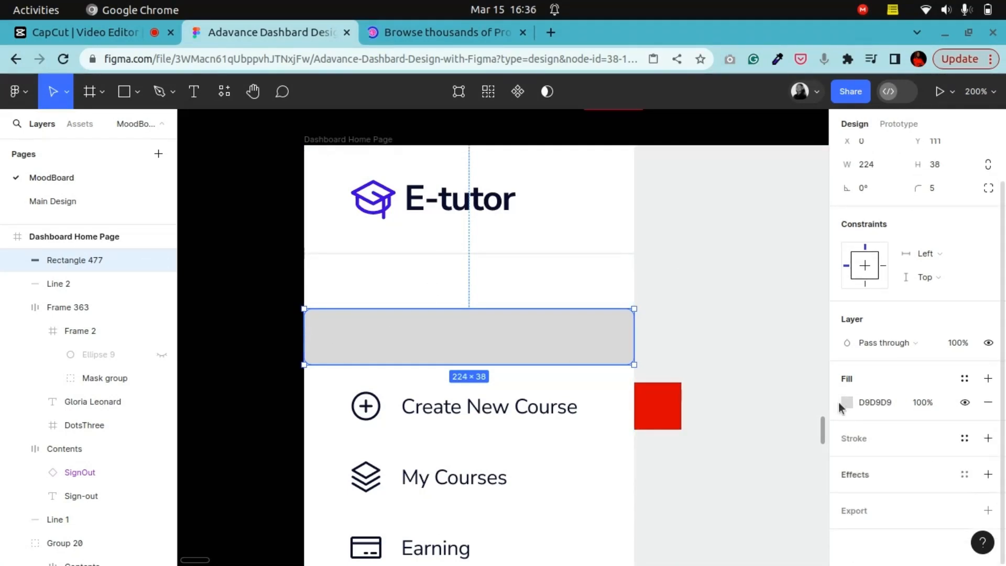
{"action": "left_click", "coordinate": [847, 401]}
{"action": "left_click", "coordinate": [722, 485]}
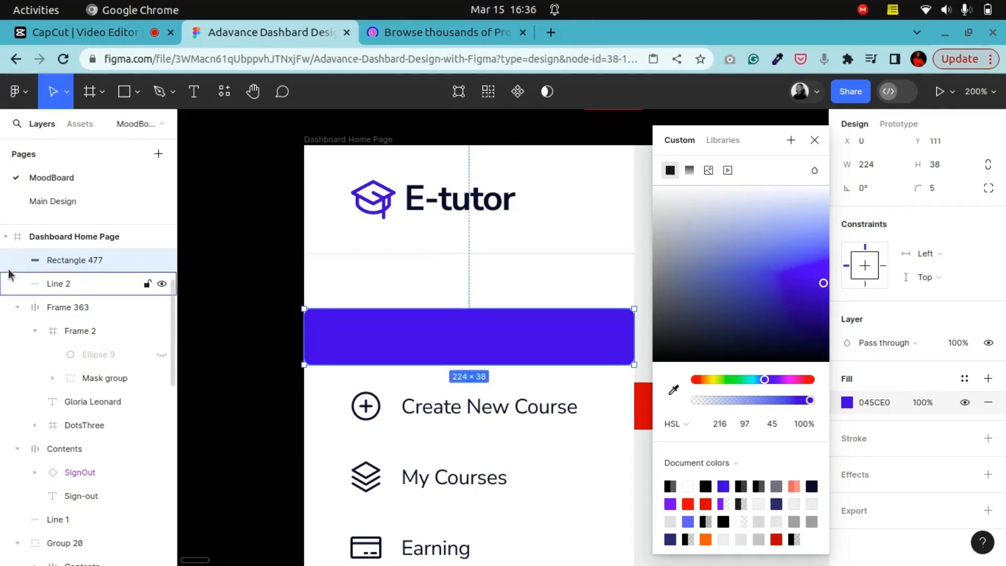
{"action": "left_click", "coordinate": [17, 308]}
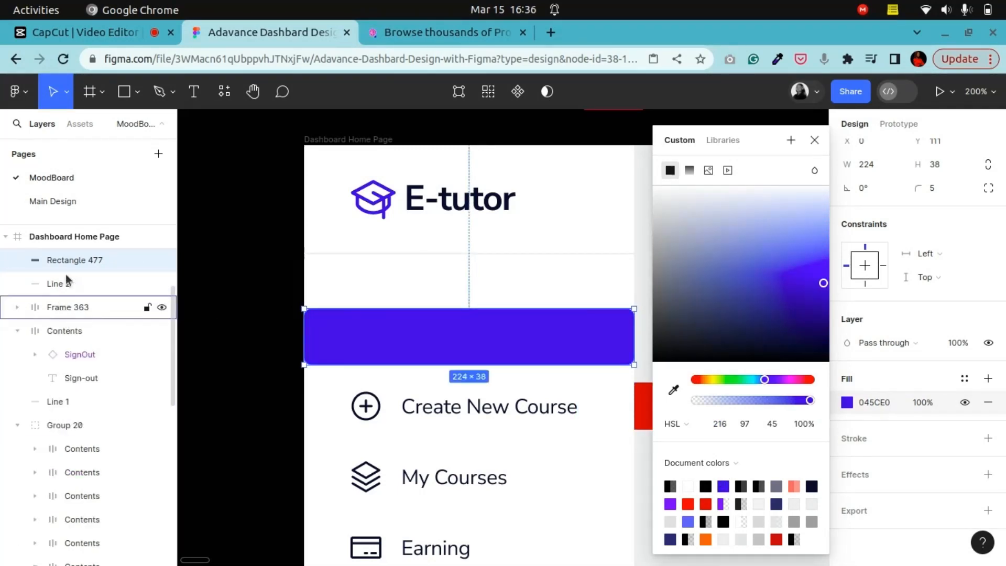
{"action": "mouse_move", "coordinate": [61, 445]}
{"action": "left_mouse_down"}
{"action": "mouse_move", "coordinate": [63, 433]}
{"action": "mouse_move", "coordinate": [62, 461]}
{"action": "left_mouse_up"}
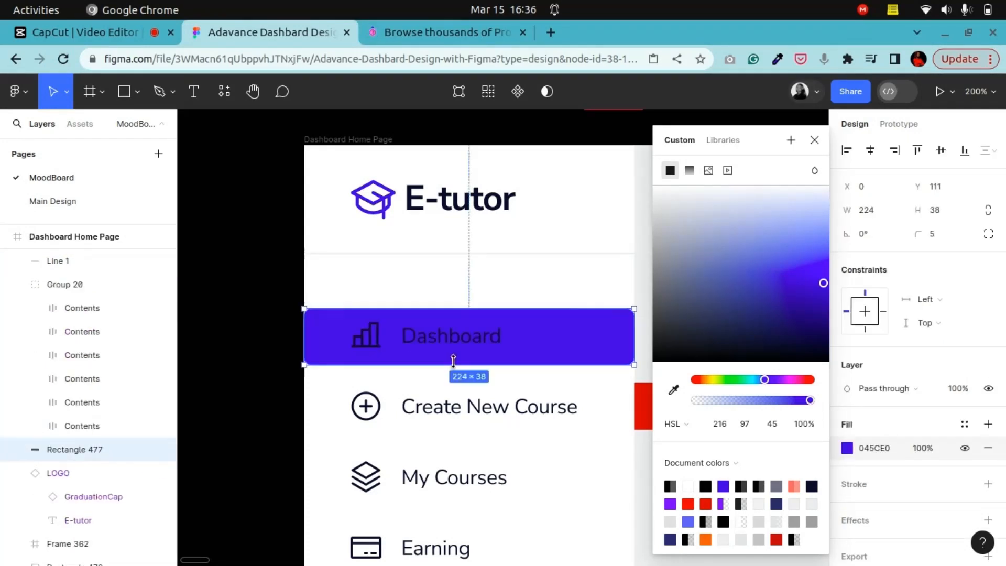
Step: Turn the Dashboard item's icon and label white and set the label's weight to SemiBold
{"action": "left_click", "coordinate": [422, 338]}
{"action": "scroll", "coordinate": [914, 434], "scroll_direction": "down", "scroll_amount": 5}
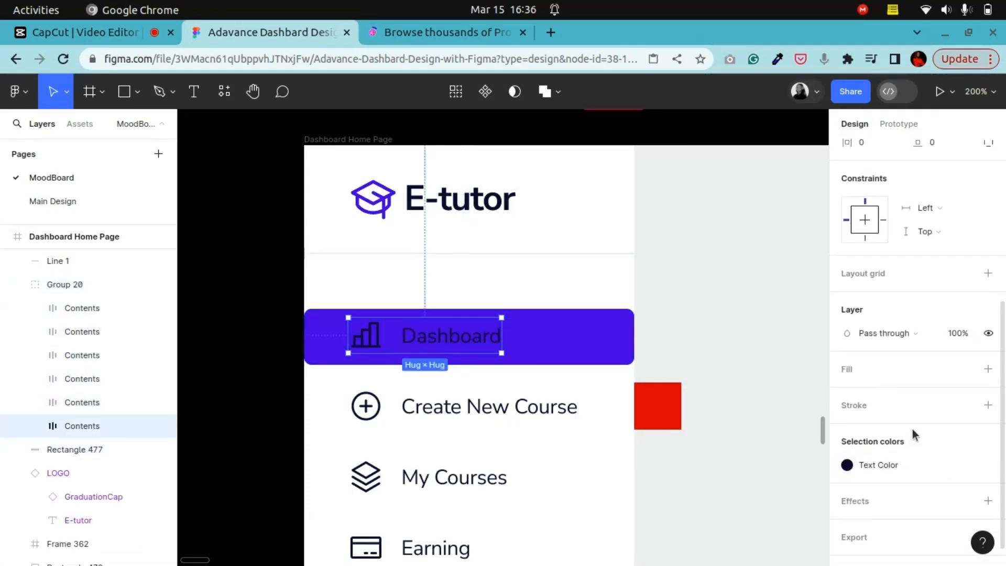
{"action": "left_click", "coordinate": [847, 465]}
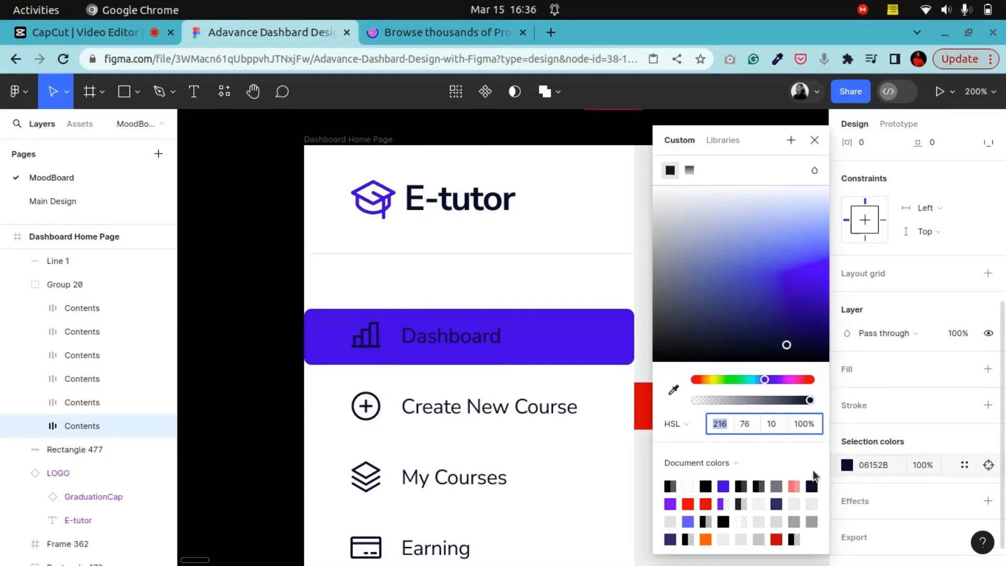
{"action": "left_click", "coordinate": [692, 485]}
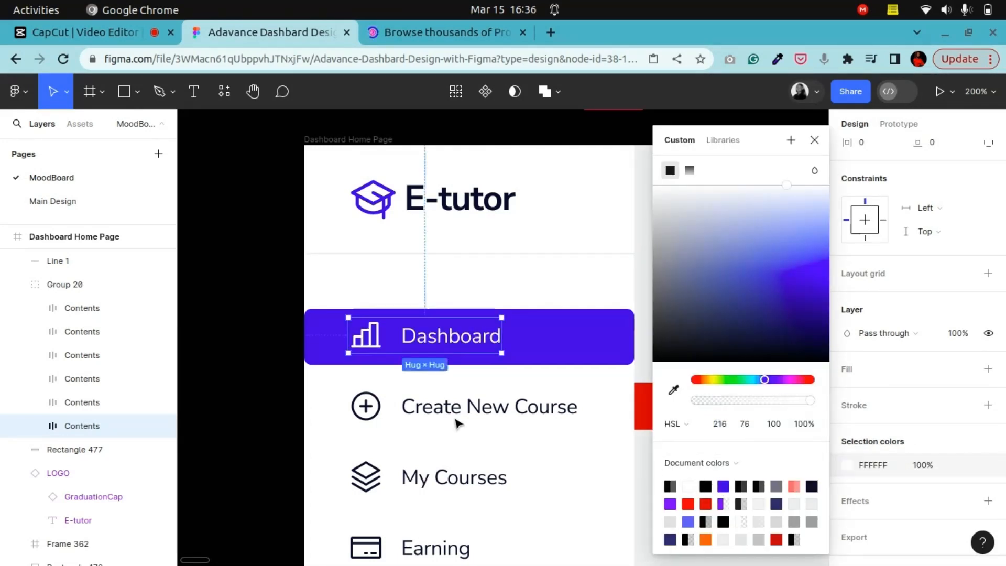
{"action": "left_click", "coordinate": [443, 341]}
{"action": "left_click", "coordinate": [880, 287]}
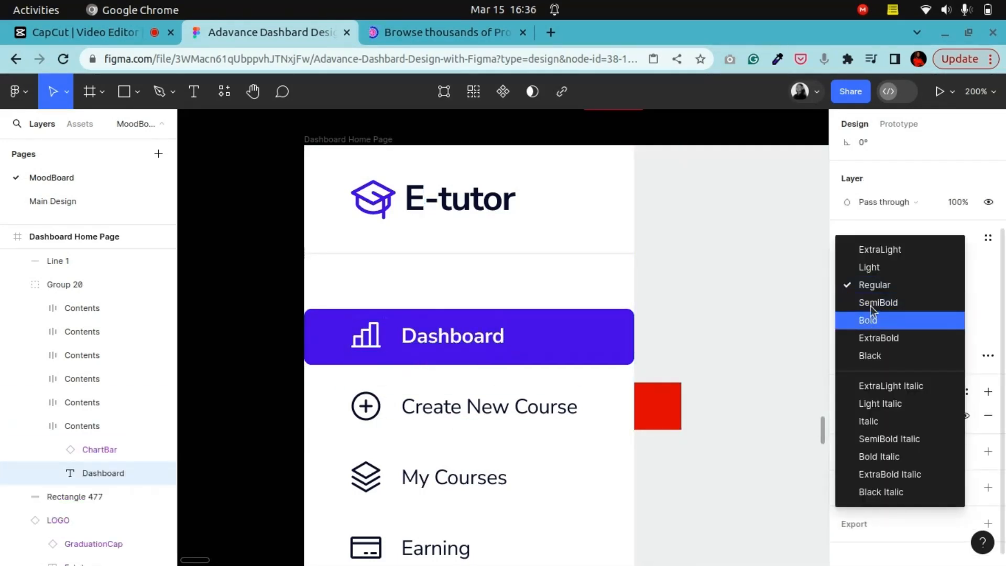
{"action": "left_click", "coordinate": [874, 308]}
Step: Set the Create New Course and My Courses labels to SemiBold weight
{"action": "left_click", "coordinate": [503, 416]}
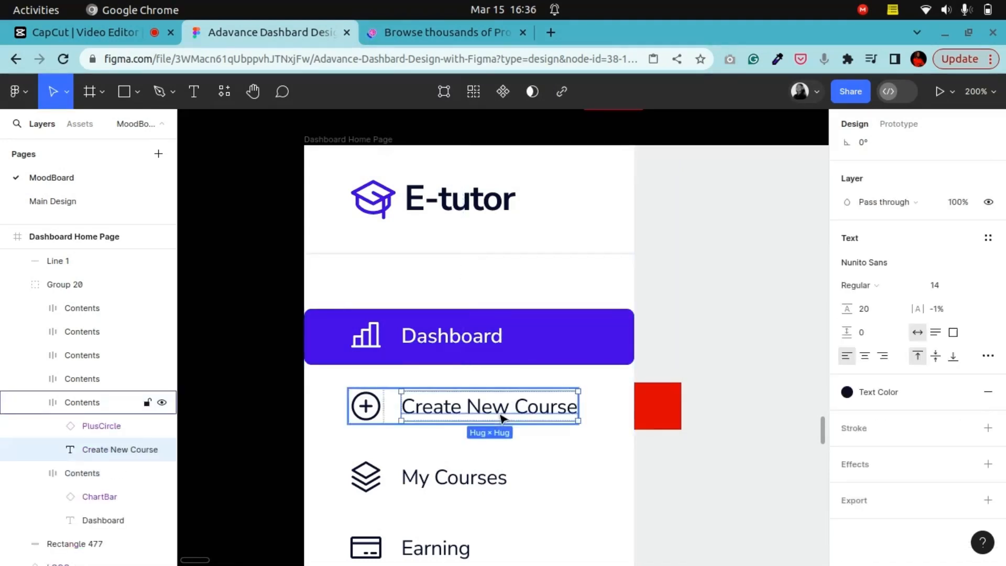
{"action": "left_click", "coordinate": [858, 295]}
{"action": "left_click", "coordinate": [864, 311]}
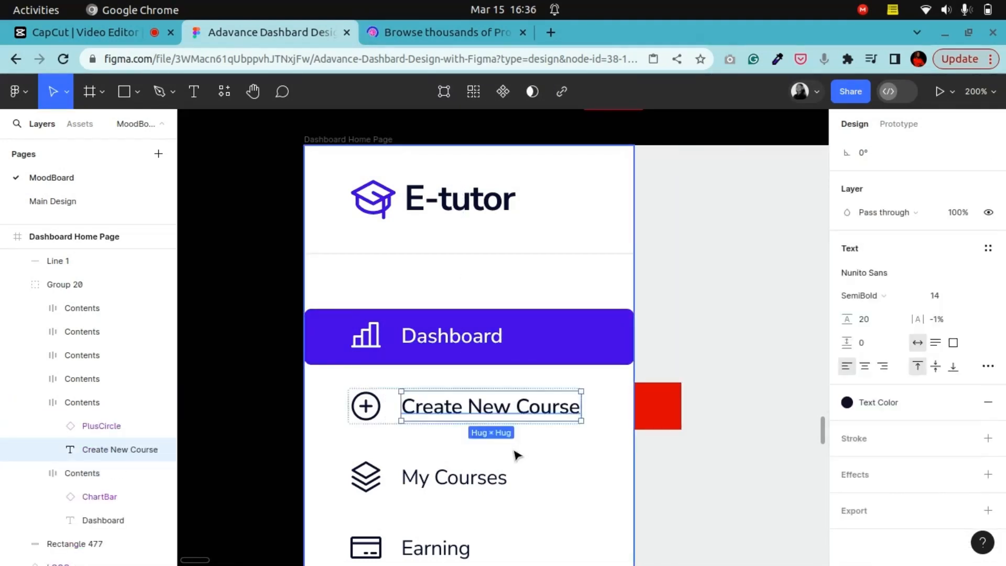
{"action": "scroll", "coordinate": [503, 419], "scroll_direction": "down", "scroll_amount": 3}
{"action": "left_click", "coordinate": [449, 359]}
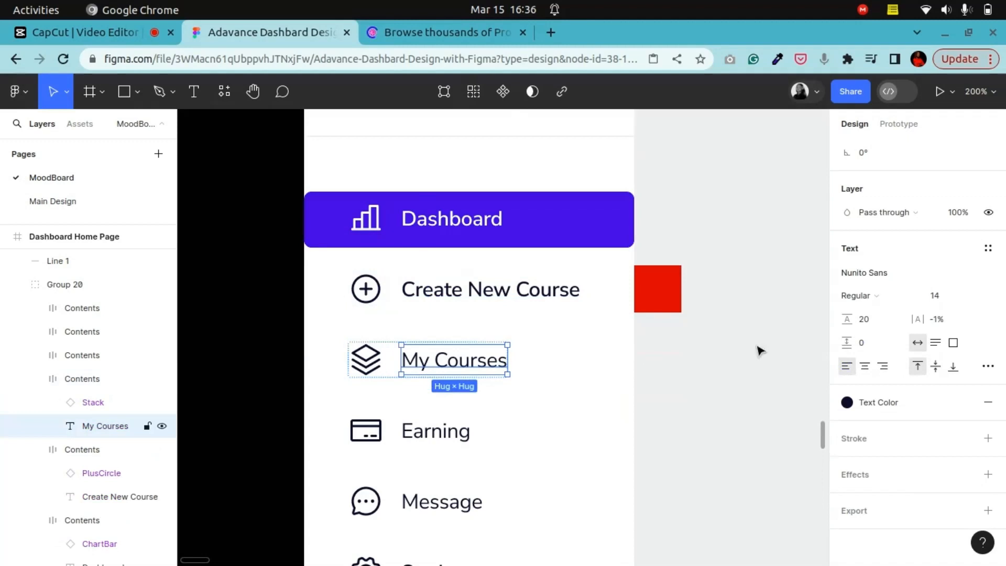
{"action": "left_click", "coordinate": [864, 295]}
{"action": "left_click", "coordinate": [865, 313]}
Step: Set the Earning and Message labels to SemiBold weight
{"action": "left_click", "coordinate": [445, 433]}
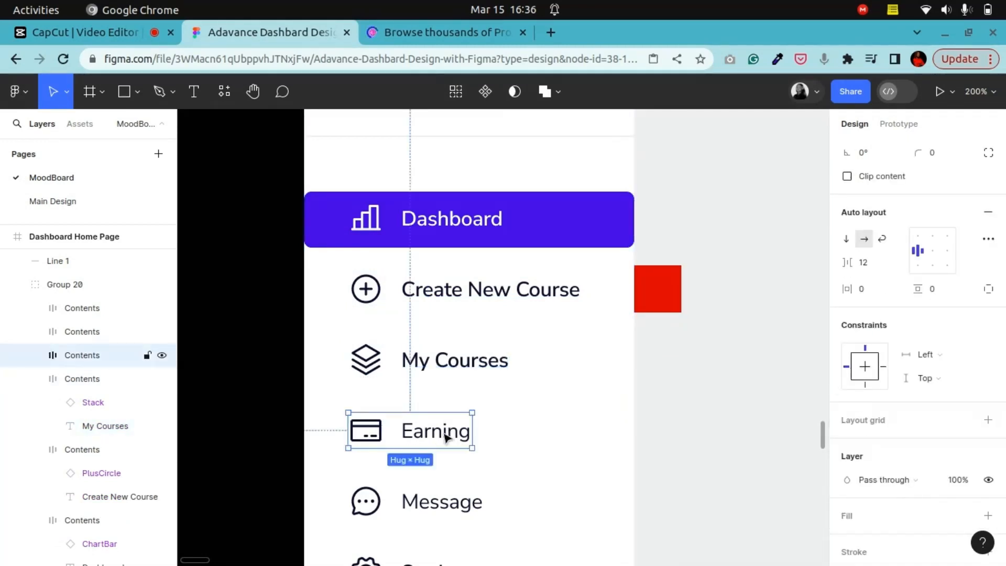
{"action": "left_click", "coordinate": [445, 433]}
{"action": "left_click", "coordinate": [900, 301]}
{"action": "left_click", "coordinate": [886, 310]}
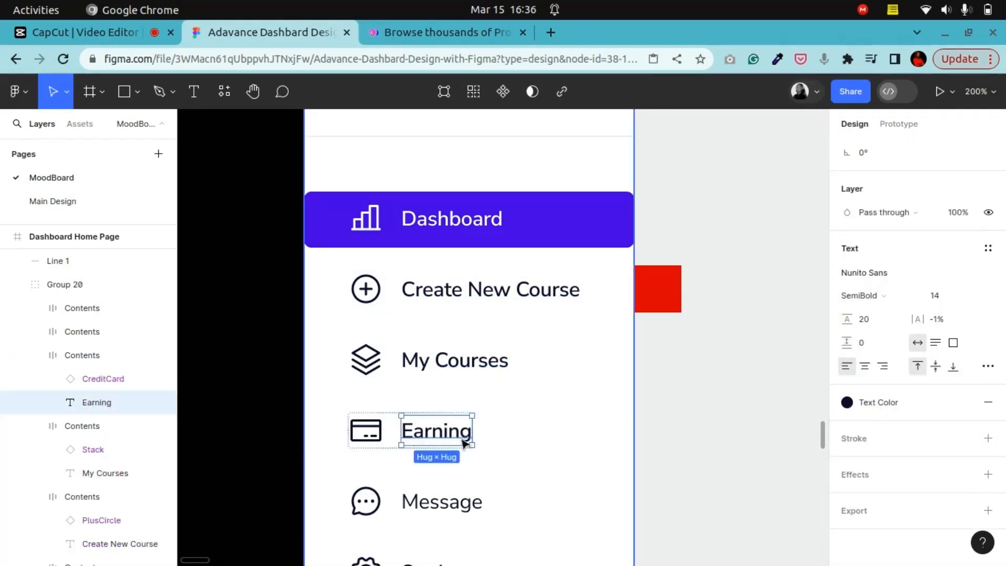
{"action": "scroll", "coordinate": [440, 415], "scroll_direction": "down", "scroll_amount": 3}
{"action": "double_click", "coordinate": [449, 386]}
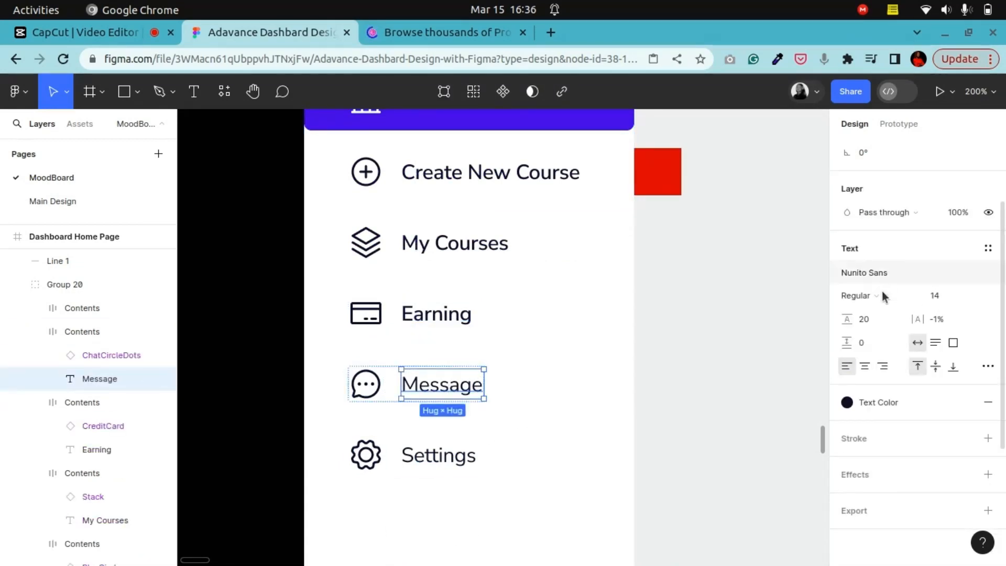
{"action": "left_click", "coordinate": [881, 294]}
{"action": "left_click", "coordinate": [881, 313]}
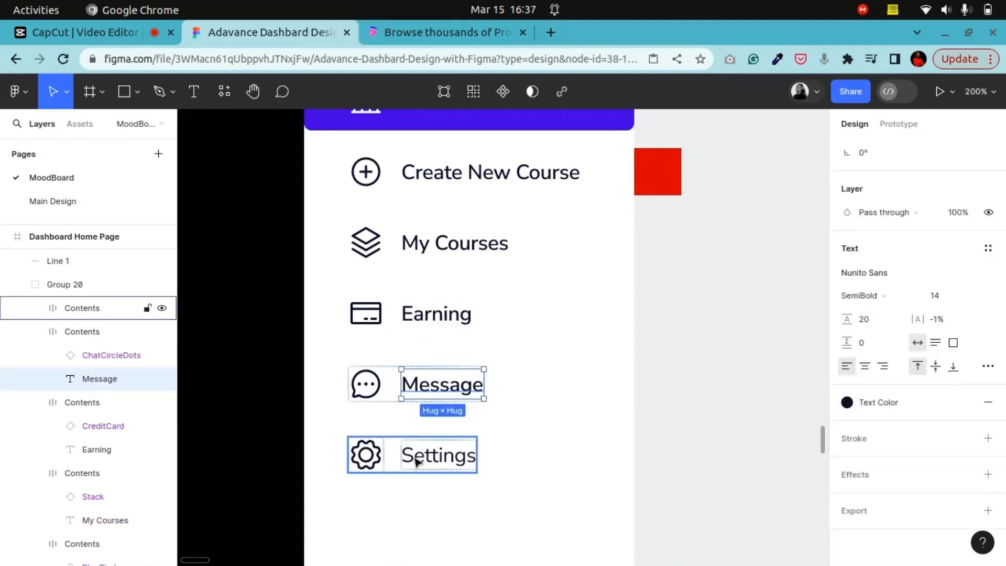
Step: Set the Settings and Sign-out labels to SemiBold weight
{"action": "left_click", "coordinate": [417, 461]}
{"action": "left_click", "coordinate": [417, 460]}
{"action": "left_click", "coordinate": [874, 296]}
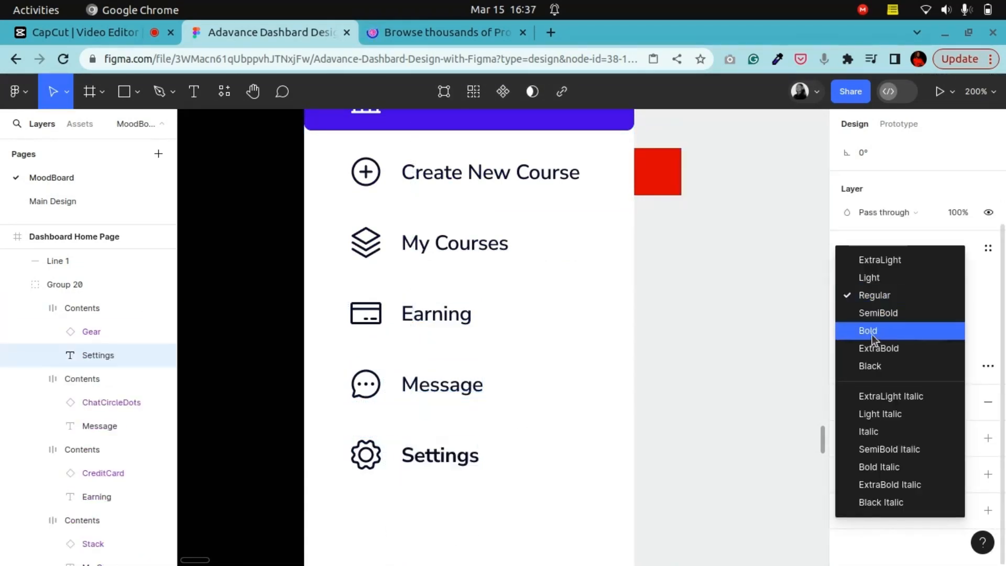
{"action": "left_click", "coordinate": [880, 314]}
{"action": "scroll", "coordinate": [491, 501], "scroll_direction": "down", "scroll_amount": 3}
{"action": "scroll", "coordinate": [490, 499], "scroll_direction": "down", "scroll_amount": 4}
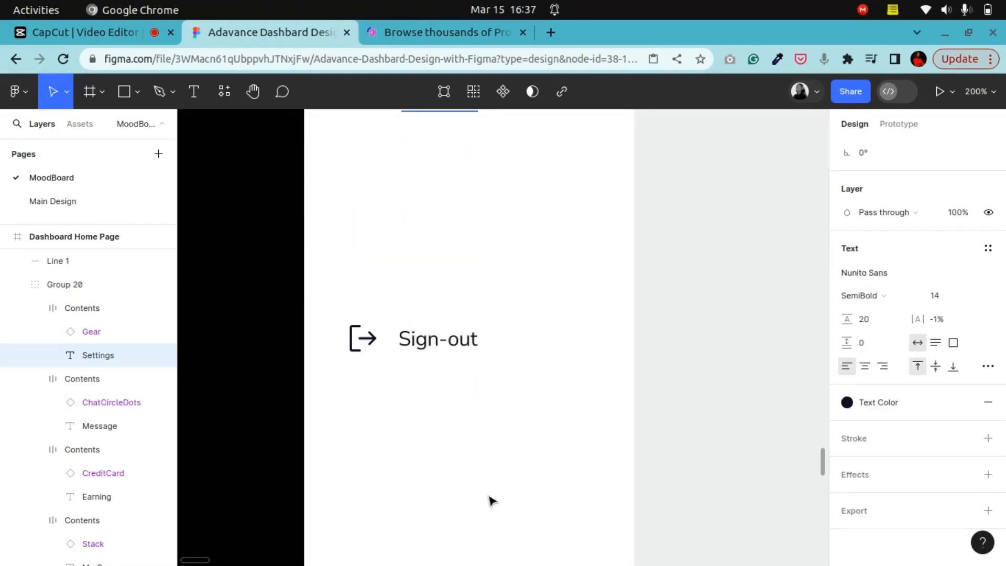
{"action": "left_click", "coordinate": [433, 302]}
{"action": "left_click", "coordinate": [435, 301]}
{"action": "left_click", "coordinate": [859, 296]}
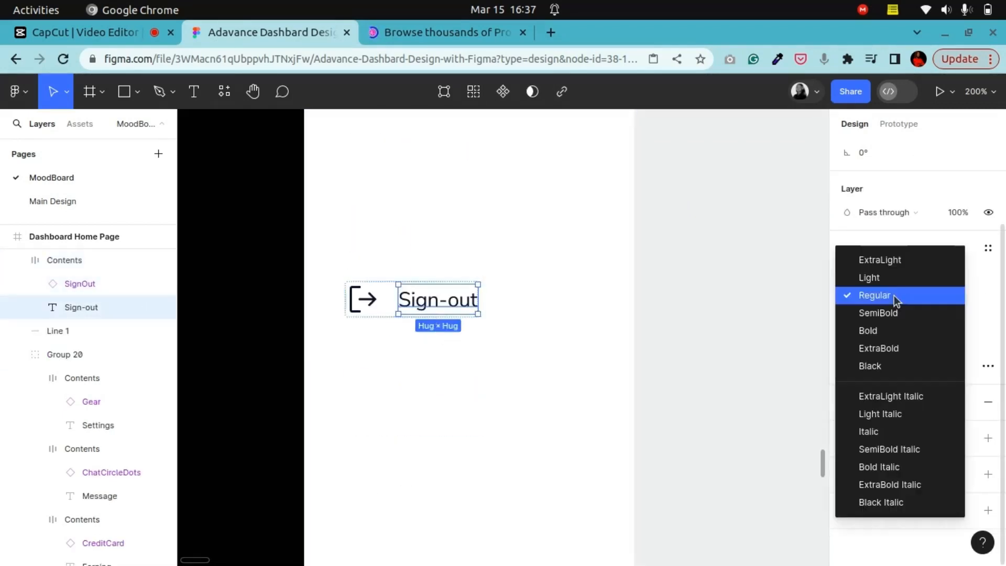
{"action": "left_click", "coordinate": [889, 316]}
Step: Review the profile card's name text and the highlighted Dashboard item in the sidebar
{"action": "scroll", "coordinate": [573, 427], "scroll_direction": "down", "scroll_amount": 4}
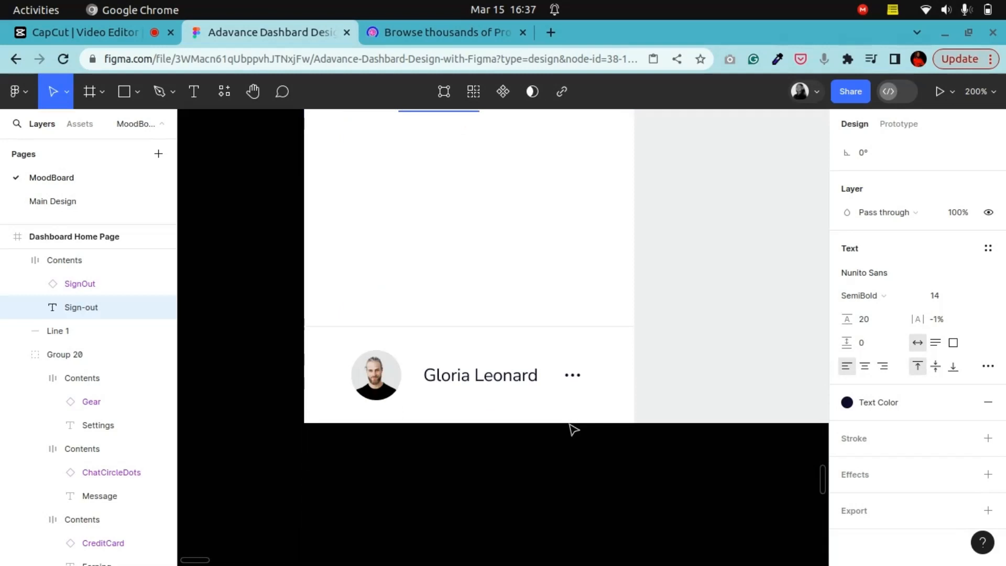
{"action": "left_click", "coordinate": [507, 385]}
{"action": "left_click", "coordinate": [511, 377]}
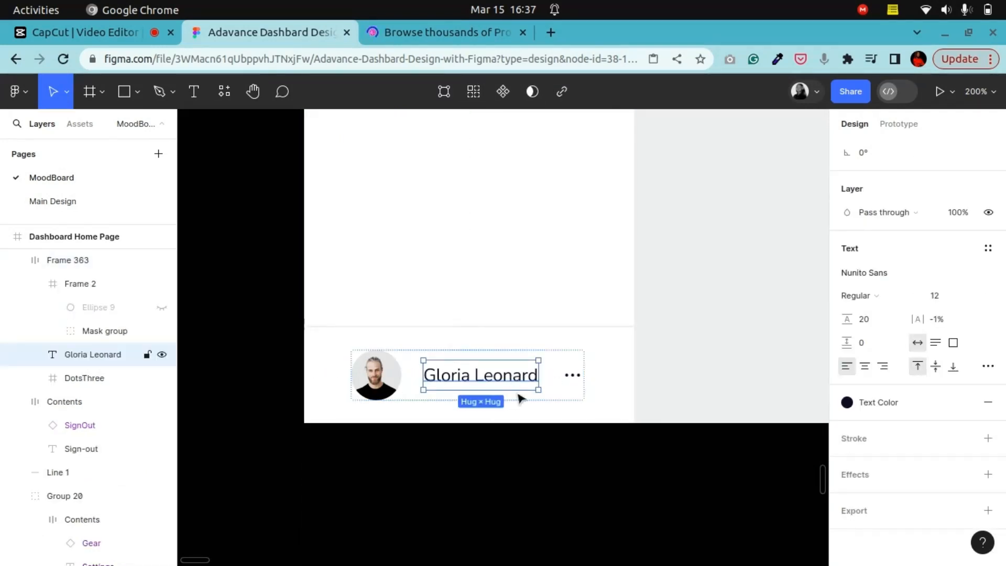
{"action": "key", "text": "Return"}
{"action": "left_click", "coordinate": [597, 469]}
{"action": "scroll", "coordinate": [524, 479], "scroll_direction": "up", "scroll_amount": 3}
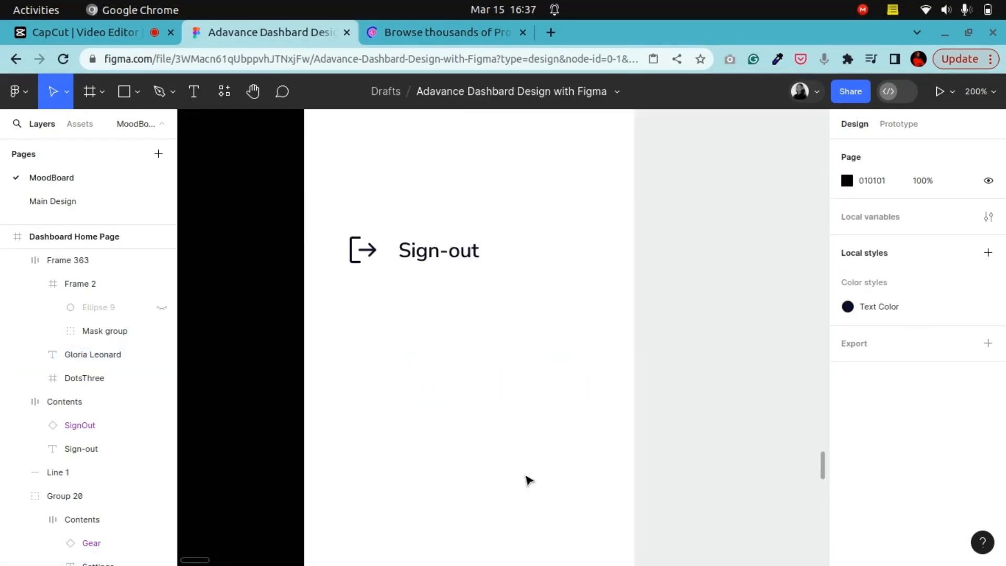
{"action": "scroll", "coordinate": [528, 480], "scroll_direction": "up", "scroll_amount": 10}
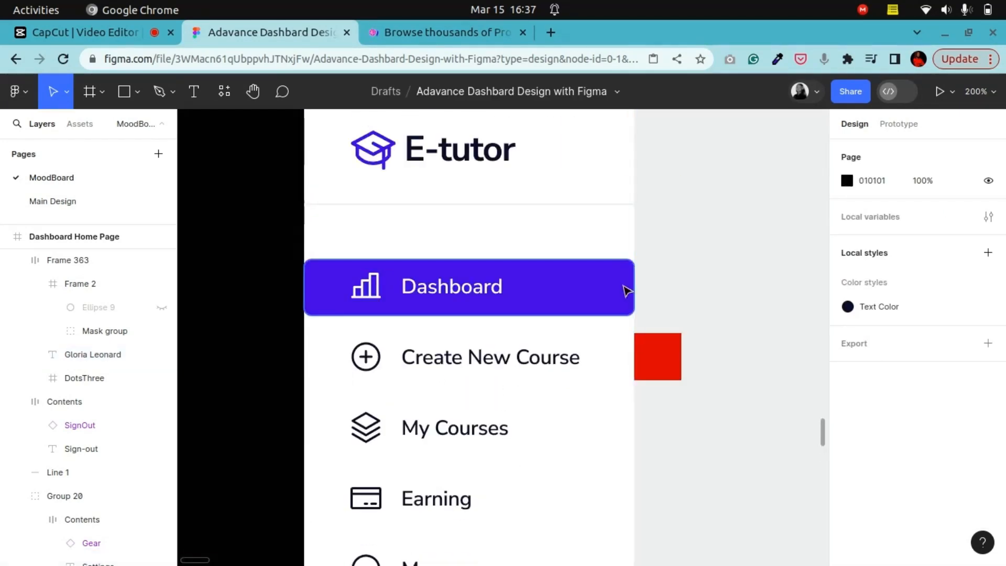
{"action": "left_click", "coordinate": [627, 289]}
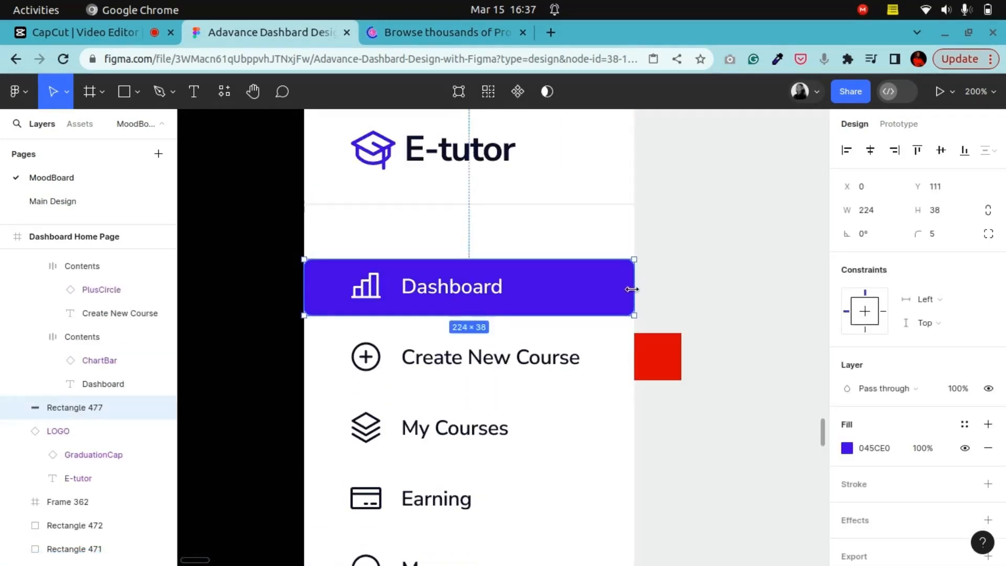
{"action": "scroll", "coordinate": [576, 309], "scroll_direction": "up", "scroll_amount": 5}
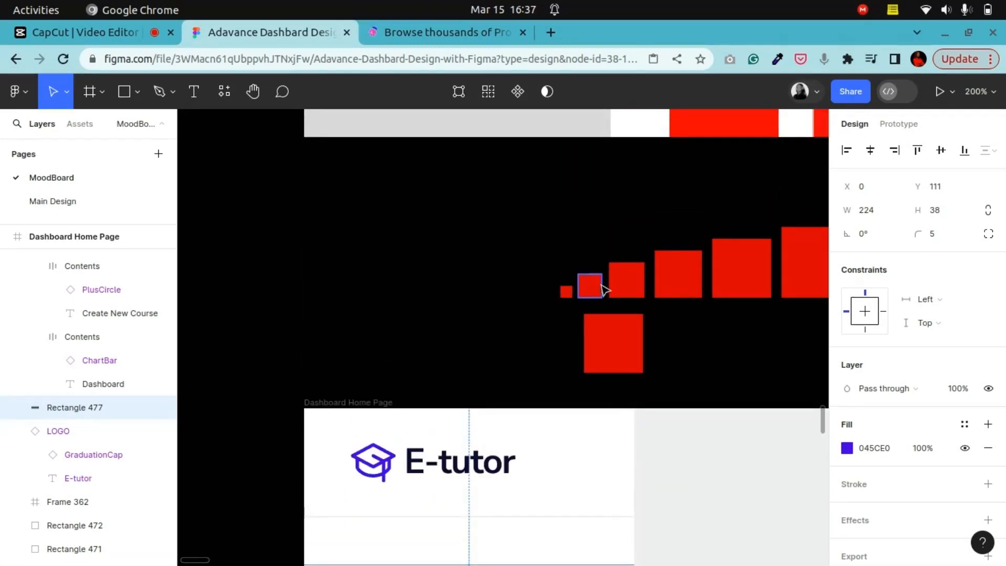
Step: Position a 16 px spacer square beside the Dashboard highlight and resize the highlight to 192 px wide
{"action": "left_click", "coordinate": [591, 287]}
{"action": "scroll", "coordinate": [594, 289], "scroll_direction": "down", "scroll_amount": 1}
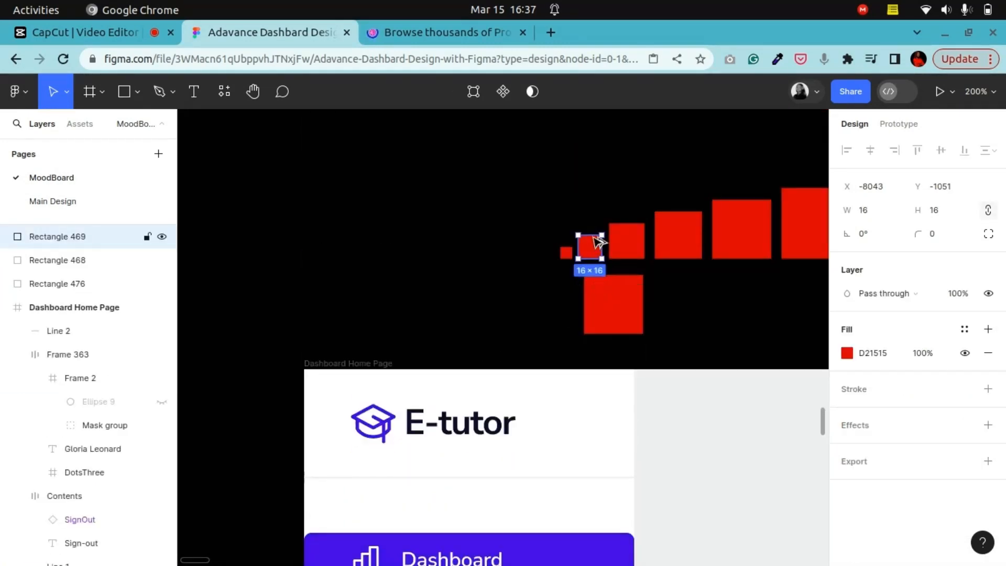
{"action": "left_click_drag", "start_coordinate": [595, 237], "coordinate": [329, 410]}
{"action": "left_click", "coordinate": [346, 396]}
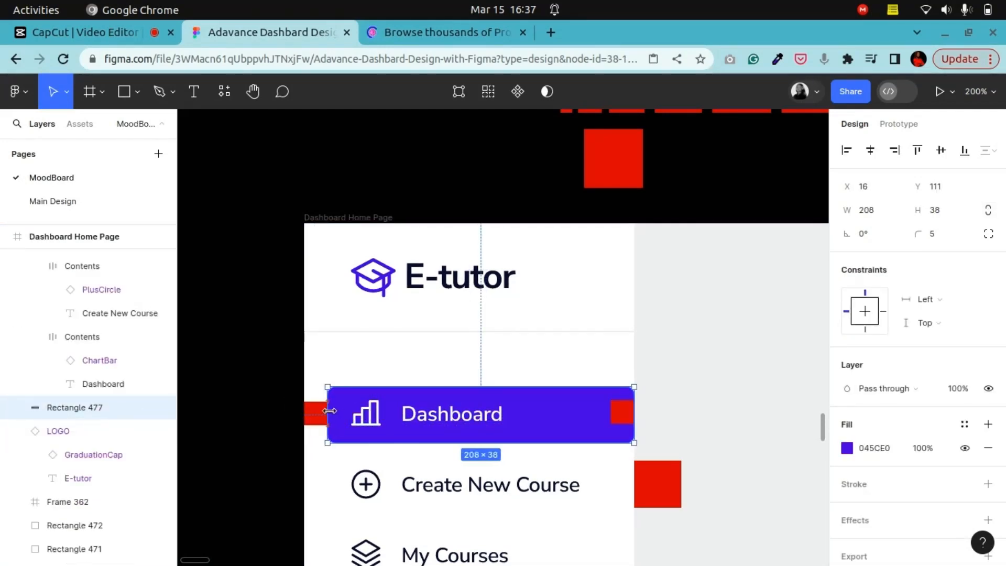
{"action": "left_click_drag", "start_coordinate": [638, 422], "coordinate": [613, 414]}
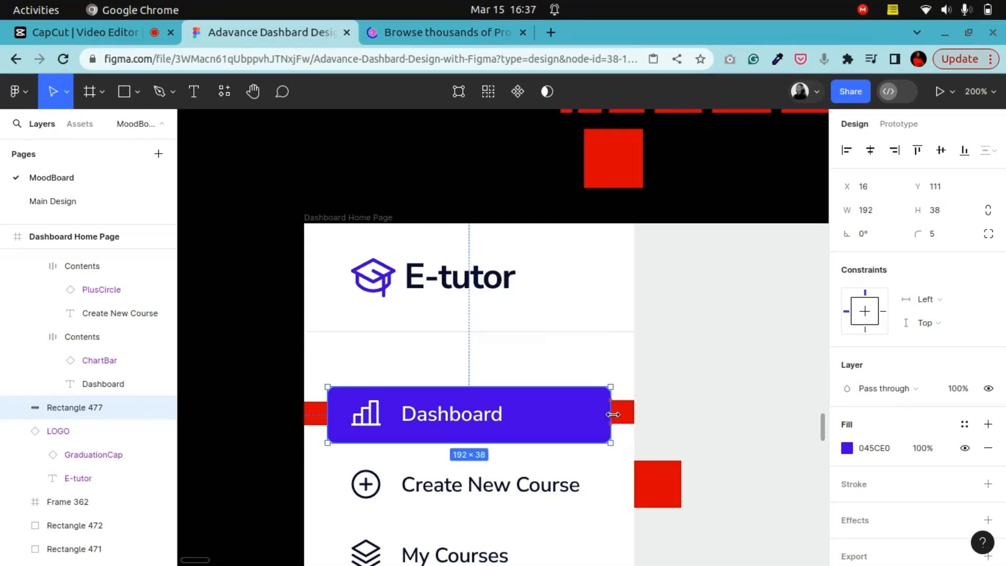
Step: Try nudging the Dashboard highlight up and down against the spacer squares
{"action": "scroll", "coordinate": [617, 426], "scroll_direction": "down", "scroll_amount": 8}
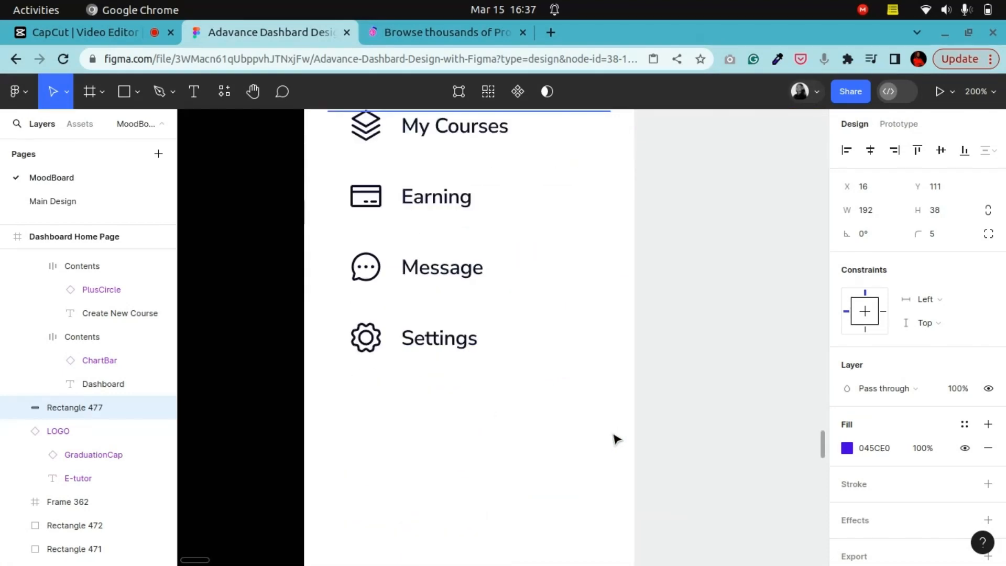
{"action": "scroll", "coordinate": [617, 438], "scroll_direction": "up", "scroll_amount": 4}
{"action": "scroll", "coordinate": [617, 439], "scroll_direction": "up", "scroll_amount": 1}
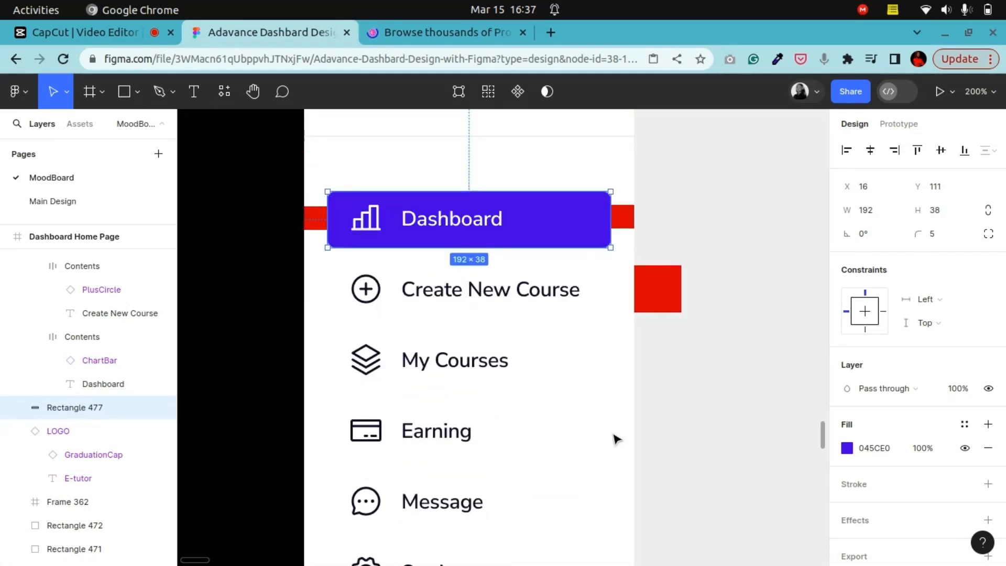
{"action": "left_click", "coordinate": [629, 223]}
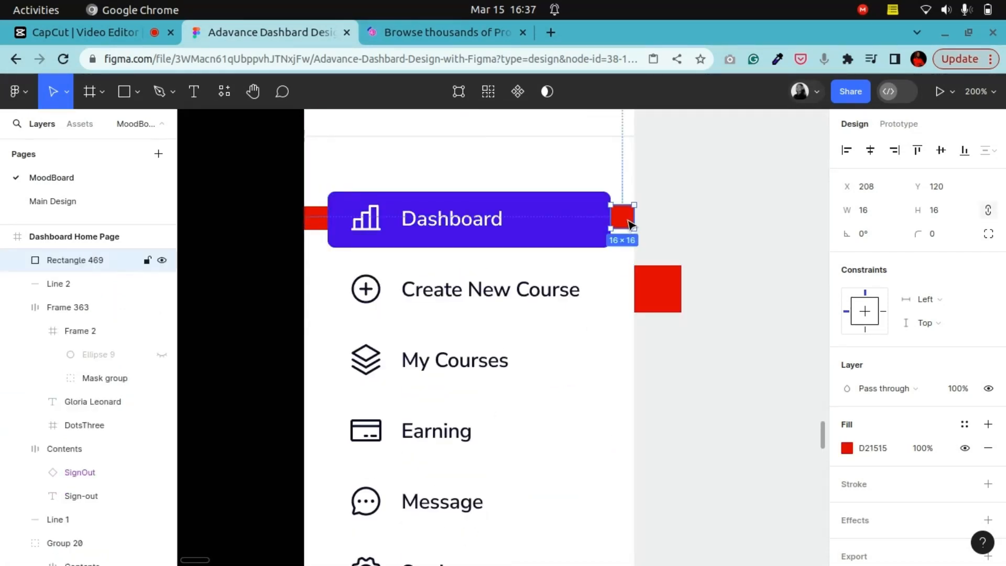
{"action": "left_click", "coordinate": [338, 211]}
{"action": "key", "text": "Down"}
{"action": "key", "text": "Down"}
{"action": "key", "text": "Down"}
{"action": "key", "text": "Down"}
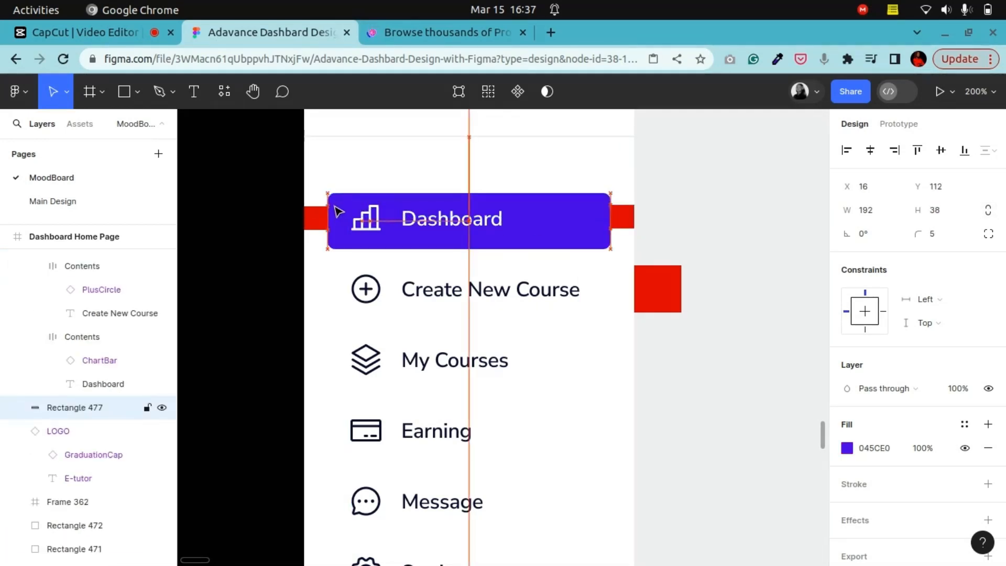
{"action": "key", "text": "Down"}
{"action": "key", "text": "Down"}
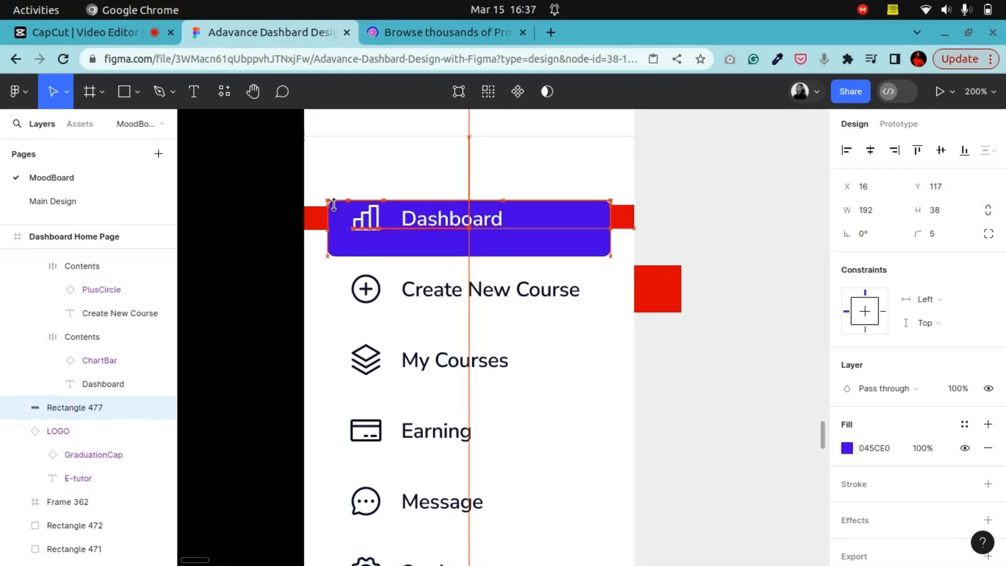
{"action": "key", "text": "Up"}
{"action": "key", "text": "Up"}
{"action": "key", "text": "Up"}
{"action": "key", "text": "Up"}
{"action": "key", "text": "Up"}
{"action": "key", "text": "Up"}
{"action": "key", "text": "Up"}
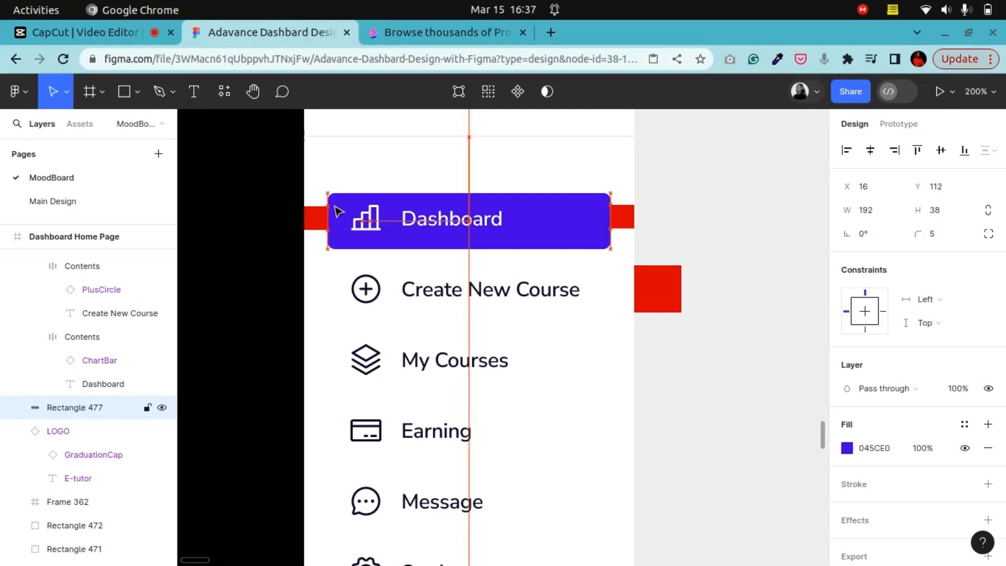
{"action": "key", "text": "Down"}
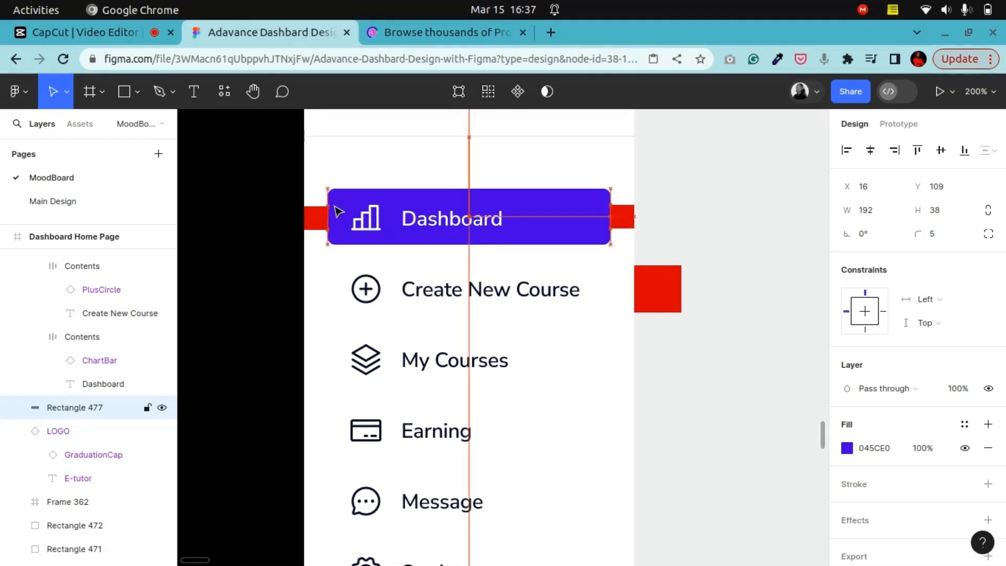
{"action": "key", "text": "Down"}
{"action": "key", "text": "Down"}
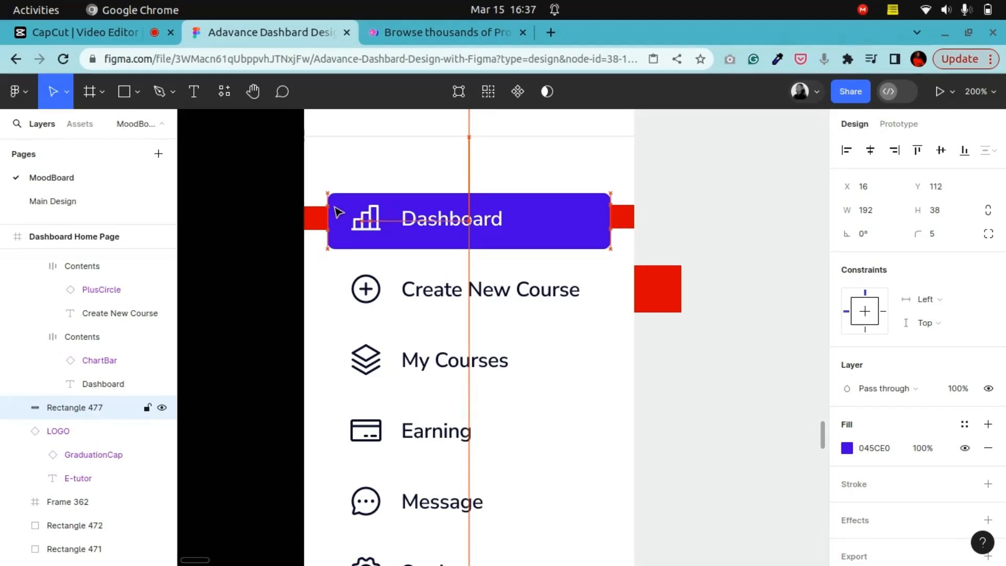
{"action": "key", "text": "Up"}
{"action": "key", "text": "Up"}
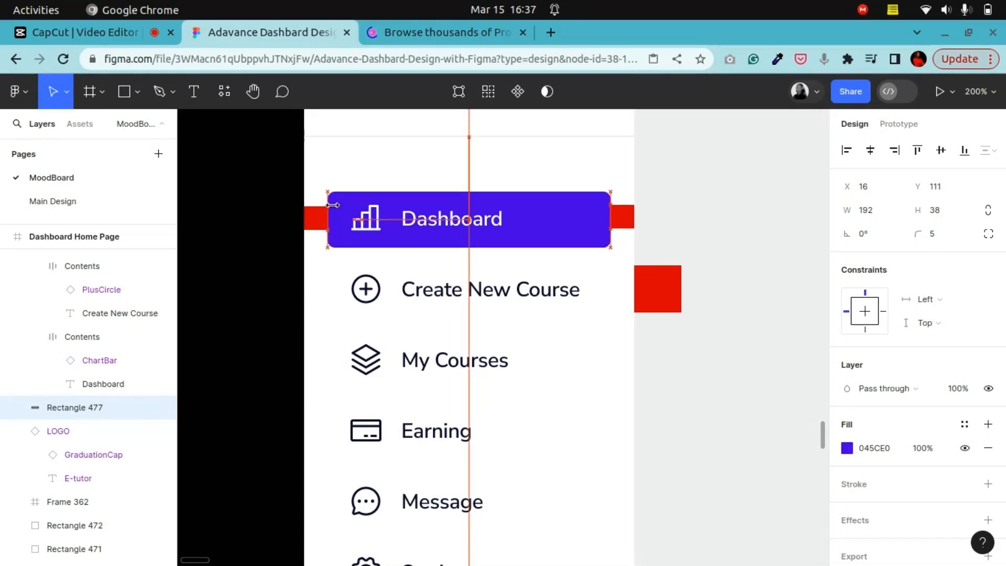
Step: Try dividing the highlight's width by 8, then undo it
{"action": "left_click", "coordinate": [876, 210]}
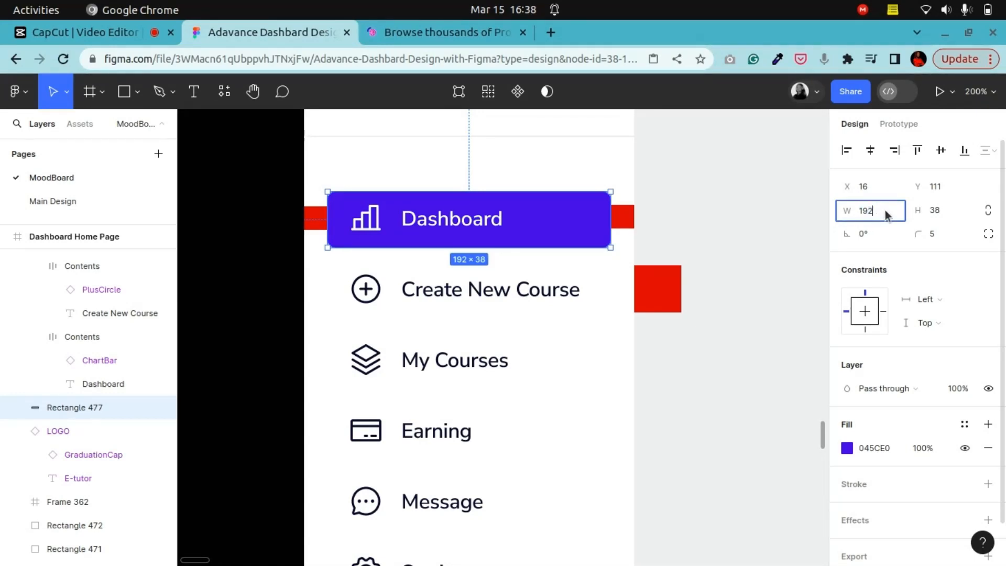
{"action": "left_click", "coordinate": [886, 214]}
{"action": "type", "text": "/8"}
{"action": "key", "text": "Return"}
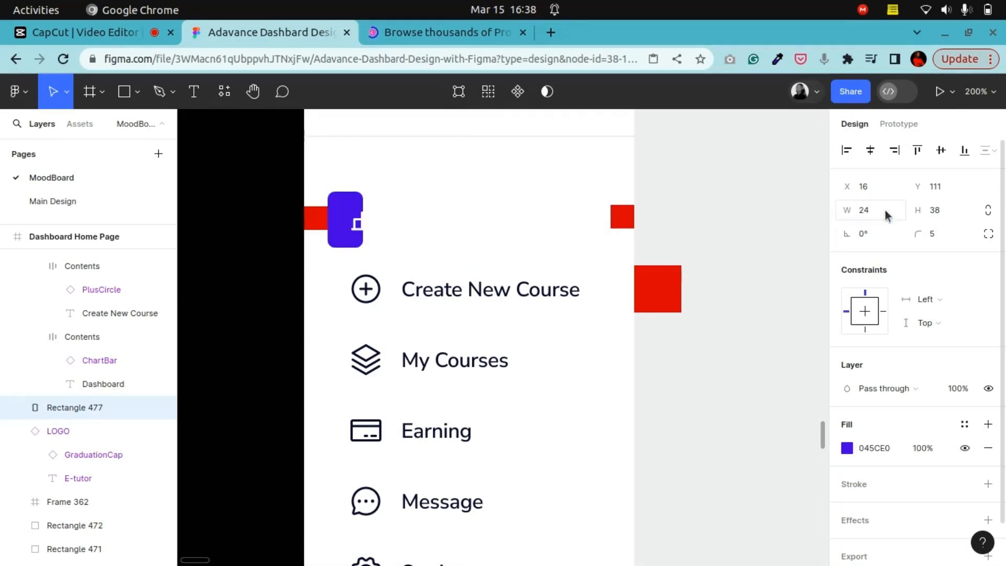
{"action": "key", "text": "ctrl+z"}
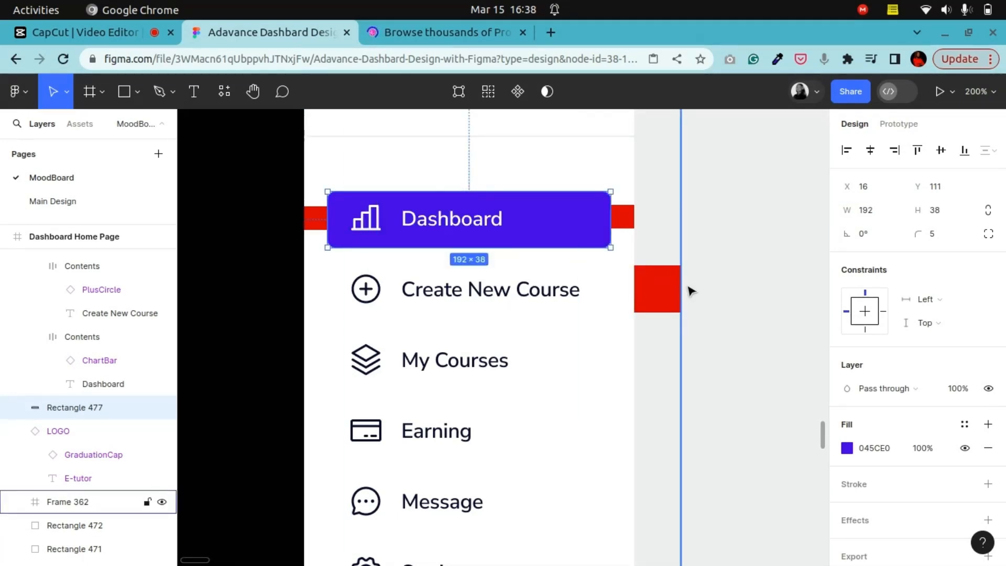
Step: Move the Dashboard highlight up 1 px and delete the red spacer squares beside it
{"action": "key", "text": "Up"}
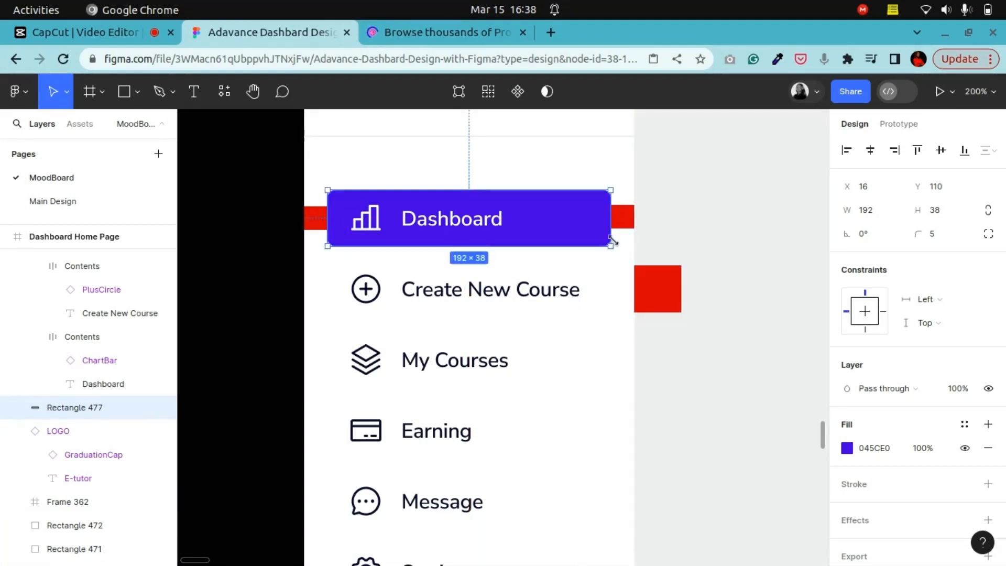
{"action": "left_click", "coordinate": [620, 219]}
{"action": "key", "text": "Escape"}
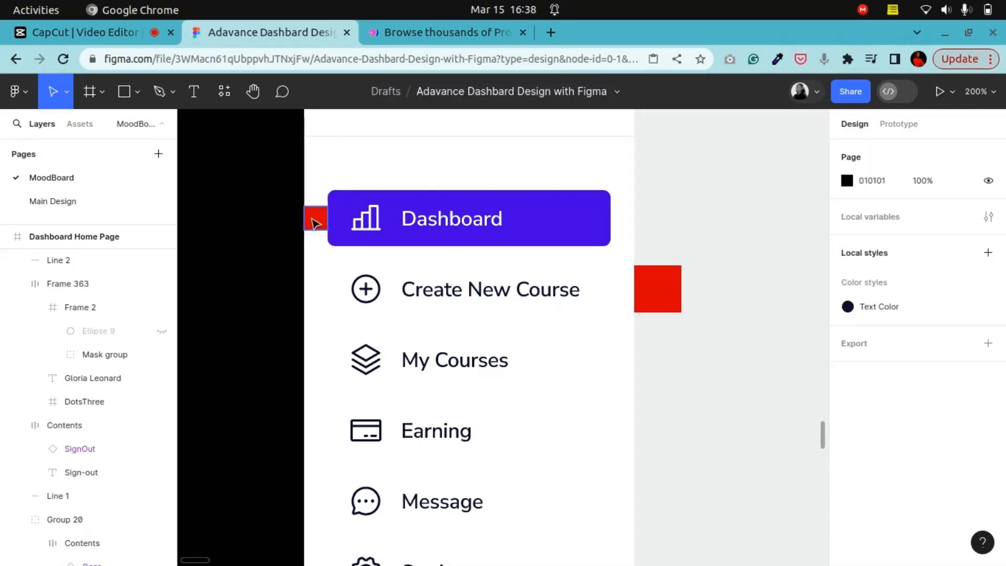
{"action": "left_click", "coordinate": [314, 223]}
{"action": "key", "text": "Delete"}
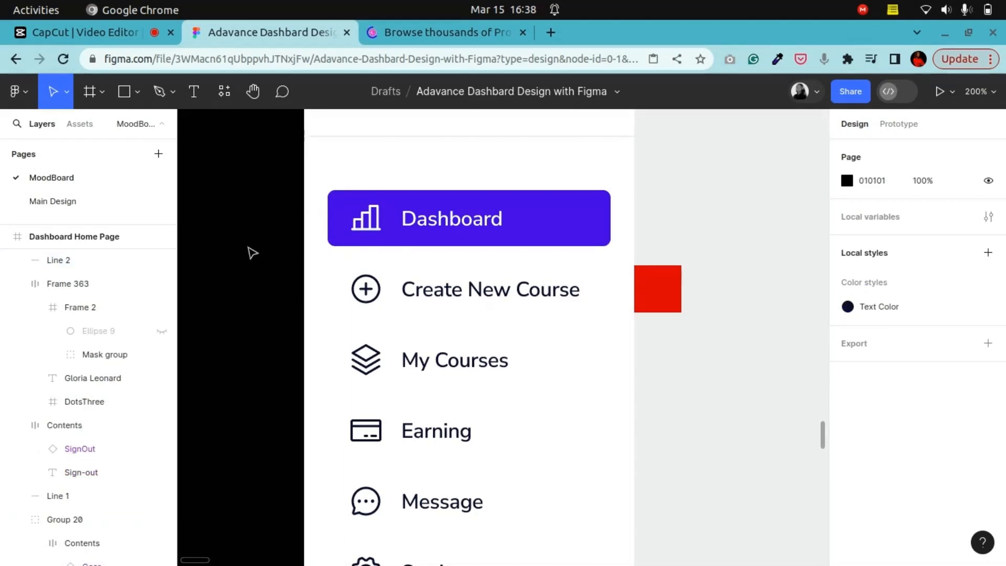
Step: Review the sidebar navigation layout and the Dashboard highlight at lower zoom
{"action": "scroll", "coordinate": [385, 500], "scroll_direction": "down", "scroll_amount": 3}
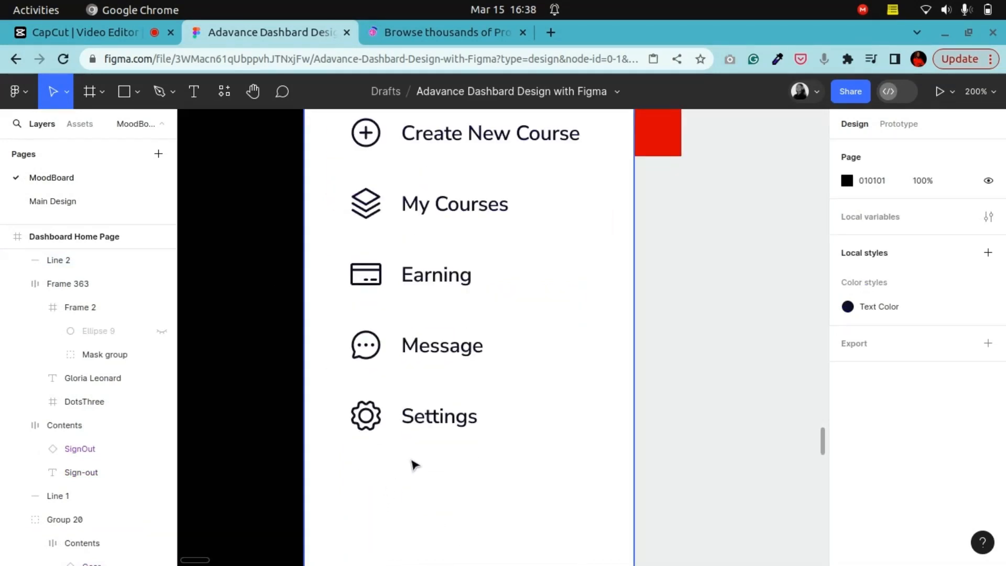
{"action": "scroll", "coordinate": [414, 464], "scroll_direction": "up", "scroll_amount": 5}
{"action": "key", "text": "minus"}
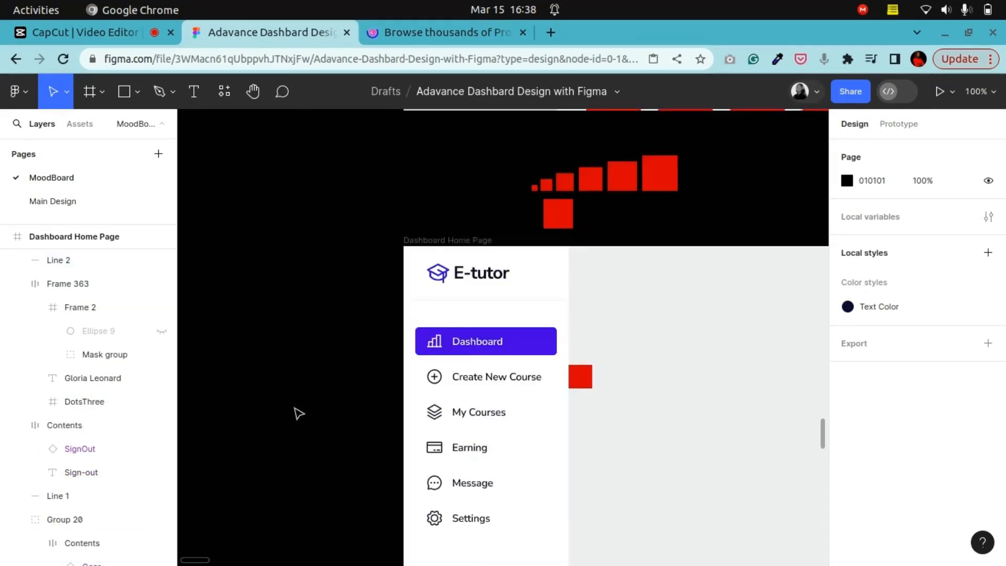
{"action": "key", "text": "minus"}
{"action": "scroll", "coordinate": [507, 511], "scroll_direction": "down", "scroll_amount": 5}
{"action": "scroll", "coordinate": [508, 511], "scroll_direction": "up", "scroll_amount": 4}
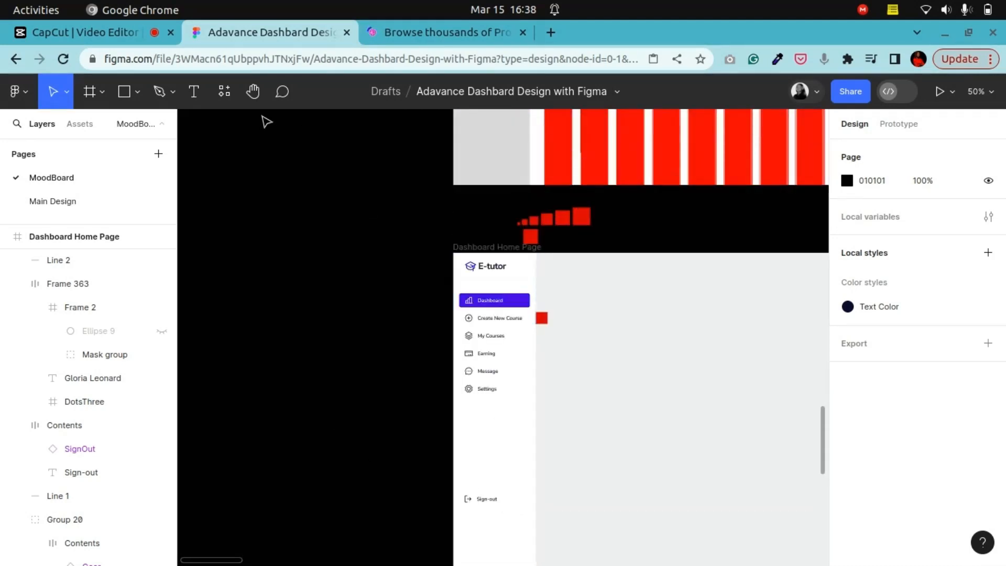
{"action": "left_click", "coordinate": [254, 95]}
{"action": "left_click_drag", "start_coordinate": [515, 345], "coordinate": [375, 308]}
{"action": "key", "text": "plus"}
{"action": "left_click_drag", "start_coordinate": [318, 277], "coordinate": [592, 344]}
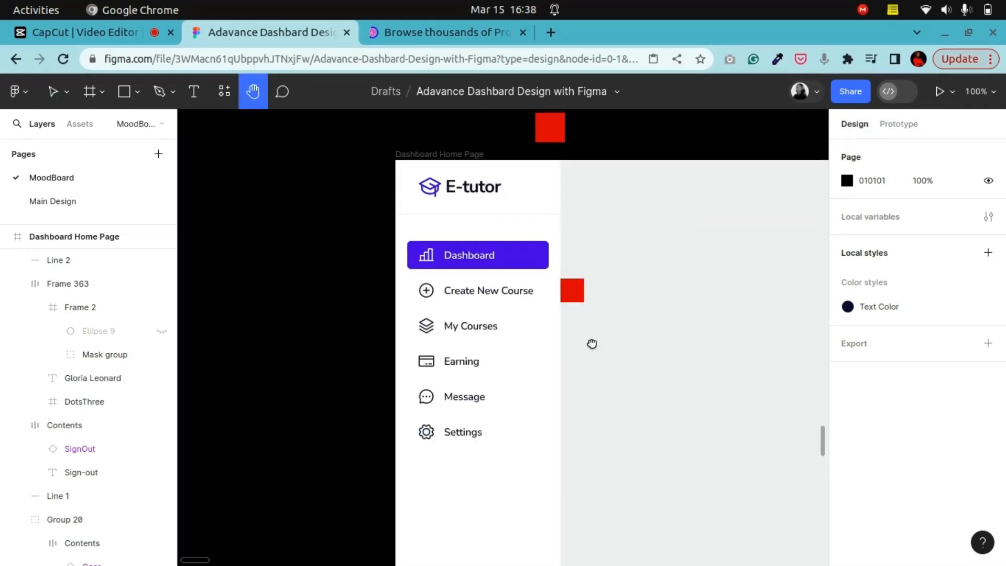
{"action": "left_click_drag", "start_coordinate": [588, 422], "coordinate": [602, 402]}
{"action": "left_click_drag", "start_coordinate": [556, 431], "coordinate": [514, 443]}
{"action": "scroll", "coordinate": [514, 443], "scroll_direction": "up", "scroll_amount": 6}
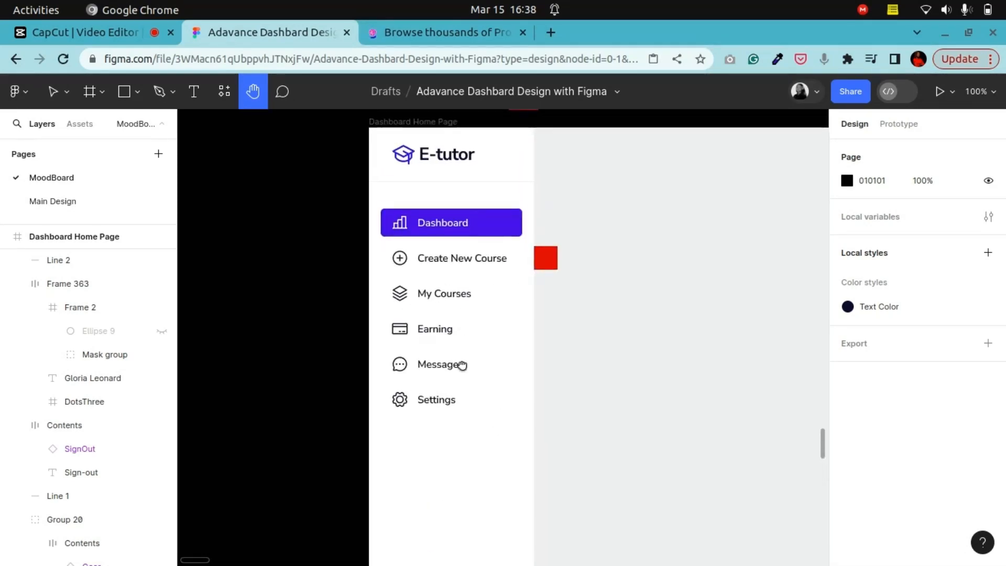
{"action": "scroll", "coordinate": [458, 364], "scroll_direction": "up", "scroll_amount": 1}
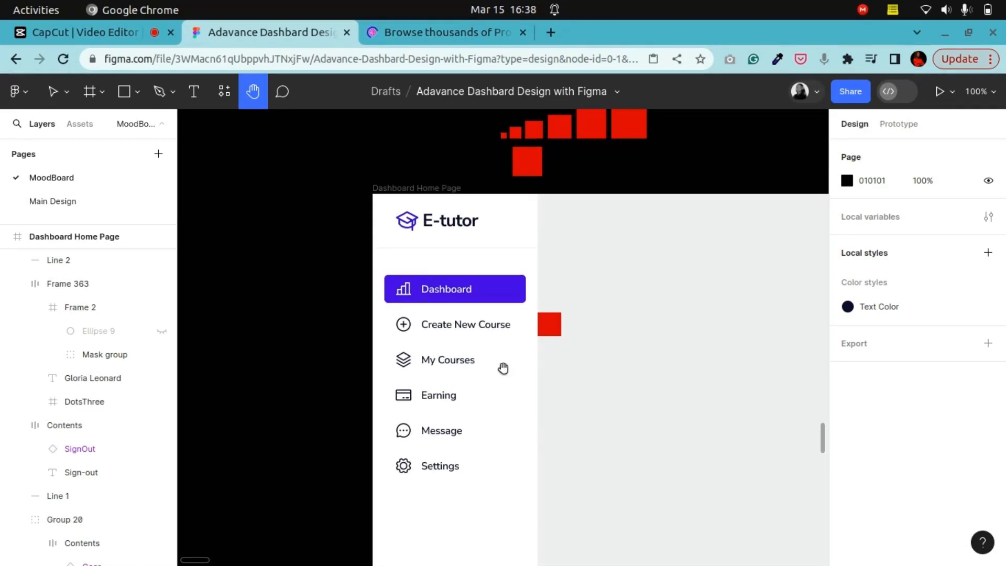
{"action": "left_click_drag", "start_coordinate": [532, 371], "coordinate": [523, 289]}
{"action": "scroll", "coordinate": [524, 289], "scroll_direction": "down", "scroll_amount": 2}
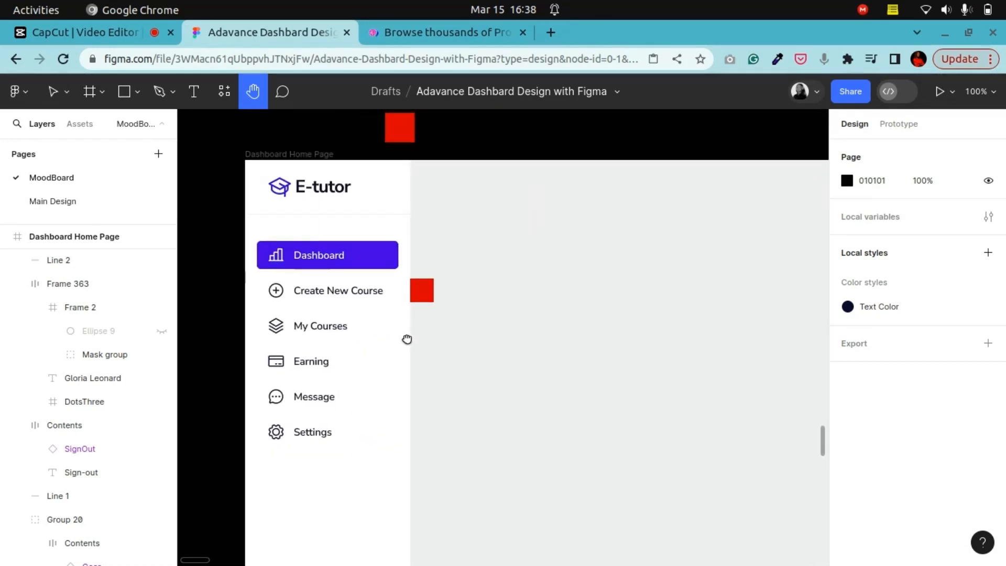
{"action": "scroll", "coordinate": [533, 388], "scroll_direction": "down", "scroll_amount": 3}
{"action": "left_click_drag", "start_coordinate": [543, 421], "coordinate": [499, 348]}
{"action": "scroll", "coordinate": [491, 384], "scroll_direction": "up", "scroll_amount": 2}
{"action": "left_click_drag", "start_coordinate": [398, 248], "coordinate": [482, 377]}
{"action": "key", "text": "ctrl+plus"}
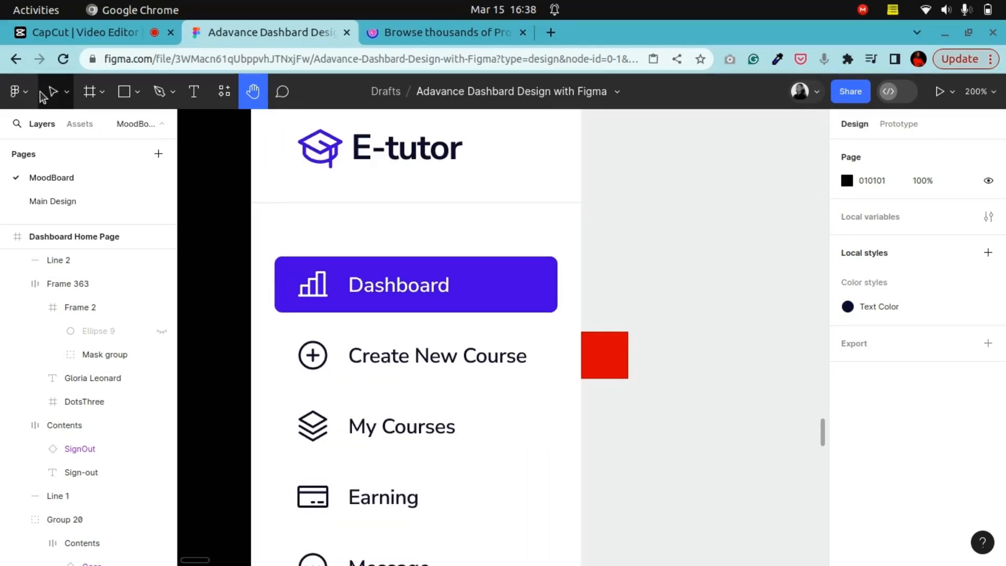
Step: Set the Dashboard highlight's corner radius to 8
{"action": "key", "text": "v"}
{"action": "left_click", "coordinate": [541, 284]}
{"action": "left_click", "coordinate": [955, 235]}
{"action": "type", "text": "8"}
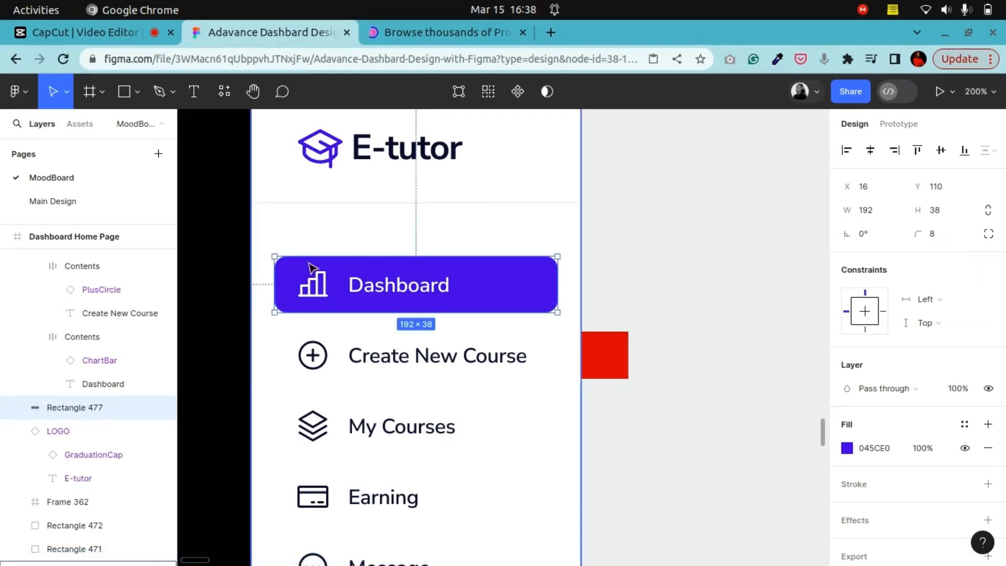
{"action": "left_click", "coordinate": [226, 280]}
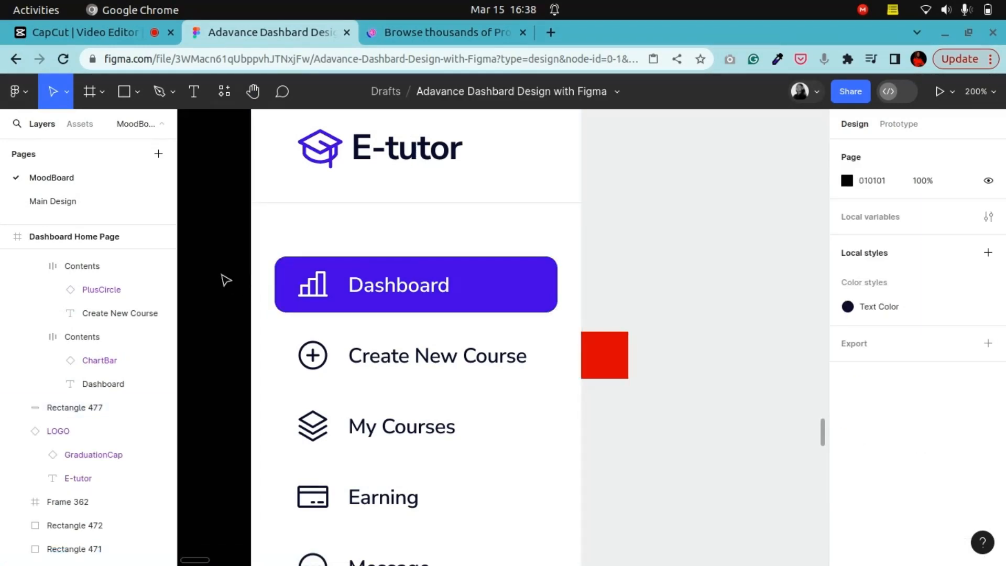
Step: Try widening the Dashboard highlight by 8 px, then undo it
{"action": "key", "text": "shift+0"}
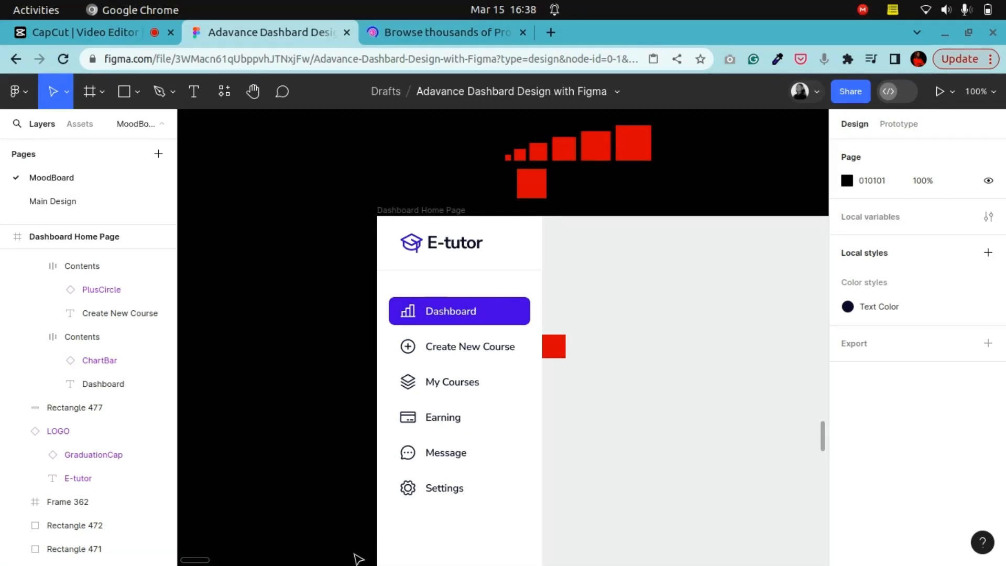
{"action": "key", "text": "ctrl+plus"}
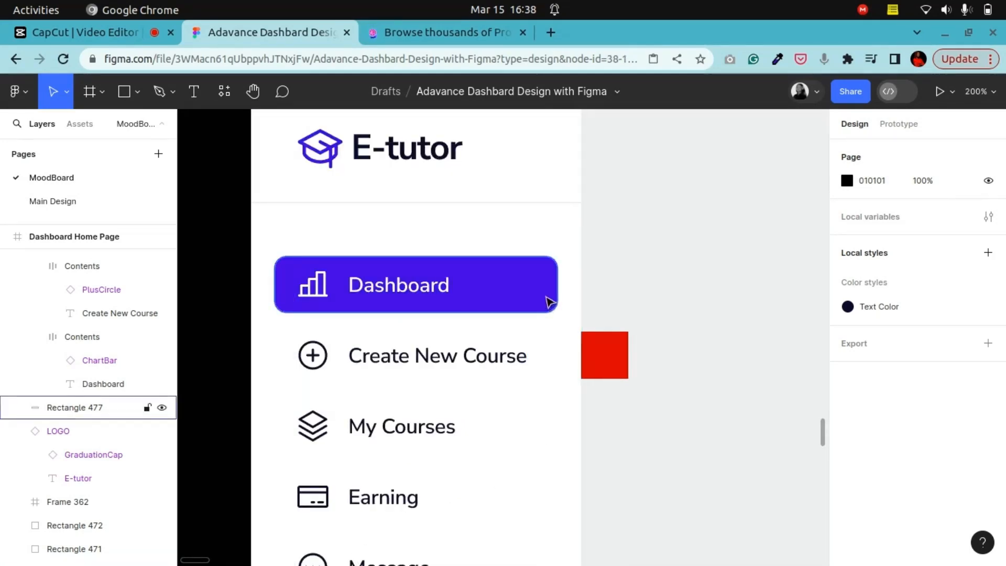
{"action": "left_click", "coordinate": [548, 302]}
{"action": "left_click", "coordinate": [884, 214]}
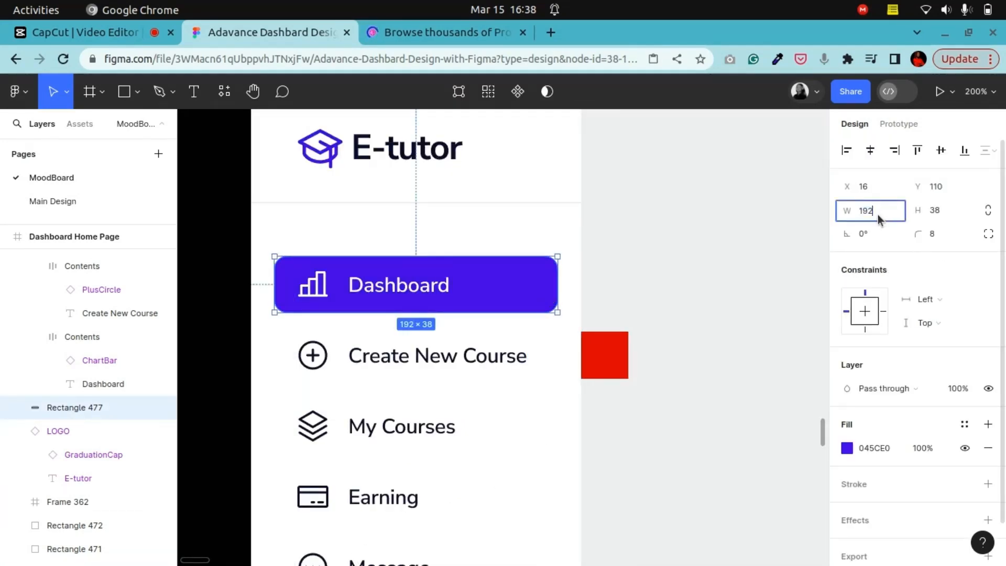
{"action": "type", "text": "+"}
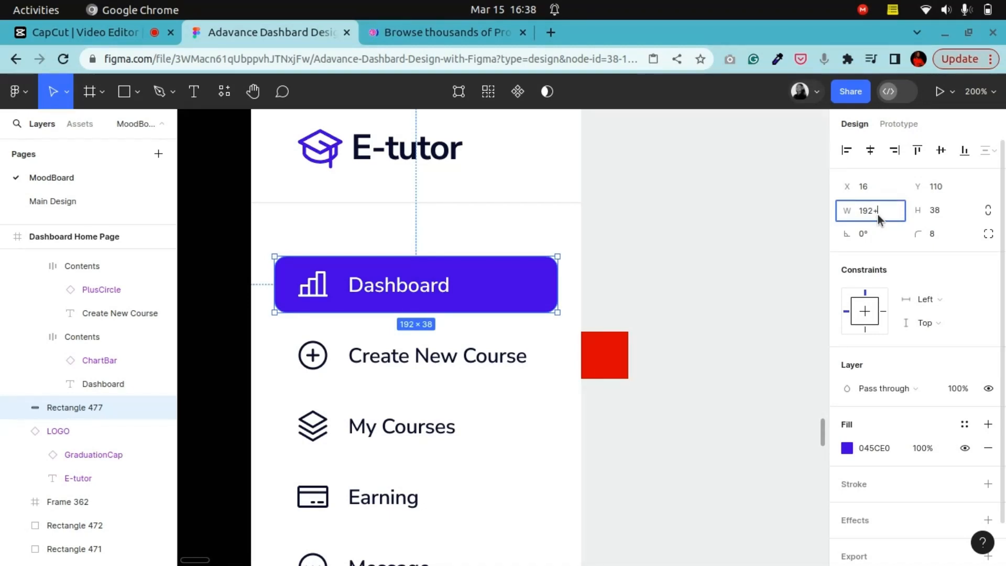
{"action": "type", "text": "8"}
{"action": "key", "text": "Return"}
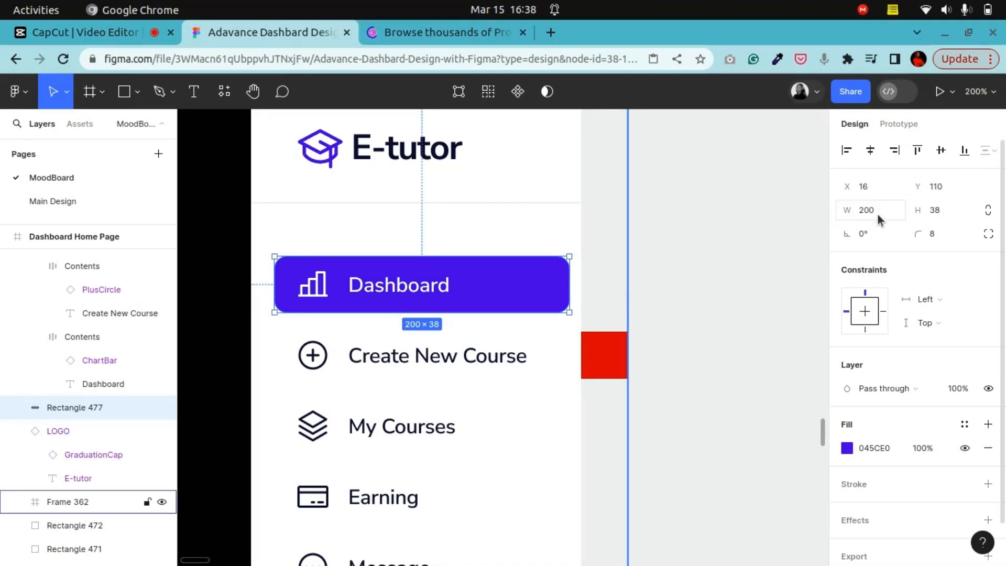
{"action": "key", "text": "ctrl+z"}
Step: Set the Dashboard highlight's height to 40 and nudge it up 1 px
{"action": "left_click", "coordinate": [959, 211]}
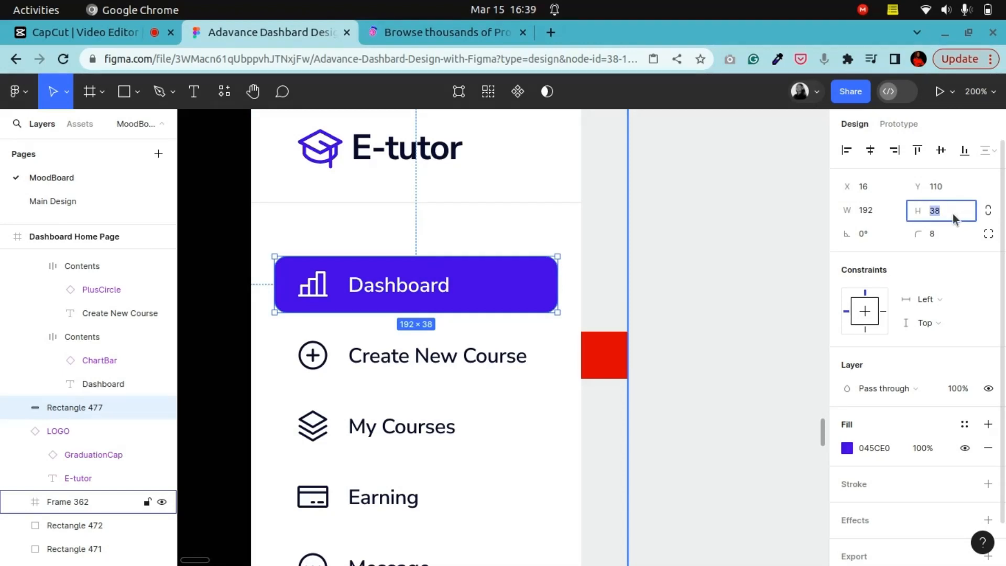
{"action": "type", "text": "32"}
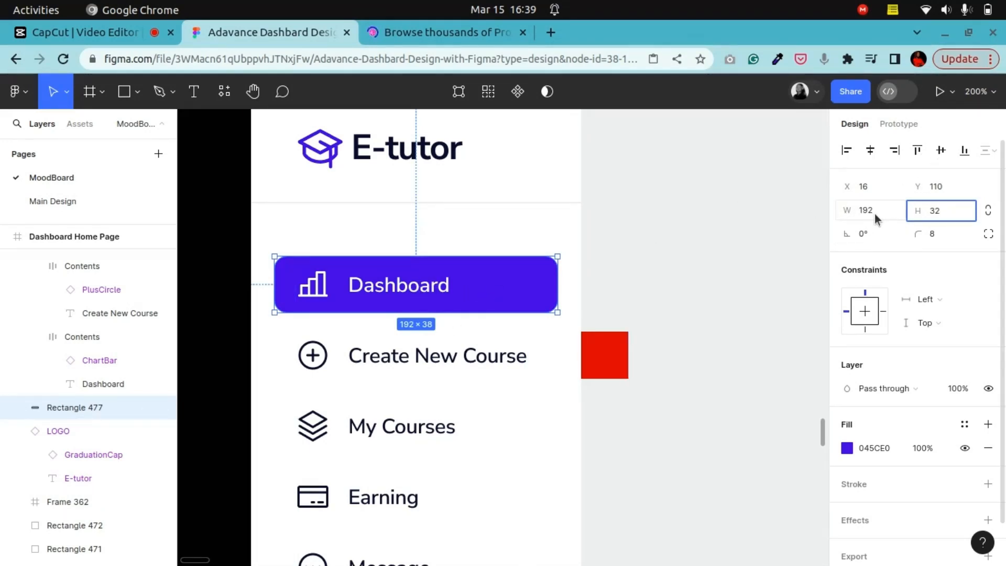
{"action": "key", "text": "Return"}
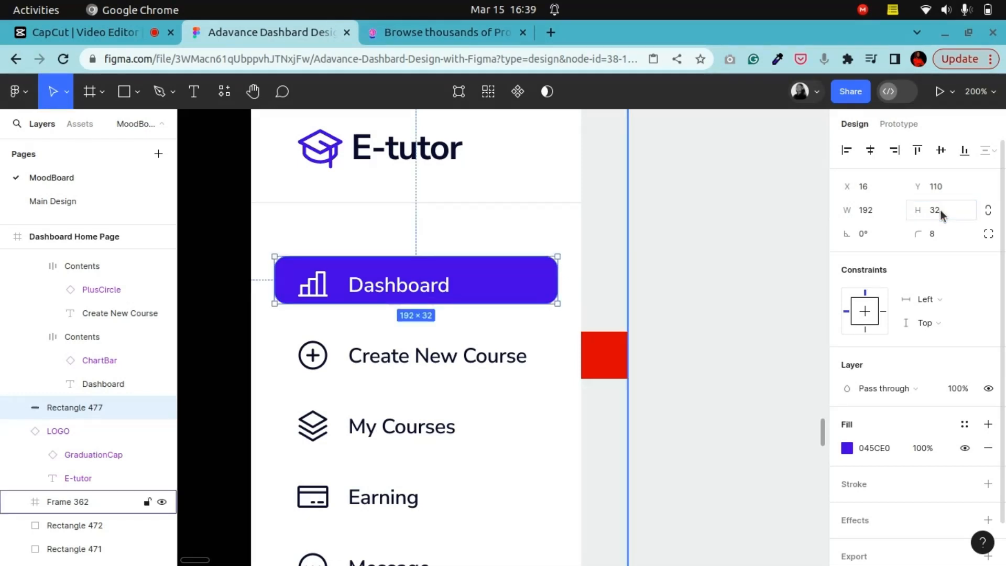
{"action": "type", "text": "40"}
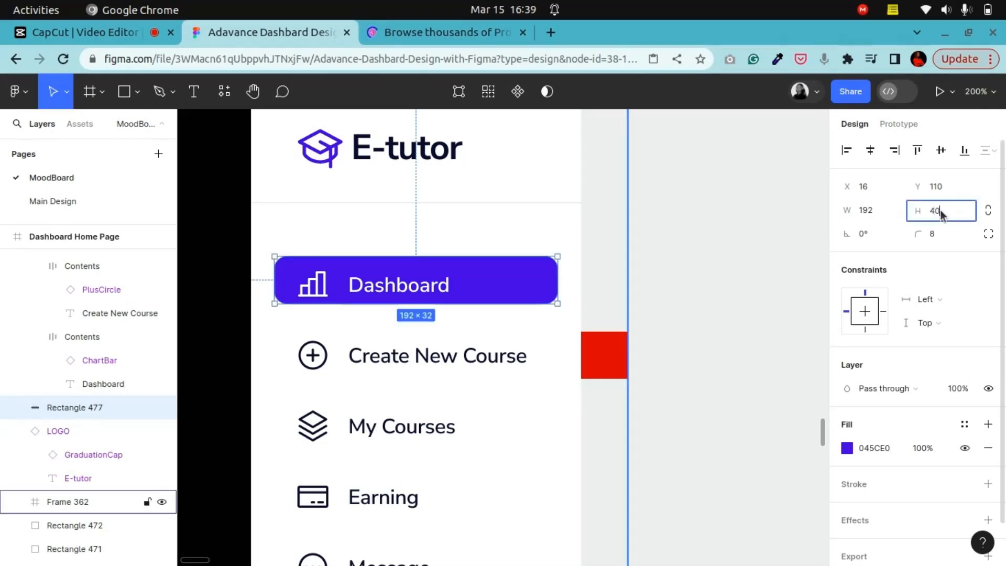
{"action": "key", "text": "Return"}
{"action": "key", "text": "Up"}
{"action": "key", "text": "Up"}
{"action": "key", "text": "Up"}
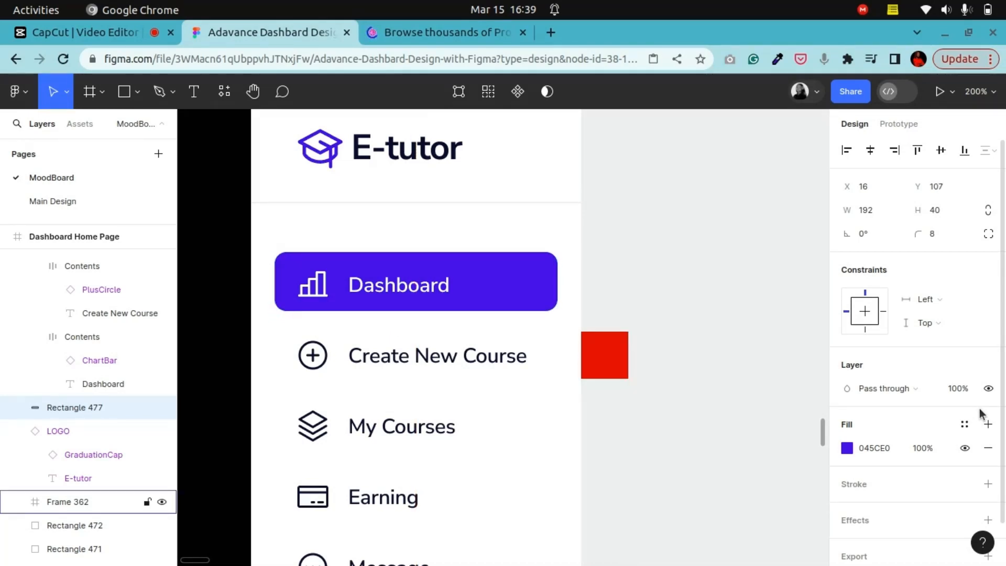
{"action": "key", "text": "Down"}
{"action": "key", "text": "Down"}
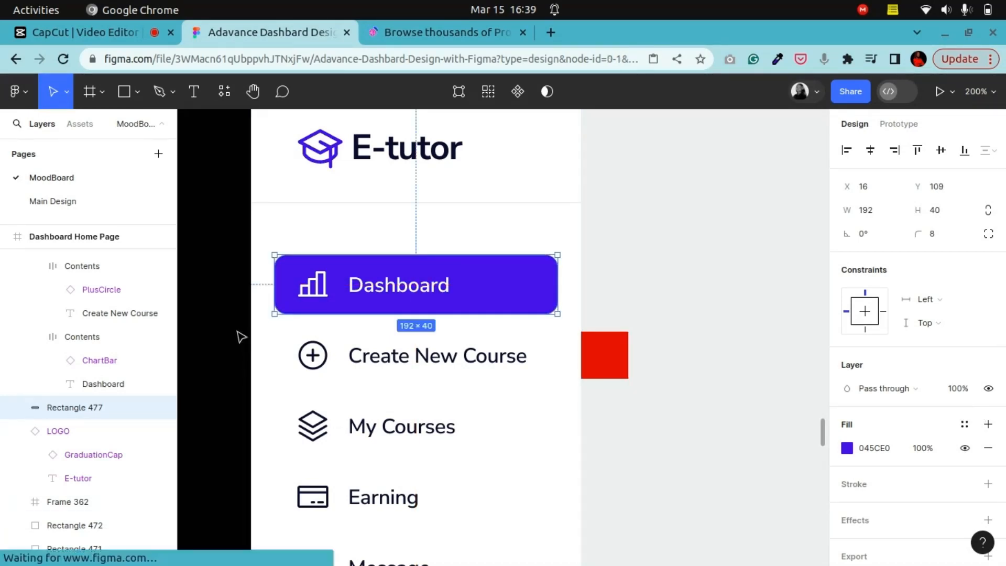
Step: Review the whole Dashboard Home Page frame at lower zoom
{"action": "left_click", "coordinate": [240, 334]}
{"action": "key", "text": "shift+0"}
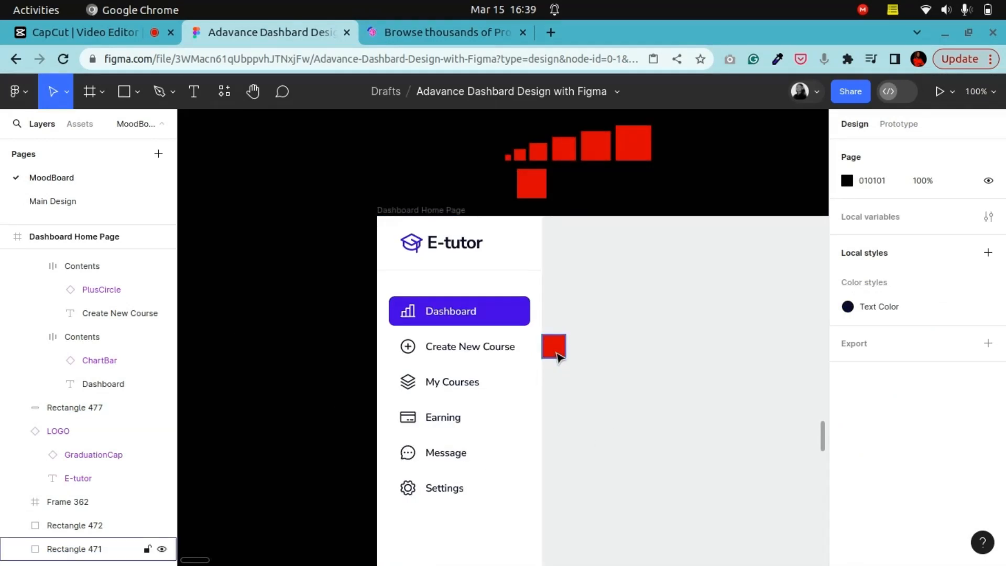
{"action": "scroll", "coordinate": [561, 361], "scroll_direction": "down", "scroll_amount": 10}
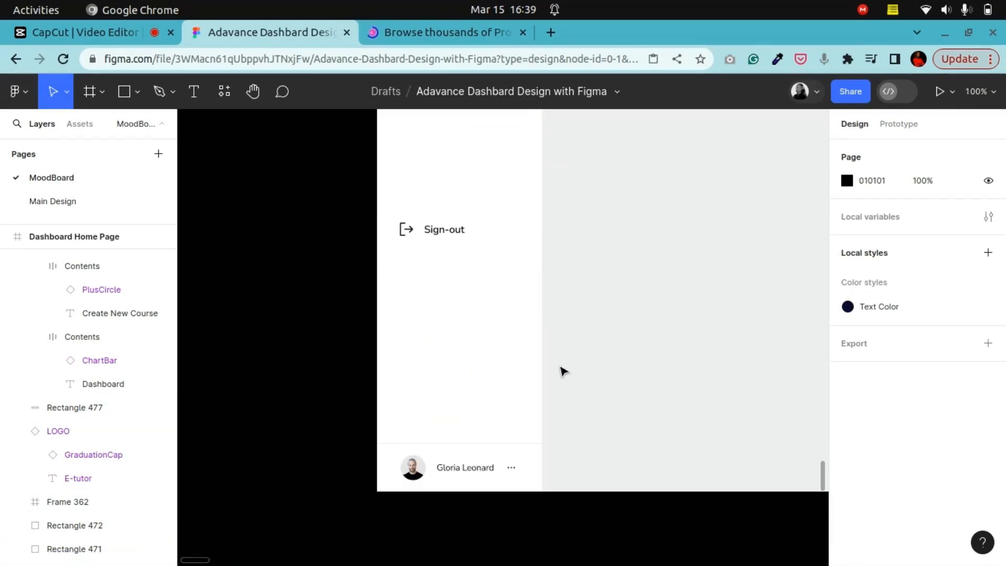
{"action": "scroll", "coordinate": [563, 364], "scroll_direction": "up", "scroll_amount": 5}
{"action": "key", "text": "minus"}
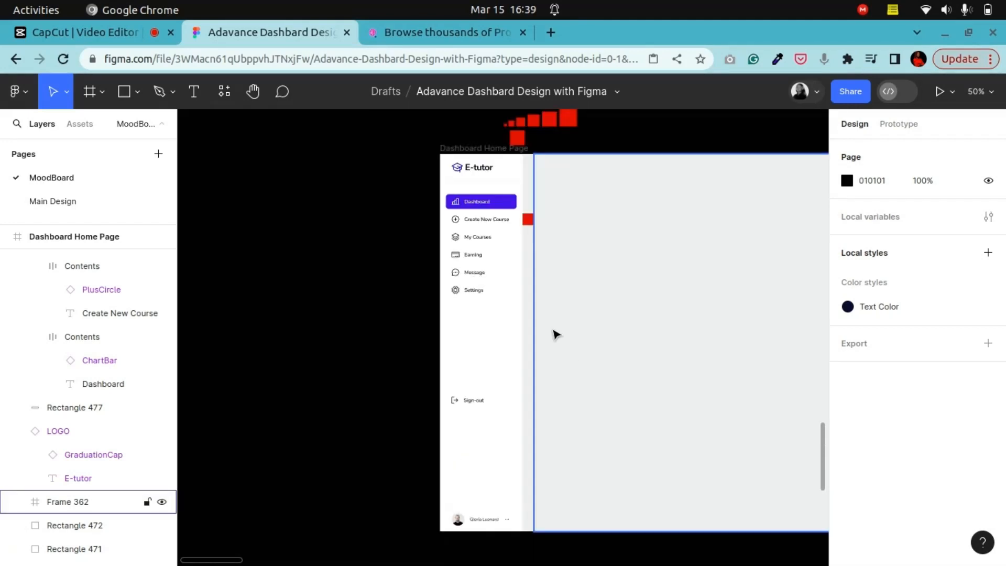
{"action": "left_click", "coordinate": [253, 92]}
{"action": "scroll", "coordinate": [467, 321], "scroll_direction": "right", "scroll_amount": 5}
{"action": "scroll", "coordinate": [366, 317], "scroll_direction": "up", "scroll_amount": 1}
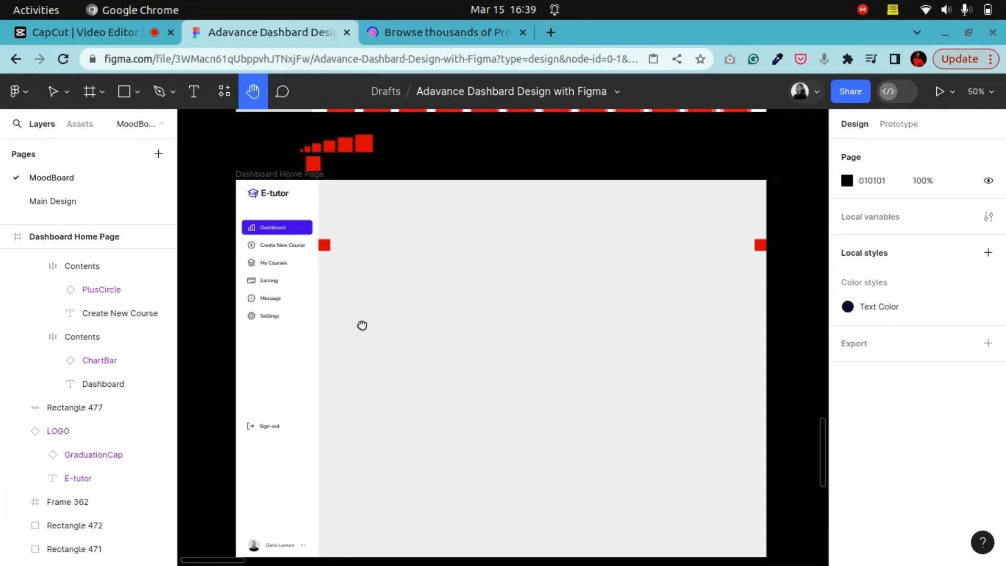
{"action": "scroll", "coordinate": [366, 309], "scroll_direction": "down", "scroll_amount": 1}
{"action": "scroll", "coordinate": [378, 280], "scroll_direction": "up", "scroll_amount": 1}
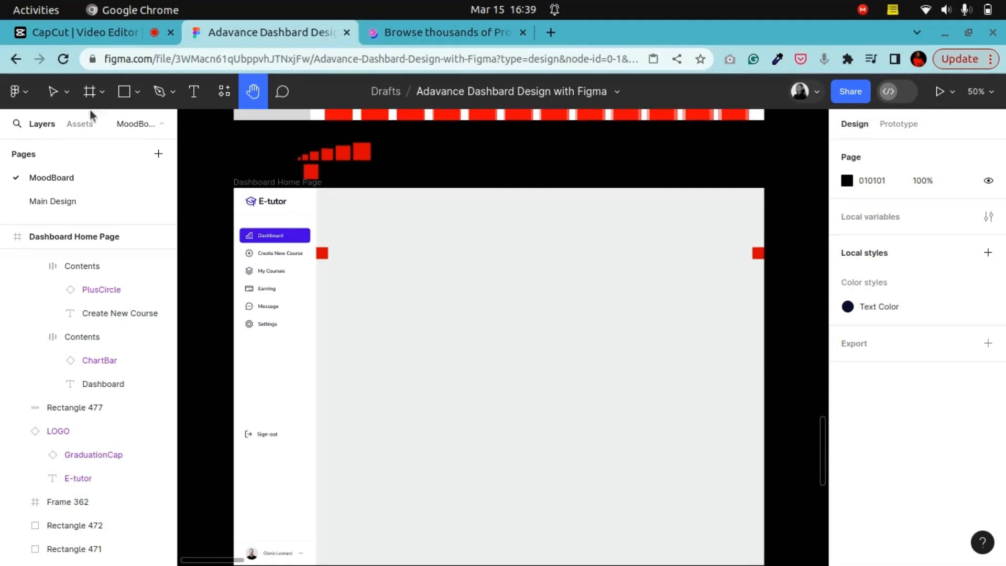
Step: Show the 12-column layout grid on the main content frame
{"action": "left_click", "coordinate": [53, 92]}
{"action": "left_click", "coordinate": [418, 281]}
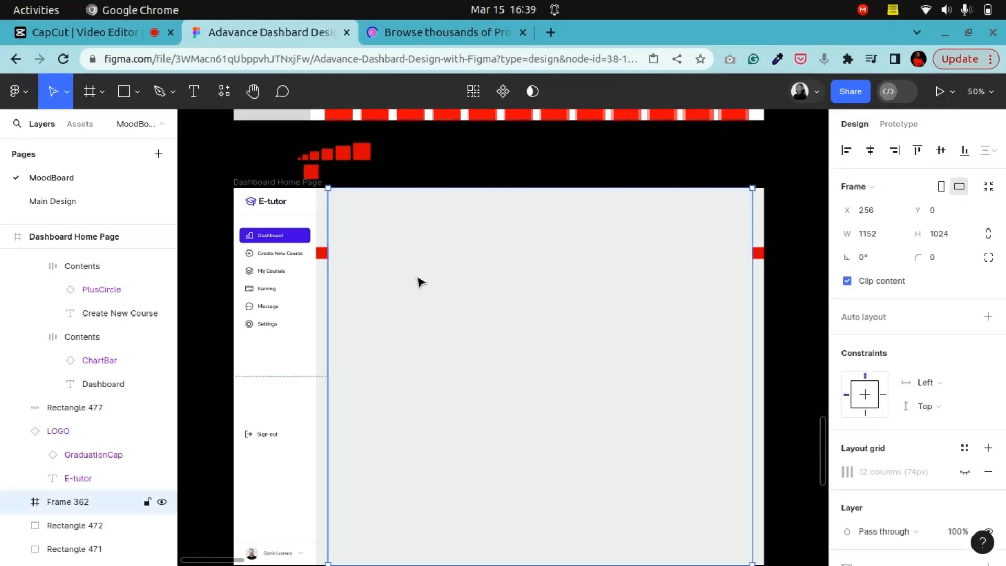
{"action": "left_click", "coordinate": [965, 472]}
{"action": "scroll", "coordinate": [445, 294], "scroll_direction": "up", "scroll_amount": 5}
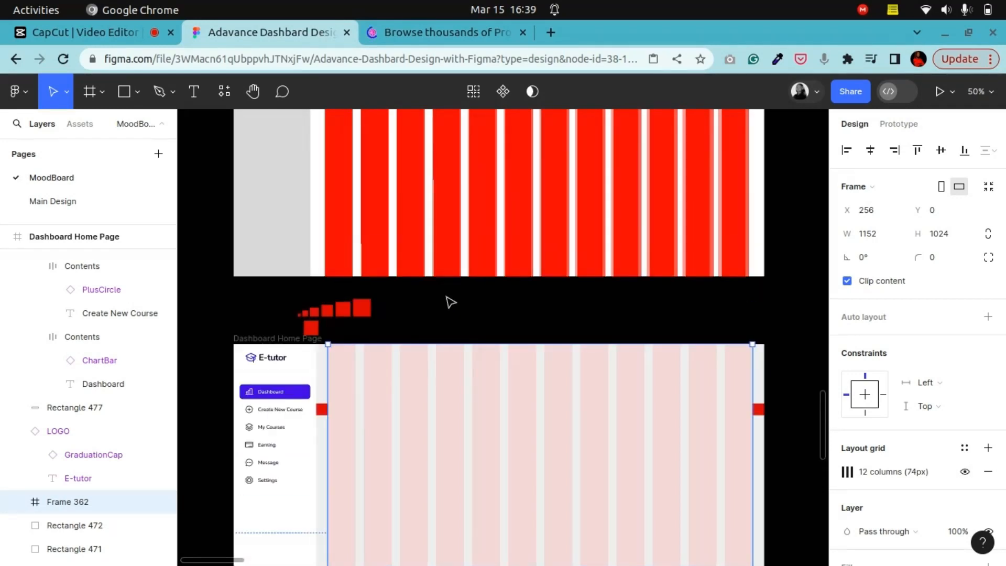
{"action": "scroll", "coordinate": [449, 298], "scroll_direction": "down", "scroll_amount": 6}
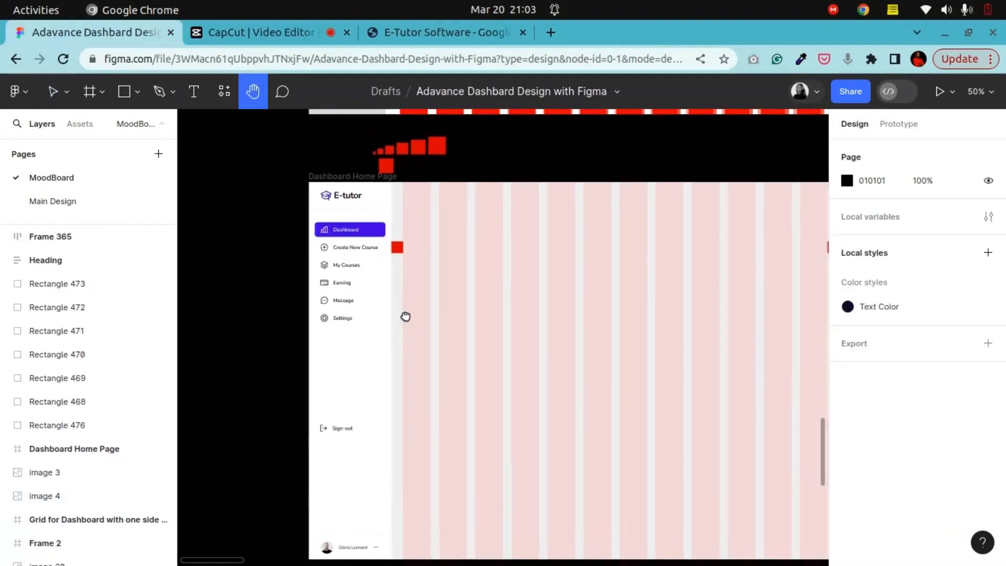
Step: Switch to the E-Tutor Software design brief document and read through the instructor dashboard features
{"action": "left_click_drag", "start_coordinate": [404, 317], "coordinate": [367, 283]}
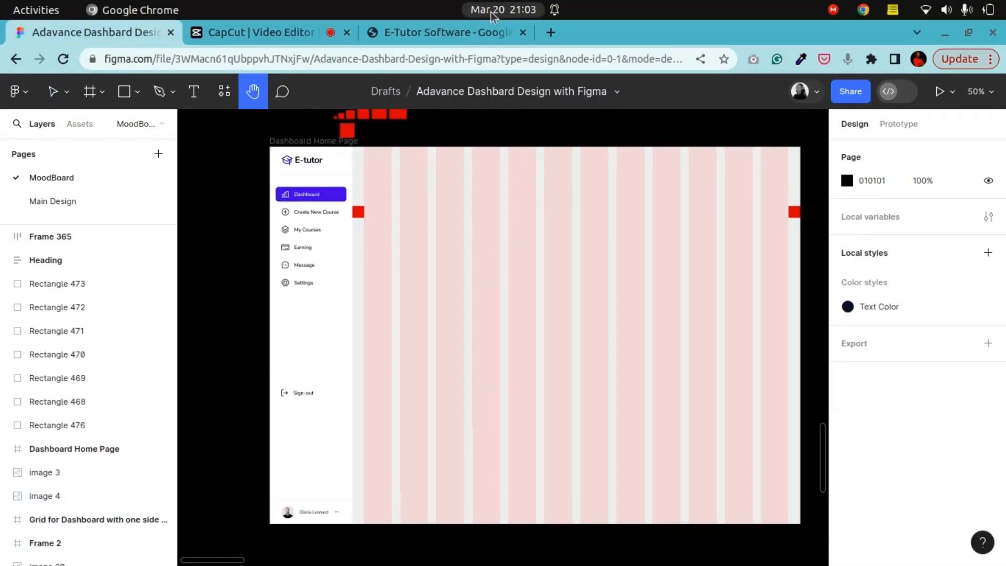
{"action": "left_click", "coordinate": [476, 33]}
{"action": "scroll", "coordinate": [428, 293], "scroll_direction": "up", "scroll_amount": 5}
{"action": "scroll", "coordinate": [427, 293], "scroll_direction": "up", "scroll_amount": 12}
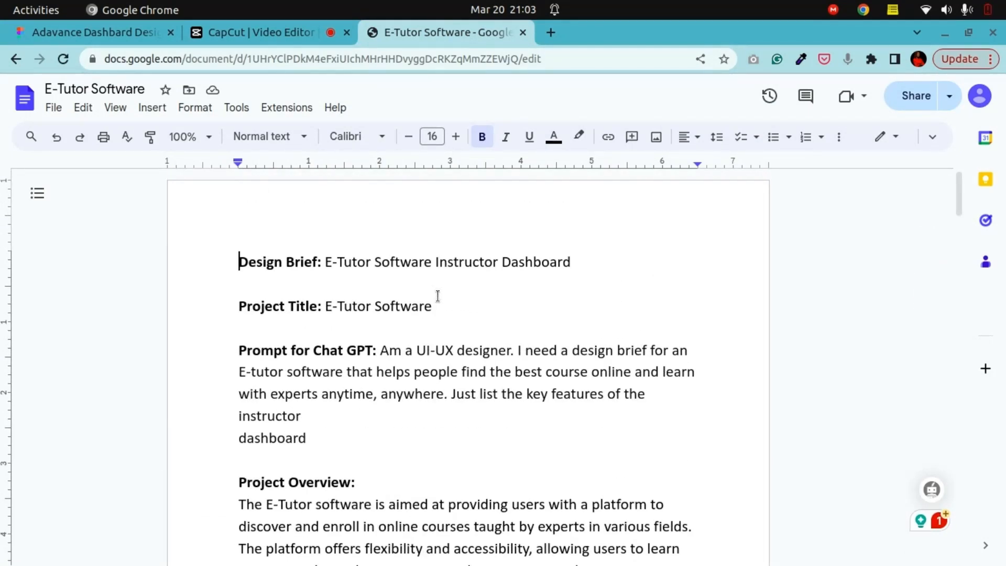
{"action": "scroll", "coordinate": [438, 296], "scroll_direction": "down", "scroll_amount": 2}
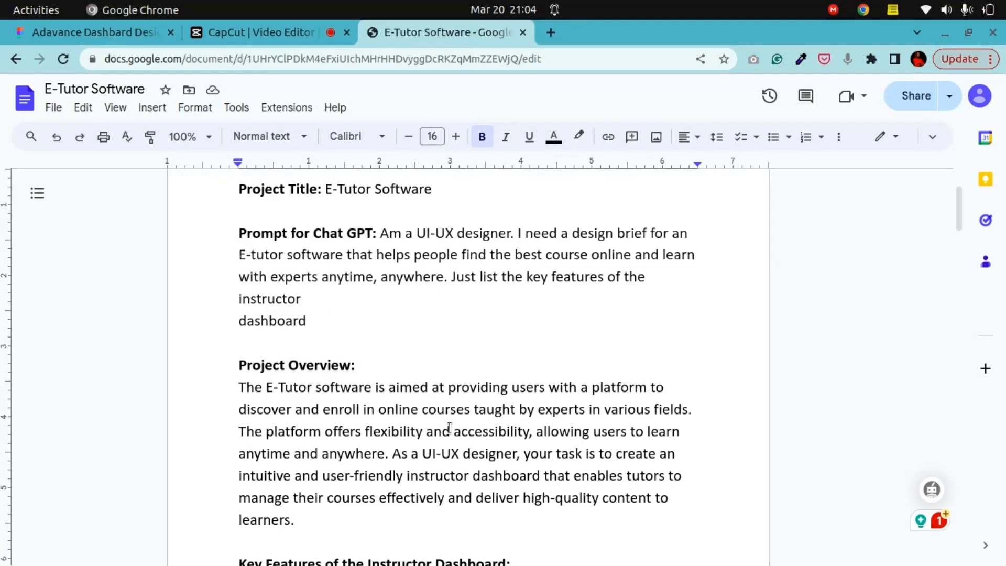
{"action": "scroll", "coordinate": [449, 428], "scroll_direction": "down", "scroll_amount": 1}
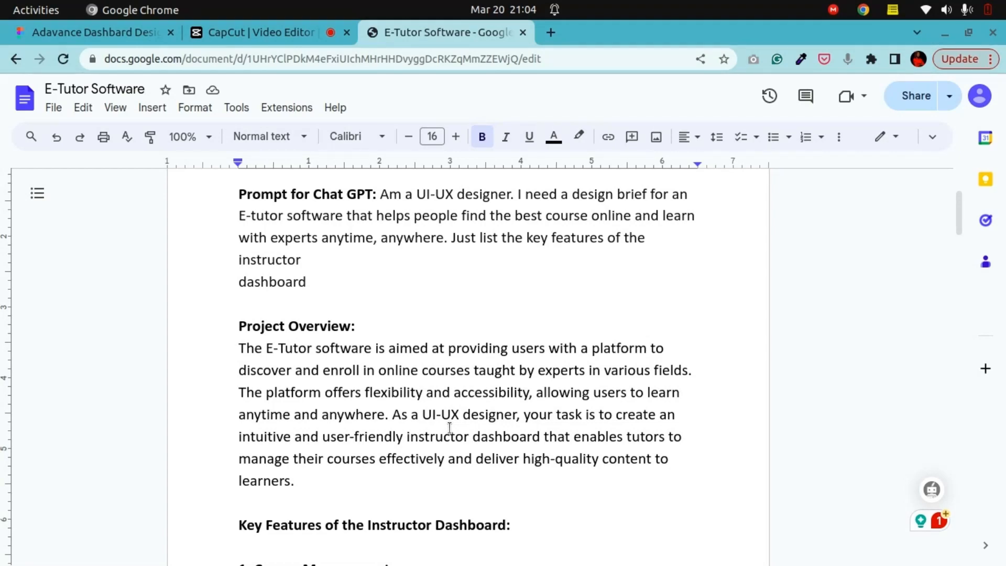
{"action": "scroll", "coordinate": [450, 426], "scroll_direction": "down", "scroll_amount": 20}
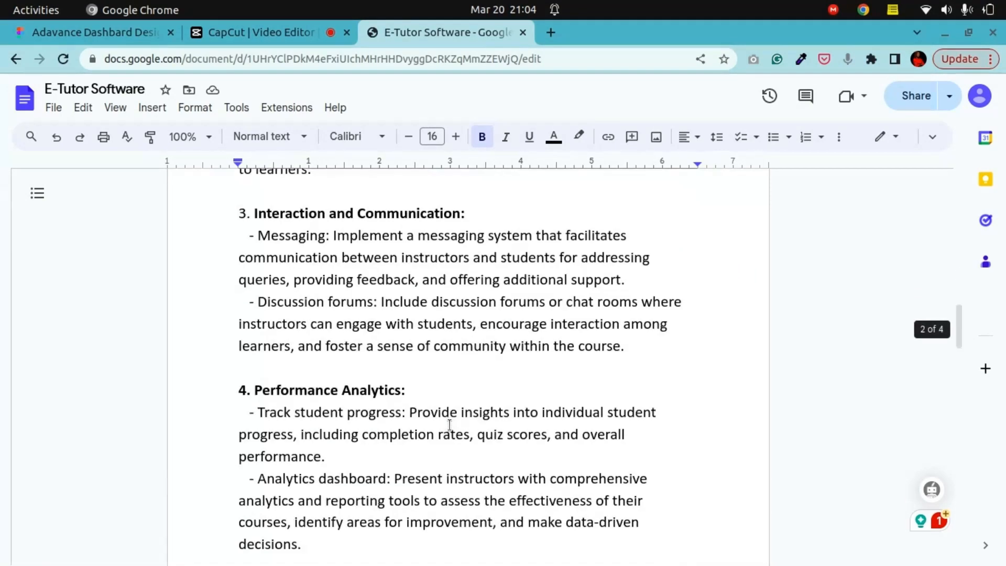
{"action": "scroll", "coordinate": [449, 425], "scroll_direction": "down", "scroll_amount": 18}
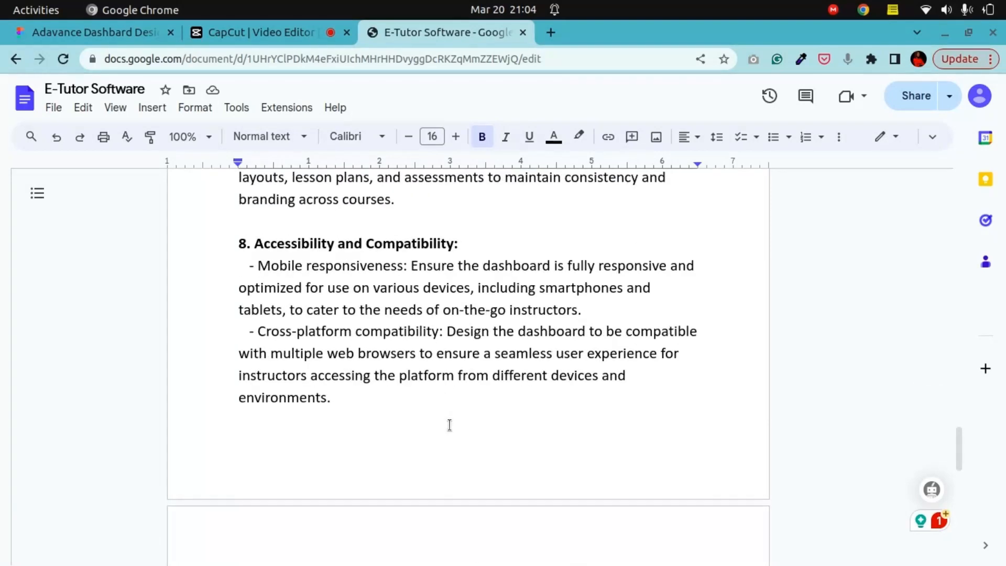
{"action": "scroll", "coordinate": [450, 425], "scroll_direction": "up", "scroll_amount": 20}
{"action": "scroll", "coordinate": [449, 419], "scroll_direction": "up", "scroll_amount": 2}
{"action": "scroll", "coordinate": [450, 419], "scroll_direction": "down", "scroll_amount": 2}
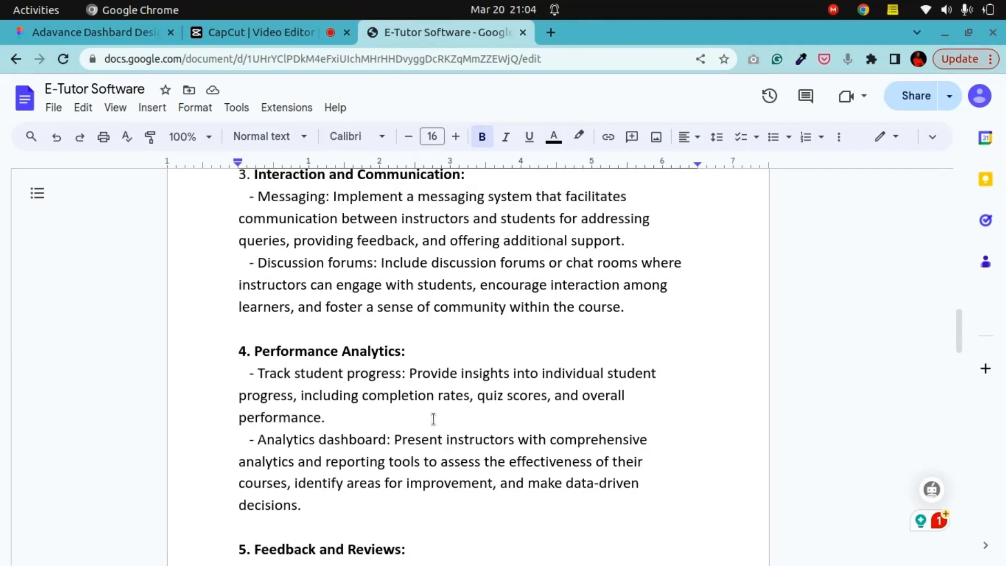
{"action": "left_click", "coordinate": [107, 31]}
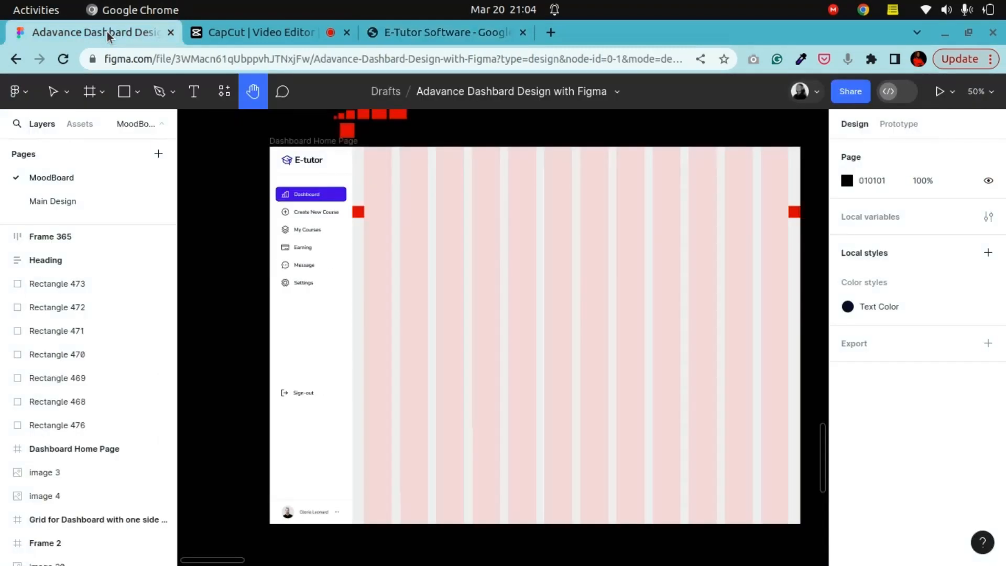
{"action": "left_click", "coordinate": [431, 32]}
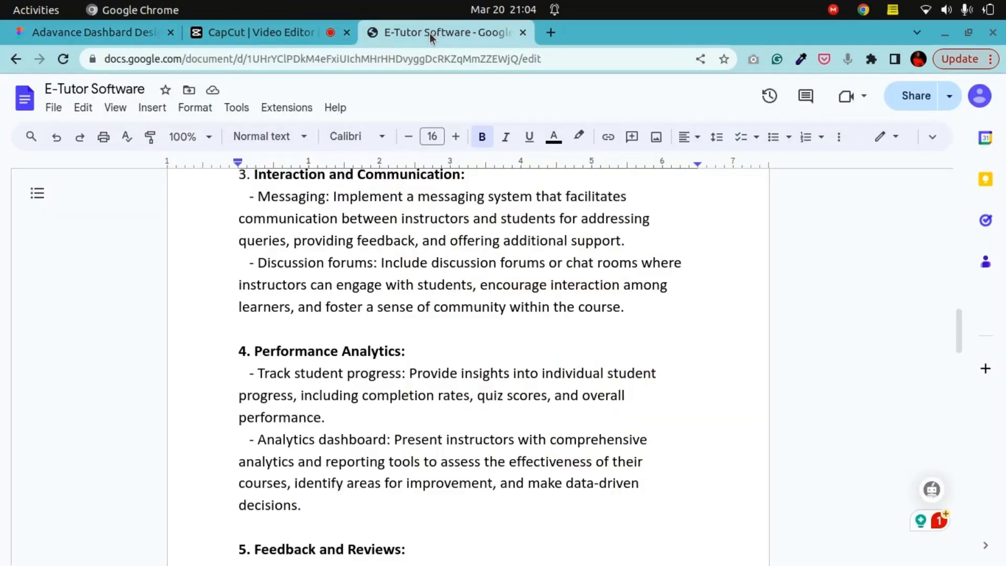
{"action": "left_click", "coordinate": [74, 38]}
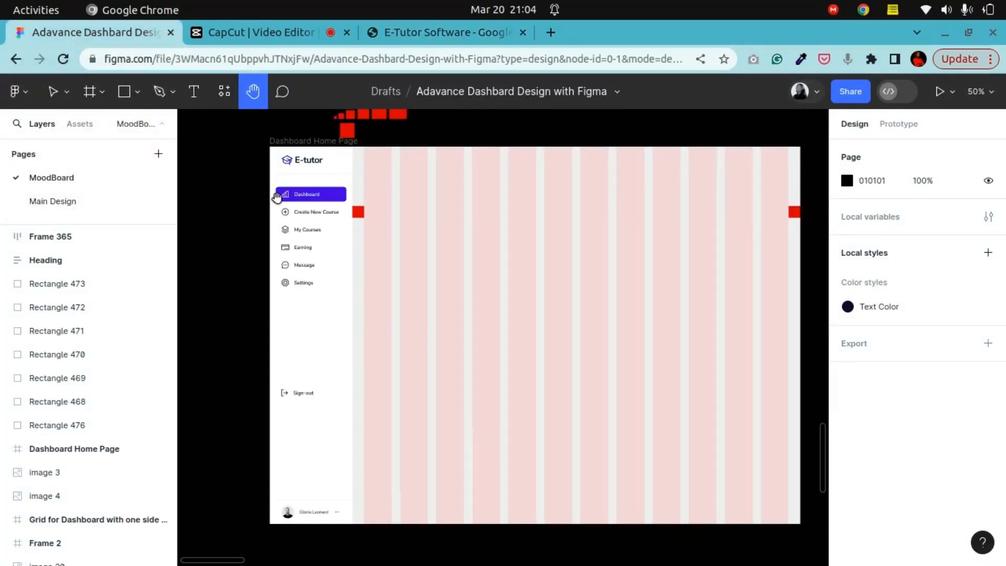
{"action": "left_click_drag", "start_coordinate": [333, 219], "coordinate": [426, 256]}
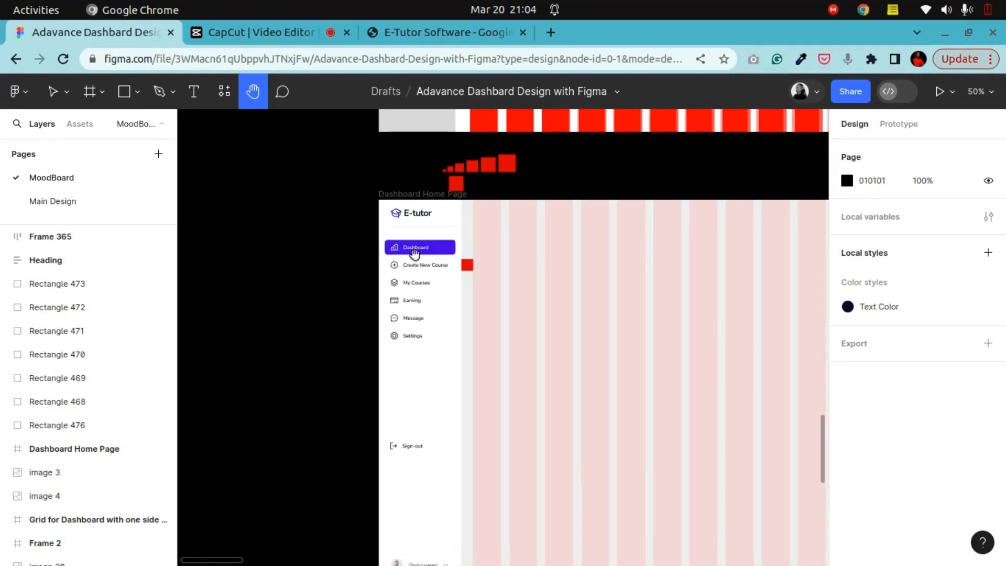
Step: Reread the design brief's key features list for the instructor dashboard
{"action": "left_click", "coordinate": [386, 34]}
{"action": "scroll", "coordinate": [392, 374], "scroll_direction": "up", "scroll_amount": 15}
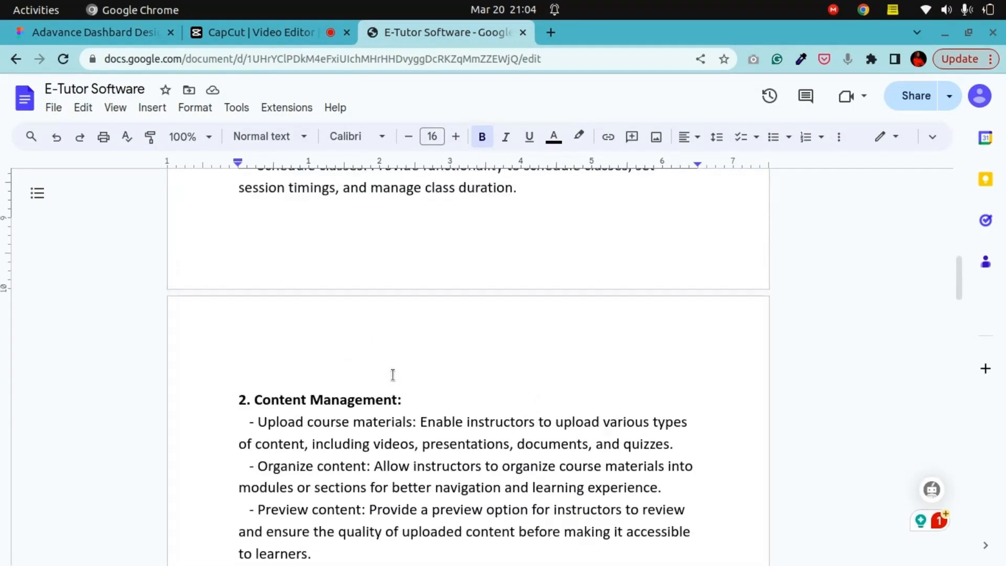
{"action": "scroll", "coordinate": [392, 374], "scroll_direction": "up", "scroll_amount": 5}
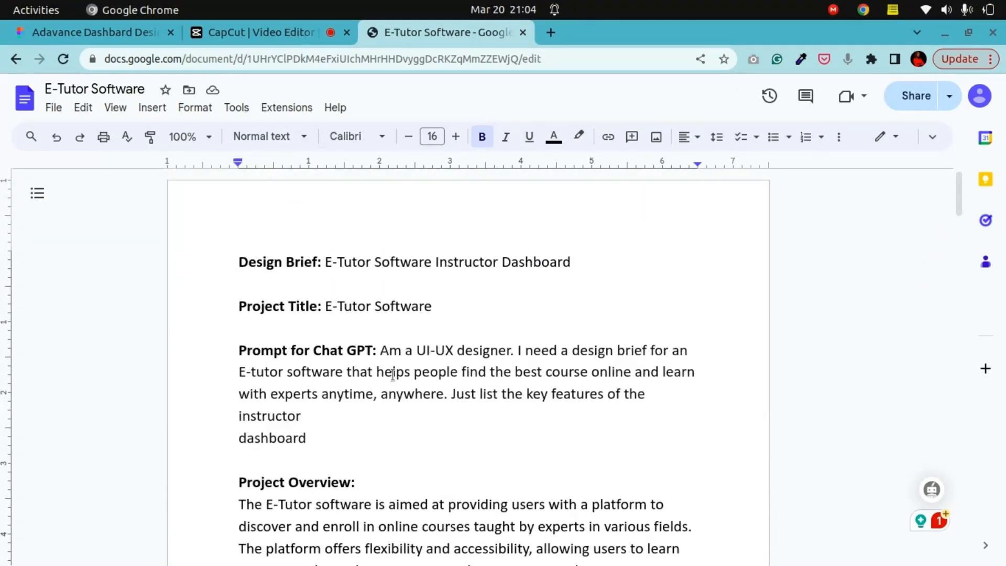
{"action": "scroll", "coordinate": [393, 374], "scroll_direction": "down", "scroll_amount": 9}
{"action": "scroll", "coordinate": [392, 374], "scroll_direction": "down", "scroll_amount": 12}
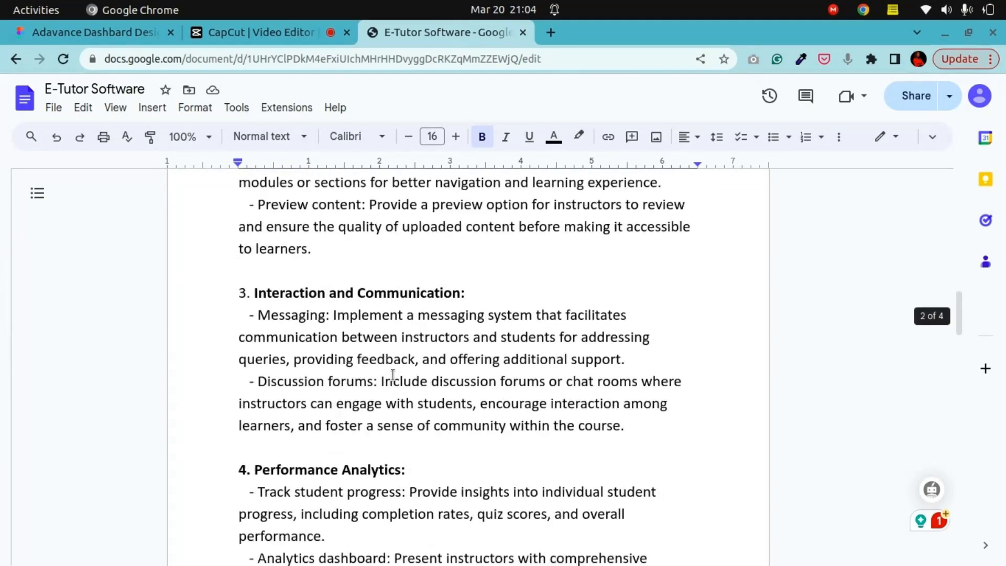
{"action": "scroll", "coordinate": [393, 374], "scroll_direction": "down", "scroll_amount": 10}
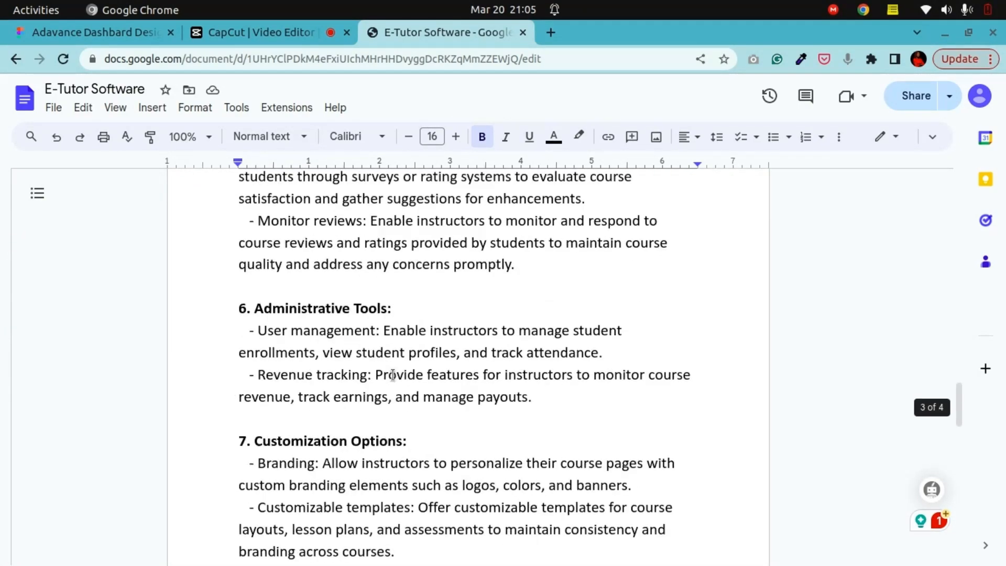
{"action": "scroll", "coordinate": [392, 374], "scroll_direction": "down", "scroll_amount": 4}
{"action": "scroll", "coordinate": [393, 374], "scroll_direction": "up", "scroll_amount": 6}
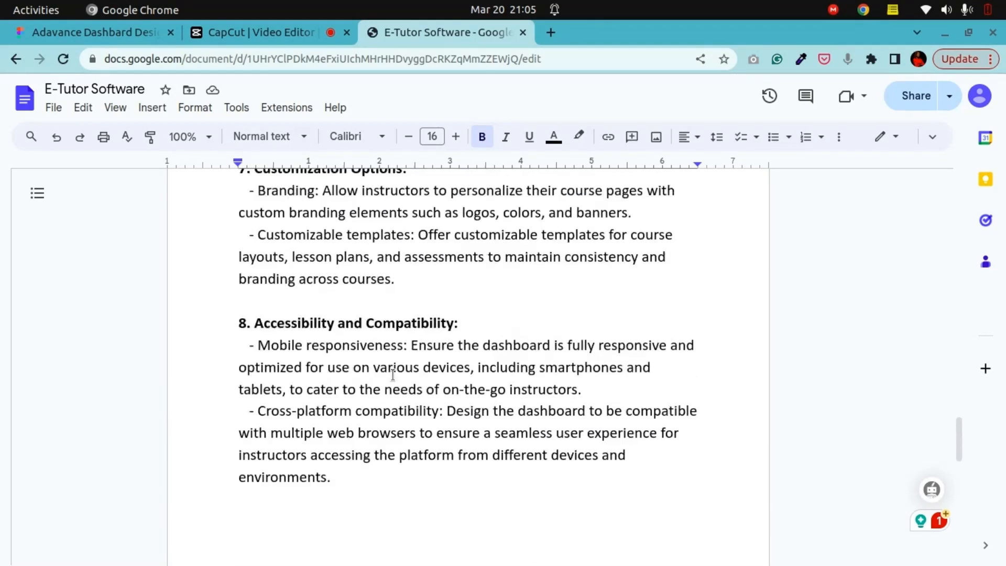
{"action": "scroll", "coordinate": [392, 374], "scroll_direction": "down", "scroll_amount": 8}
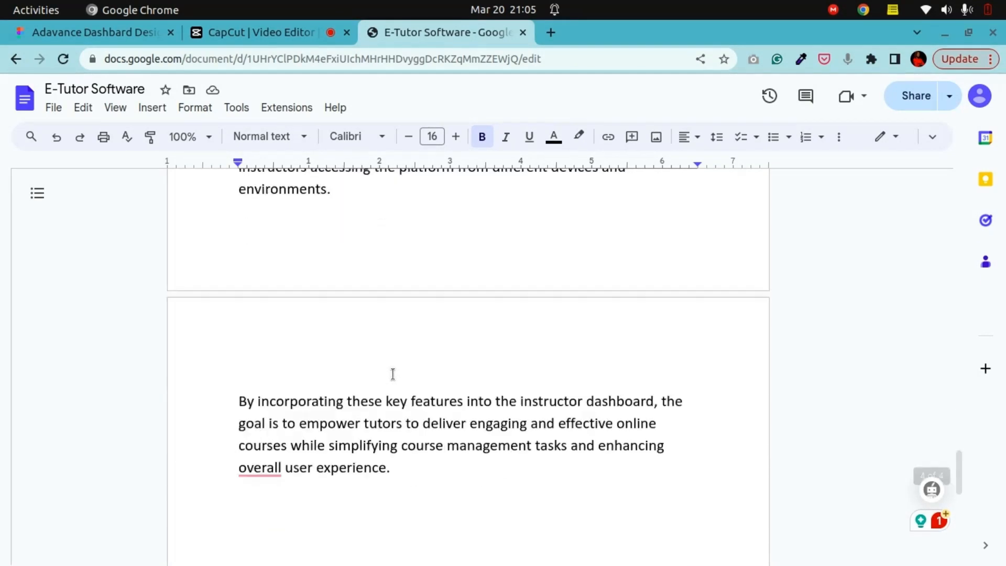
{"action": "scroll", "coordinate": [392, 374], "scroll_direction": "up", "scroll_amount": 9}
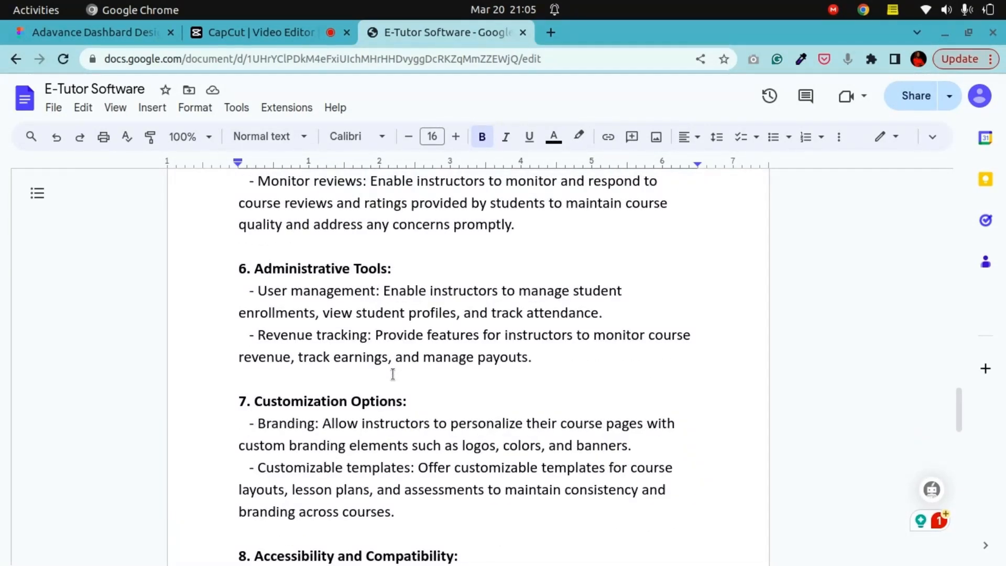
{"action": "scroll", "coordinate": [392, 374], "scroll_direction": "up", "scroll_amount": 7}
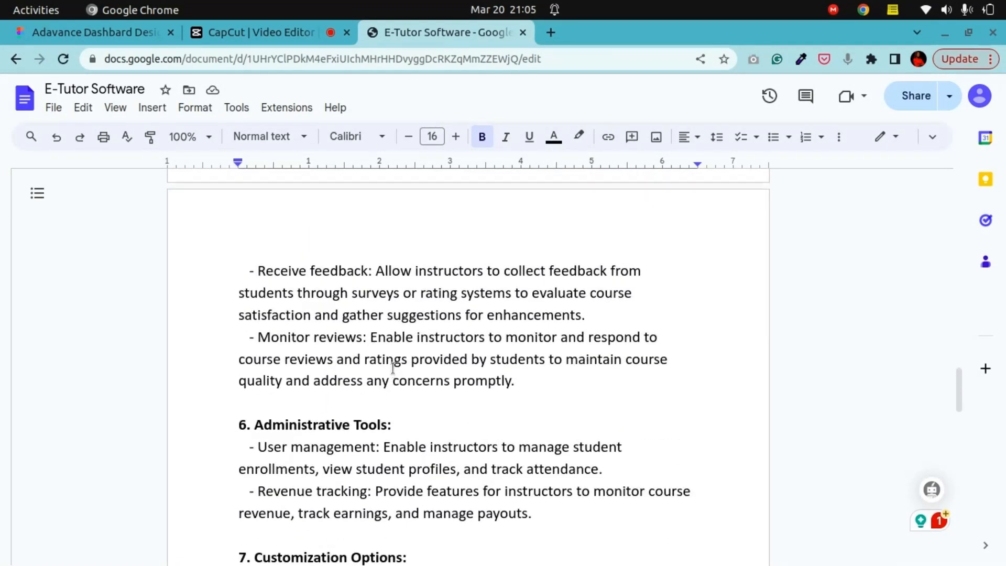
{"action": "scroll", "coordinate": [392, 366], "scroll_direction": "down", "scroll_amount": 4}
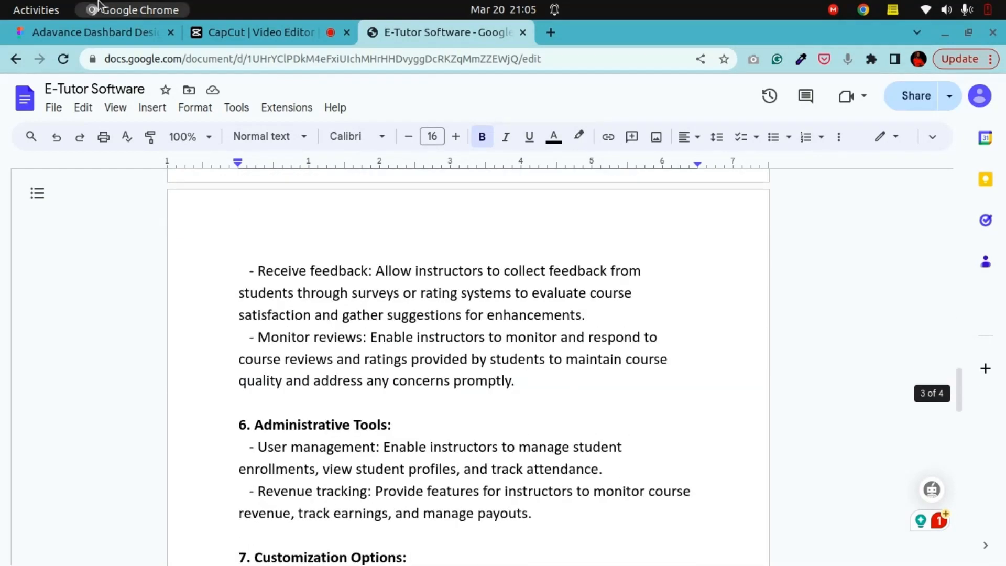
{"action": "left_click", "coordinate": [85, 28]}
{"action": "left_click_drag", "start_coordinate": [476, 284], "coordinate": [353, 265]}
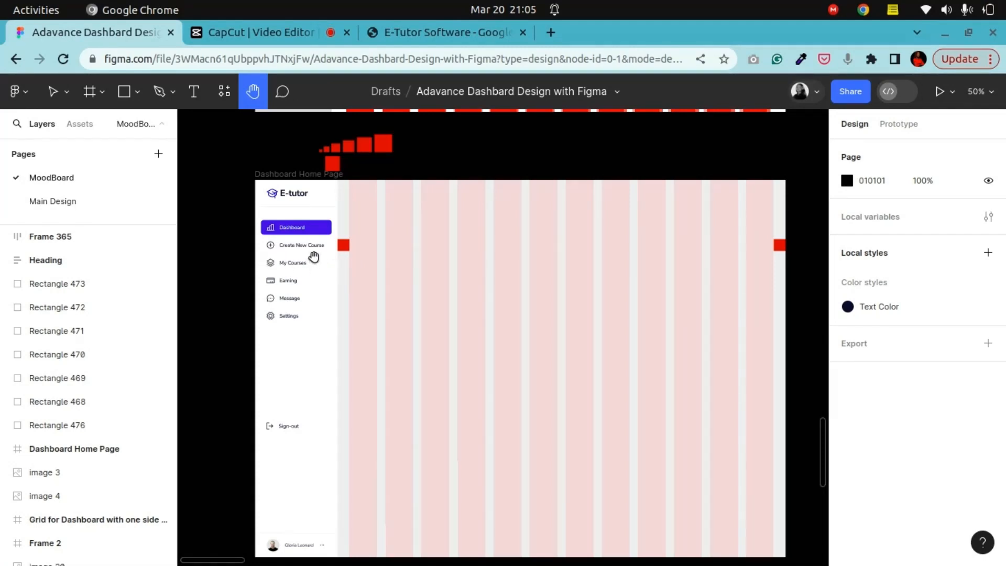
Step: Inspect the Dashboard Home Page sidebar navigation and the main content frame with its column grid up close
{"action": "left_click_drag", "start_coordinate": [312, 258], "coordinate": [361, 280]}
{"action": "scroll", "coordinate": [362, 281], "scroll_direction": "up", "scroll_amount": 5}
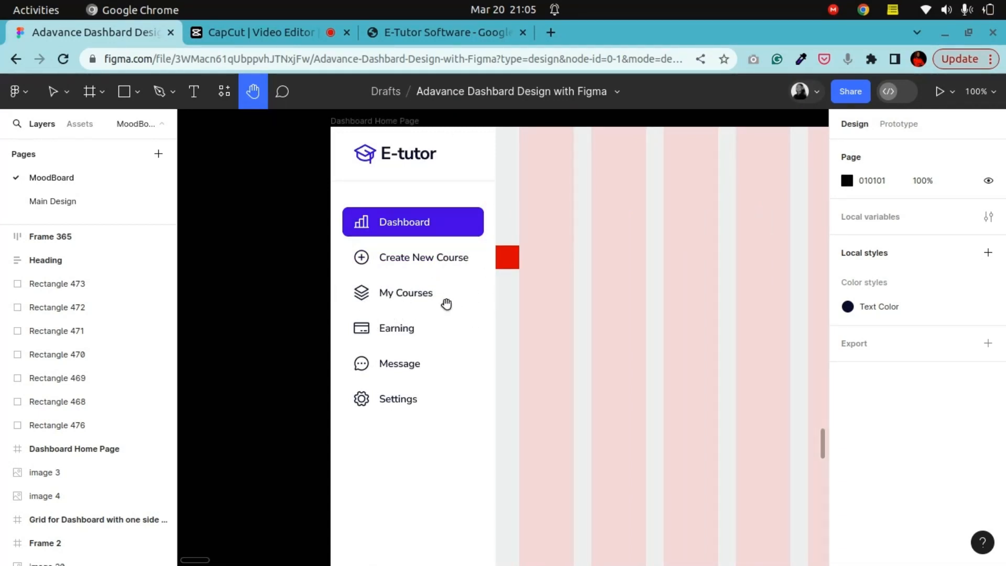
{"action": "left_click_drag", "start_coordinate": [435, 387], "coordinate": [418, 336]}
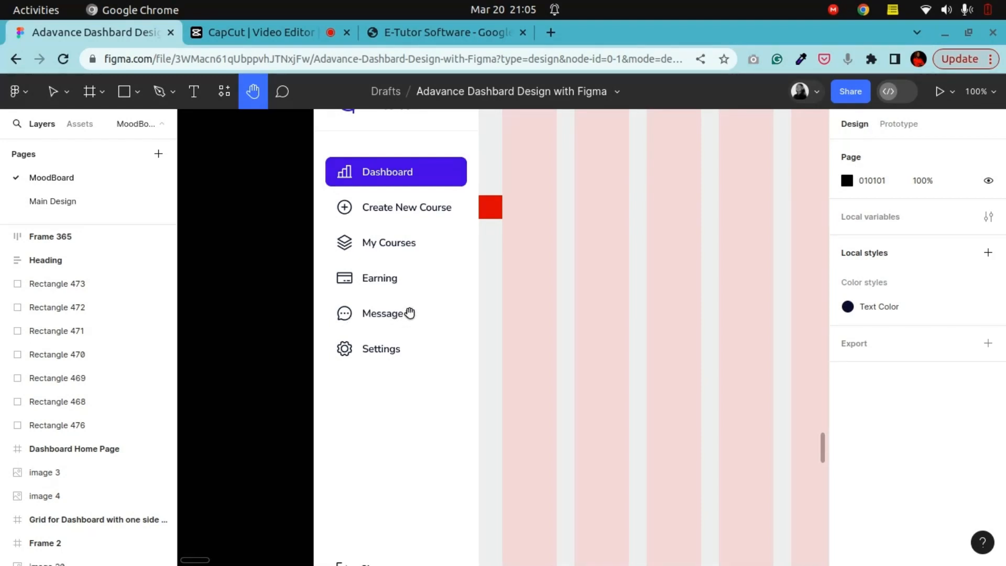
{"action": "left_click_drag", "start_coordinate": [497, 256], "coordinate": [375, 365]}
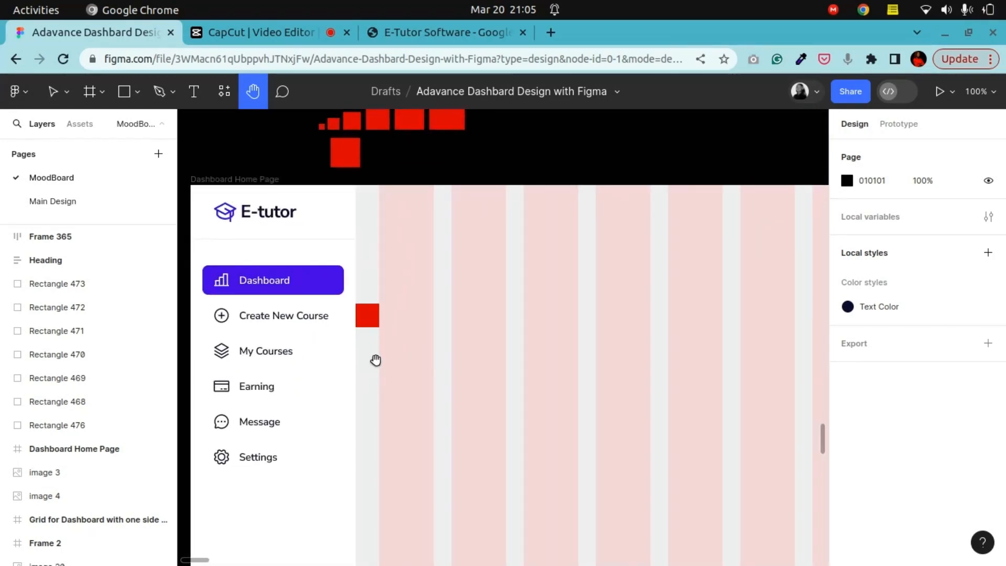
{"action": "left_click_drag", "start_coordinate": [510, 342], "coordinate": [400, 324]}
{"action": "key", "text": "minus"}
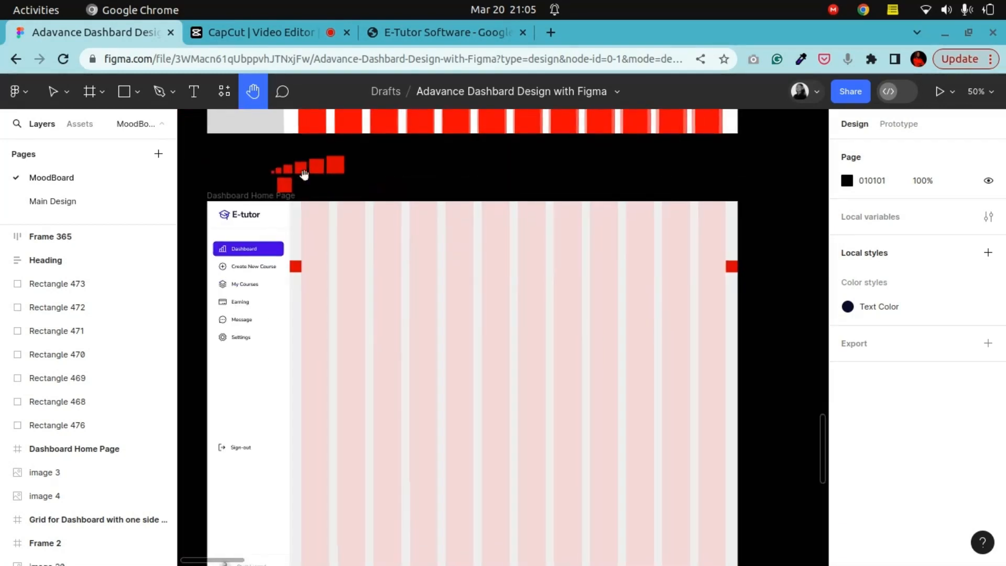
{"action": "left_click", "coordinate": [55, 93]}
{"action": "left_click", "coordinate": [404, 287]}
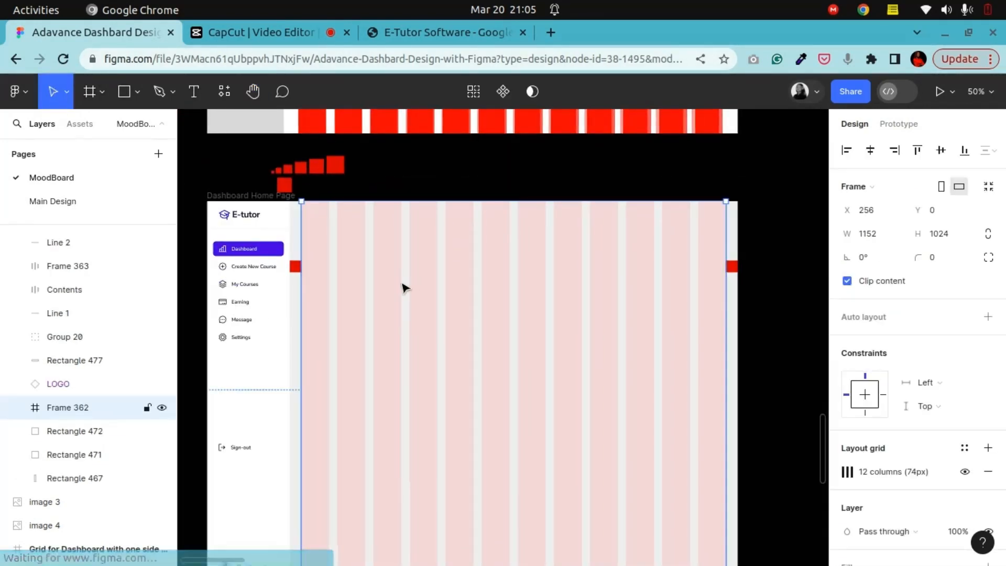
{"action": "left_click", "coordinate": [254, 94]}
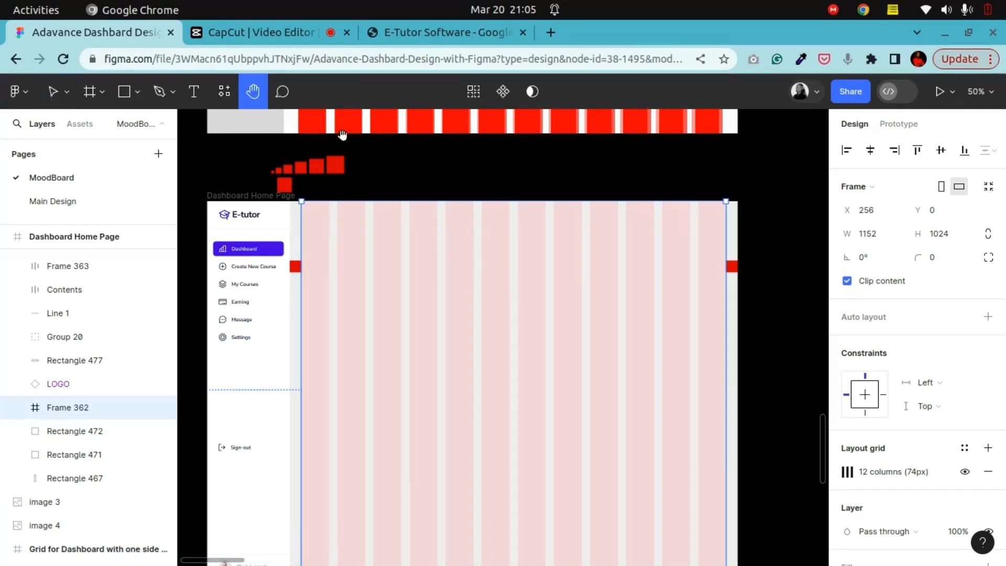
{"action": "left_click_drag", "start_coordinate": [266, 237], "coordinate": [379, 220]}
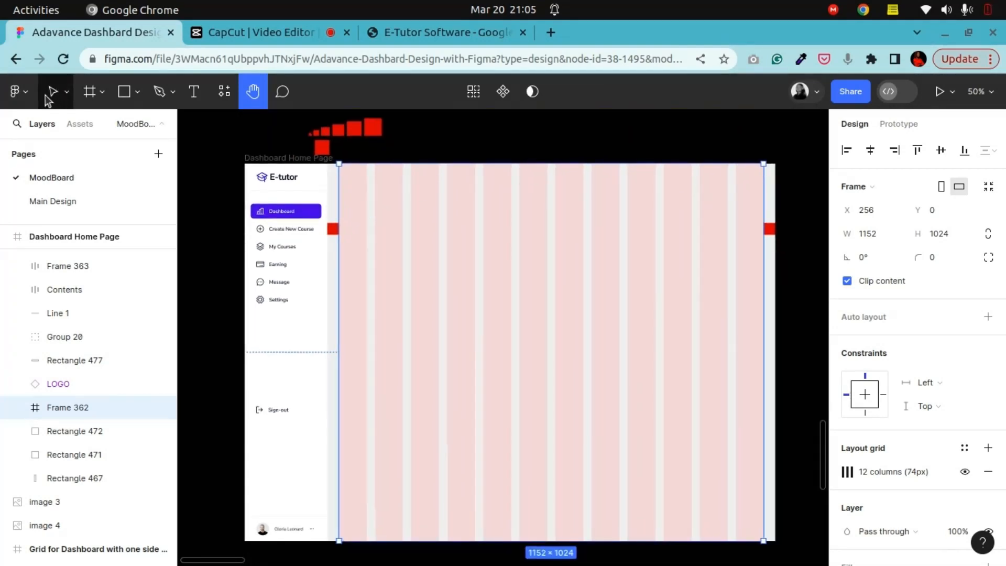
{"action": "left_click", "coordinate": [53, 93]}
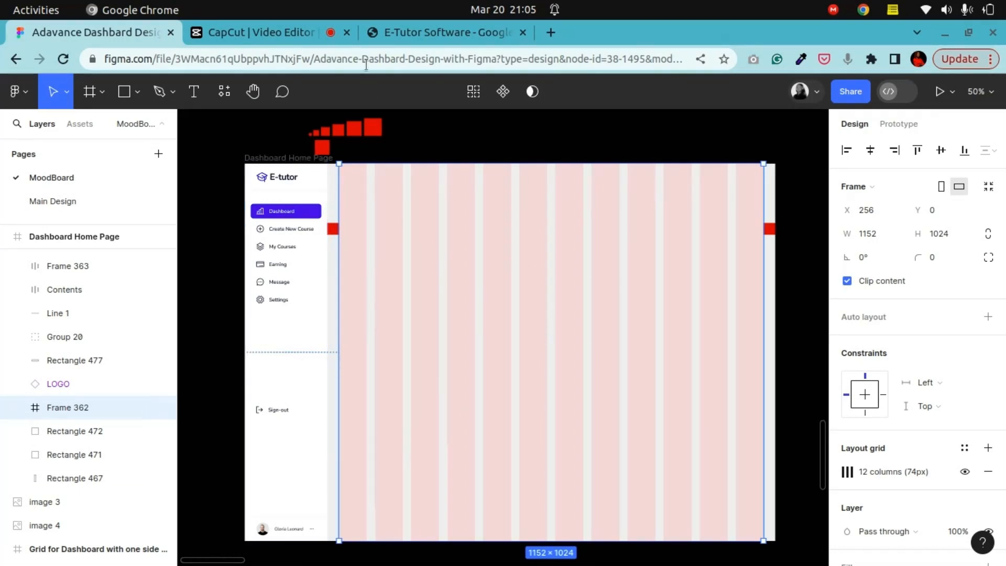
Step: Switch to the E-Tutor Software design brief and scroll through the instructor dashboard's key features
{"action": "left_click", "coordinate": [412, 26]}
{"action": "scroll", "coordinate": [451, 350], "scroll_direction": "up", "scroll_amount": 3}
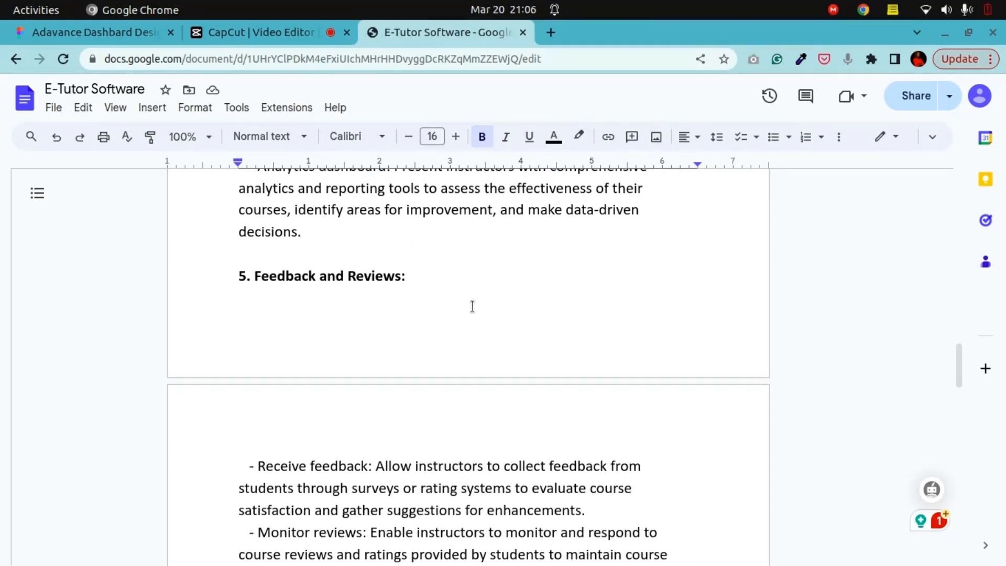
{"action": "scroll", "coordinate": [542, 313], "scroll_direction": "down", "scroll_amount": 8}
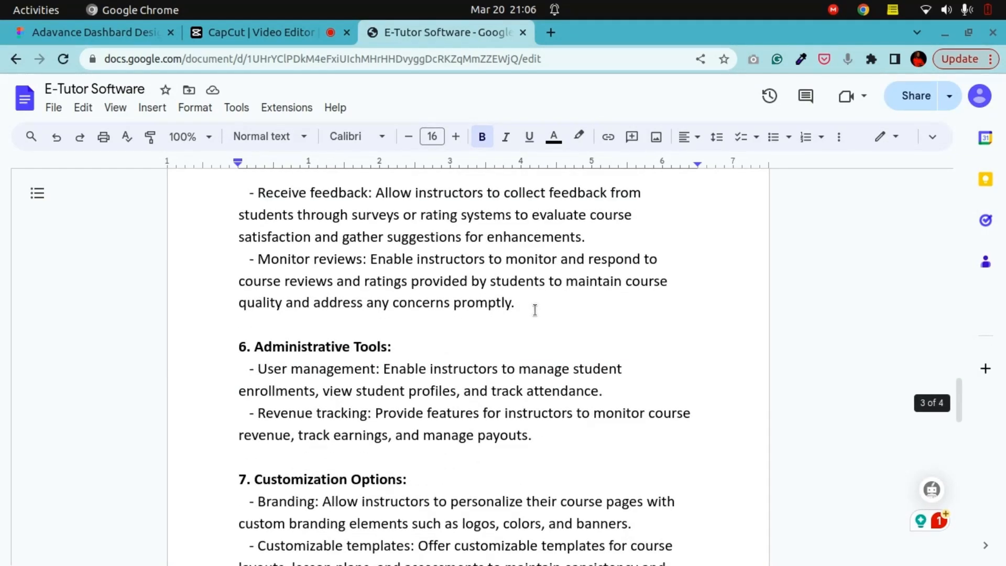
{"action": "scroll", "coordinate": [535, 309], "scroll_direction": "down", "scroll_amount": 3}
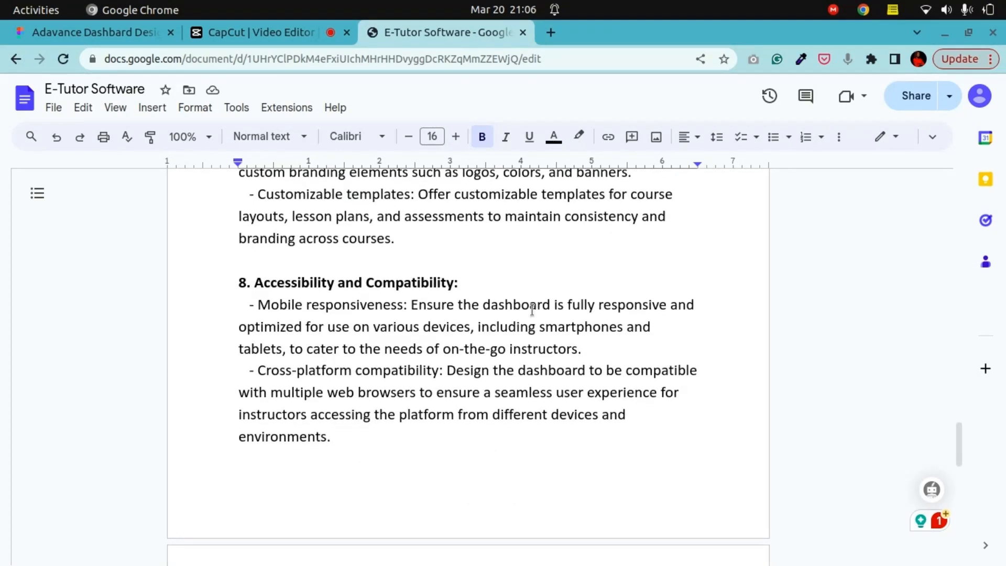
{"action": "scroll", "coordinate": [532, 309], "scroll_direction": "up", "scroll_amount": 10}
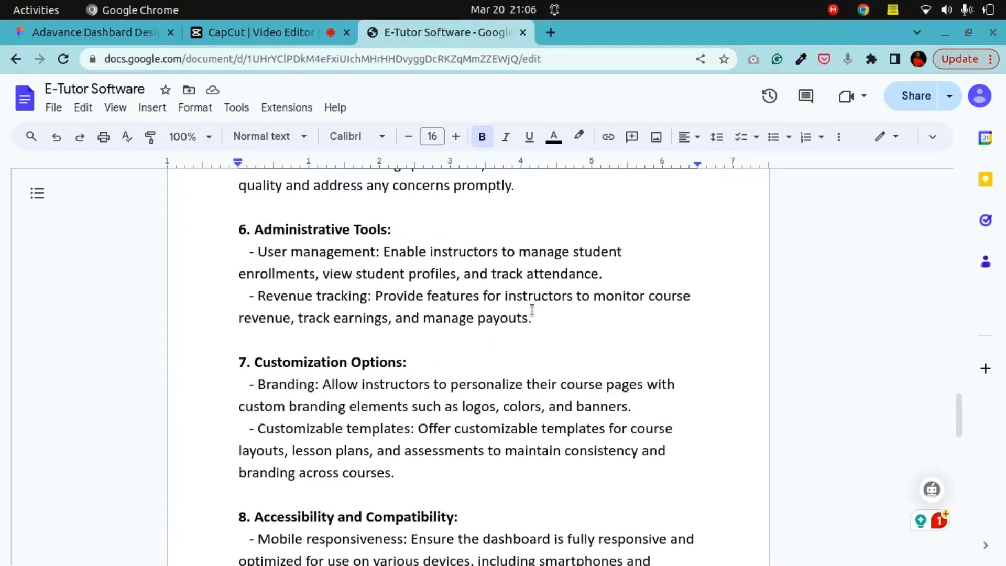
{"action": "scroll", "coordinate": [532, 309], "scroll_direction": "up", "scroll_amount": 5}
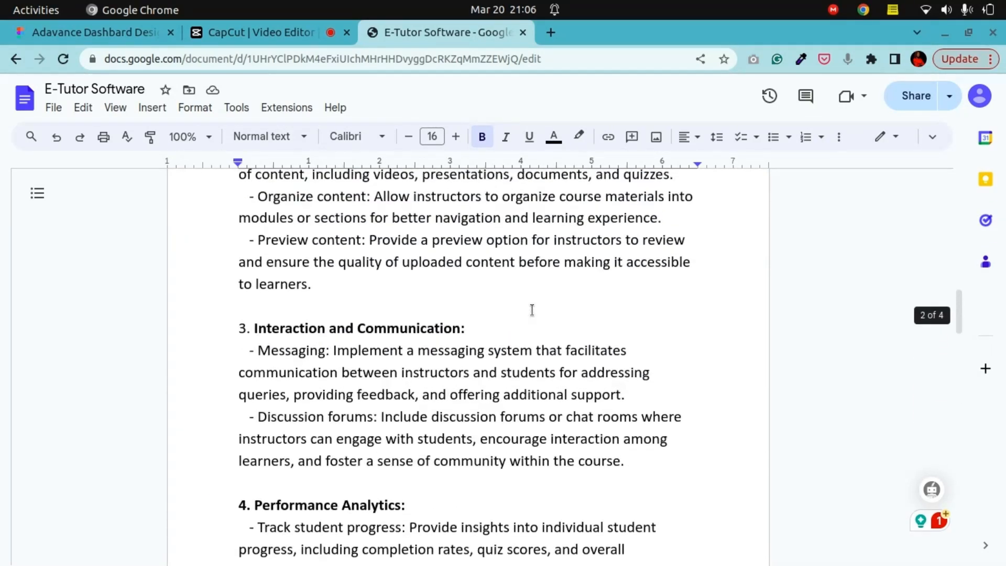
{"action": "scroll", "coordinate": [532, 309], "scroll_direction": "down", "scroll_amount": 15}
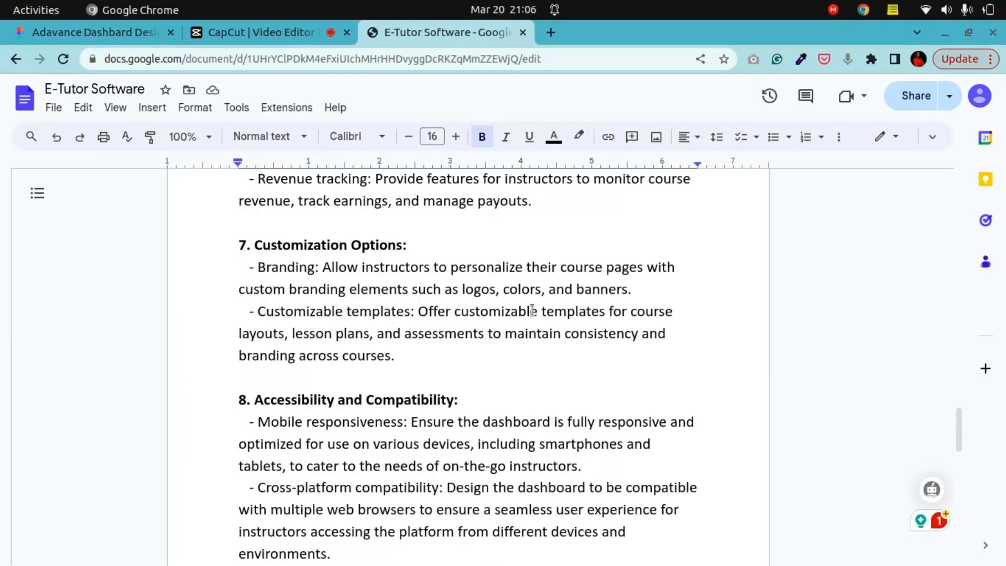
{"action": "scroll", "coordinate": [532, 310], "scroll_direction": "down", "scroll_amount": 9}
{"action": "scroll", "coordinate": [530, 310], "scroll_direction": "up", "scroll_amount": 1}
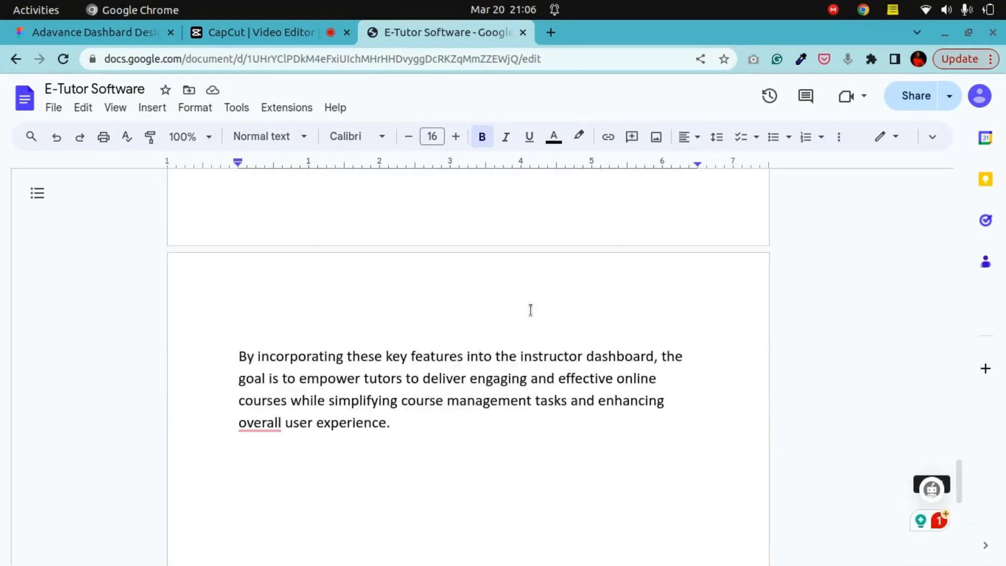
{"action": "scroll", "coordinate": [530, 310], "scroll_direction": "up", "scroll_amount": 15}
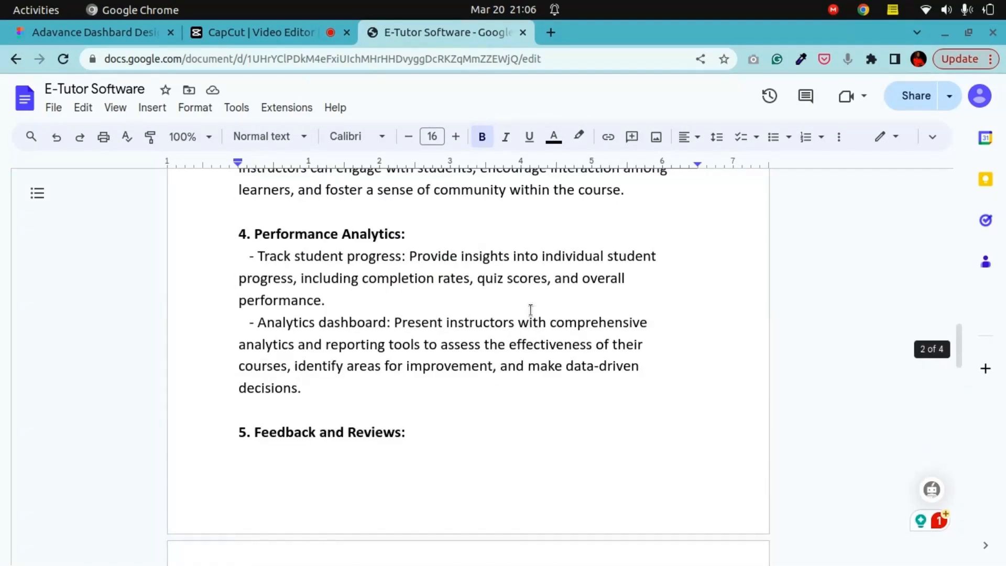
{"action": "scroll", "coordinate": [530, 310], "scroll_direction": "up", "scroll_amount": 10}
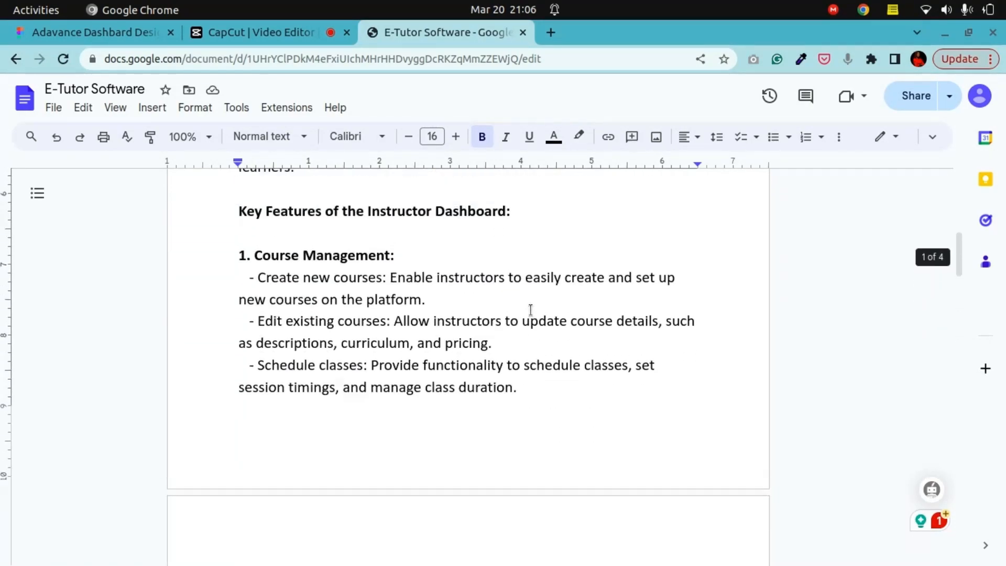
{"action": "scroll", "coordinate": [530, 310], "scroll_direction": "up", "scroll_amount": 9}
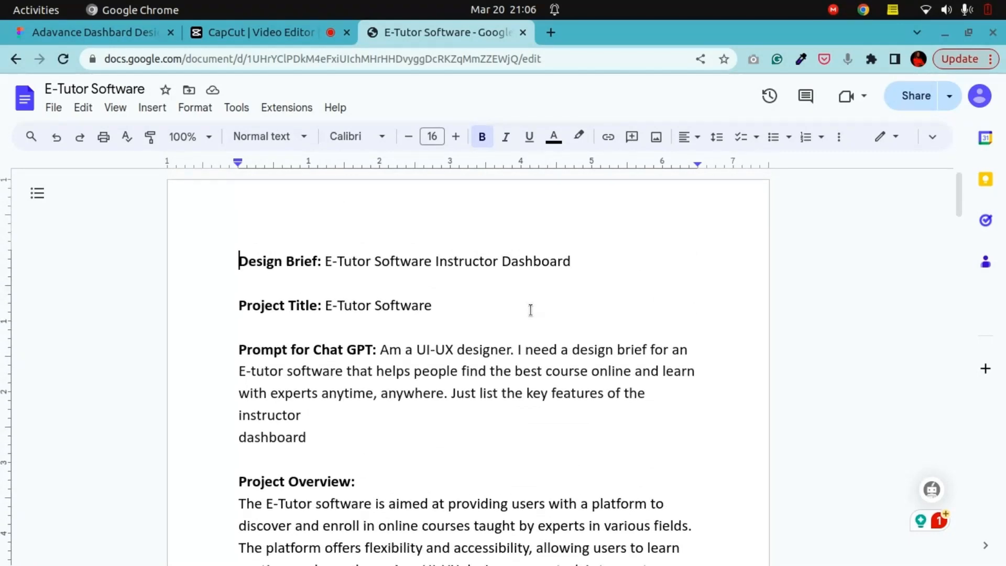
{"action": "scroll", "coordinate": [530, 309], "scroll_direction": "down", "scroll_amount": 9}
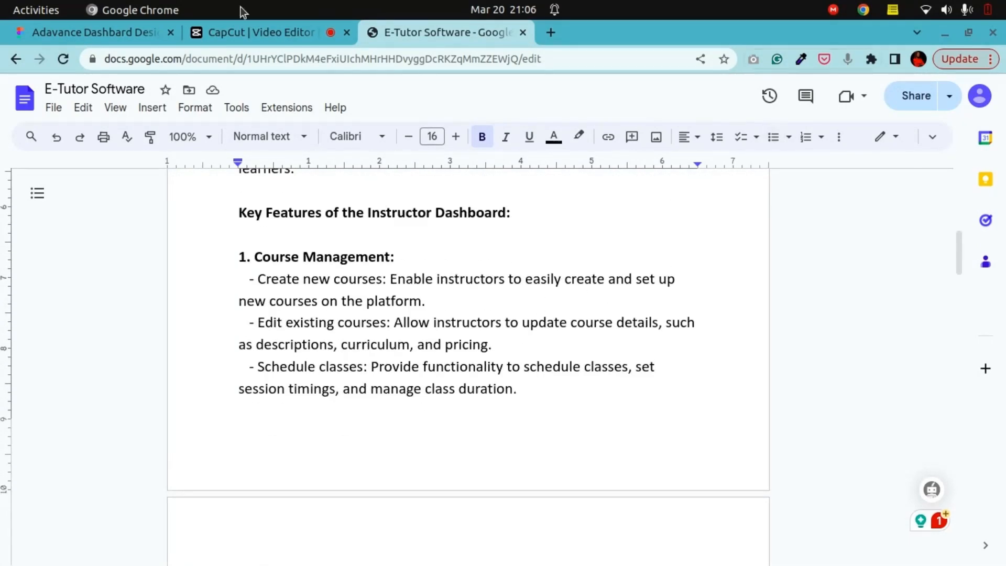
Step: Return to the design file and copy the Dashboard heading and search bar header from the reference dashboard frame
{"action": "left_click", "coordinate": [85, 41]}
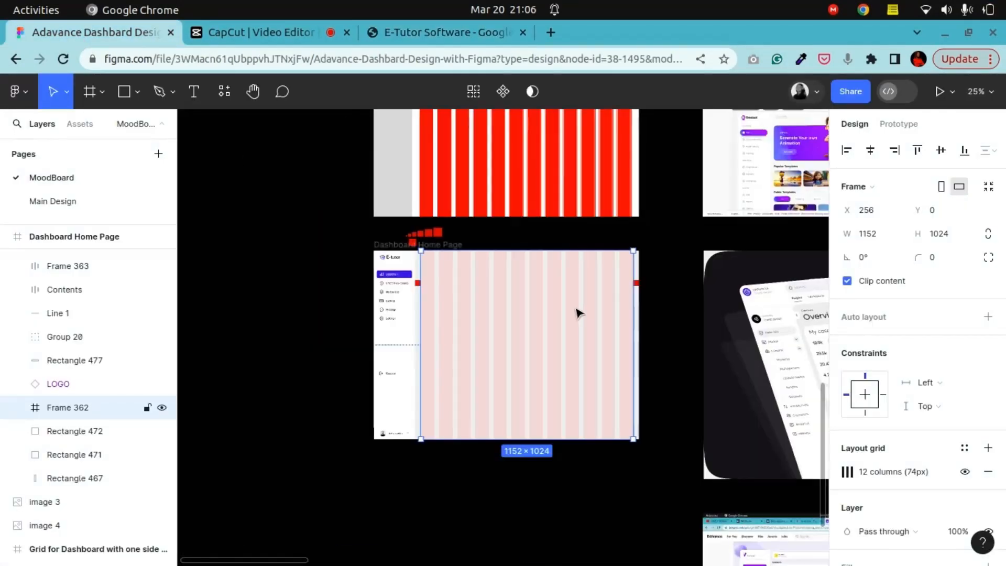
{"action": "key", "text": "minus"}
{"action": "left_click", "coordinate": [249, 93]}
{"action": "left_click_drag", "start_coordinate": [669, 252], "coordinate": [360, 420]}
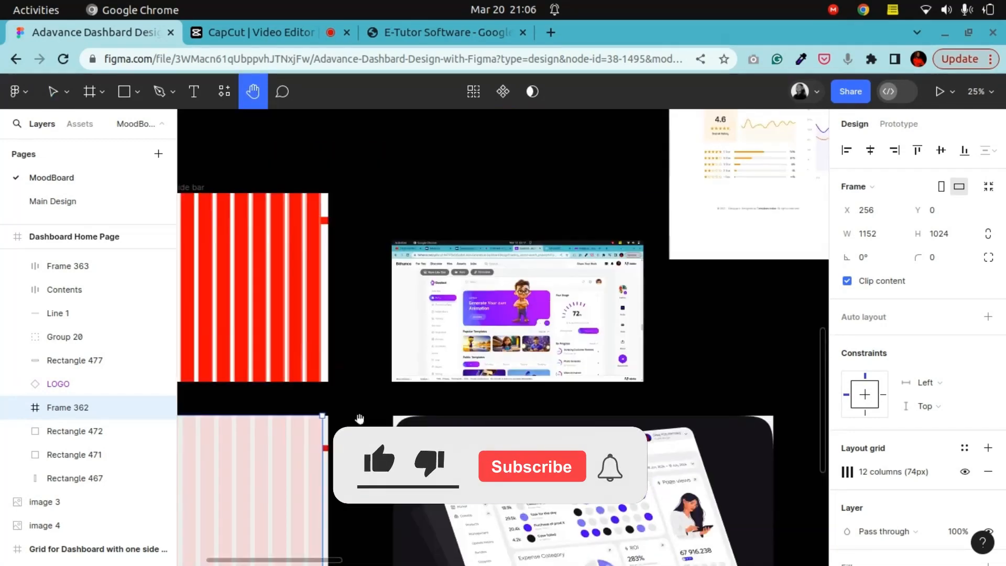
{"action": "left_click_drag", "start_coordinate": [670, 230], "coordinate": [405, 357]}
{"action": "left_click_drag", "start_coordinate": [623, 227], "coordinate": [545, 385]}
{"action": "left_click_drag", "start_coordinate": [421, 246], "coordinate": [466, 288]}
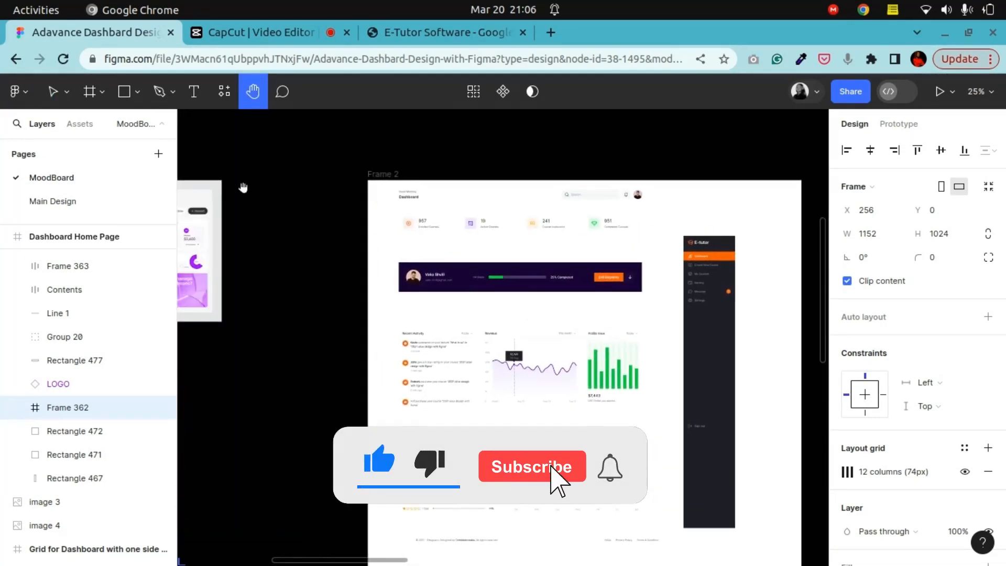
{"action": "left_click", "coordinate": [52, 93]}
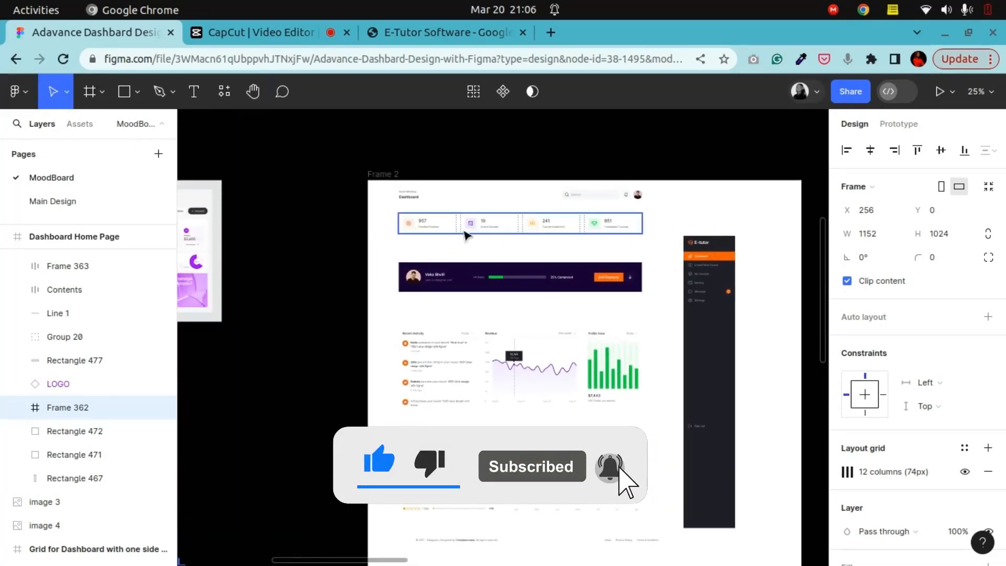
{"action": "left_click", "coordinate": [419, 196]}
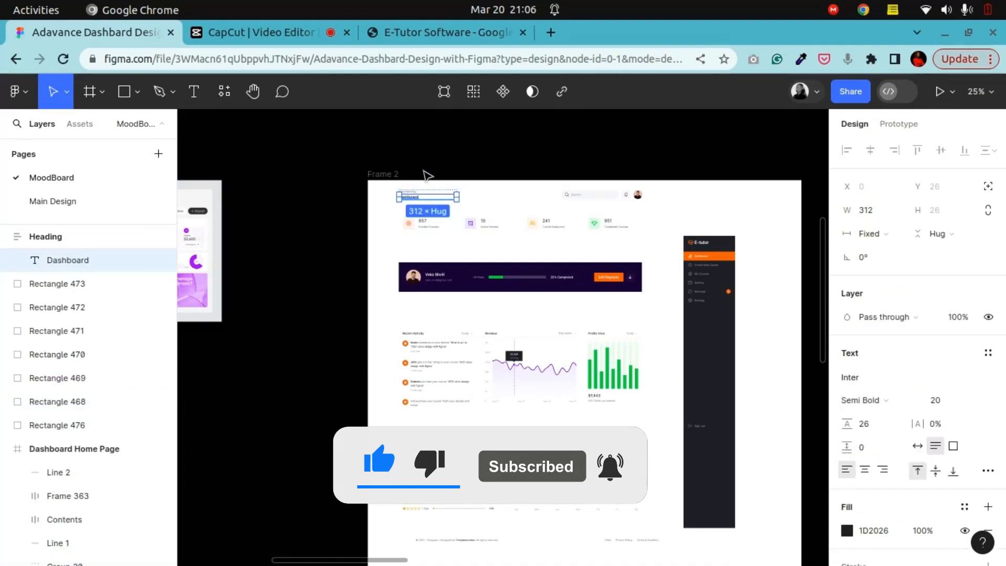
{"action": "left_click", "coordinate": [415, 188]}
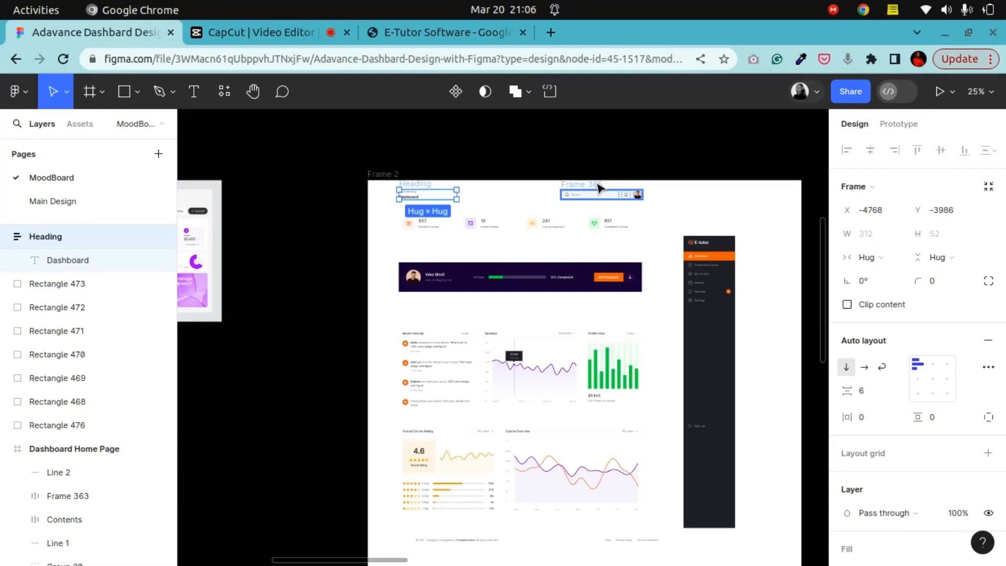
{"action": "left_click", "coordinate": [599, 187], "text": "shift"}
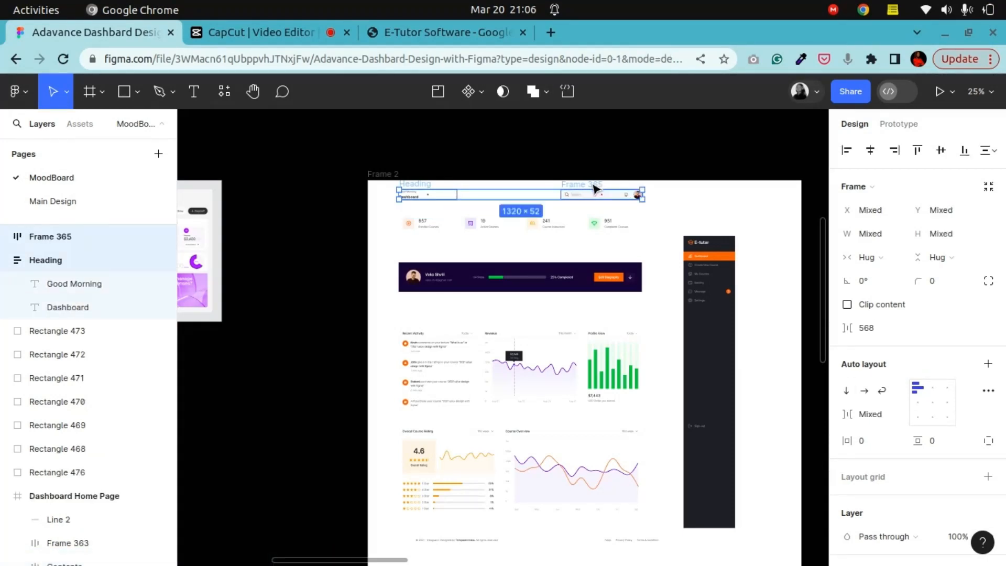
{"action": "right_click", "coordinate": [594, 188]}
{"action": "left_click", "coordinate": [591, 125]}
Step: Browse the canvas and zoom into the reference dashboard's activity and revenue sections
{"action": "left_click", "coordinate": [254, 92]}
{"action": "left_click_drag", "start_coordinate": [316, 444], "coordinate": [520, 345]}
{"action": "key", "text": "ctrl+plus"}
{"action": "left_click_drag", "start_coordinate": [363, 414], "coordinate": [292, 422]}
{"action": "key", "text": "ctrl+minus"}
{"action": "key", "text": "ctrl+minus"}
{"action": "left_click_drag", "start_coordinate": [528, 285], "coordinate": [303, 490]}
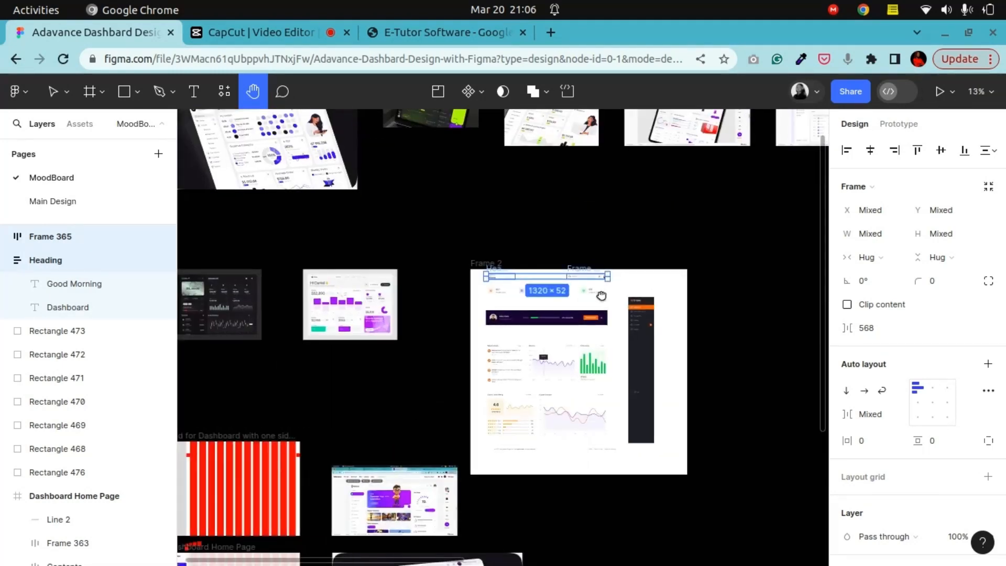
{"action": "left_click_drag", "start_coordinate": [601, 296], "coordinate": [555, 285]}
{"action": "key", "text": "ctrl+plus"}
{"action": "key", "text": "ctrl+plus"}
{"action": "left_click_drag", "start_coordinate": [628, 372], "coordinate": [608, 291]}
{"action": "key", "text": "ctrl+minus"}
{"action": "key", "text": "ctrl+minus"}
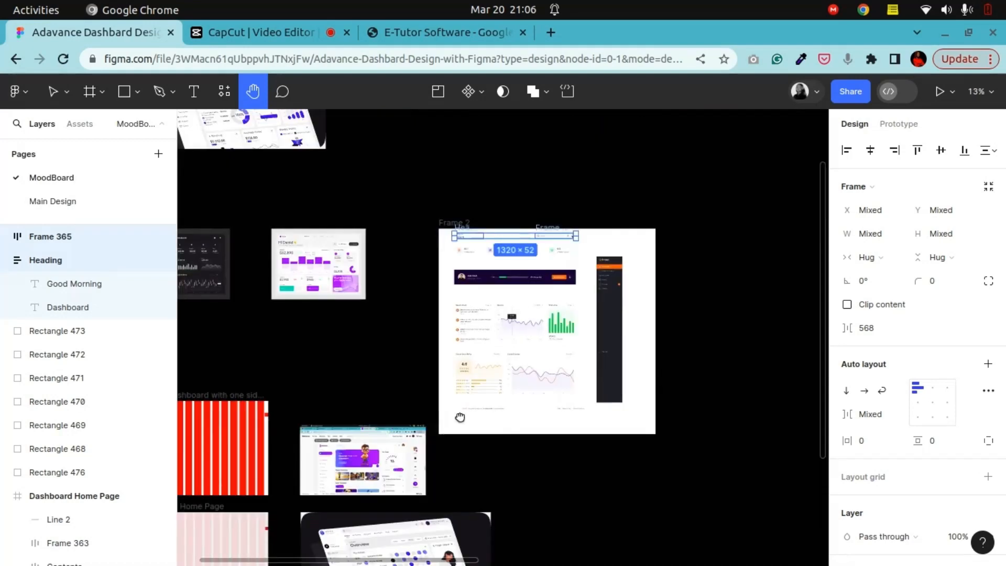
{"action": "left_click_drag", "start_coordinate": [466, 421], "coordinate": [599, 362]}
{"action": "left_click_drag", "start_coordinate": [705, 286], "coordinate": [626, 359]}
{"action": "key", "text": "ctrl+plus"}
{"action": "key", "text": "ctrl+plus"}
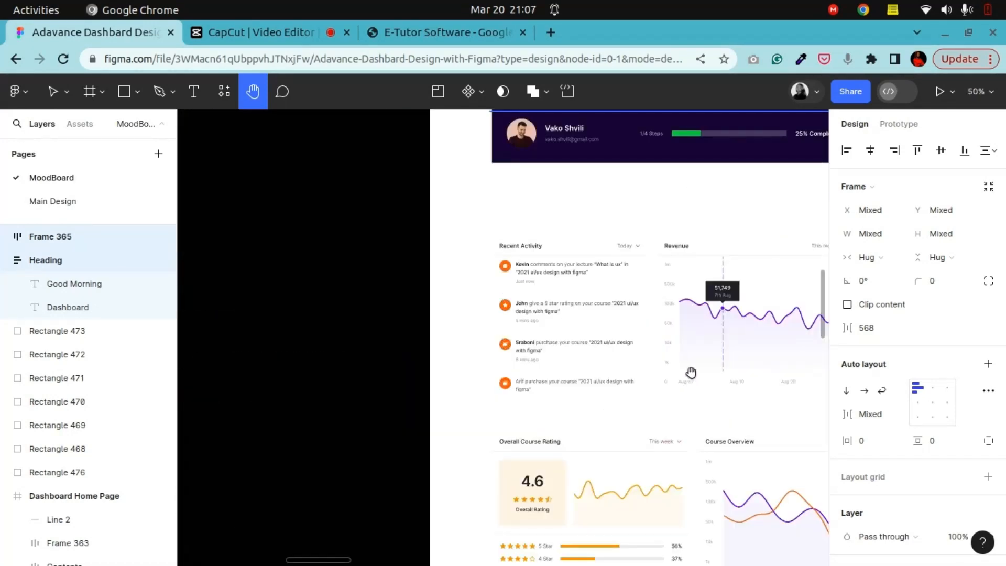
{"action": "left_click_drag", "start_coordinate": [691, 372], "coordinate": [512, 328]}
{"action": "key", "text": "ctrl+plus"}
{"action": "left_click_drag", "start_coordinate": [604, 287], "coordinate": [632, 372]}
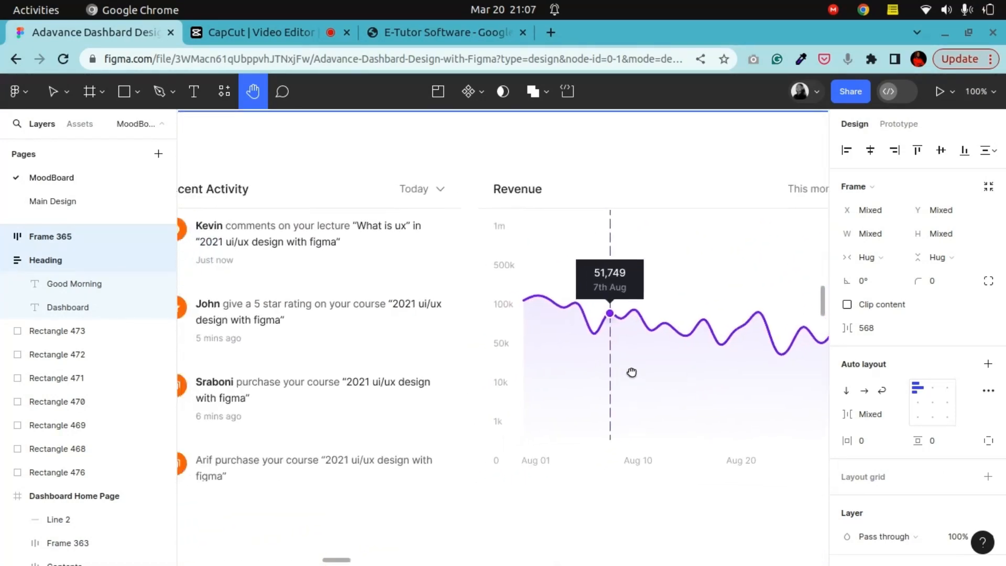
{"action": "key", "text": "ctrl+minus"}
{"action": "key", "text": "ctrl+minus"}
{"action": "left_click_drag", "start_coordinate": [537, 384], "coordinate": [521, 368]}
{"action": "key", "text": "ctrl+plus"}
{"action": "key", "text": "ctrl+plus"}
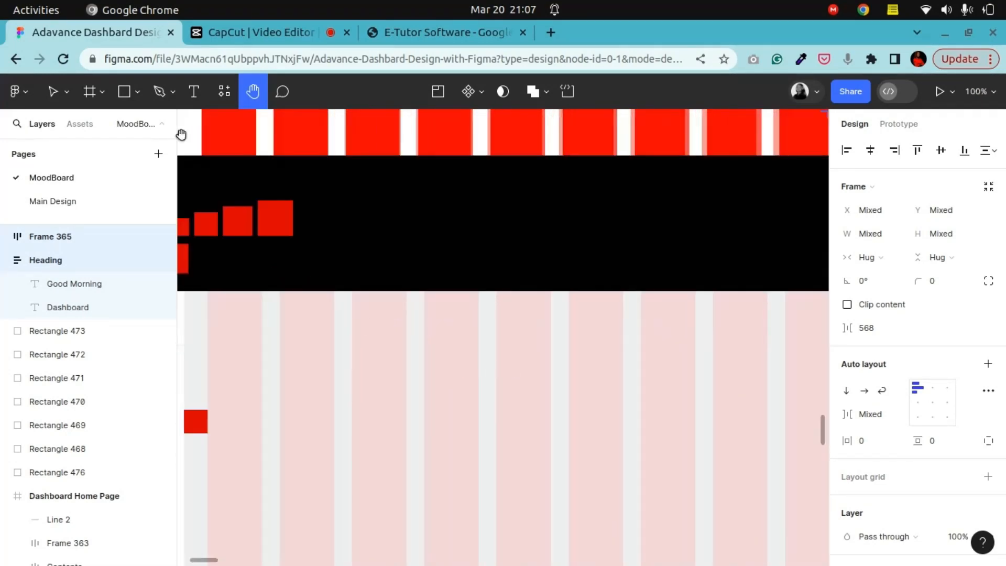
Step: Paste the copied heading and search header onto the canvas just above the Dashboard Home Page frame
{"action": "left_click", "coordinate": [53, 92]}
{"action": "left_click", "coordinate": [381, 212]}
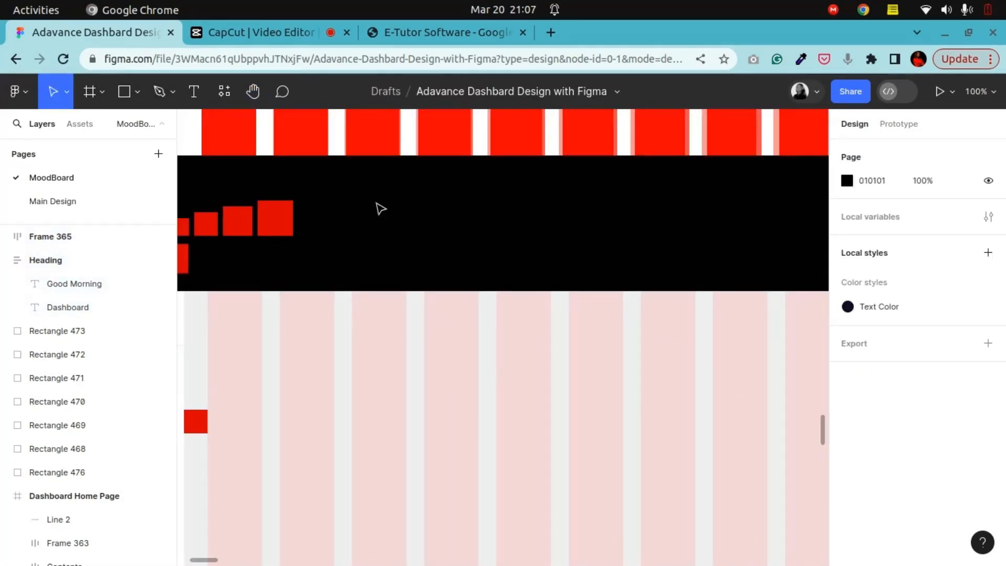
{"action": "right_click", "coordinate": [380, 209]}
{"action": "left_click", "coordinate": [388, 215]}
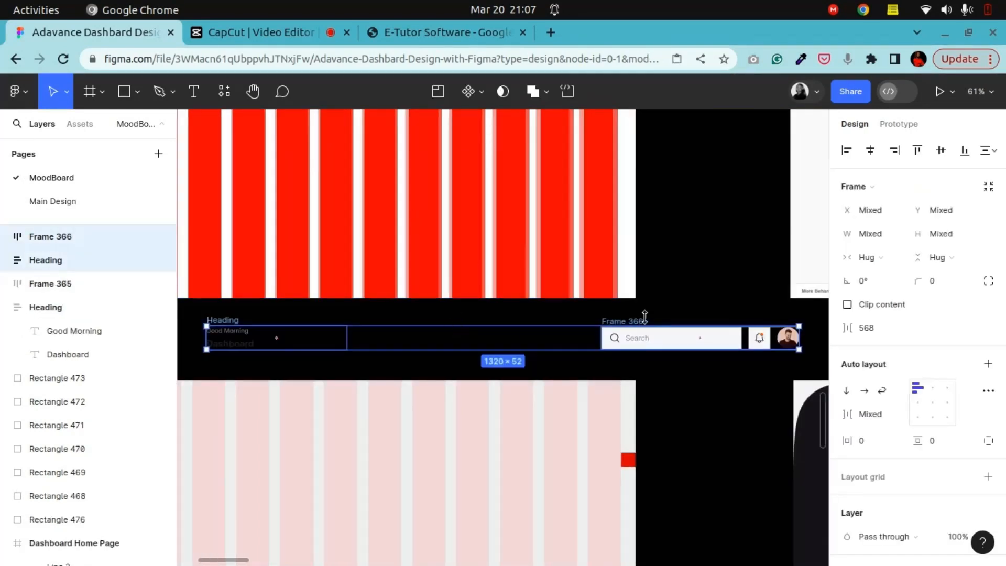
{"action": "left_click", "coordinate": [684, 295]}
{"action": "left_click", "coordinate": [253, 92]}
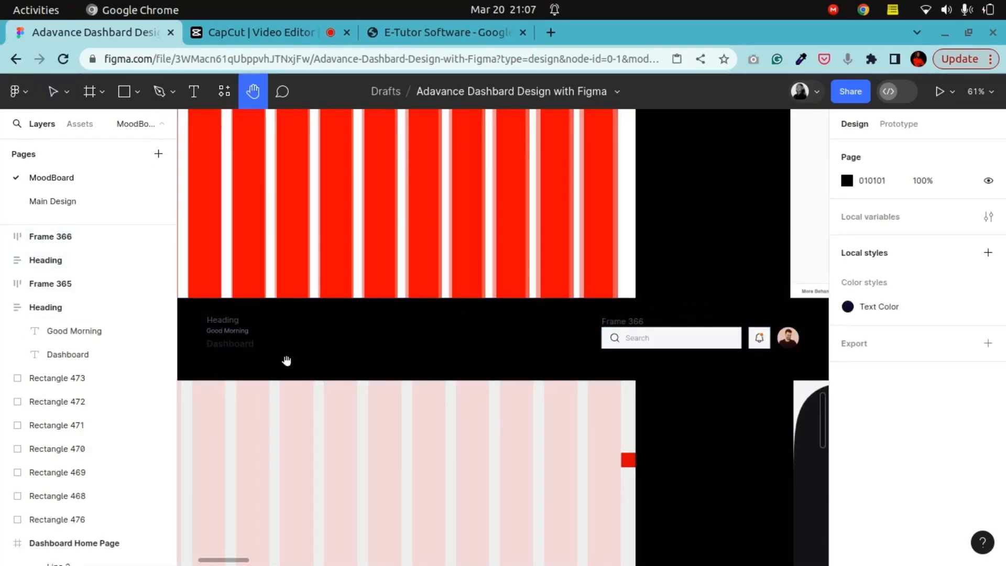
{"action": "left_click_drag", "start_coordinate": [285, 359], "coordinate": [513, 226]}
{"action": "left_click_drag", "start_coordinate": [339, 228], "coordinate": [497, 285]}
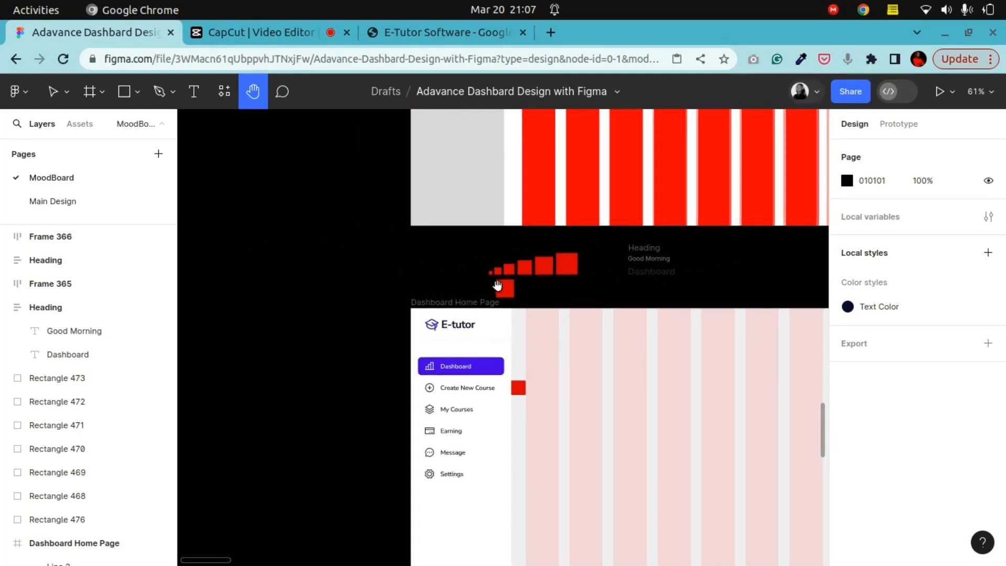
Step: Move the 24 px red spacer square into the top-left corner of the Dashboard Home Page frame and set its height to 24
{"action": "key", "text": "ctrl+plus"}
{"action": "key", "text": "ctrl+plus"}
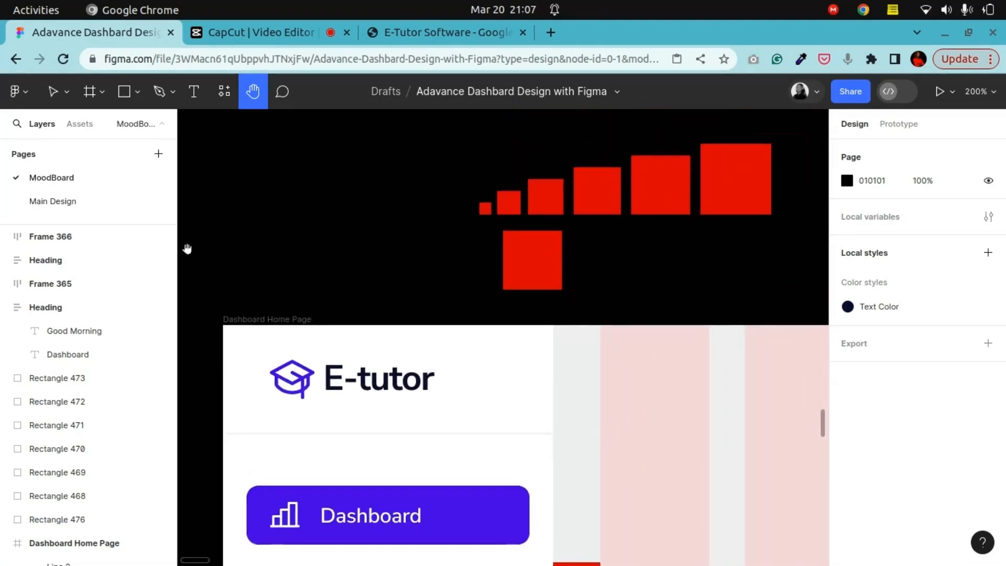
{"action": "left_click", "coordinate": [50, 93]}
{"action": "left_click", "coordinate": [542, 202]}
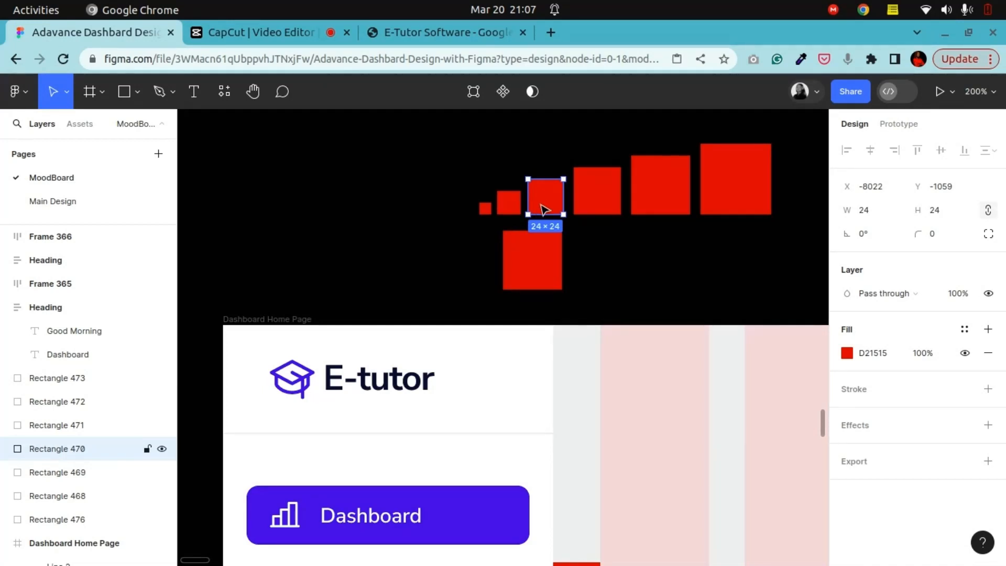
{"action": "left_click_drag", "start_coordinate": [544, 208], "coordinate": [299, 361]}
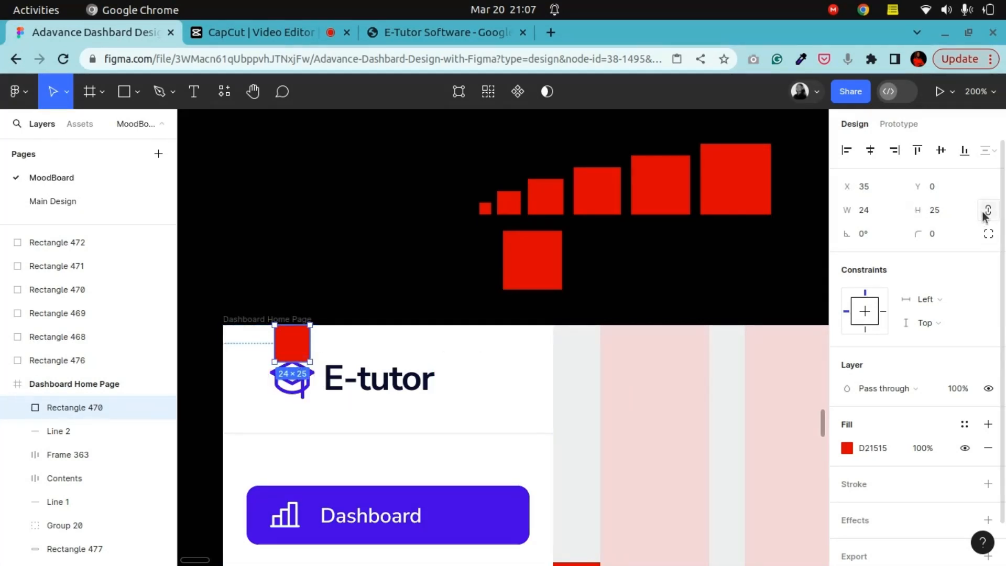
{"action": "left_click", "coordinate": [950, 216]}
{"action": "type", "text": "24"}
{"action": "key", "text": "Return"}
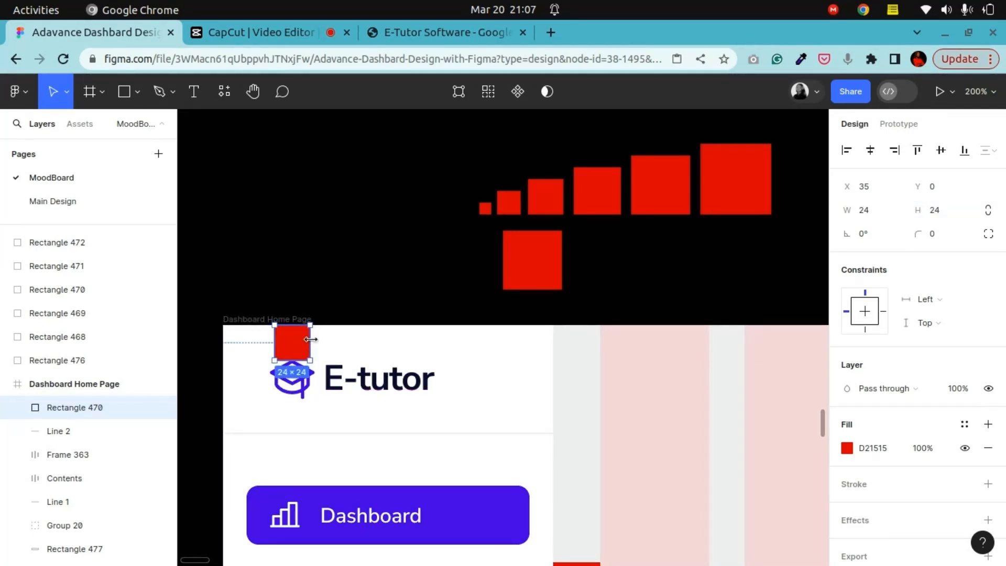
Step: Stretch the spacer rectangle across the top of the frame to 1405 px wide
{"action": "left_click_drag", "start_coordinate": [310, 340], "coordinate": [665, 353]}
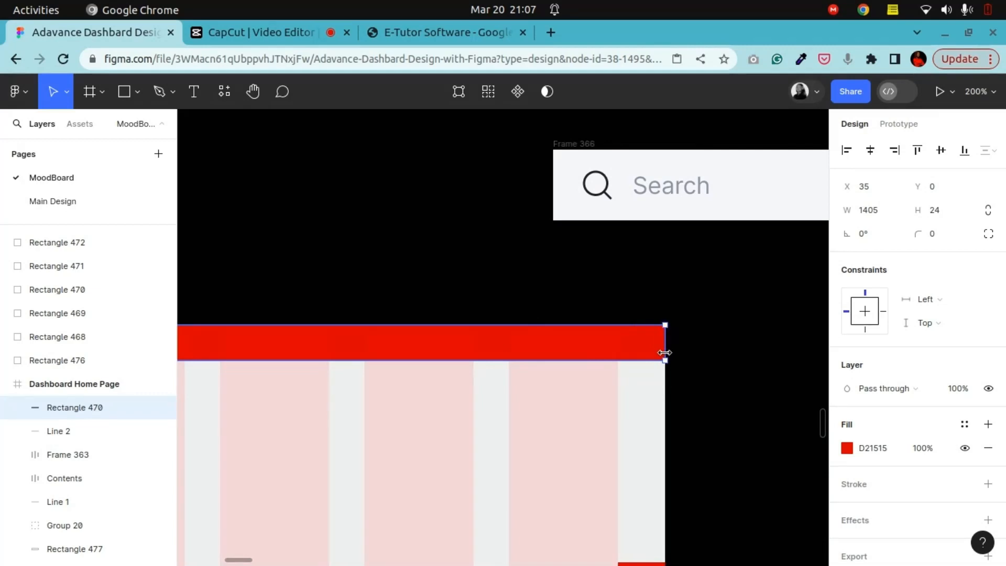
{"action": "key", "text": "shift+0"}
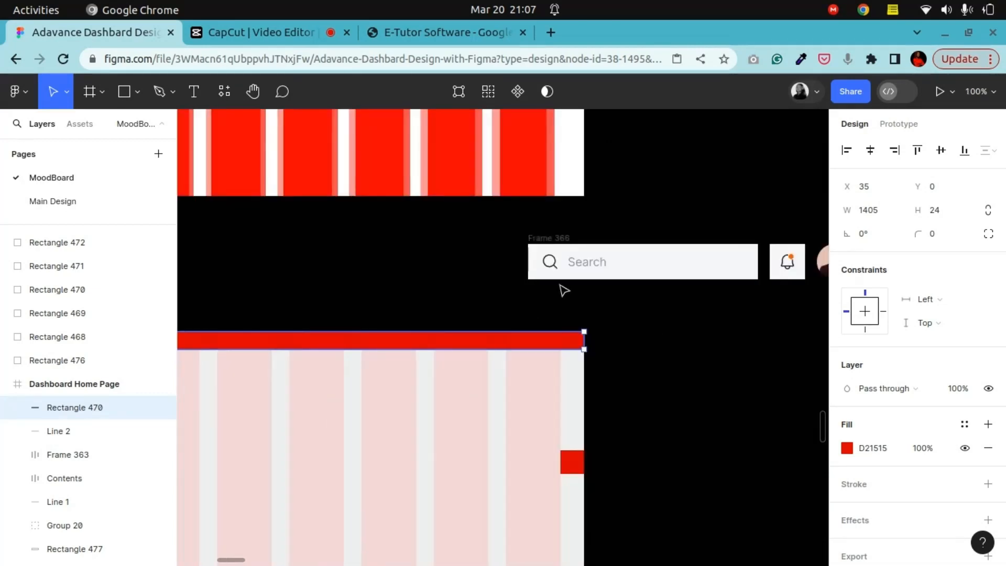
{"action": "left_click", "coordinate": [253, 92]}
{"action": "left_click_drag", "start_coordinate": [334, 327], "coordinate": [571, 277]}
{"action": "left_click_drag", "start_coordinate": [324, 300], "coordinate": [587, 272]}
{"action": "left_click_drag", "start_coordinate": [320, 280], "coordinate": [461, 276]}
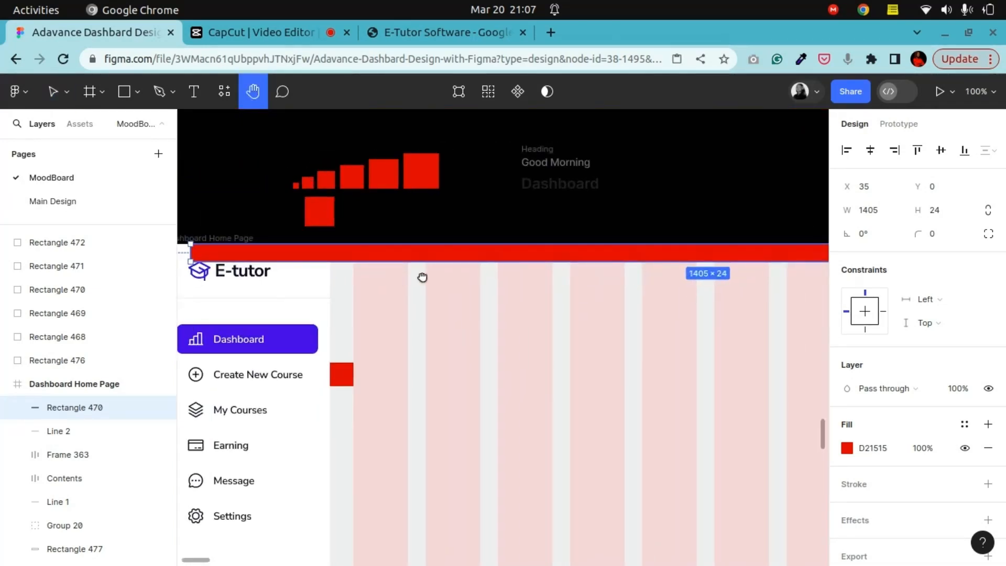
{"action": "left_click_drag", "start_coordinate": [397, 280], "coordinate": [465, 273]}
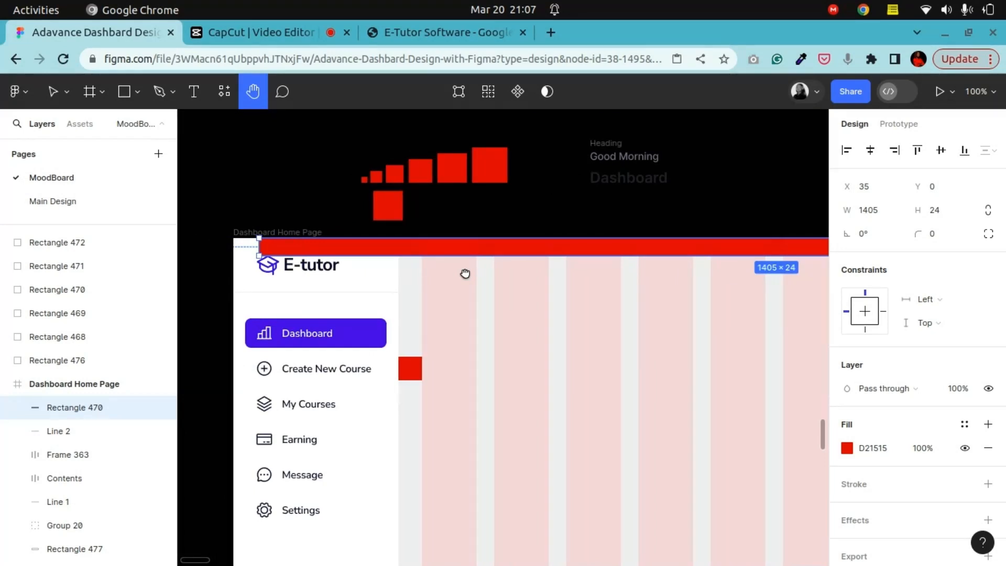
Step: Move the pasted Heading group into the frame just below the top spacer and narrow it to 112 px wide
{"action": "left_click", "coordinate": [53, 92]}
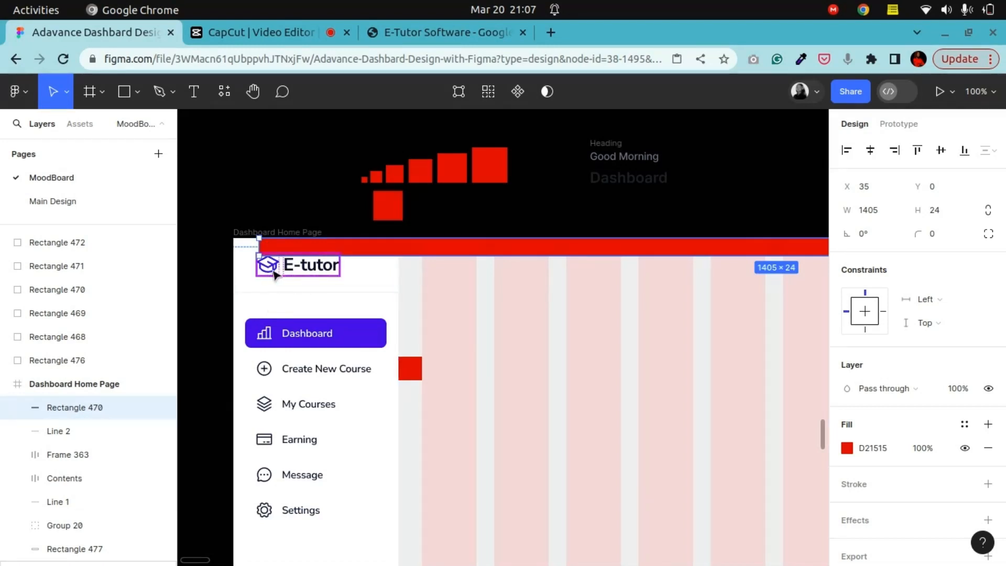
{"action": "left_click", "coordinate": [633, 143]}
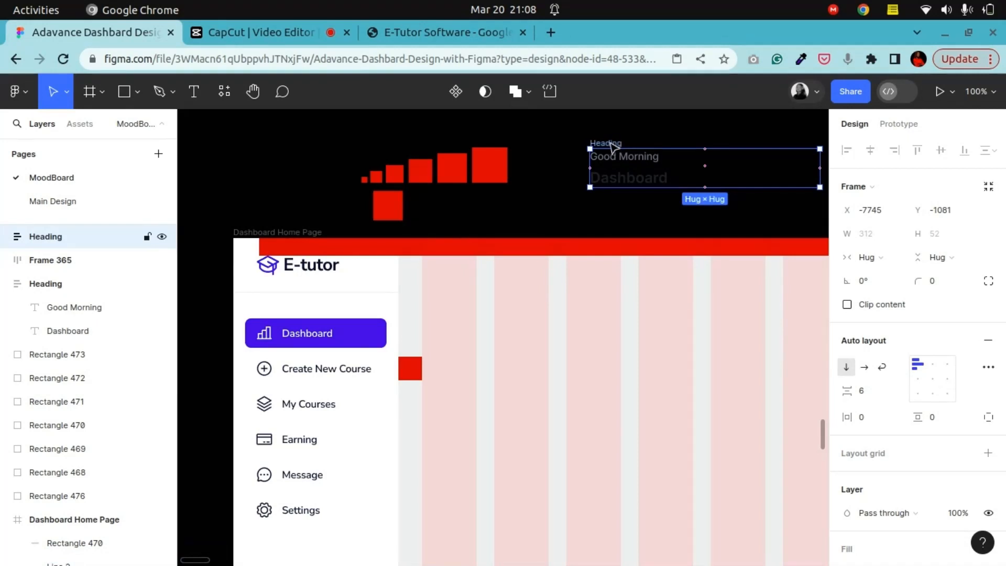
{"action": "left_click_drag", "start_coordinate": [613, 146], "coordinate": [440, 248]}
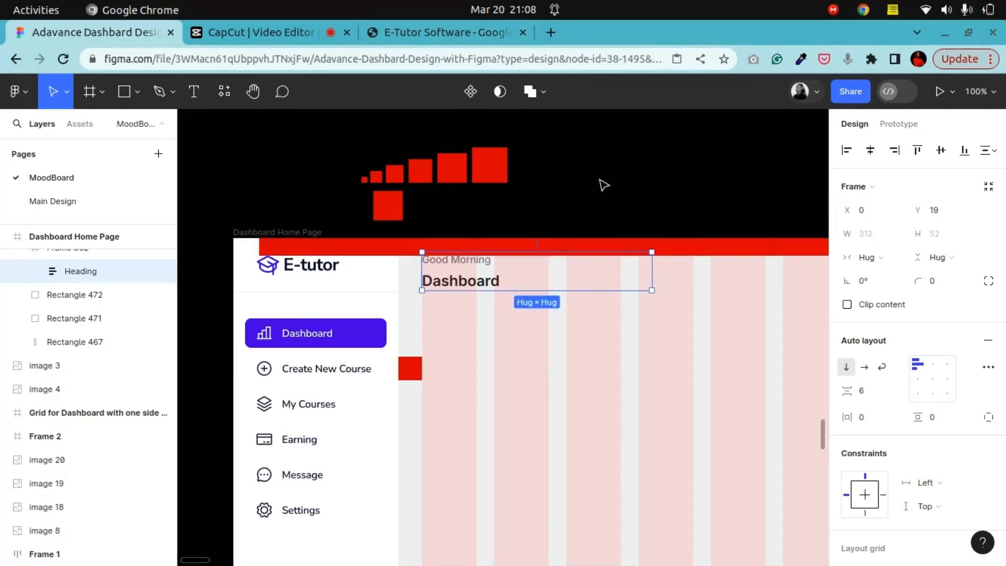
{"action": "left_click_drag", "start_coordinate": [653, 275], "coordinate": [505, 273]}
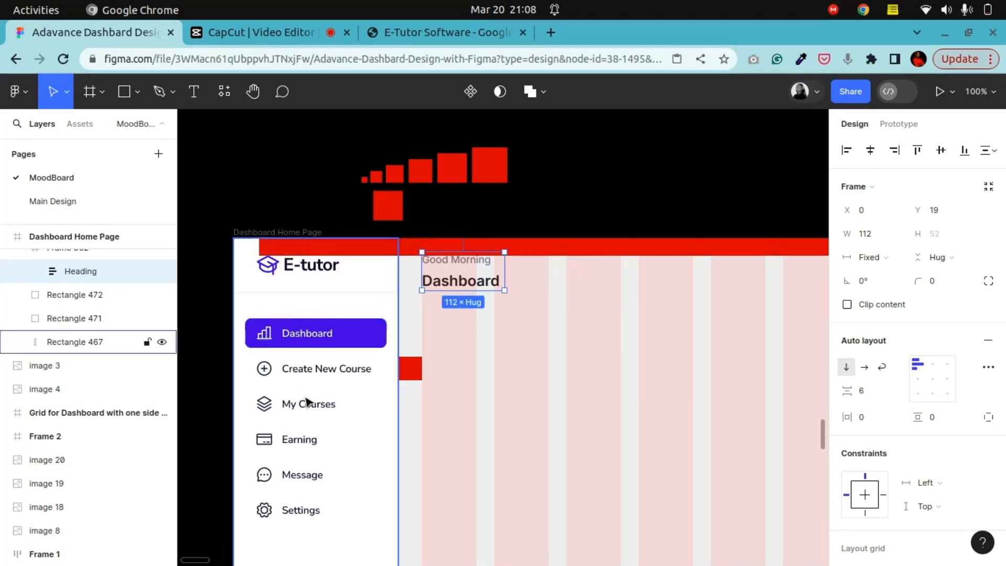
Step: Inspect the sidebar from top to bottom and check the font used by the Create New Course label
{"action": "scroll", "coordinate": [308, 404], "scroll_direction": "down", "scroll_amount": 7}
{"action": "scroll", "coordinate": [308, 404], "scroll_direction": "up", "scroll_amount": 3}
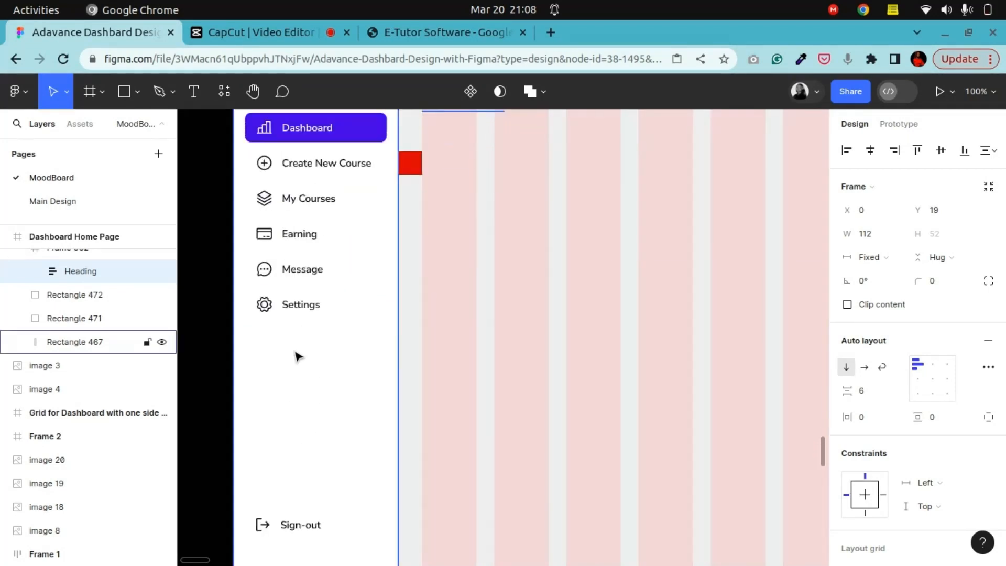
{"action": "scroll", "coordinate": [296, 314], "scroll_direction": "down", "scroll_amount": 3}
{"action": "scroll", "coordinate": [297, 309], "scroll_direction": "down", "scroll_amount": 7}
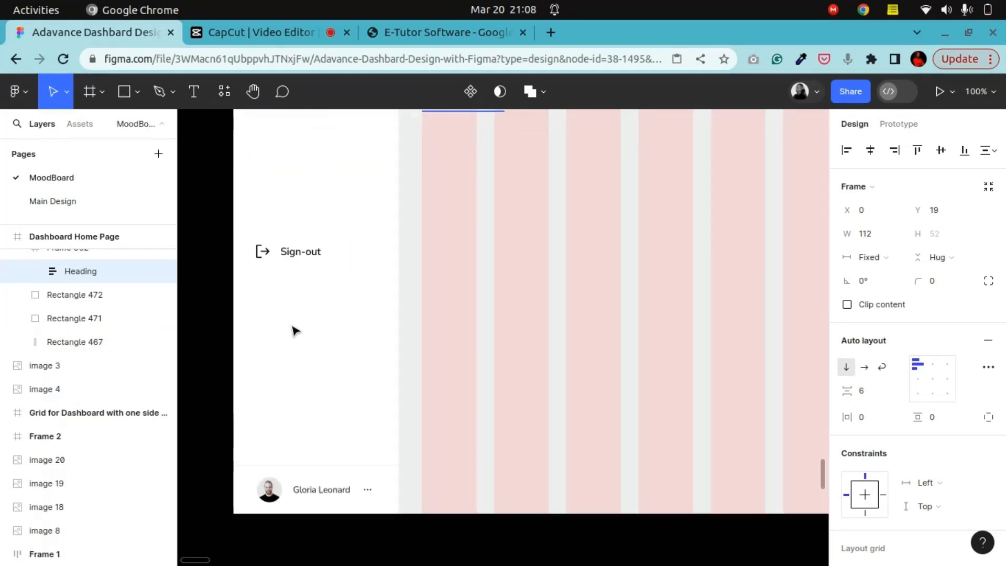
{"action": "scroll", "coordinate": [301, 474], "scroll_direction": "down", "scroll_amount": 5}
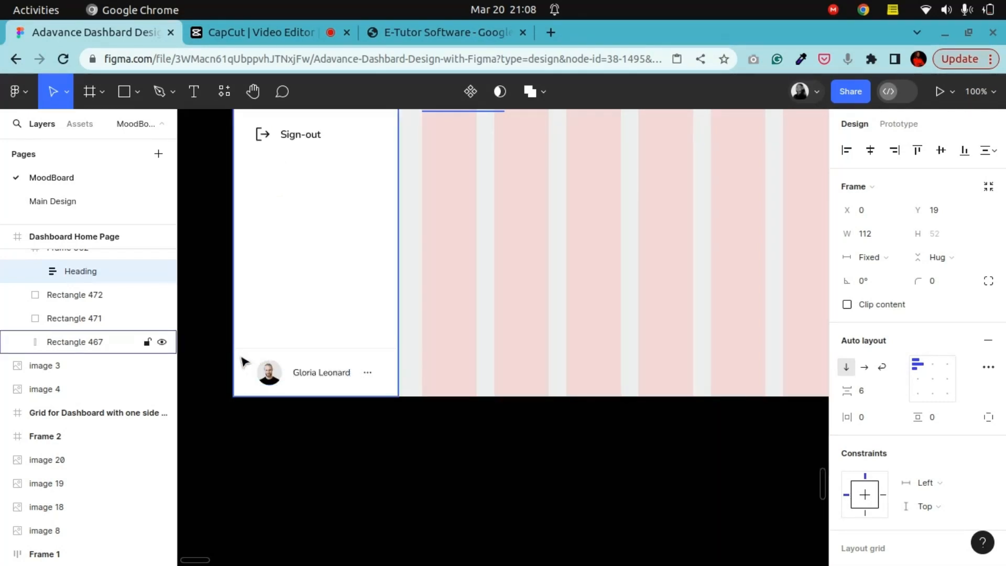
{"action": "scroll", "coordinate": [337, 363], "scroll_direction": "up", "scroll_amount": 15}
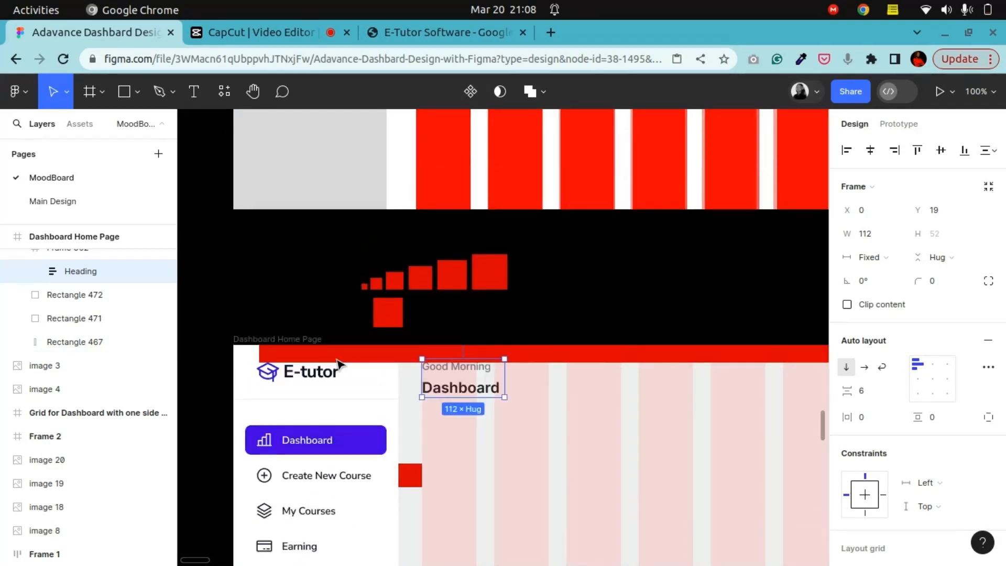
{"action": "scroll", "coordinate": [339, 363], "scroll_direction": "down", "scroll_amount": 3}
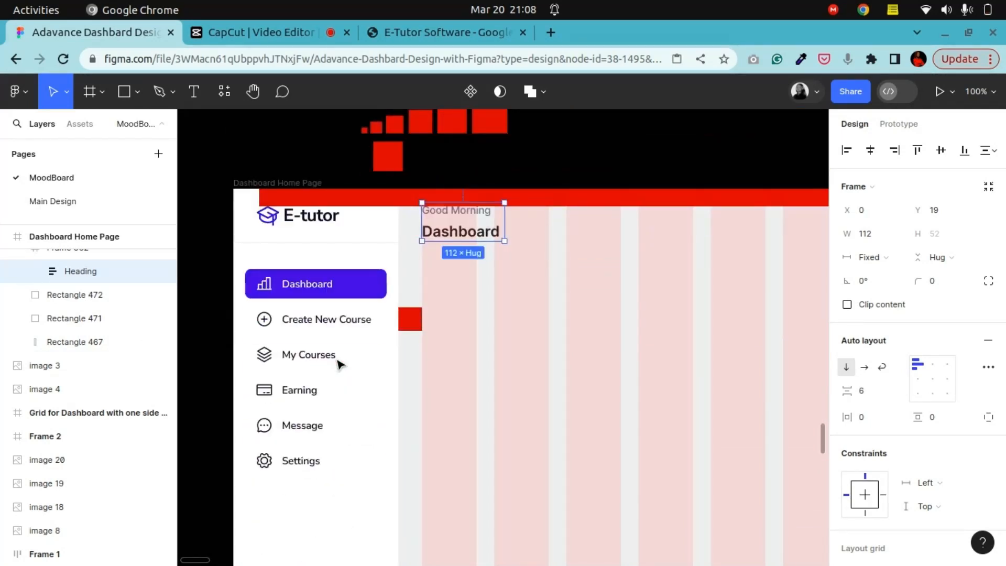
{"action": "left_click", "coordinate": [340, 326]}
{"action": "double_click", "coordinate": [341, 325]}
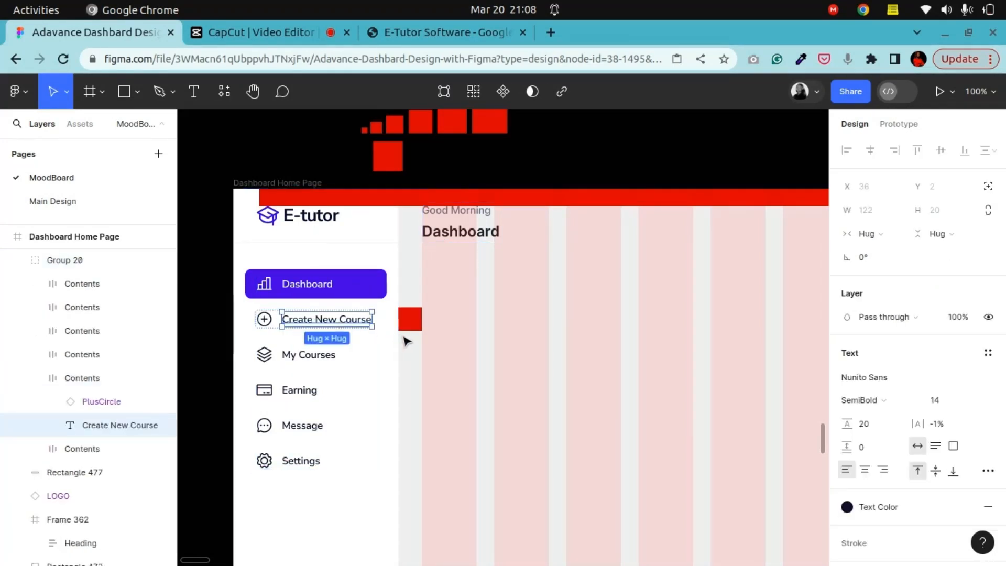
Step: Set the Good Morning text width to 112 px and change its font to Nunito Sans
{"action": "left_click", "coordinate": [466, 215]}
{"action": "double_click", "coordinate": [474, 214]}
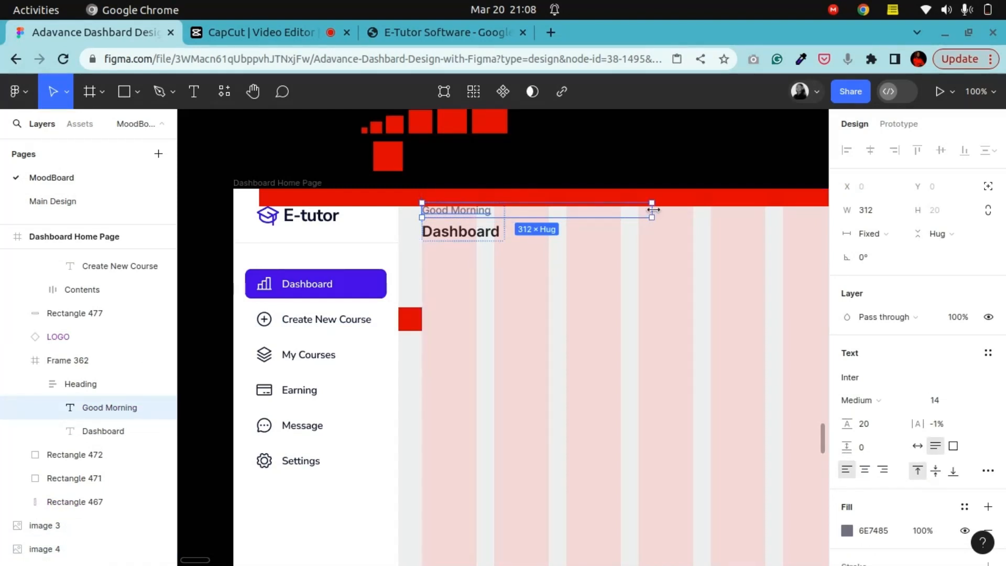
{"action": "left_click_drag", "start_coordinate": [651, 209], "coordinate": [505, 211]}
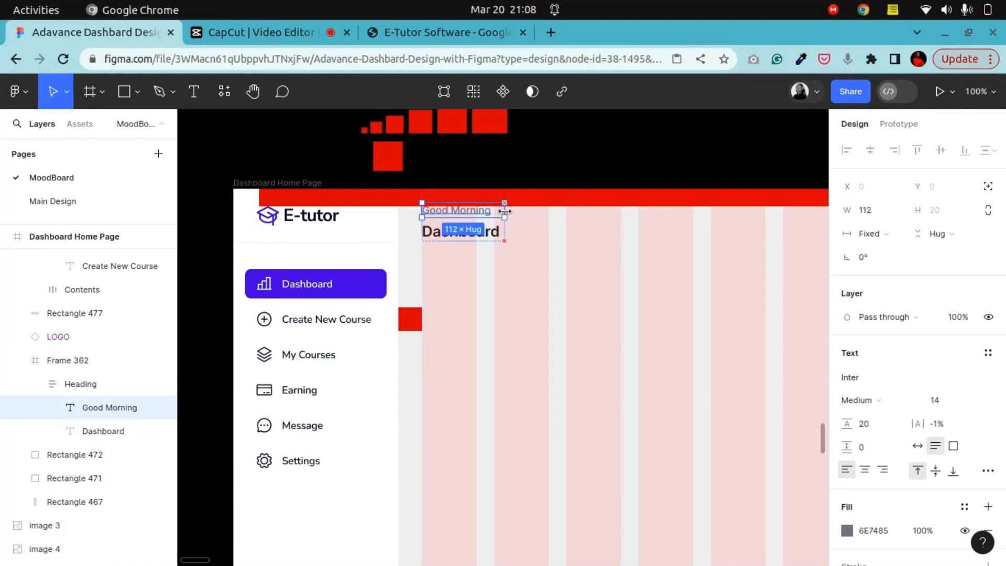
{"action": "left_click", "coordinate": [853, 378]}
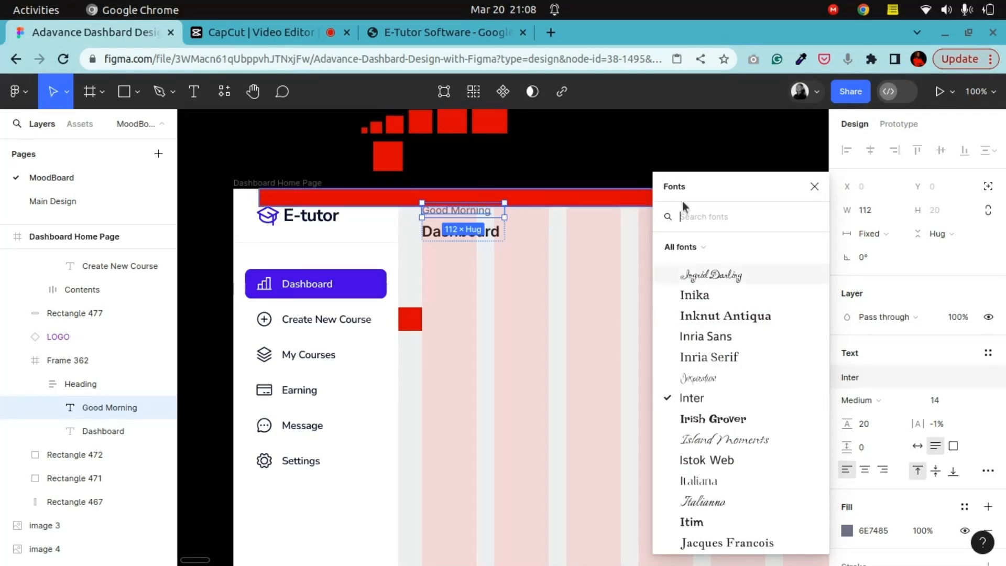
{"action": "type", "text": "n"}
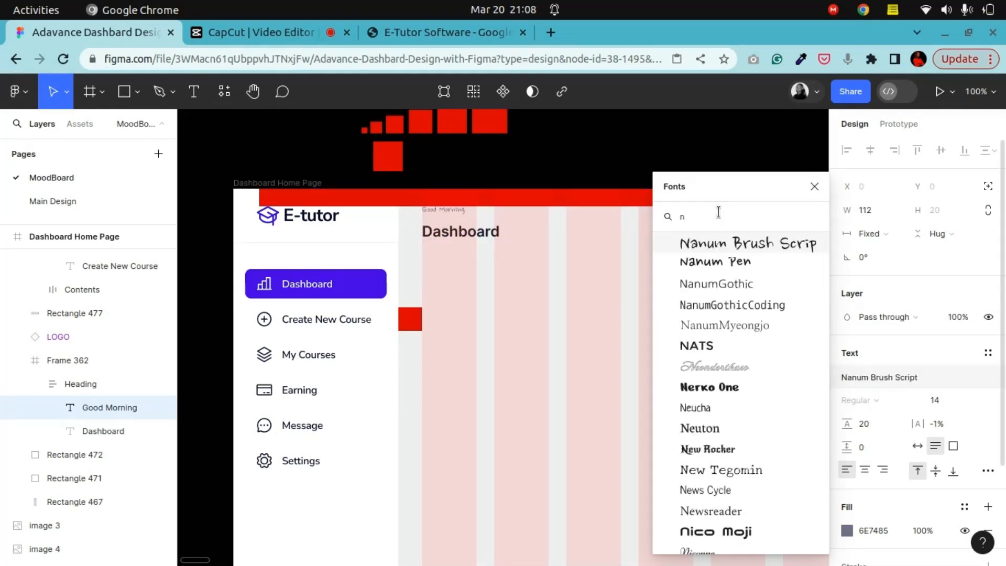
{"action": "type", "text": "un"}
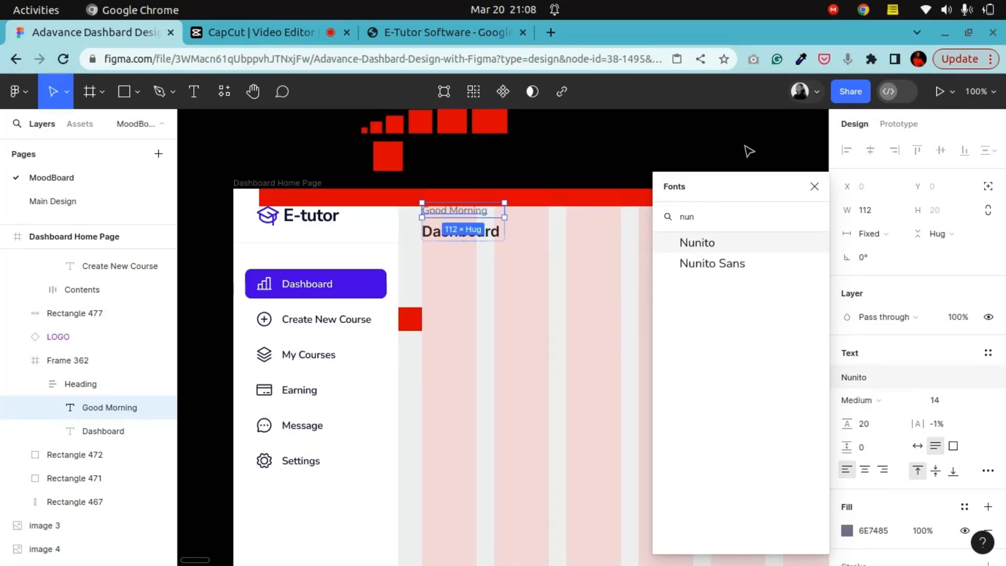
{"action": "left_click", "coordinate": [722, 264]}
Step: Change the Dashboard heading text's font to Nunito Sans and set its width to 112 px
{"action": "left_click", "coordinate": [464, 238]}
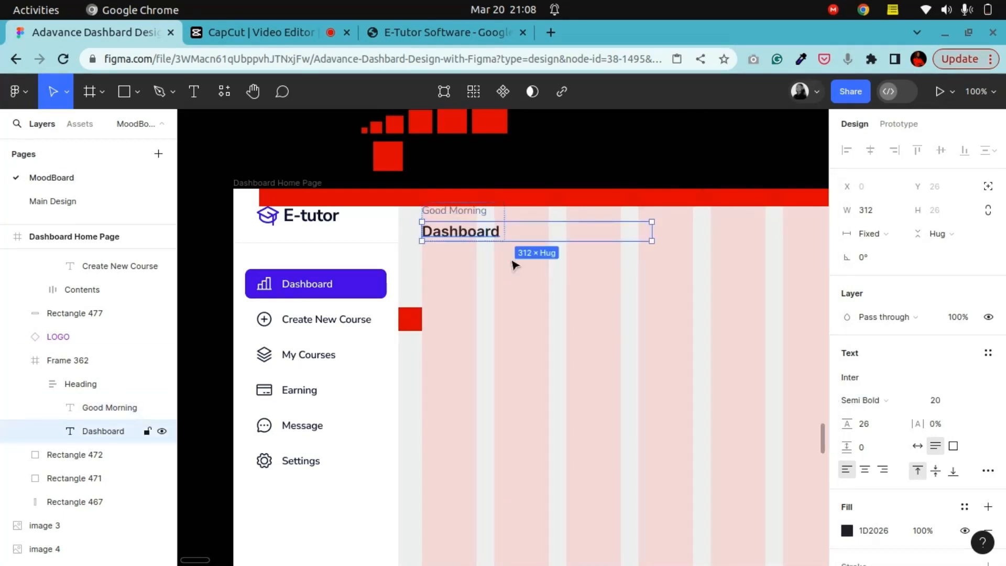
{"action": "left_click", "coordinate": [881, 386]}
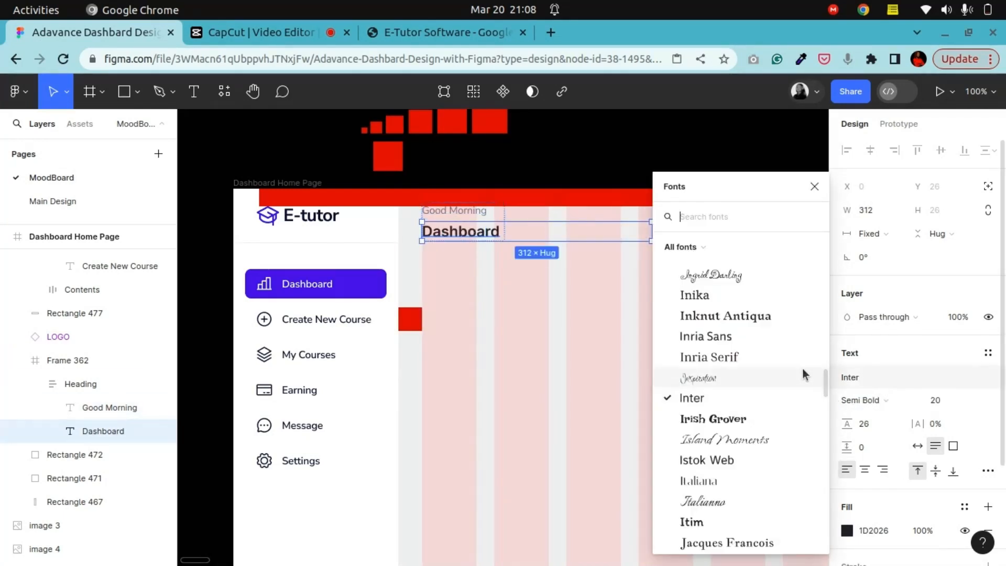
{"action": "type", "text": "nuni"}
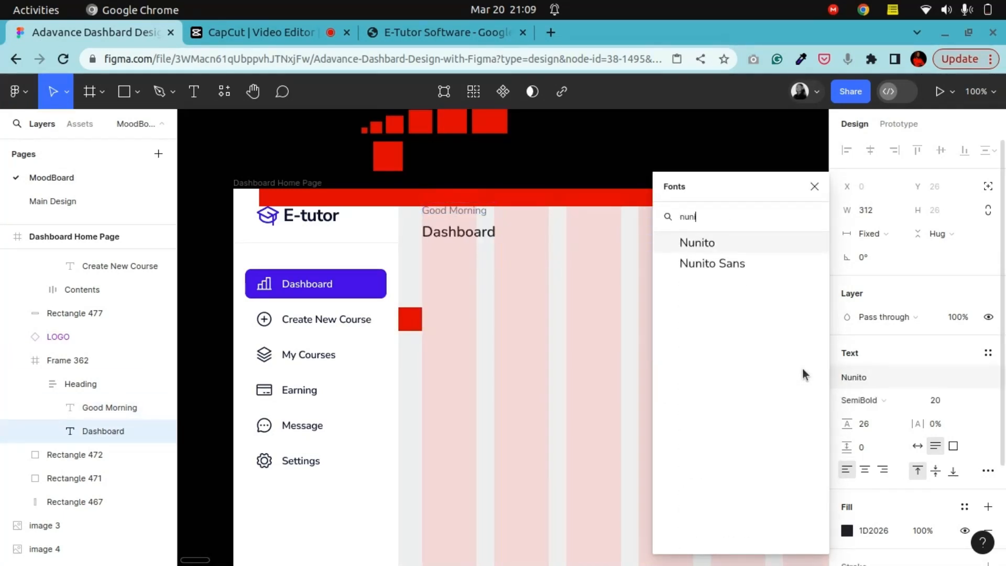
{"action": "left_click", "coordinate": [759, 269]}
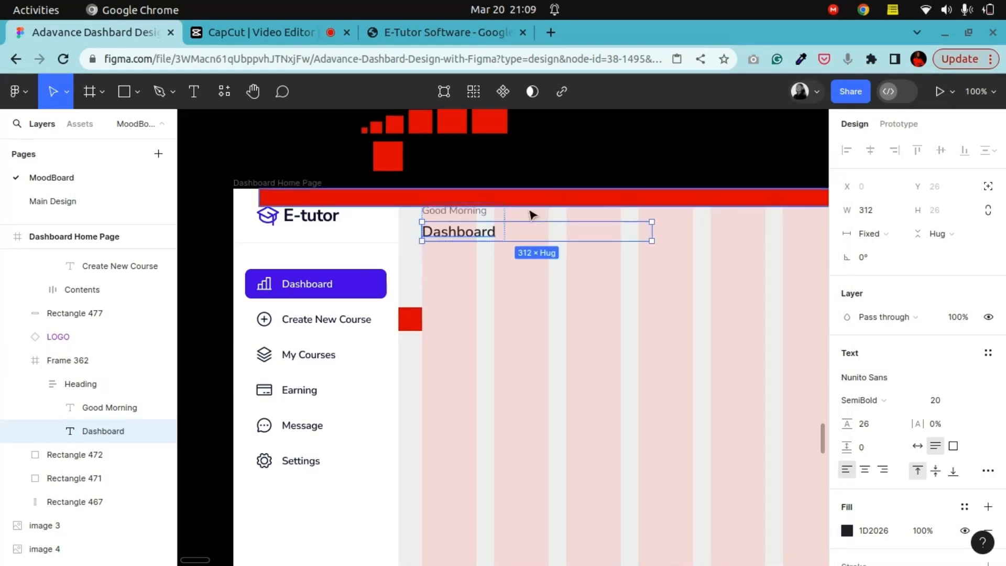
{"action": "left_click_drag", "start_coordinate": [651, 231], "coordinate": [504, 216]}
Step: Compare the heading text styles with the sidebar menu labels and the profile name at the sidebar's bottom
{"action": "left_click", "coordinate": [582, 164]}
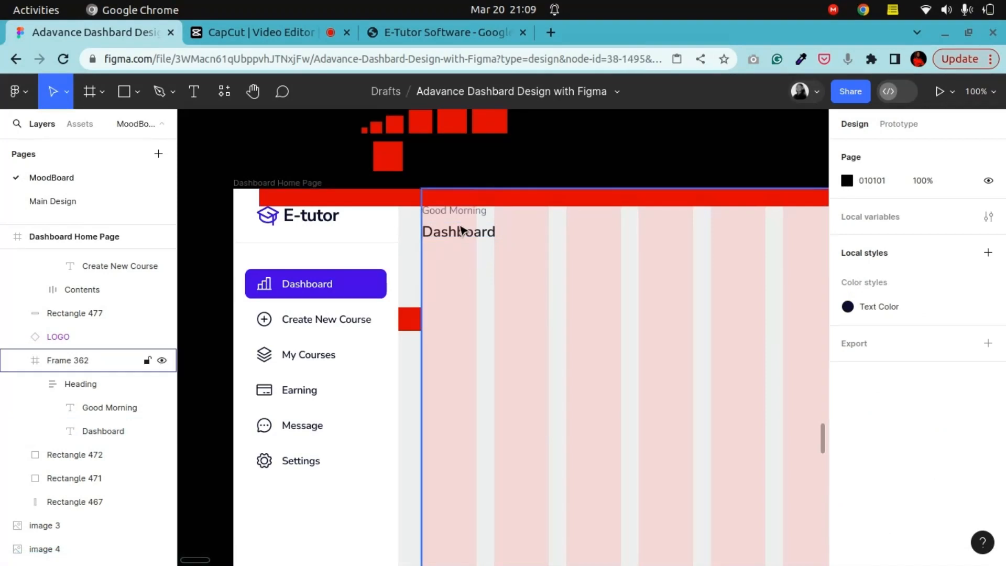
{"action": "left_click", "coordinate": [461, 231]}
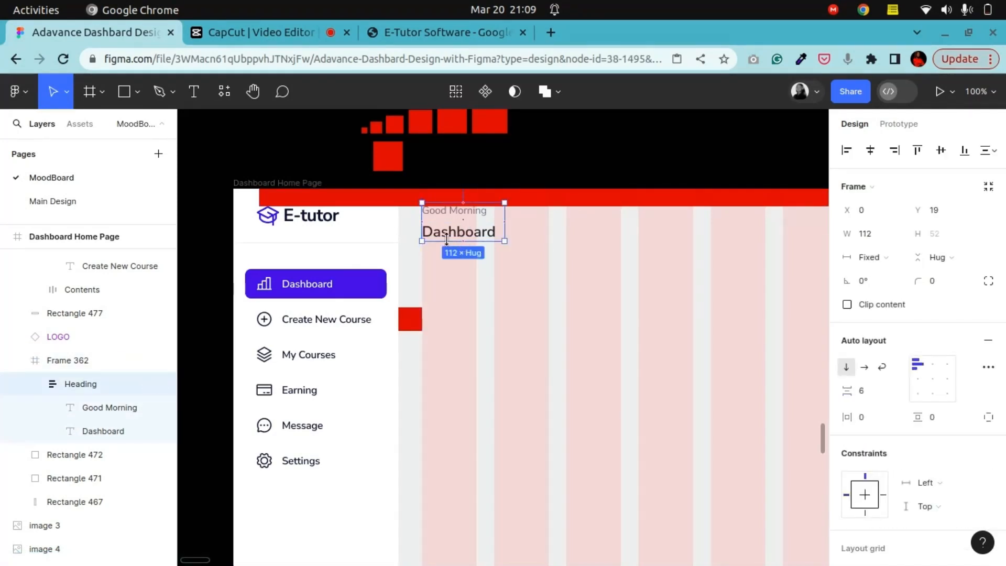
{"action": "left_click", "coordinate": [321, 323]}
{"action": "double_click", "coordinate": [322, 325]}
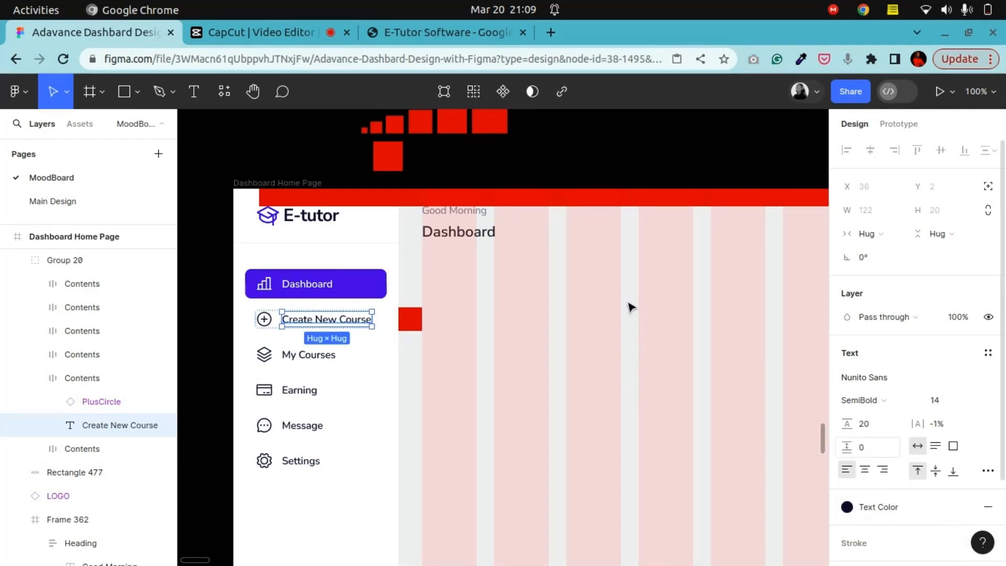
{"action": "left_click", "coordinate": [466, 233]}
{"action": "scroll", "coordinate": [348, 415], "scroll_direction": "down", "scroll_amount": 9}
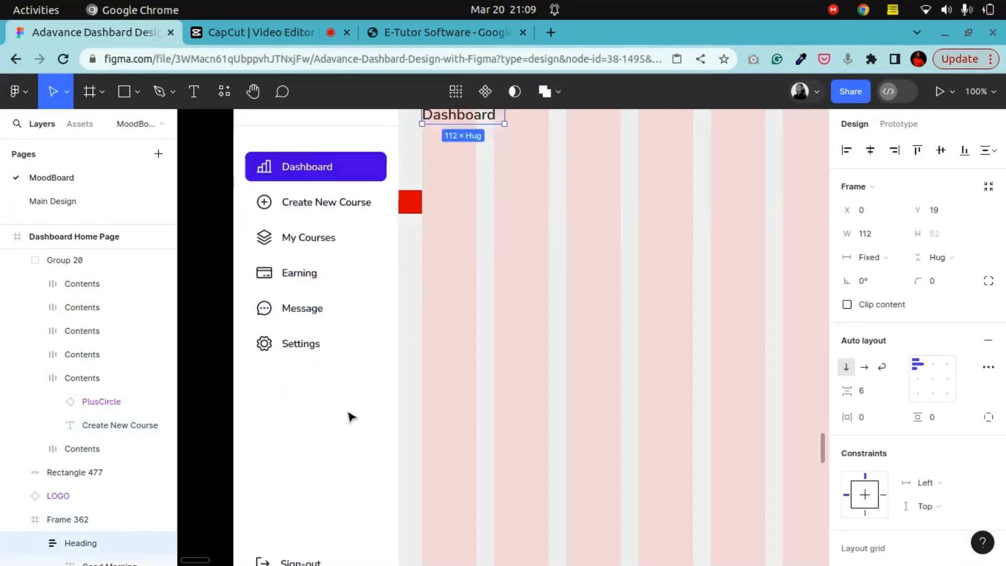
{"action": "scroll", "coordinate": [349, 416], "scroll_direction": "up", "scroll_amount": 7}
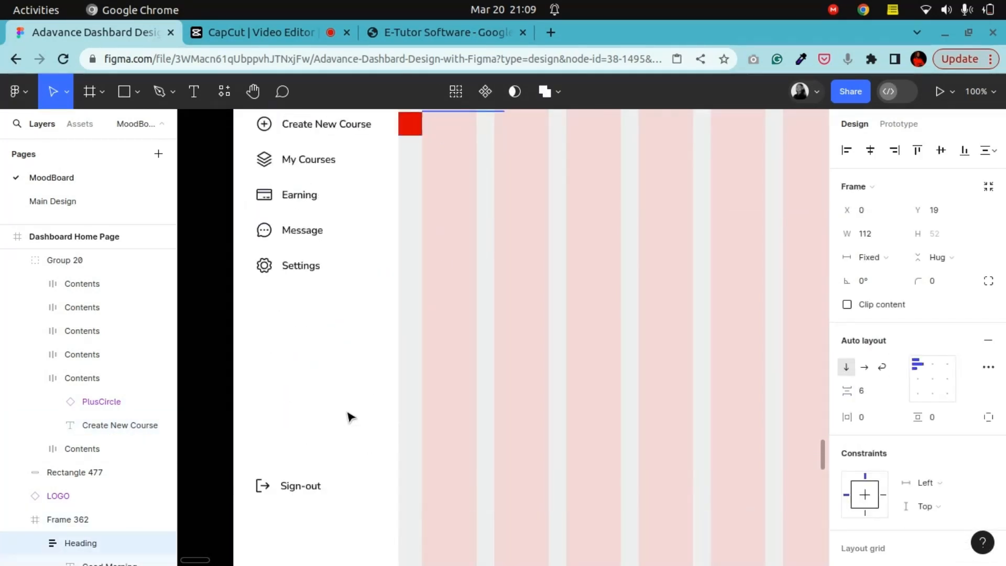
{"action": "scroll", "coordinate": [349, 417], "scroll_direction": "down", "scroll_amount": 4}
{"action": "scroll", "coordinate": [350, 416], "scroll_direction": "down", "scroll_amount": 4}
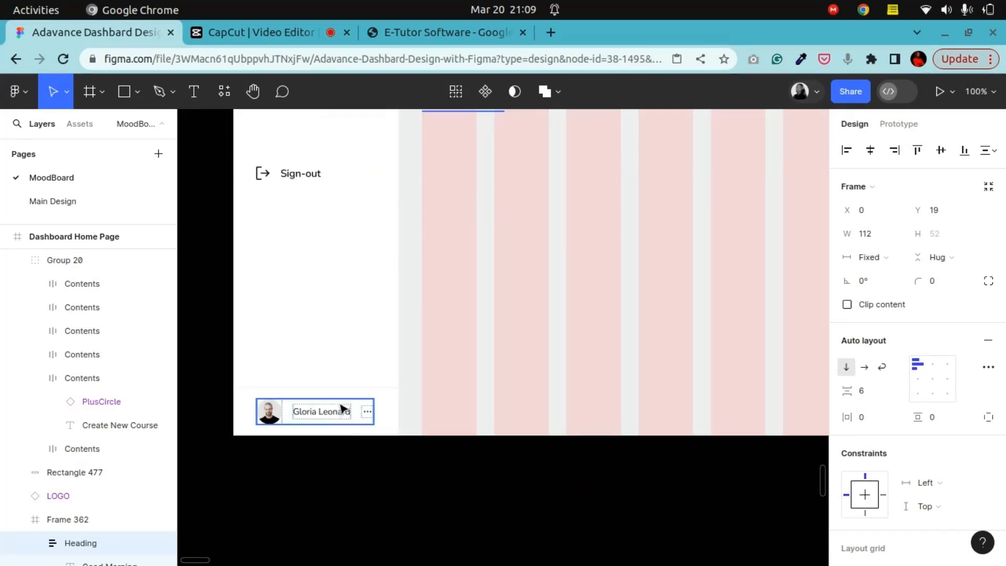
{"action": "left_click", "coordinate": [341, 412]}
{"action": "double_click", "coordinate": [335, 412]}
{"action": "scroll", "coordinate": [576, 384], "scroll_direction": "up", "scroll_amount": 10}
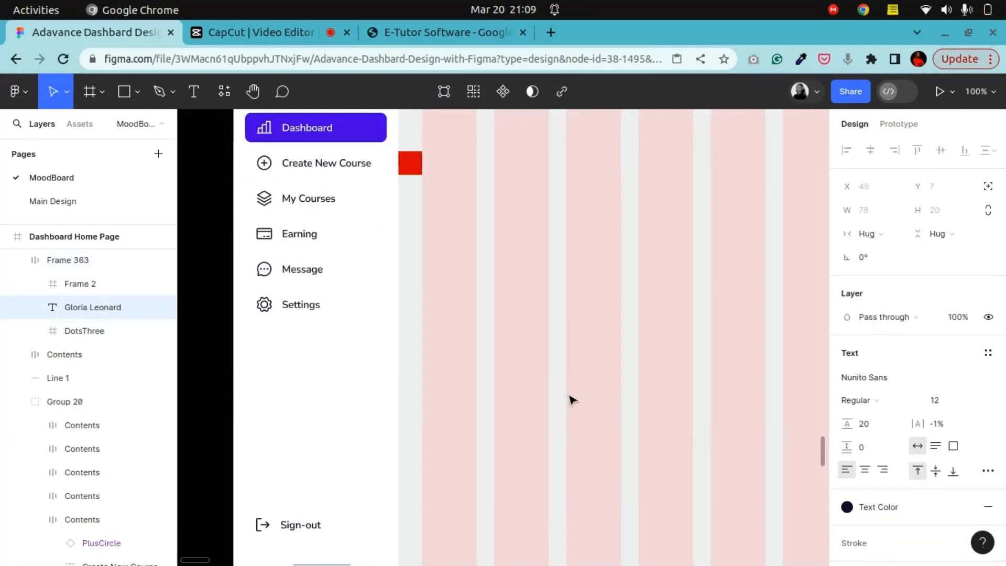
{"action": "left_click", "coordinate": [482, 237]}
{"action": "double_click", "coordinate": [482, 237]}
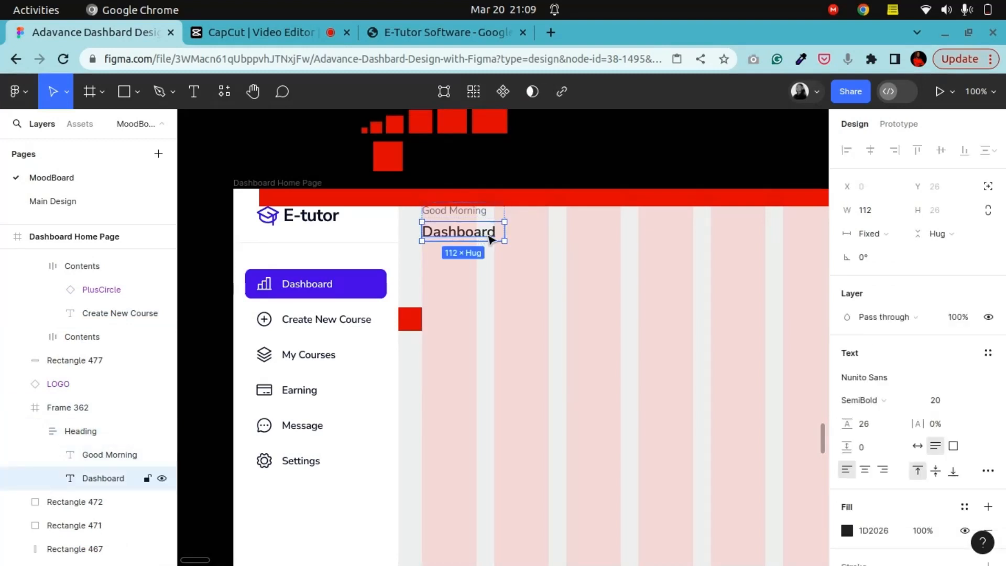
Step: Apply the Text Color style to the Dashboard heading's fill
{"action": "left_click", "coordinate": [964, 507]}
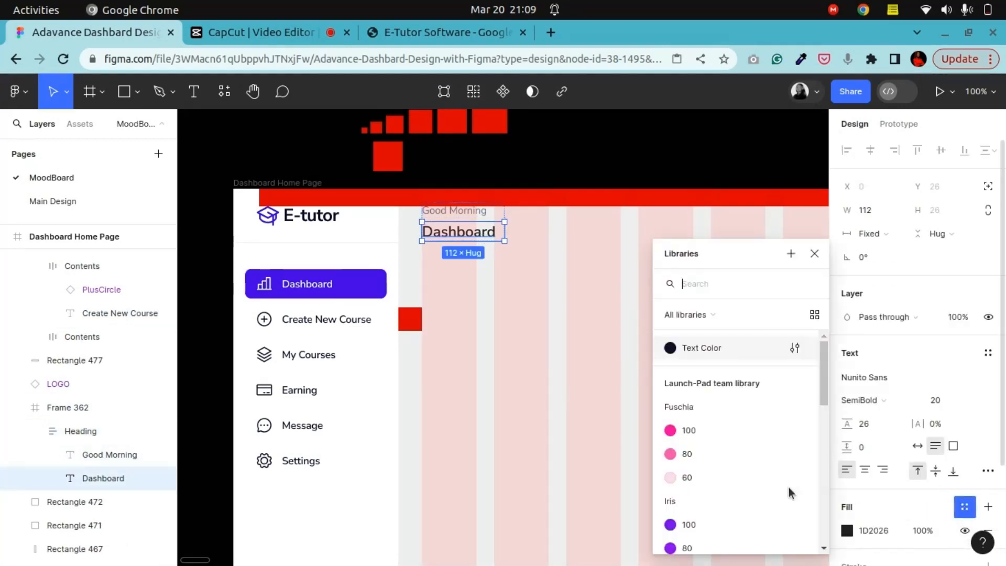
{"action": "left_click", "coordinate": [702, 348]}
Step: Give the Good Morning text the Text Color fill, detach the style, and lower its opacity to 64%
{"action": "left_click", "coordinate": [126, 454]}
{"action": "scroll", "coordinate": [914, 530], "scroll_direction": "down", "scroll_amount": 3}
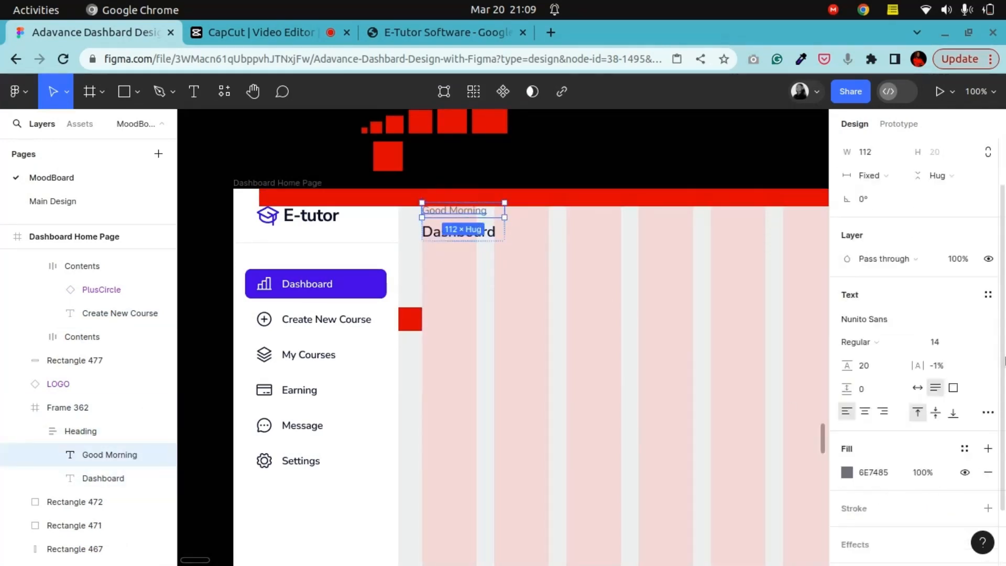
{"action": "left_click", "coordinate": [964, 378]}
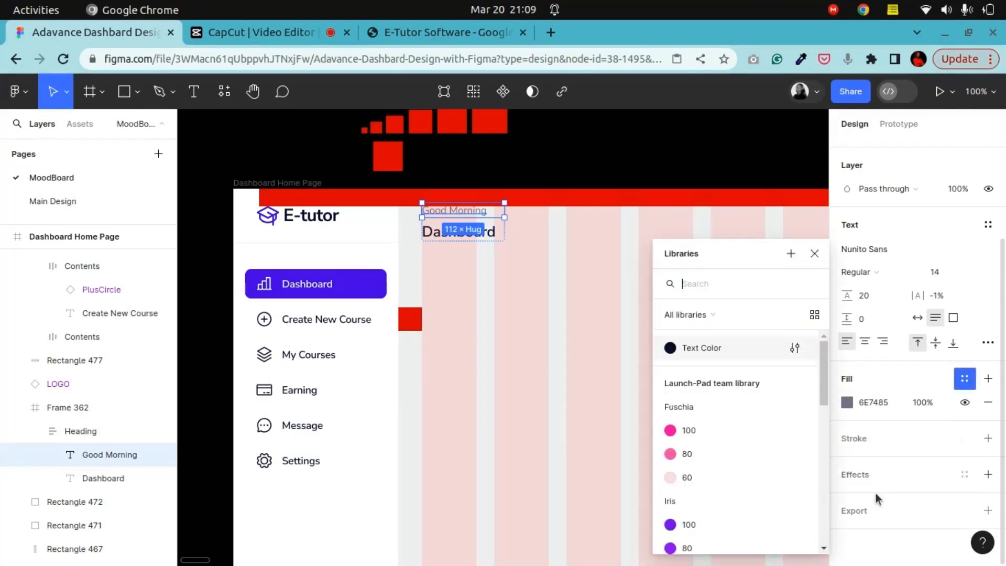
{"action": "left_click", "coordinate": [729, 351]}
{"action": "left_click", "coordinate": [964, 379]}
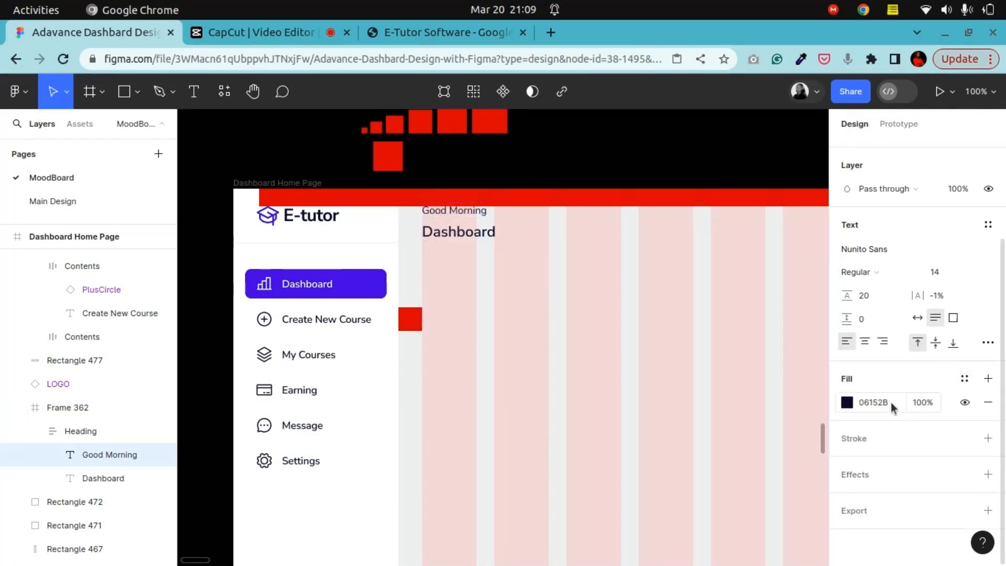
{"action": "left_click", "coordinate": [853, 403]}
{"action": "left_click_drag", "start_coordinate": [810, 401], "coordinate": [754, 400]}
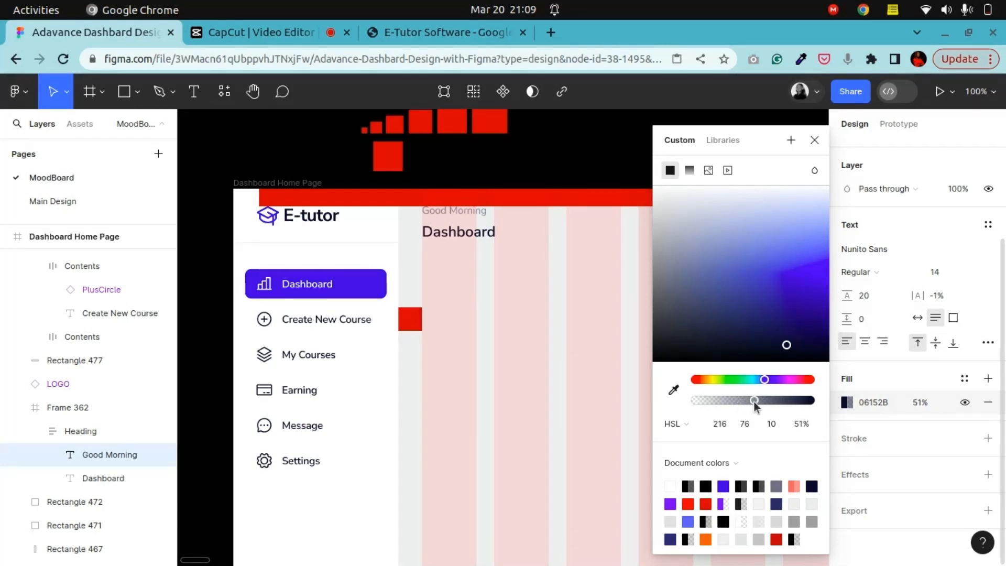
{"action": "left_click_drag", "start_coordinate": [754, 402], "coordinate": [769, 405]}
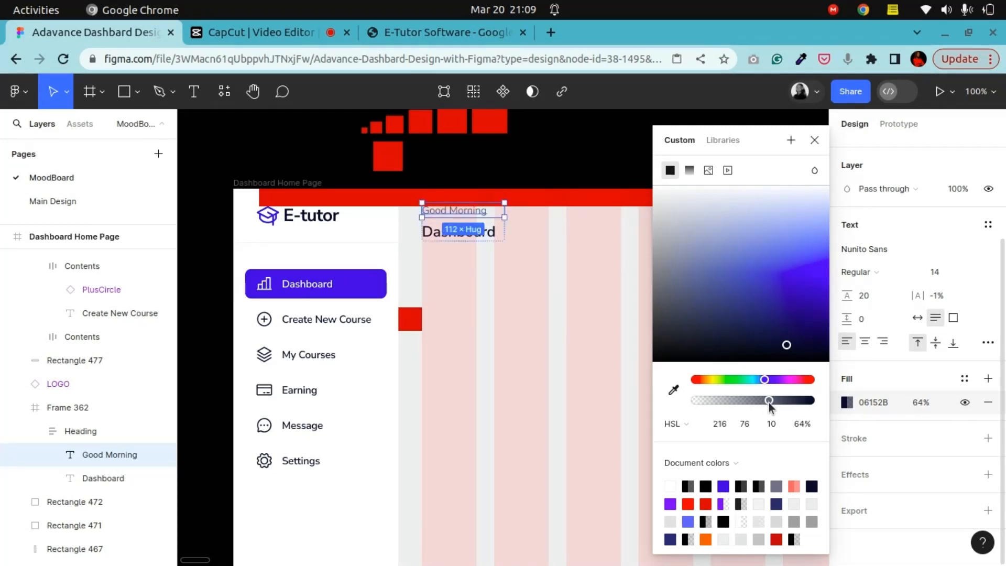
{"action": "left_click", "coordinate": [646, 178]}
{"action": "left_click", "coordinate": [658, 174]}
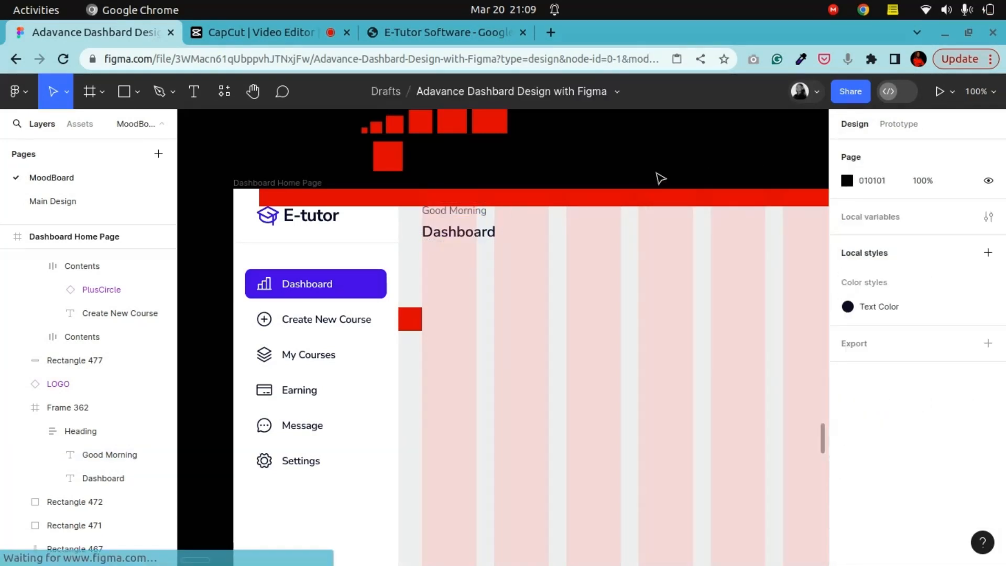
Step: Select the Heading group and zoom in to examine the Good Morning and Dashboard text closely
{"action": "left_click", "coordinate": [473, 238]}
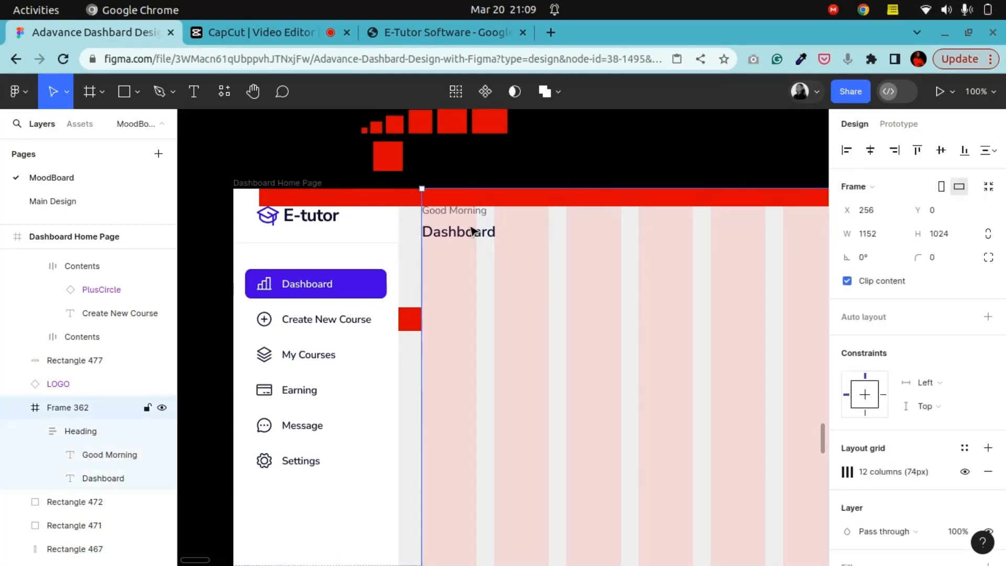
{"action": "left_click", "coordinate": [473, 237]}
{"action": "left_click", "coordinate": [251, 89]}
{"action": "left_click_drag", "start_coordinate": [345, 282], "coordinate": [473, 364]}
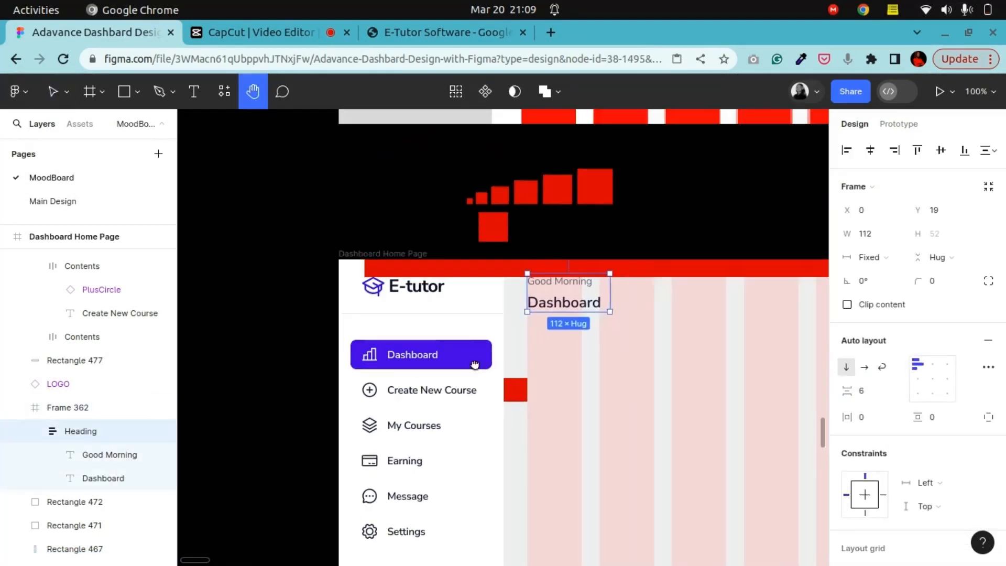
{"action": "scroll", "coordinate": [472, 364], "scroll_direction": "up", "scroll_amount": 1}
{"action": "left_click_drag", "start_coordinate": [645, 309], "coordinate": [532, 303]}
{"action": "scroll", "coordinate": [531, 303], "scroll_direction": "up", "scroll_amount": 1}
{"action": "left_click_drag", "start_coordinate": [622, 269], "coordinate": [512, 337]}
{"action": "left_click", "coordinate": [55, 92]}
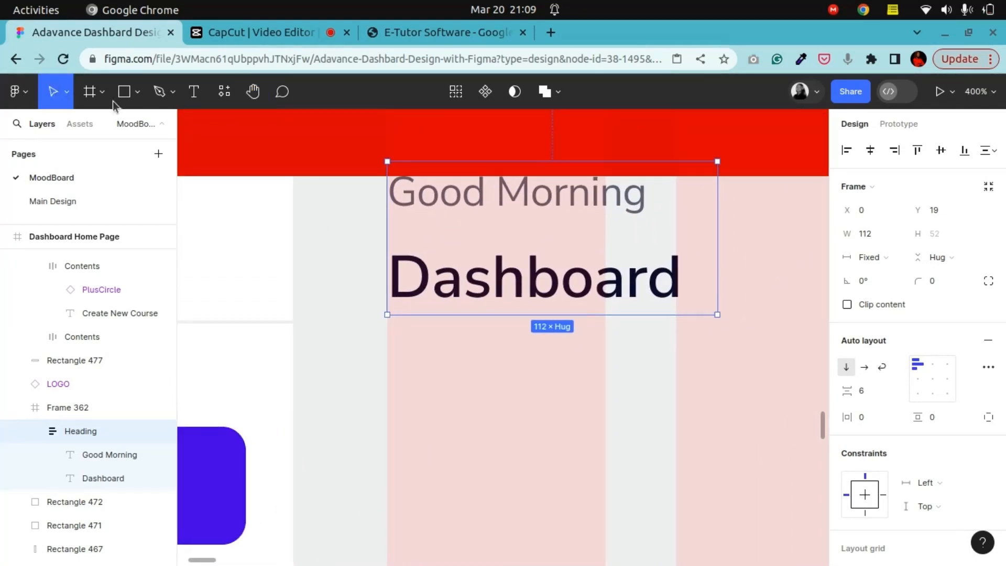
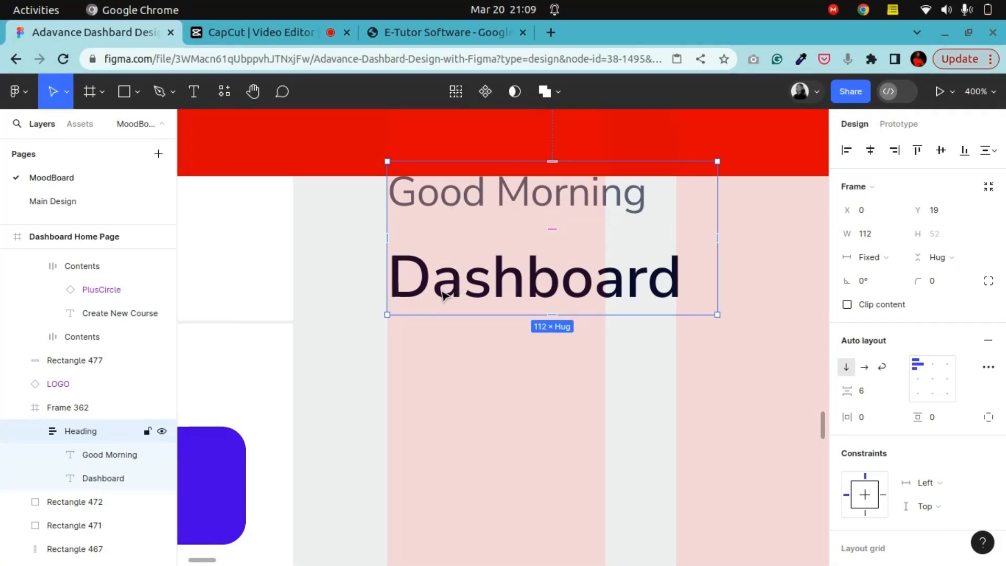
Step: Increase the spacing between the Good Morning and Dashboard heading texts to 8
{"action": "key", "text": "minus"}
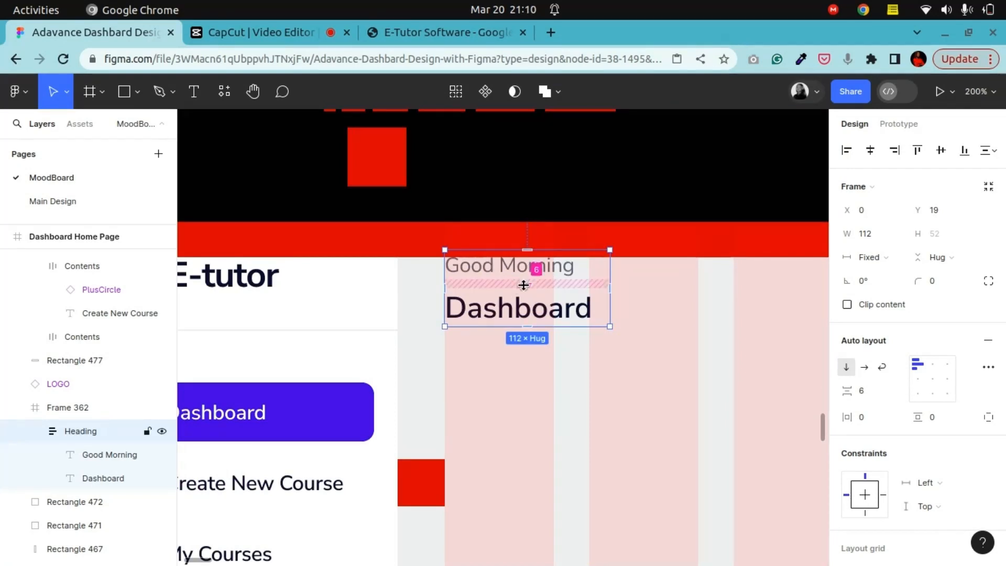
{"action": "left_click", "coordinate": [876, 390]}
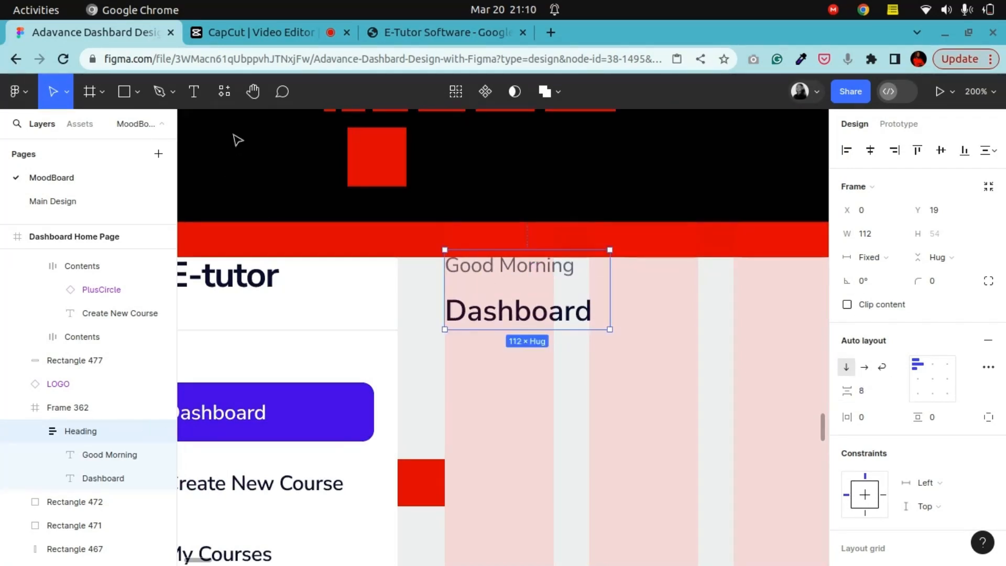
{"action": "left_click", "coordinate": [616, 199]}
{"action": "key", "text": "shift+0"}
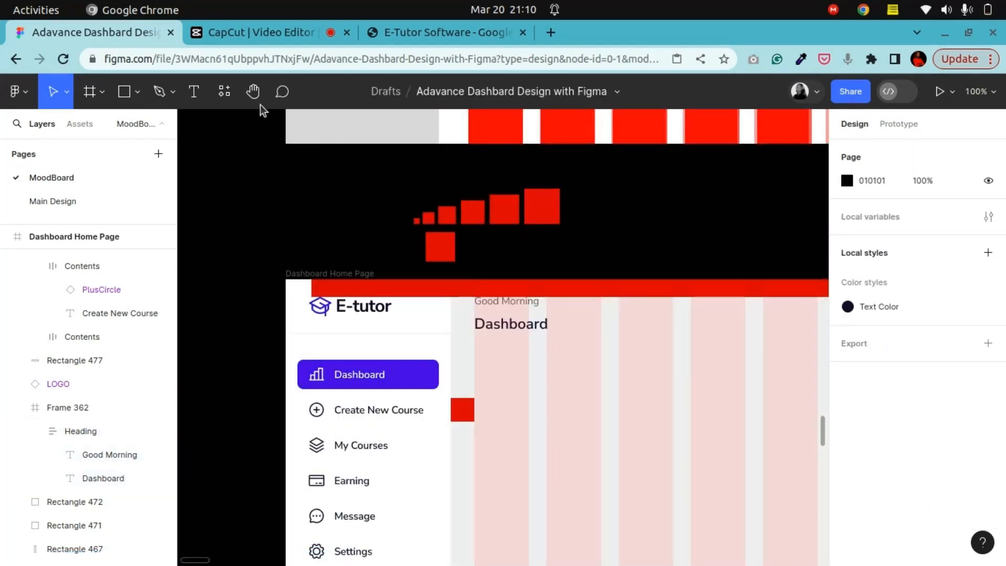
Step: Place the search, notification and avatar frame at the top right of the dashboard, nudging it up to Y 25
{"action": "left_click", "coordinate": [256, 97]}
{"action": "key", "text": "ctrl+minus"}
{"action": "left_click_drag", "start_coordinate": [649, 369], "coordinate": [337, 353]}
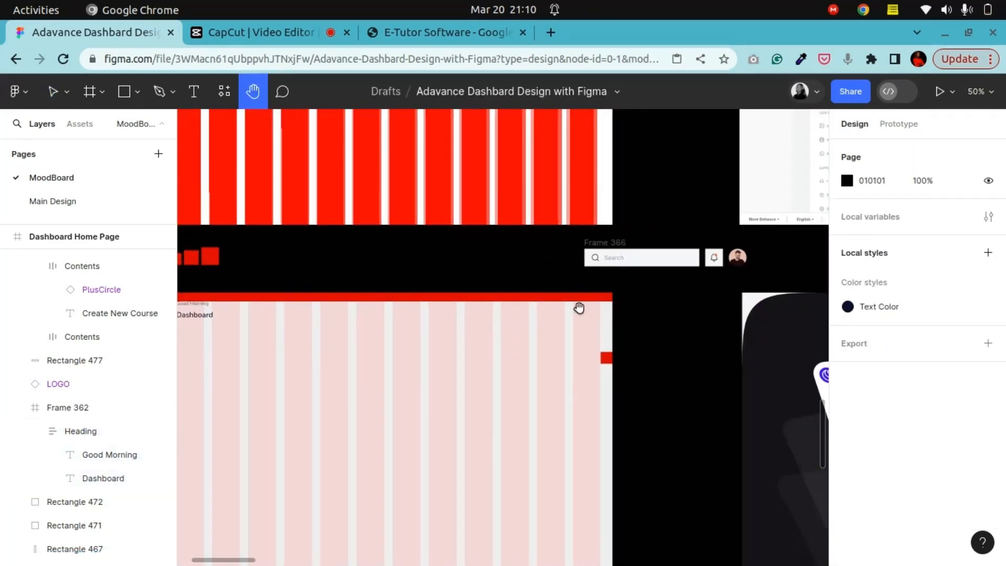
{"action": "scroll", "coordinate": [579, 307], "scroll_direction": "left", "scroll_amount": 2}
{"action": "left_click", "coordinate": [55, 94]}
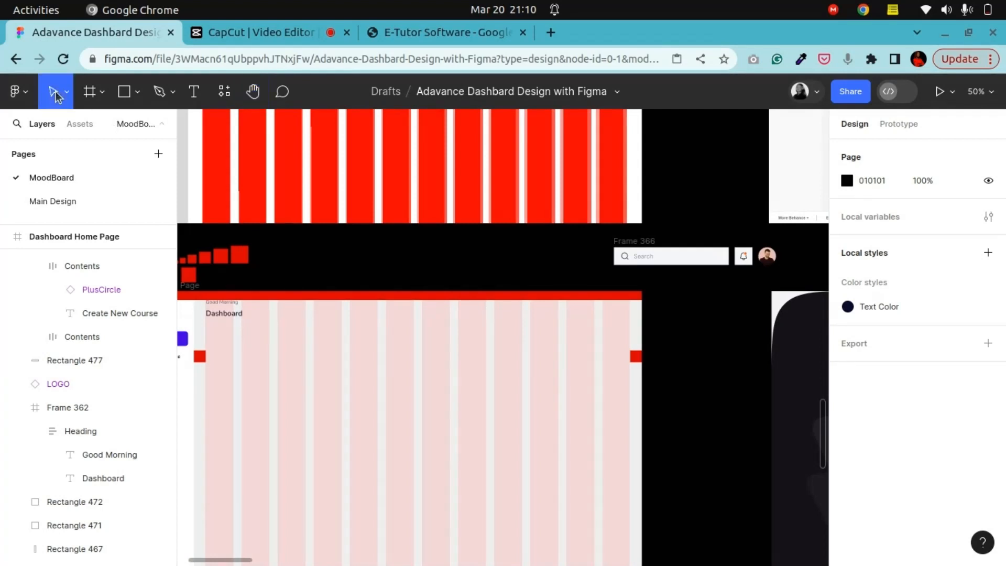
{"action": "left_click", "coordinate": [642, 240]}
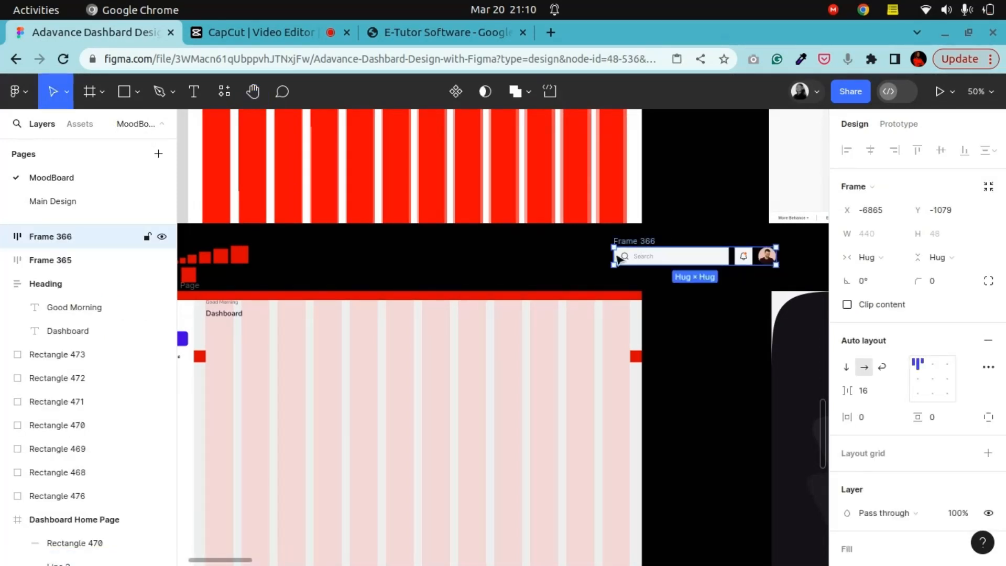
{"action": "left_click_drag", "start_coordinate": [618, 258], "coordinate": [494, 298]}
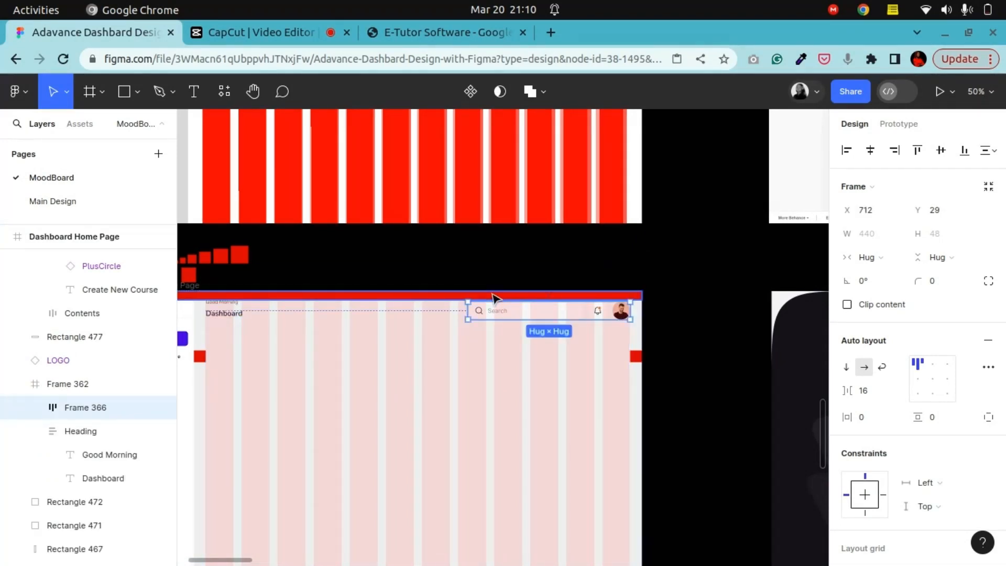
{"action": "key", "text": "shift+0"}
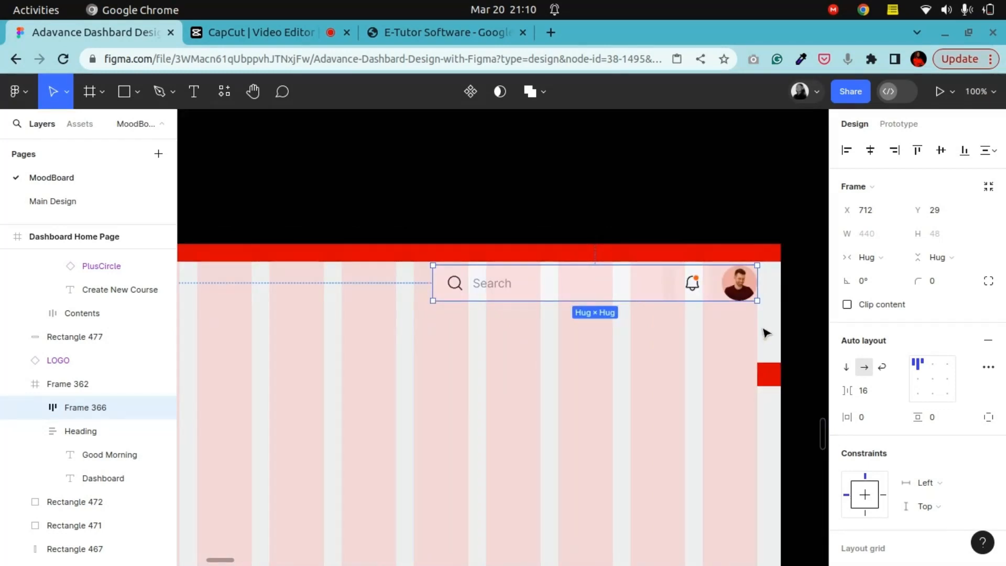
{"action": "key", "text": "Up"}
{"action": "key", "text": "Up"}
{"action": "key", "text": "Up"}
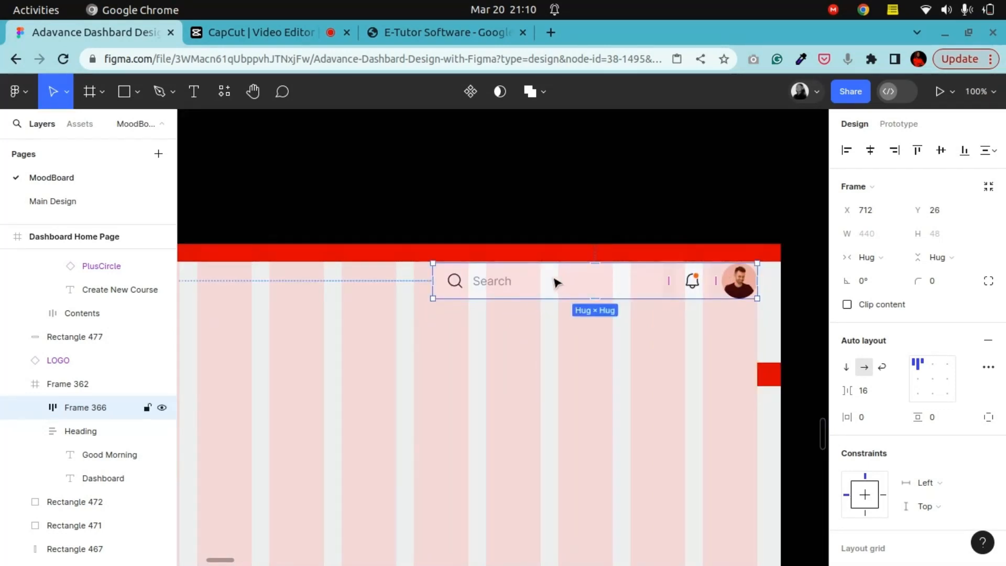
{"action": "key", "text": "Up"}
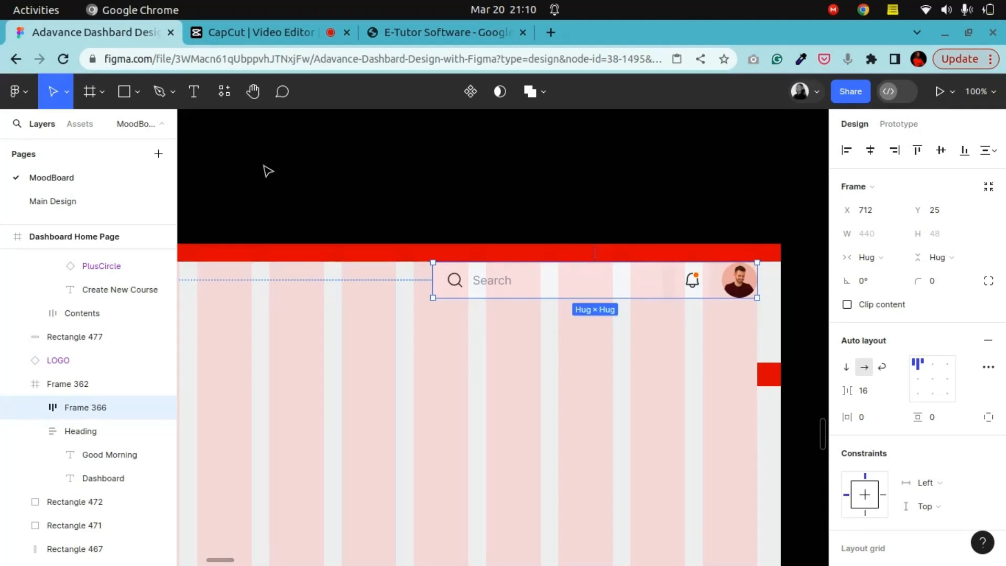
Step: Hide the 12-column layout grid on the main content frame
{"action": "left_click", "coordinate": [253, 91]}
{"action": "left_click_drag", "start_coordinate": [243, 316], "coordinate": [287, 273]}
{"action": "left_click_drag", "start_coordinate": [594, 281], "coordinate": [426, 274]}
{"action": "left_click_drag", "start_coordinate": [558, 273], "coordinate": [495, 346]}
{"action": "key", "text": "ctrl+plus"}
{"action": "left_click_drag", "start_coordinate": [649, 288], "coordinate": [440, 287]}
{"action": "left_click_drag", "start_coordinate": [504, 288], "coordinate": [504, 278]}
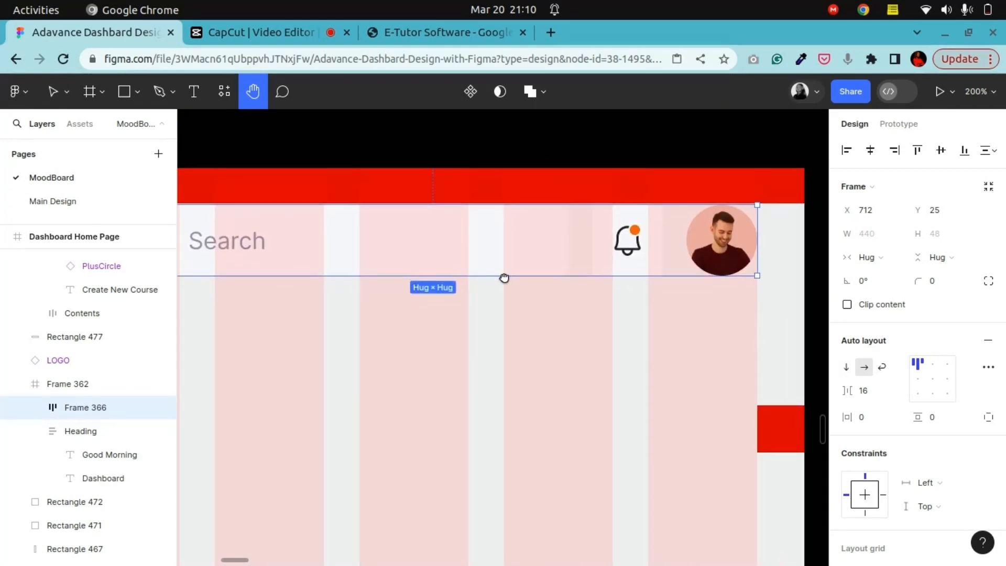
{"action": "scroll", "coordinate": [759, 298], "scroll_direction": "down", "scroll_amount": 3}
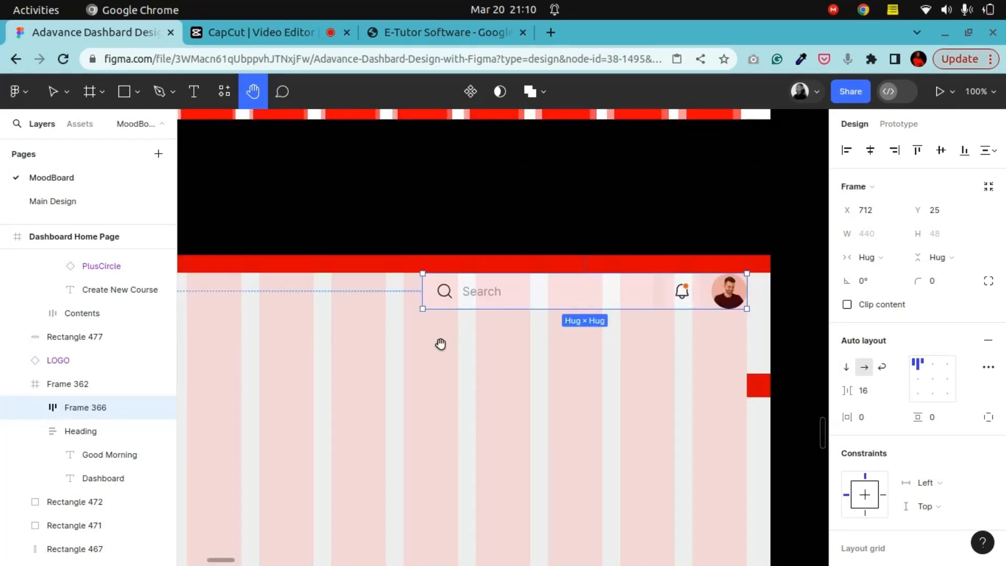
{"action": "scroll", "coordinate": [430, 365], "scroll_direction": "down", "scroll_amount": 3}
{"action": "key", "text": "v"}
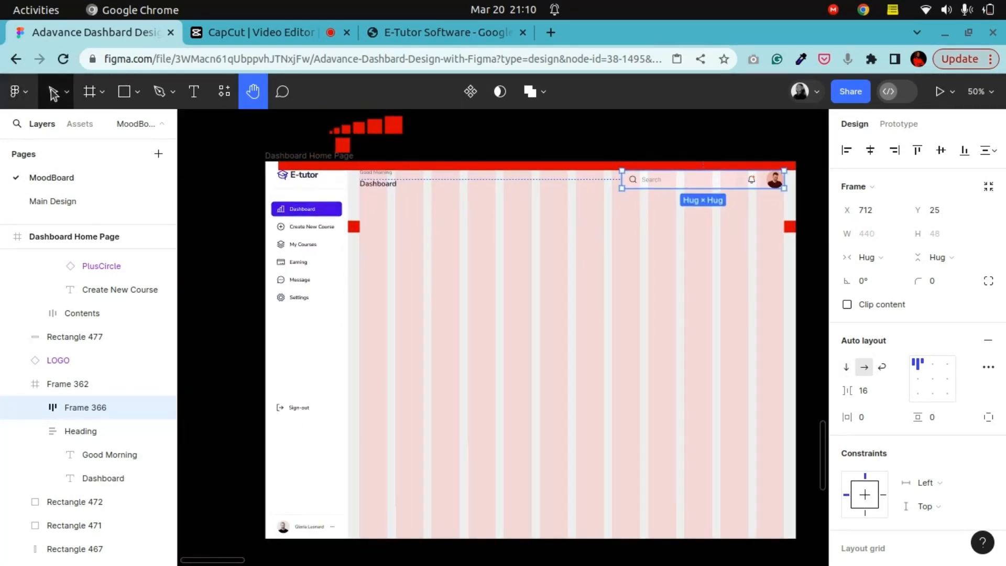
{"action": "left_click", "coordinate": [448, 265]}
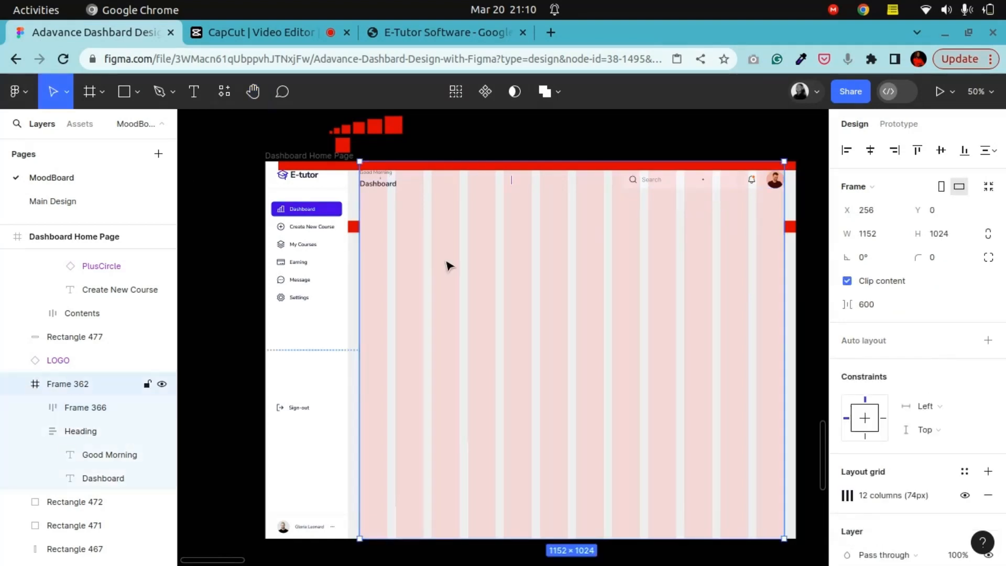
{"action": "left_click", "coordinate": [961, 495]}
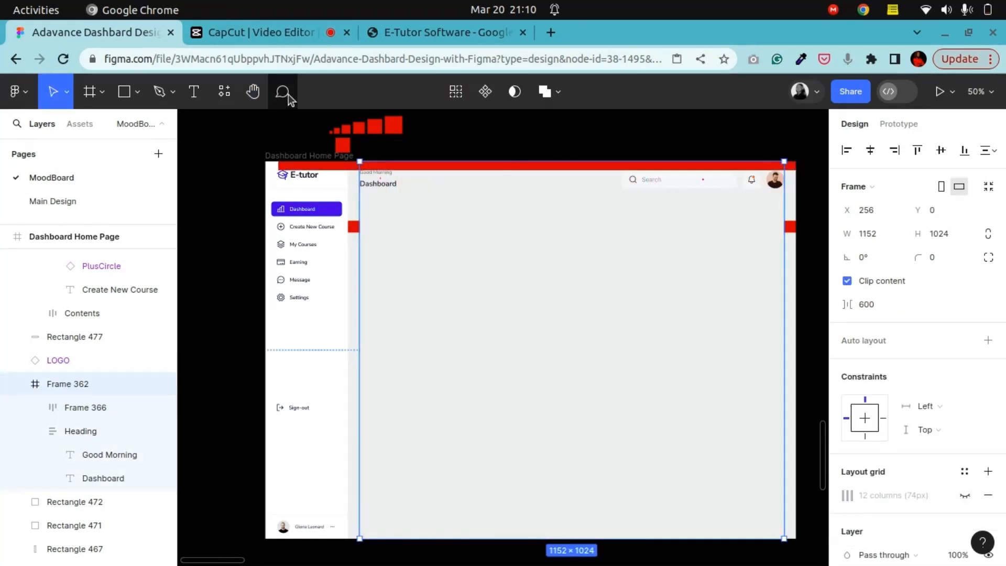
Step: Examine the sidebar Dashboard button's size and corner radius
{"action": "left_click", "coordinate": [253, 92]}
{"action": "left_click_drag", "start_coordinate": [516, 233], "coordinate": [404, 298]}
{"action": "key", "text": "shift+0"}
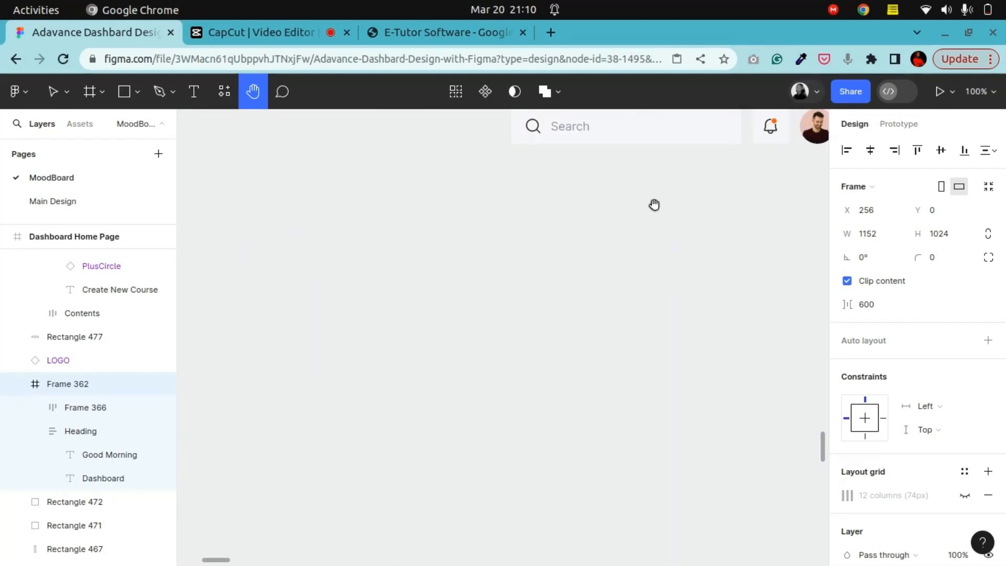
{"action": "left_click_drag", "start_coordinate": [655, 205], "coordinate": [683, 280]}
{"action": "key", "text": "shift+equal"}
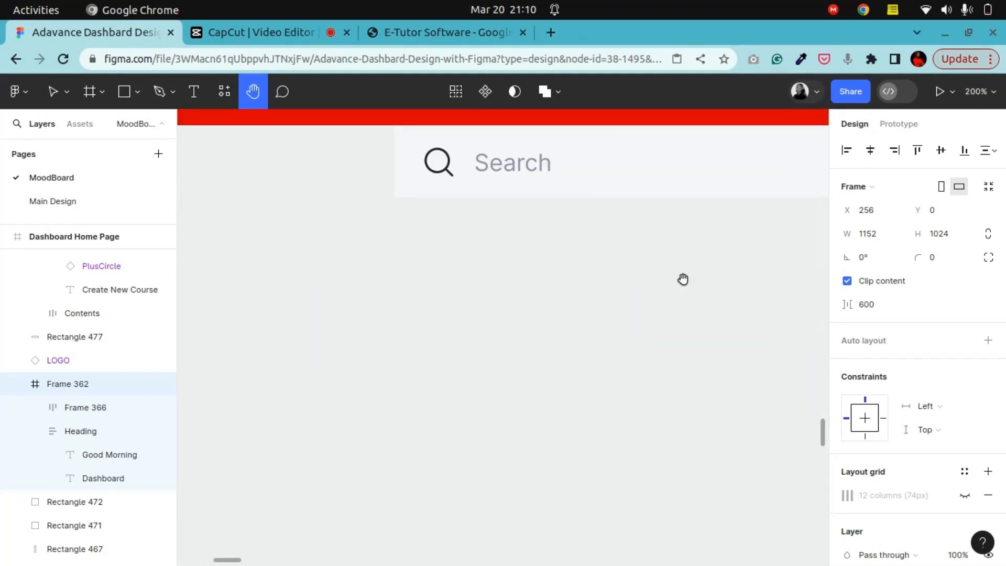
{"action": "key", "text": "minus"}
{"action": "key", "text": "minus"}
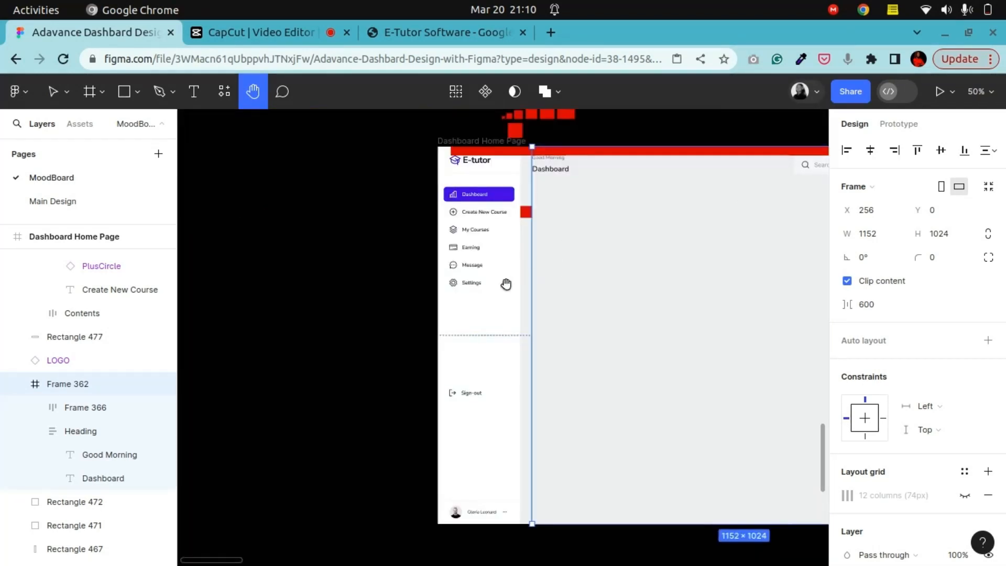
{"action": "left_click_drag", "start_coordinate": [506, 286], "coordinate": [540, 327]}
{"action": "key", "text": "shift+equal"}
{"action": "left_click_drag", "start_coordinate": [537, 190], "coordinate": [525, 303]}
{"action": "key", "text": "shift+equal"}
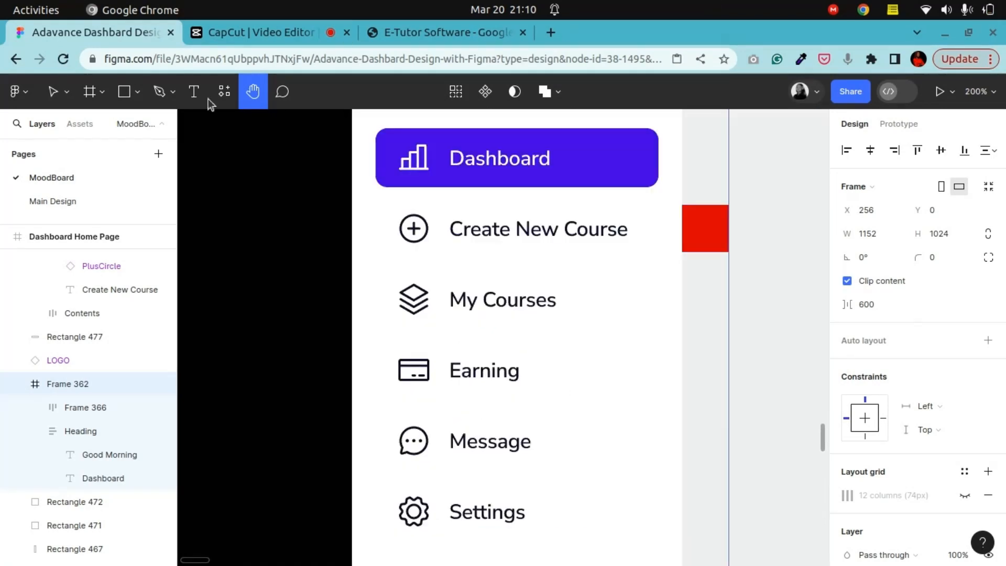
{"action": "key", "text": "v"}
{"action": "left_click", "coordinate": [625, 174]}
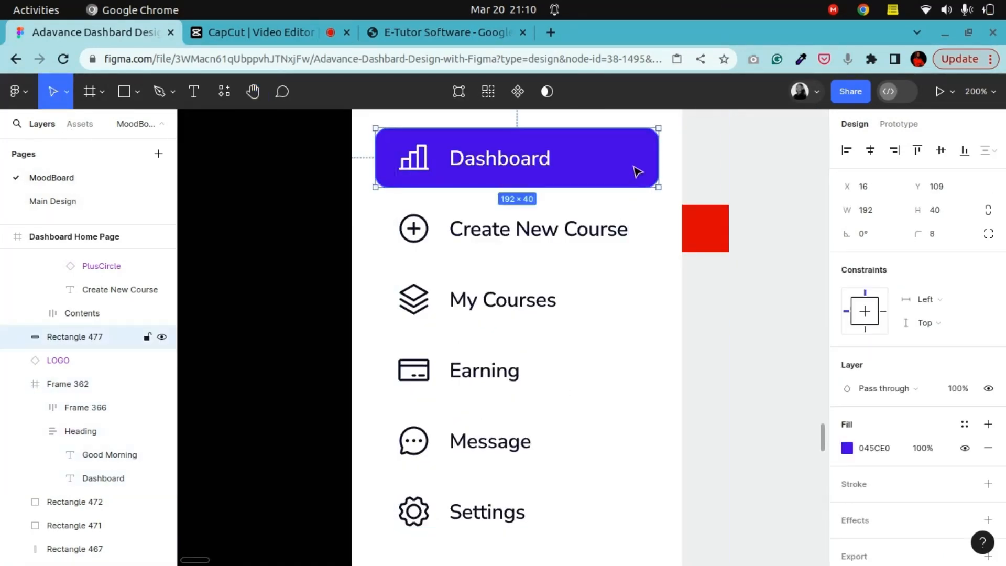
{"action": "left_click", "coordinate": [321, 184]}
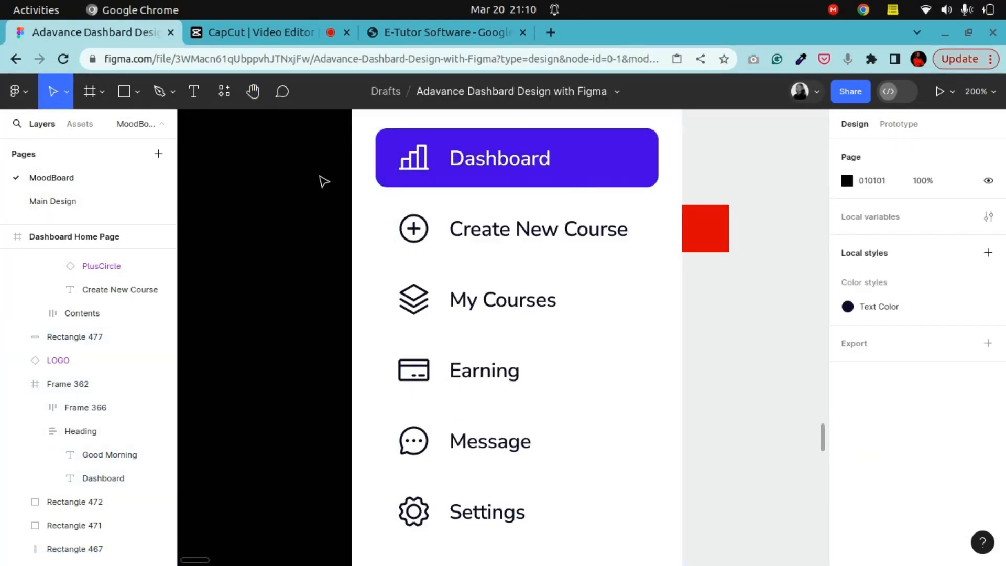
Step: Set the search box's corner radius to 8
{"action": "key", "text": "minus"}
{"action": "left_click", "coordinate": [252, 91]}
{"action": "left_click_drag", "start_coordinate": [561, 254], "coordinate": [379, 303]}
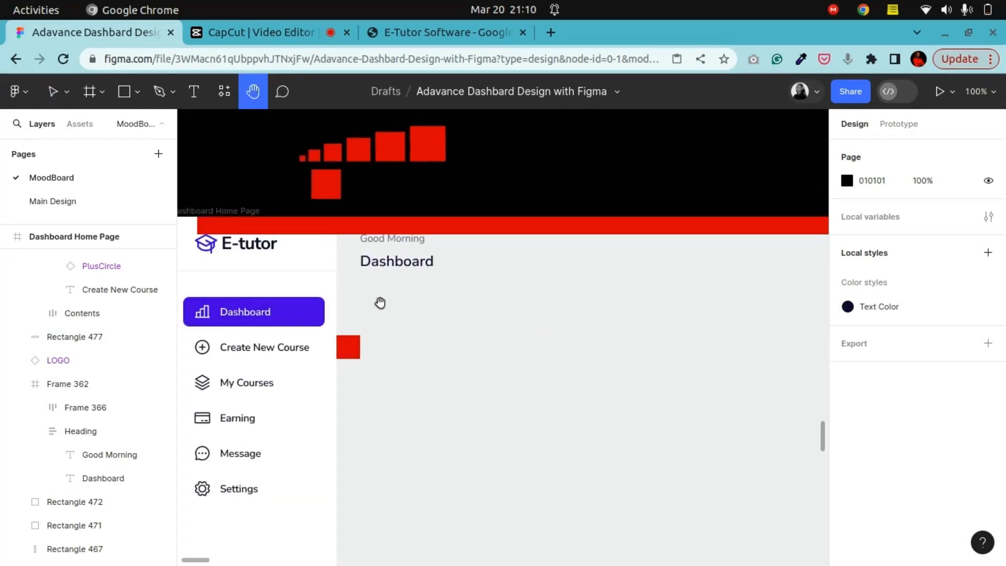
{"action": "left_click_drag", "start_coordinate": [638, 278], "coordinate": [281, 283]}
{"action": "left_click_drag", "start_coordinate": [681, 273], "coordinate": [424, 290]}
{"action": "key", "text": "plus"}
{"action": "left_click", "coordinate": [55, 93]}
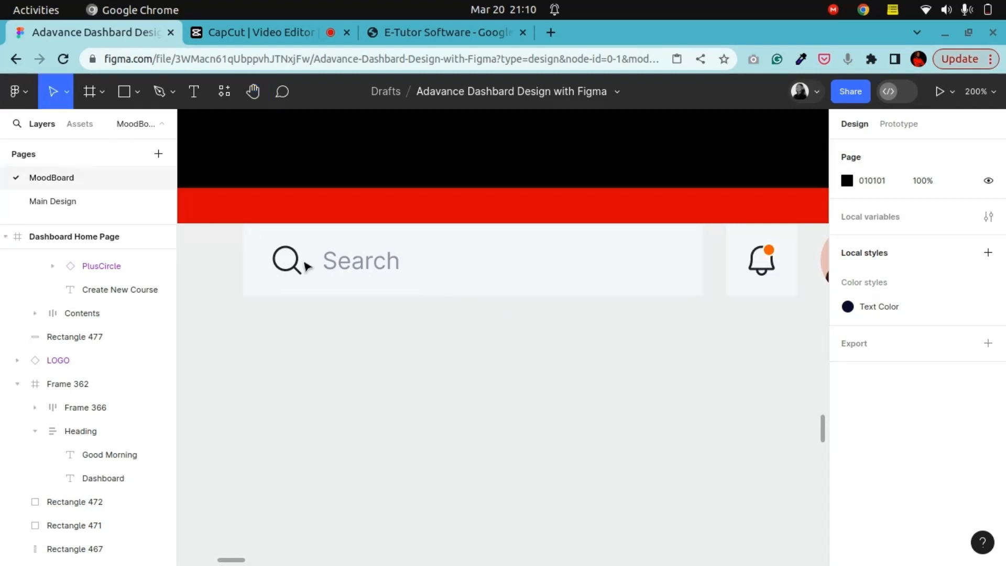
{"action": "left_click", "coordinate": [665, 269]}
{"action": "double_click", "coordinate": [665, 269]}
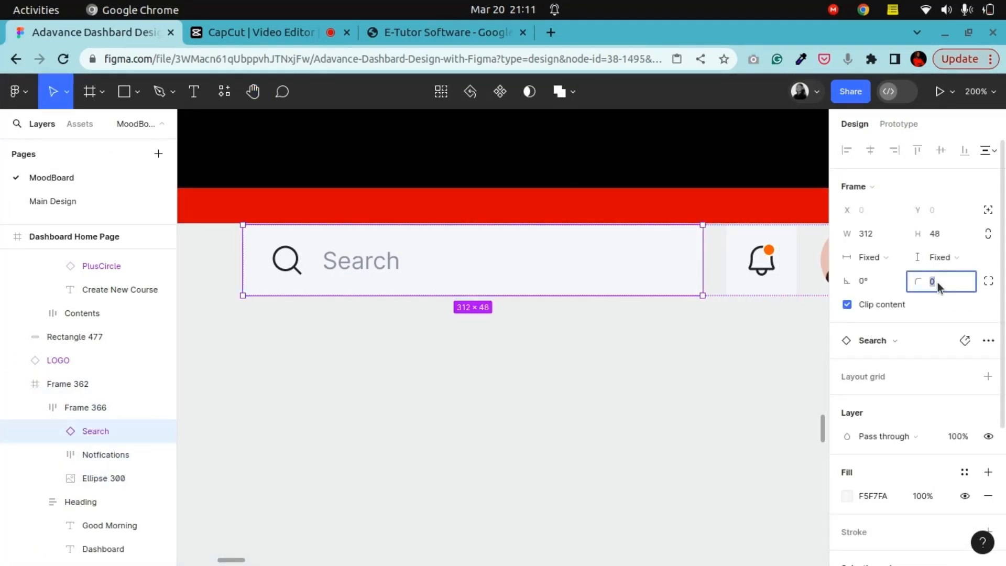
{"action": "type", "text": "8"}
{"action": "key", "text": "Return"}
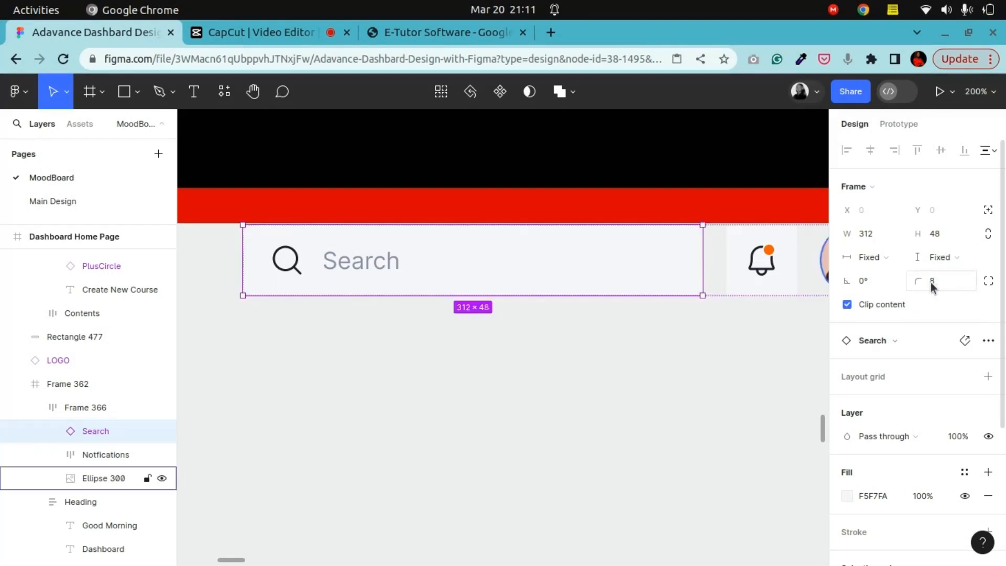
Step: Set the notifications button's corner radius to 8
{"action": "left_click", "coordinate": [734, 265]}
{"action": "left_click", "coordinate": [937, 282]}
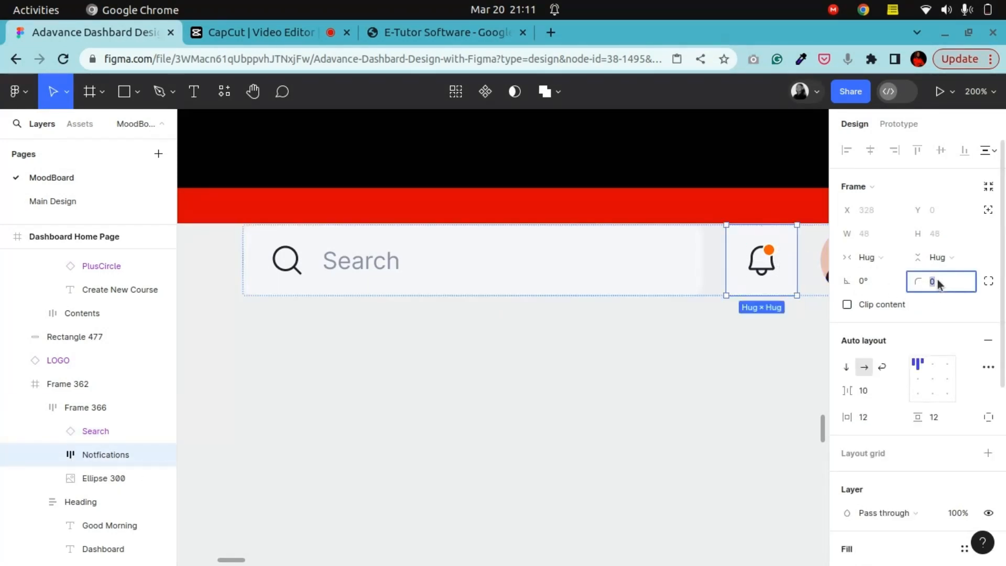
{"action": "type", "text": "8"}
{"action": "key", "text": "Return"}
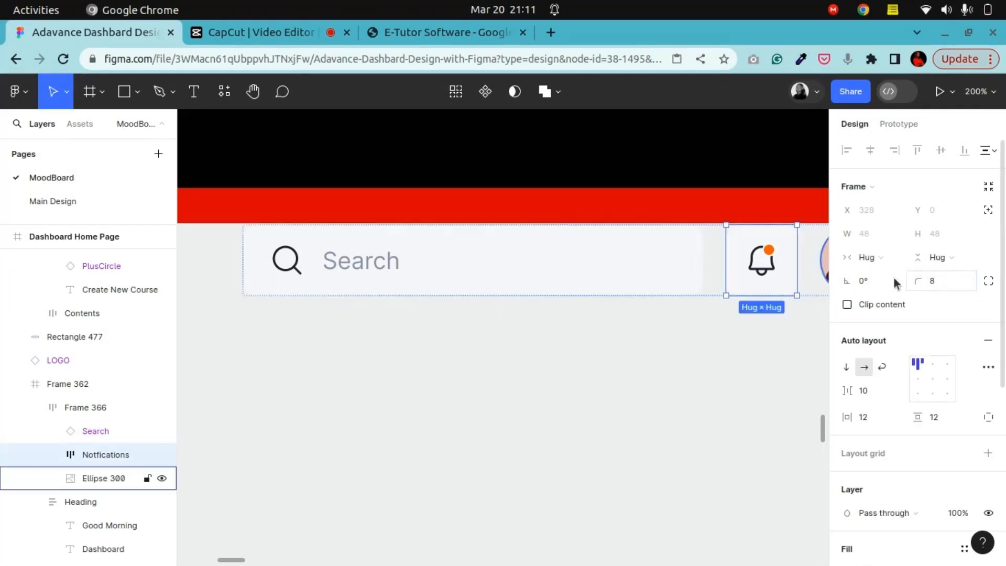
{"action": "left_click", "coordinate": [664, 159]}
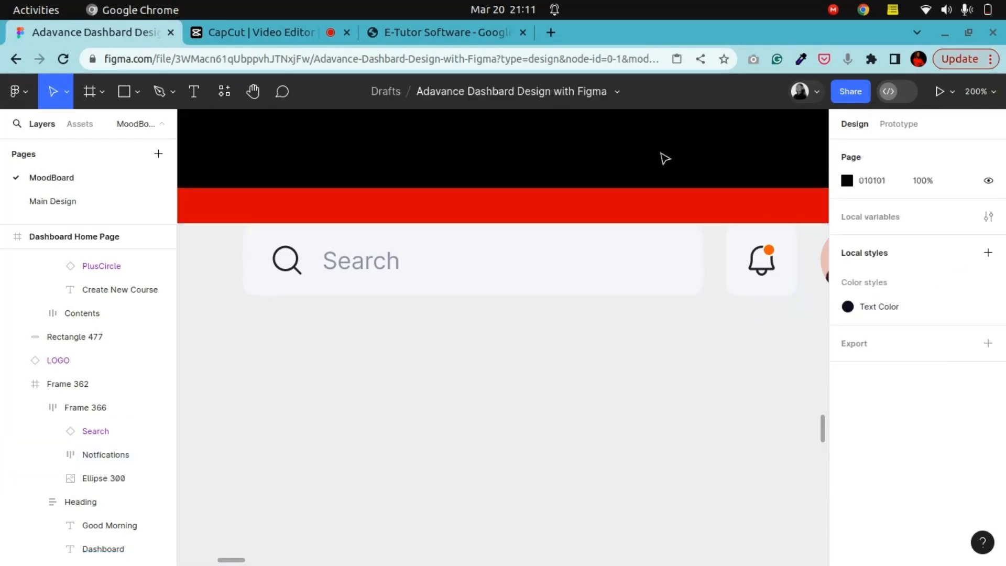
Step: Apply the Text Color style to the search box's magnifying glass icon
{"action": "left_click", "coordinate": [256, 112]}
{"action": "left_click_drag", "start_coordinate": [254, 296], "coordinate": [671, 263]}
{"action": "key", "text": "ctrl+minus"}
{"action": "left_click_drag", "start_coordinate": [471, 329], "coordinate": [494, 241]}
{"action": "left_click_drag", "start_coordinate": [771, 252], "coordinate": [523, 267]}
{"action": "left_click", "coordinate": [53, 91]}
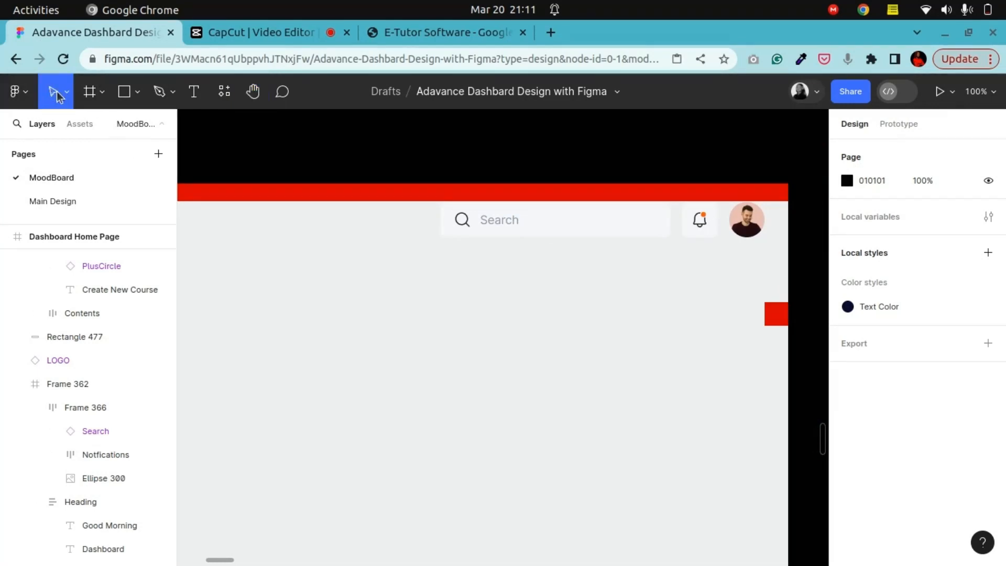
{"action": "left_click", "coordinate": [602, 237]}
{"action": "double_click", "coordinate": [614, 233]}
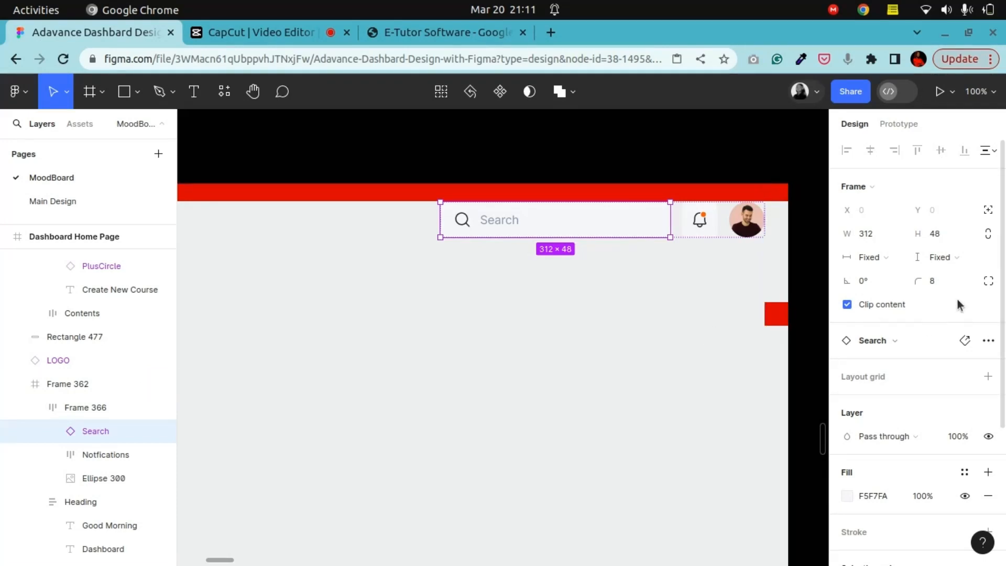
{"action": "double_click", "coordinate": [471, 228]}
{"action": "double_click", "coordinate": [472, 227]}
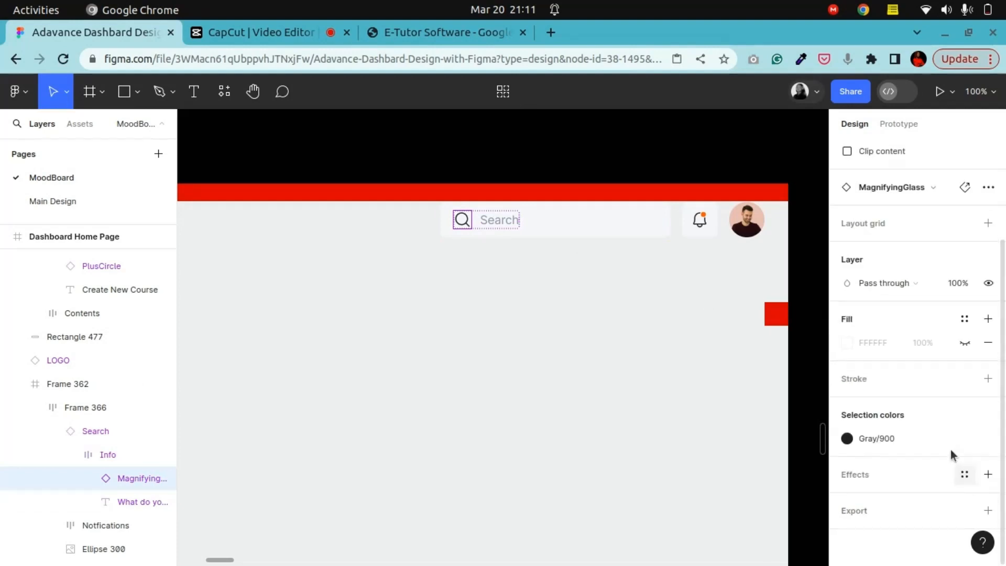
{"action": "left_click", "coordinate": [969, 437]}
{"action": "left_click", "coordinate": [960, 444]}
{"action": "left_click", "coordinate": [720, 347]}
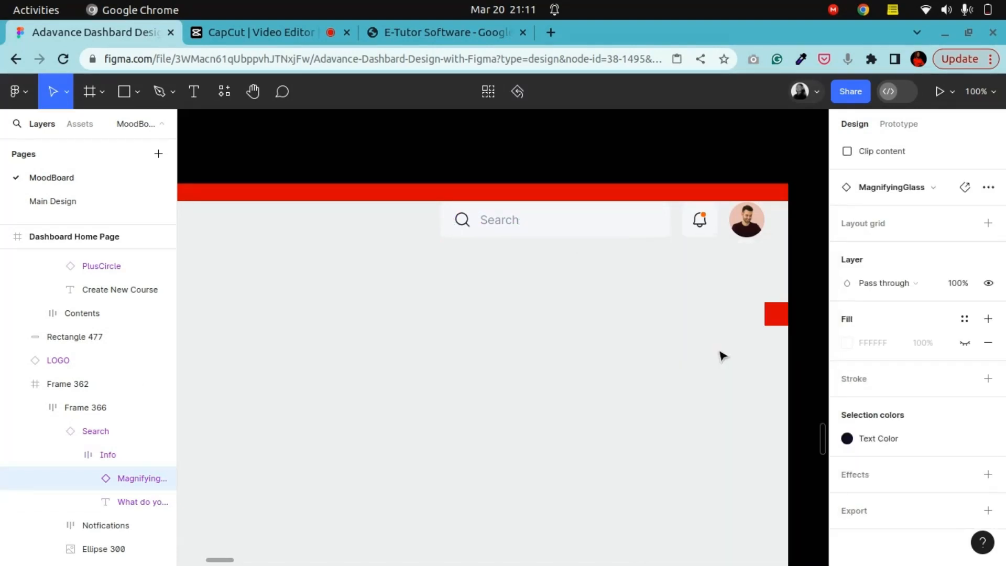
Step: Detach the icon's color style and set its opacity to 90%
{"action": "left_click", "coordinate": [964, 438]}
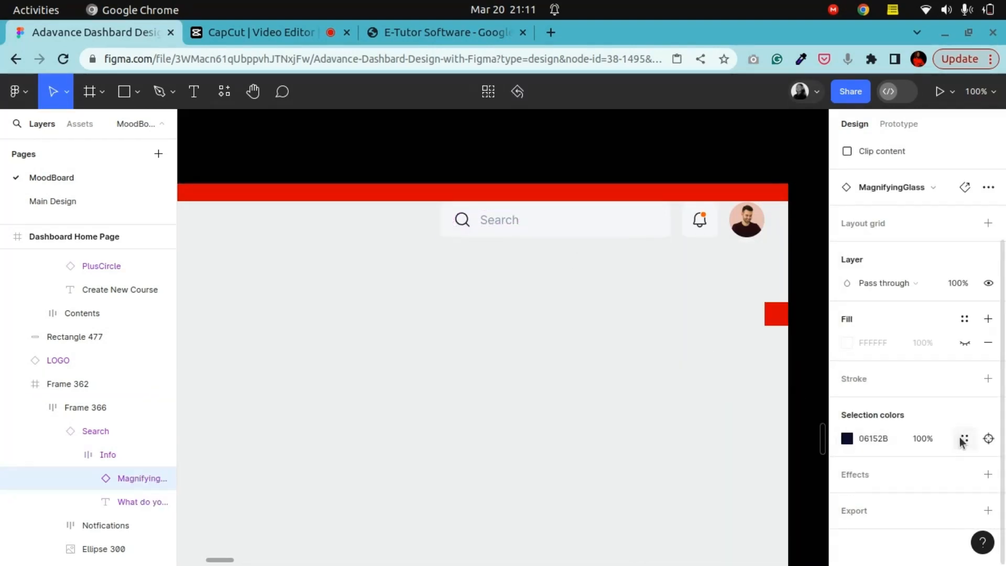
{"action": "type", "text": "9"}
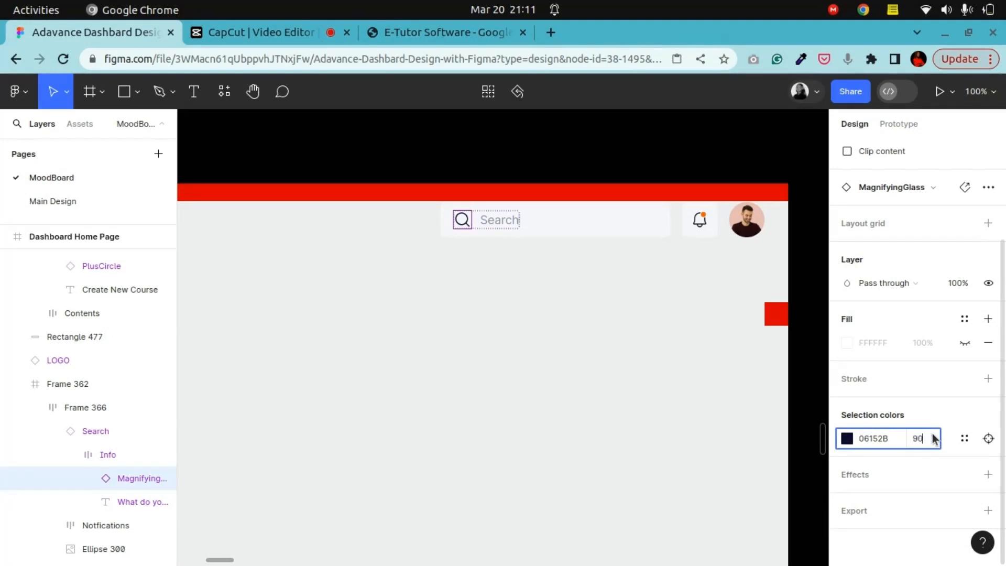
{"action": "type", "text": "0"}
{"action": "key", "text": "Return"}
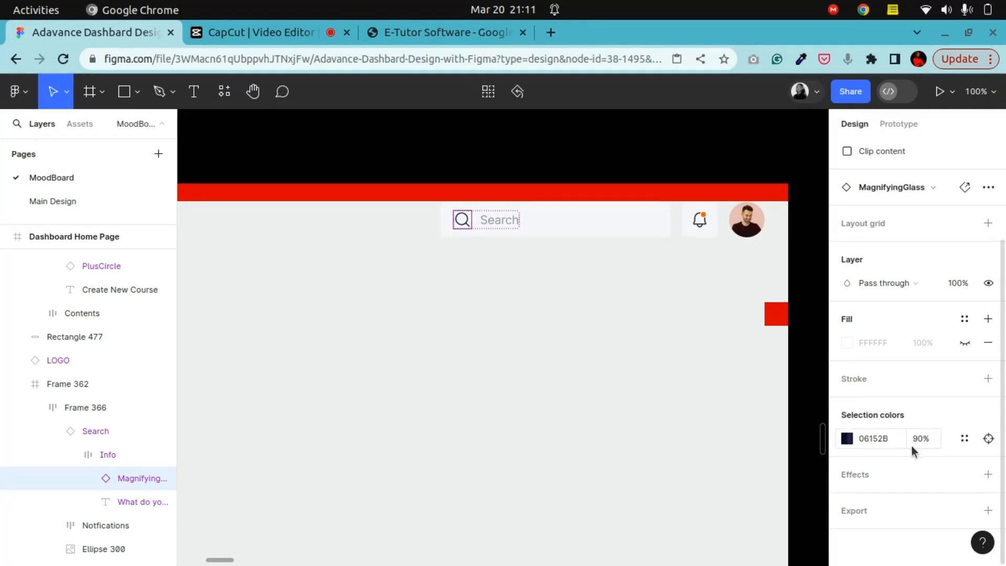
Step: Set the search placeholder text's font to Nunito Sans and apply the Text Color style to it
{"action": "left_click", "coordinate": [512, 226]}
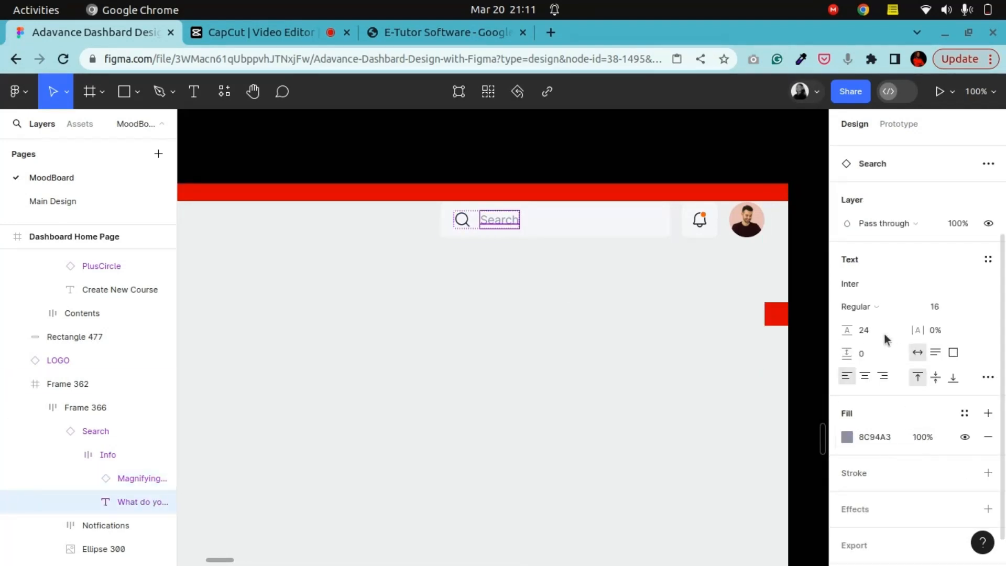
{"action": "left_click", "coordinate": [876, 284]}
{"action": "type", "text": "nun"}
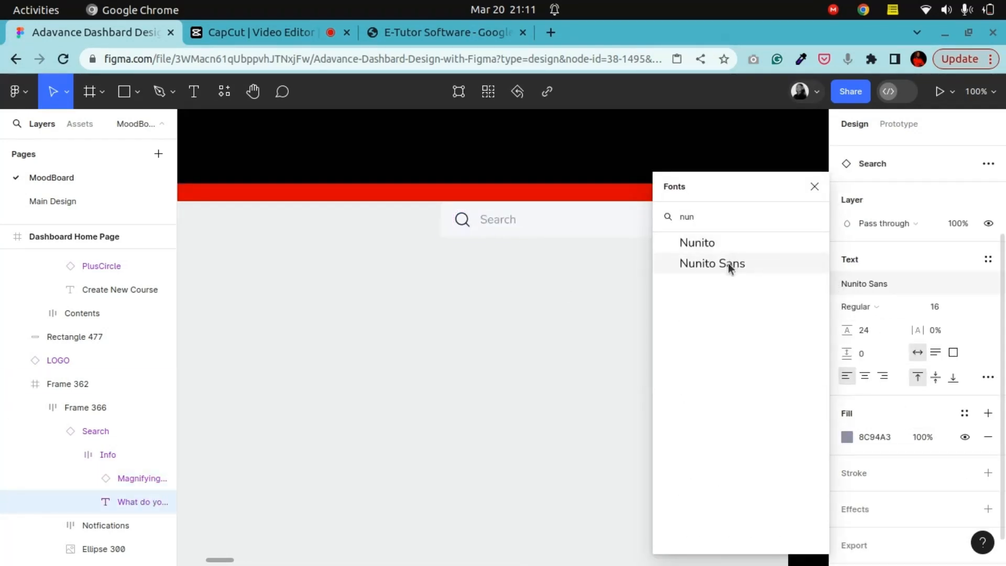
{"action": "left_click", "coordinate": [734, 263]}
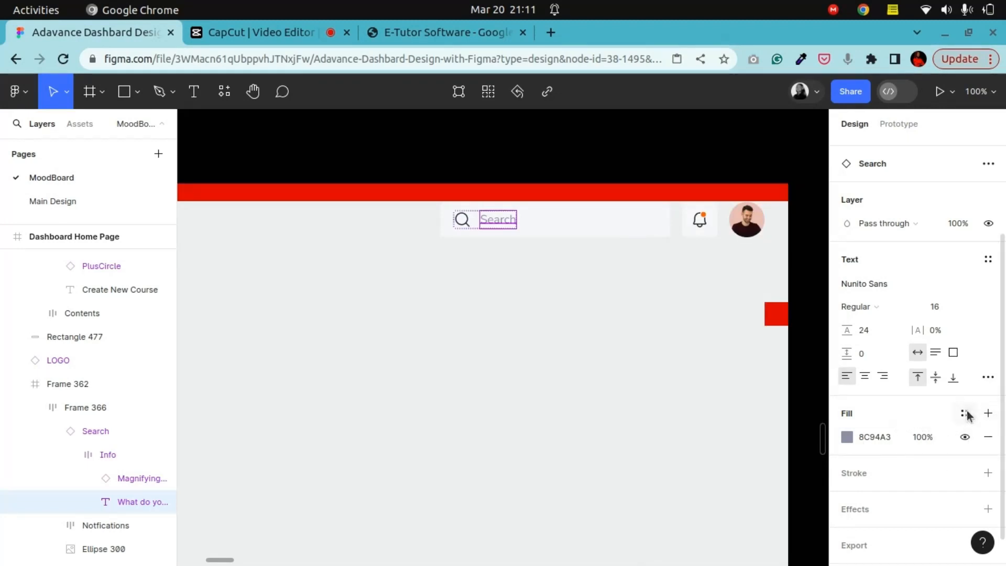
{"action": "left_click", "coordinate": [964, 413]}
{"action": "left_click", "coordinate": [727, 349]}
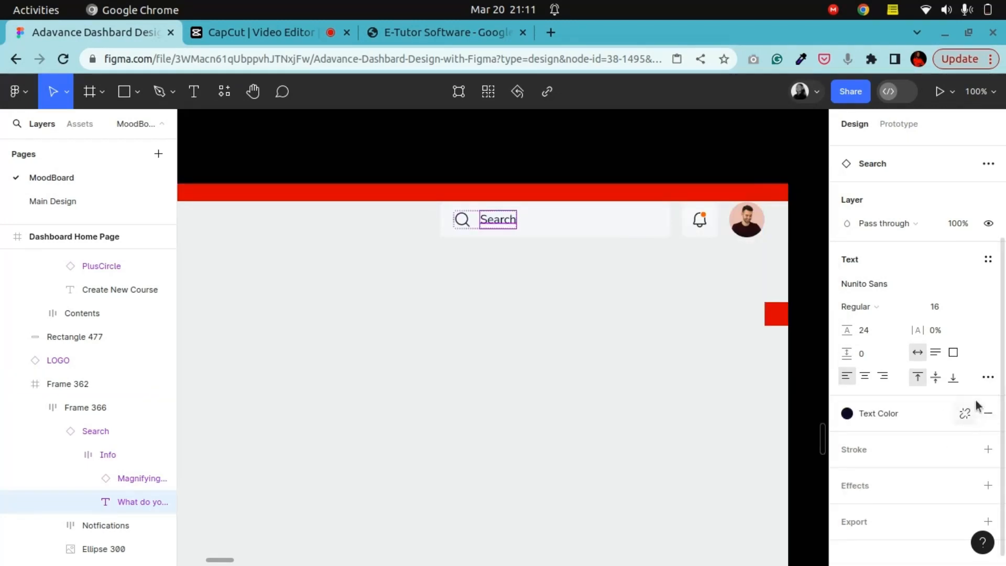
Step: Detach the placeholder's color style and set its fill opacity to 54%
{"action": "left_click", "coordinate": [969, 411]}
{"action": "left_click", "coordinate": [917, 435]}
{"action": "type", "text": "6"}
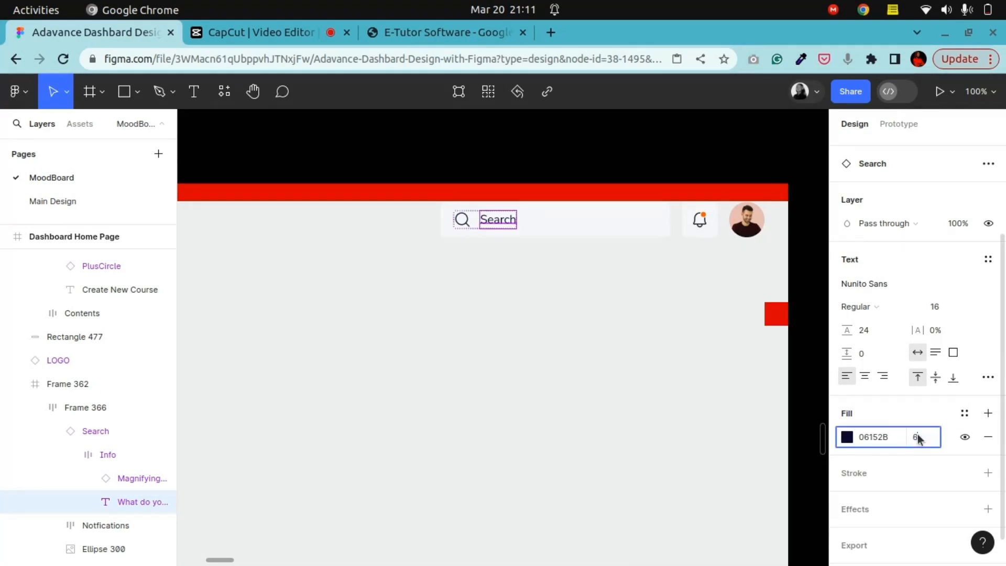
{"action": "type", "text": "4"}
{"action": "key", "text": "Return"}
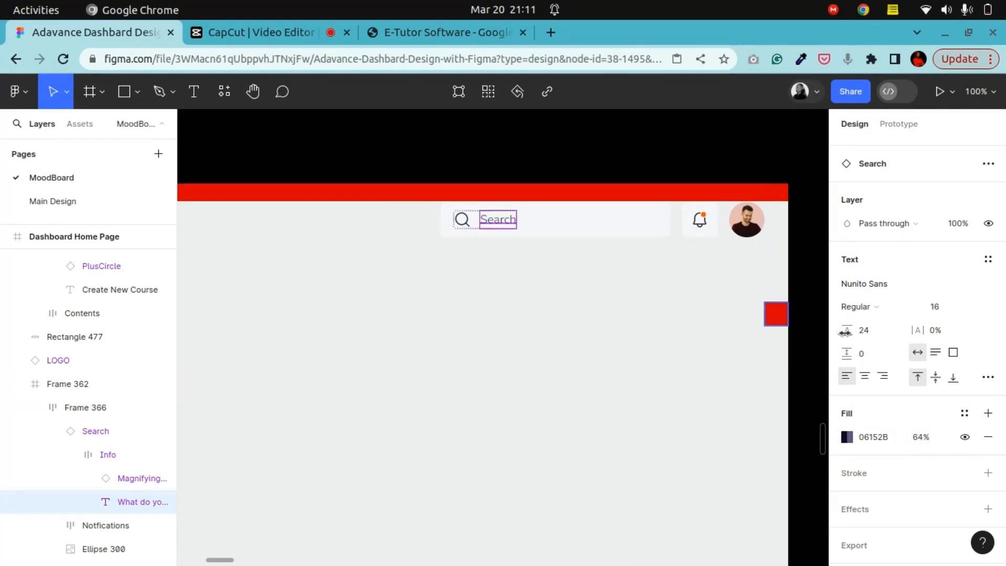
{"action": "left_click", "coordinate": [920, 437]}
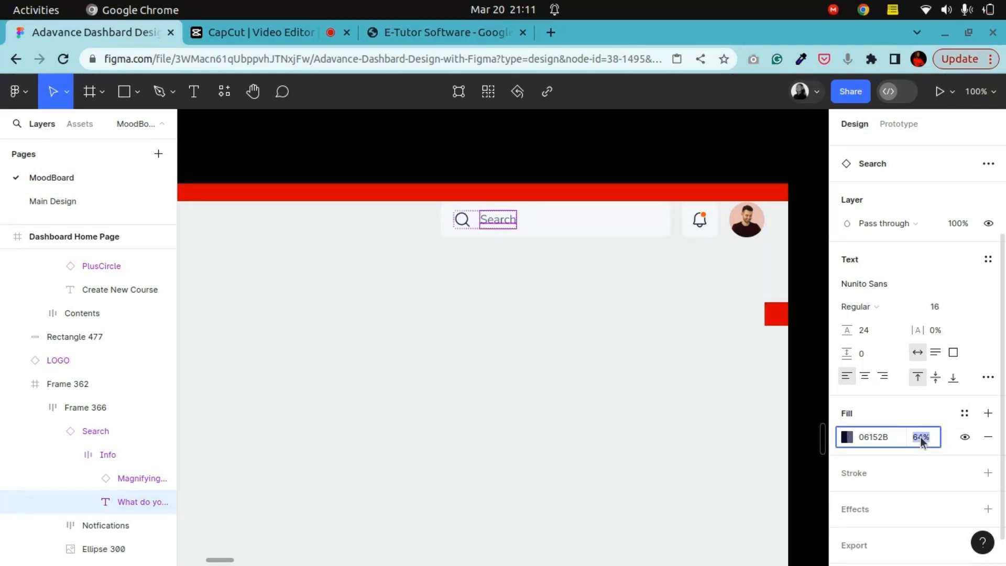
{"action": "key", "text": "Return"}
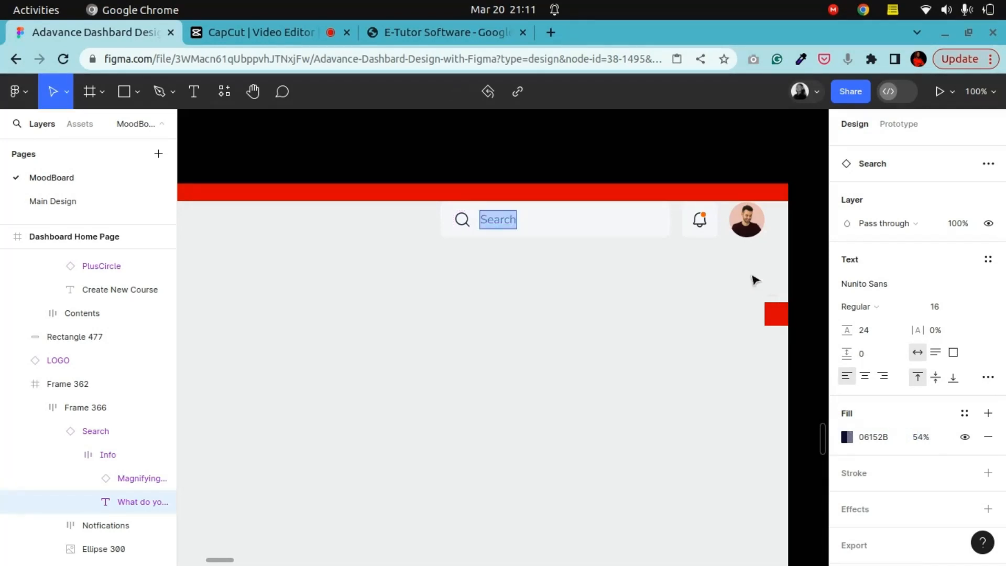
Step: Detach all color styles from the notifications button's selection colors
{"action": "left_click", "coordinate": [705, 229]}
{"action": "scroll", "coordinate": [917, 341], "scroll_direction": "down", "scroll_amount": 3}
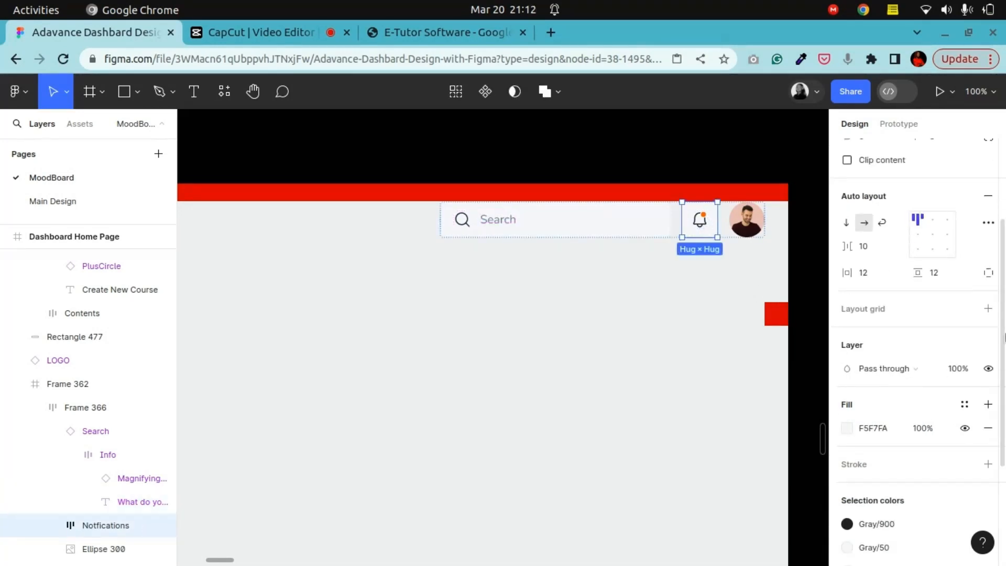
{"action": "left_click", "coordinate": [963, 366]}
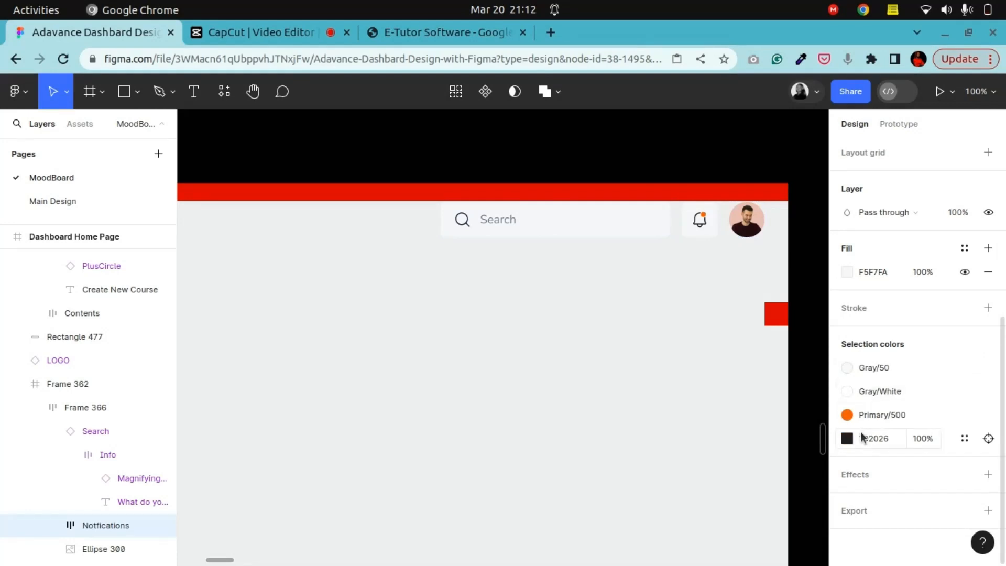
{"action": "left_click", "coordinate": [965, 414]}
{"action": "left_click", "coordinate": [964, 391]}
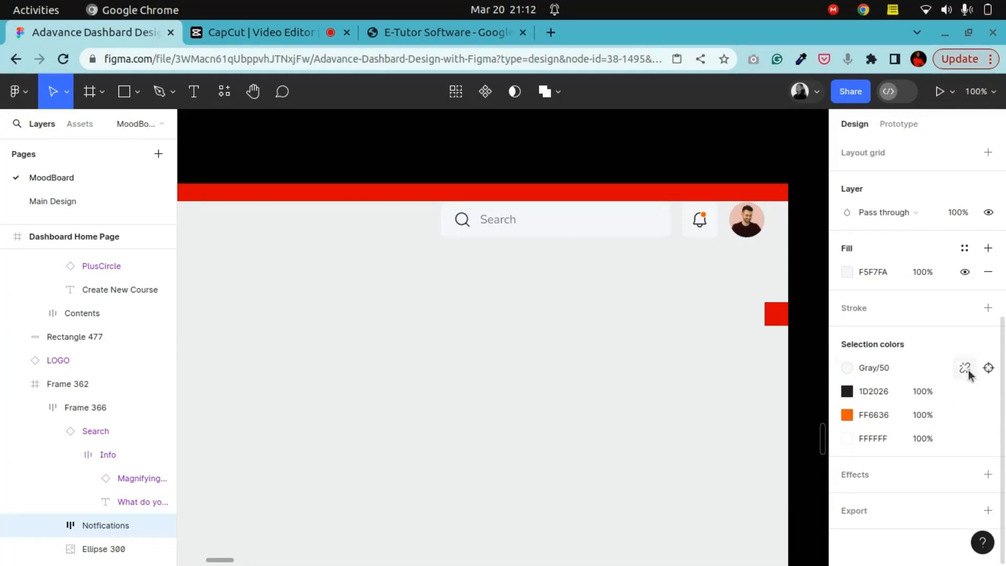
{"action": "left_click", "coordinate": [966, 368]}
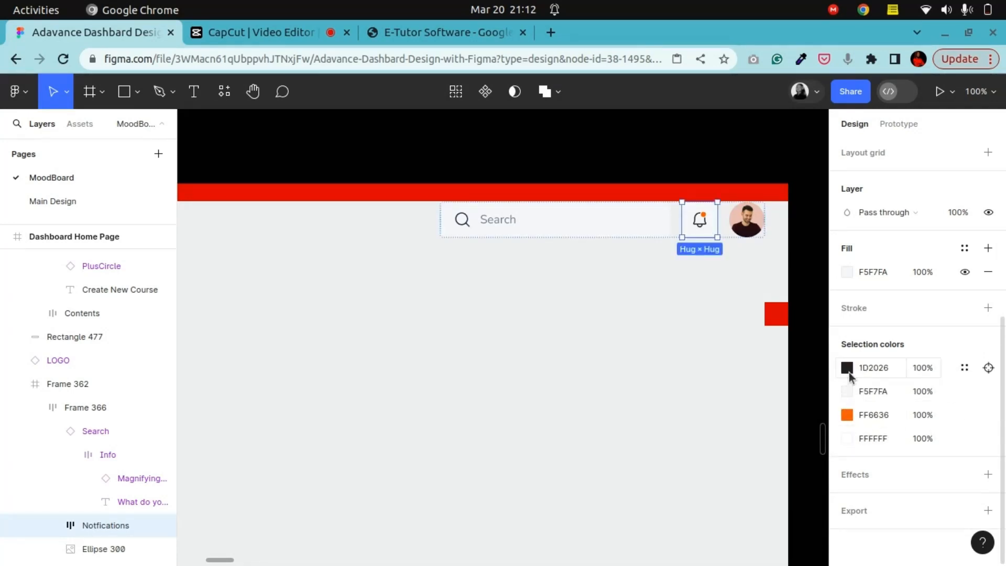
Step: Apply the Text Color style to the bell icon's dark color
{"action": "left_click", "coordinate": [849, 372]}
{"action": "left_click", "coordinate": [962, 367]}
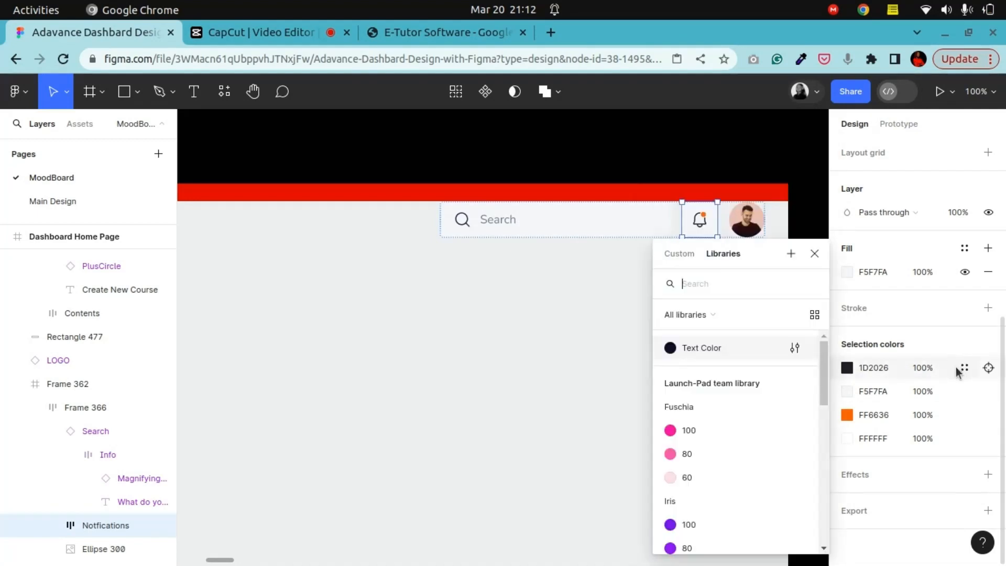
{"action": "left_click", "coordinate": [702, 348]}
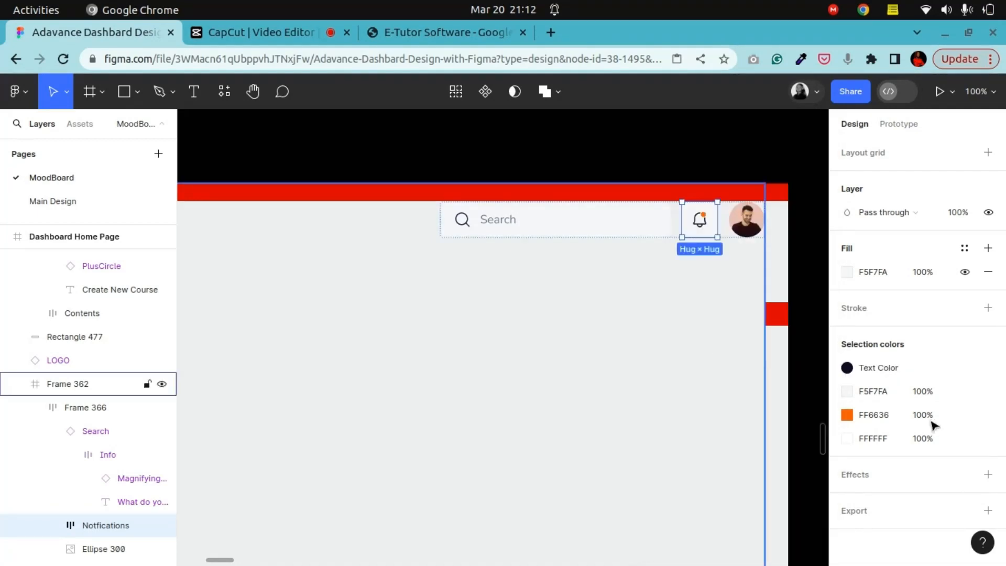
Step: Change the notification dot's orange color to the blue document color 045CE0
{"action": "left_click", "coordinate": [850, 415]}
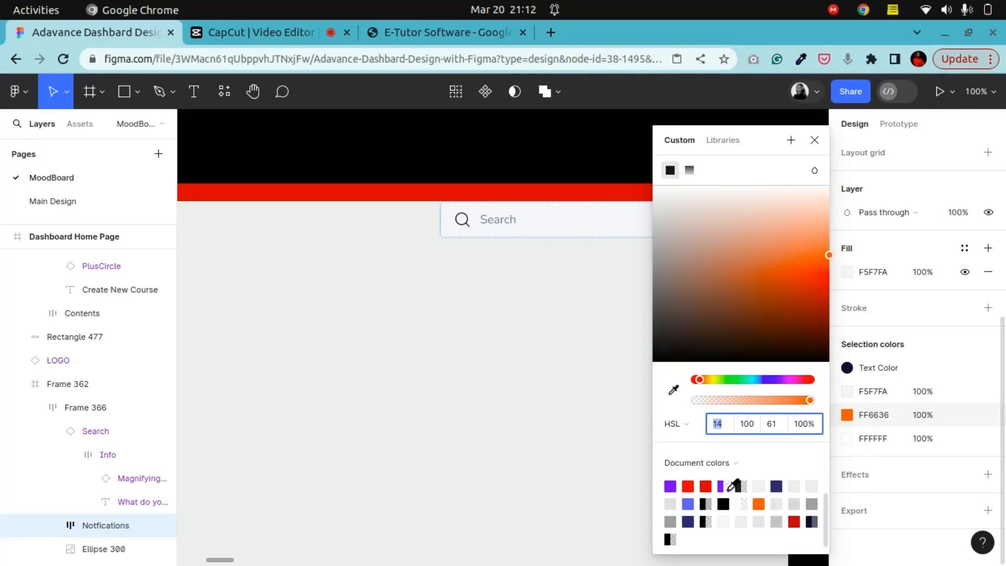
{"action": "left_click", "coordinate": [725, 485]}
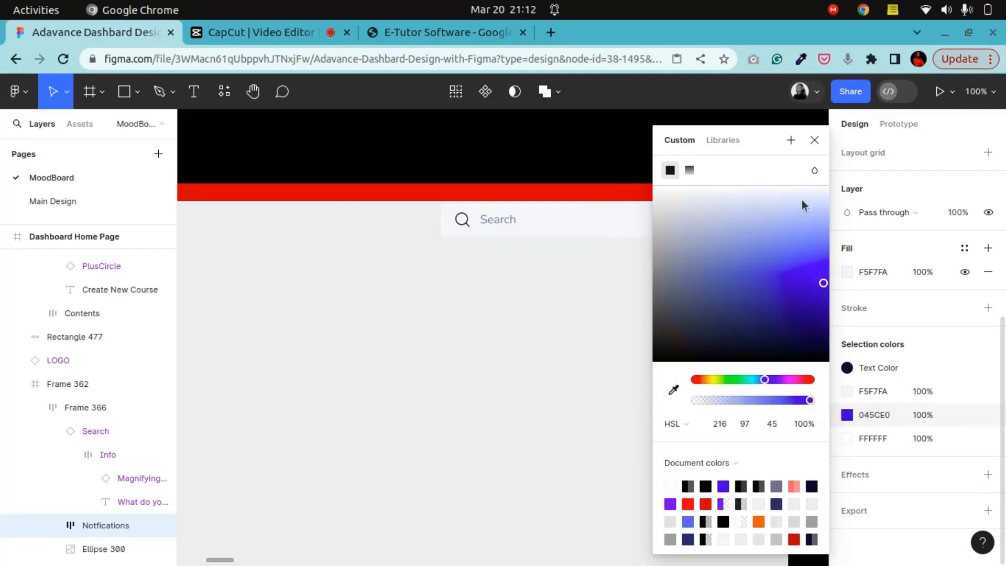
{"action": "left_click", "coordinate": [814, 140]}
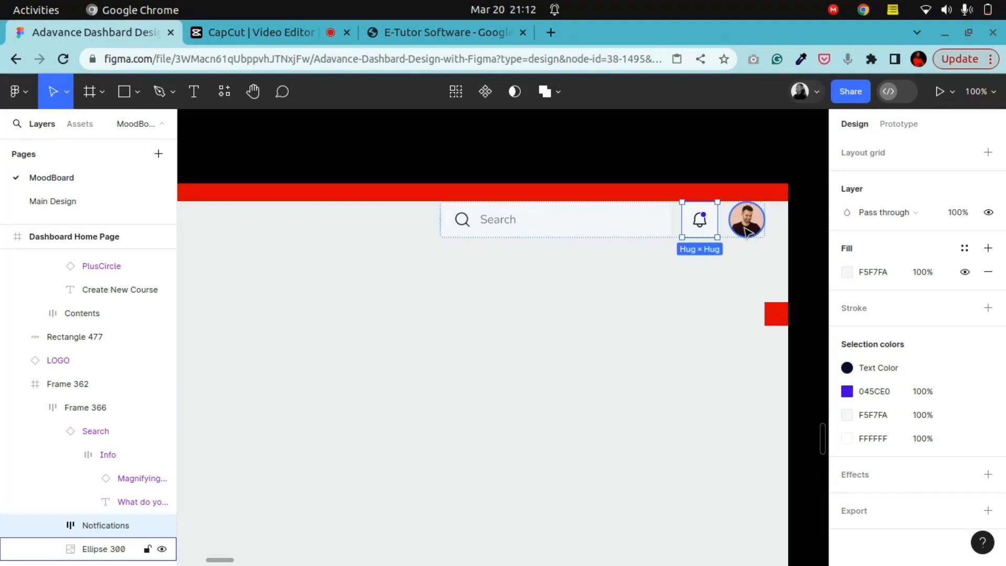
Step: Delete the profile avatar from the header
{"action": "left_click", "coordinate": [747, 164]}
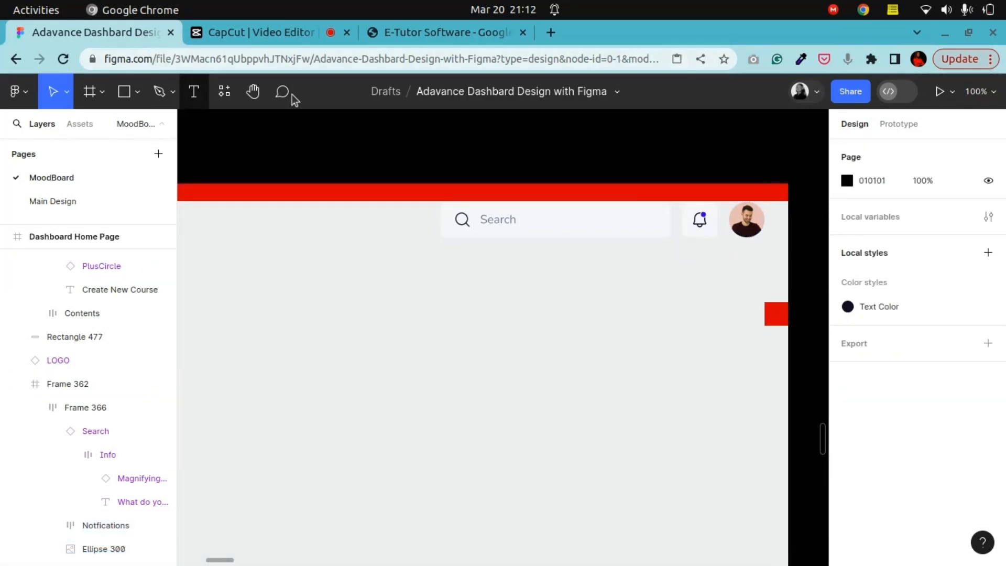
{"action": "left_click", "coordinate": [254, 92]}
{"action": "mouse_move", "coordinate": [288, 253]}
{"action": "left_mouse_down"}
{"action": "mouse_move", "coordinate": [451, 189]}
{"action": "mouse_move", "coordinate": [717, 194]}
{"action": "mouse_move", "coordinate": [391, 370]}
{"action": "left_mouse_up"}
{"action": "mouse_move", "coordinate": [632, 393]}
{"action": "left_mouse_down"}
{"action": "mouse_move", "coordinate": [575, 296]}
{"action": "mouse_move", "coordinate": [323, 328]}
{"action": "left_mouse_up"}
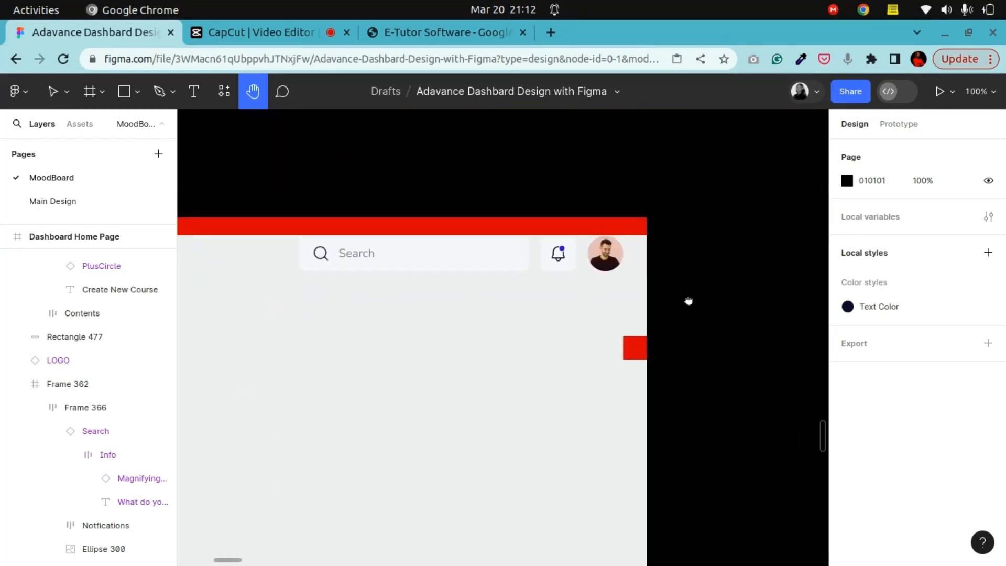
{"action": "left_click_drag", "start_coordinate": [690, 299], "coordinate": [603, 343]}
{"action": "scroll", "coordinate": [602, 343], "scroll_direction": "up", "scroll_amount": 5, "text": "ctrl"}
{"action": "scroll", "coordinate": [575, 328], "scroll_direction": "down", "scroll_amount": 8, "text": "ctrl"}
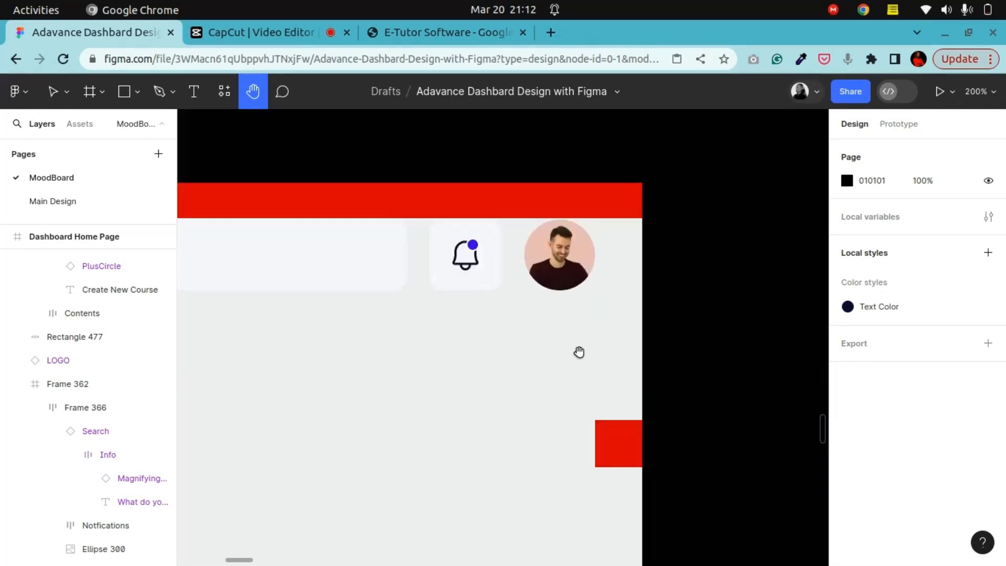
{"action": "left_click_drag", "start_coordinate": [436, 436], "coordinate": [748, 121]}
{"action": "left_click_drag", "start_coordinate": [452, 362], "coordinate": [452, 369]}
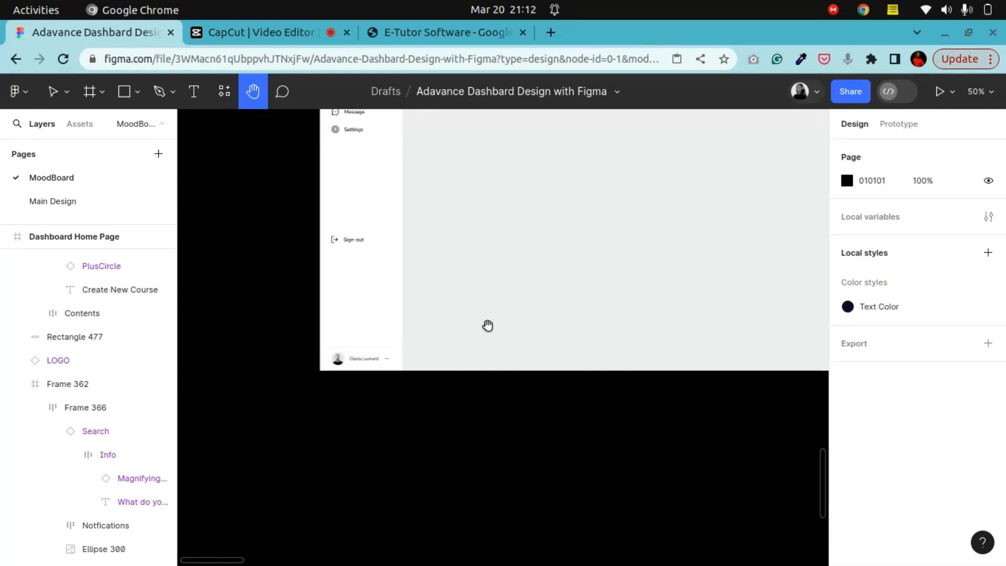
{"action": "left_click_drag", "start_coordinate": [487, 325], "coordinate": [489, 351]}
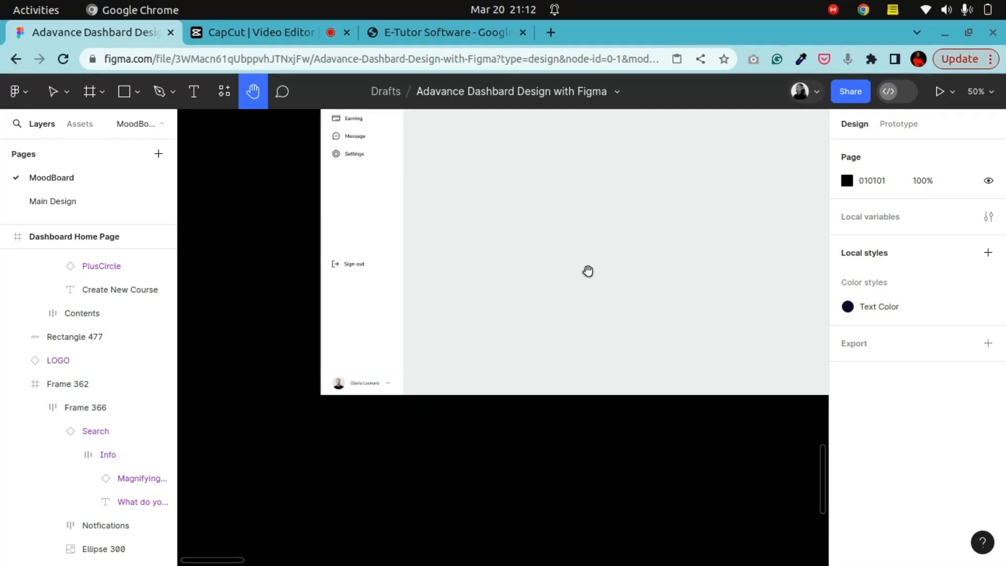
{"action": "scroll", "coordinate": [548, 335], "scroll_direction": "up", "scroll_amount": 4, "text": "ctrl"}
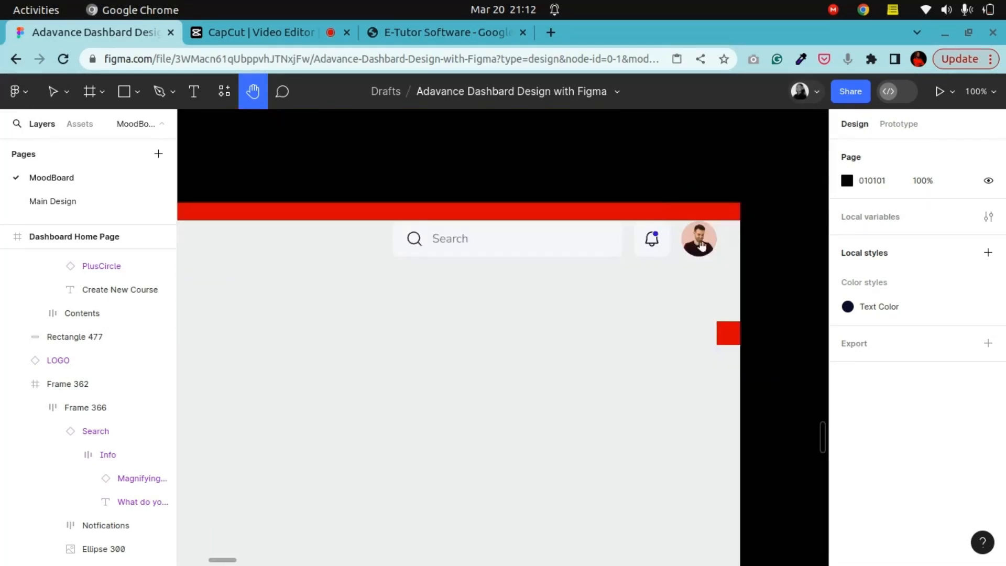
{"action": "left_click", "coordinate": [51, 96]}
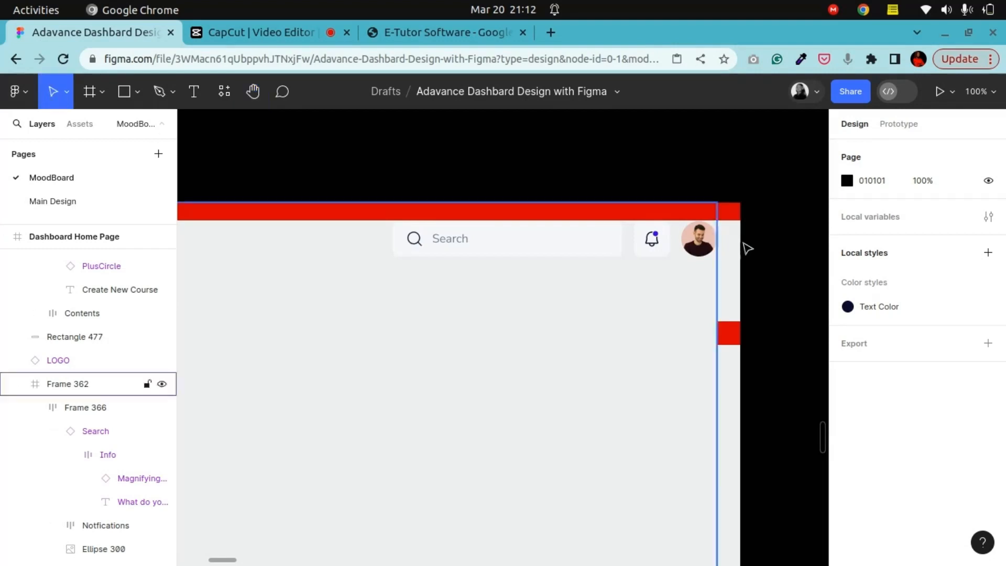
{"action": "left_click", "coordinate": [701, 241], "text": "ctrl"}
{"action": "key", "text": "Delete"}
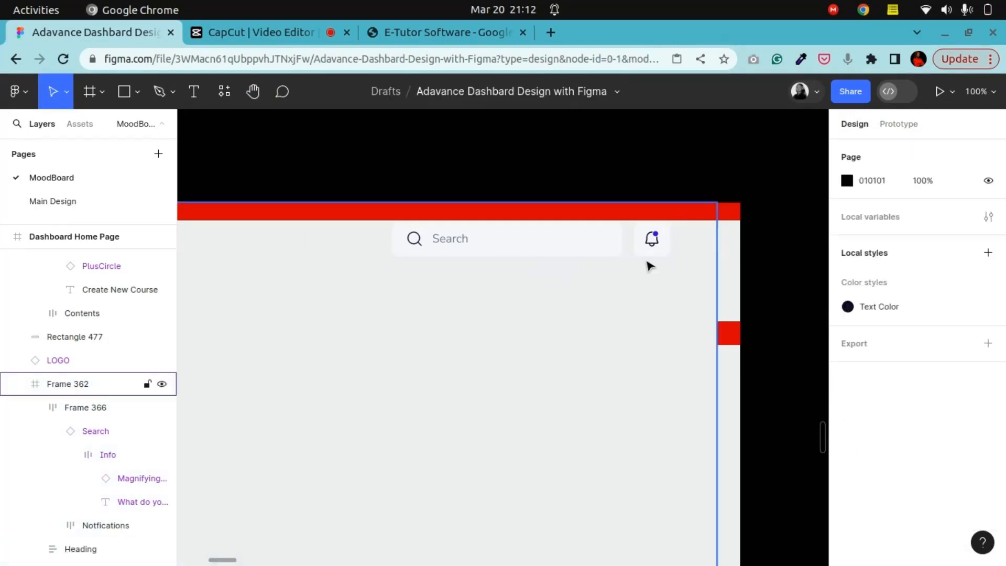
Step: Show the page frame's layout grid
{"action": "left_click", "coordinate": [647, 244]}
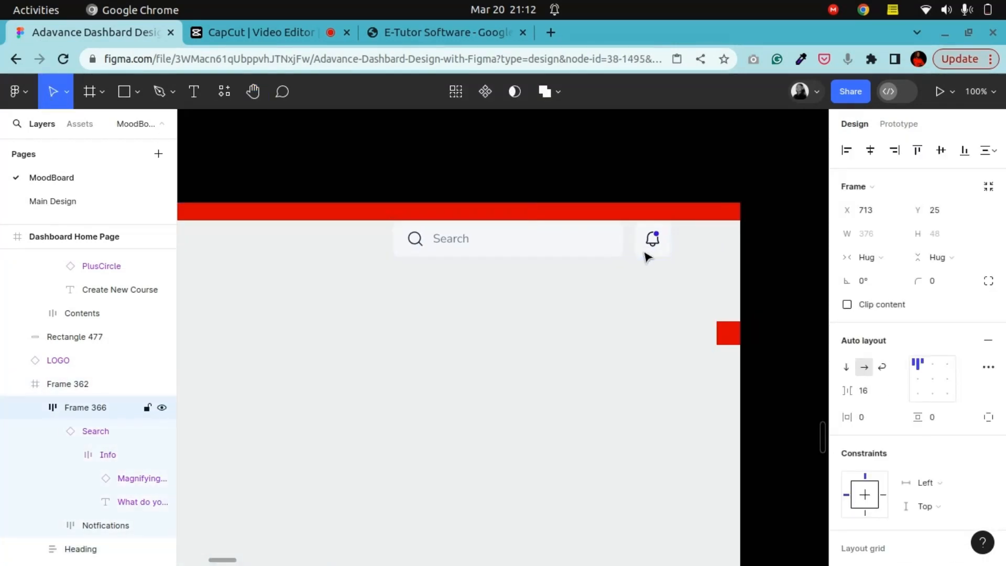
{"action": "left_click", "coordinate": [687, 321]}
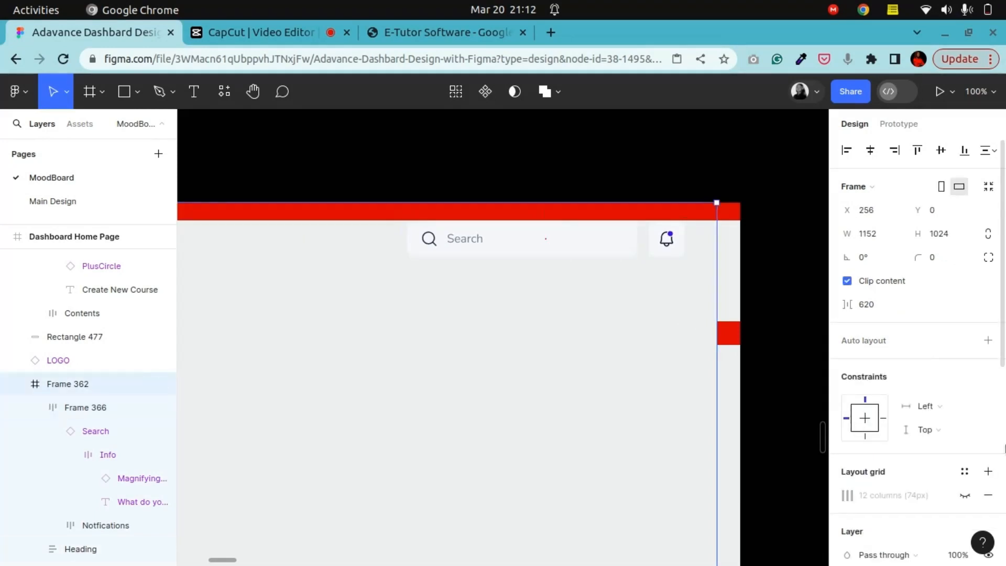
{"action": "left_click", "coordinate": [966, 496]}
Step: Nudge the search and notifications group right to X 776
{"action": "left_click", "coordinate": [652, 256]}
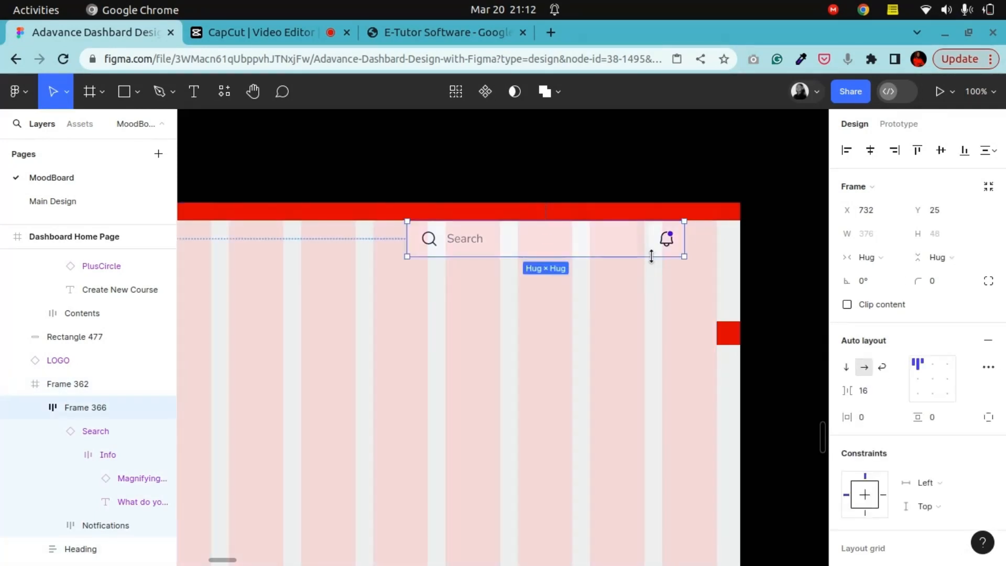
{"action": "key", "text": "Right"}
{"action": "key", "text": "Right"}
{"action": "key", "text": "Right"}
{"action": "key", "text": "Right"}
{"action": "key", "text": "Right"}
{"action": "key", "text": "Right"}
{"action": "key", "text": "Right"}
{"action": "key", "text": "Right"}
{"action": "key", "text": "Right"}
{"action": "key", "text": "Right"}
{"action": "key", "text": "Right"}
{"action": "key", "text": "Right"}
{"action": "key", "text": "Right"}
{"action": "key", "text": "Right"}
{"action": "key", "text": "Right"}
{"action": "key", "text": "Right"}
{"action": "key", "text": "Right"}
{"action": "key", "text": "Right"}
{"action": "key", "text": "Right"}
{"action": "key", "text": "Right"}
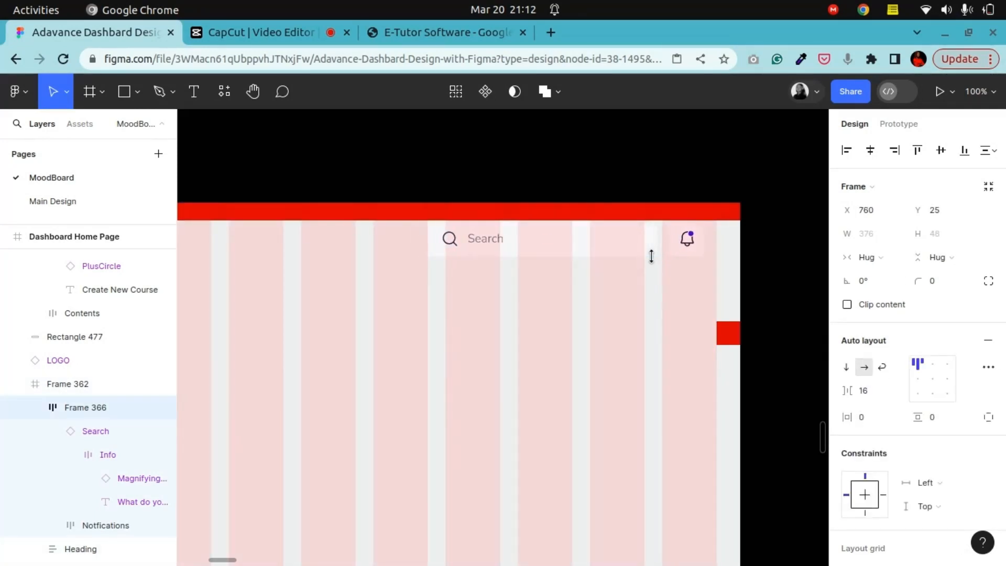
{"action": "key", "text": "Right"}
{"action": "key", "text": "Right"}
{"action": "key", "text": "Right"}
{"action": "key", "text": "Right"}
{"action": "key", "text": "Right"}
{"action": "key", "text": "Right"}
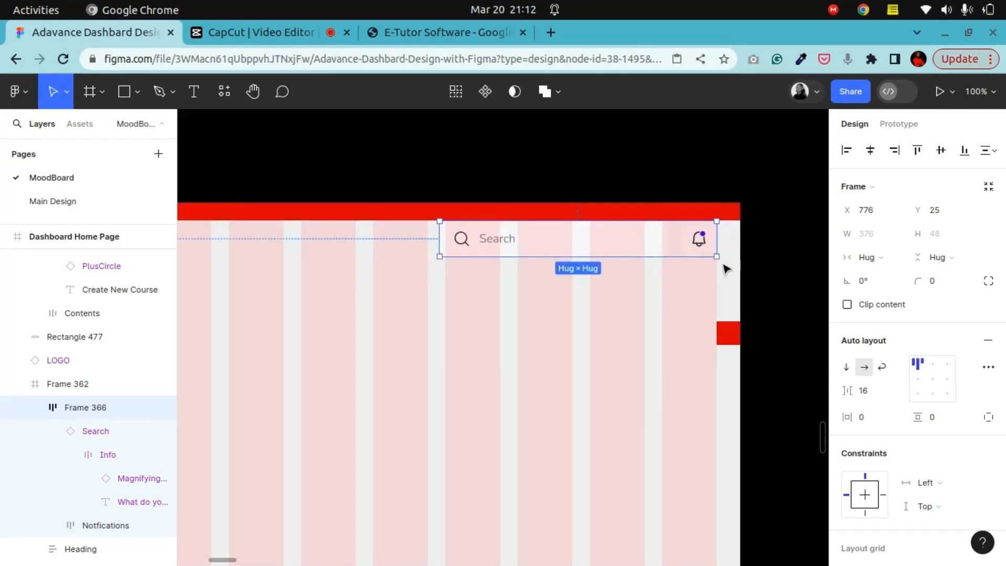
Step: Hide the page frame's layout grid and reselect the search and notifications group
{"action": "left_click", "coordinate": [685, 290]}
{"action": "left_click", "coordinate": [965, 495]}
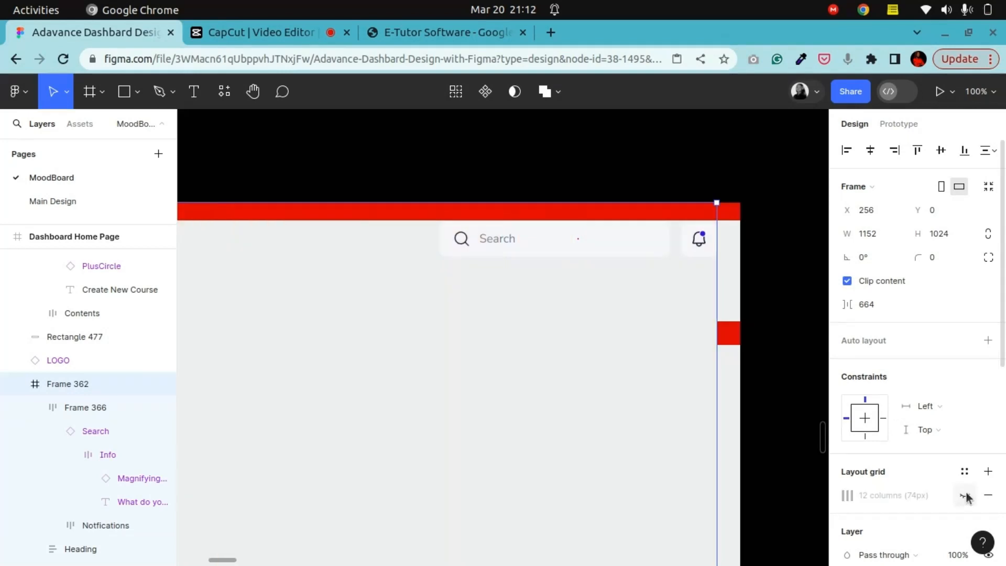
{"action": "left_click", "coordinate": [617, 254]}
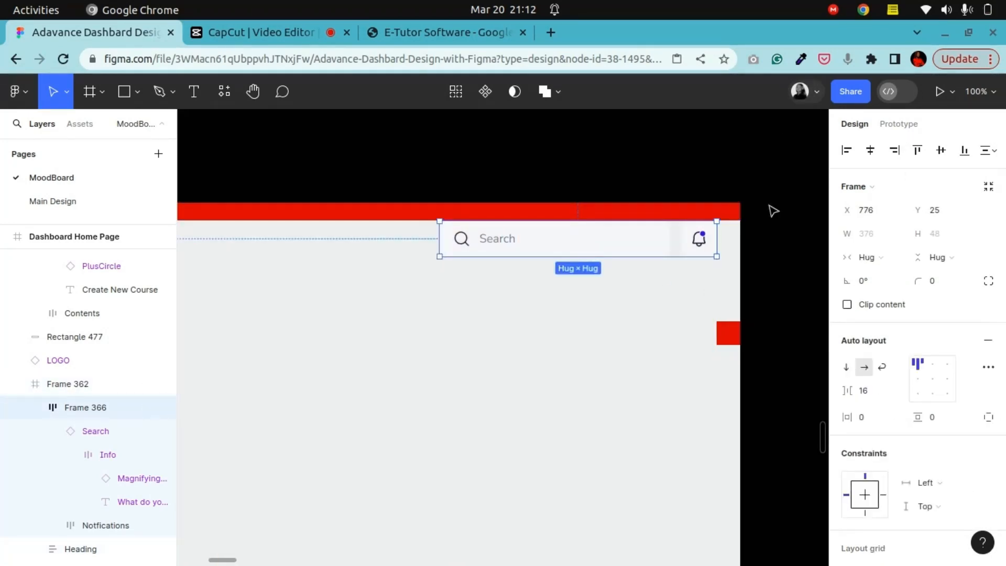
Step: Examine the search and notifications group's selection colors
{"action": "key", "text": "ctrl+minus"}
{"action": "left_click", "coordinate": [252, 91]}
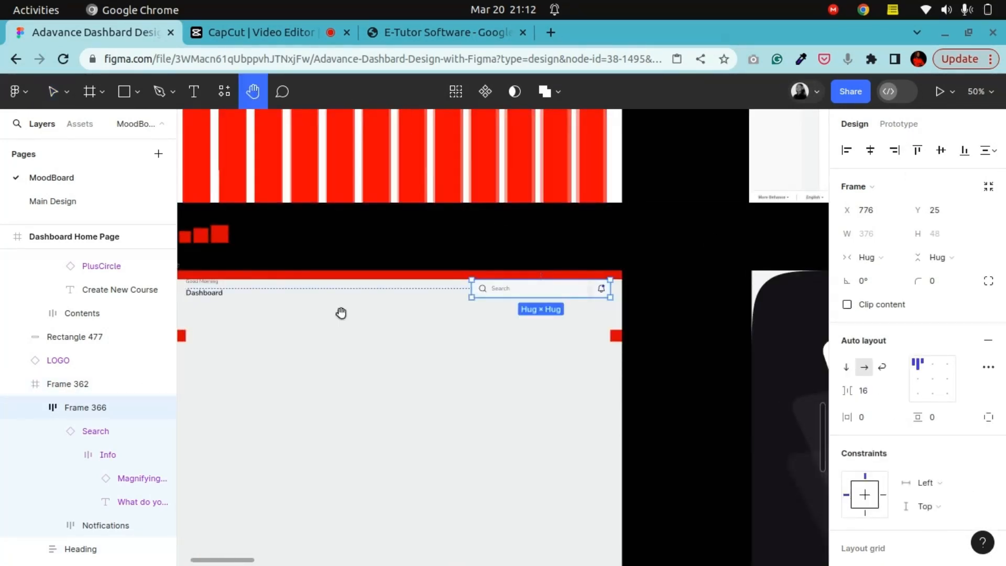
{"action": "left_click_drag", "start_coordinate": [380, 370], "coordinate": [425, 382]}
{"action": "key", "text": "ctrl+plus"}
{"action": "left_click_drag", "start_coordinate": [627, 335], "coordinate": [573, 319]}
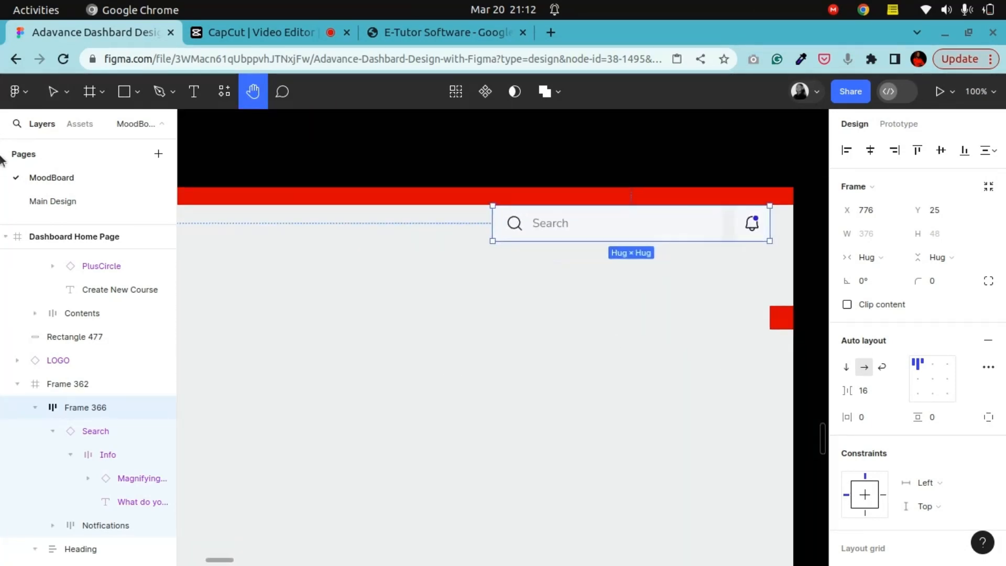
{"action": "left_click", "coordinate": [53, 91]}
{"action": "scroll", "coordinate": [972, 508], "scroll_direction": "down", "scroll_amount": 7}
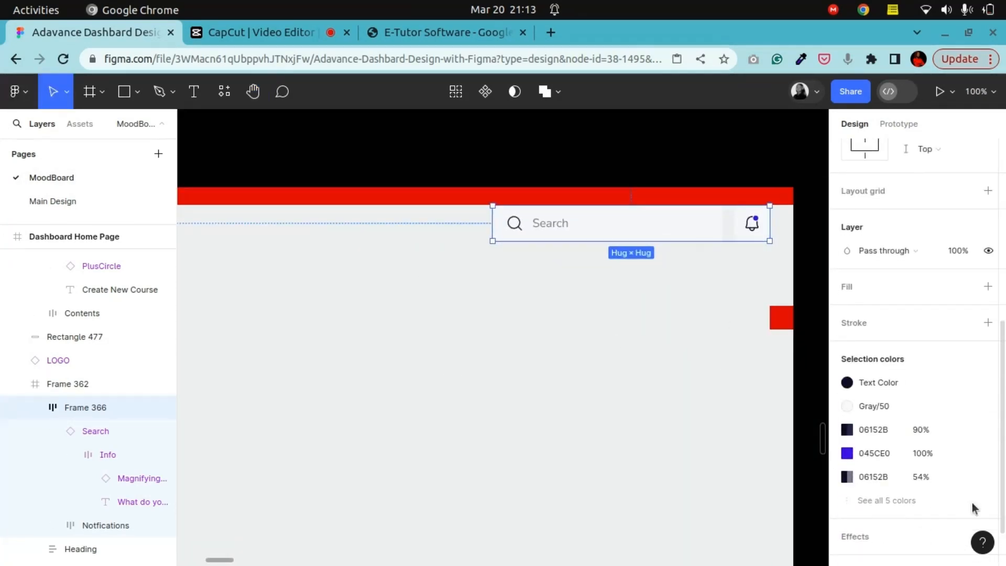
Step: Detach the Gray/50 style from the search bar's background and set its color to HSL 210, 7, 98 using the eyedropper and picker
{"action": "left_click", "coordinate": [964, 406]}
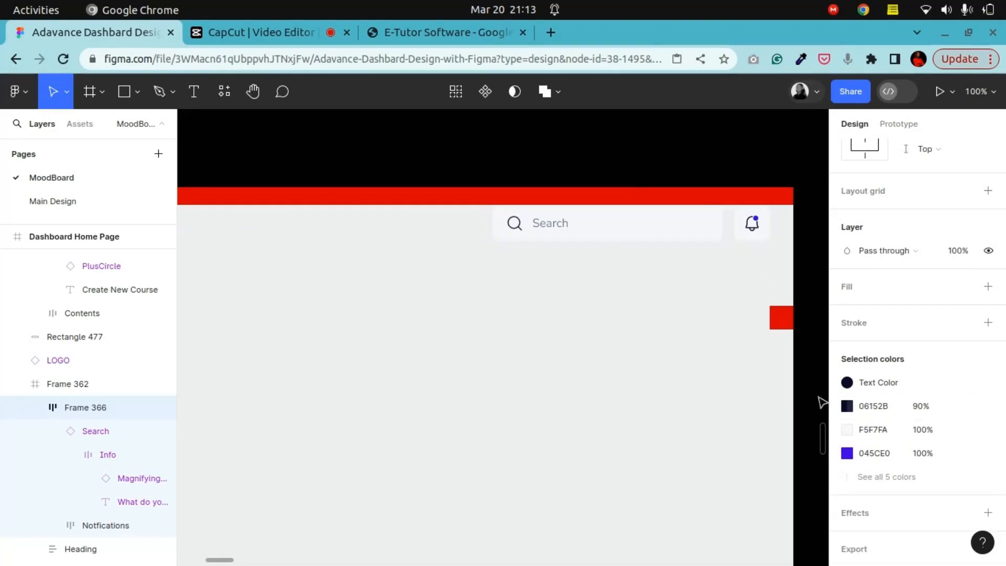
{"action": "left_click", "coordinate": [848, 431]}
{"action": "left_click", "coordinate": [864, 476]}
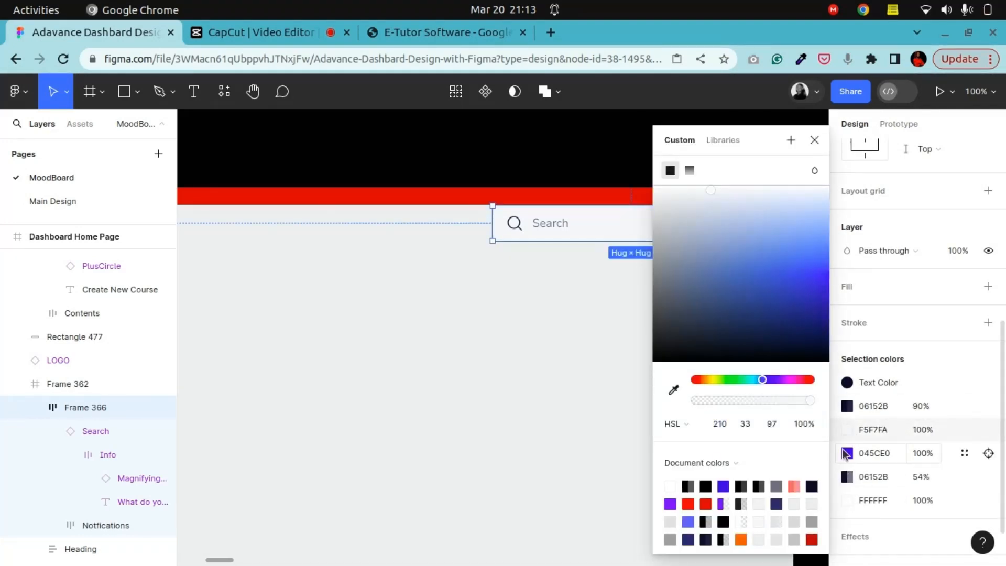
{"action": "left_click", "coordinate": [674, 389]}
{"action": "left_click", "coordinate": [586, 345]}
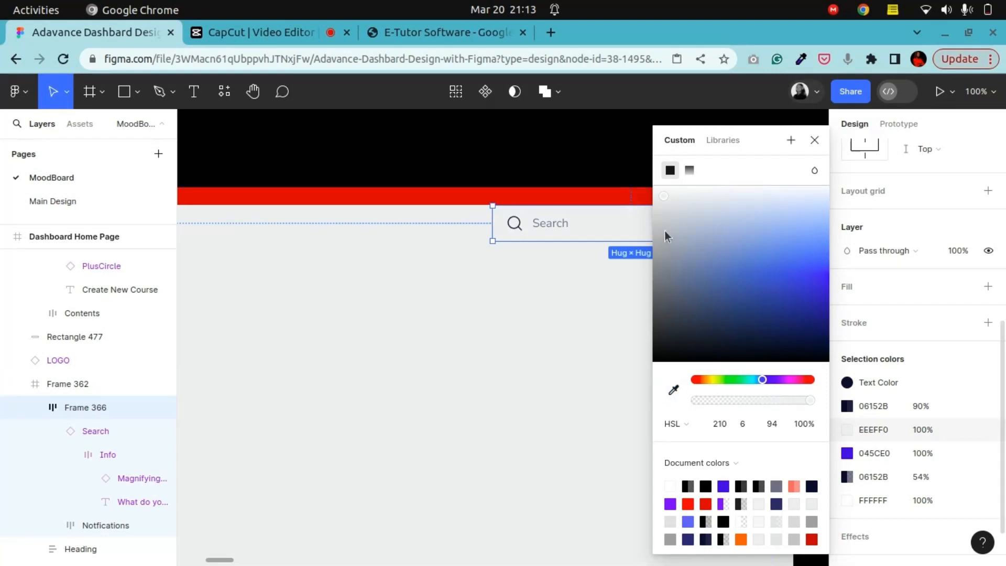
{"action": "left_click_drag", "start_coordinate": [668, 195], "coordinate": [665, 195]}
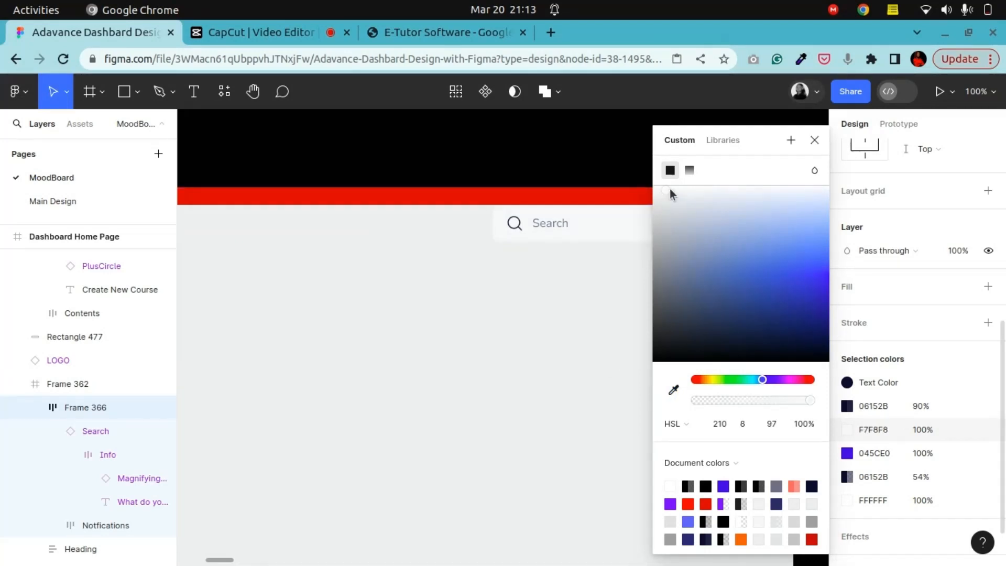
{"action": "left_click_drag", "start_coordinate": [746, 153], "coordinate": [931, 207]}
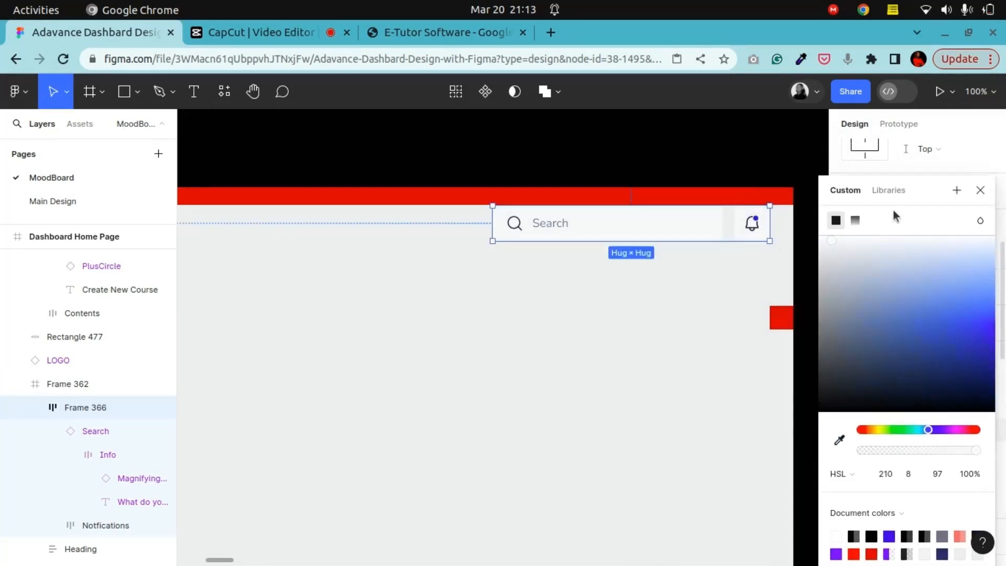
{"action": "left_click", "coordinate": [828, 241]}
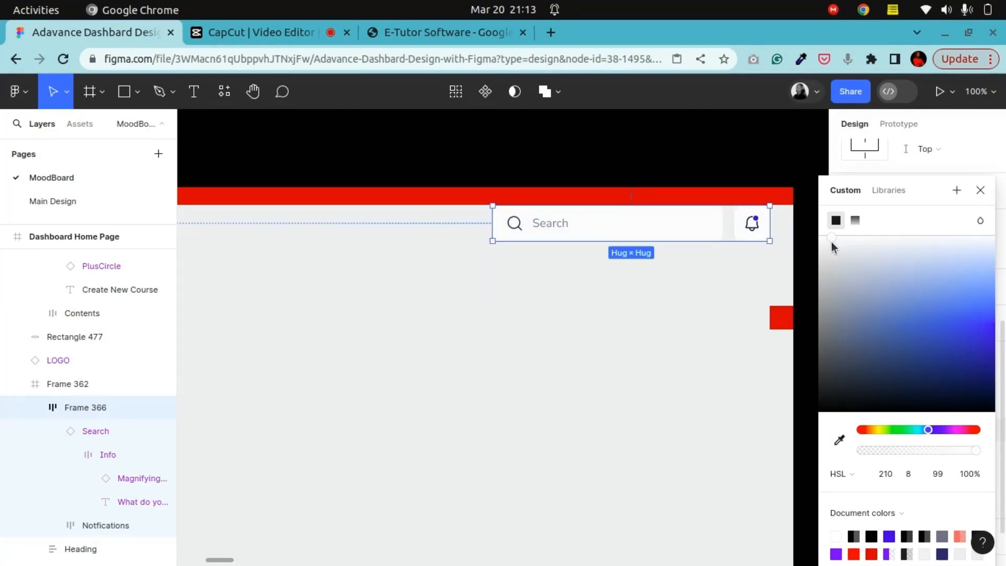
{"action": "left_click_drag", "start_coordinate": [831, 241], "coordinate": [831, 243]}
{"action": "left_click_drag", "start_coordinate": [829, 243], "coordinate": [830, 243]}
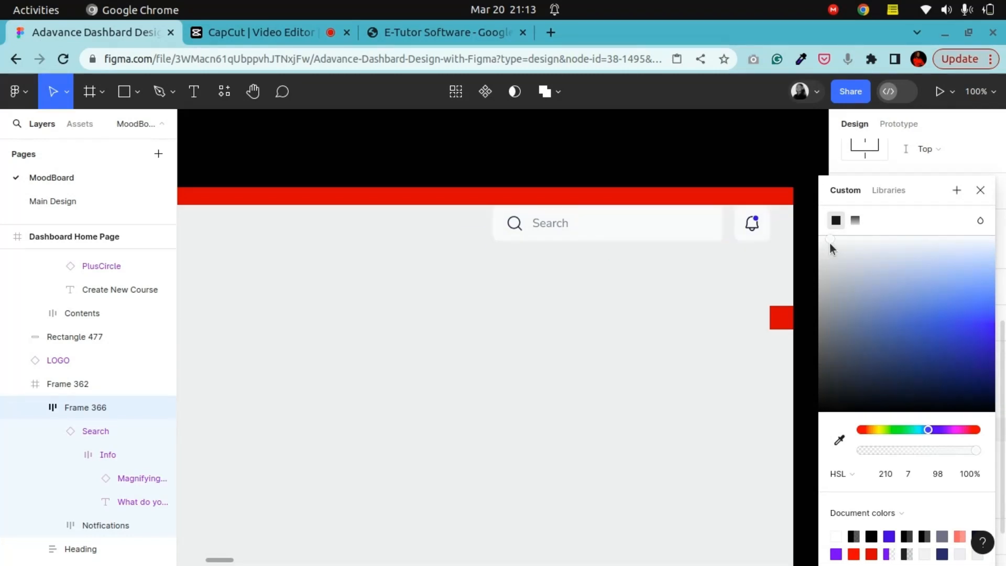
Step: Delete the red spacing rectangle along the top edge of the page frame
{"action": "left_click", "coordinate": [746, 197]}
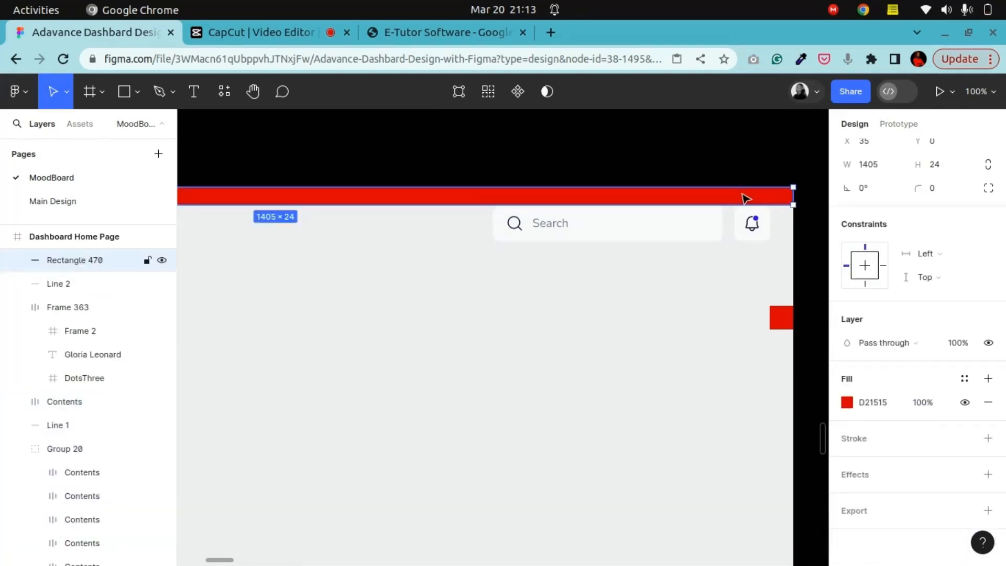
{"action": "key", "text": "Delete"}
Step: Align the Heading and the search and notifications group to their vertical centers
{"action": "key", "text": "ctrl+minus"}
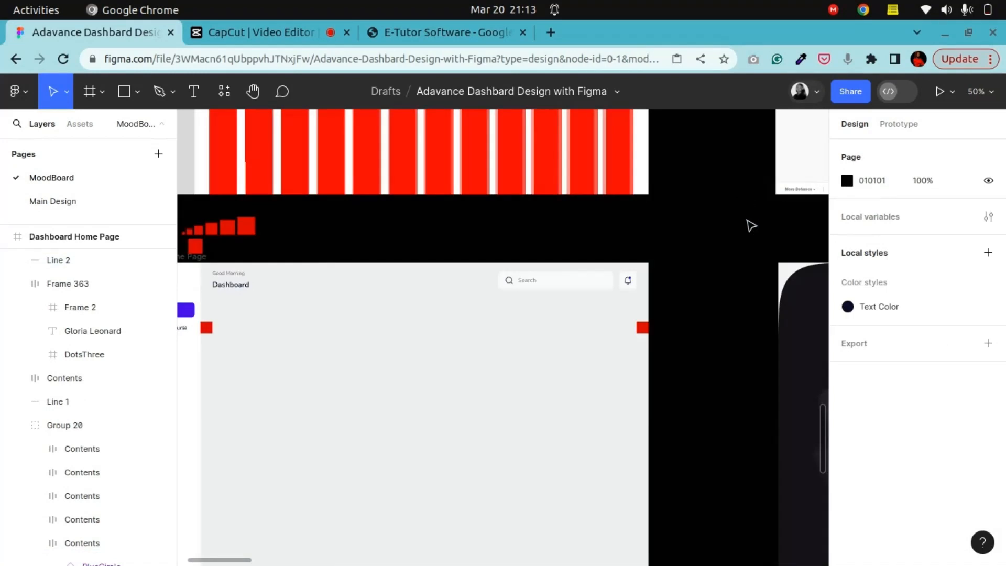
{"action": "left_click", "coordinate": [247, 94]}
{"action": "left_click_drag", "start_coordinate": [300, 361], "coordinate": [438, 272]}
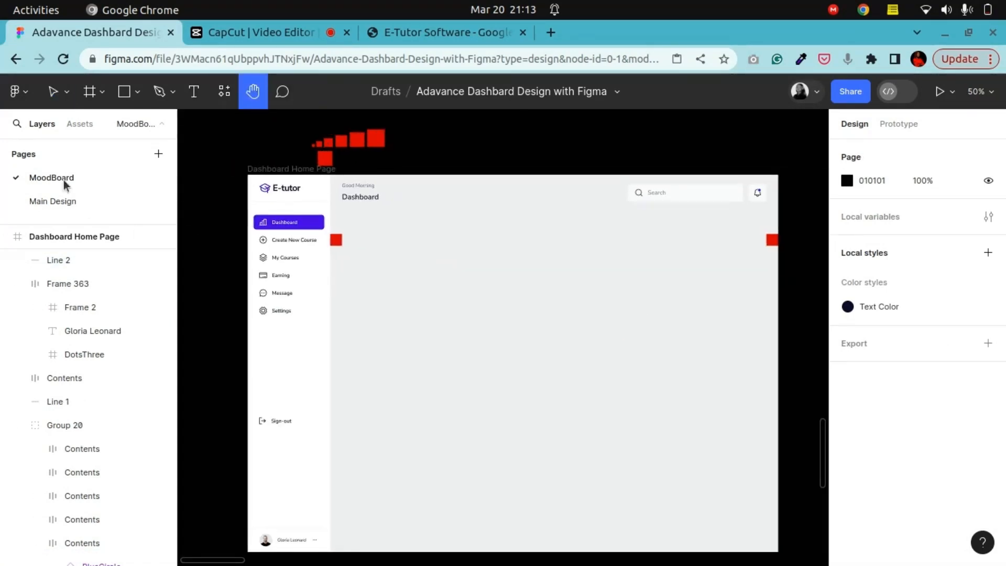
{"action": "left_click", "coordinate": [54, 92]}
{"action": "left_click", "coordinate": [363, 197]}
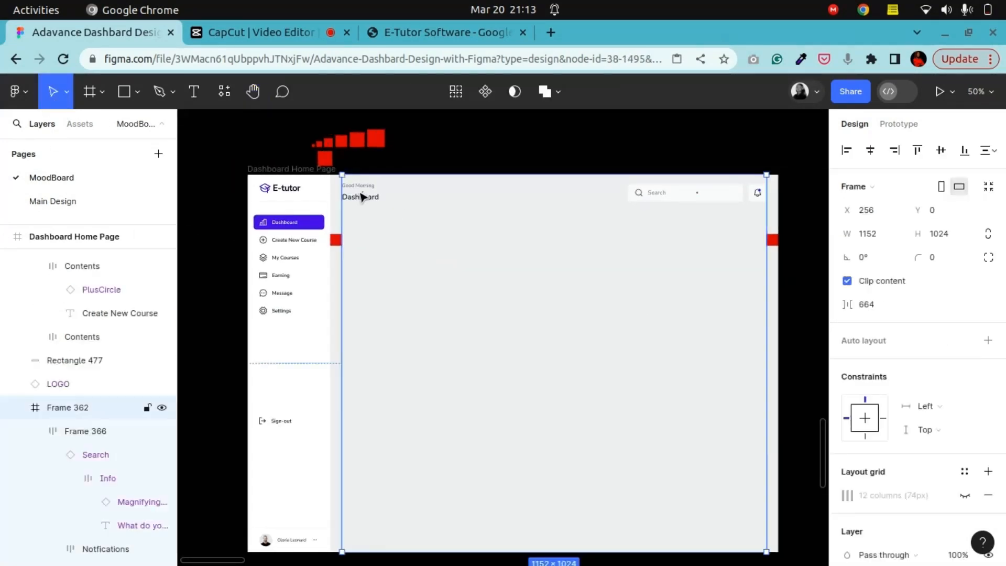
{"action": "left_click", "coordinate": [662, 205], "text": "shift"}
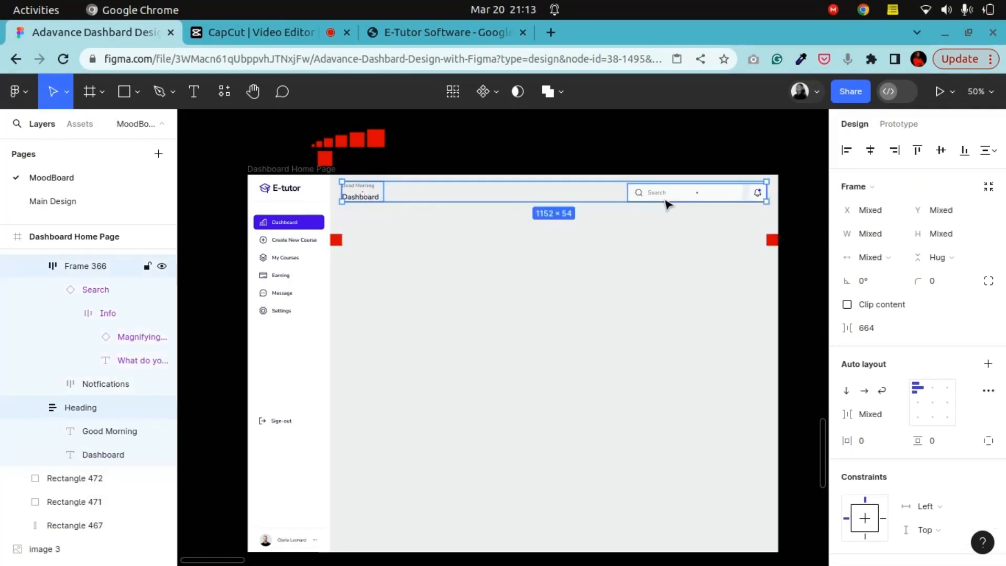
{"action": "left_click", "coordinate": [942, 150]}
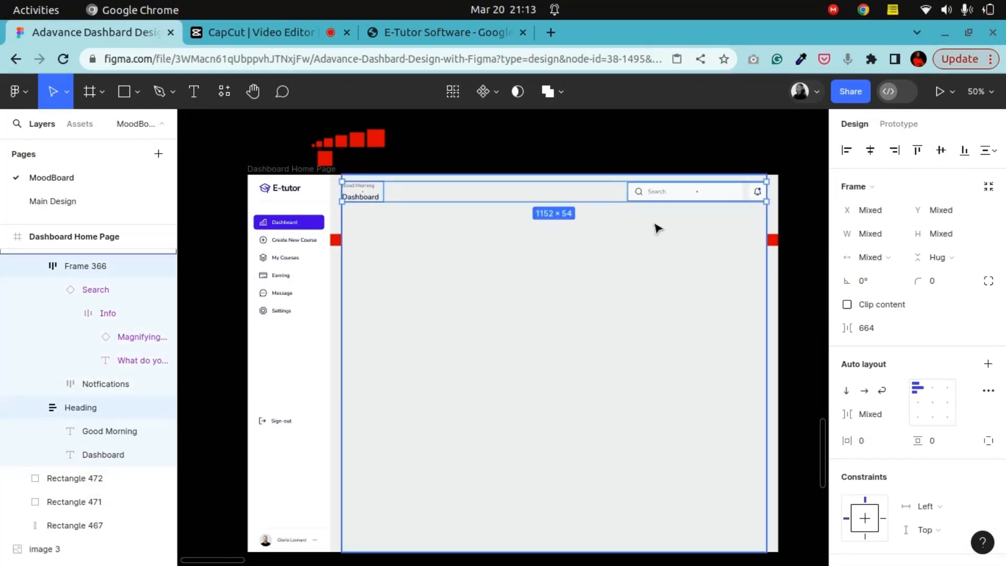
{"action": "left_click", "coordinate": [784, 167]}
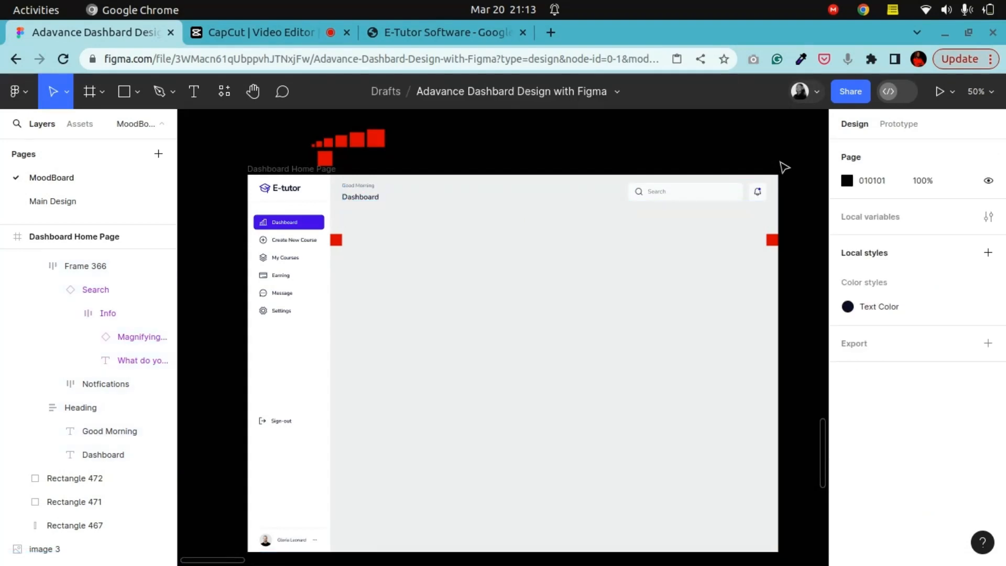